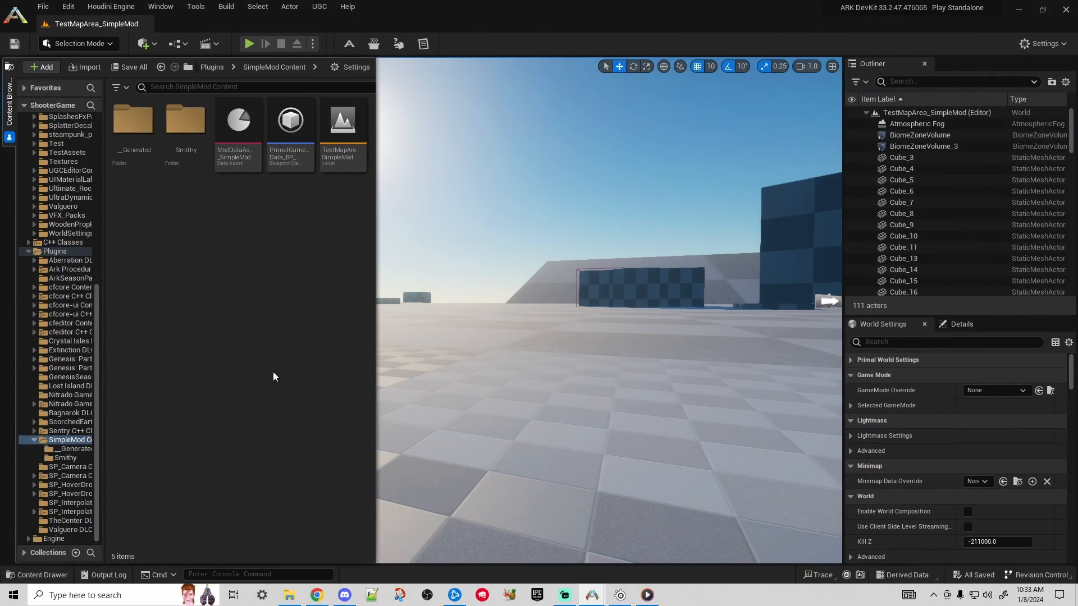
# - Create a new folder named Anky in the SimpleMod Content folder
pyautogui.rightClick(277, 269)
pyautogui.click(326, 206)
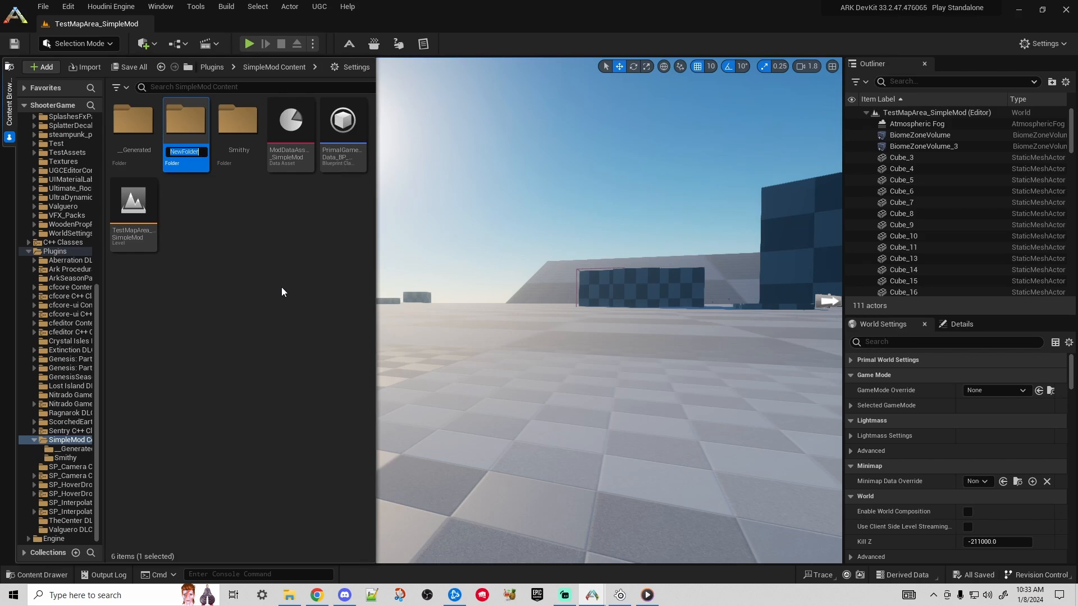
pyautogui.write('Anky')
pyautogui.press('Return')
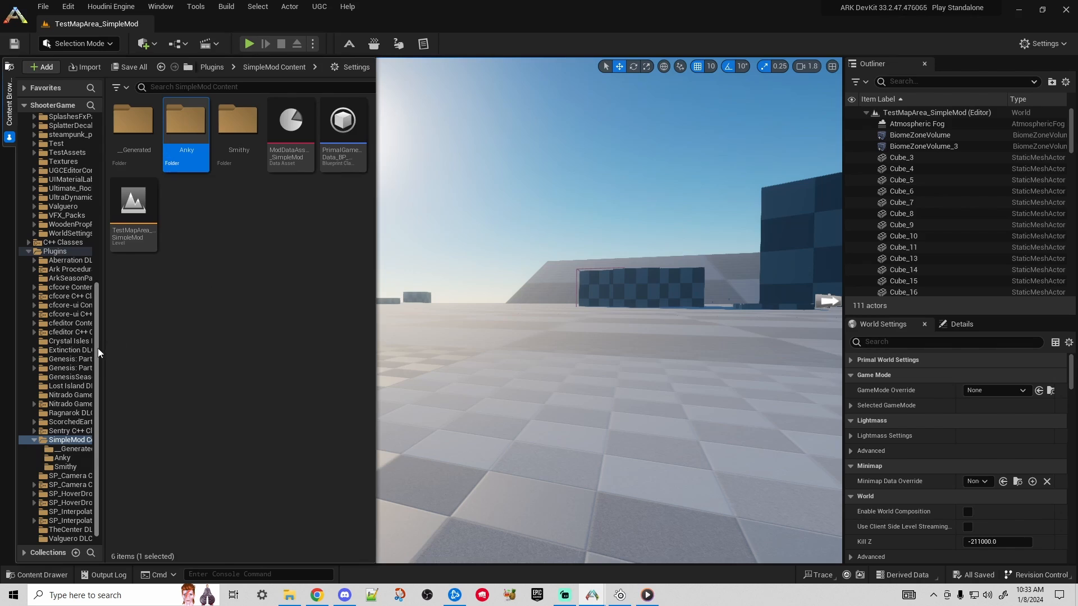
# - Expand the PrimalEarth folder under Content and widen the folder tree so the full folder names can be read
pyautogui.moveTo(96, 355); pyautogui.dragTo(99, 168)
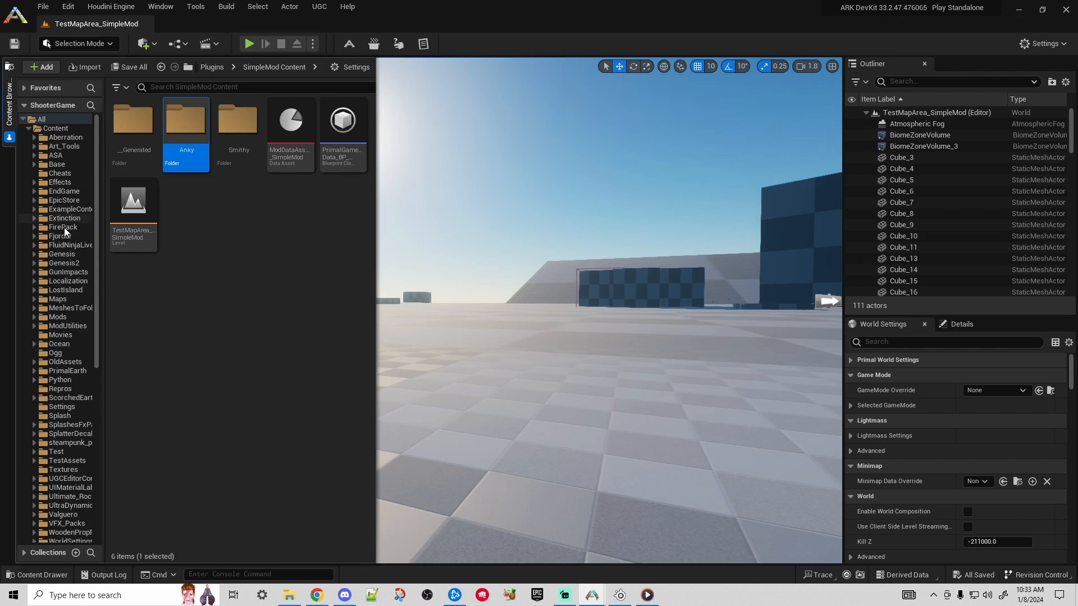
pyautogui.click(34, 371)
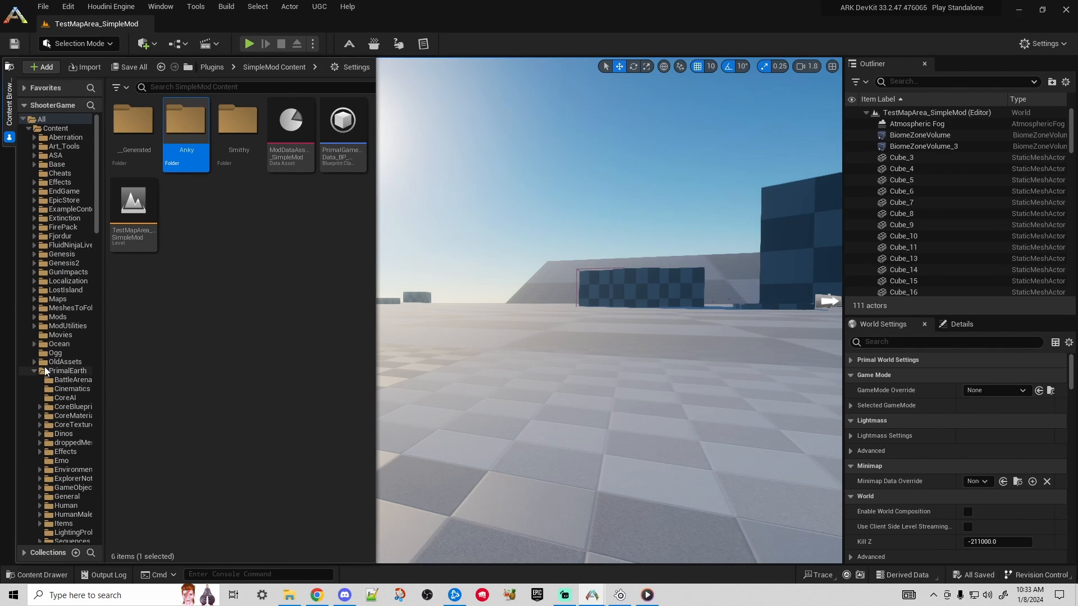
pyautogui.scroll(-3, 84, 365)
pyautogui.scroll(-1, 83, 364)
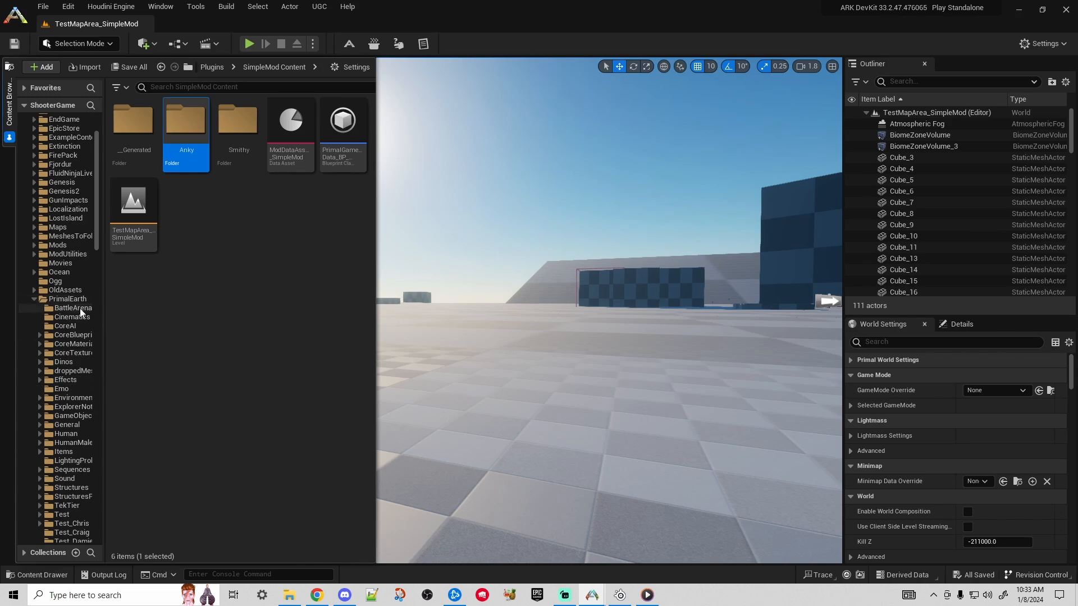
pyautogui.scroll(4, 48, 305)
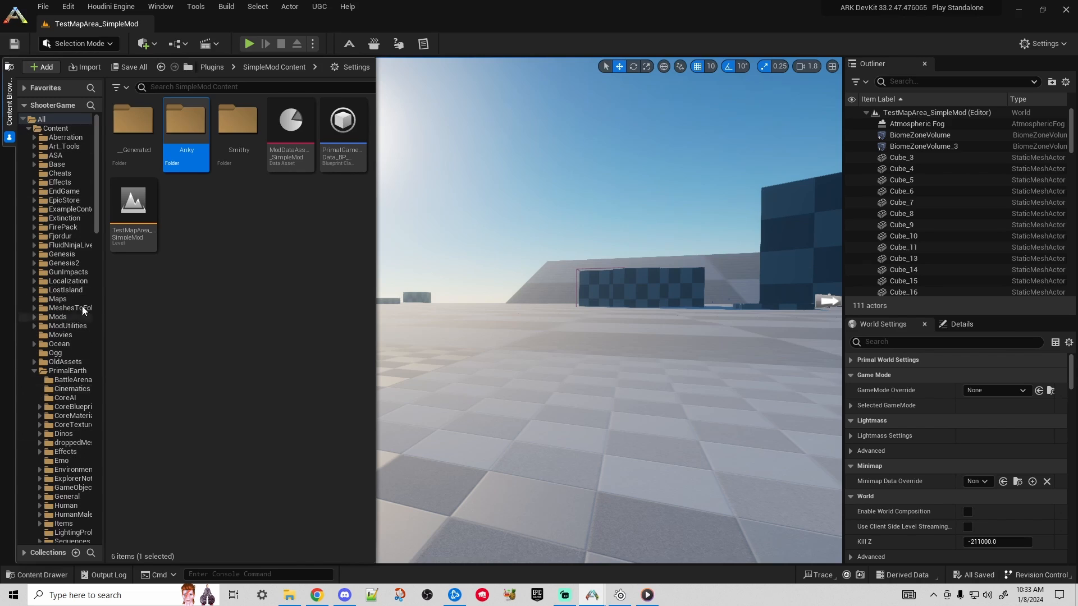
pyautogui.moveTo(103, 306); pyautogui.dragTo(121, 288)
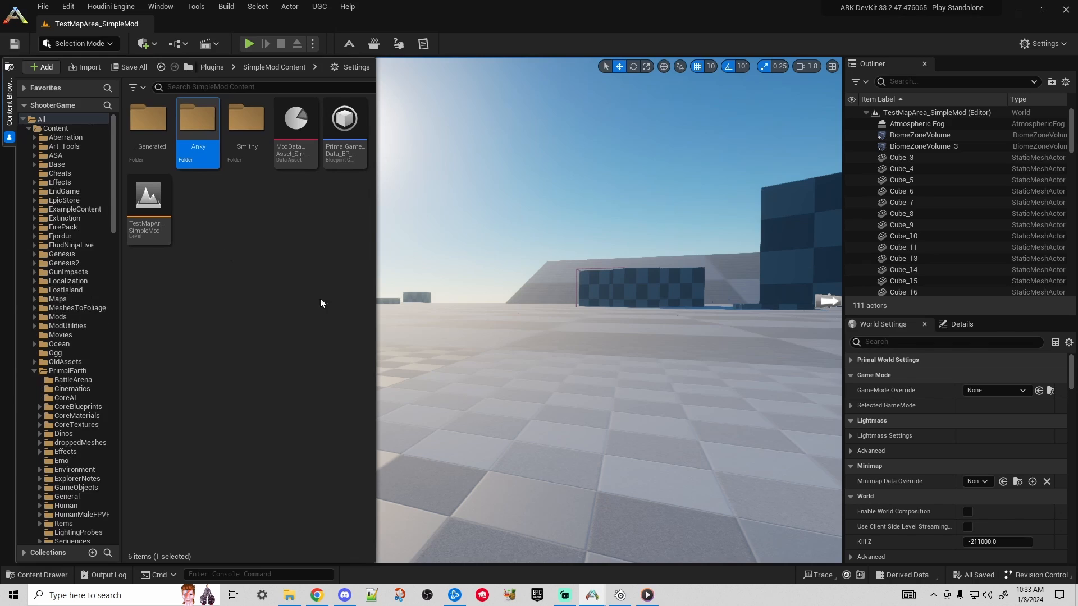
pyautogui.click(37, 575)
pyautogui.scroll(-10, 84, 491)
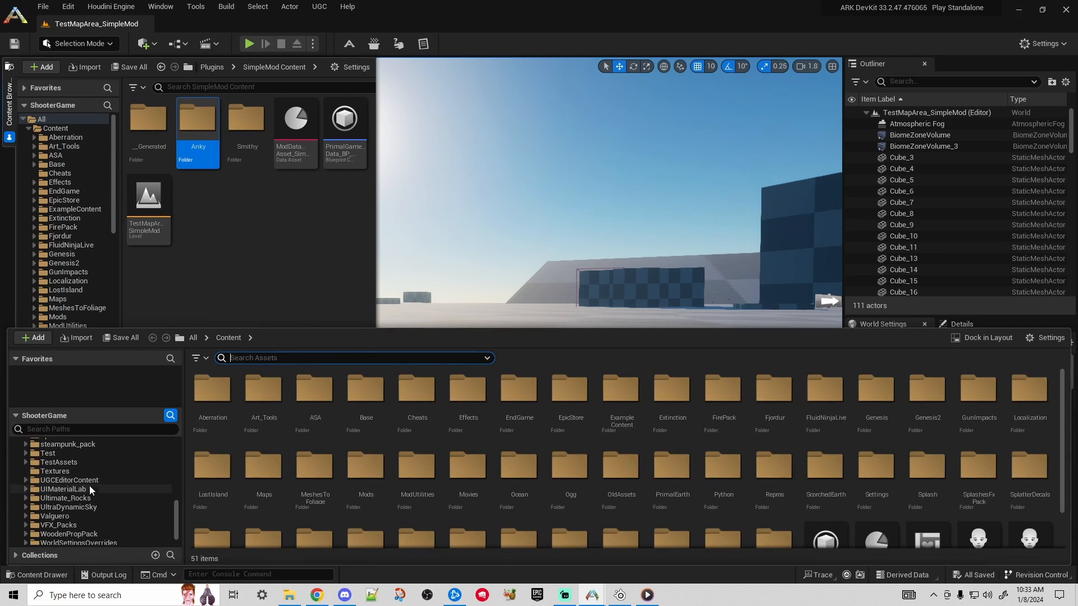
pyautogui.click(48, 579)
pyautogui.click(220, 372)
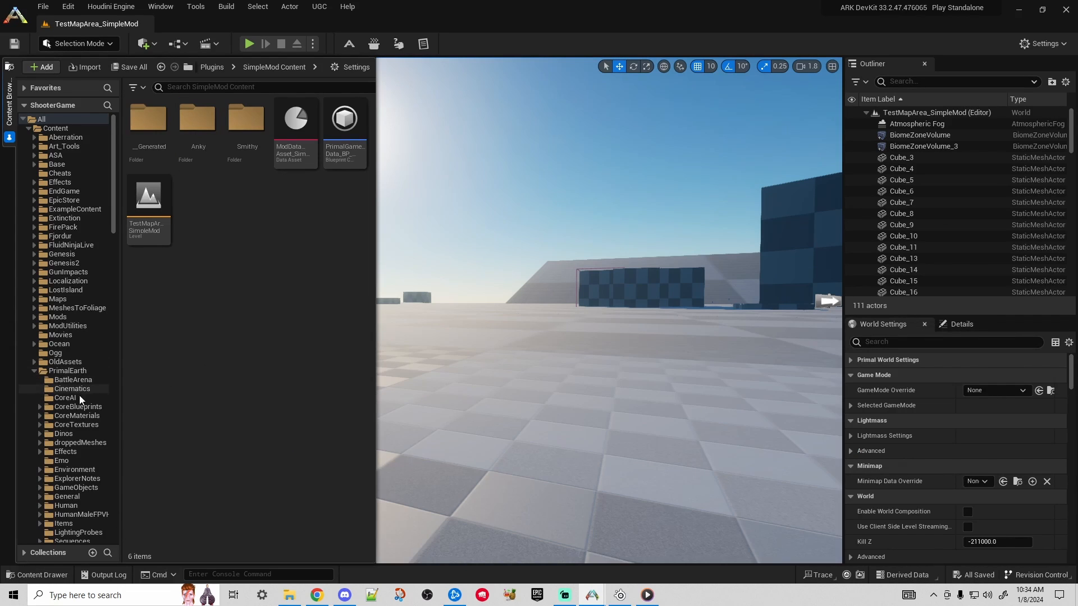
# - Open the Ankylo folder inside PrimalEarth/Dinos
pyautogui.scroll(-3, 73, 393)
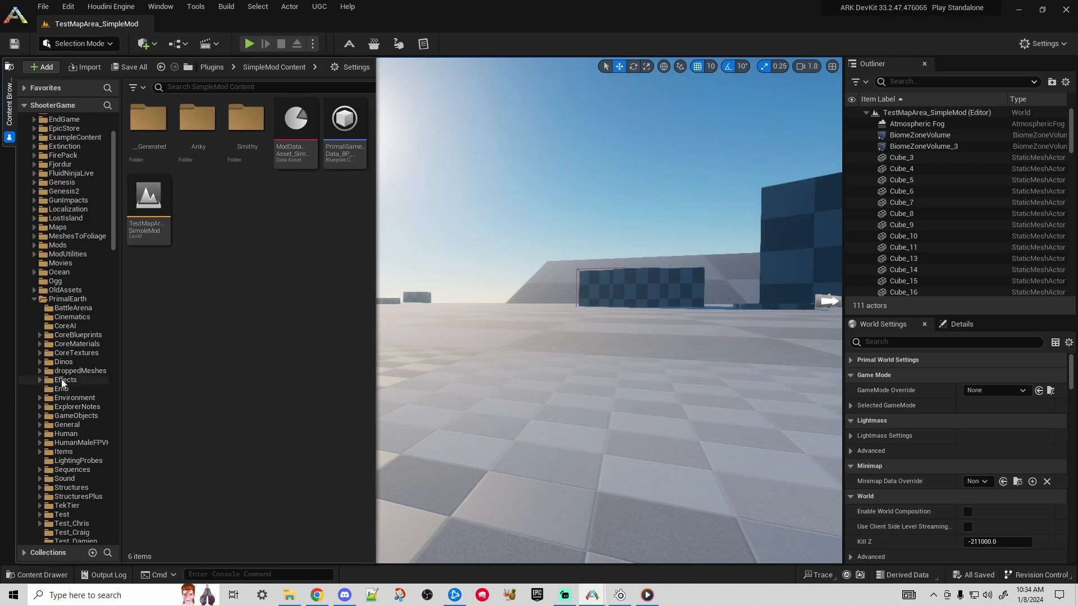
pyautogui.click(39, 362)
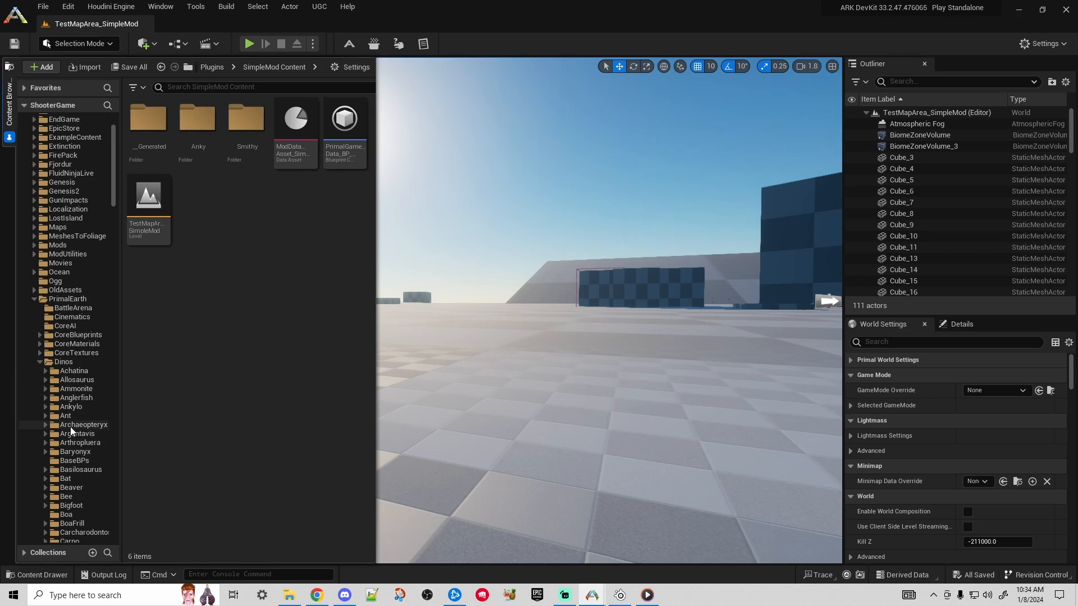
pyautogui.doubleClick(50, 406)
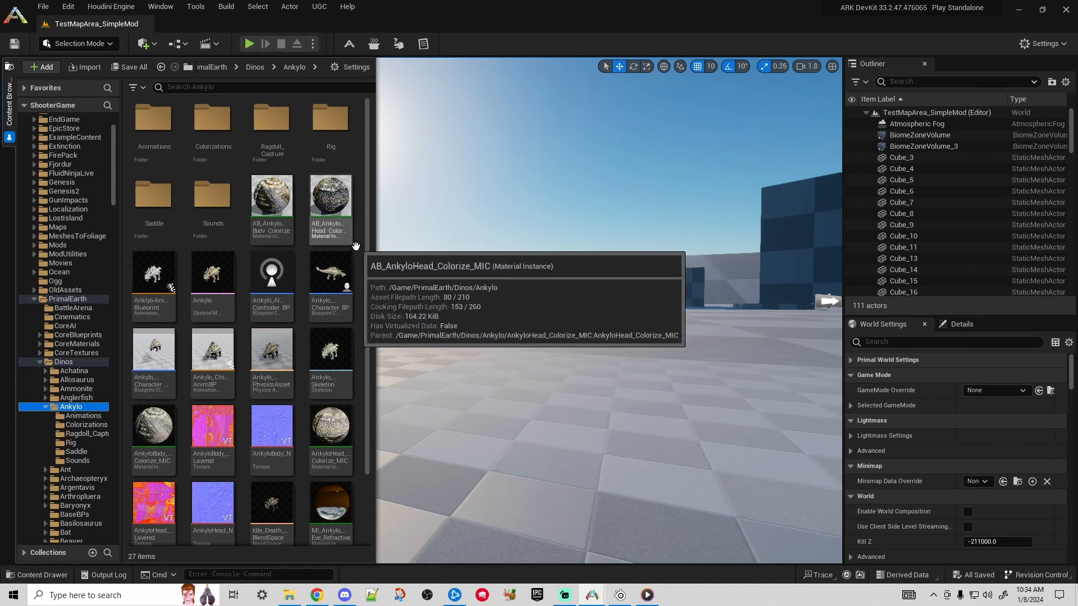
pyautogui.moveTo(370, 233)
pyautogui.mouseDown()
pyautogui.moveTo(368, 266)
pyautogui.moveTo(371, 225)
pyautogui.mouseUp()
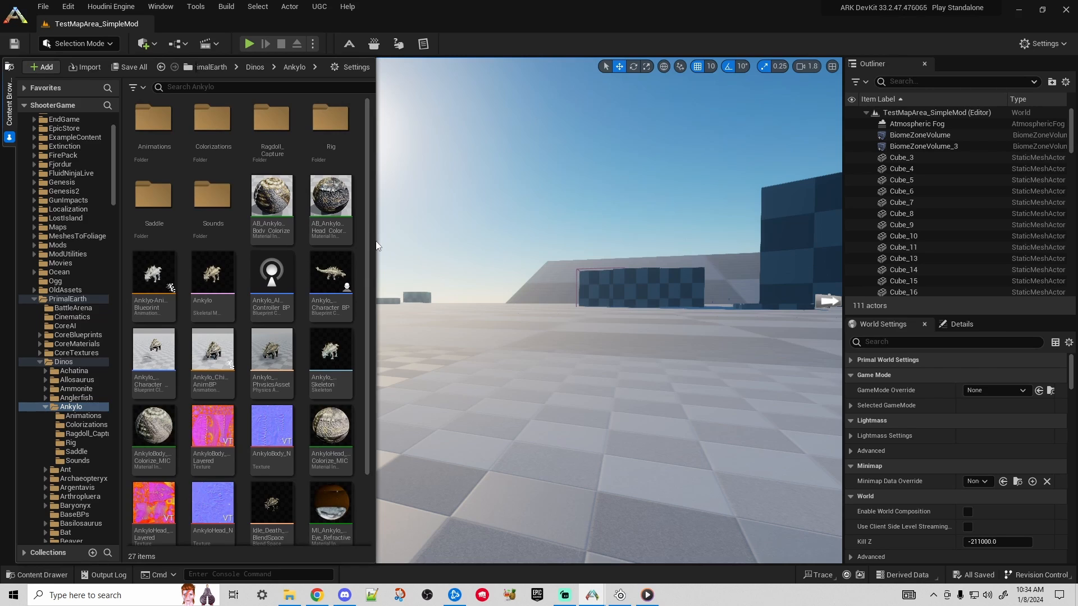
# - Copy the Ankylo_Character_BP blueprint from the Ankylo folder into SimpleMod's Anky folder
pyautogui.moveTo(113, 178); pyautogui.dragTo(108, 446)
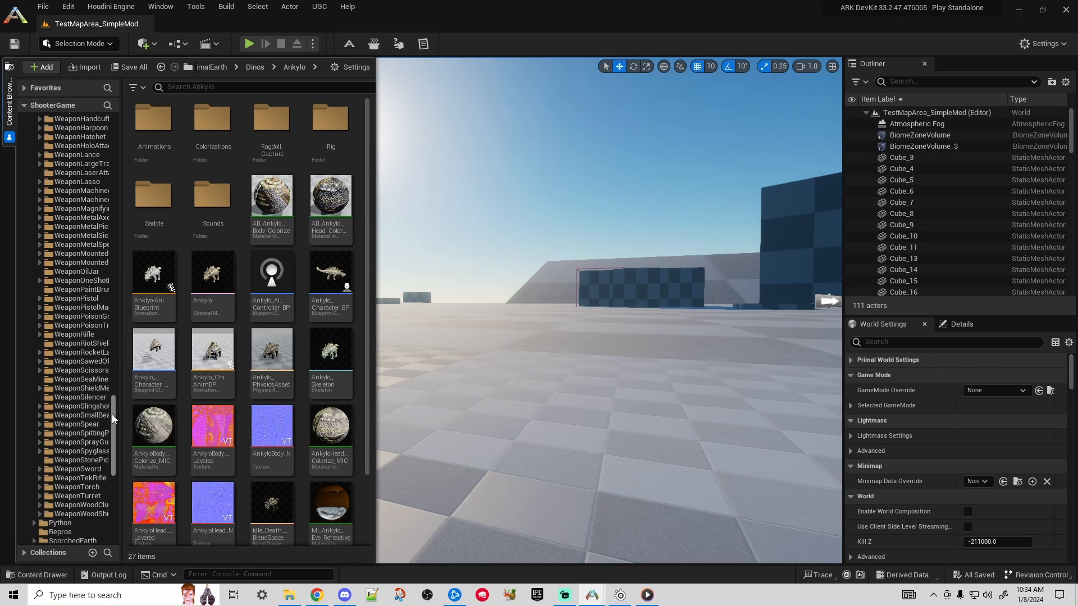
pyautogui.moveTo(112, 414); pyautogui.dragTo(113, 488)
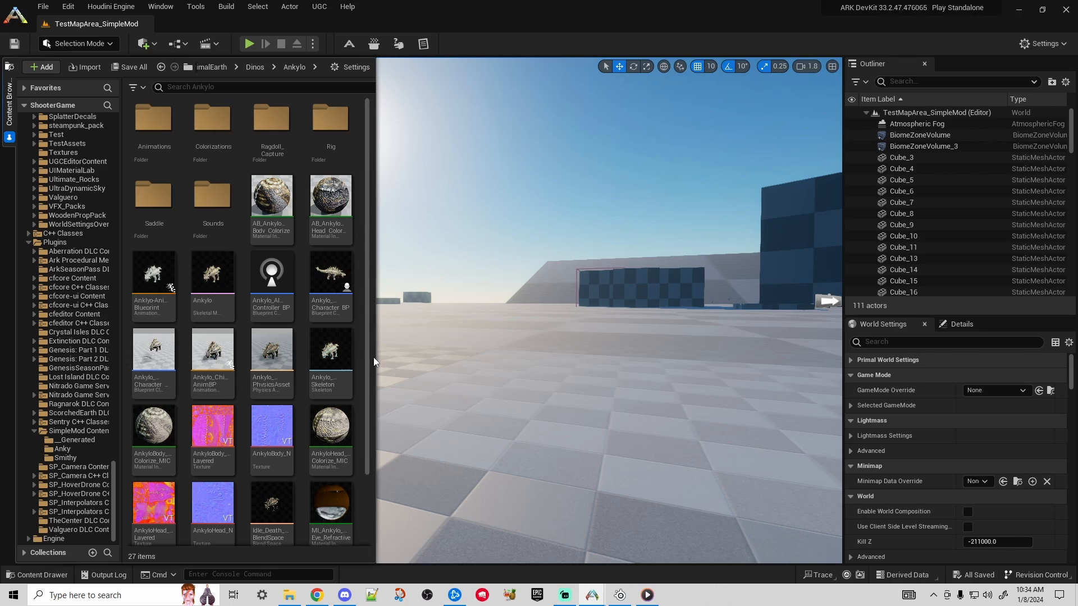
pyautogui.moveTo(339, 290)
pyautogui.scroll(-3, 359, 285)
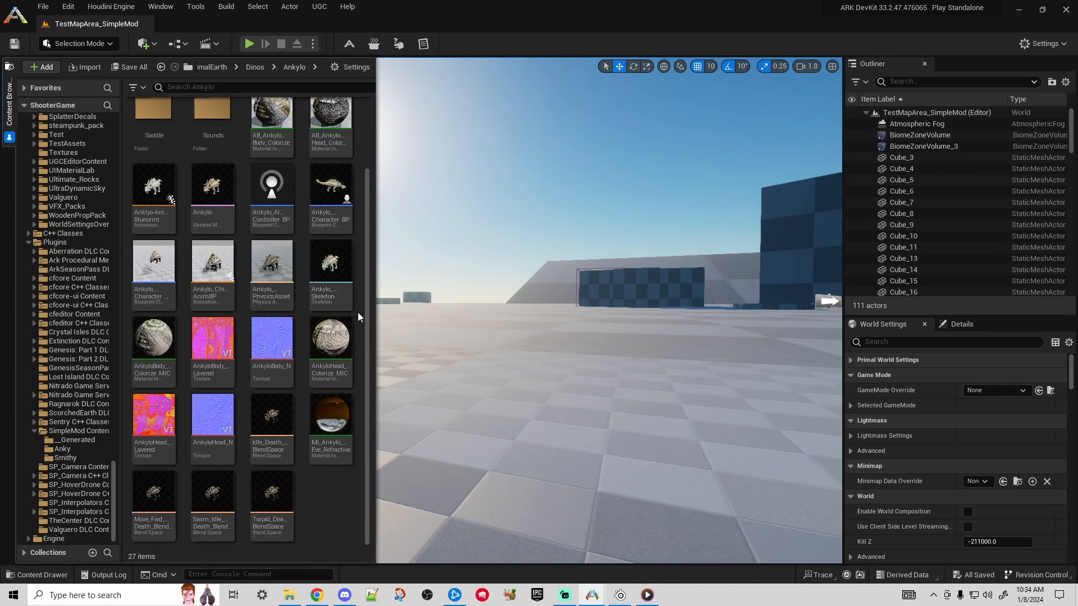
pyautogui.scroll(3, 358, 313)
pyautogui.scroll(-3, 359, 311)
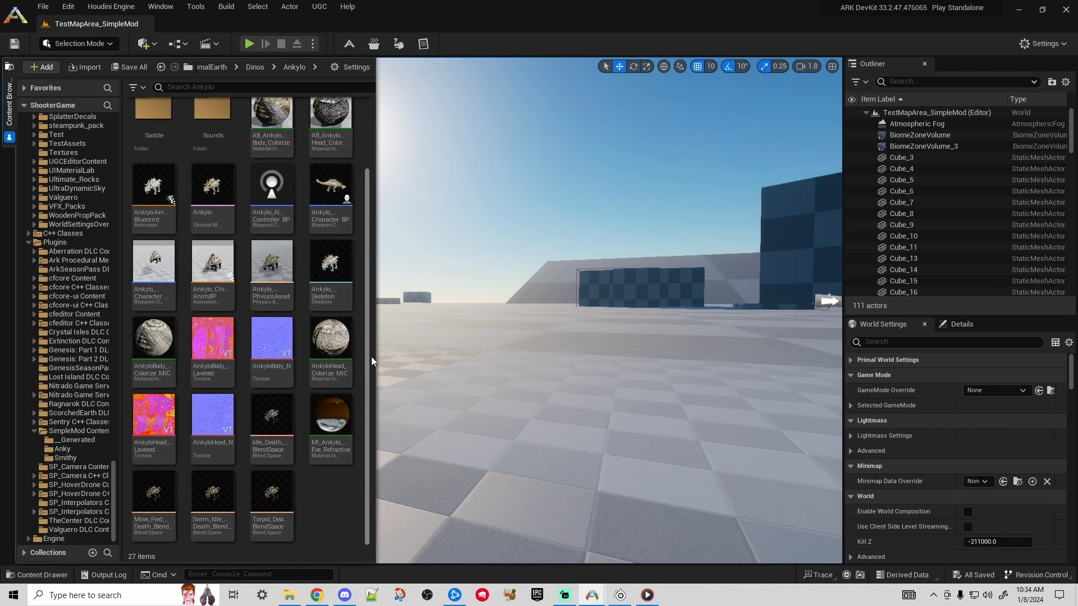
pyautogui.moveTo(149, 284)
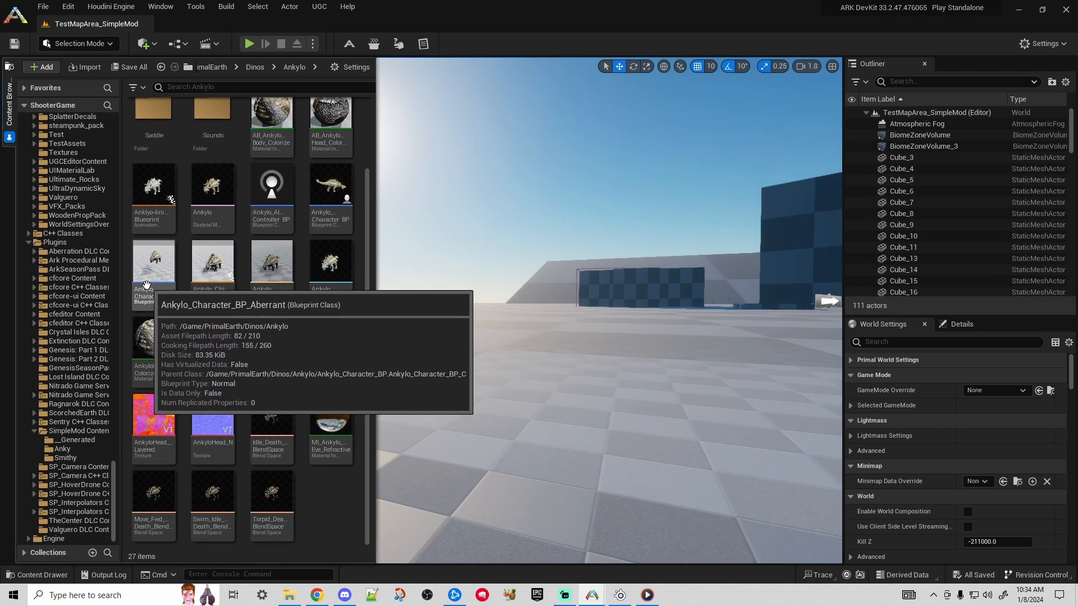
pyautogui.moveTo(318, 207)
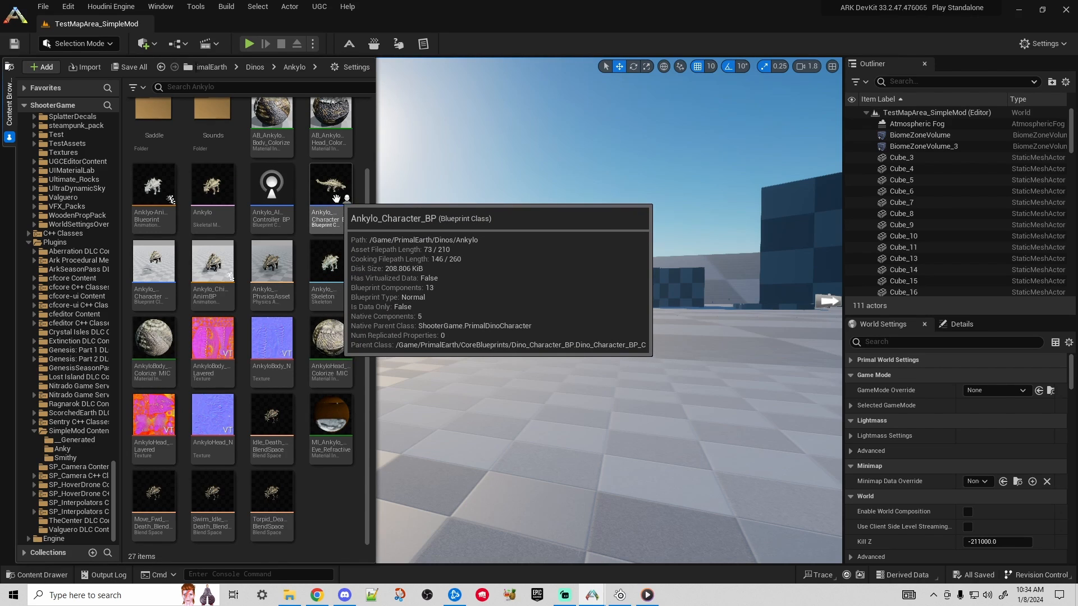
pyautogui.click(337, 195)
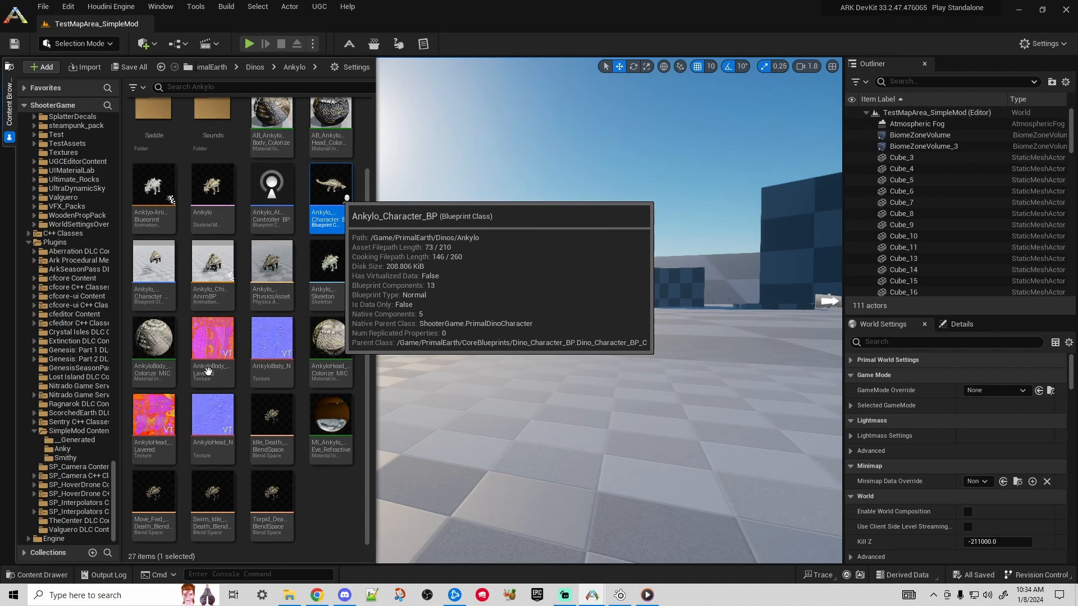
pyautogui.moveTo(208, 371); pyautogui.dragTo(61, 449)
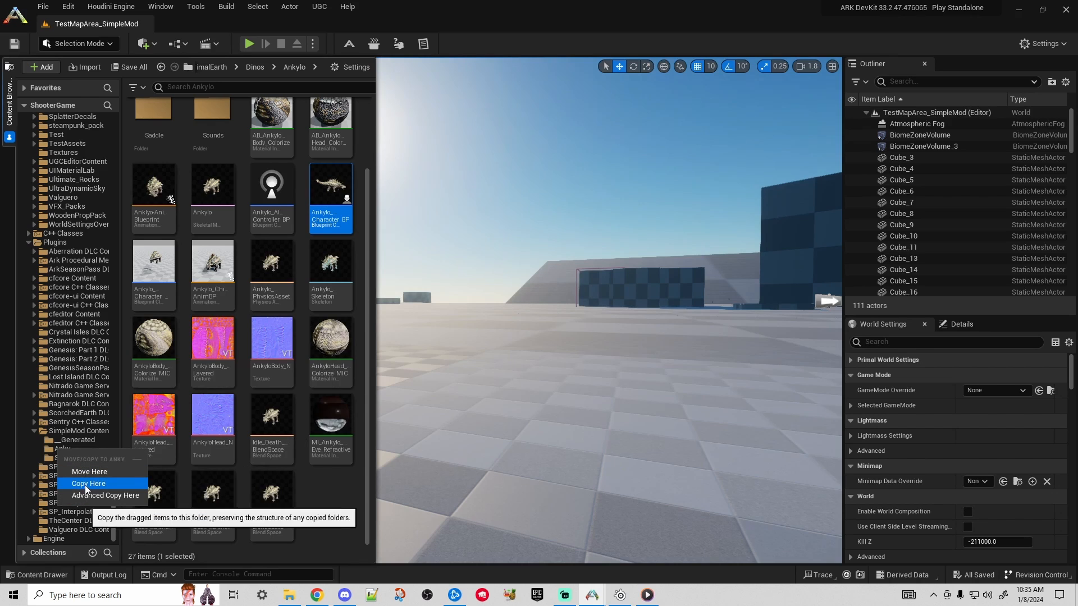
pyautogui.click(85, 484)
# - Rename the copied Ankylo blueprint in the Anky folder as Bobby_Character_BP
pyautogui.click(62, 449)
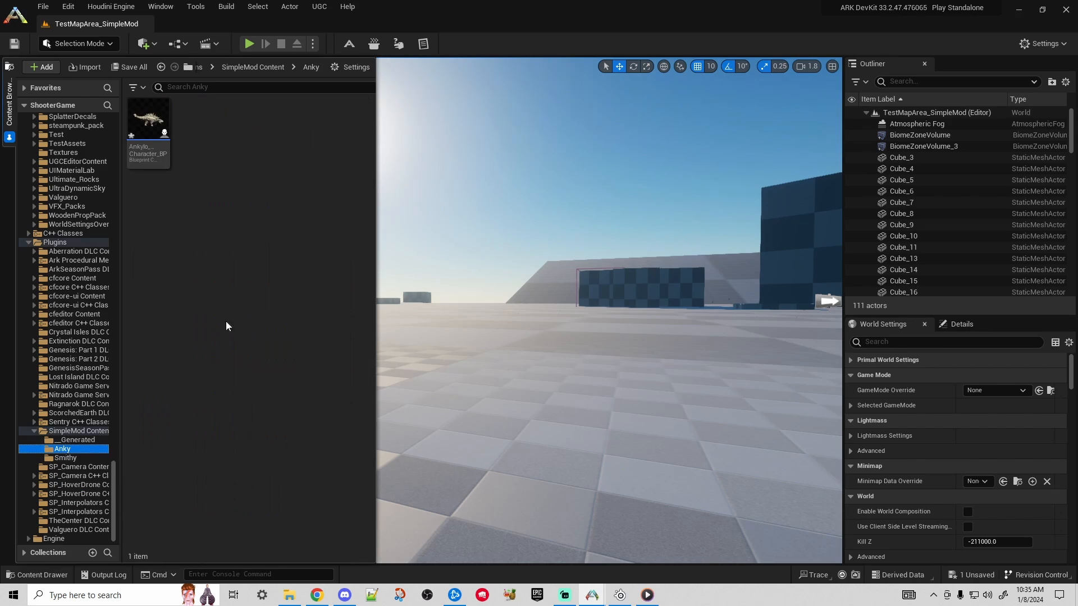
pyautogui.rightClick(162, 147)
pyautogui.click(214, 220)
pyautogui.rightClick(162, 159)
pyautogui.click(201, 230)
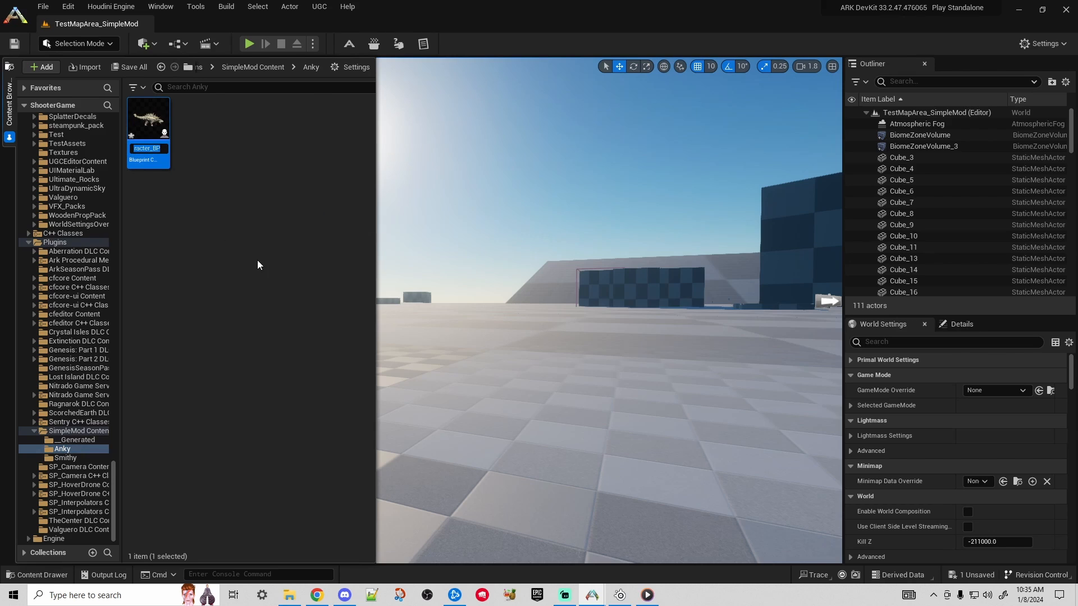
pyautogui.press('Home')
pyautogui.press('Delete')
pyautogui.press('Delete')
pyautogui.press('Delete')
pyautogui.press('Delete')
pyautogui.press('Delete')
pyautogui.press('Delete')
pyautogui.write('Bobby')
pyautogui.press('Return')
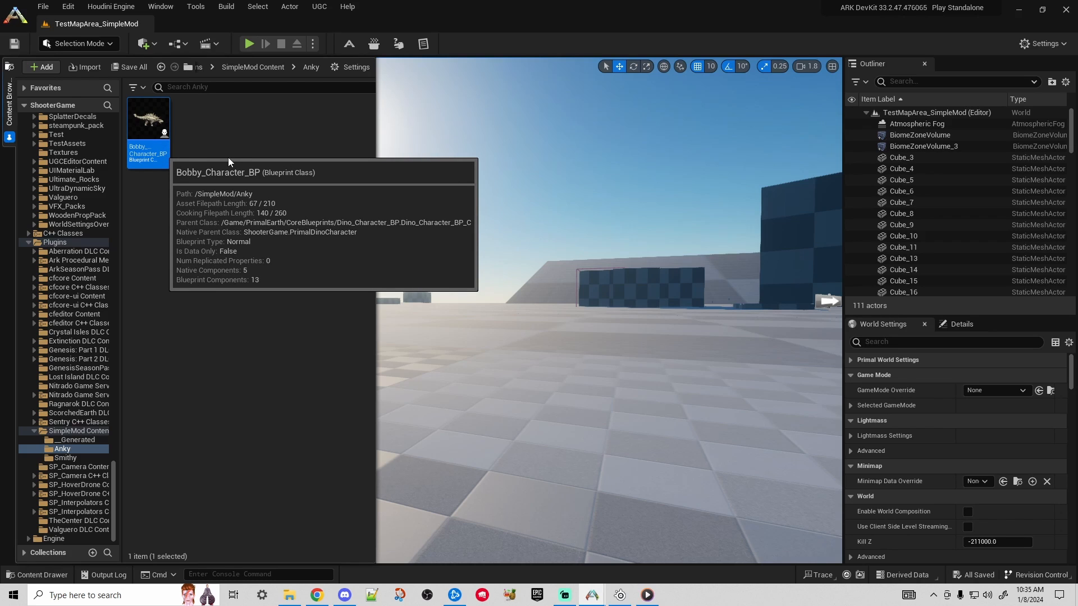
# - Open Bobby_Character_BP in the blueprint editor and show its model in the viewport
pyautogui.press('Return')
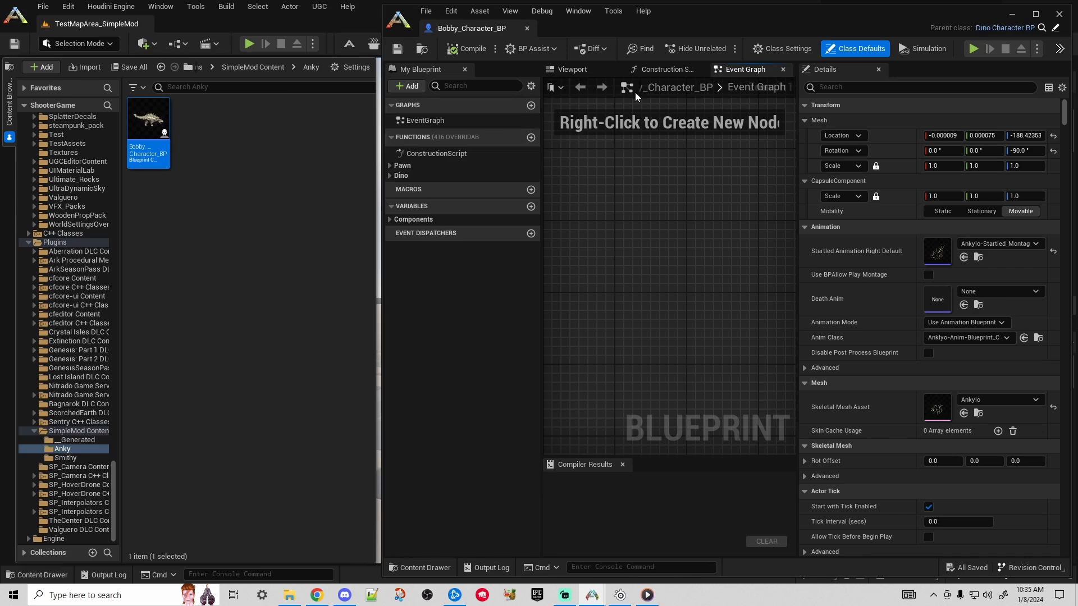
pyautogui.click(858, 87)
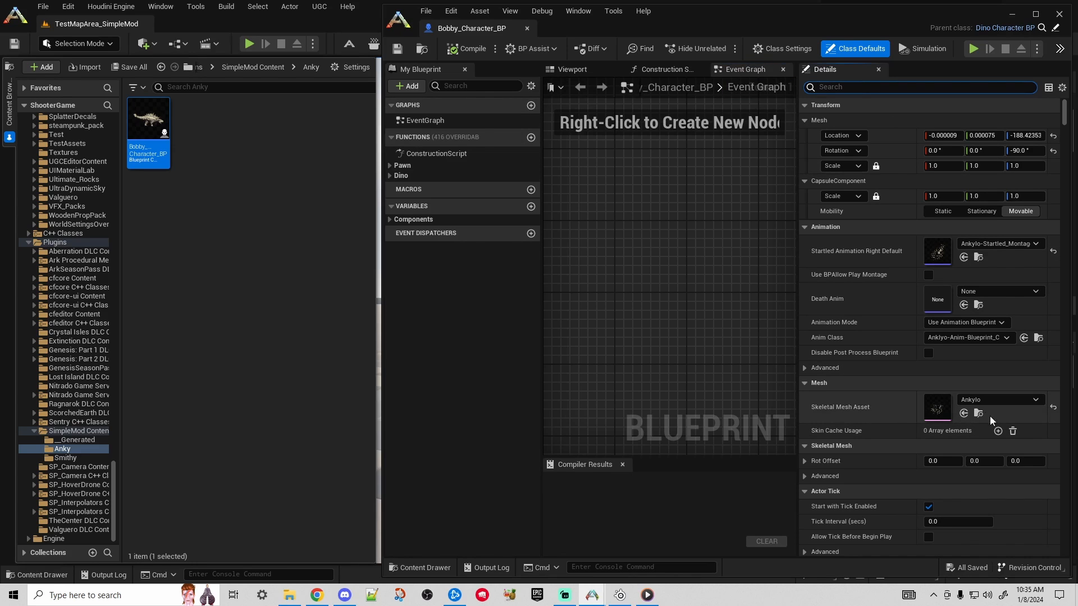
pyautogui.click(570, 70)
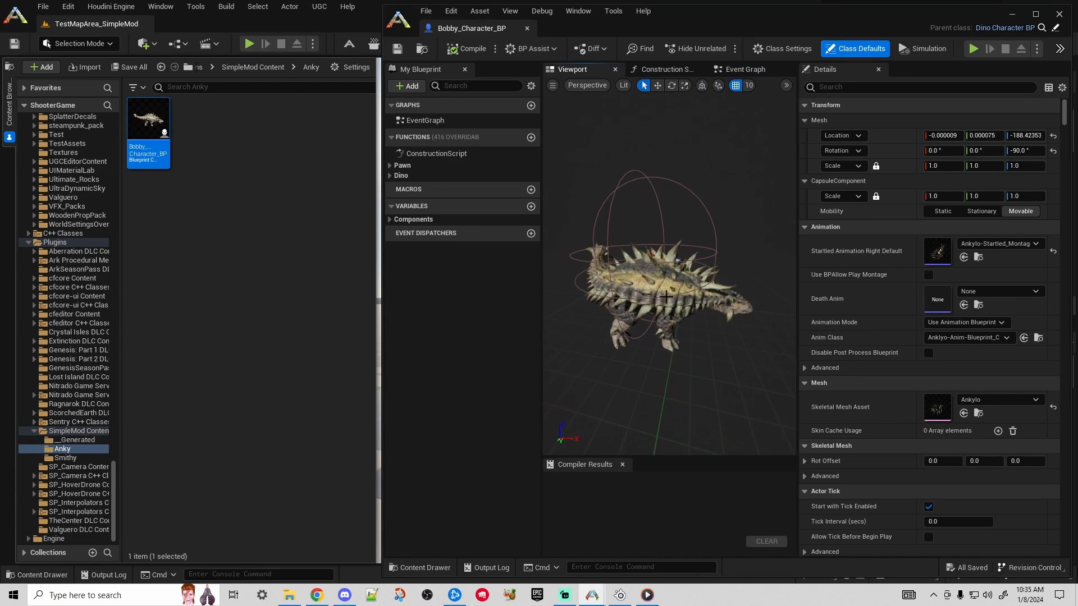
# - Locate the blueprint's Ankylo skeletal mesh in the content browser and copy it into SimpleMod's Anky folder
pyautogui.click(980, 414)
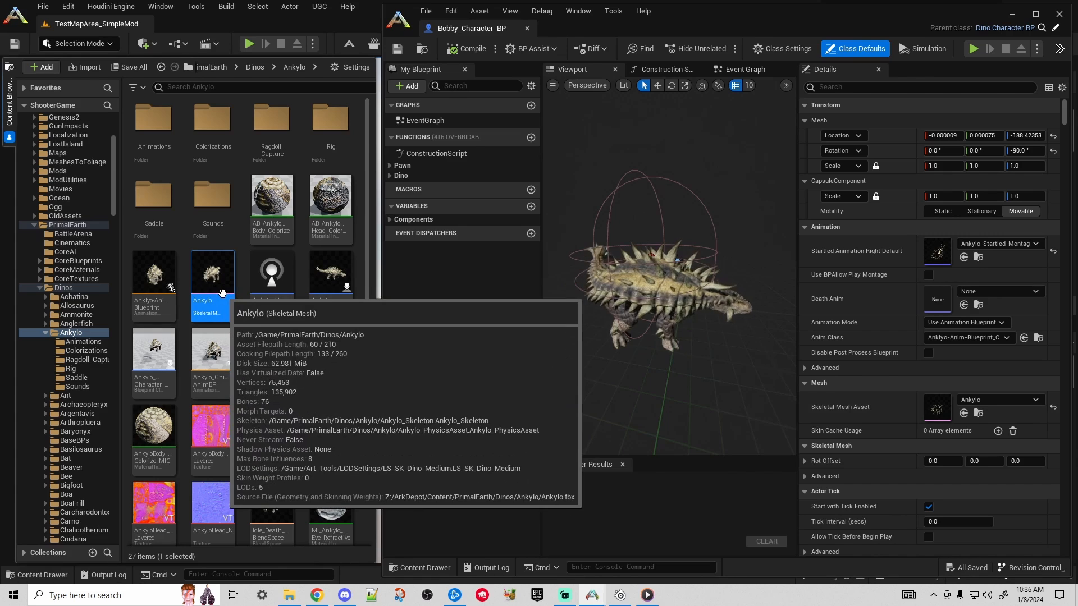
pyautogui.moveTo(117, 208); pyautogui.dragTo(117, 536)
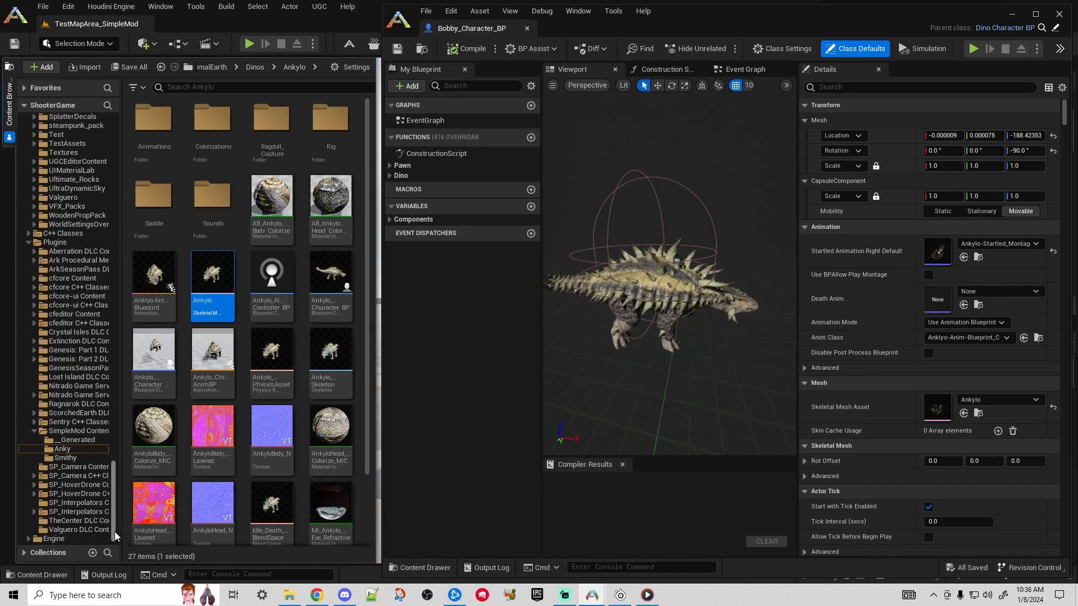
pyautogui.moveTo(212, 275); pyautogui.dragTo(61, 449)
pyautogui.click(79, 470)
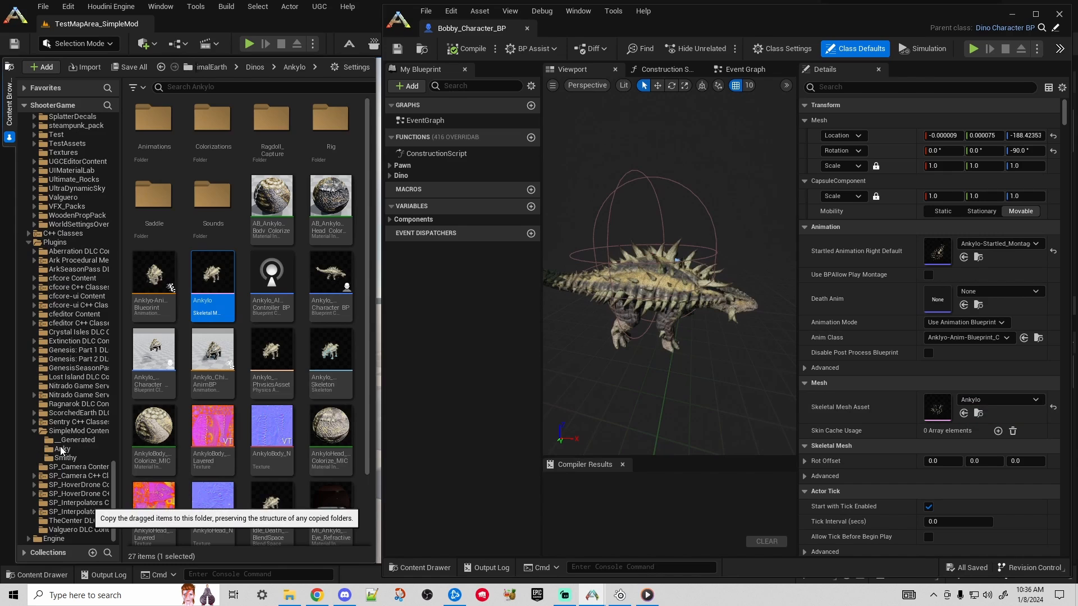
# - Rename the copied Ankylo skeletal mesh in the Anky folder as Bobby
pyautogui.click(62, 449)
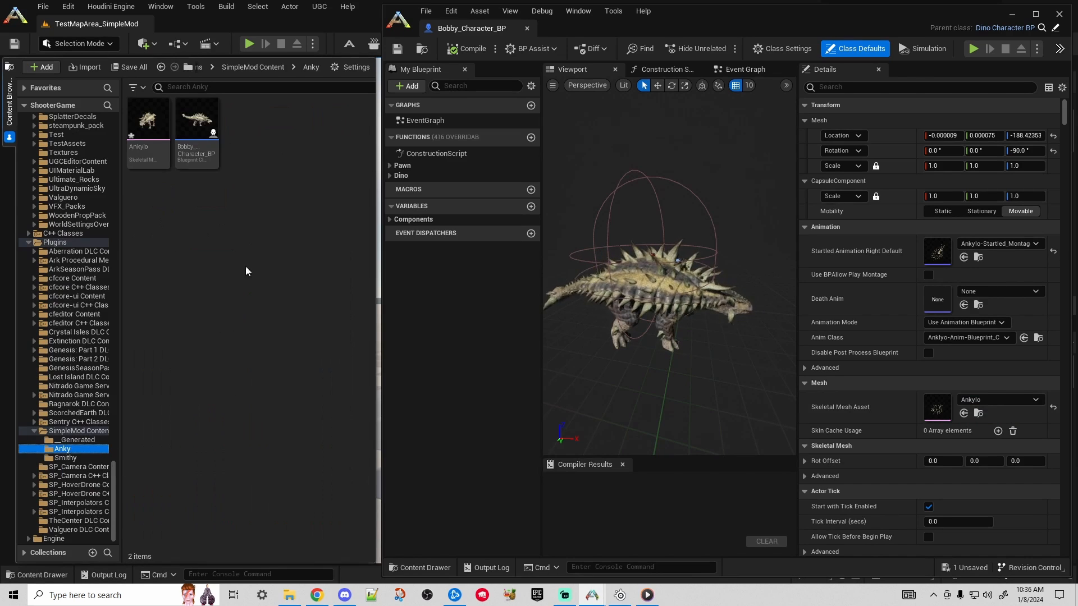
pyautogui.rightClick(149, 156)
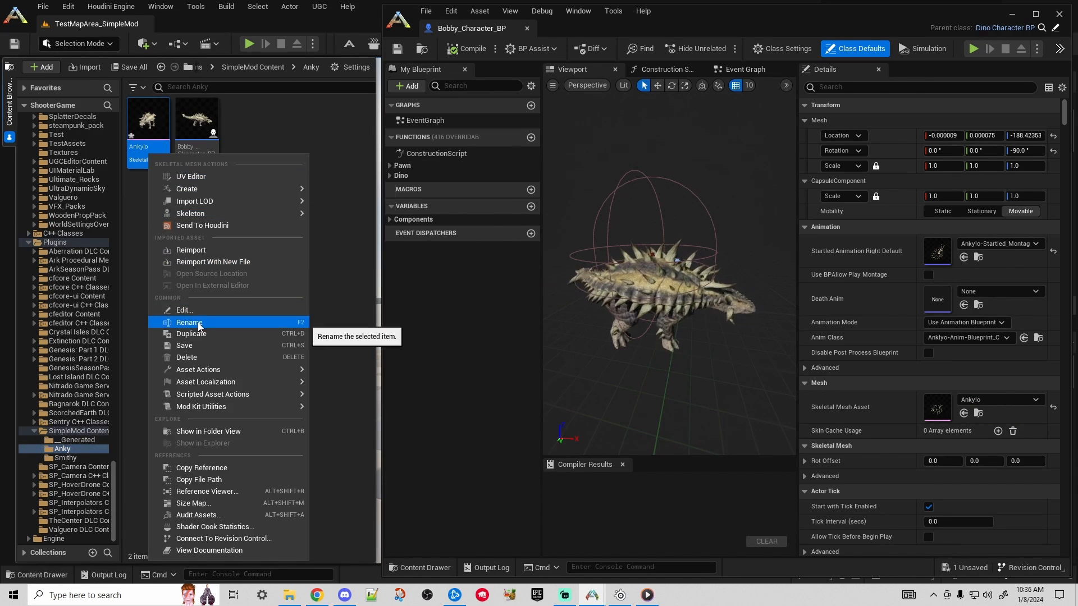
pyautogui.click(190, 323)
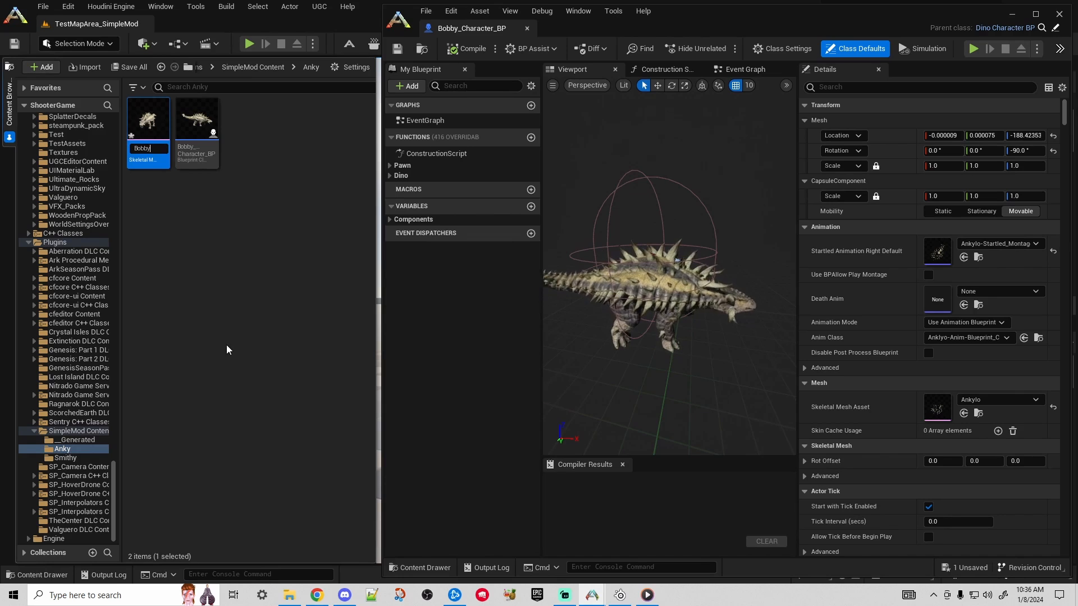
pyautogui.press('Return')
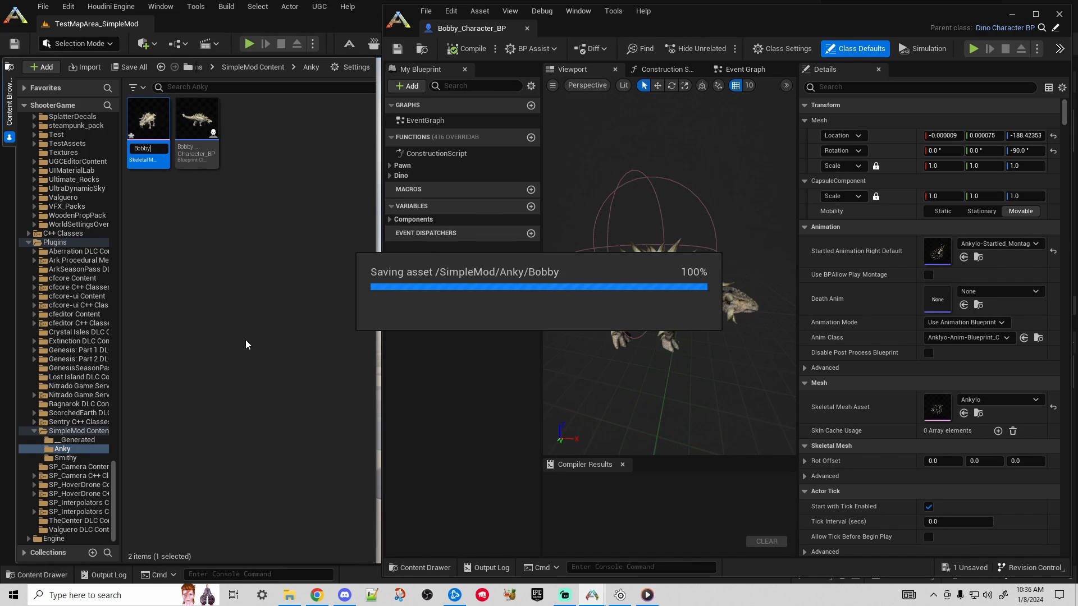
pyautogui.click(204, 227)
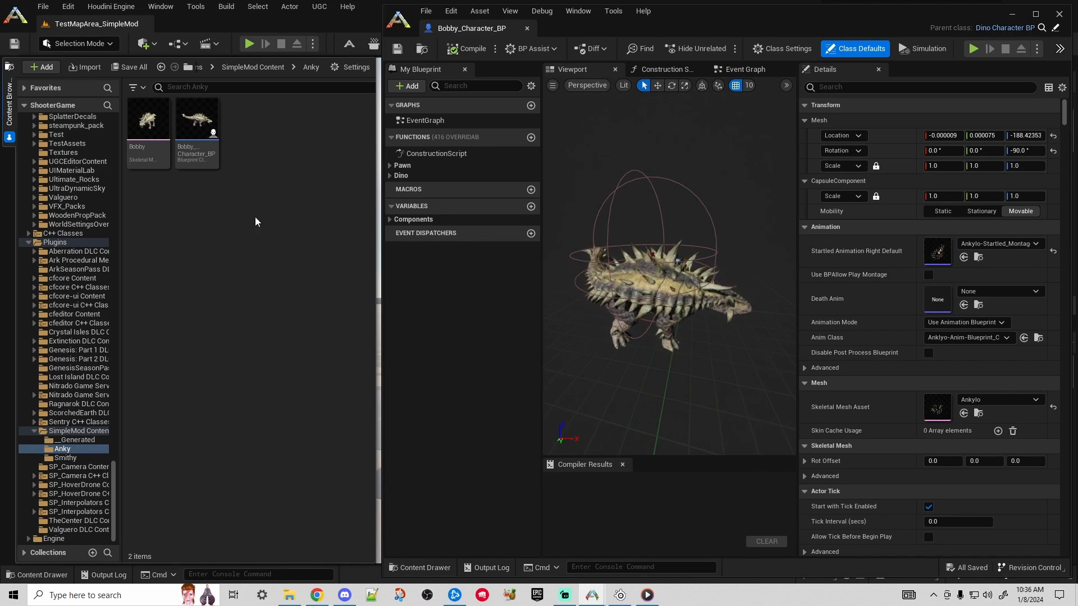
# - Assign the Bobby skeletal mesh to Bobby_Character_BP and set its Descriptive Name to Bobby
pyautogui.click(153, 149)
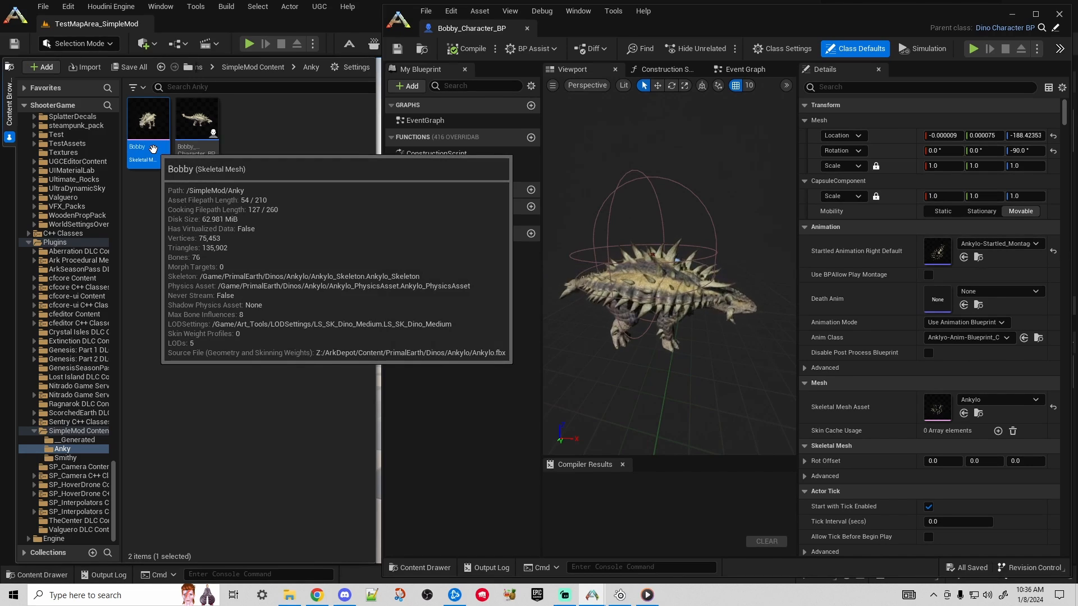
pyautogui.click(965, 413)
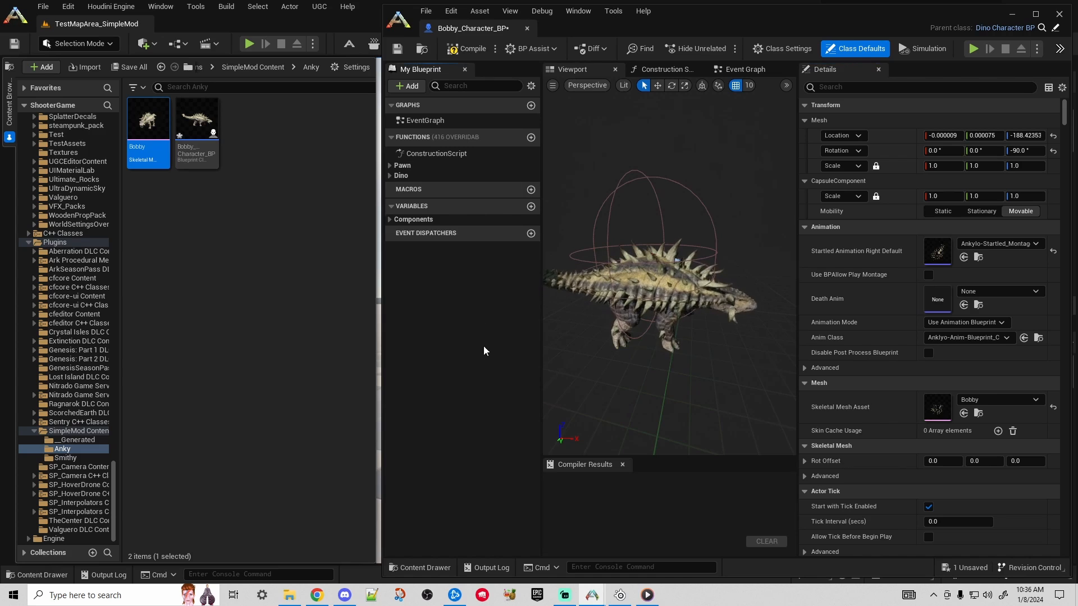
pyautogui.click(855, 88)
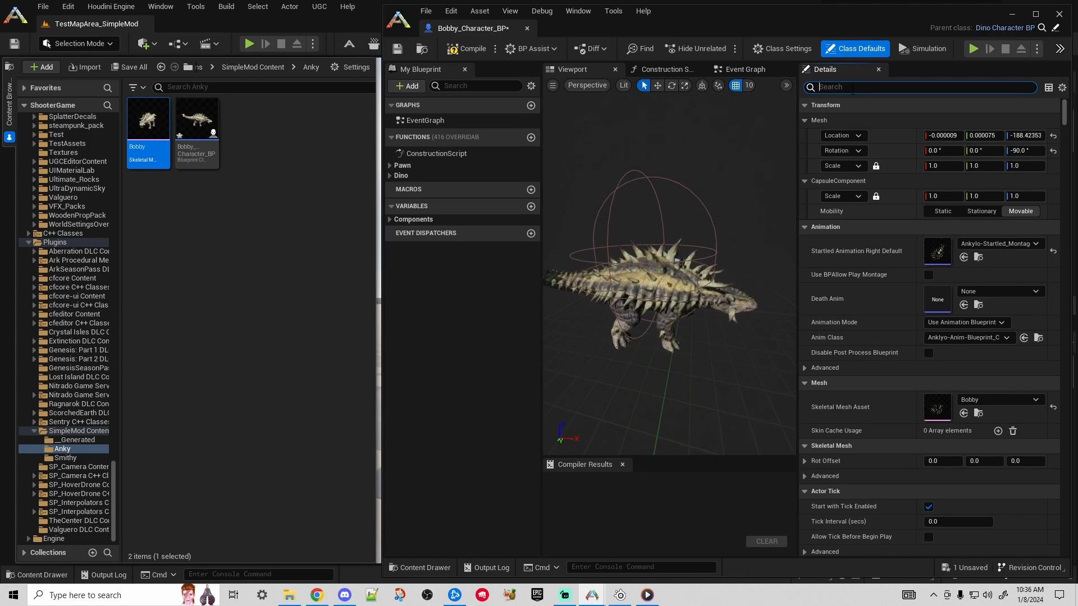
pyautogui.write('desc')
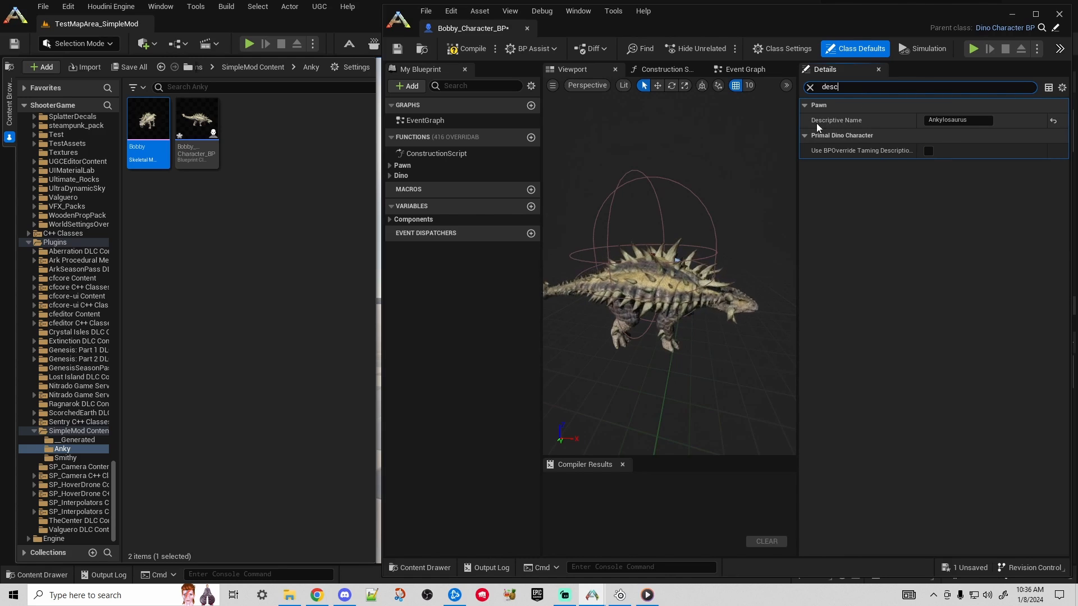
pyautogui.click(975, 121)
pyautogui.write('Bobby')
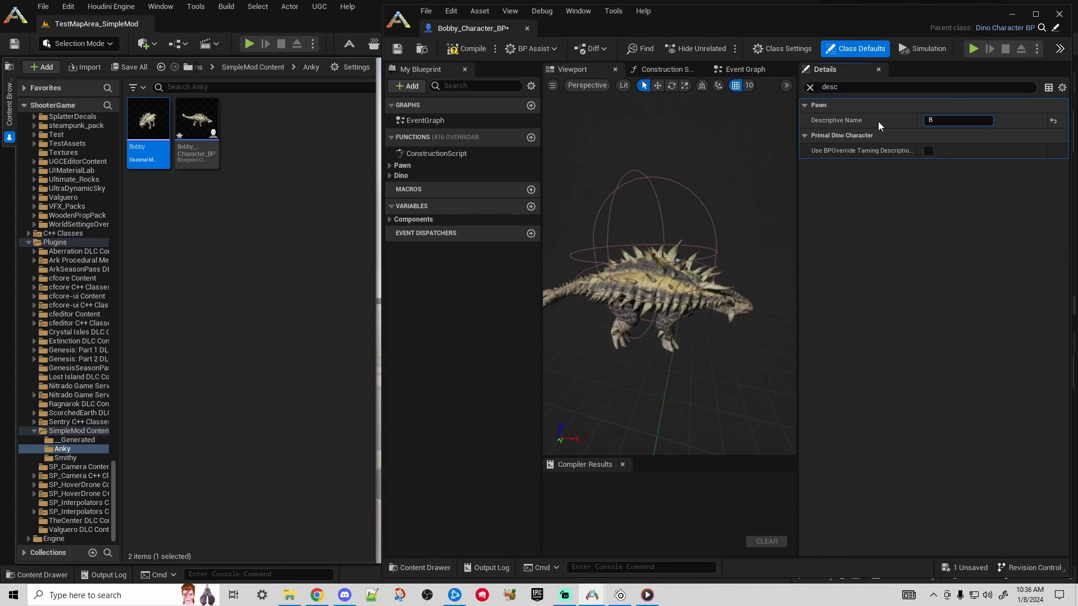
pyautogui.click(852, 249)
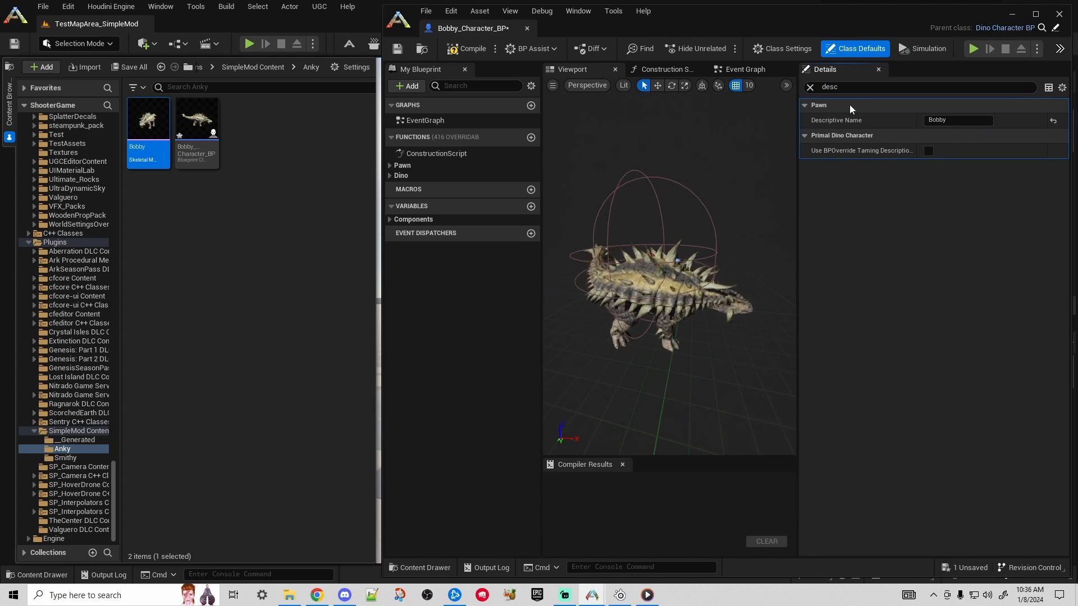
# - Clear the property filter, and compile and save Bobby_Character_BP
pyautogui.click(842, 87)
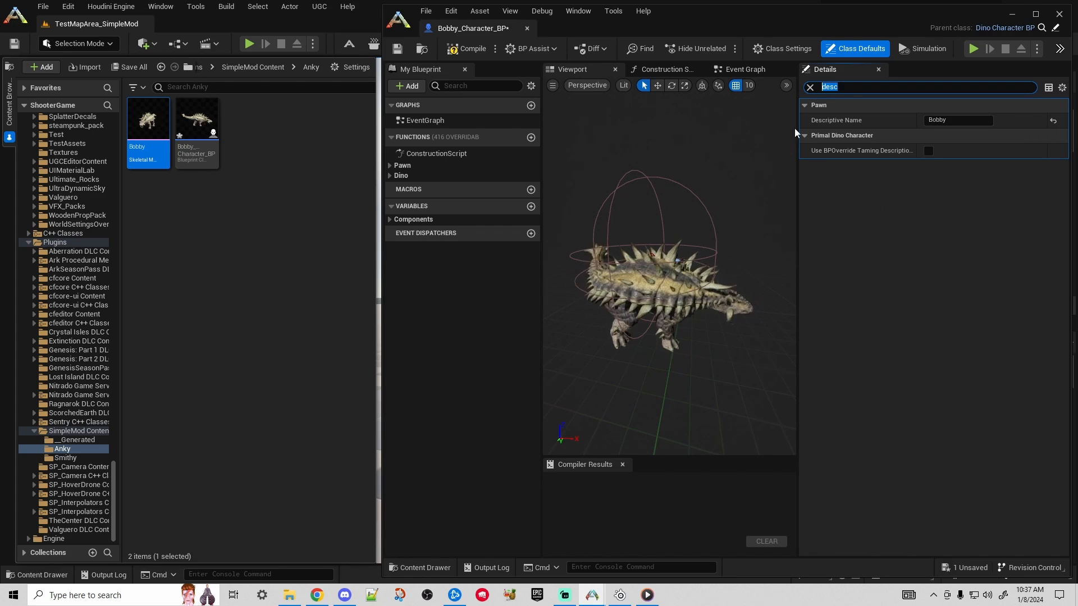
pyautogui.click(810, 87)
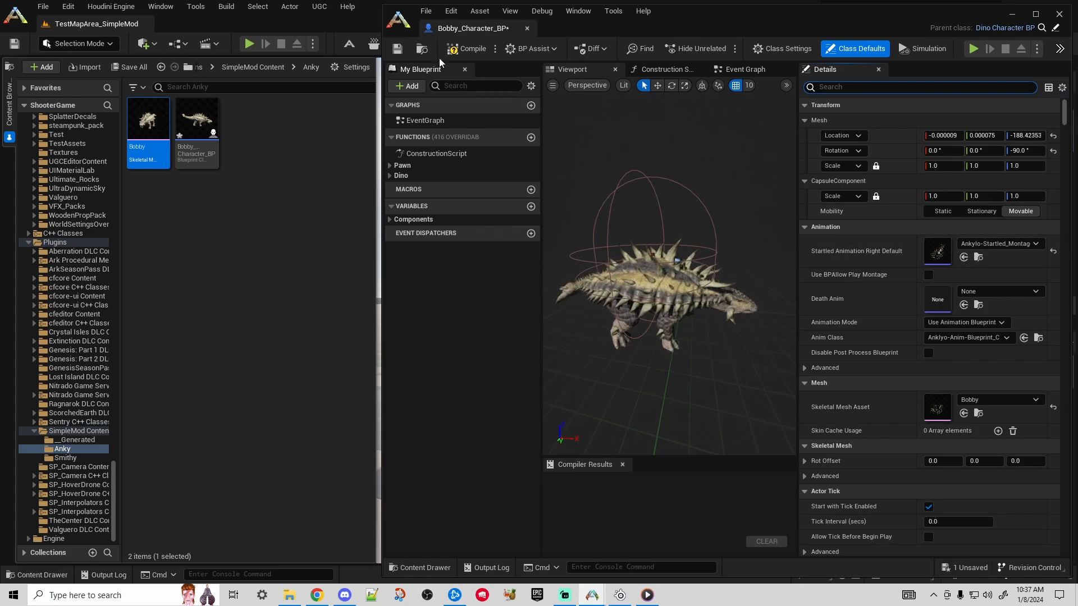
pyautogui.press('F7')
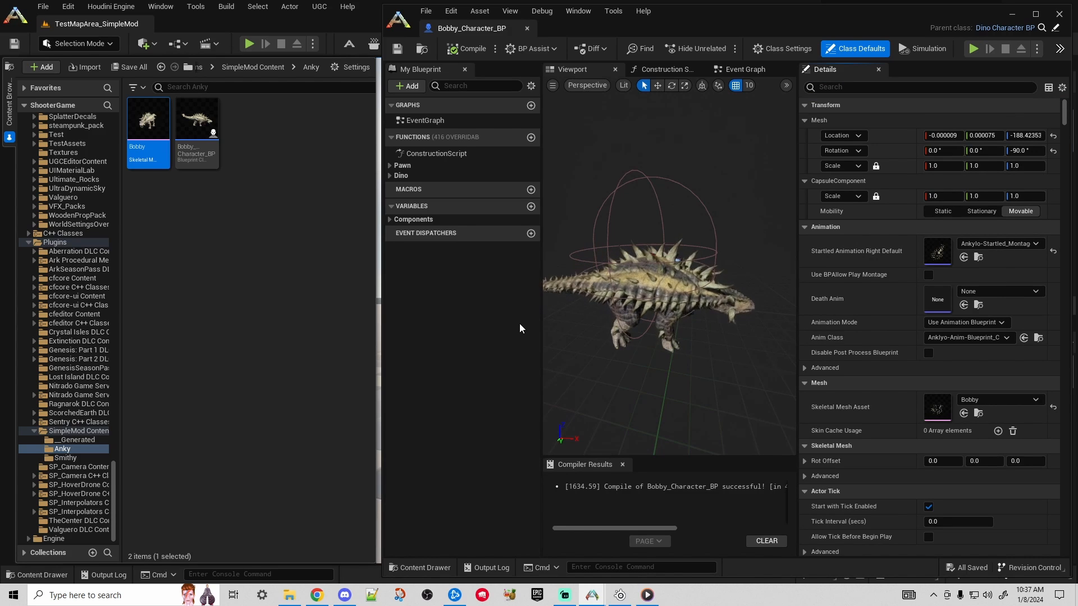
# - Open the Bobby skeletal mesh and highlight its head and body material slots in turn to examine the areas they cover
pyautogui.doubleClick(147, 129)
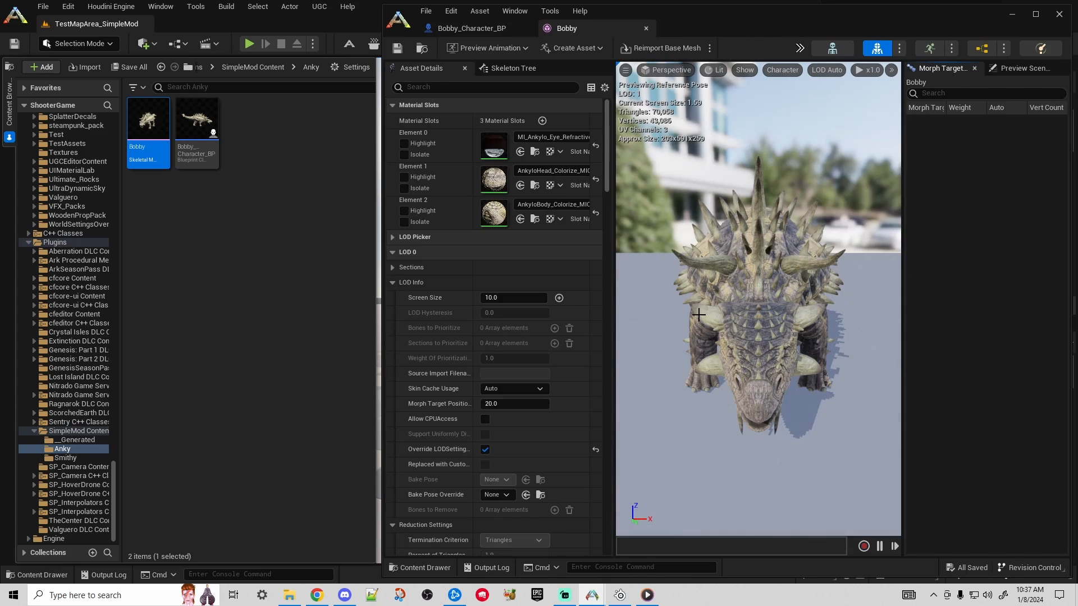
pyautogui.moveTo(698, 315); pyautogui.dragTo(632, 253)
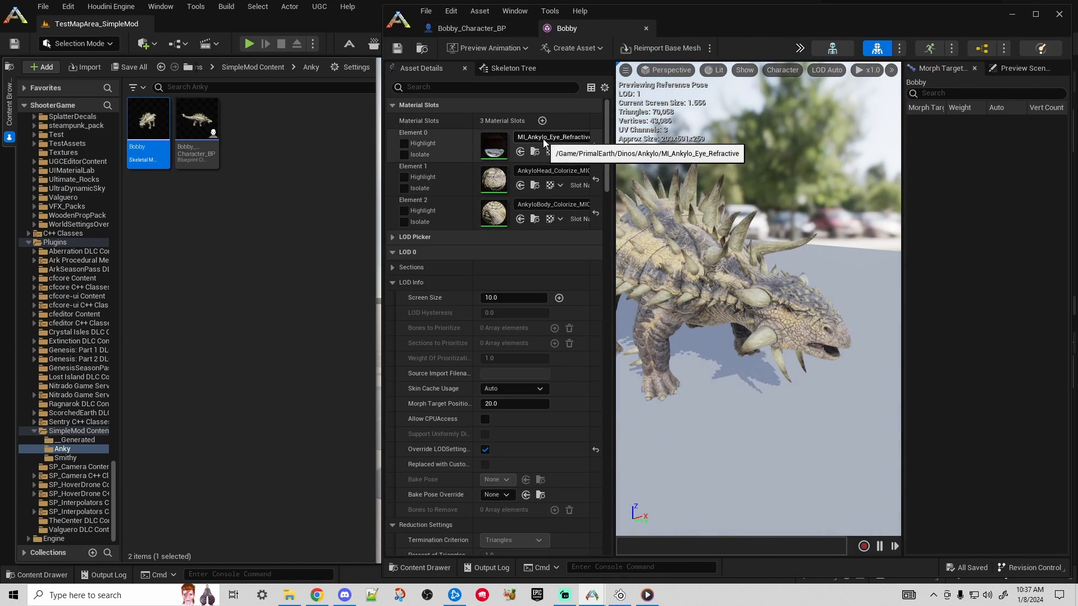
pyautogui.click(403, 177)
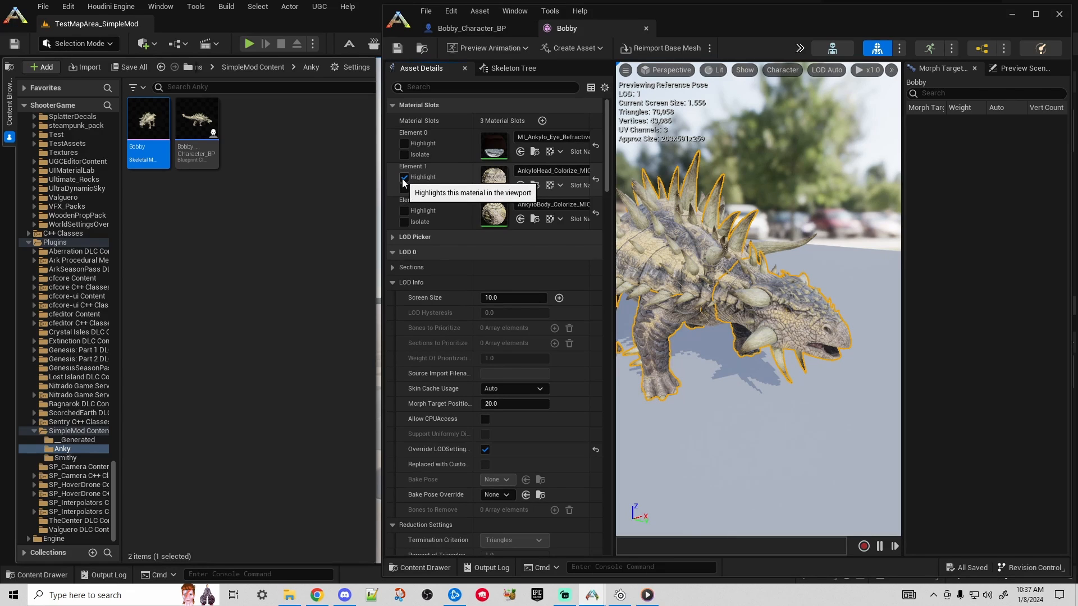
pyautogui.click(402, 179)
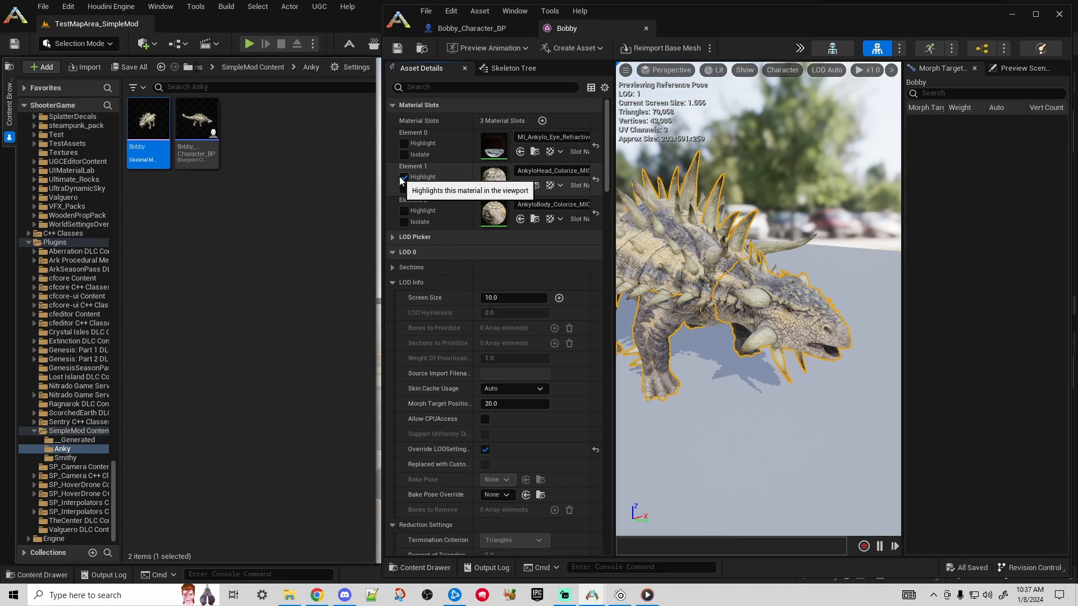
pyautogui.click(403, 211)
pyautogui.click(403, 211)
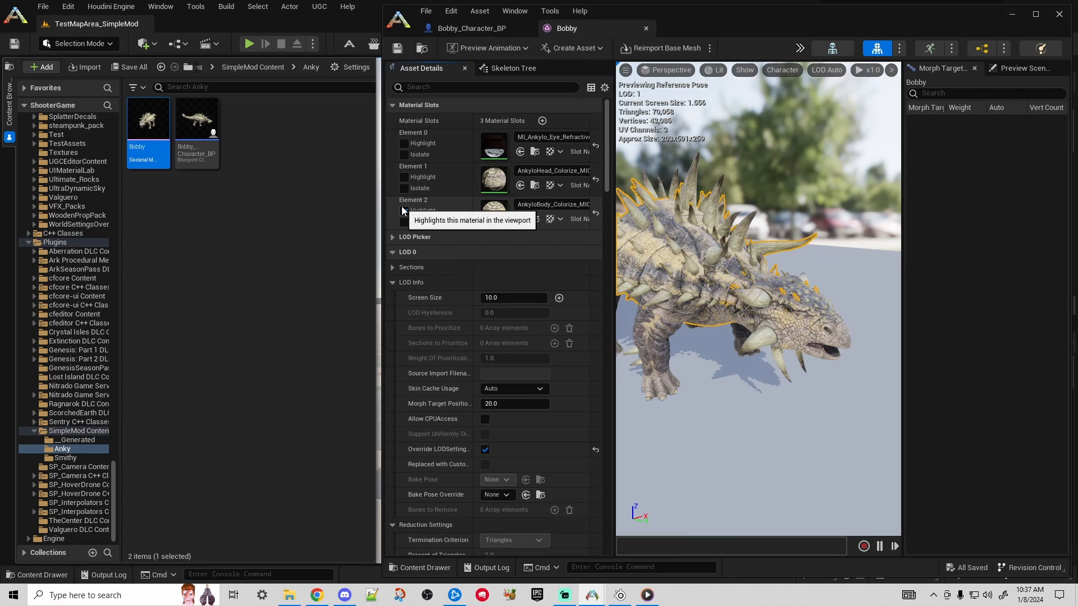
pyautogui.moveTo(730, 236); pyautogui.dragTo(622, 248)
pyautogui.click(404, 211)
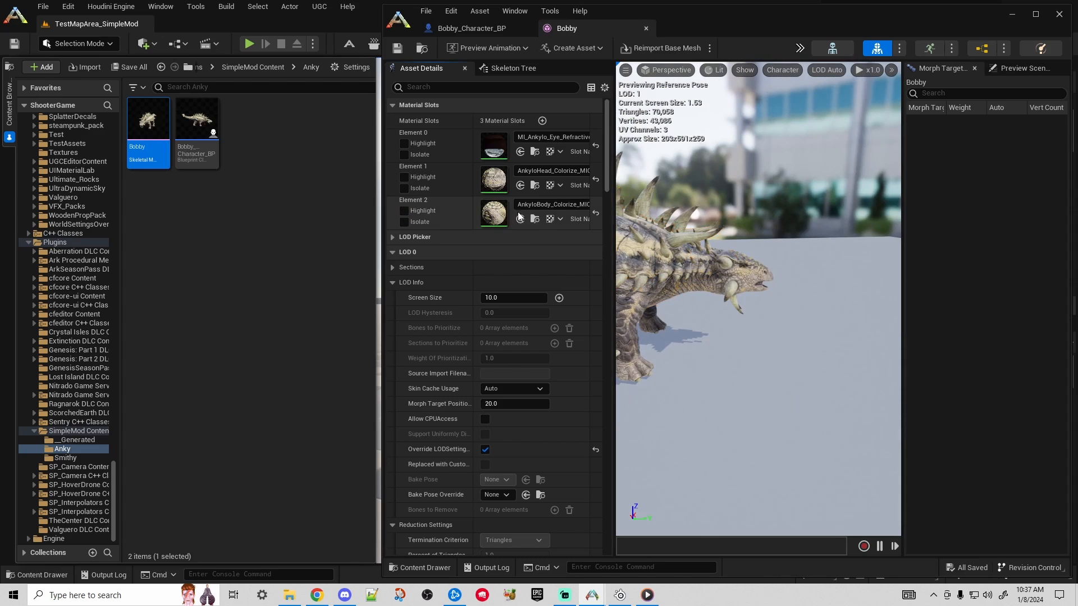
pyautogui.moveTo(782, 285)
pyautogui.mouseDown()
pyautogui.moveTo(702, 294)
pyautogui.moveTo(767, 281)
pyautogui.mouseUp()
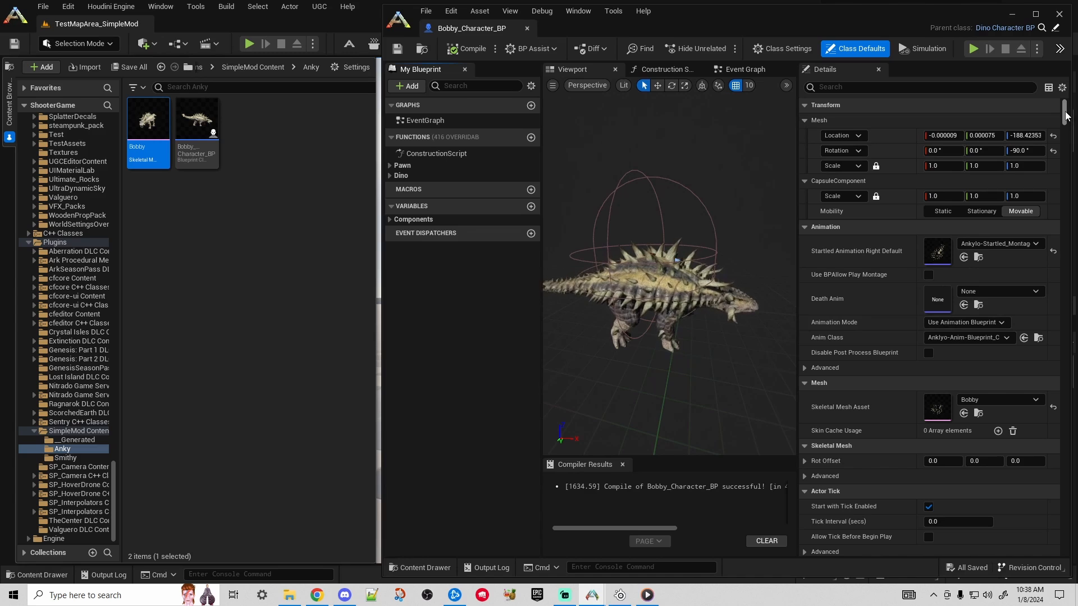
# - Close the blueprint editor and open the mod data asset in the SimpleMod content folder
pyautogui.click(301, 199)
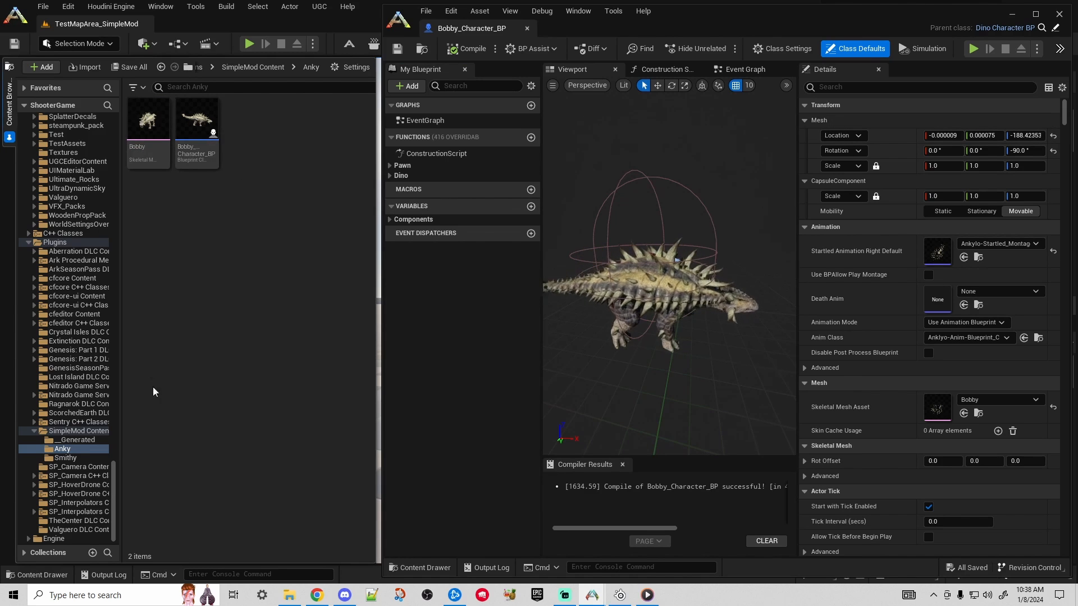
pyautogui.click(72, 431)
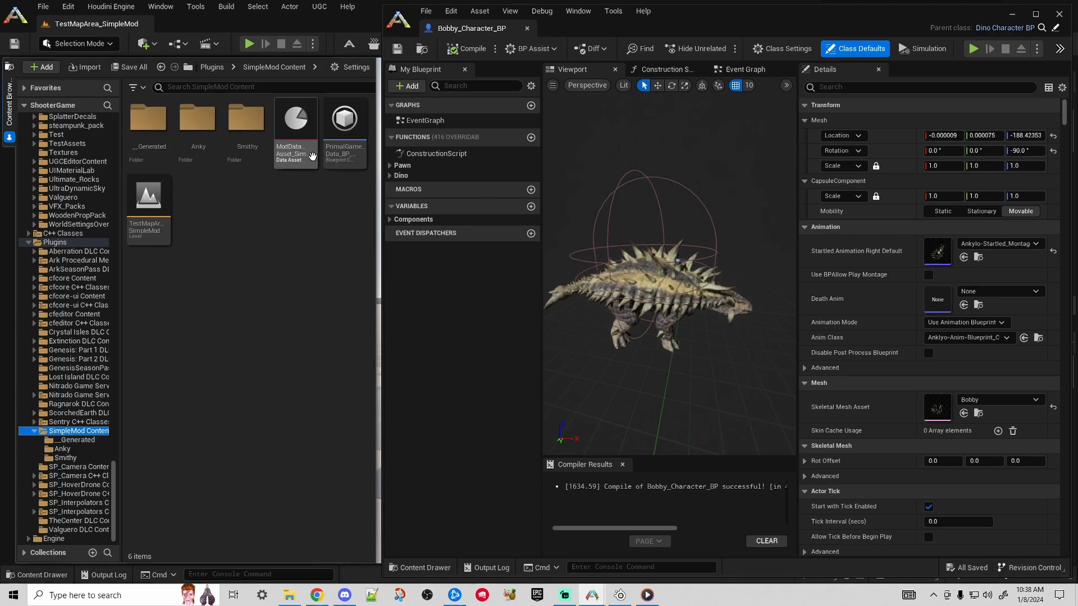
pyautogui.click(1058, 14)
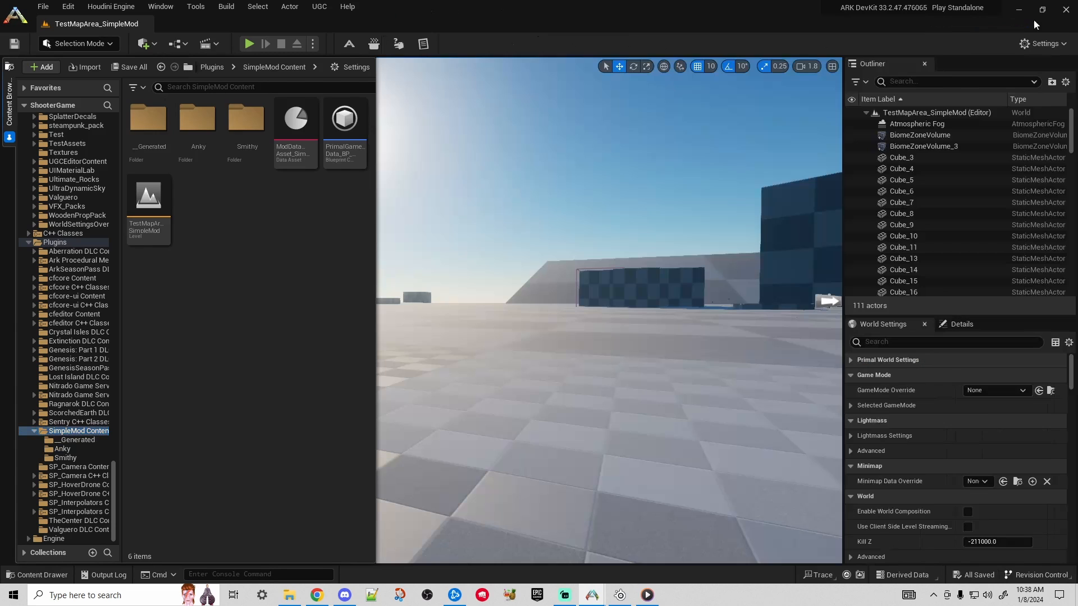
pyautogui.doubleClick(296, 132)
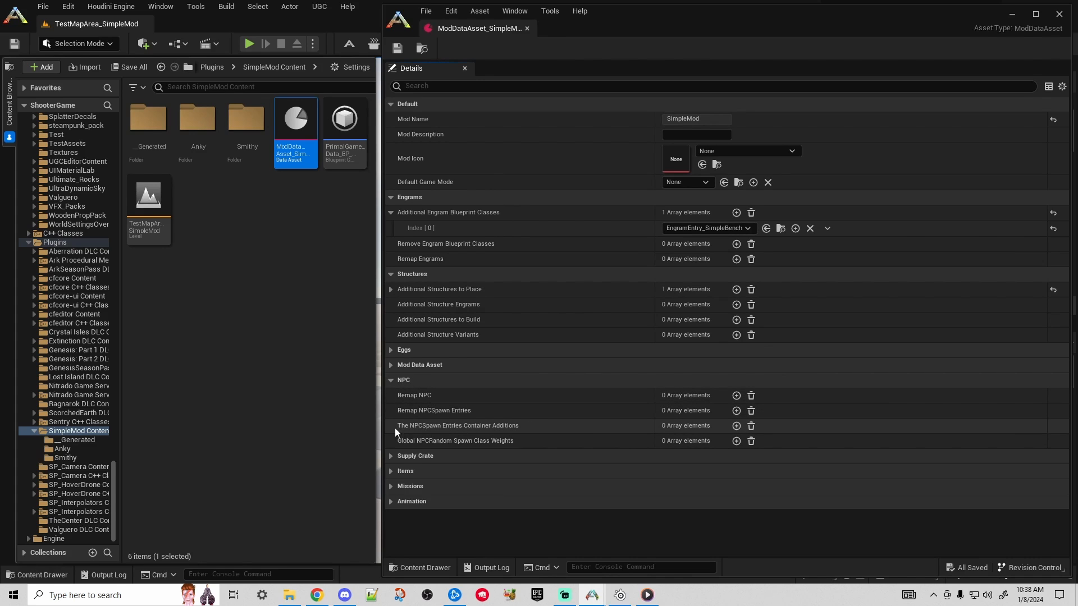
# - Add a Remap NPC entry, search its From Class options for anky, and remove the entry without choosing a class
pyautogui.click(736, 396)
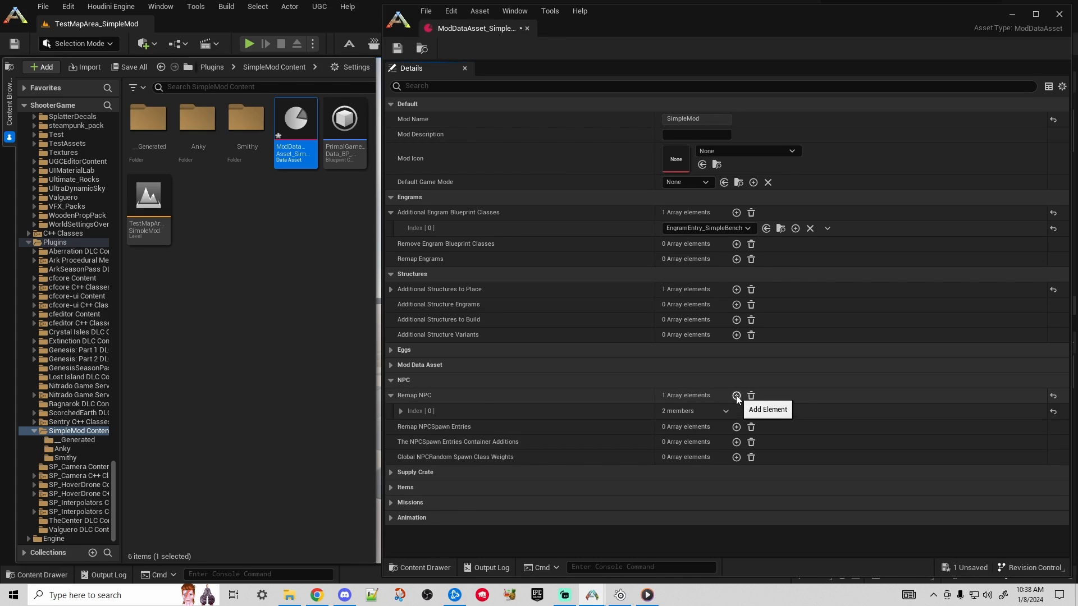
pyautogui.click(400, 412)
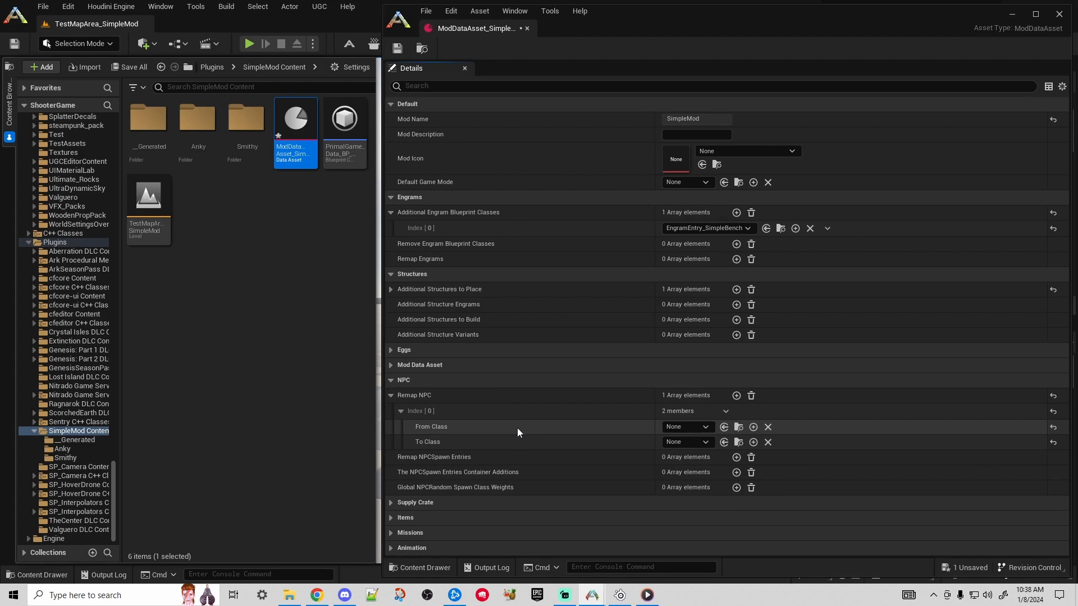
pyautogui.click(695, 426)
pyautogui.write('anky')
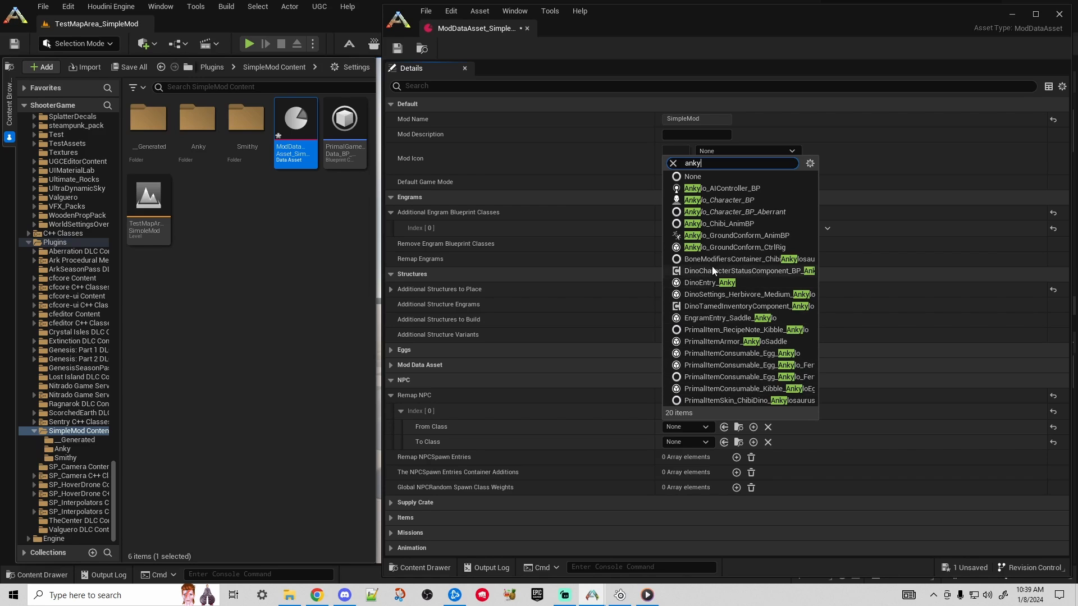
pyautogui.click(553, 402)
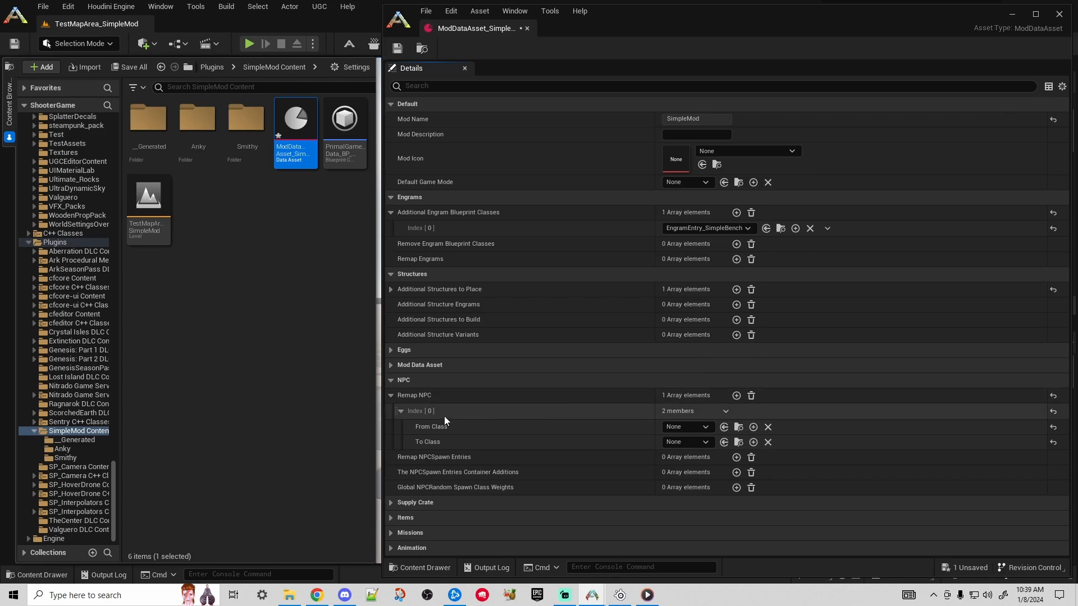
pyautogui.click(751, 396)
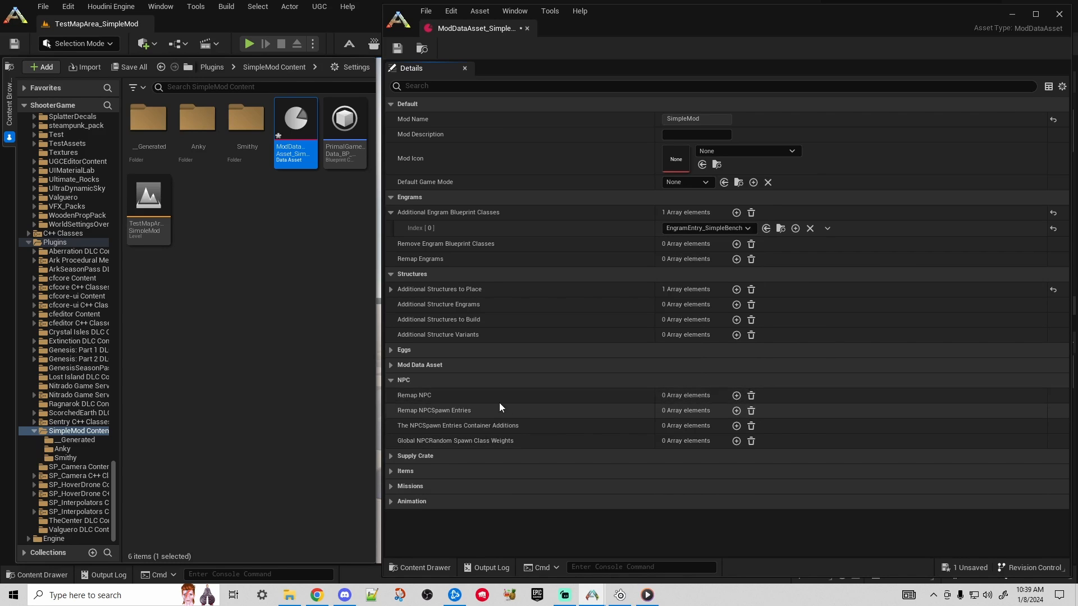
# - Add a Remap NPCSpawn Entries entry, view its From Class options, and remove the entry
pyautogui.click(737, 411)
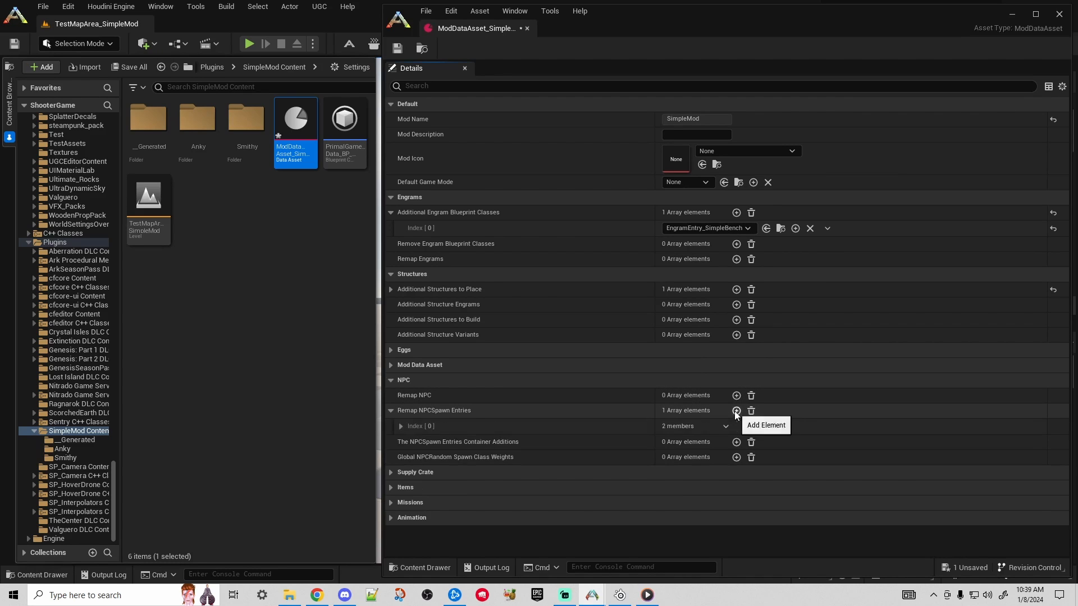
pyautogui.click(401, 427)
pyautogui.click(685, 442)
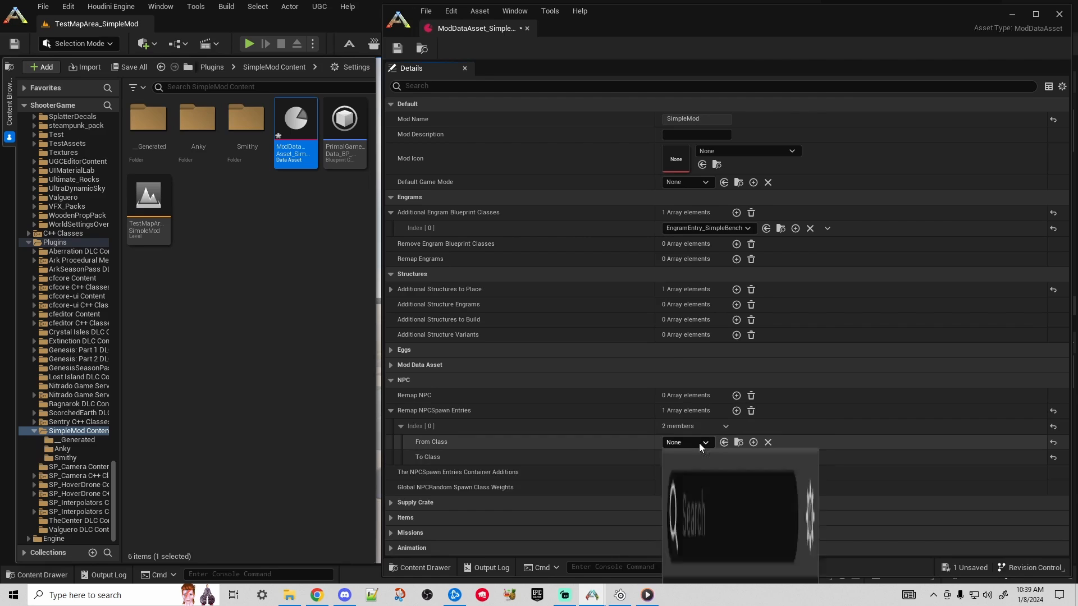
pyautogui.click(936, 328)
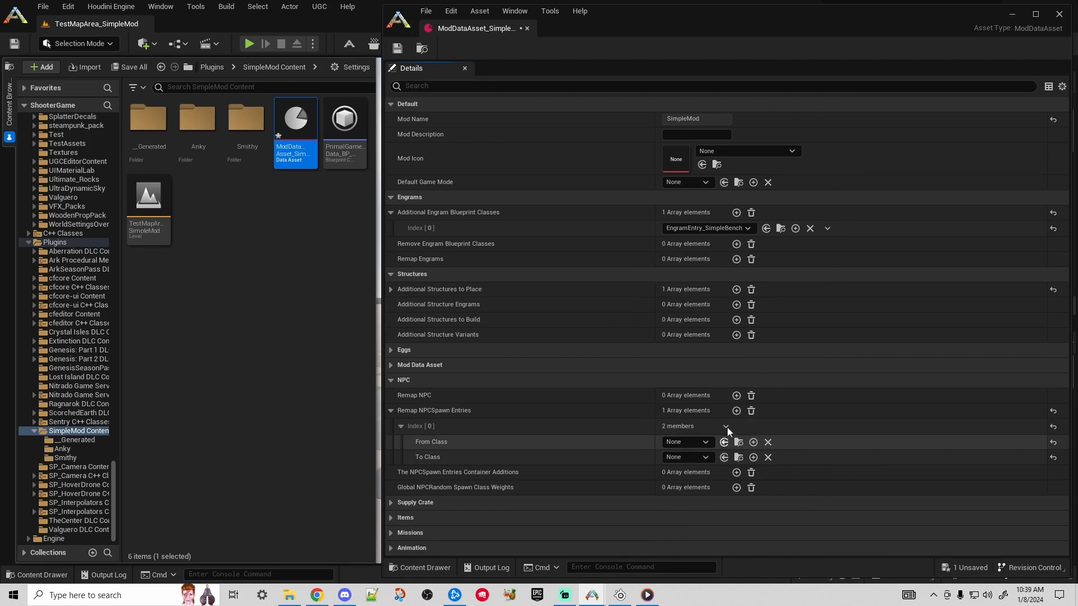
pyautogui.click(751, 411)
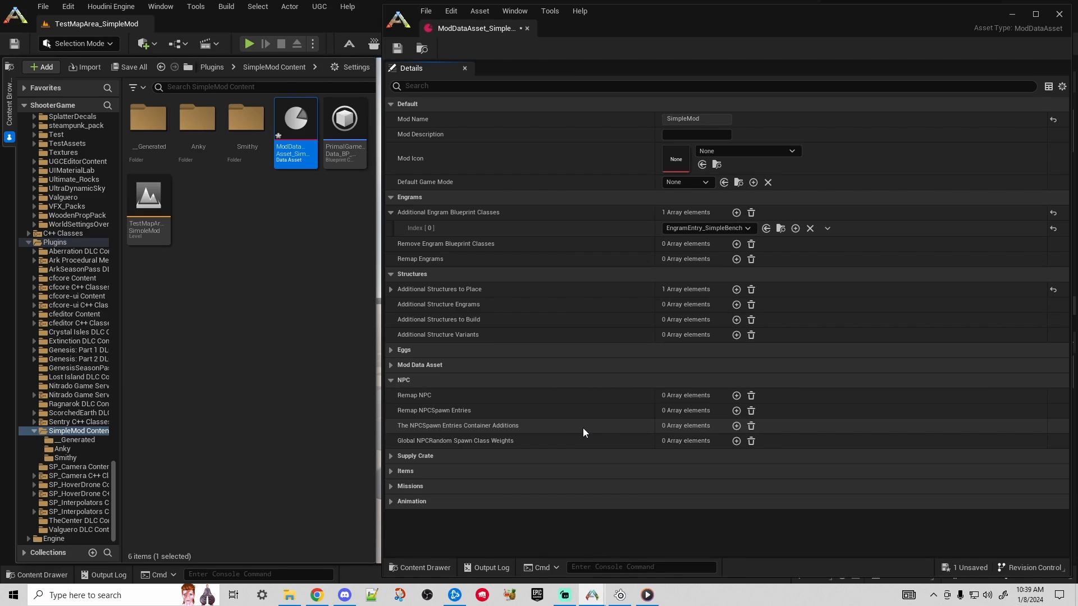
# - Add an NPCSpawn Entries Container Additions entry and set its Spawn Entries Container Class to DinoSpawnEntriesGrassland
pyautogui.click(736, 426)
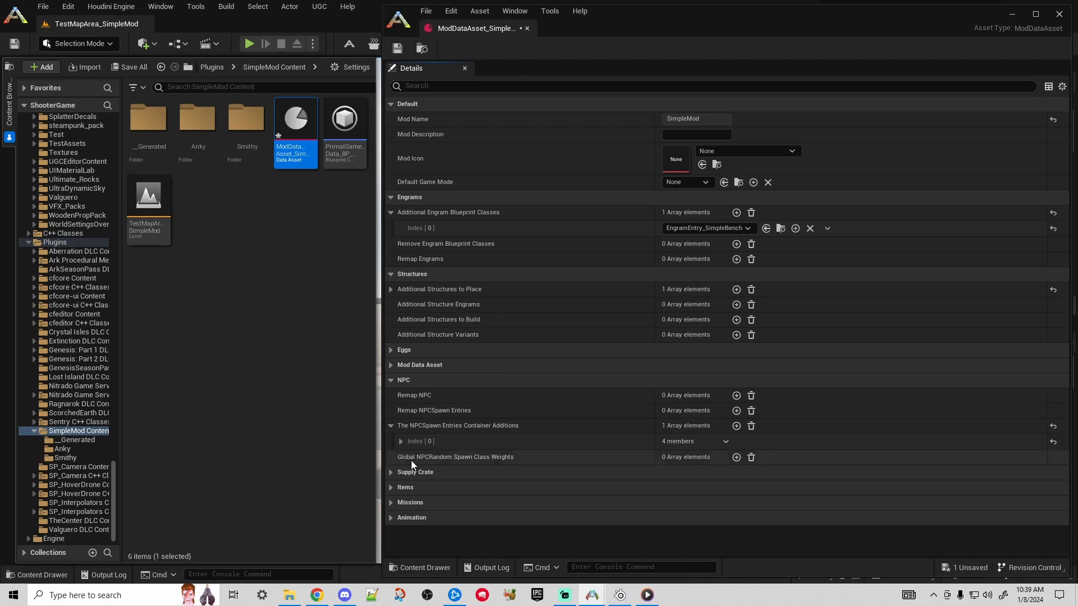
pyautogui.click(400, 441)
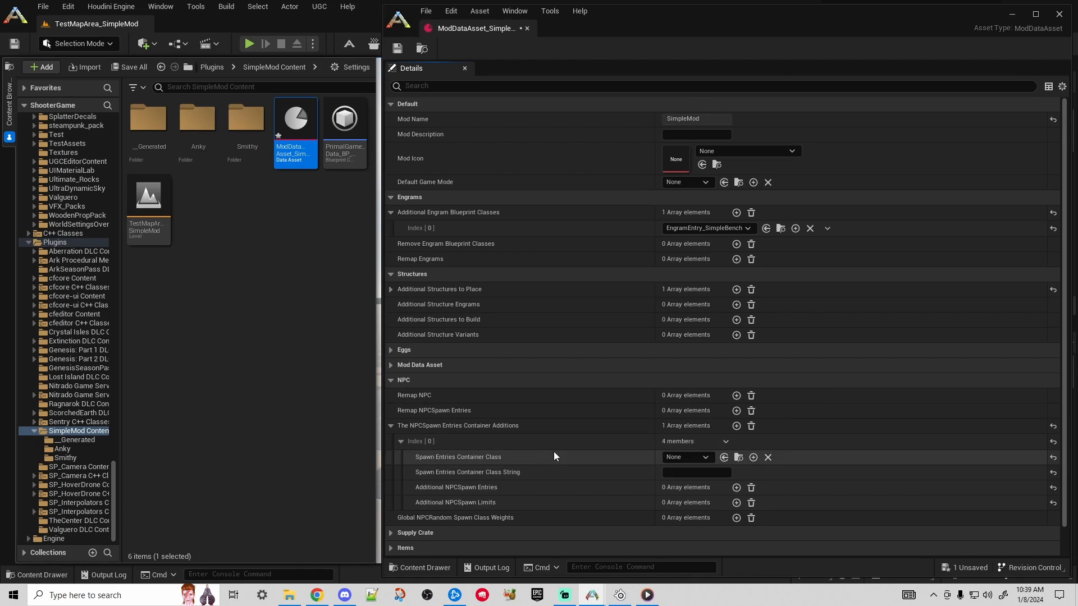
pyautogui.scroll(-1, 645, 432)
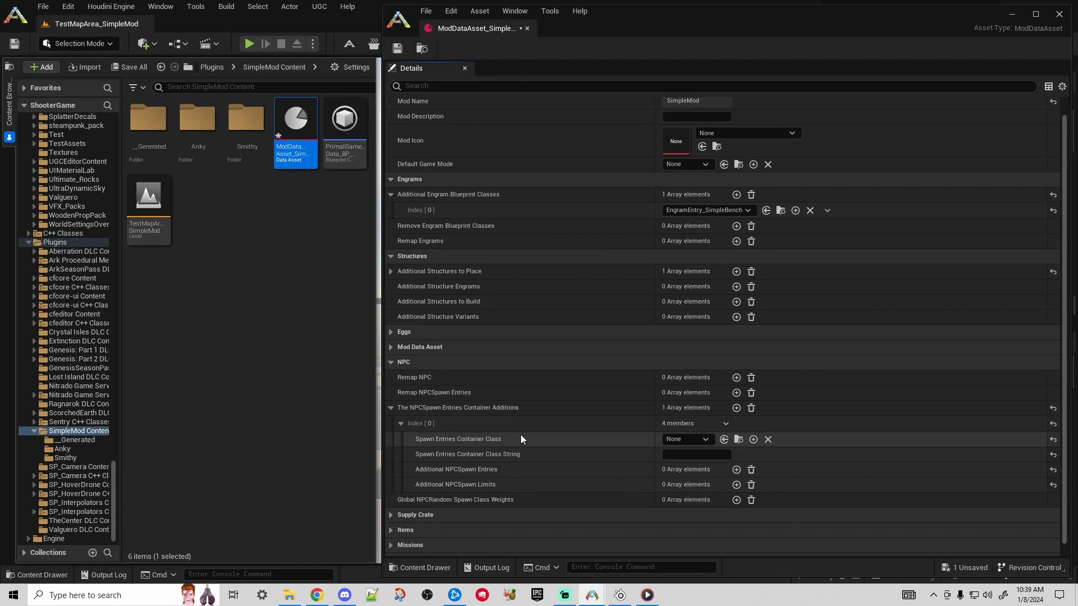
pyautogui.scroll(-1, 632, 450)
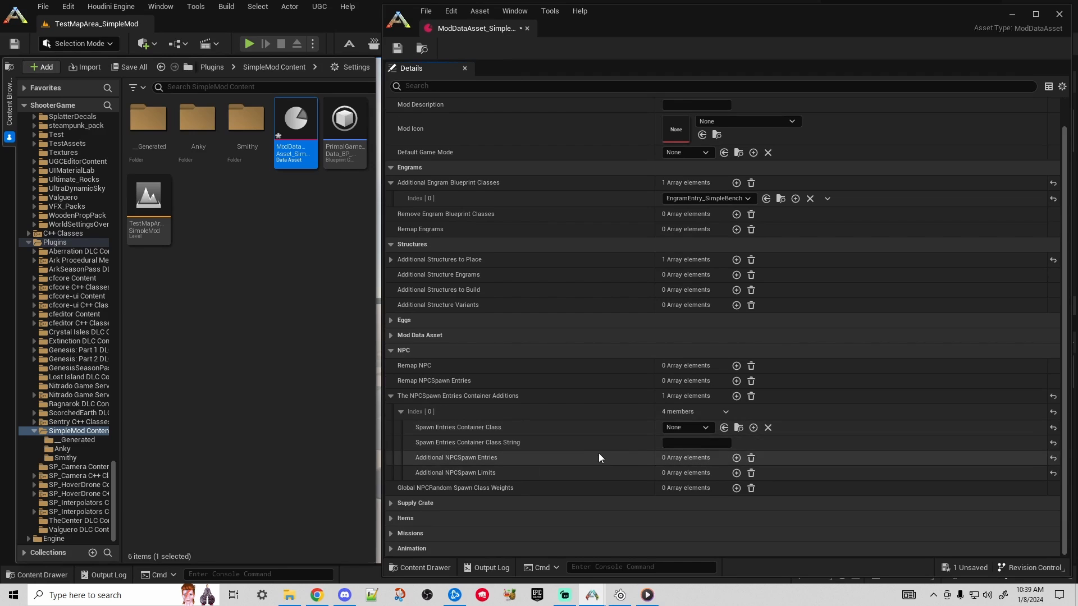
pyautogui.click(690, 427)
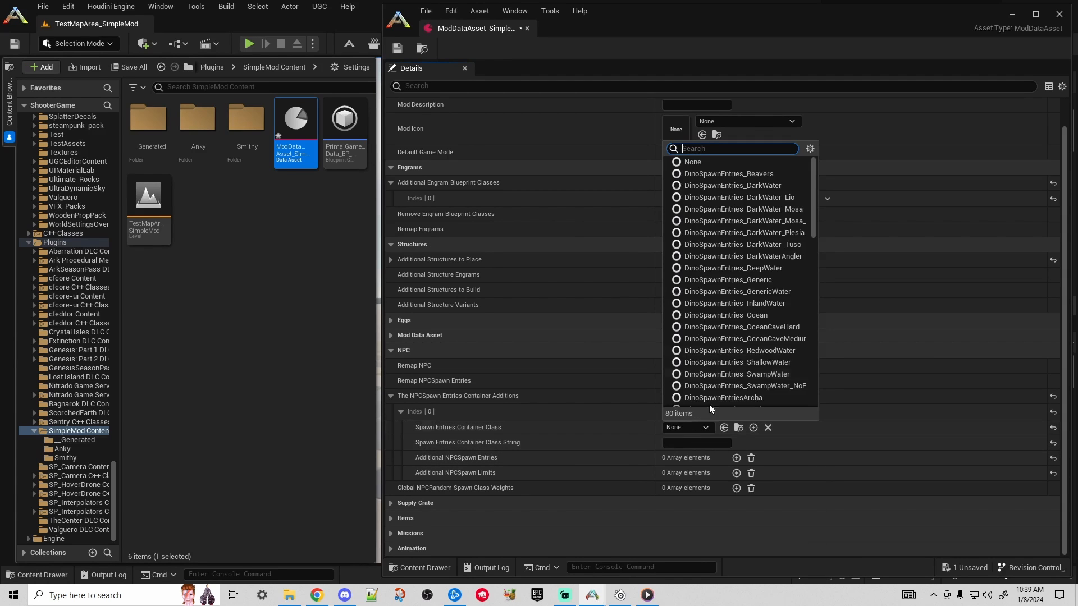
pyautogui.moveTo(813, 176); pyautogui.dragTo(830, 392)
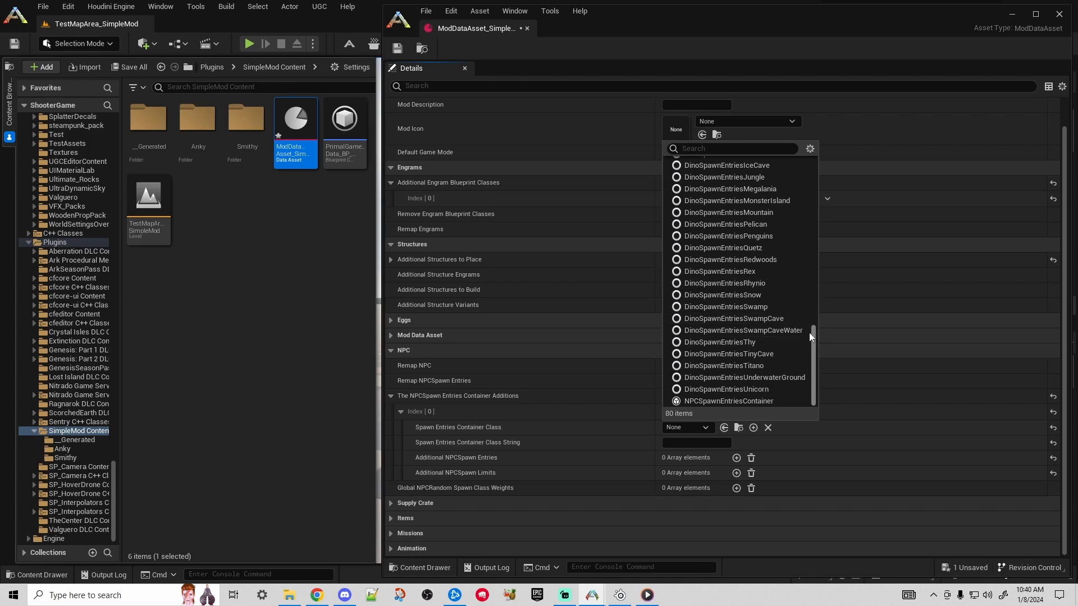
pyautogui.moveTo(813, 347); pyautogui.dragTo(816, 327)
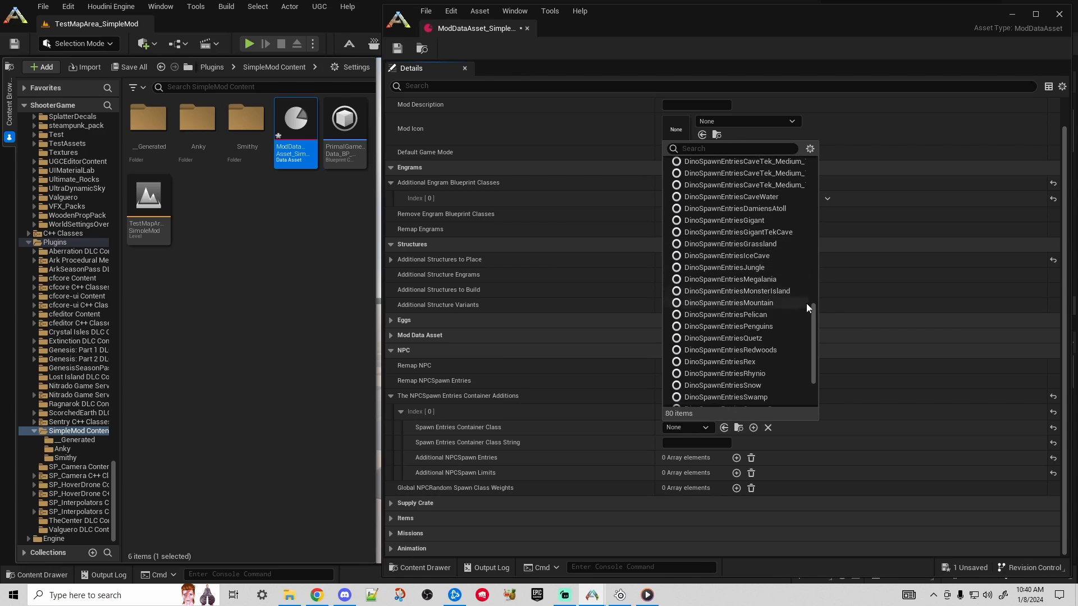
pyautogui.moveTo(814, 315)
pyautogui.mouseDown()
pyautogui.moveTo(813, 336)
pyautogui.moveTo(816, 319)
pyautogui.mouseUp()
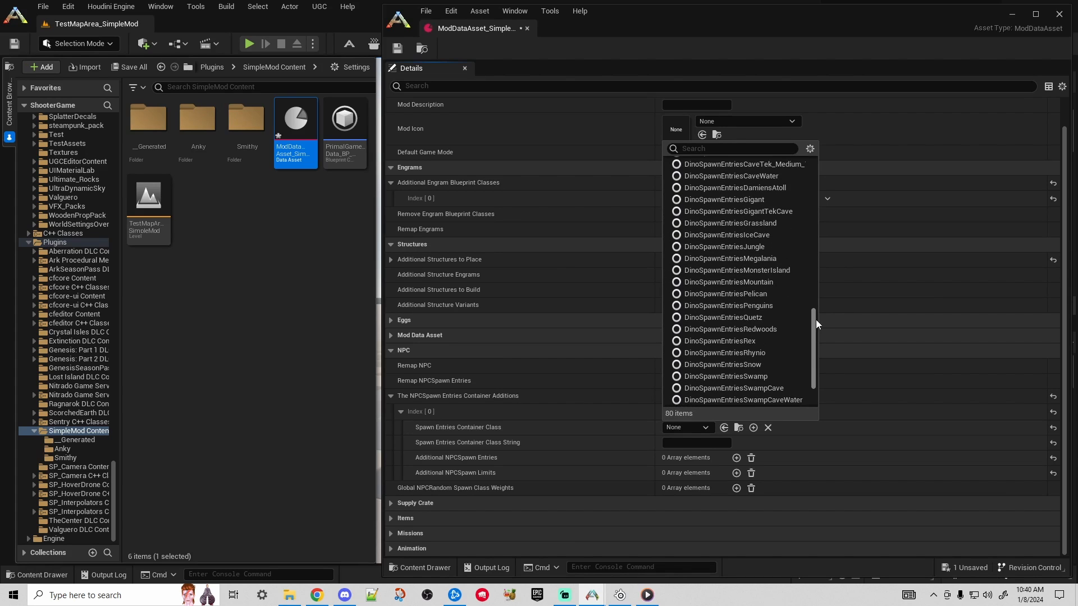
pyautogui.click(736, 224)
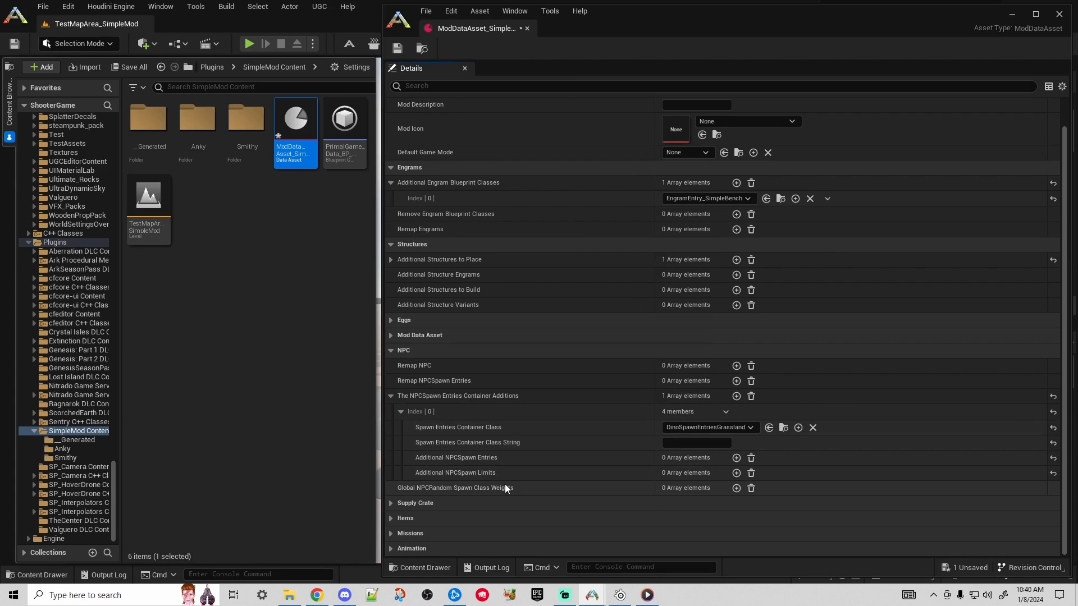
# - Add an Additional NPCSpawn Entries element named Bobby with Bobby_Character_BP as its NPC to spawn
pyautogui.click(737, 458)
pyautogui.click(418, 473)
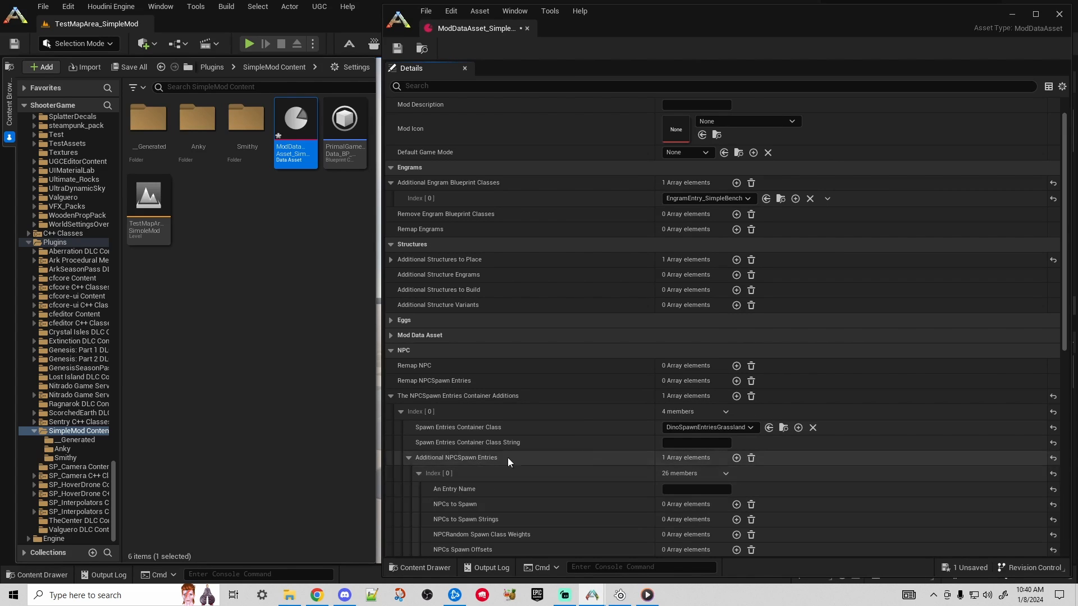
pyautogui.scroll(-10, 610, 450)
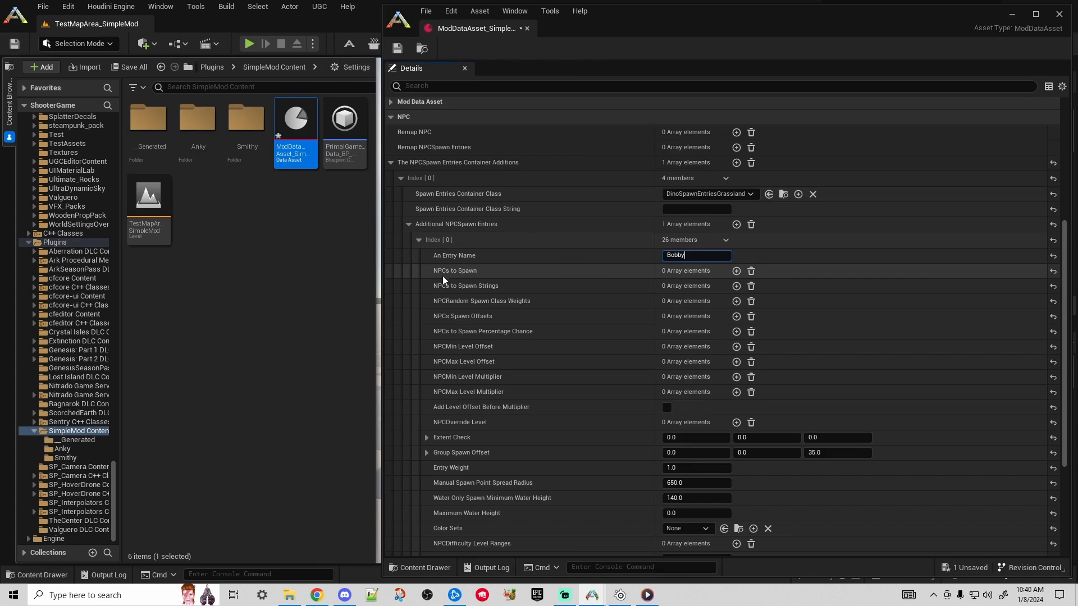
pyautogui.click(736, 271)
pyautogui.click(675, 286)
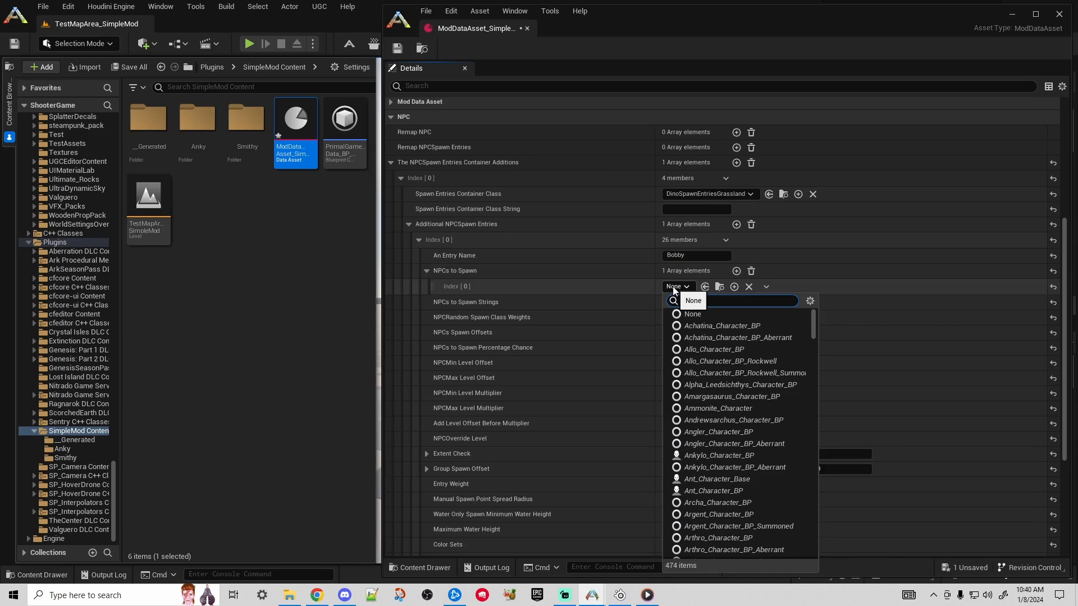
pyautogui.write('Bobby')
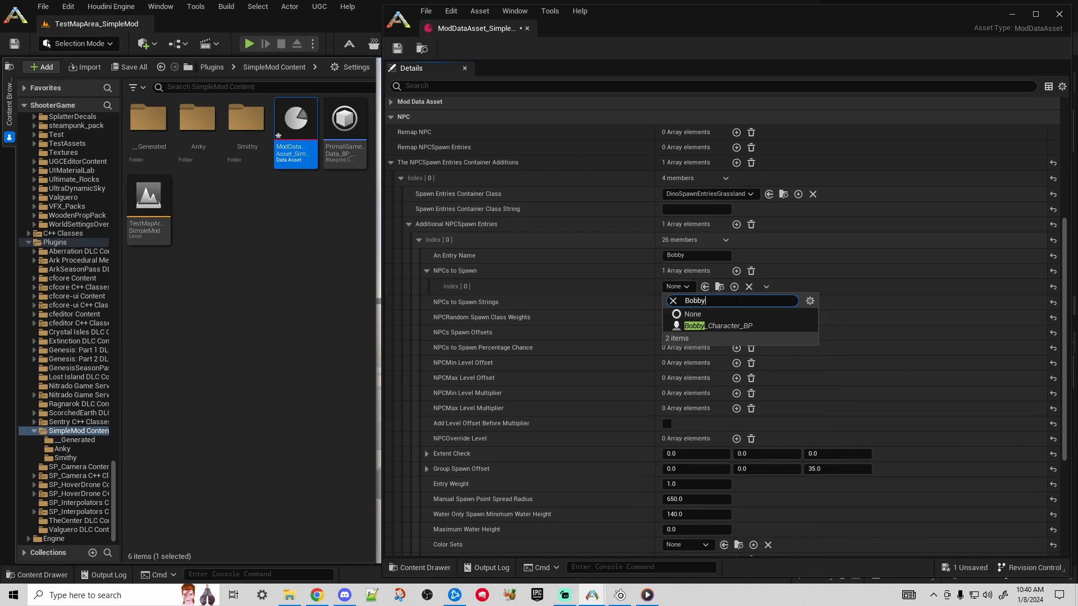
pyautogui.click(734, 326)
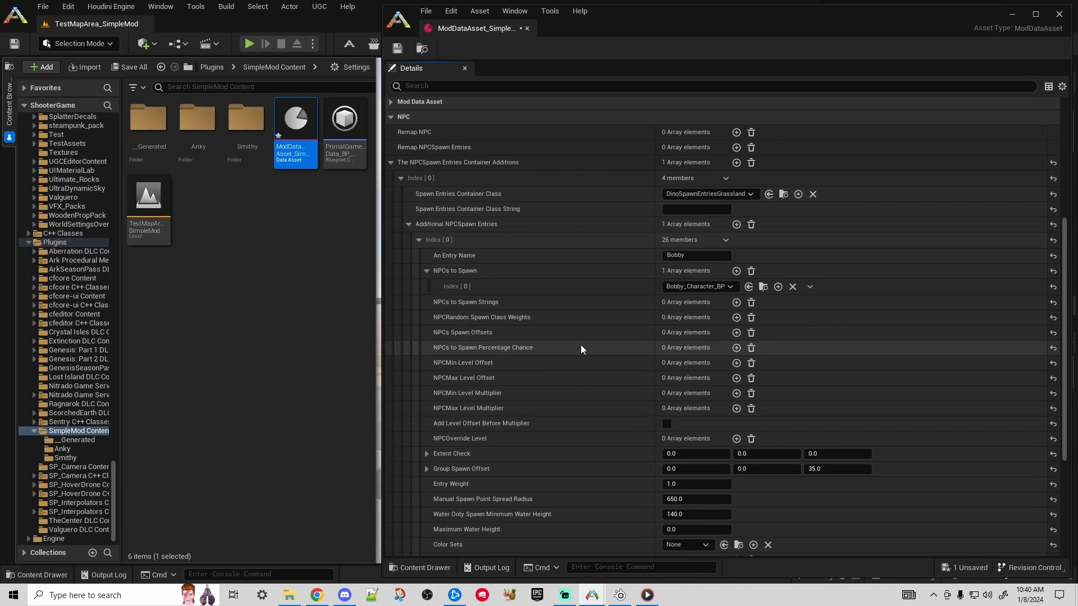
# - Add an NPCs to Spawn Percentage Chance of 0.5 to the Bobby entry and save the mod data asset
pyautogui.scroll(-2, 581, 349)
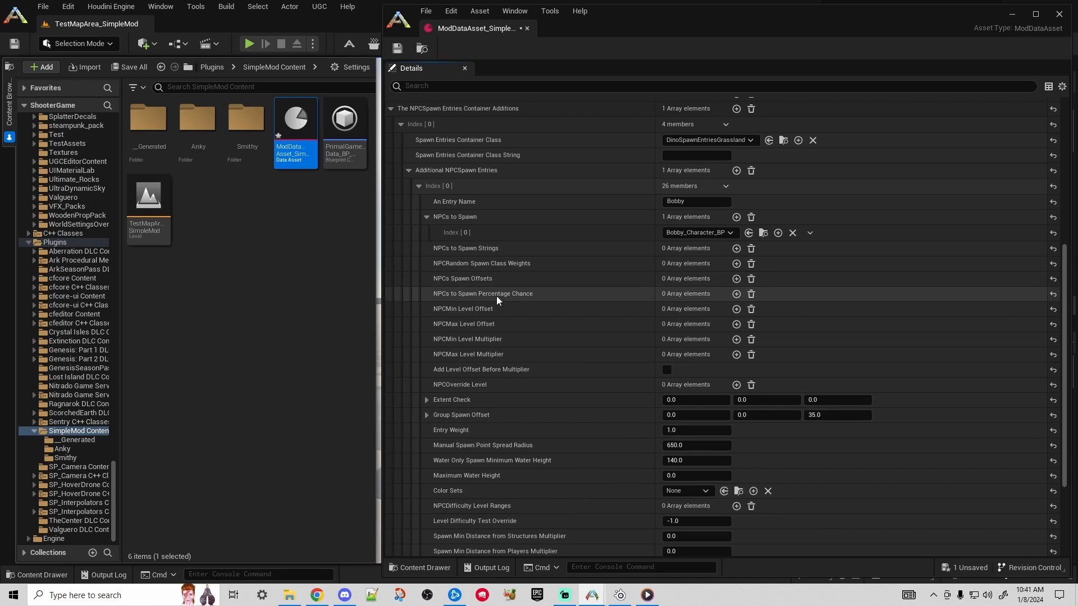
pyautogui.click(737, 295)
pyautogui.click(683, 309)
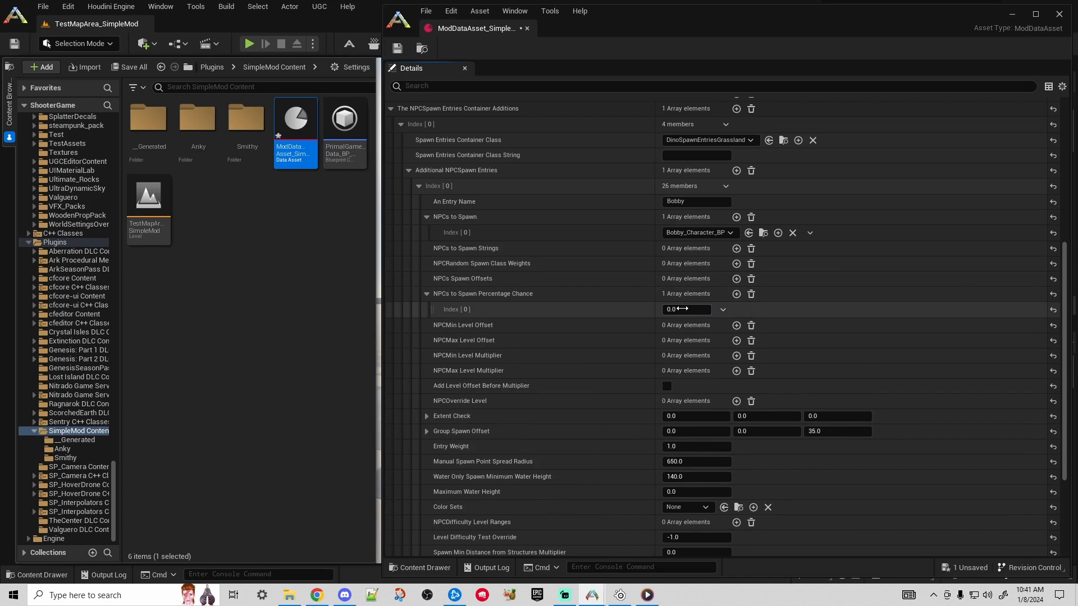
pyautogui.write('5')
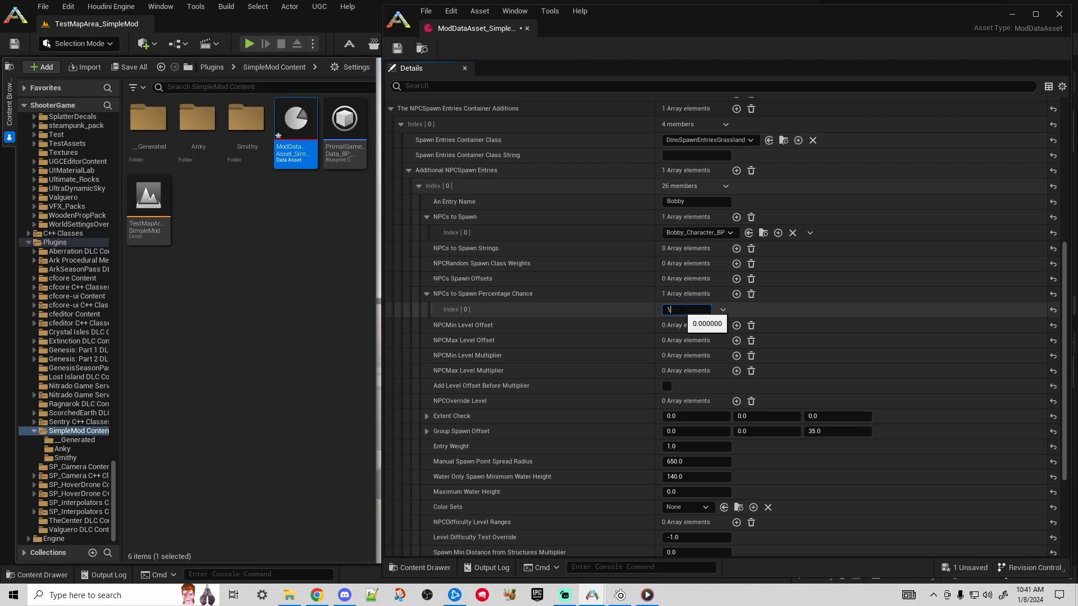
pyautogui.write('5')
pyautogui.hotkey('ctrl', 'a')
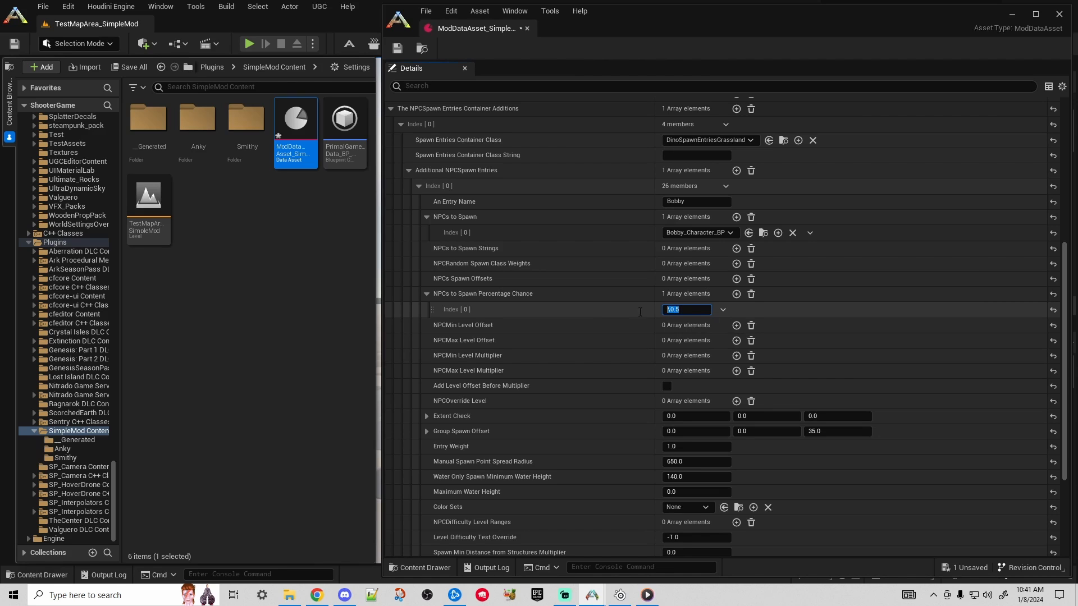
pyautogui.write('0.5')
pyautogui.click(628, 303)
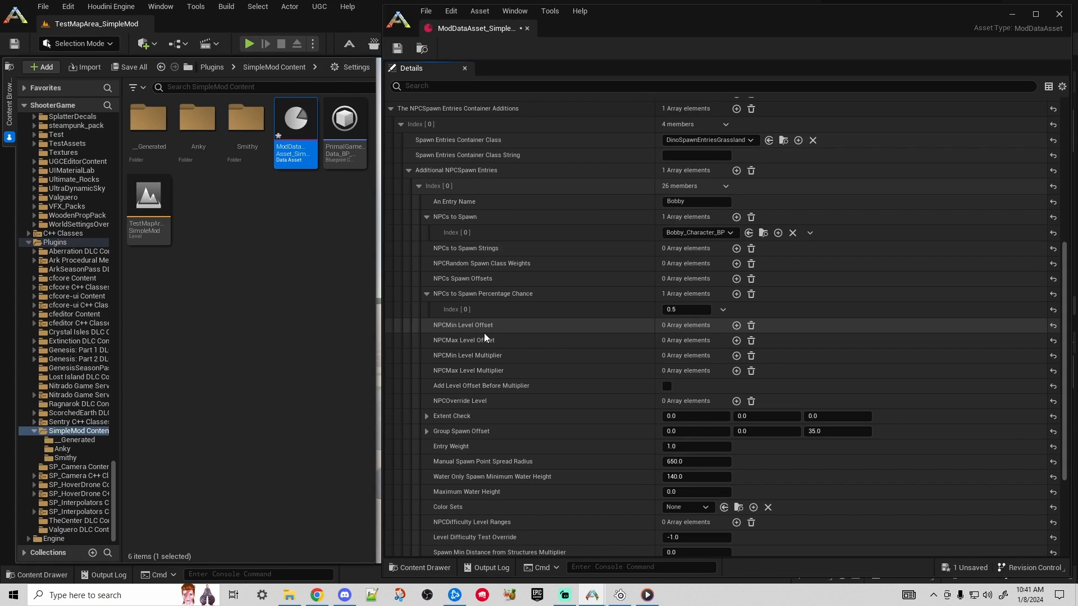
pyautogui.click(409, 171)
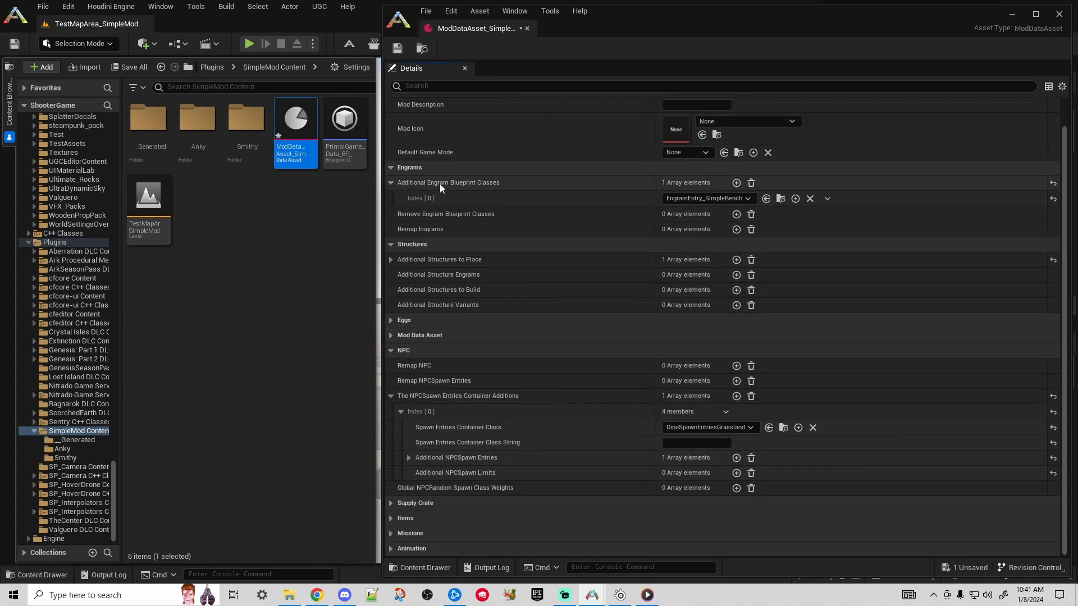
pyautogui.click(397, 48)
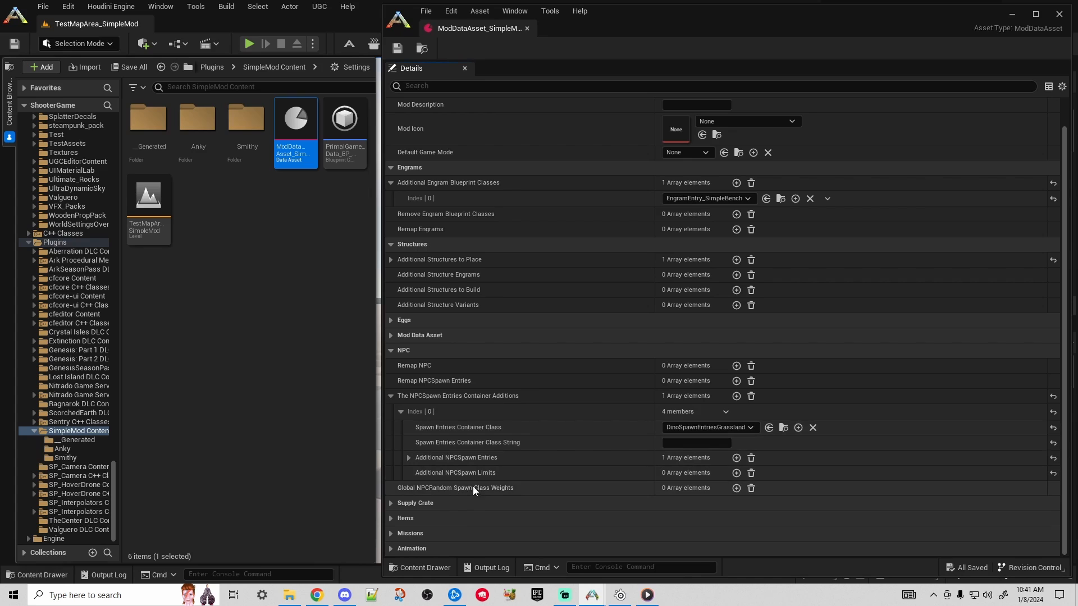
# - Add a Global NPCRandom Spawn Class Weights entry and set its From Class to Stego_Character_BP
pyautogui.rightClick(587, 489)
pyautogui.click(578, 486)
pyautogui.click(735, 489)
pyautogui.click(401, 504)
pyautogui.scroll(-3, 522, 470)
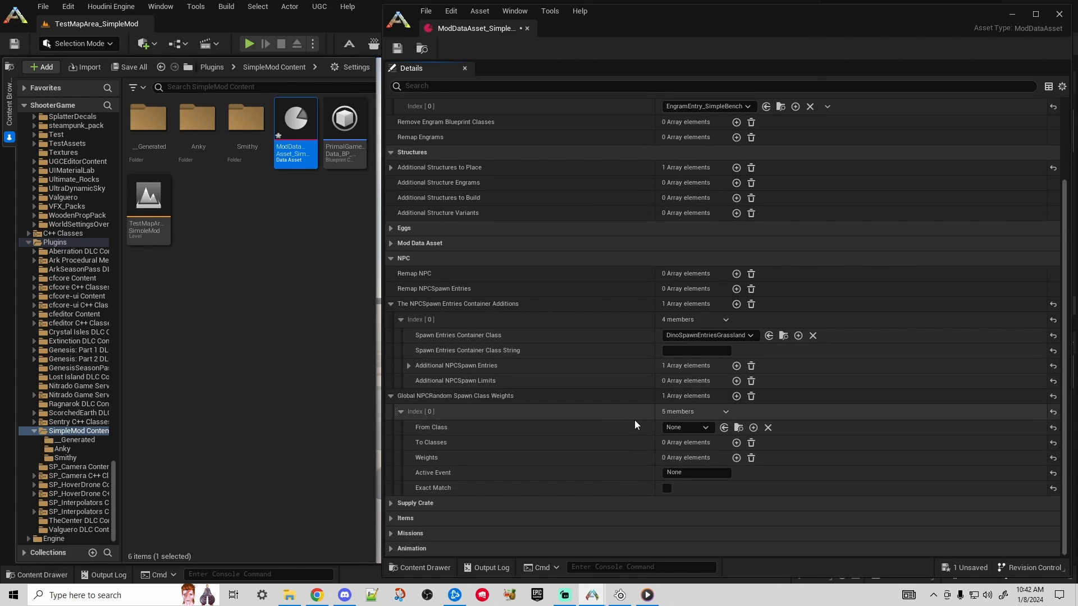
pyautogui.click(701, 429)
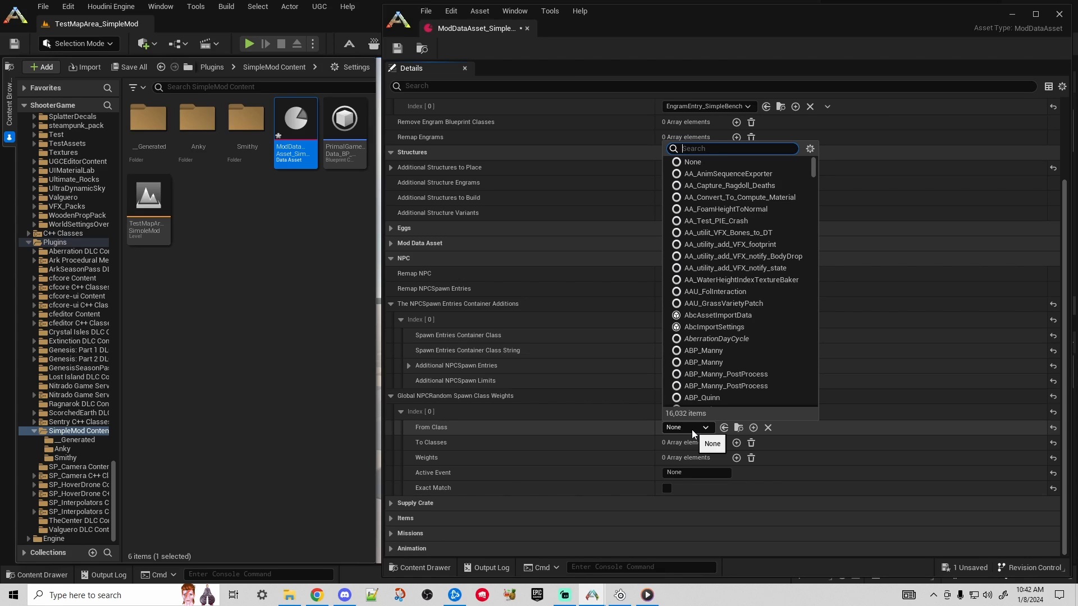
pyautogui.write('Stego')
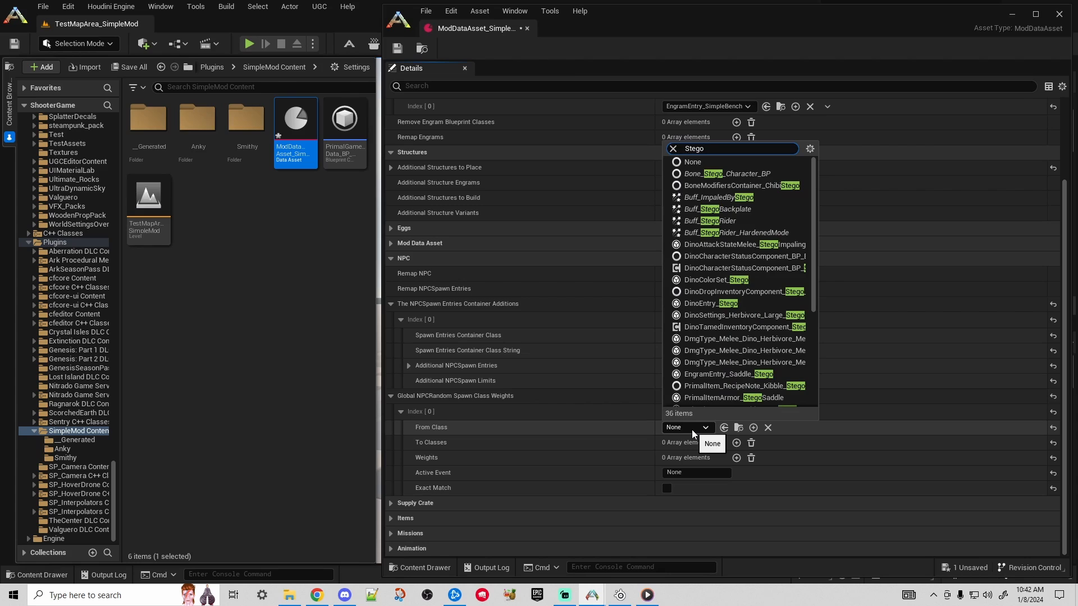
pyautogui.write('_Chara')
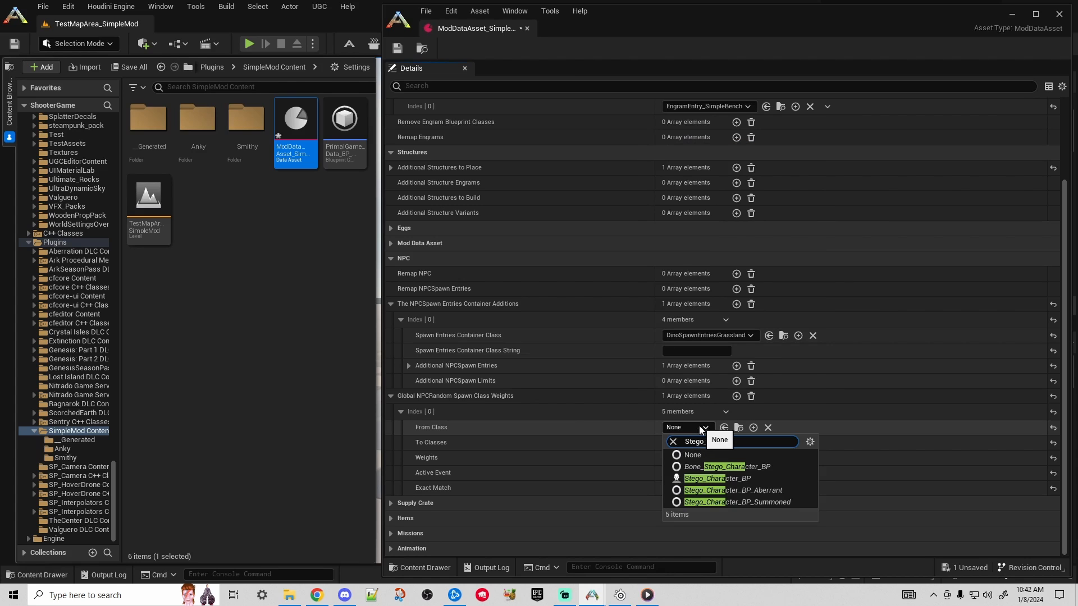
pyautogui.click(759, 479)
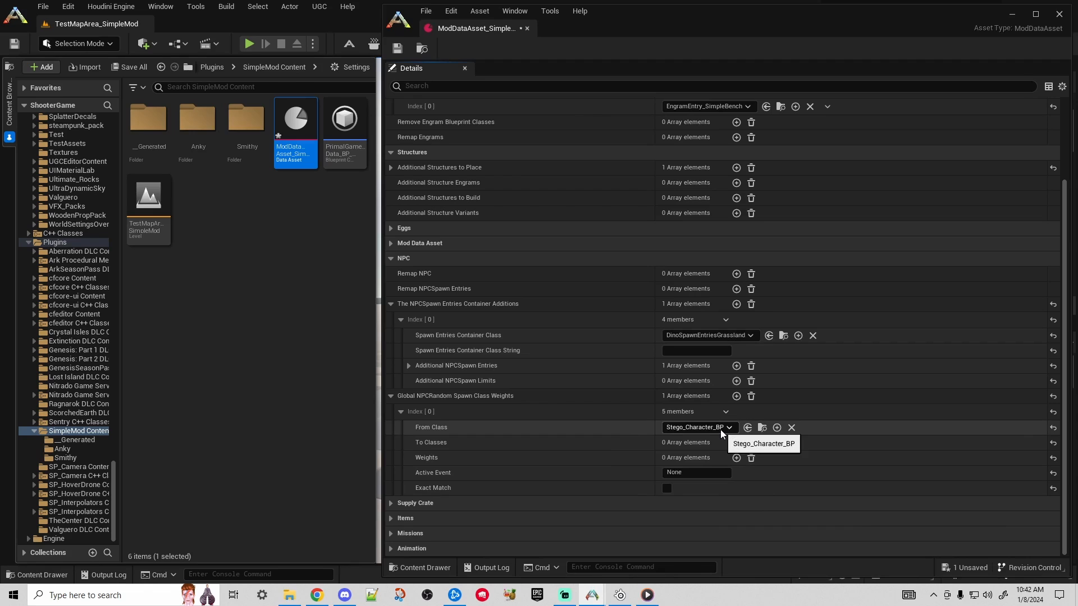
# - Add Bobby_Character_BP to the random spawn entry's To Classes and add two Weights elements
pyautogui.click(736, 442)
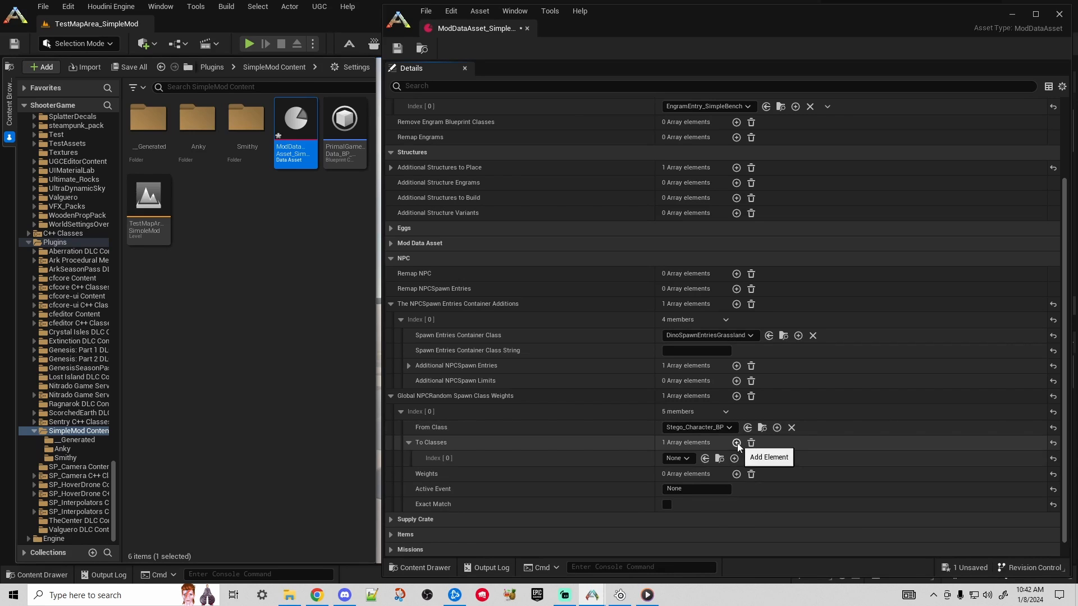
pyautogui.click(678, 459)
pyautogui.write('Bobby')
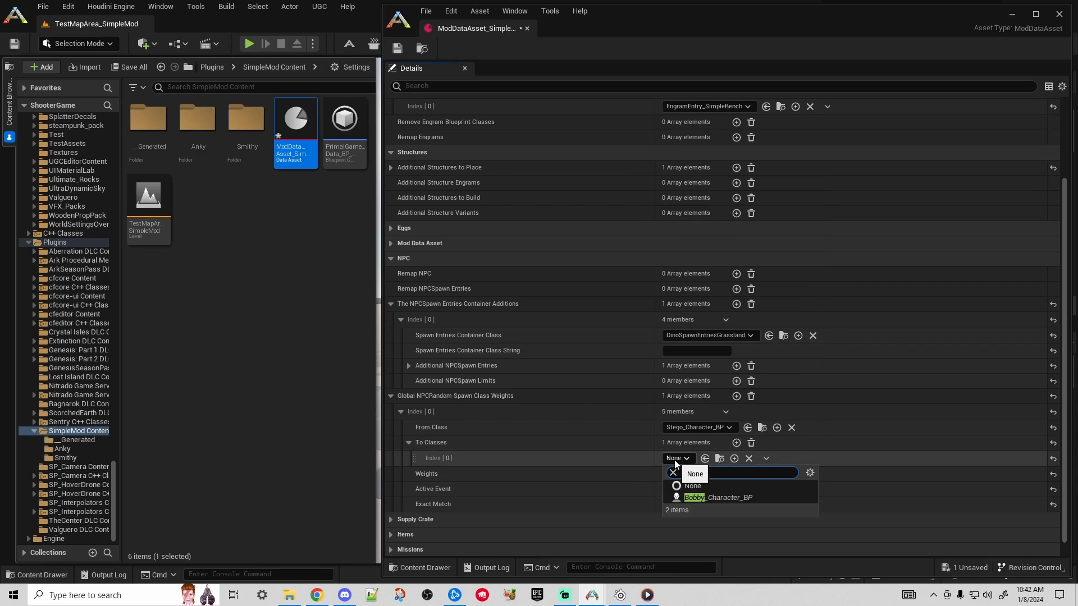
pyautogui.click(713, 493)
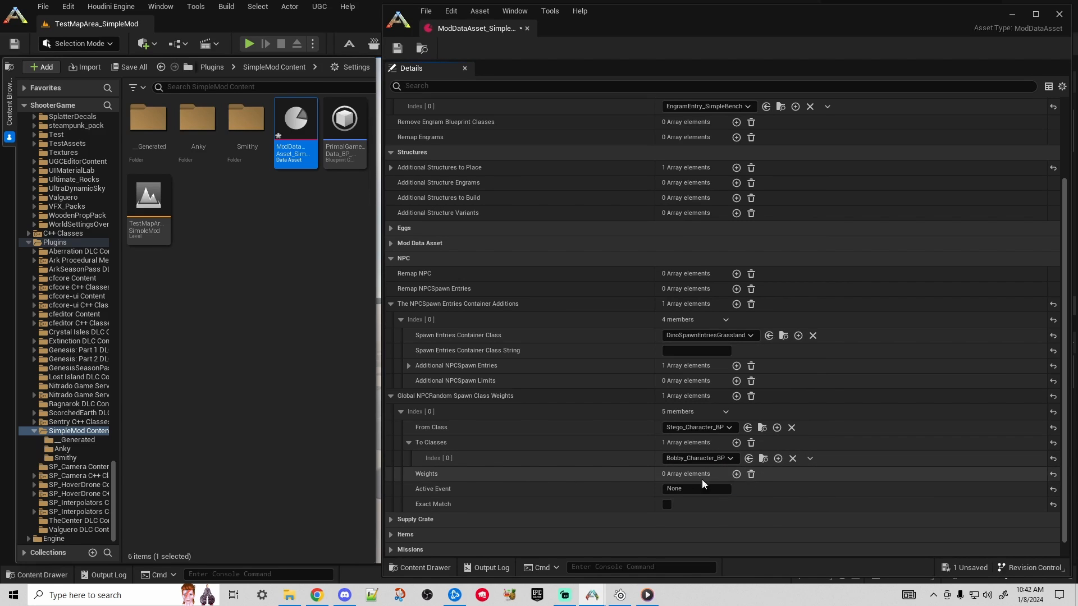
pyautogui.click(736, 475)
pyautogui.click(736, 475)
pyautogui.scroll(-1, 566, 480)
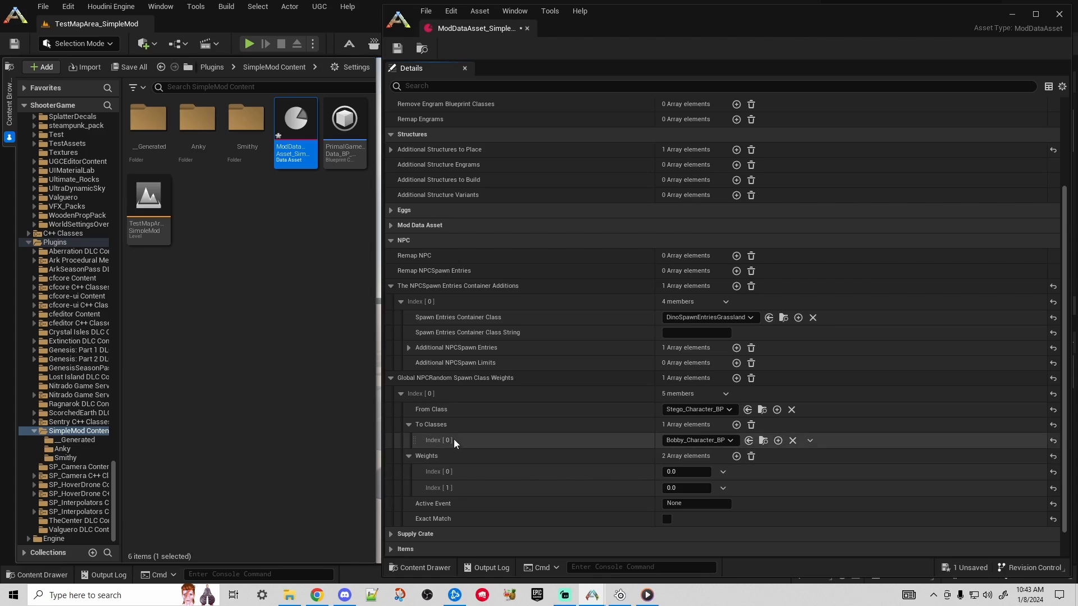
# - Add Stego_Character_BP as the second element of the random spawn entry's To Classes
pyautogui.click(736, 426)
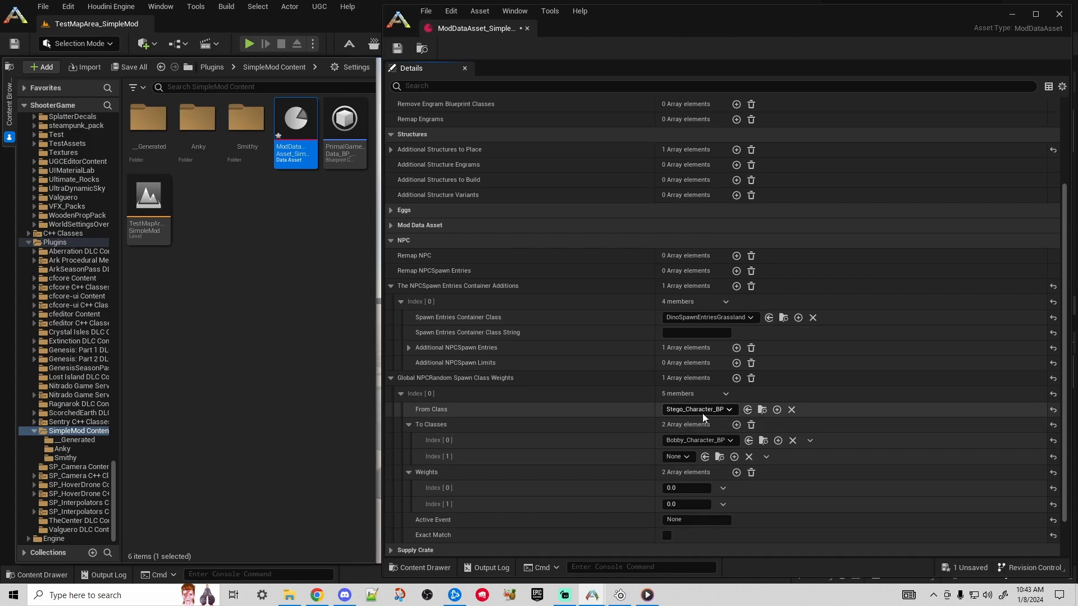
pyautogui.click(679, 457)
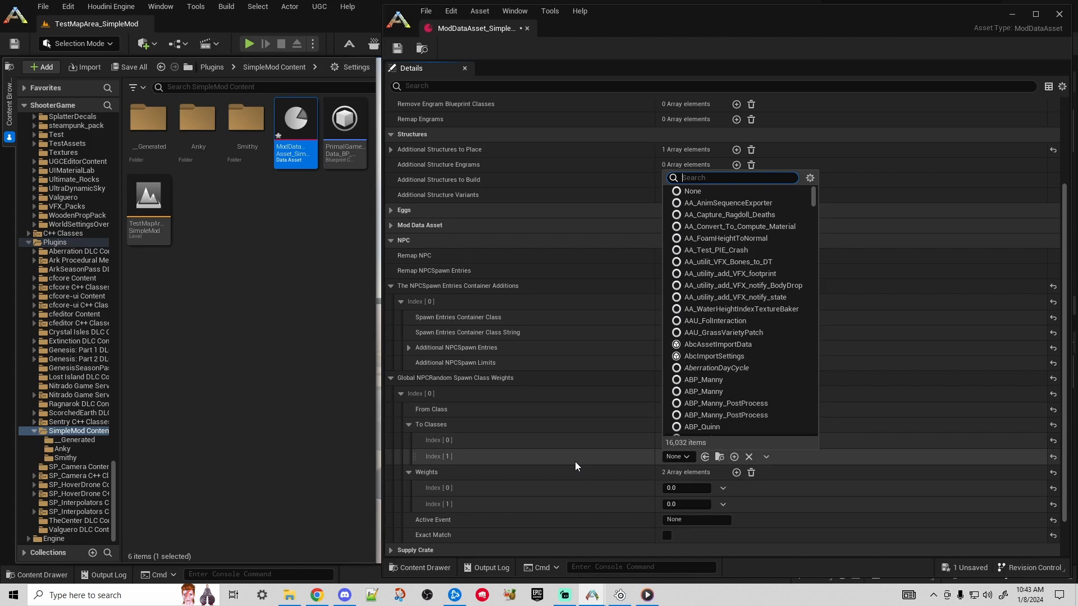
pyautogui.write('Stego')
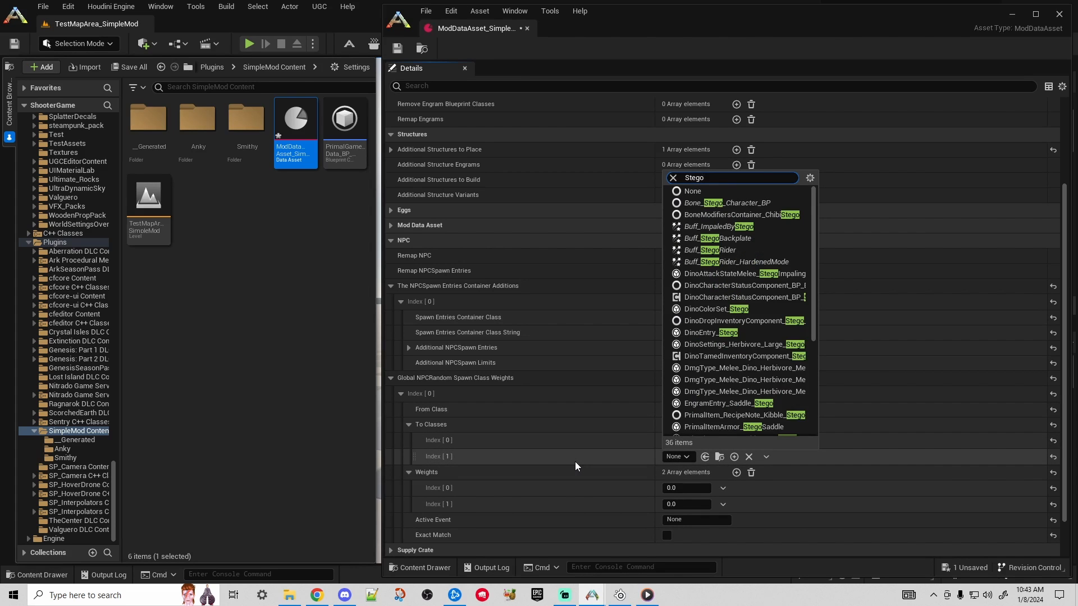
pyautogui.write('_Charac')
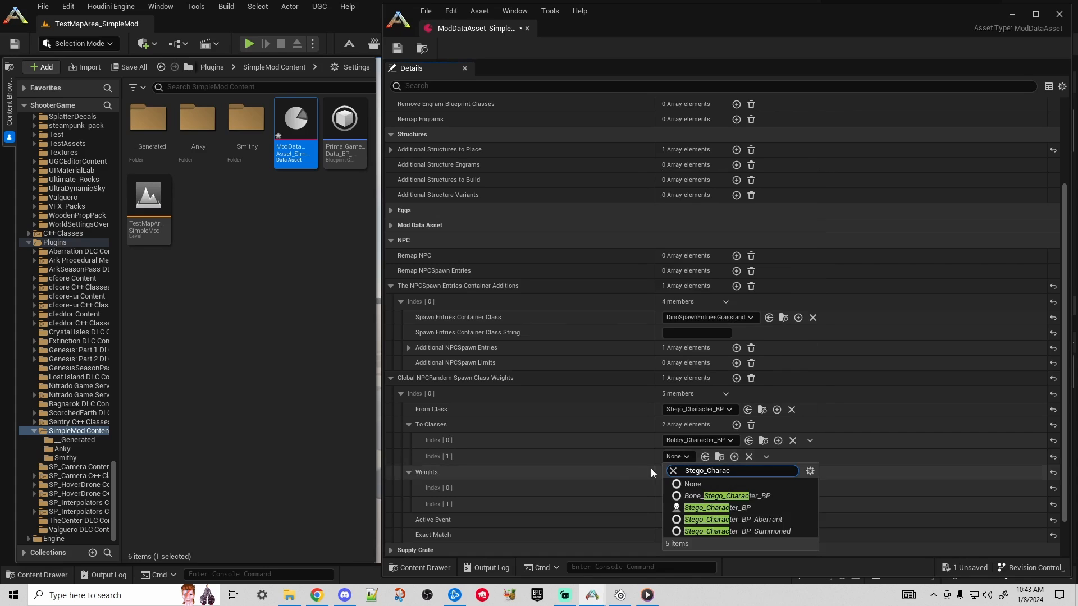
pyautogui.click(740, 509)
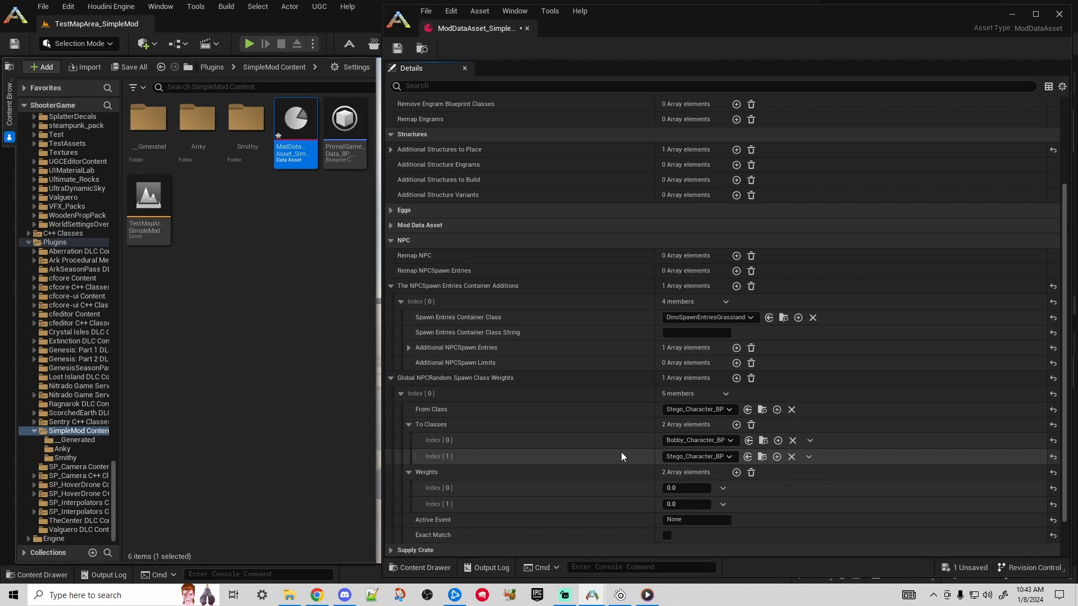
# - Set the random spawn entry's Weights to 0.2 for Bobby and 0.8 for Stego, and save the mod data asset
pyautogui.scroll(-3, 621, 452)
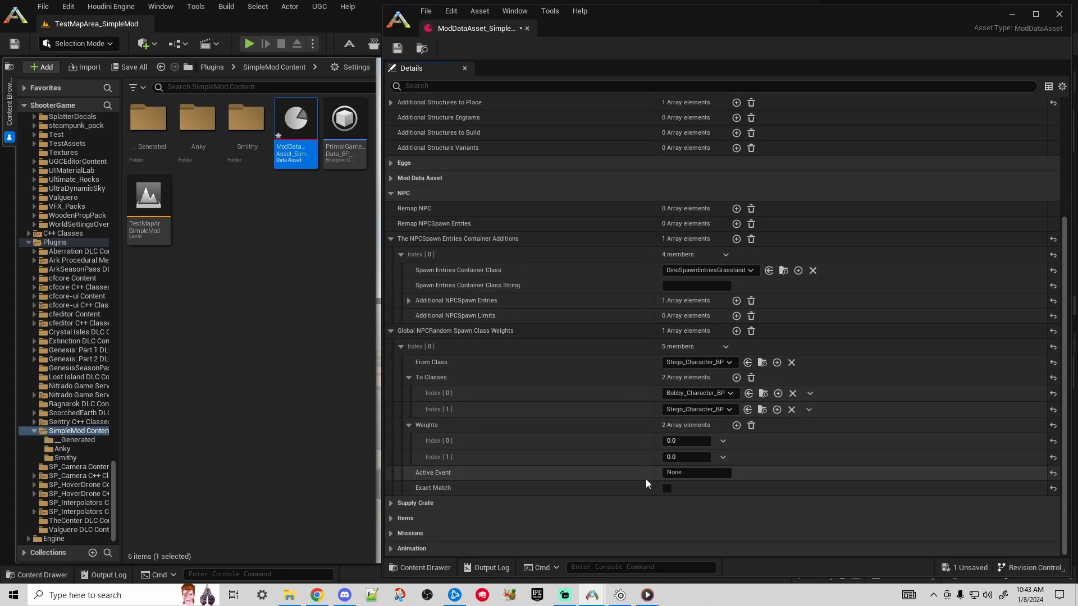
pyautogui.click(684, 444)
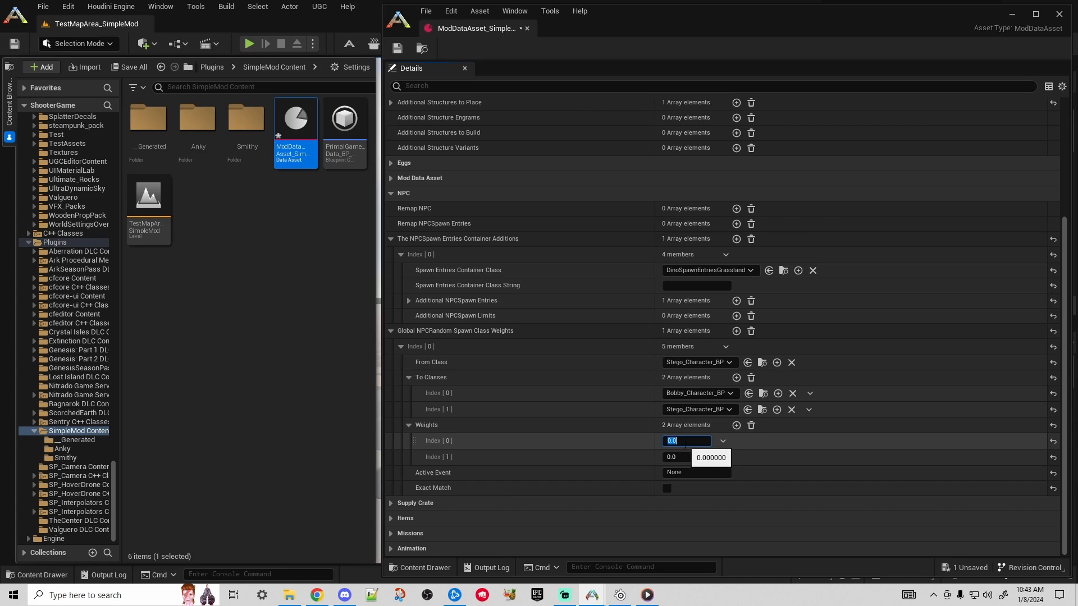
pyautogui.write('0.2')
pyautogui.click(774, 446)
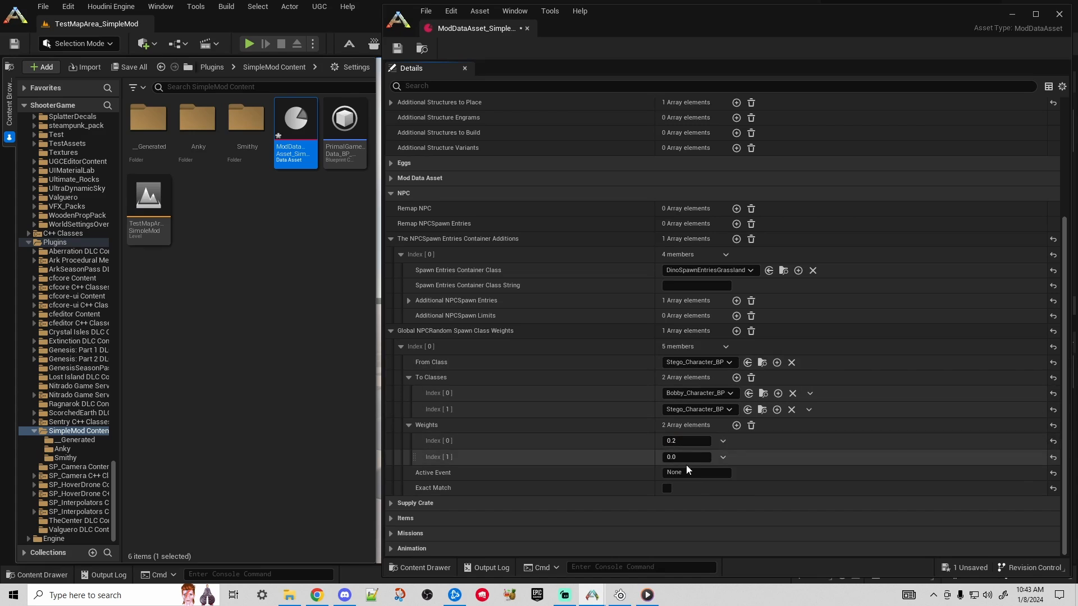
pyautogui.click(686, 457)
pyautogui.write('0.8')
pyautogui.click(764, 449)
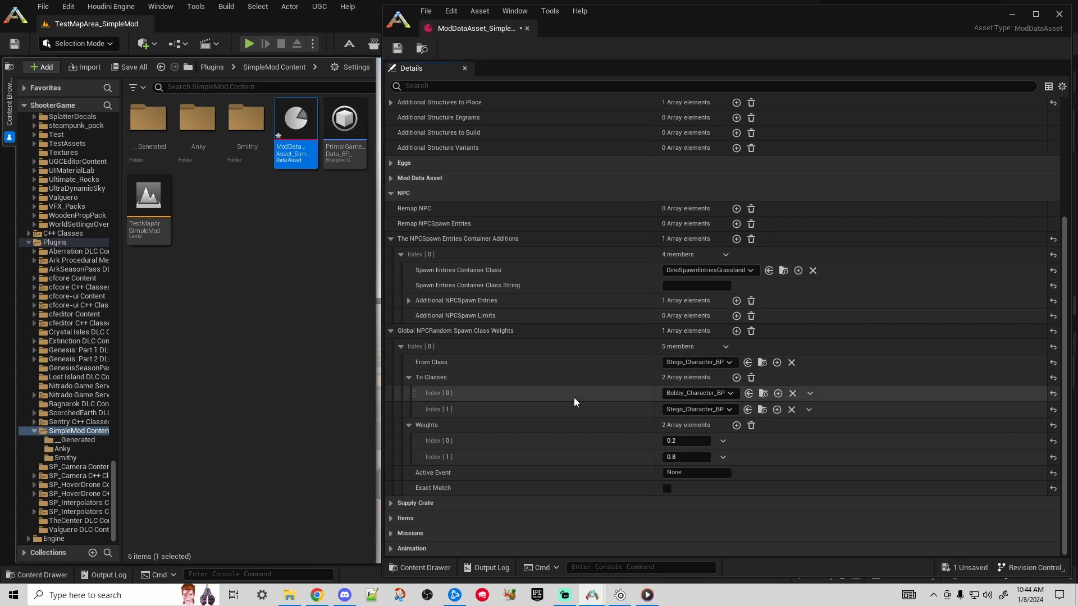
pyautogui.click(397, 48)
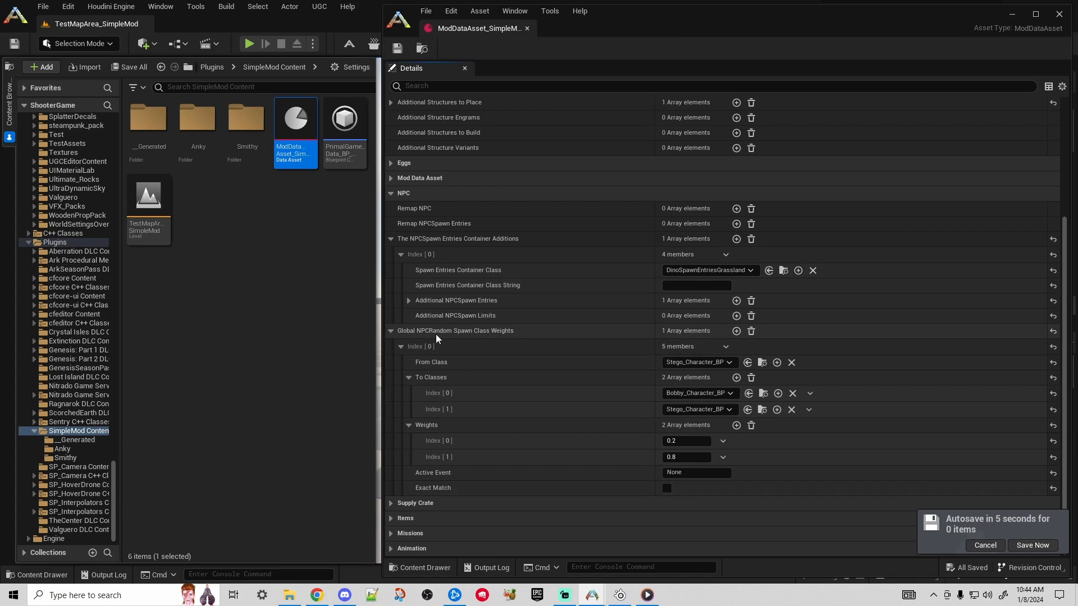
# - Clear the Global NPCRandom Spawn Class Weights array and review the classes available for the Spawn Entries Container Class
pyautogui.click(751, 332)
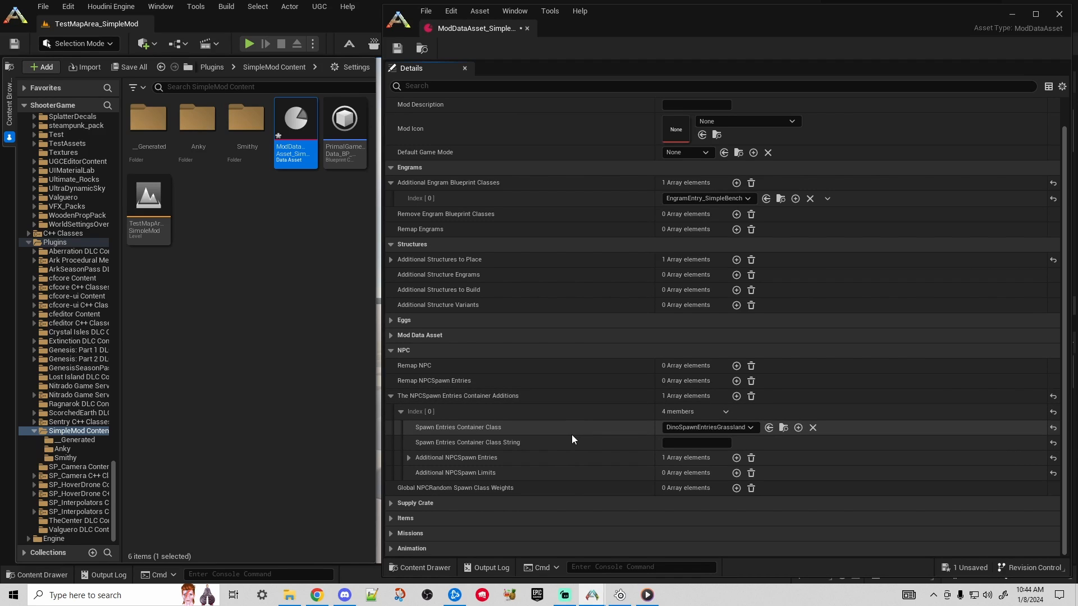
pyautogui.click(708, 429)
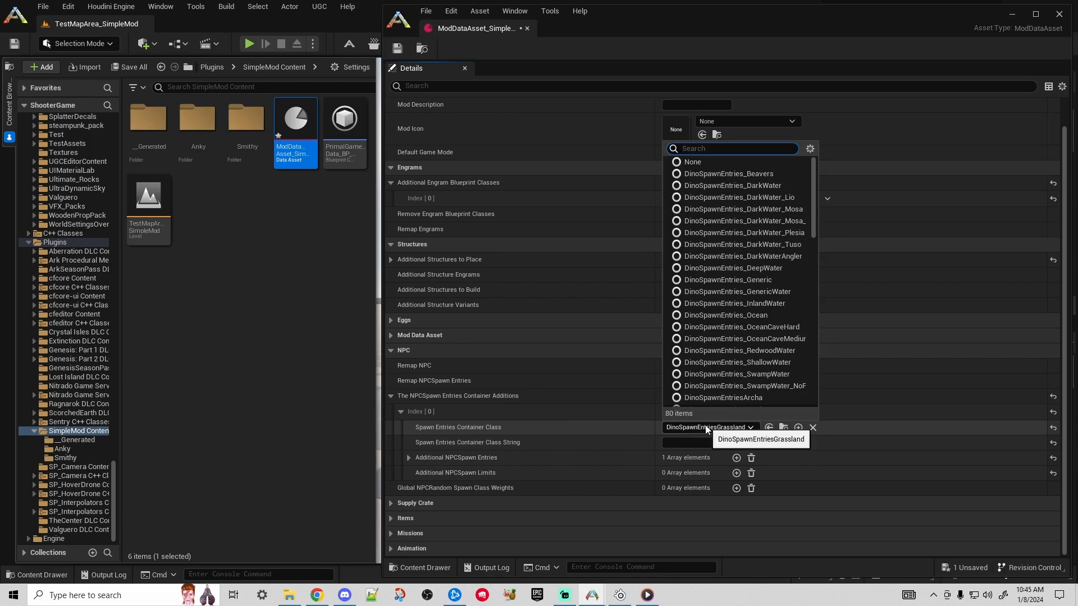
pyautogui.moveTo(814, 174); pyautogui.dragTo(813, 314)
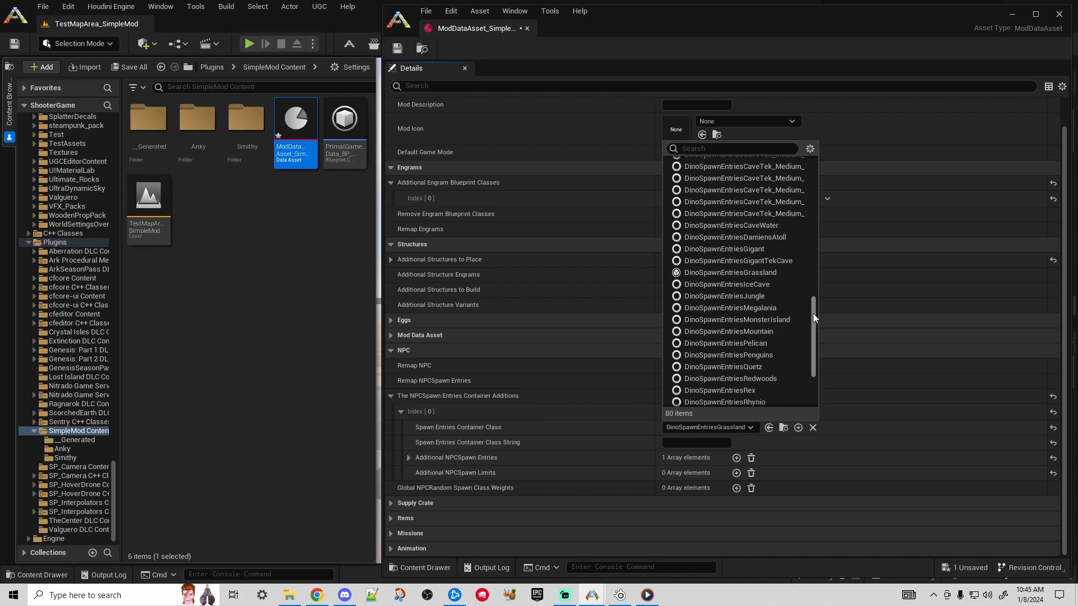
pyautogui.moveTo(813, 313); pyautogui.dragTo(807, 359)
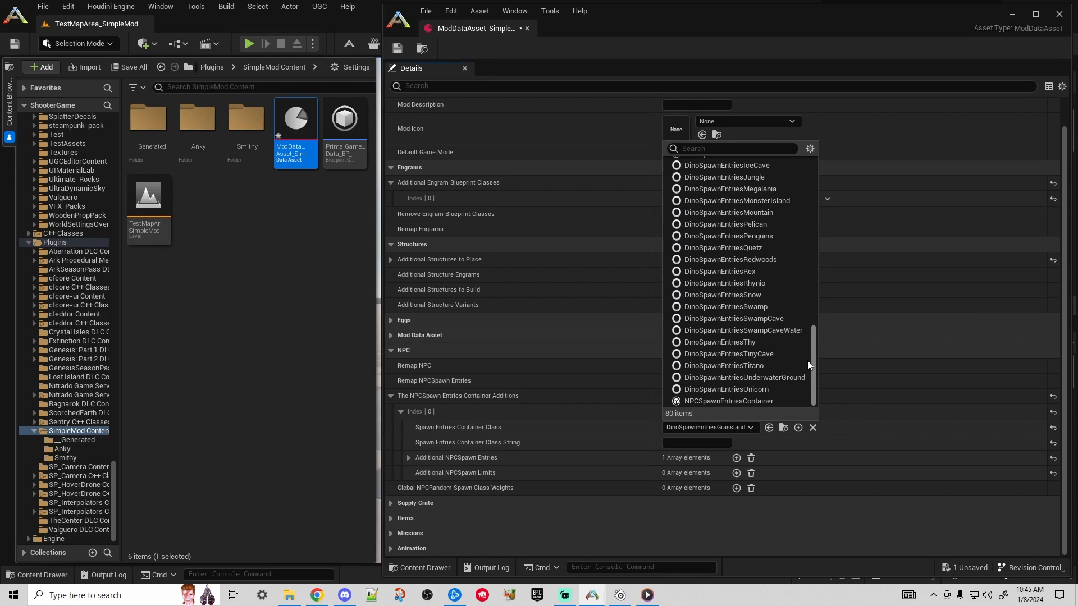
pyautogui.click(623, 428)
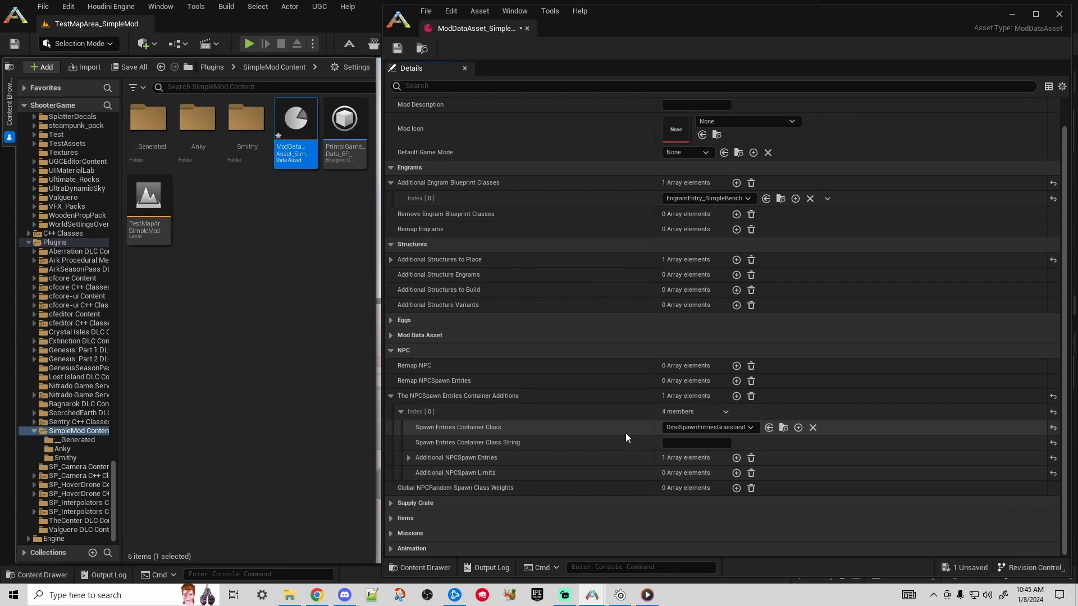
pyautogui.click(719, 428)
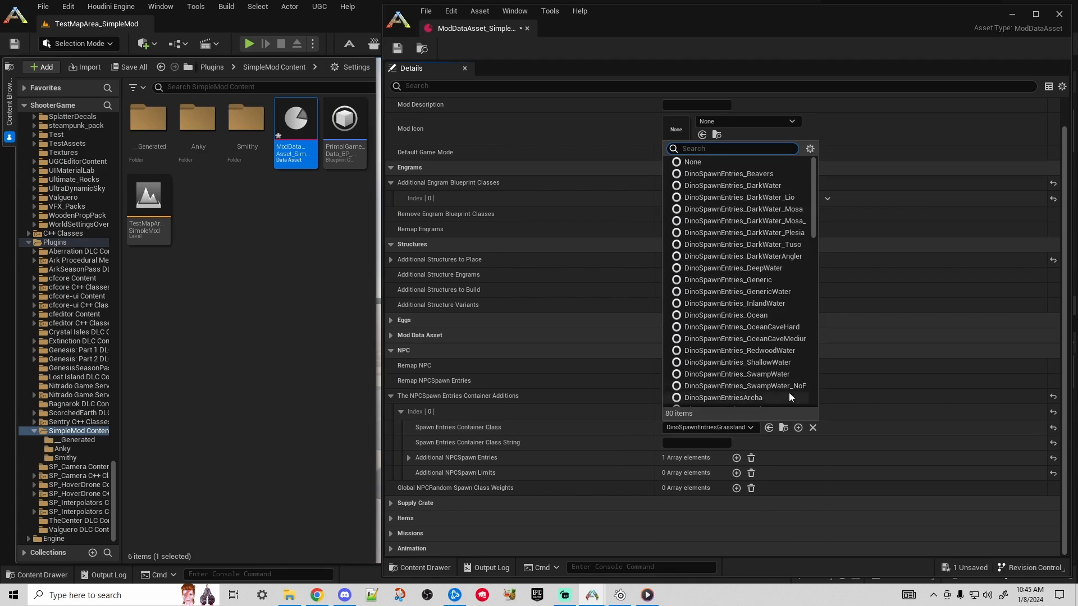
pyautogui.moveTo(811, 198)
pyautogui.mouseDown()
pyautogui.moveTo(797, 378)
pyautogui.moveTo(814, 217)
pyautogui.mouseUp()
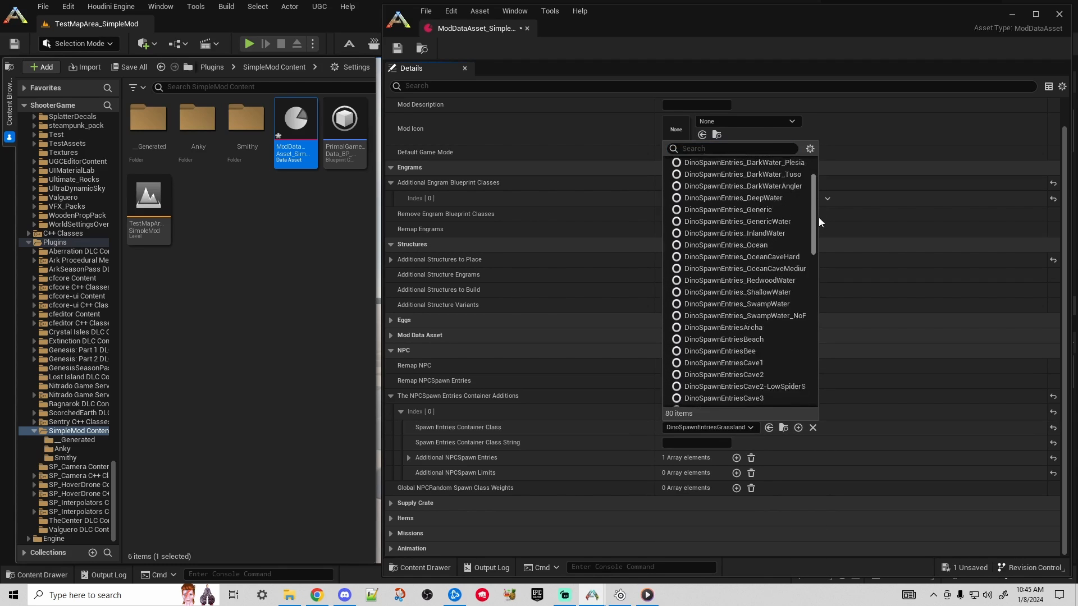
pyautogui.click(586, 430)
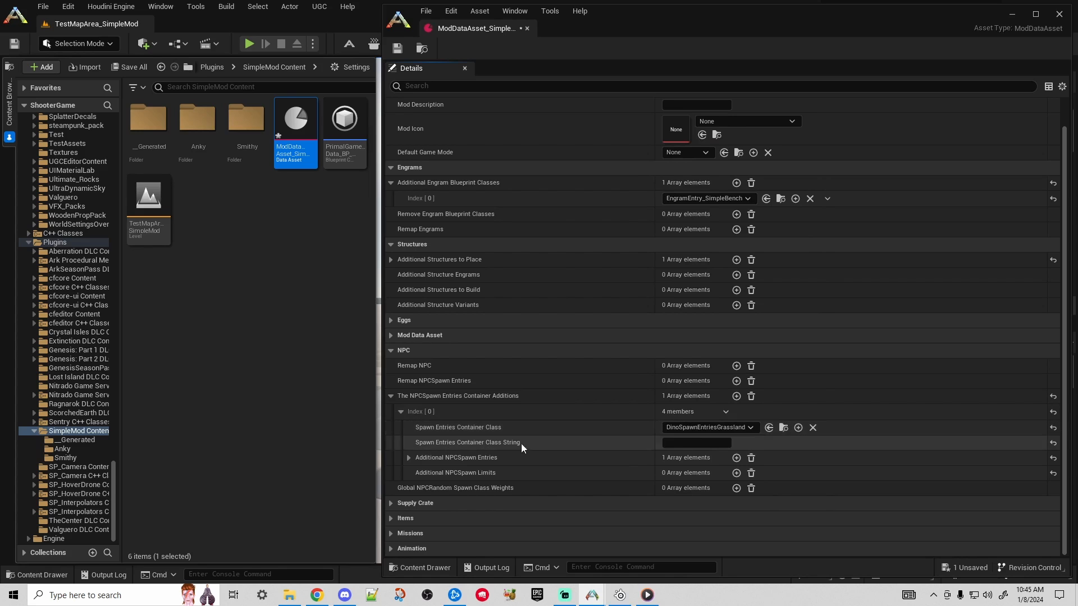
# - Set the Bobby entry's NPCs to Spawn Percentage Chance to 1 and save the mod data asset
pyautogui.click(408, 457)
pyautogui.scroll(-3, 567, 410)
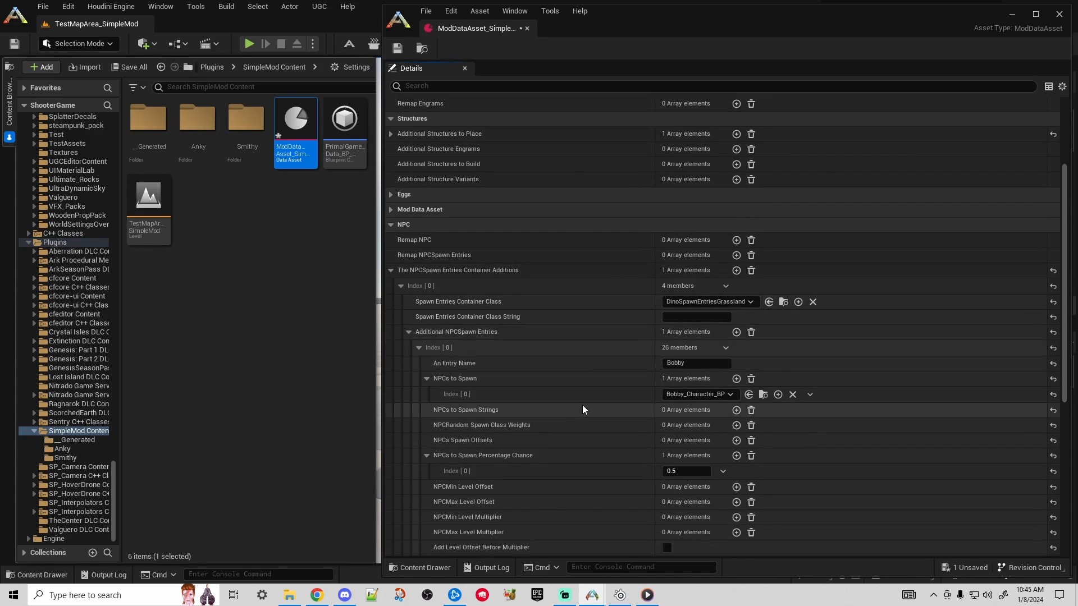
pyautogui.scroll(-2, 582, 410)
pyautogui.scroll(-3, 581, 406)
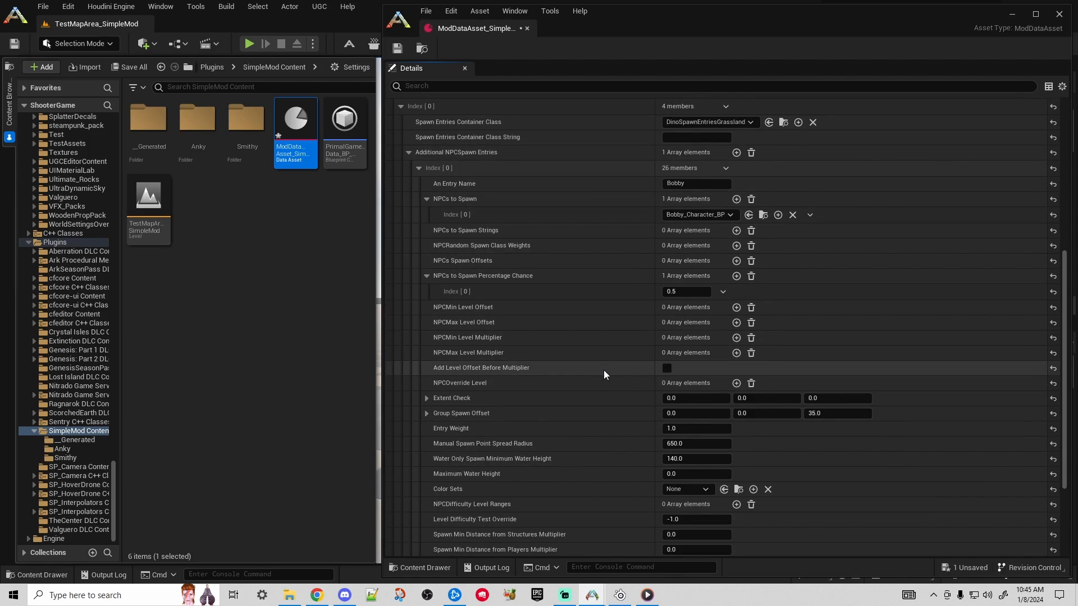
pyautogui.click(682, 292)
pyautogui.write('1')
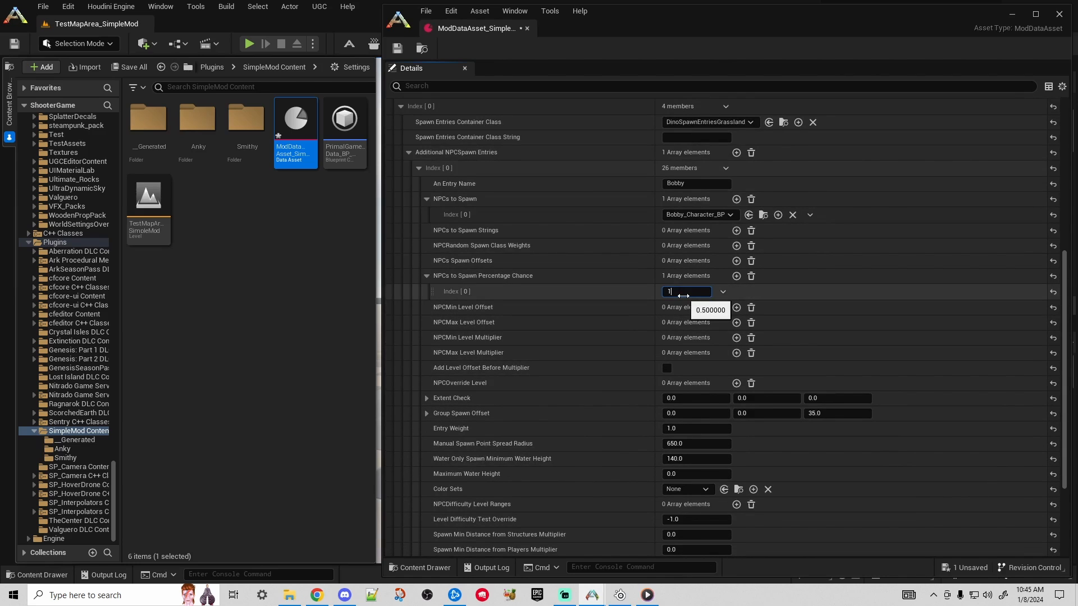
pyautogui.press('Return')
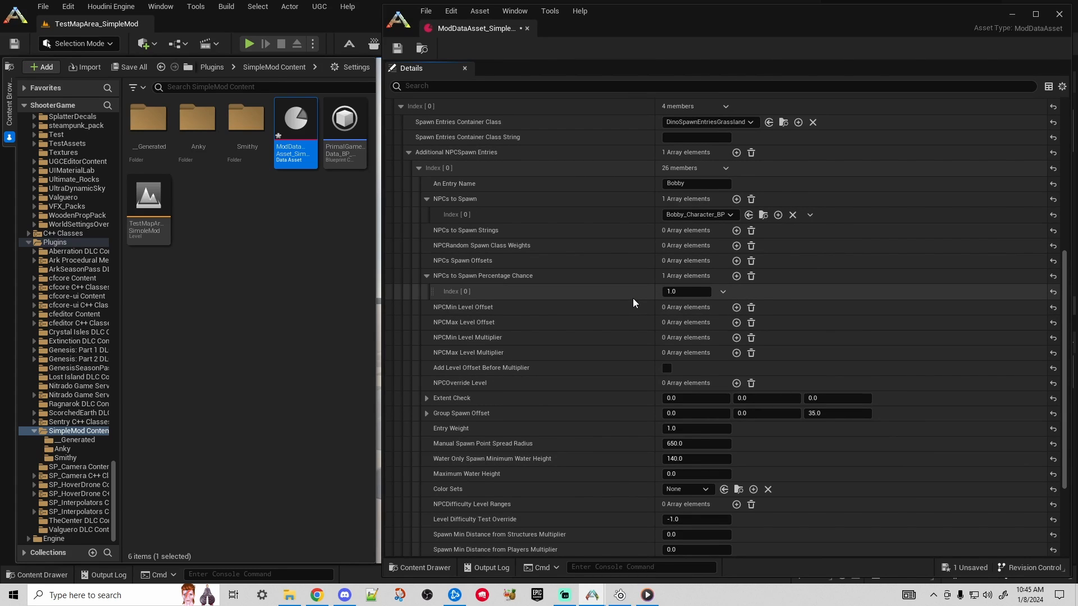
pyautogui.click(397, 48)
pyautogui.scroll(-2, 612, 303)
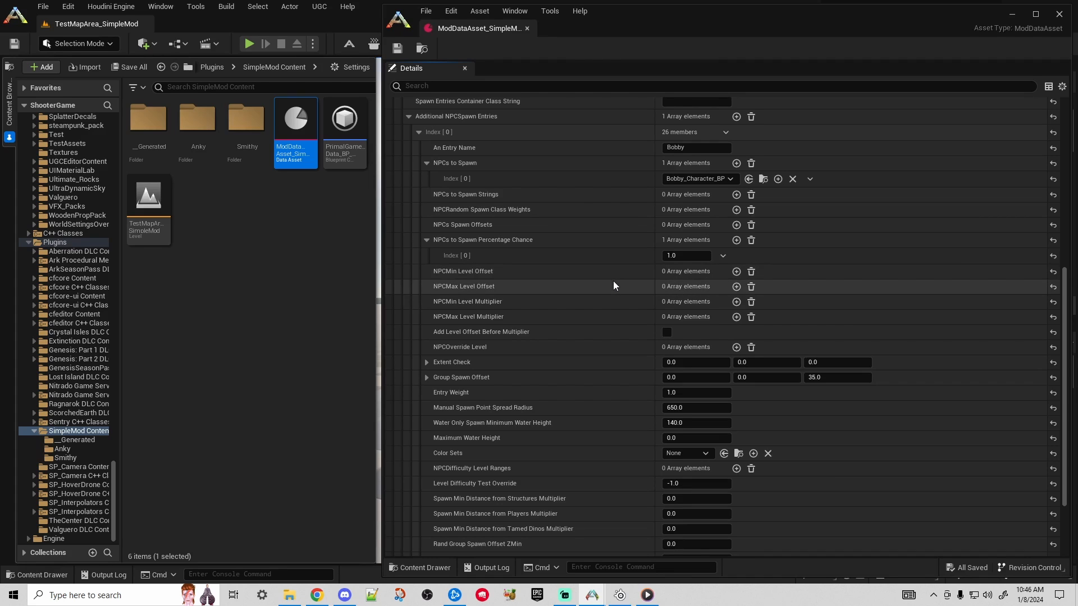
# - Set the Bobby entry's NPCs to Spawn Percentage Chance to 0.5, and save and close the mod data asset
pyautogui.click(279, 251)
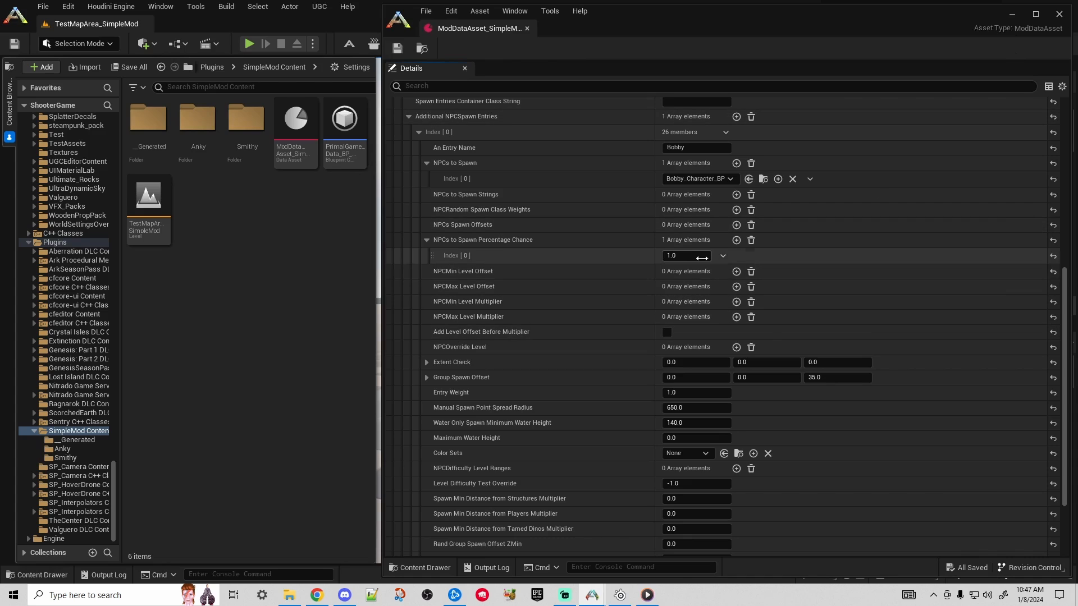
pyautogui.click(688, 256)
pyautogui.press('Return')
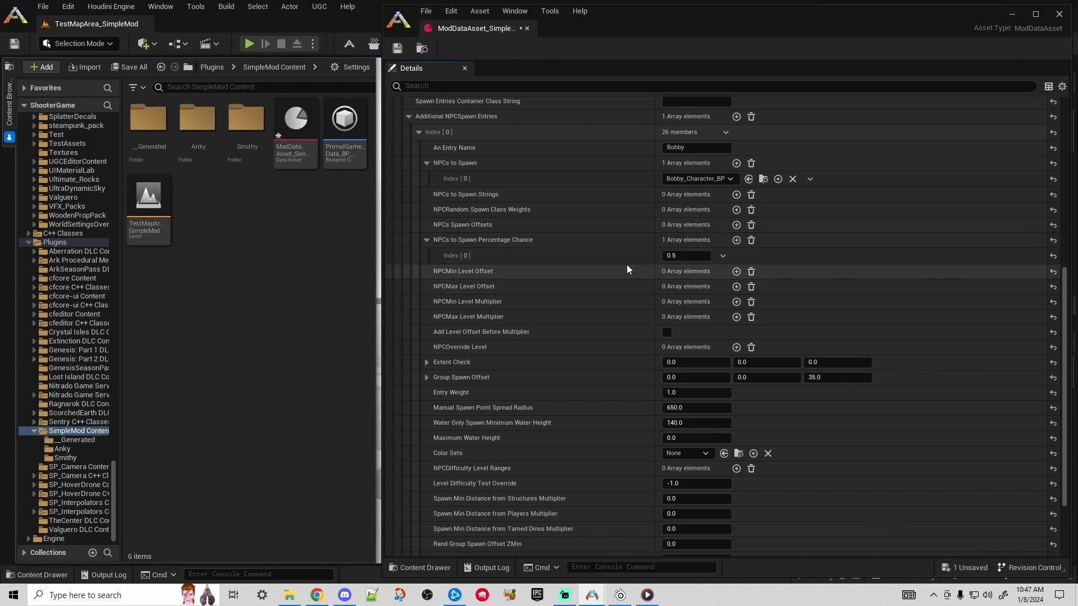
pyautogui.click(397, 49)
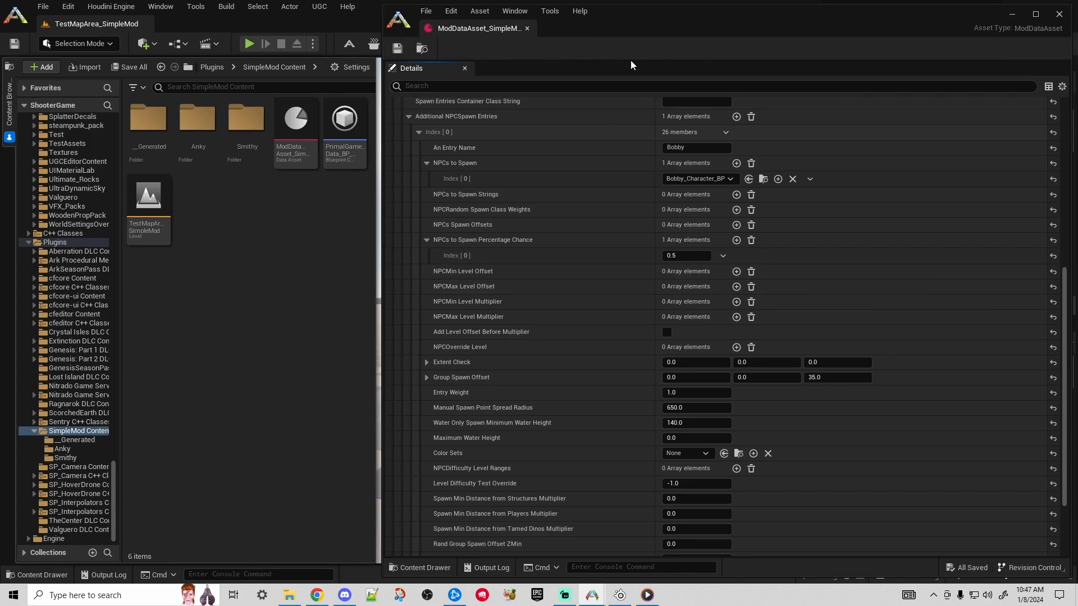
pyautogui.click(1059, 14)
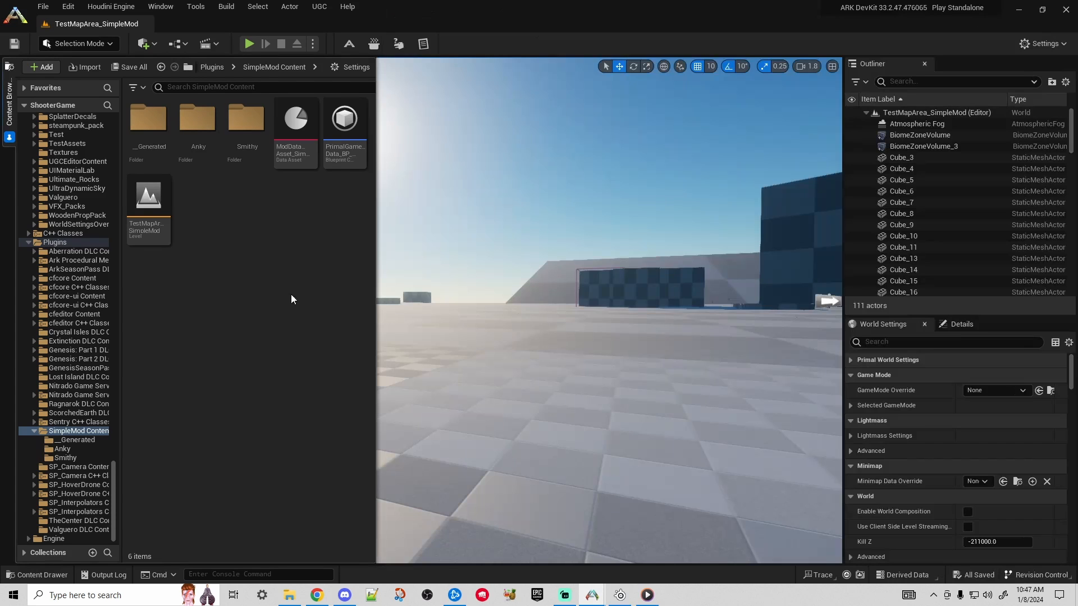
# - Open the Anky folder and start playing the test map from a spot on the open floor
pyautogui.doubleClick(197, 119)
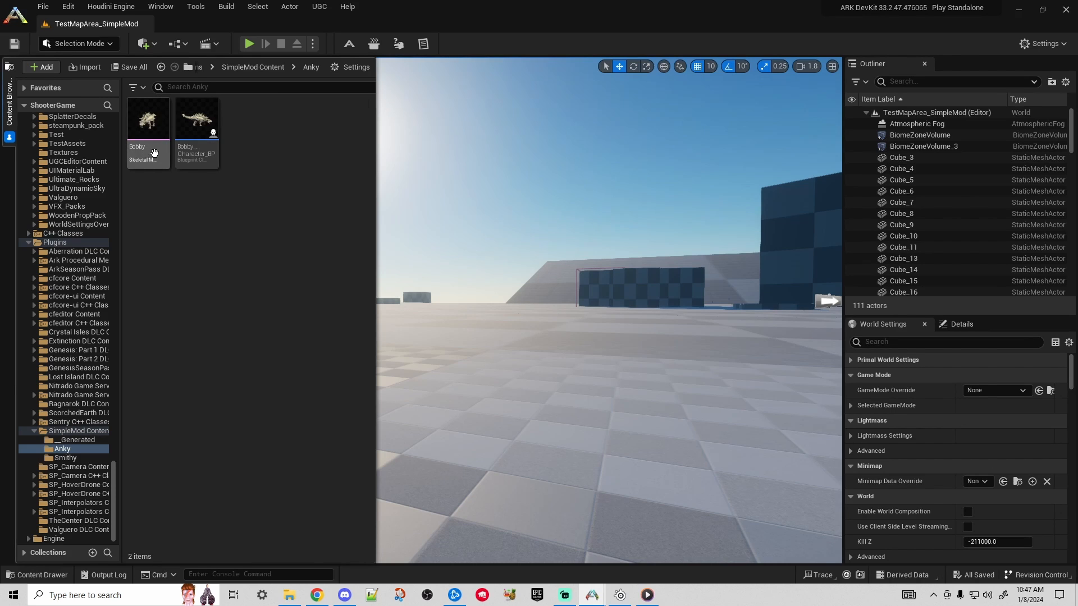
pyautogui.moveTo(608, 263); pyautogui.dragTo(594, 243, button='right')
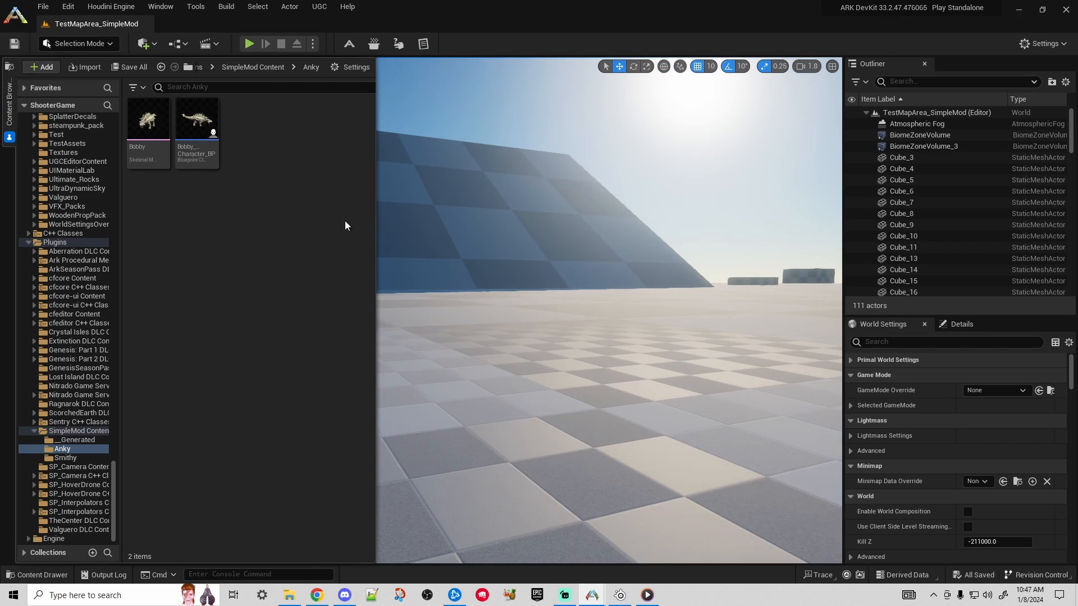
pyautogui.rightClick(534, 315)
pyautogui.click(572, 575)
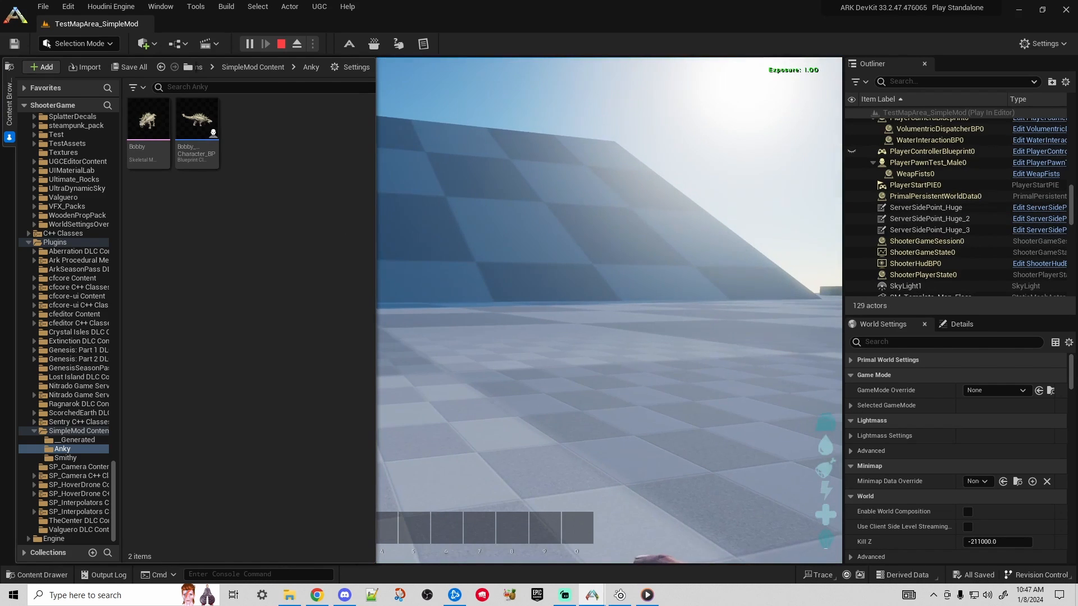
# - Spawn a tamed Bobby_Character_BP in the running game
pyautogui.press('Tab')
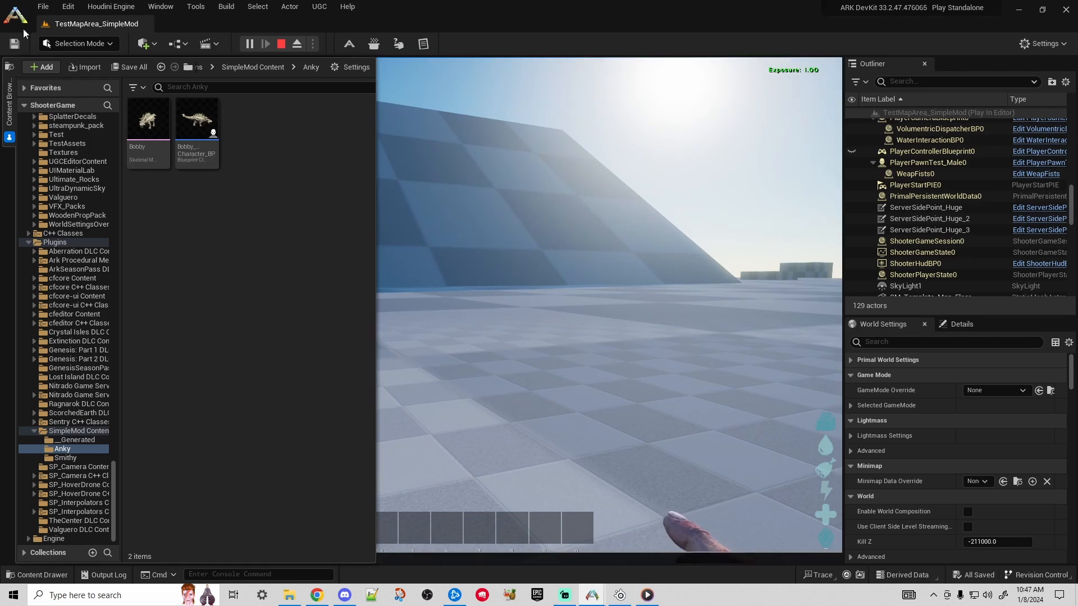
pyautogui.rightClick(201, 135)
pyautogui.moveTo(269, 172)
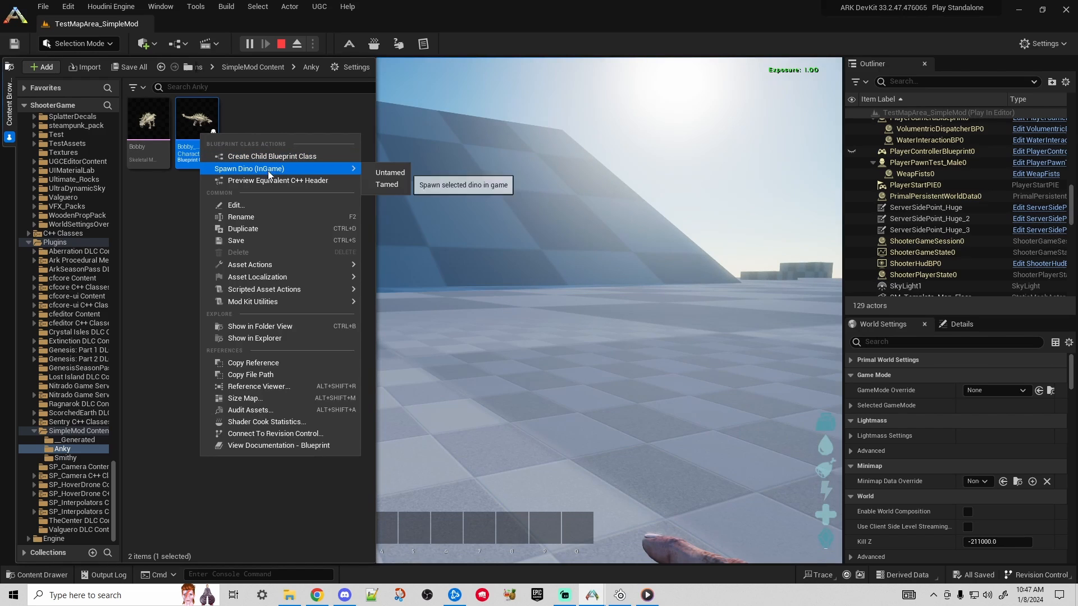
pyautogui.click(388, 185)
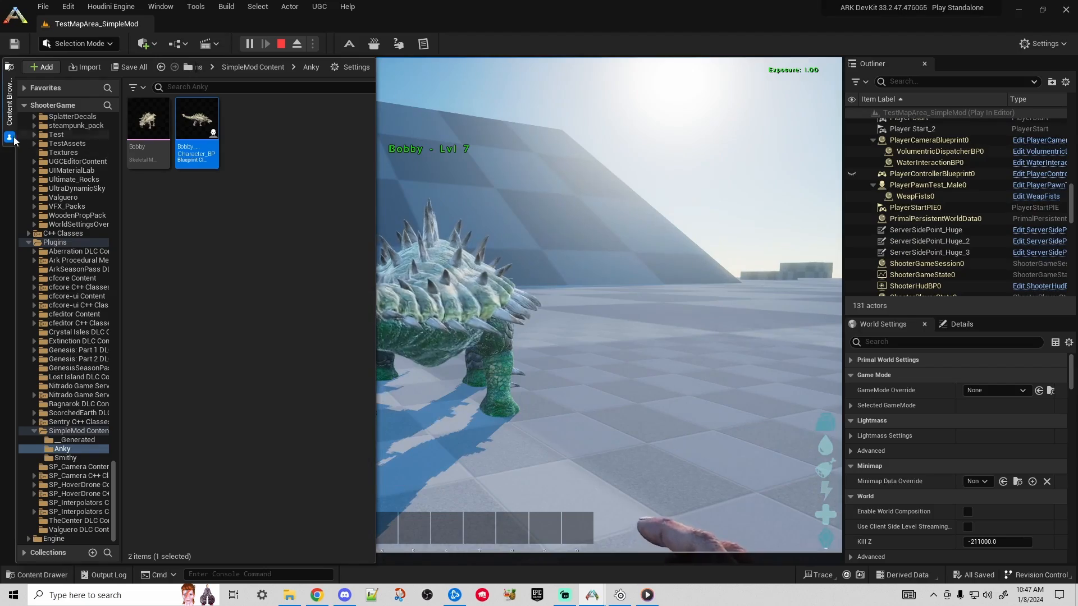
# - Walk around the spawned Bobby to examine its model and info card, and check its inventory and stats
pyautogui.click(570, 223)
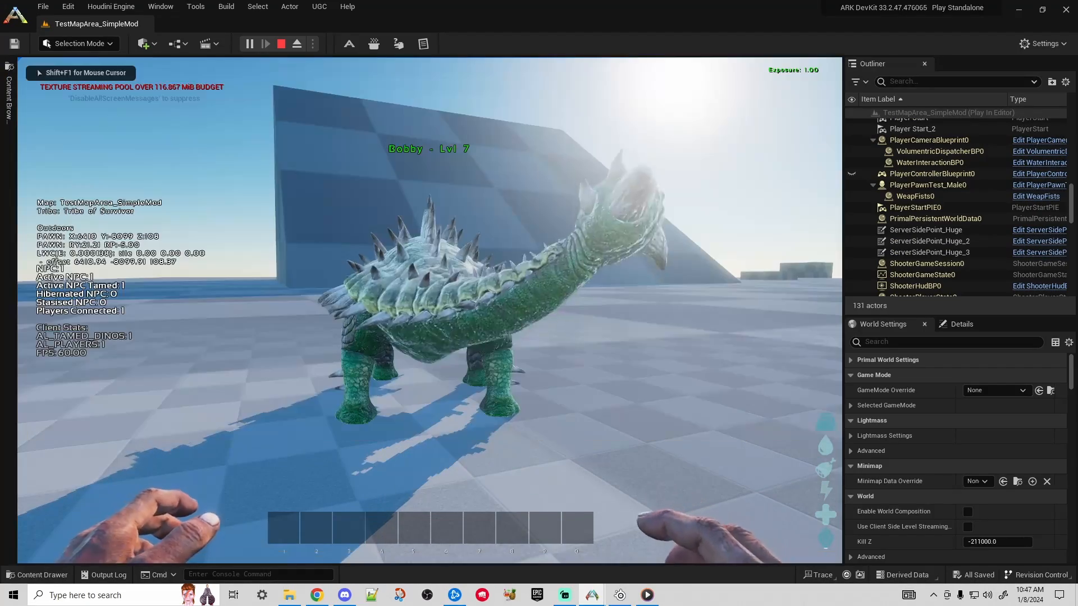
pyautogui.press('w')
pyautogui.press('d')
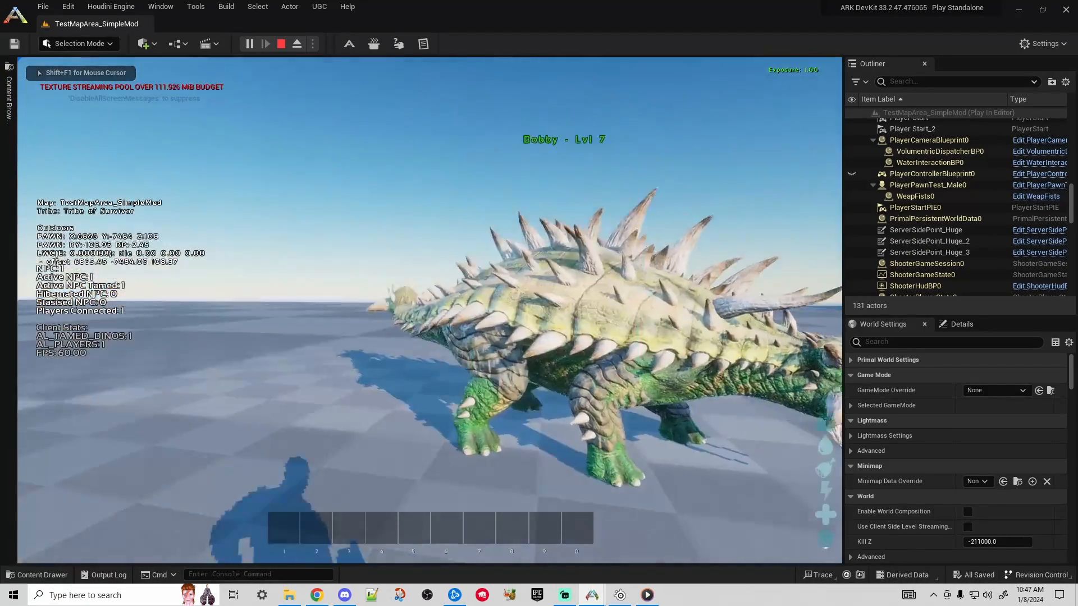
pyautogui.press('w')
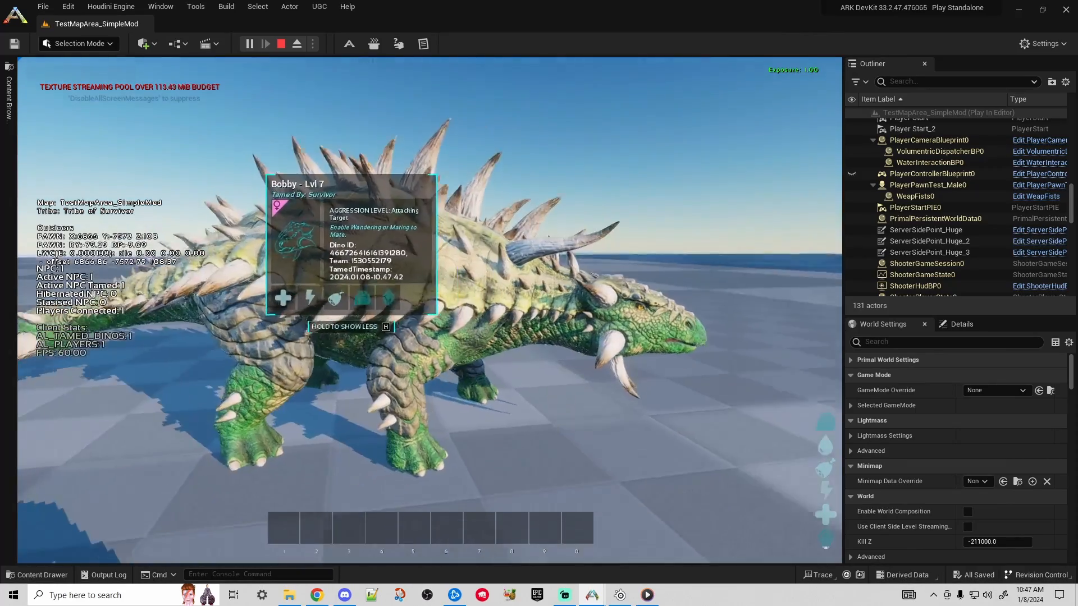
pyautogui.press('a')
pyautogui.press('s')
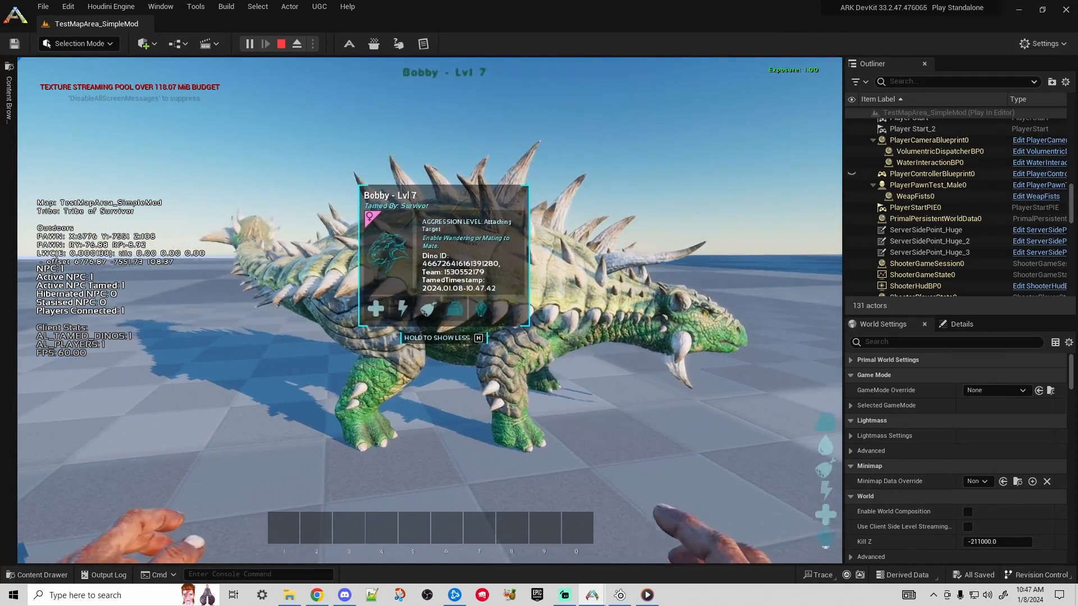
pyautogui.press('f')
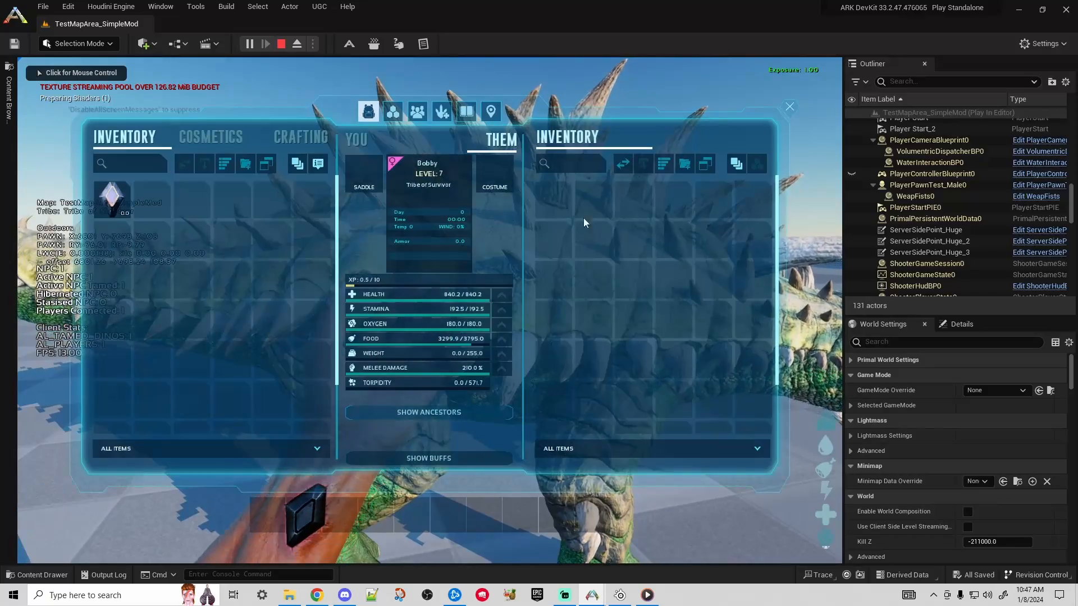
pyautogui.press('f')
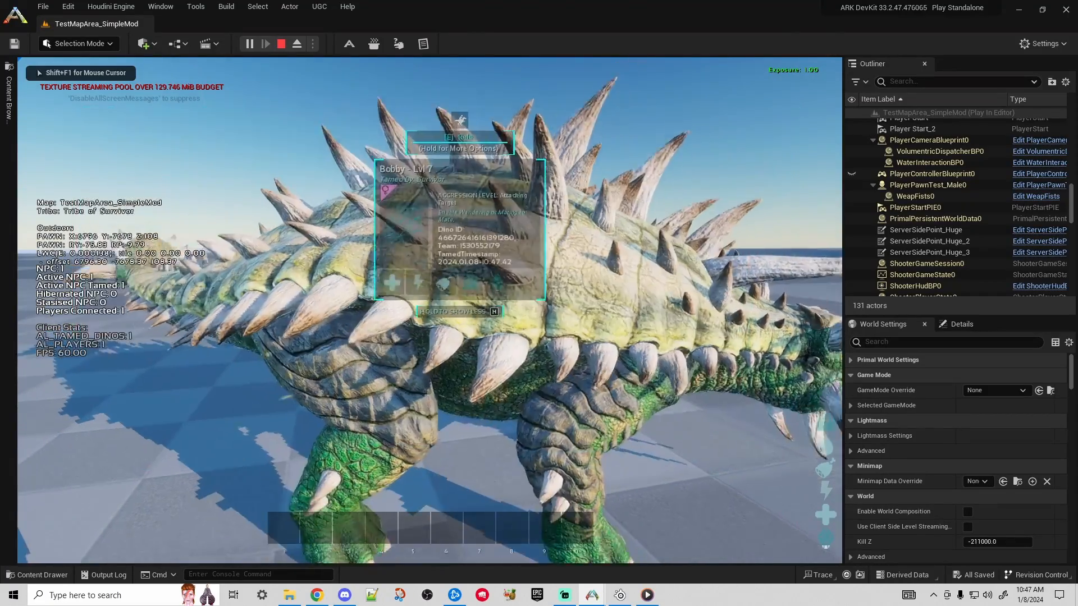
# - Turn on creative mode in the running game with the console command gcm
pyautogui.hotkey('shift', 'F1')
pyautogui.press('Tab')
pyautogui.write('chea')
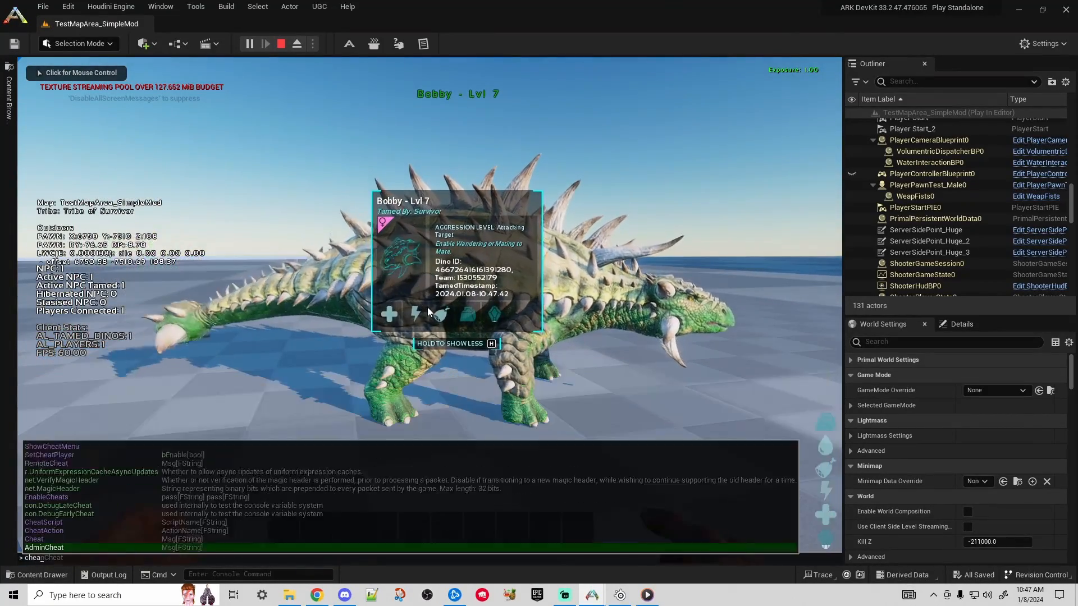
pyautogui.write('t')
pyautogui.press('BackSpace')
pyautogui.press('BackSpace')
pyautogui.press('BackSpace')
pyautogui.press('BackSpace')
pyautogui.press('BackSpace')
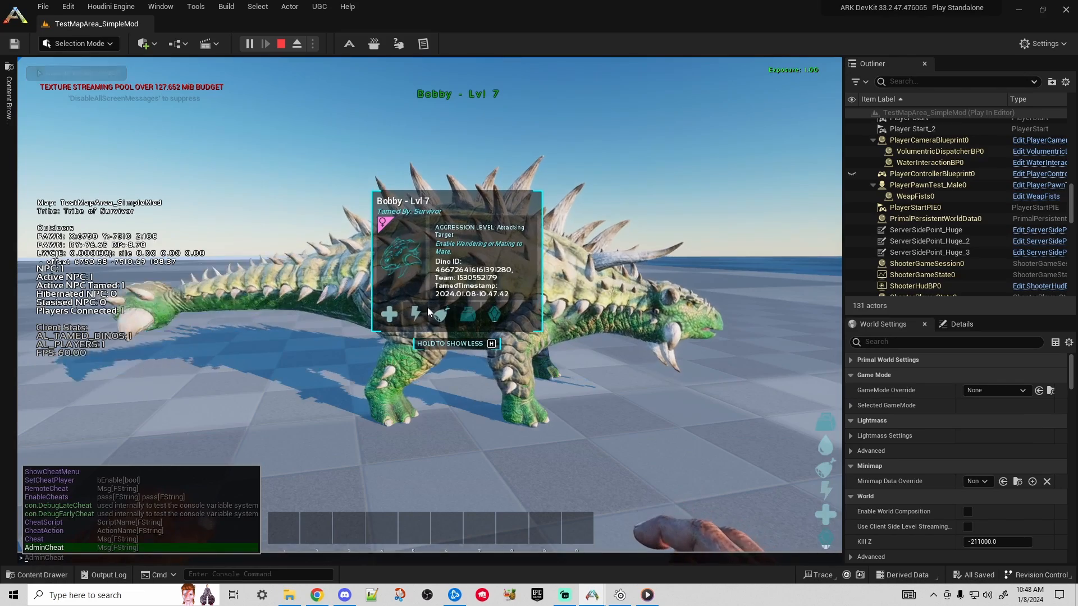
pyautogui.write('gcm')
pyautogui.press('Return')
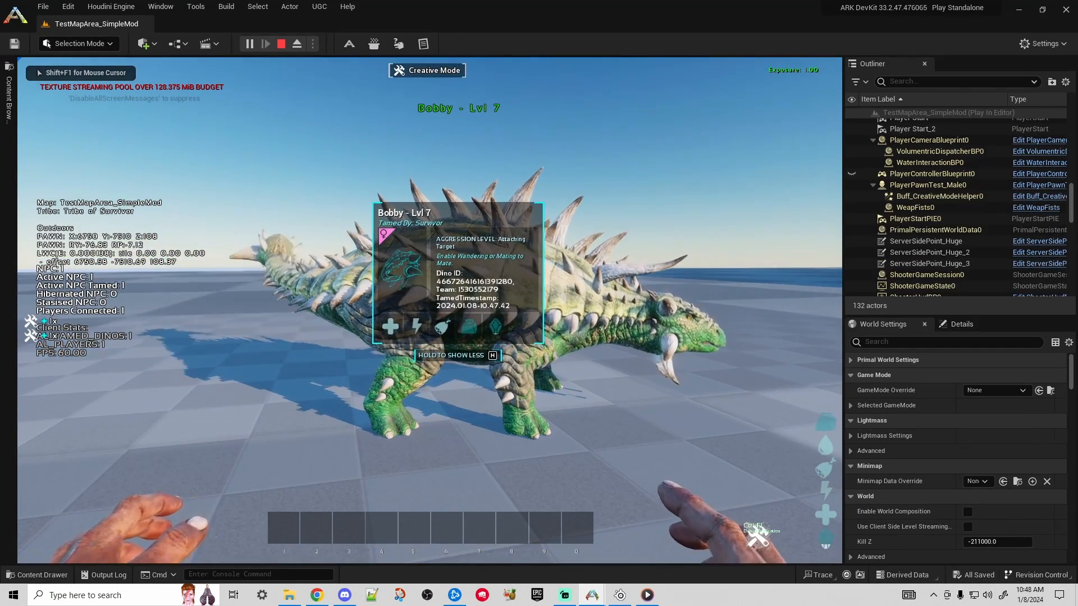
# - Search the player's craftable items for "anky" and craft the Ankylo saddle
pyautogui.press('i')
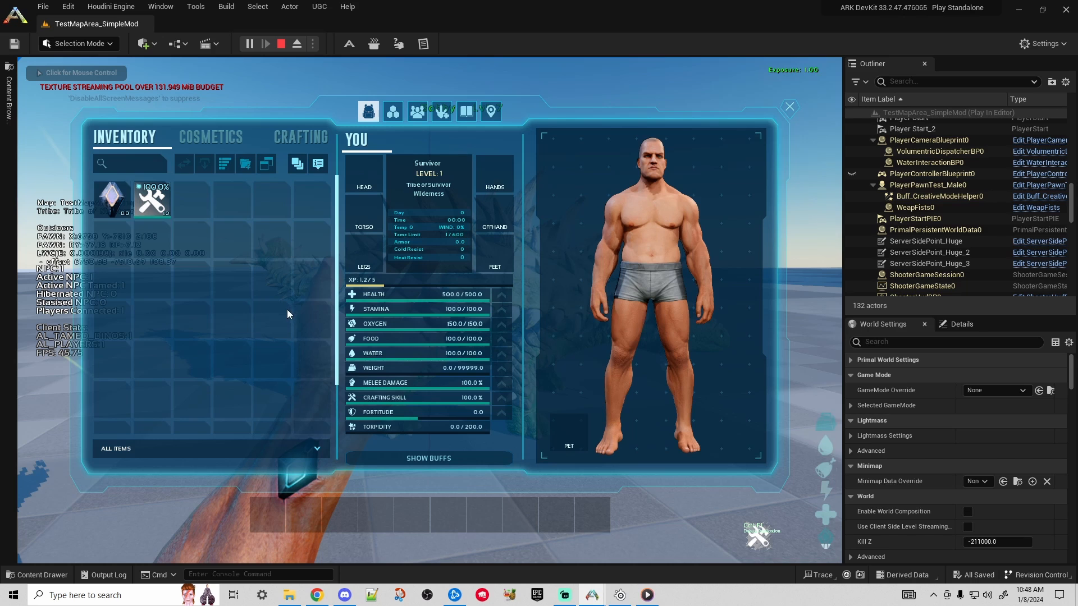
pyautogui.click(301, 137)
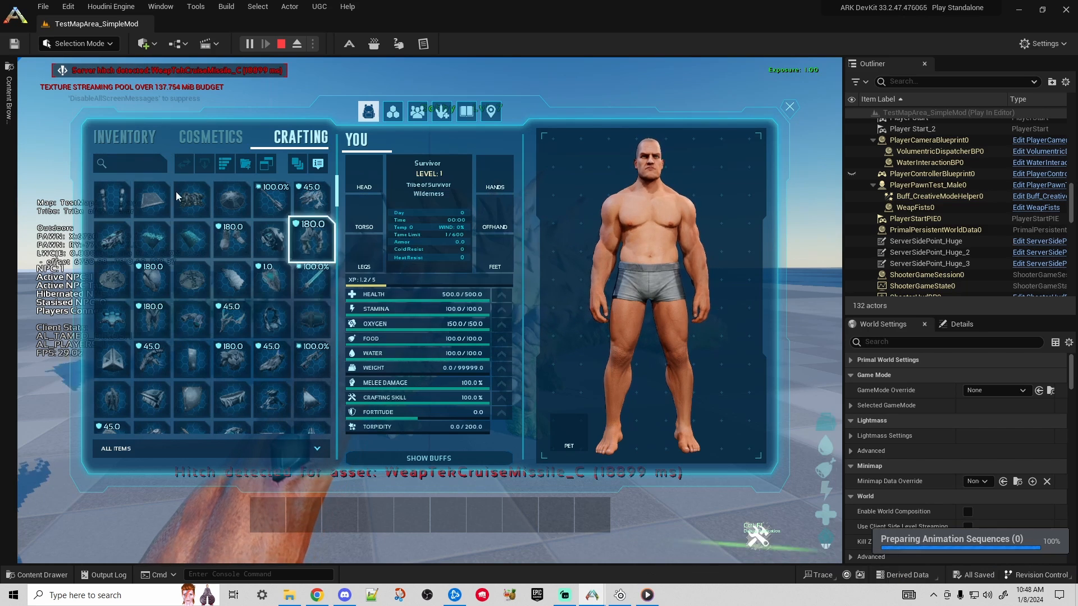
pyautogui.click(146, 163)
pyautogui.write('anky')
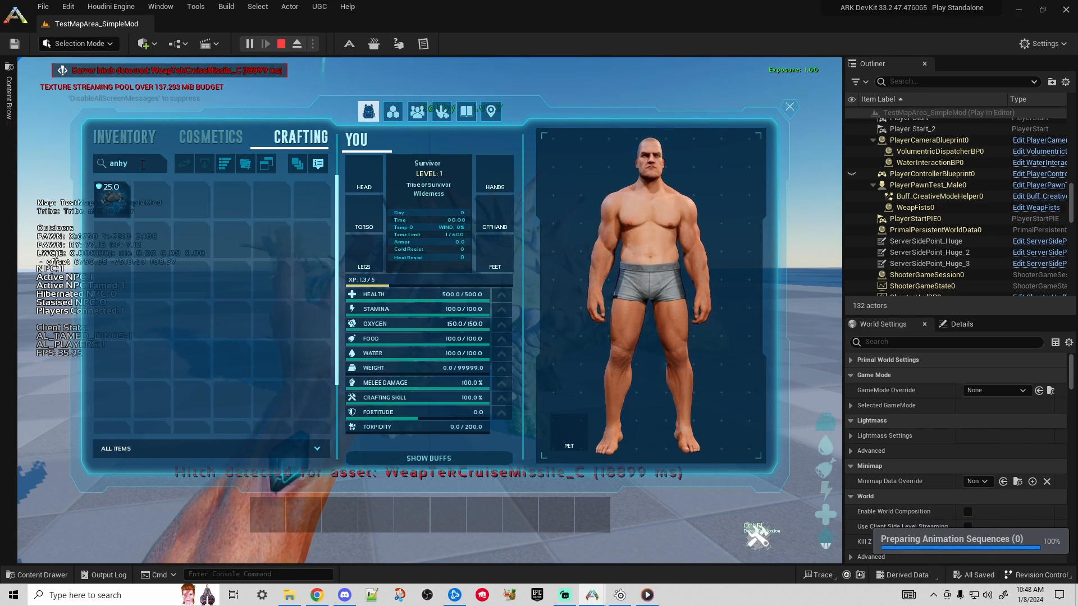
pyautogui.doubleClick(119, 213)
pyautogui.press('i')
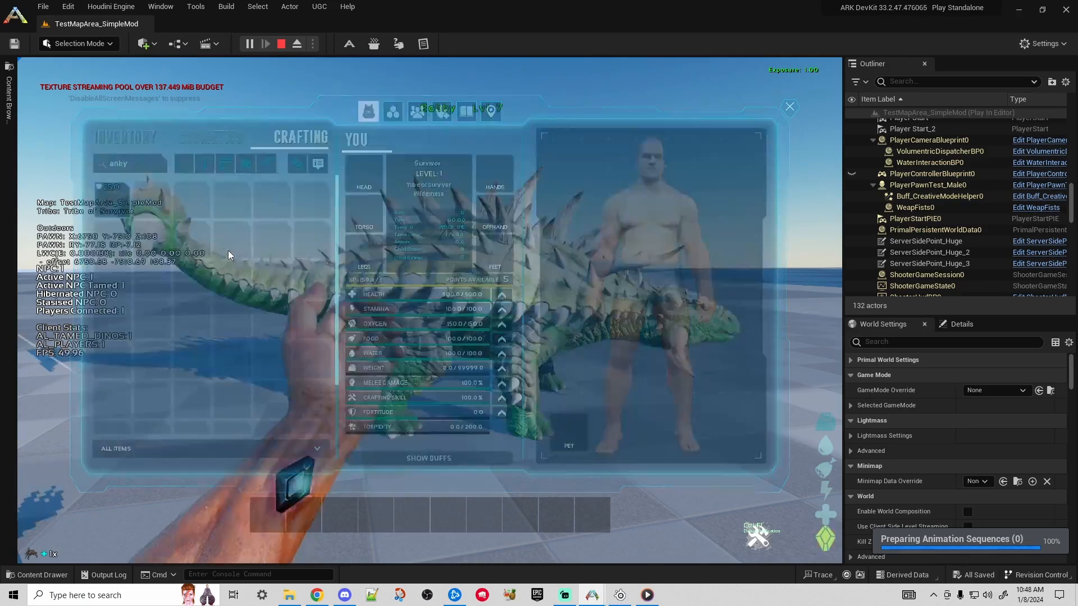
# - Equip the crafted saddle in Bobby's saddle slot and close its inventory
pyautogui.press('f')
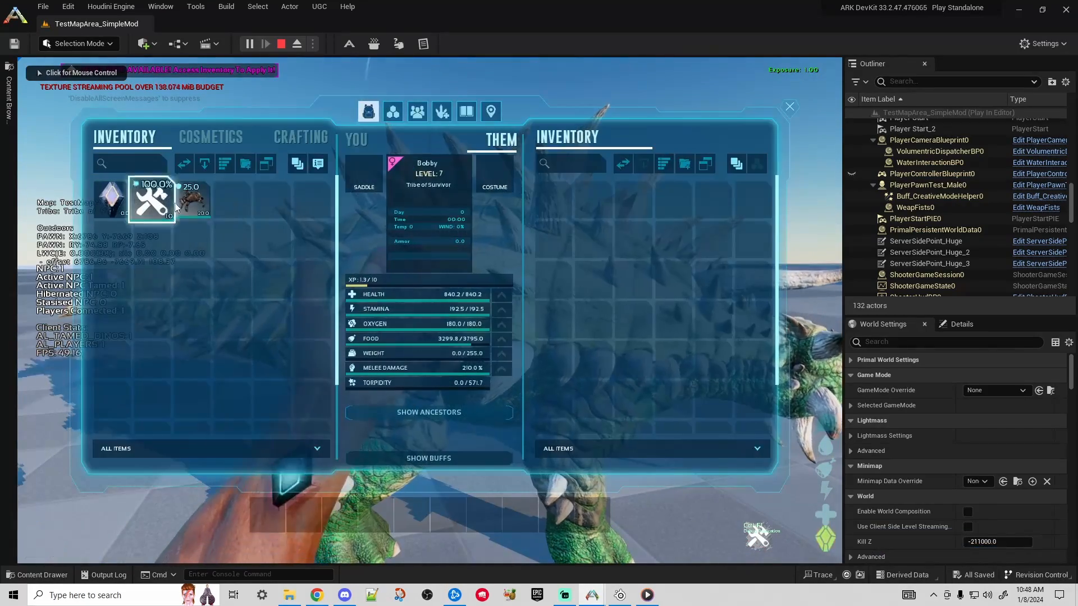
pyautogui.moveTo(192, 200); pyautogui.dragTo(364, 171)
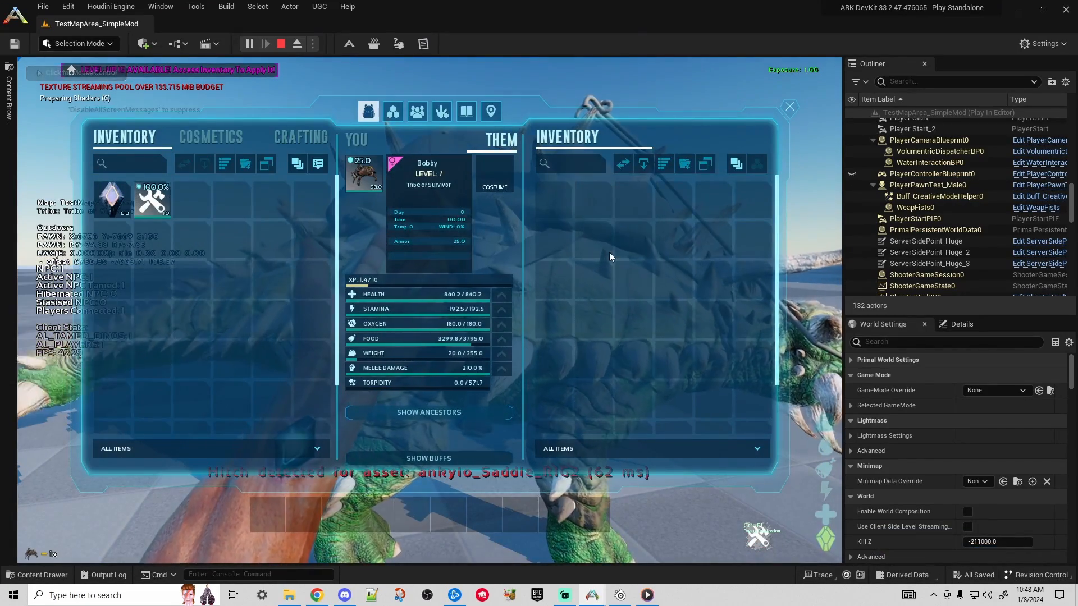
pyautogui.press('Escape')
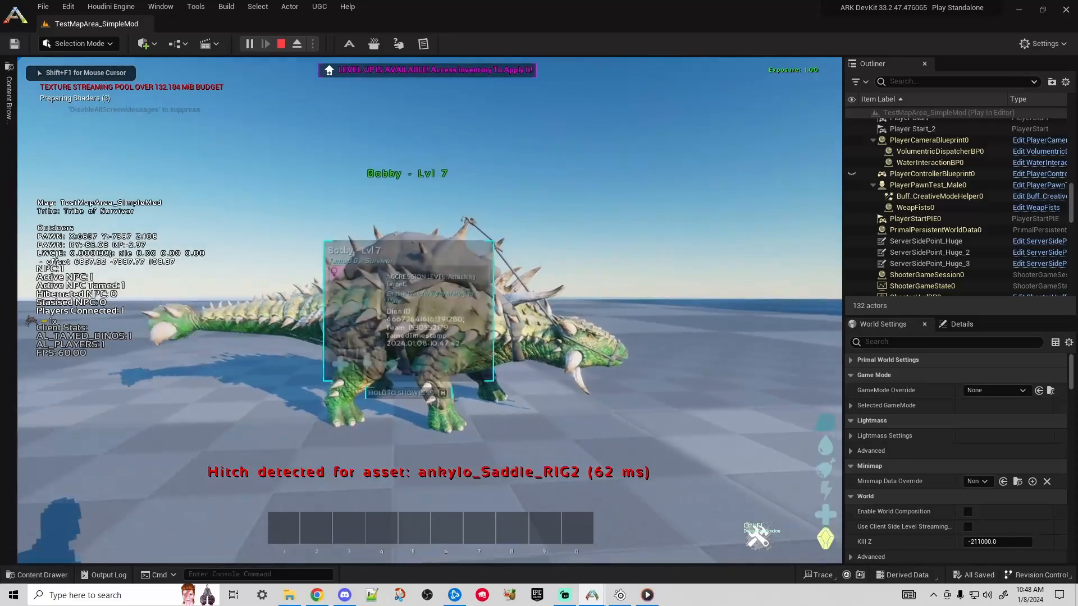
# - Walk around the saddled Bobby to examine the saddle's fit, and take a short ride on it
pyautogui.press('w')
pyautogui.press('s')
pyautogui.press('d')
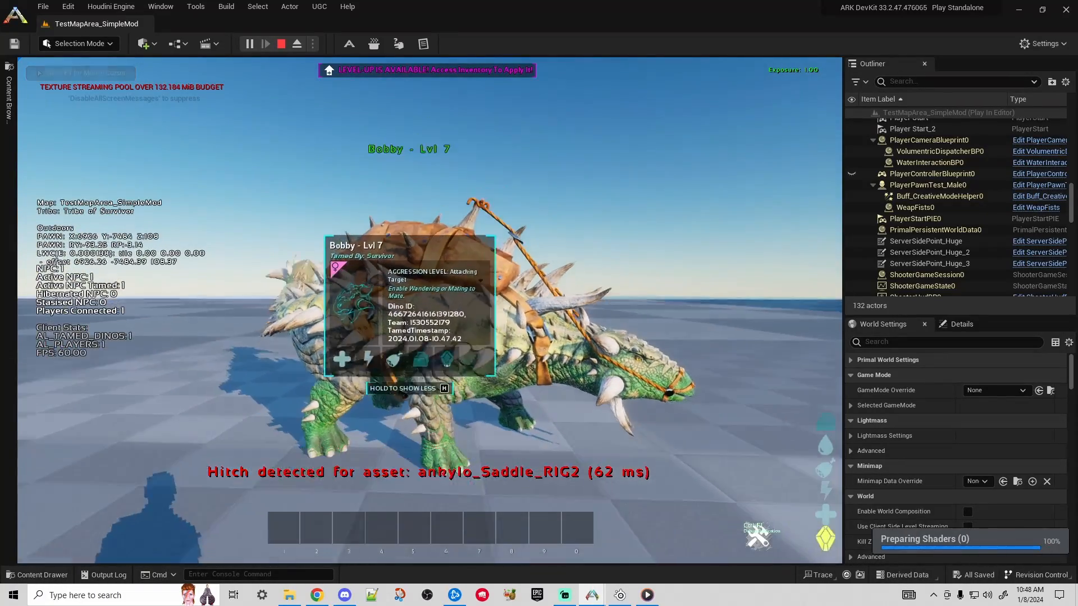
pyautogui.press('w')
pyautogui.press('a')
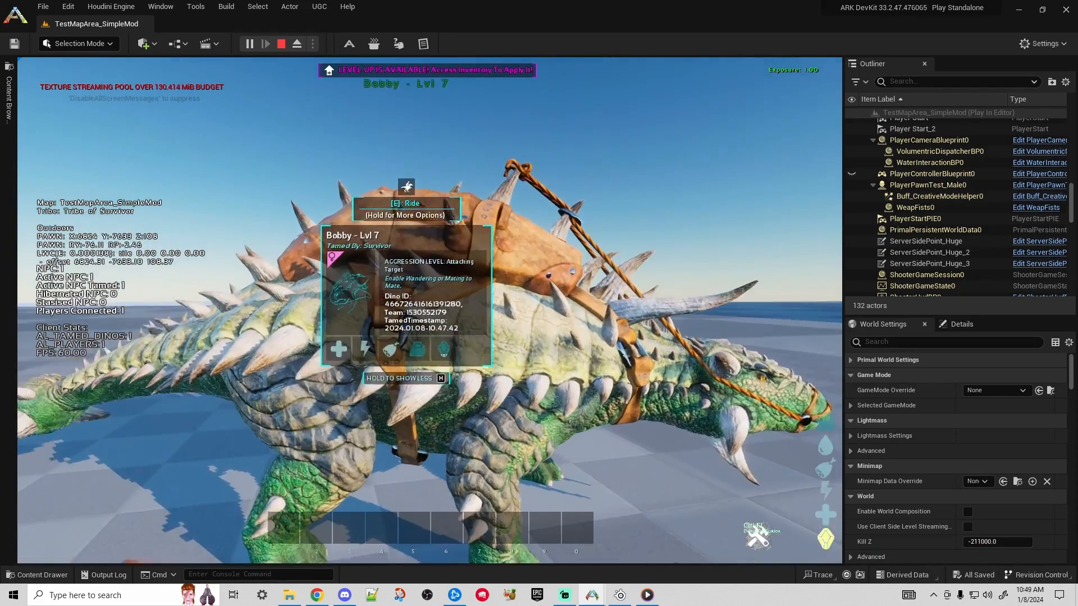
pyautogui.press('e')
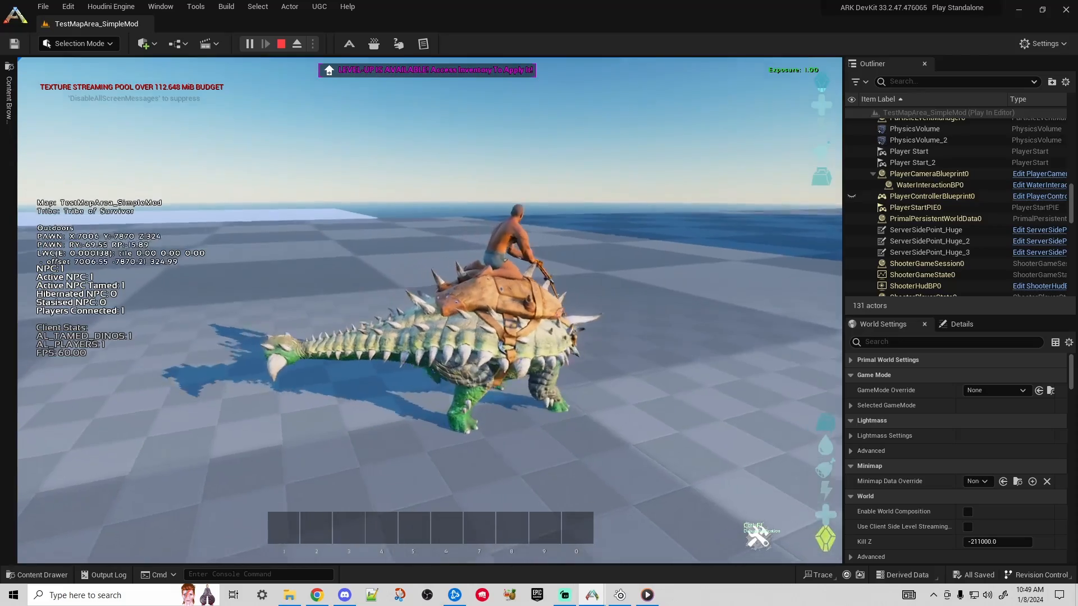
pyautogui.press('e')
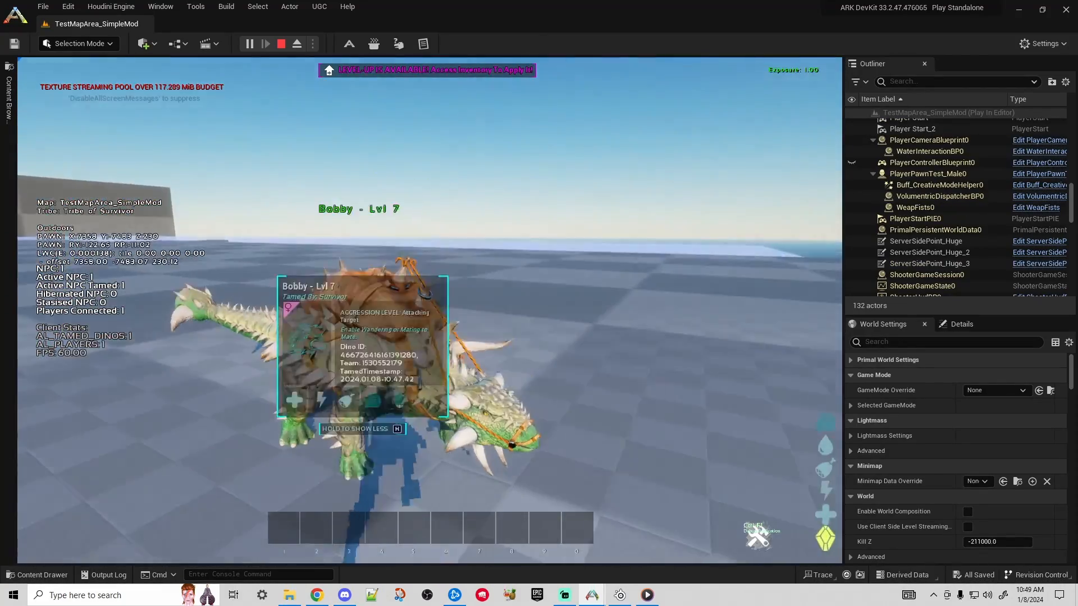
# - Mount Bobby again, ride it around the test floor to examine its movement, and dismount
pyautogui.press('s')
pyautogui.press('w')
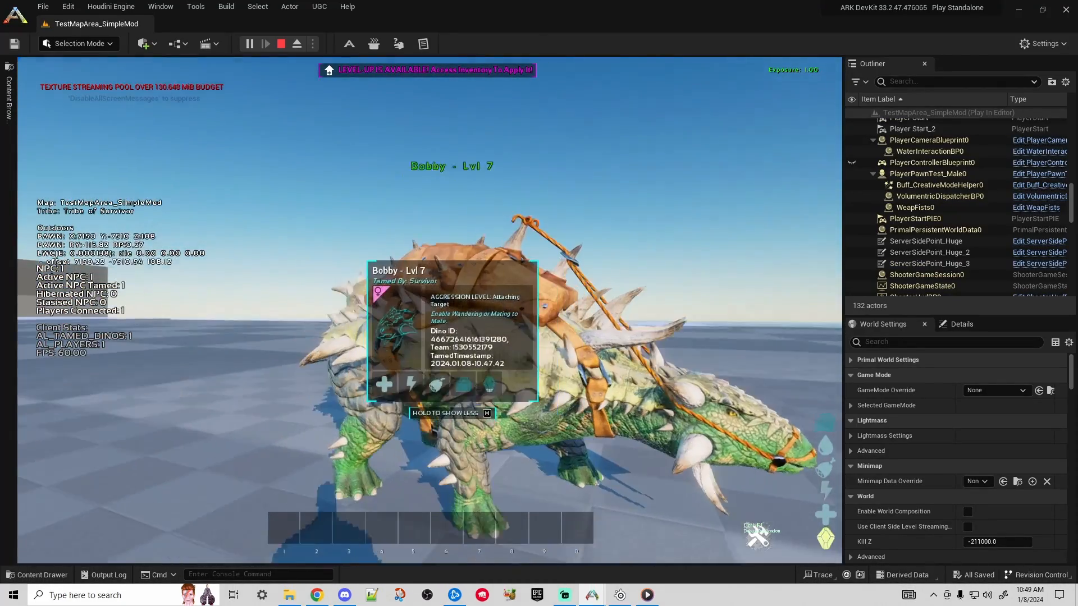
pyautogui.press('e')
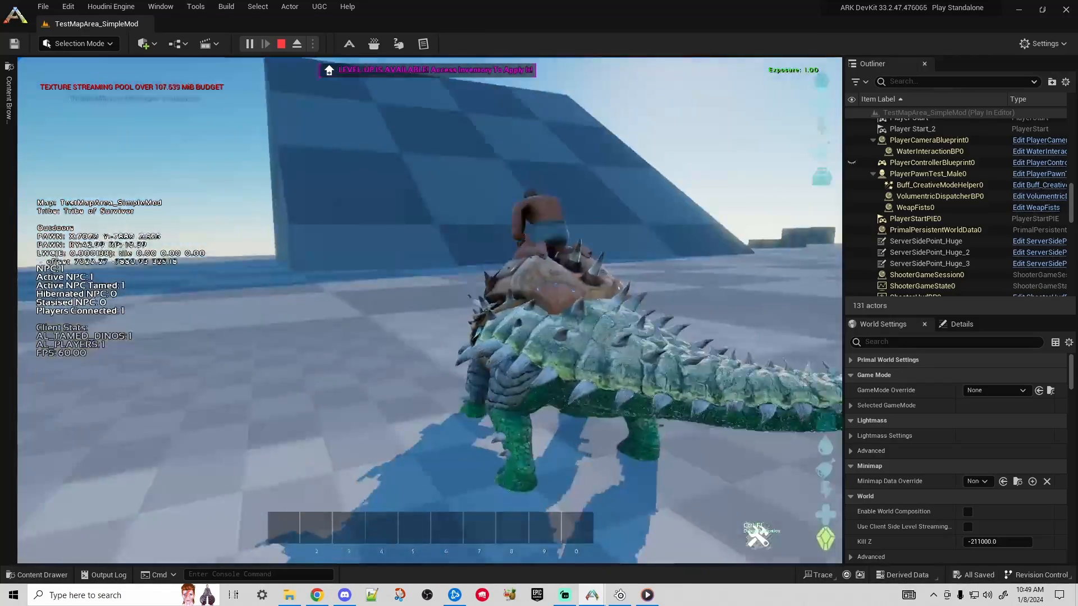
pyautogui.press('a')
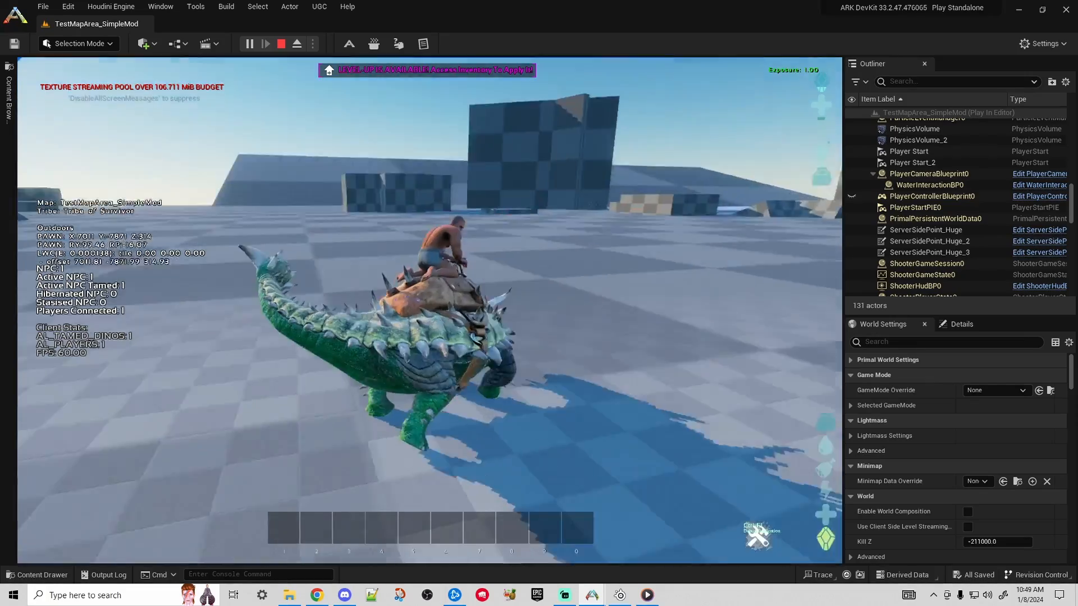
pyautogui.press('w')
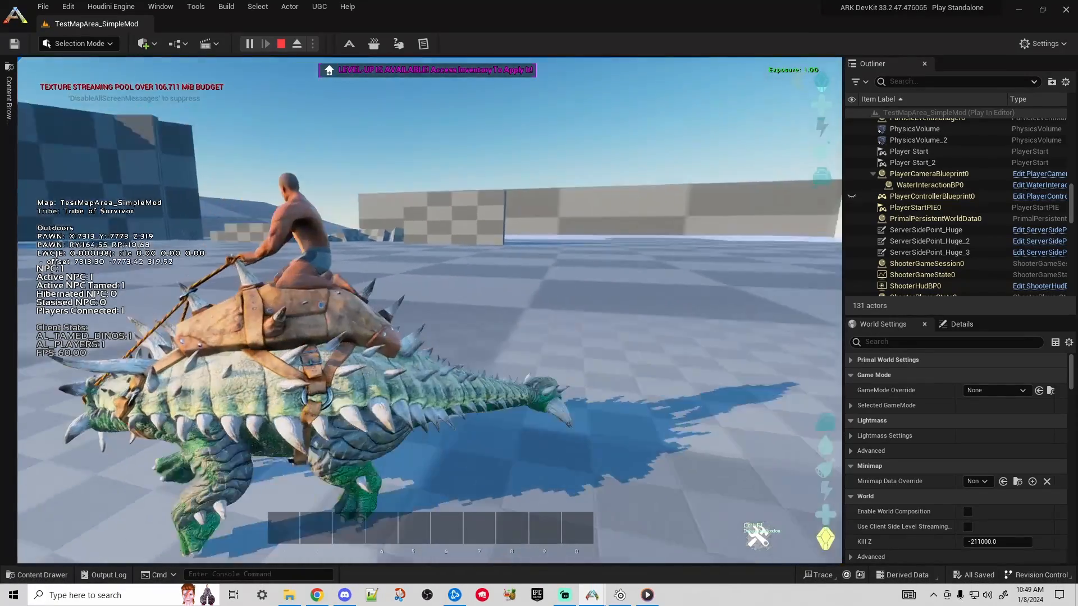
pyautogui.press('w')
pyautogui.scroll(-3, 429, 311)
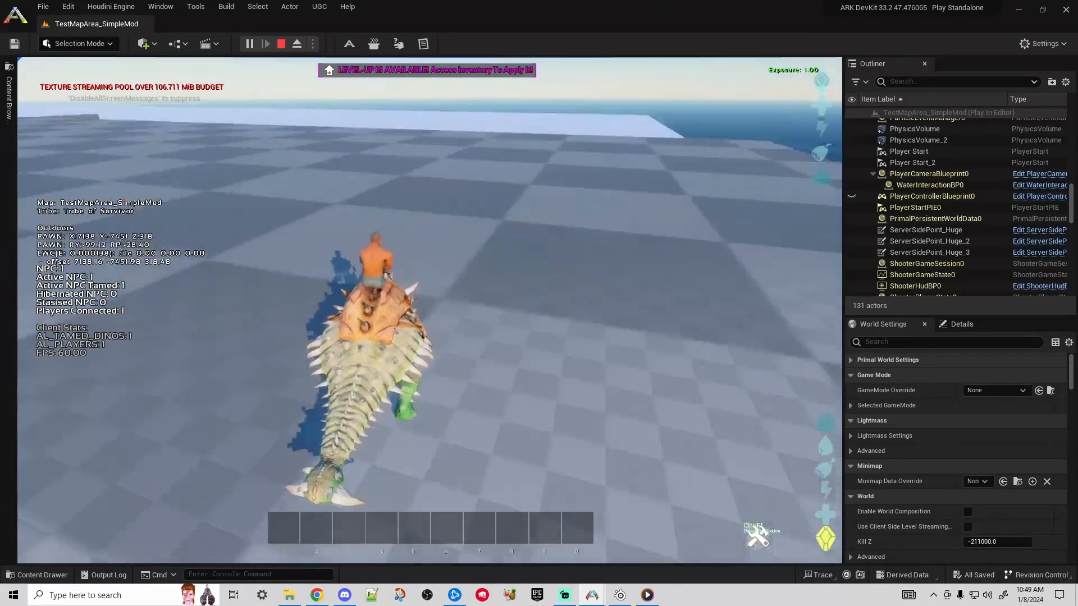
pyautogui.press('e')
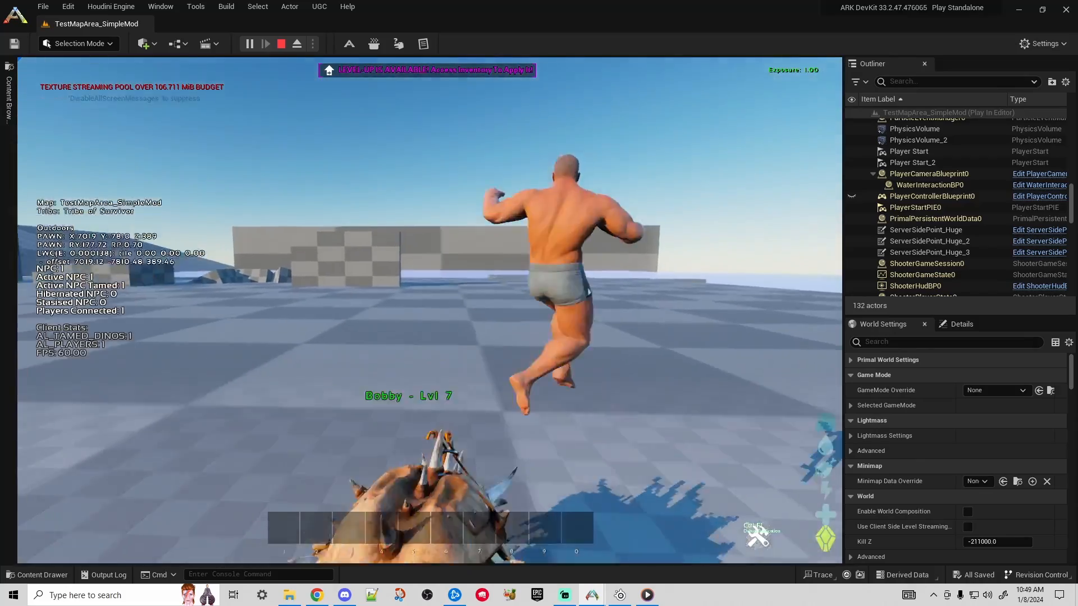
pyautogui.press('s')
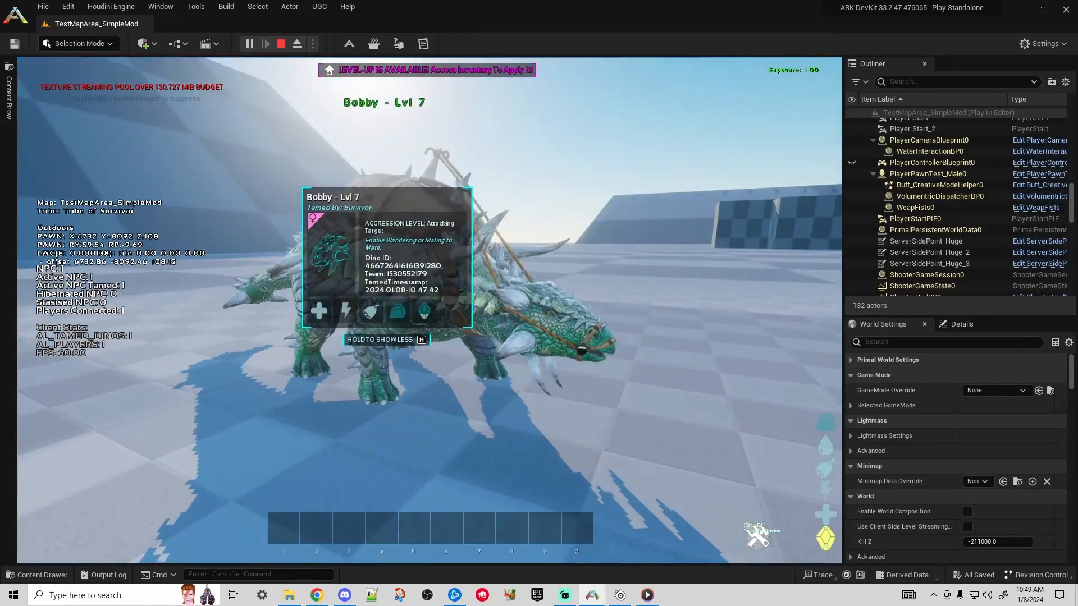
# - Stop the play session and open Bobby_Character_BP from the Anky folder
pyautogui.press('Escape')
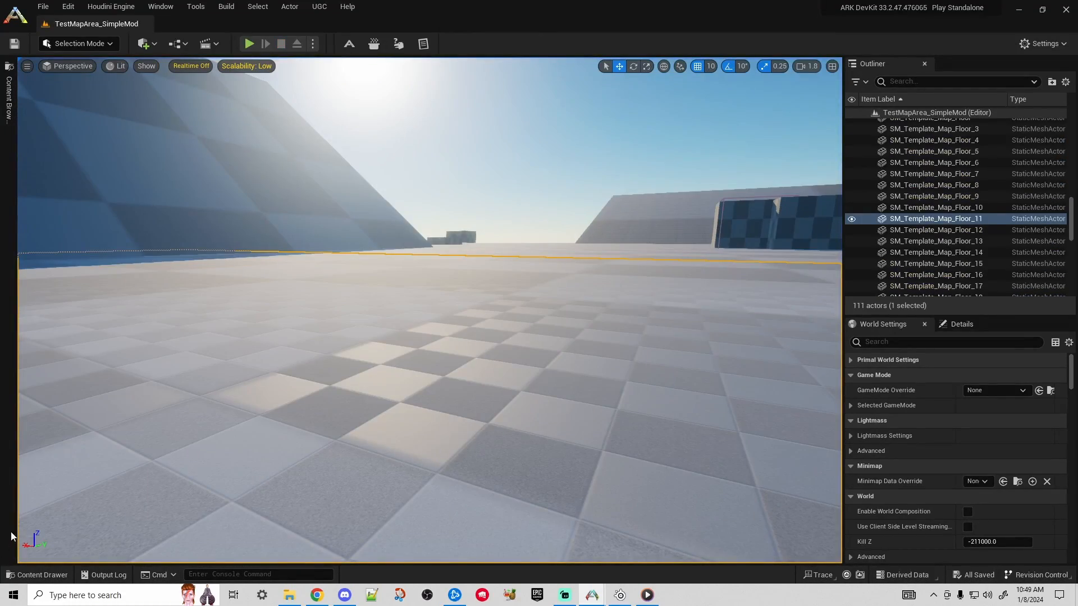
pyautogui.click(9, 98)
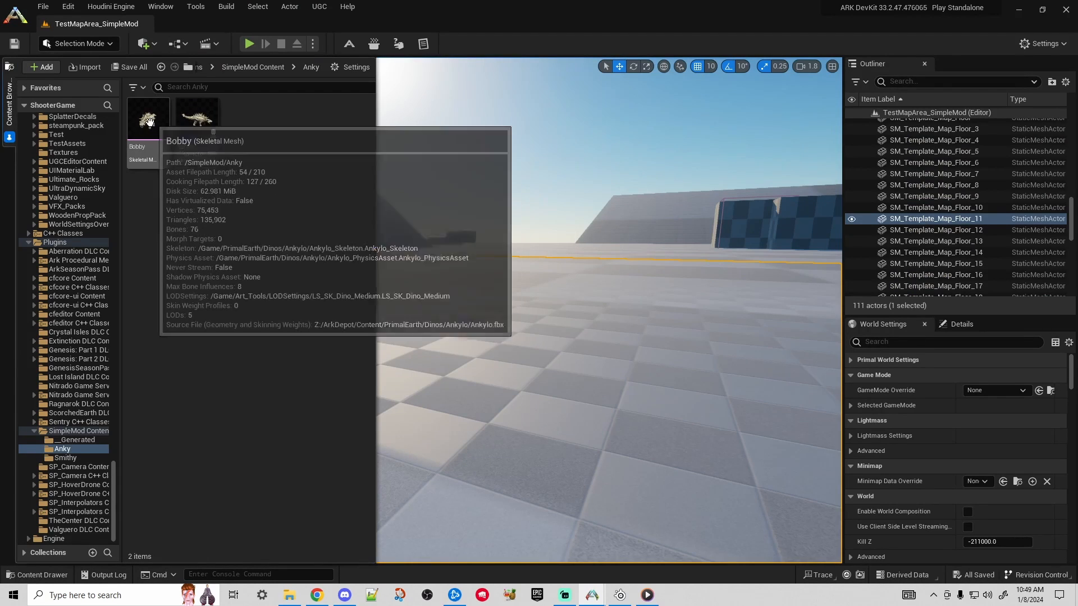
pyautogui.doubleClick(197, 120)
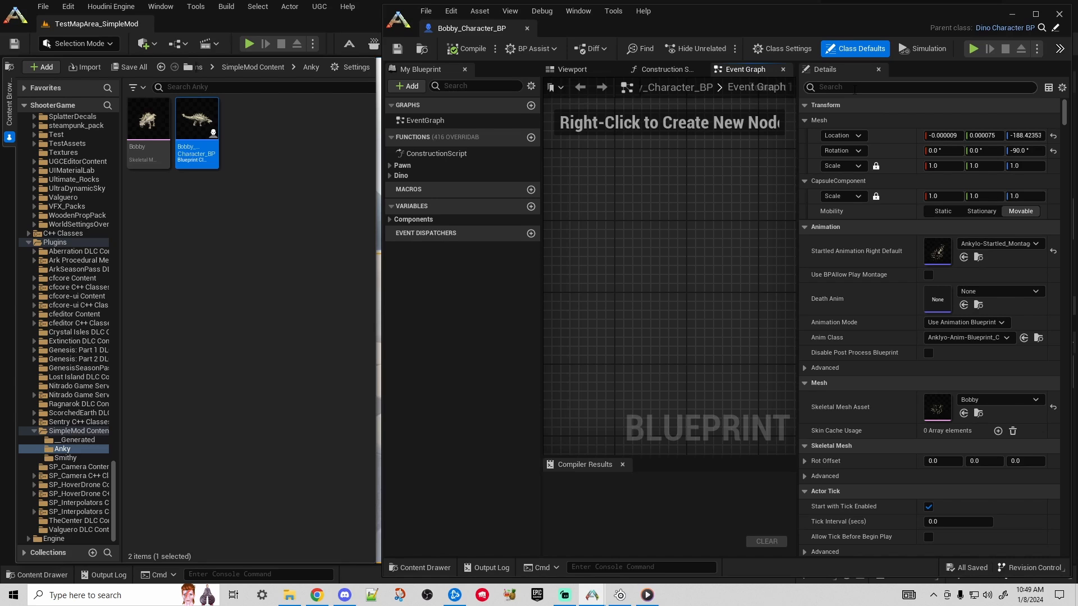
pyautogui.click(244, 194)
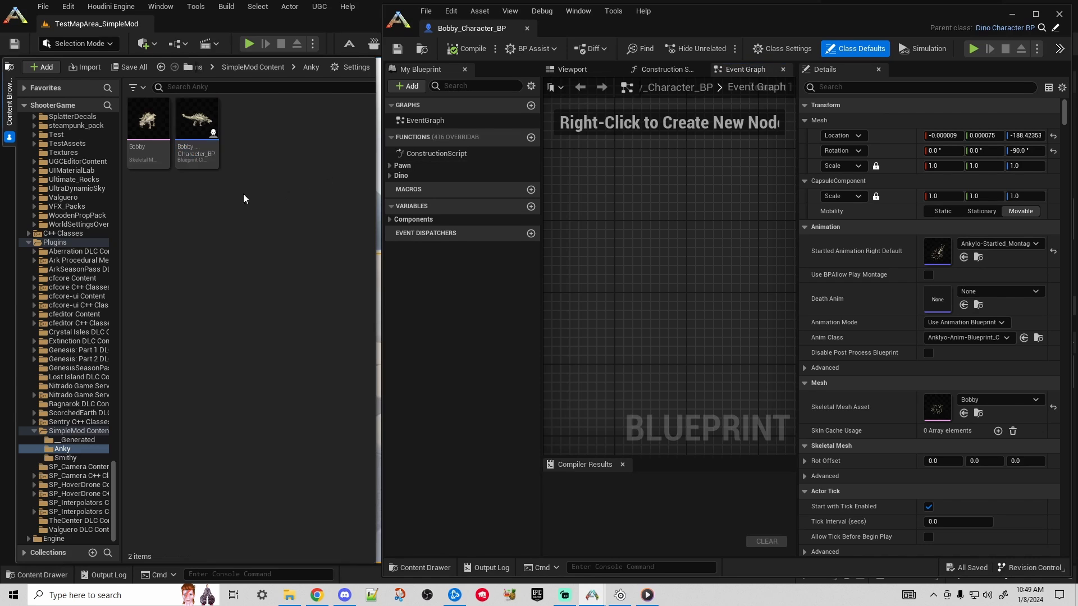
# - Filter Bobby's class defaults for "Random Color" and widen the property area to read the color set entries
pyautogui.click(876, 86)
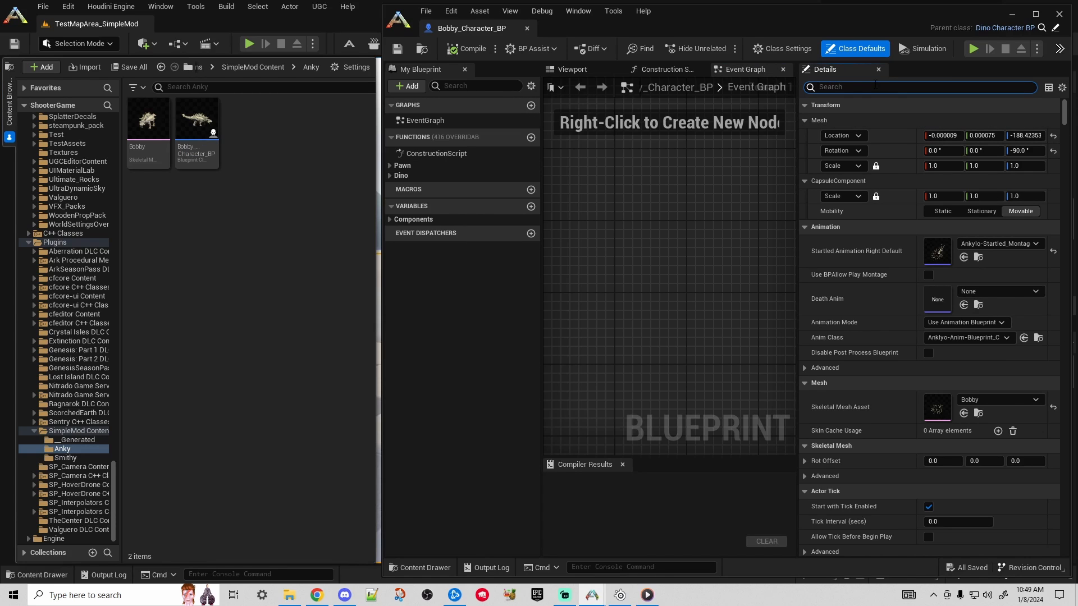
pyautogui.write('Random Color')
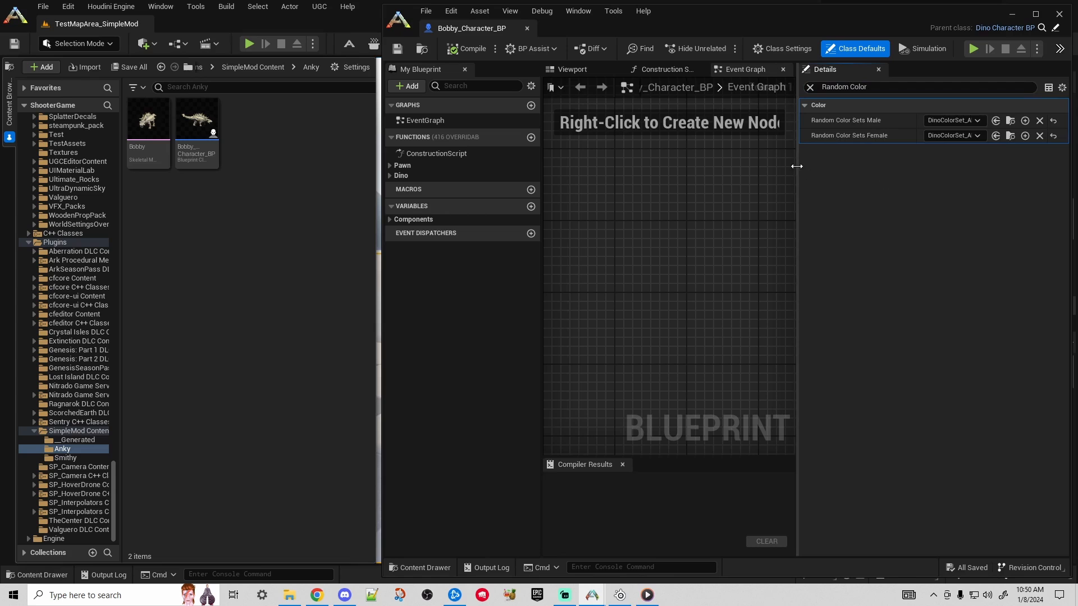
pyautogui.moveTo(797, 168); pyautogui.dragTo(715, 170)
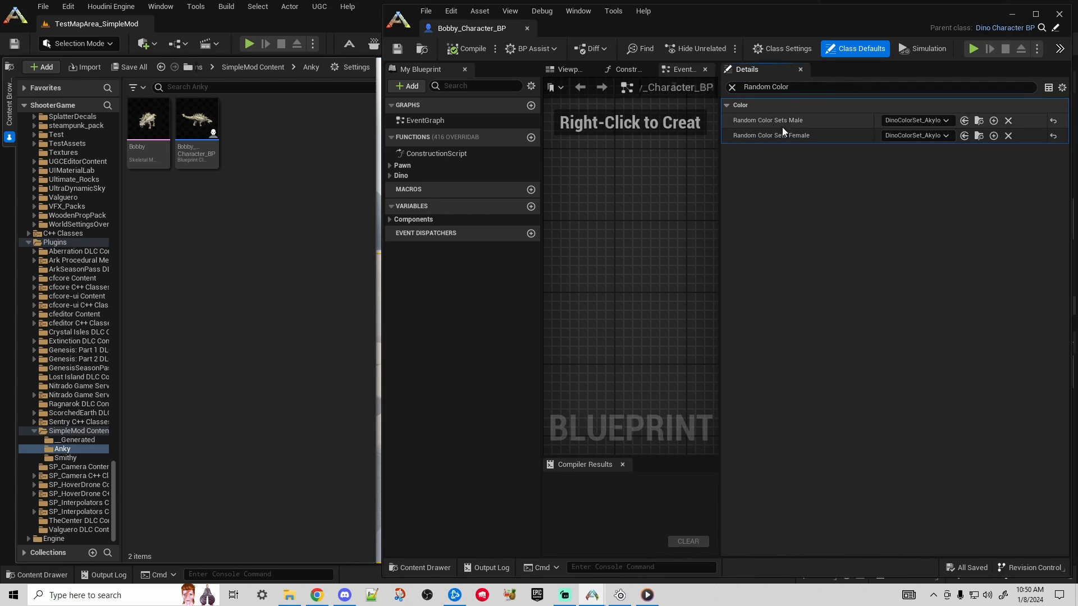
# - Locate the color set used by Random Color Sets Male, DinoColorSet_Akylo, and copy it into SimpleMod's Anky folder
pyautogui.click(980, 122)
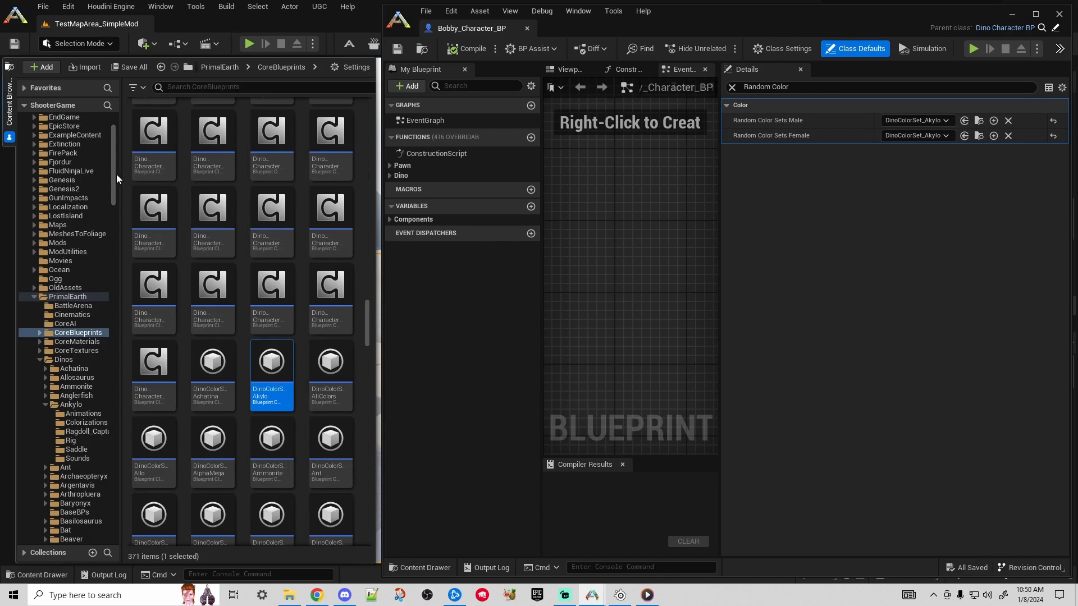
pyautogui.moveTo(116, 174); pyautogui.dragTo(110, 521)
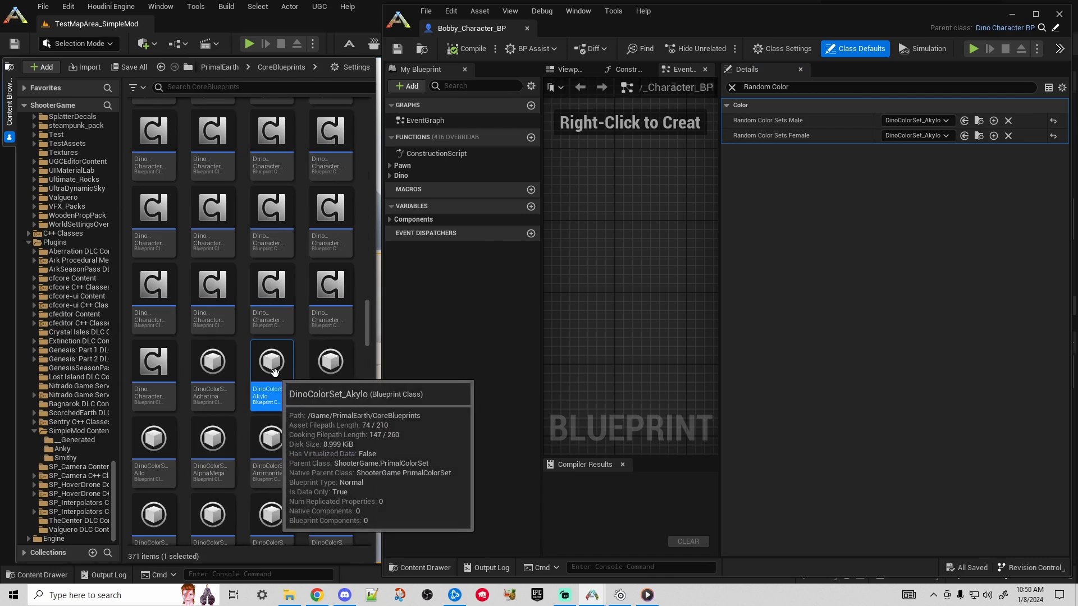
pyautogui.moveTo(272, 368); pyautogui.dragTo(61, 450)
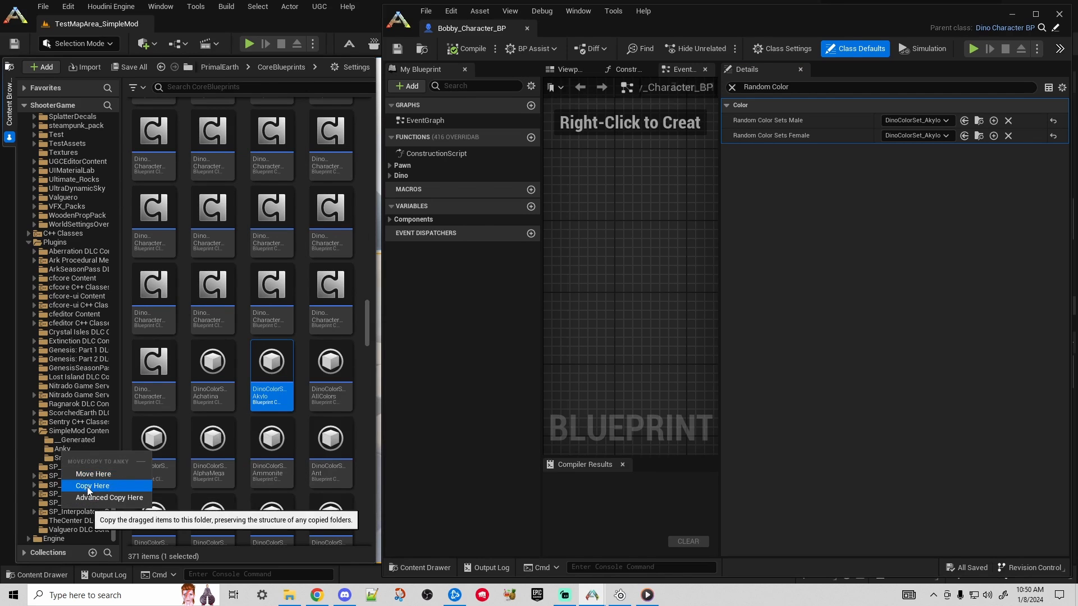
pyautogui.click(90, 484)
pyautogui.click(62, 450)
# - Rename the copied color set in the Anky folder as DinoColorSet_MaleBobby
pyautogui.rightClick(235, 152)
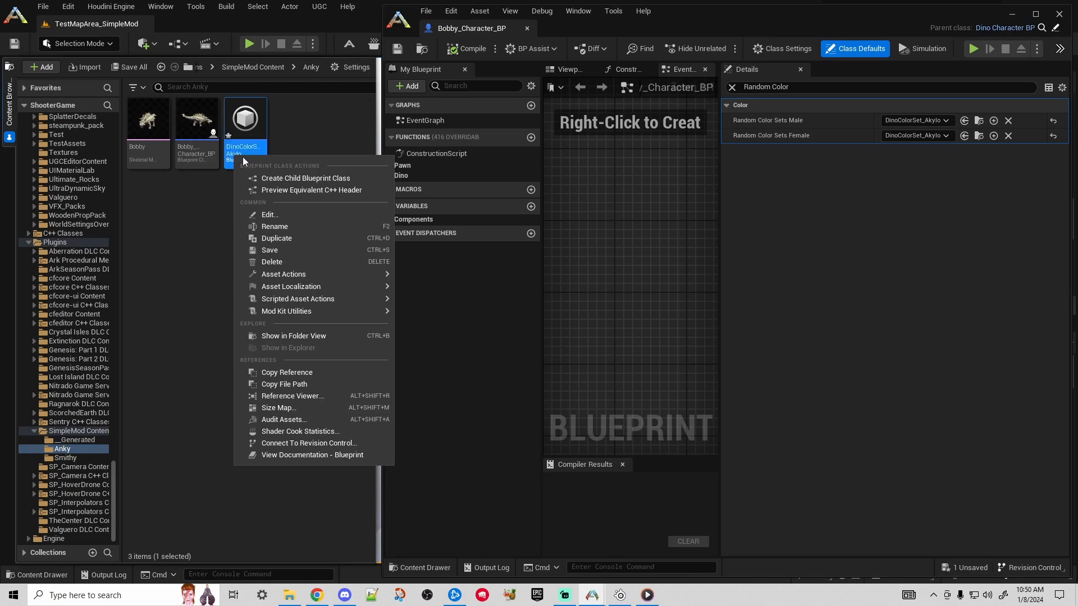
pyautogui.click(280, 215)
pyautogui.press('Right')
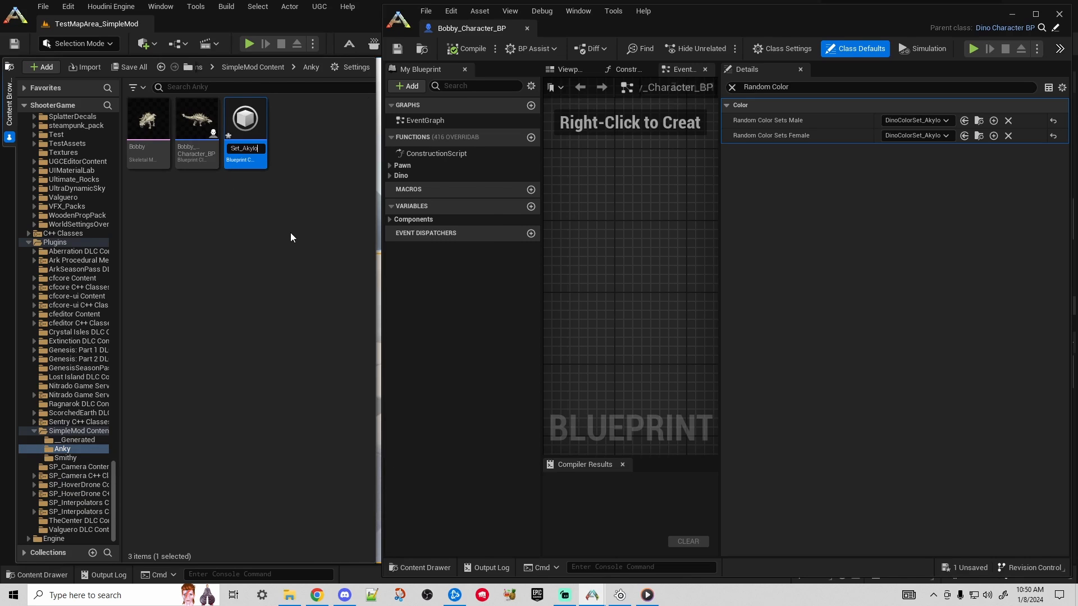
pyautogui.press('BackSpace')
pyautogui.press('BackSpace')
pyautogui.press('BackSpace')
pyautogui.press('BackSpace')
pyautogui.press('BackSpace')
pyautogui.write('MaleBobby')
pyautogui.press('Return')
# - Duplicate DinoColorSet_MaleBobby in the Anky folder and name the copy DinoColorSet_FemaleBobby
pyautogui.rightClick(255, 155)
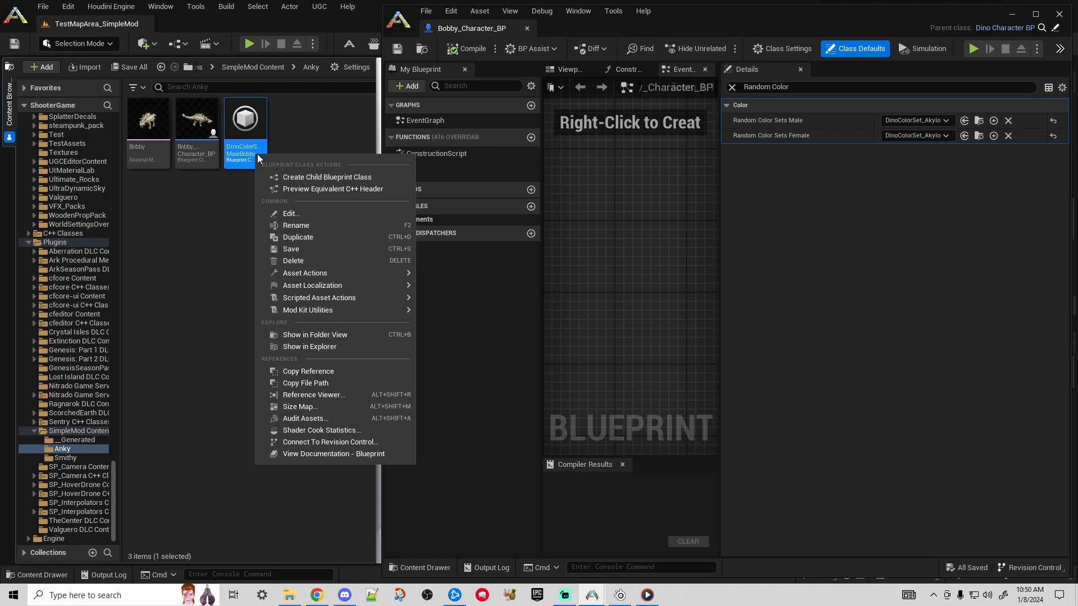
pyautogui.click(307, 237)
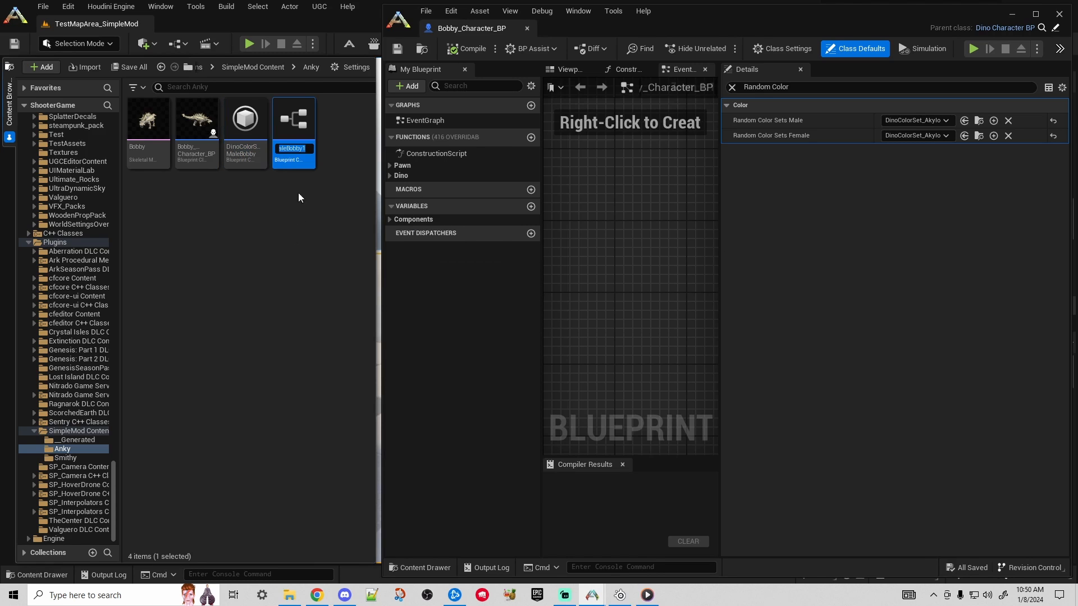
pyautogui.press('Return')
pyautogui.rightClick(297, 159)
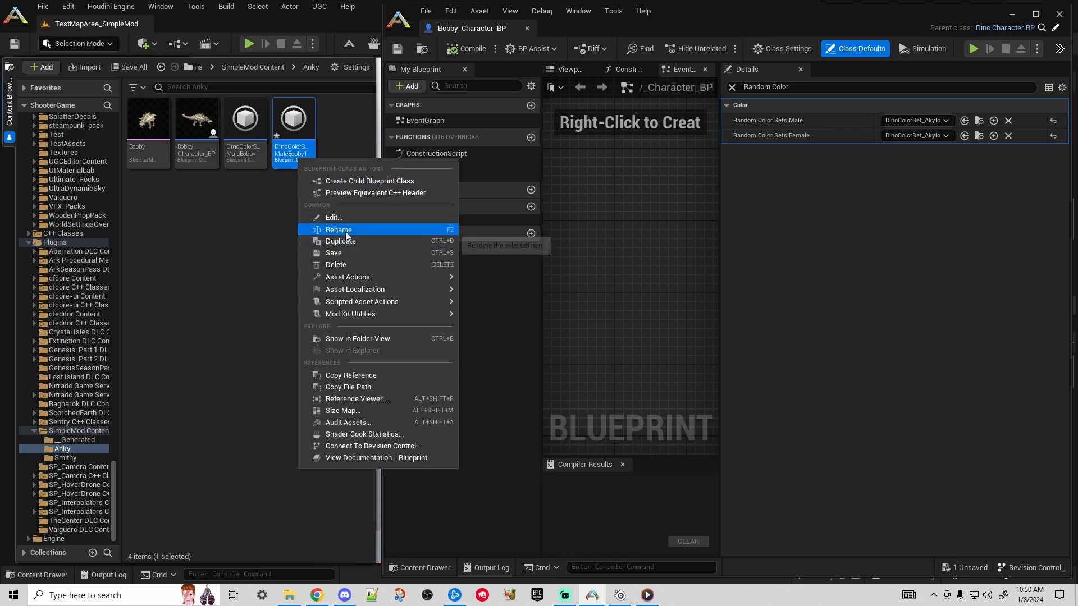
pyautogui.click(346, 231)
pyautogui.write('DinoColorSet_Male')
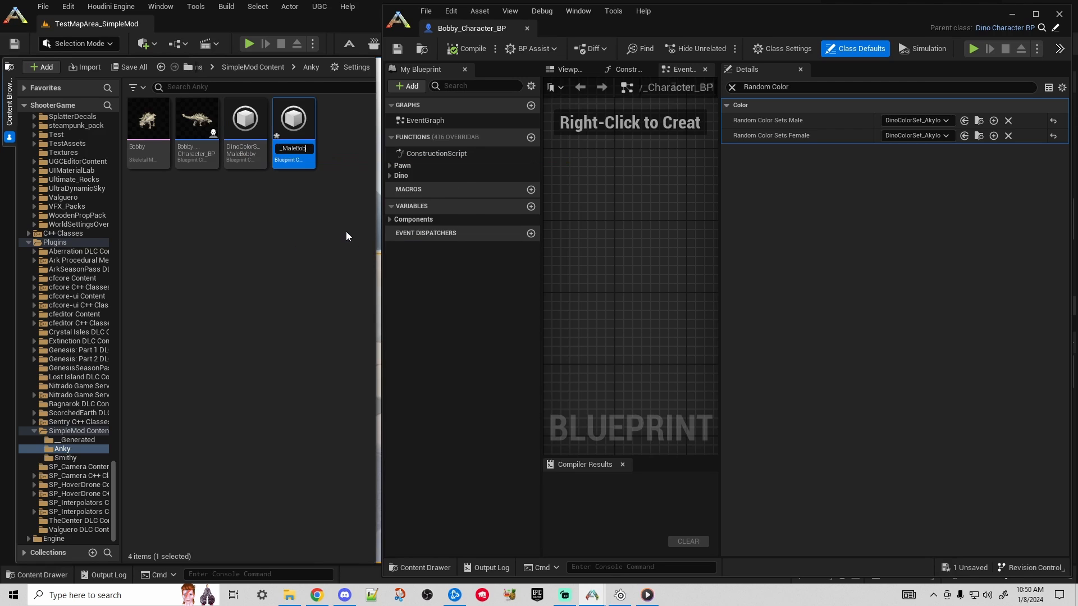
pyautogui.press('BackSpace')
pyautogui.press('BackSpace')
pyautogui.press('BackSpace')
pyautogui.press('BackSpace')
pyautogui.write('FemaleBobby')
pyautogui.press('Return')
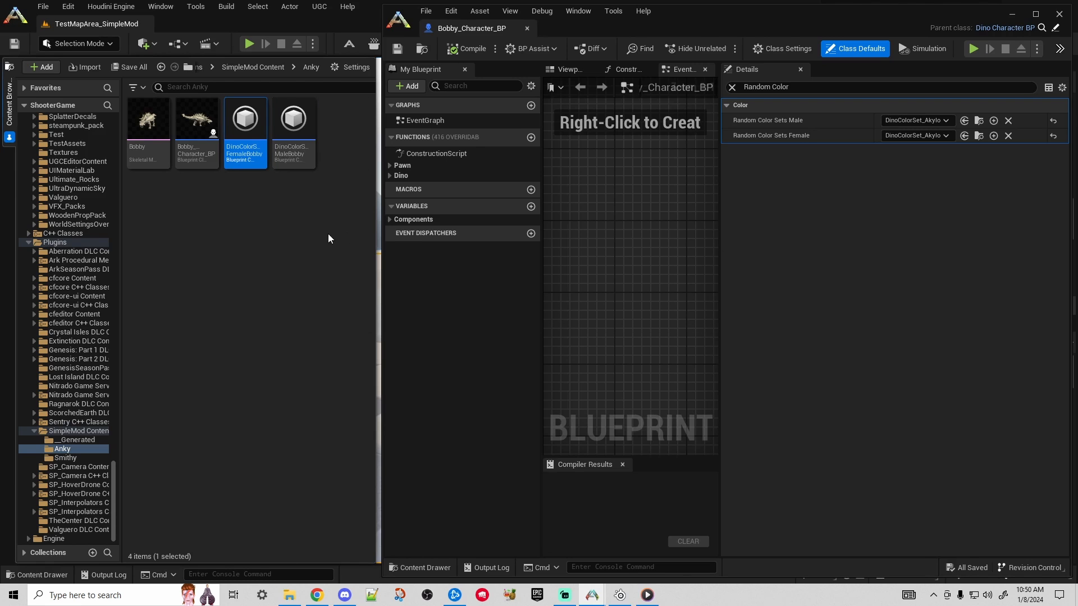
# - Open the female and male Bobby color sets and examine the male set's region names and color entries
pyautogui.doubleClick(247, 149)
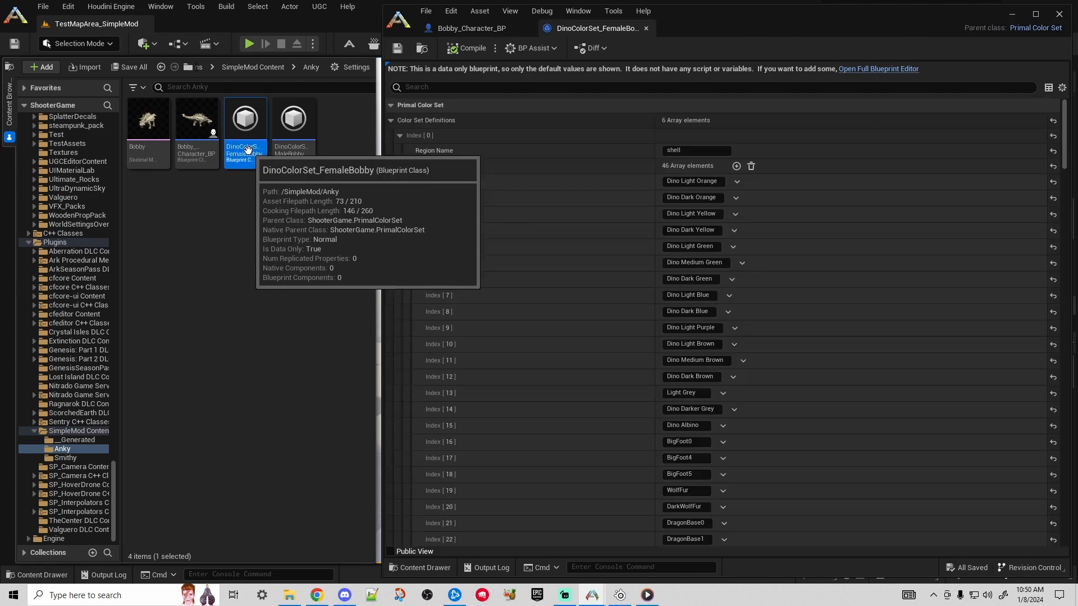
pyautogui.doubleClick(294, 126)
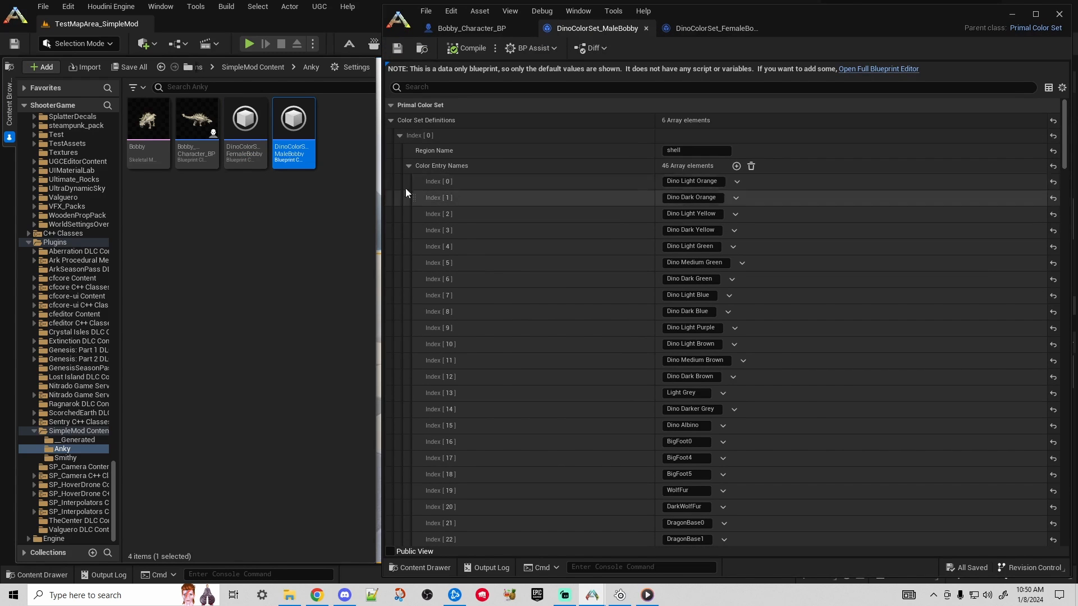
pyautogui.scroll(-2, 1066, 143)
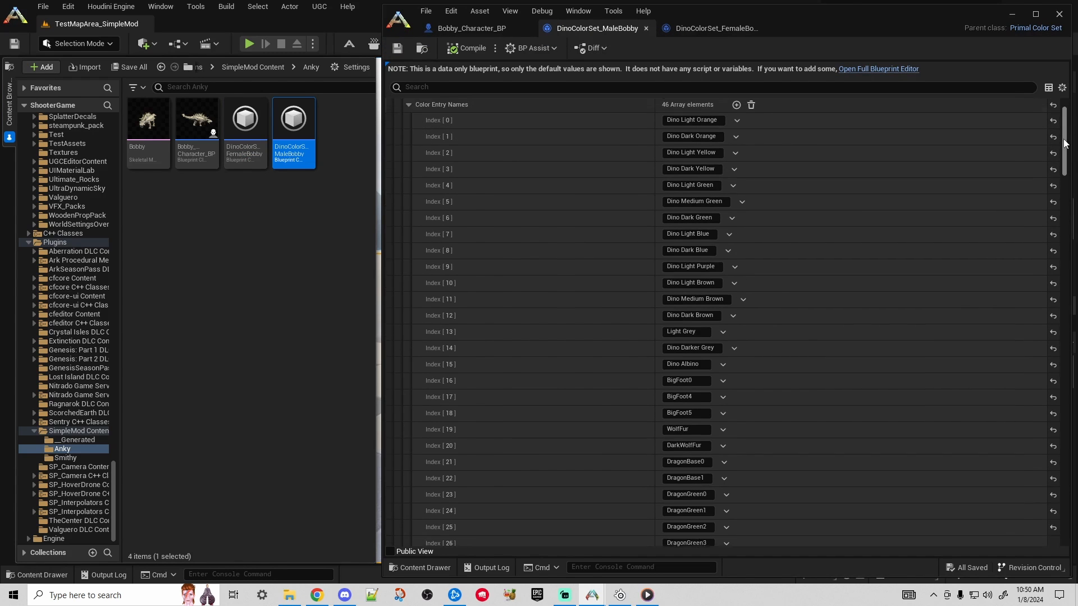
pyautogui.moveTo(1066, 144); pyautogui.dragTo(1058, 220)
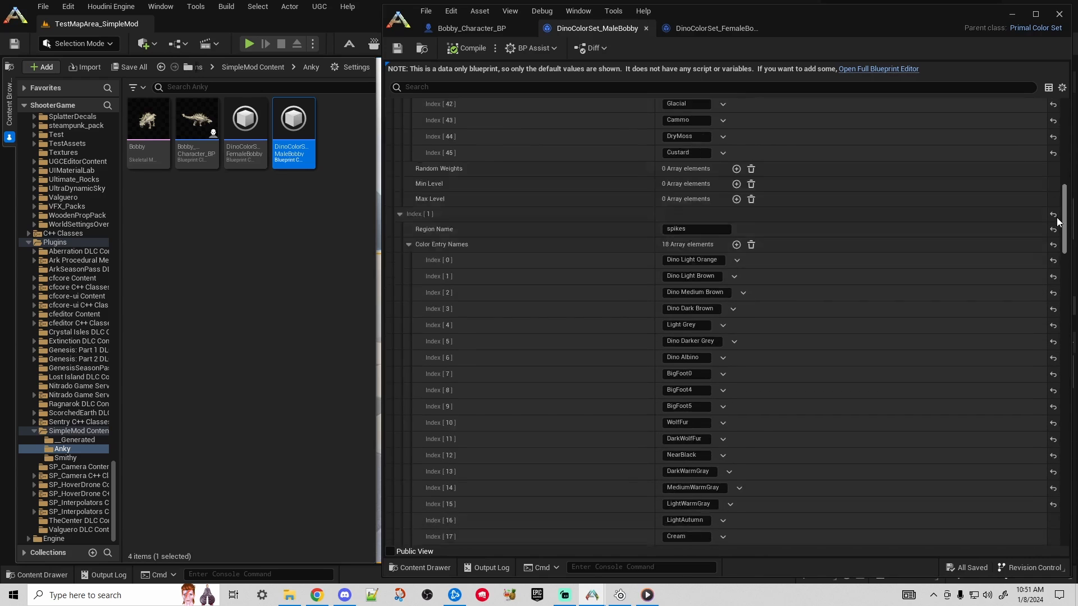
pyautogui.scroll(-12, 1055, 230)
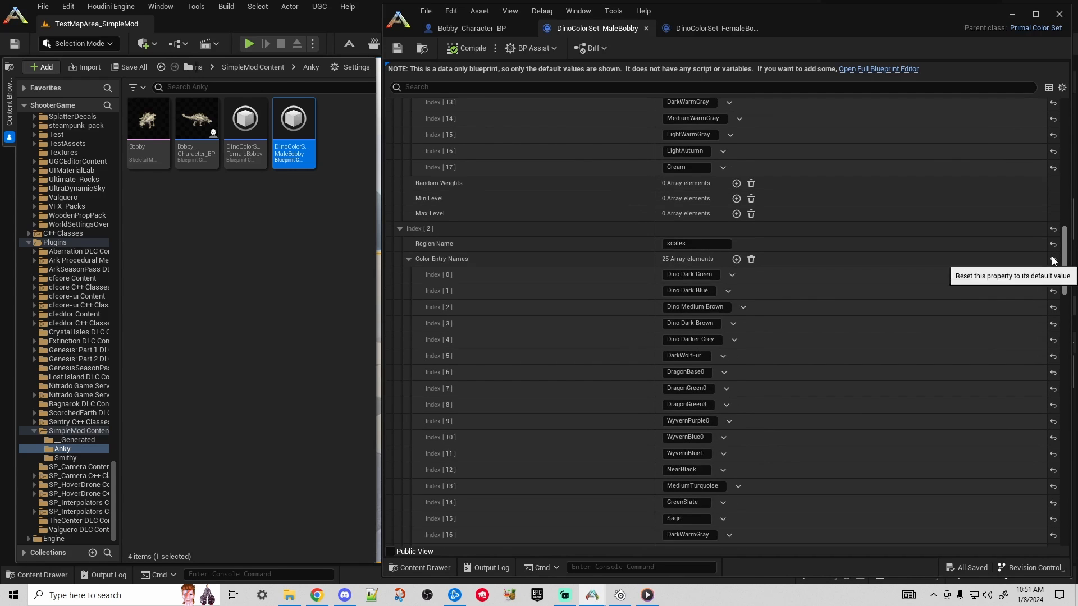
pyautogui.scroll(-16, 1054, 260)
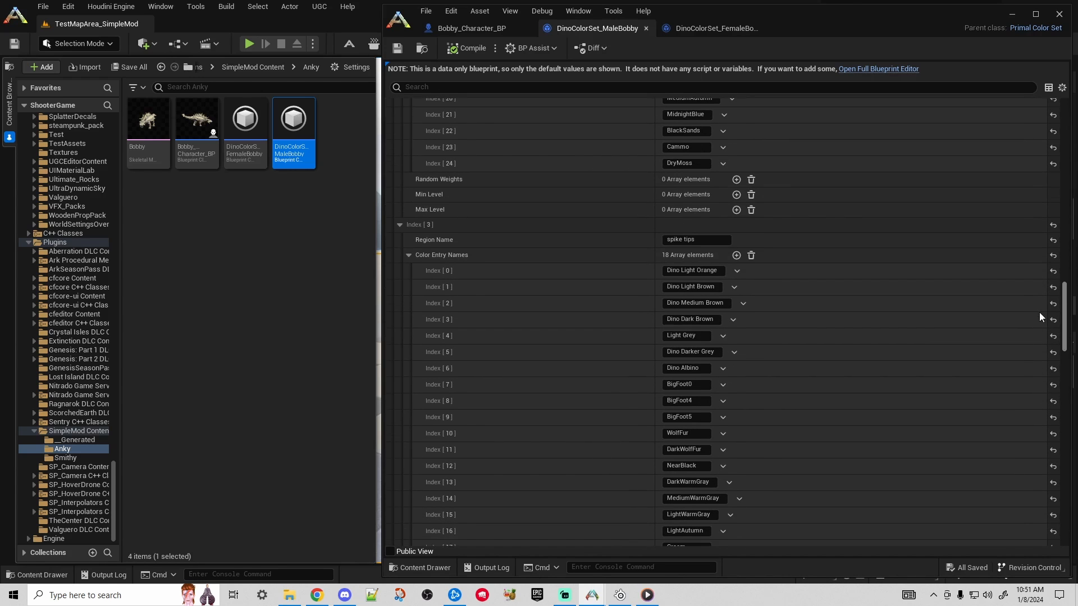
pyautogui.scroll(-13, 1040, 312)
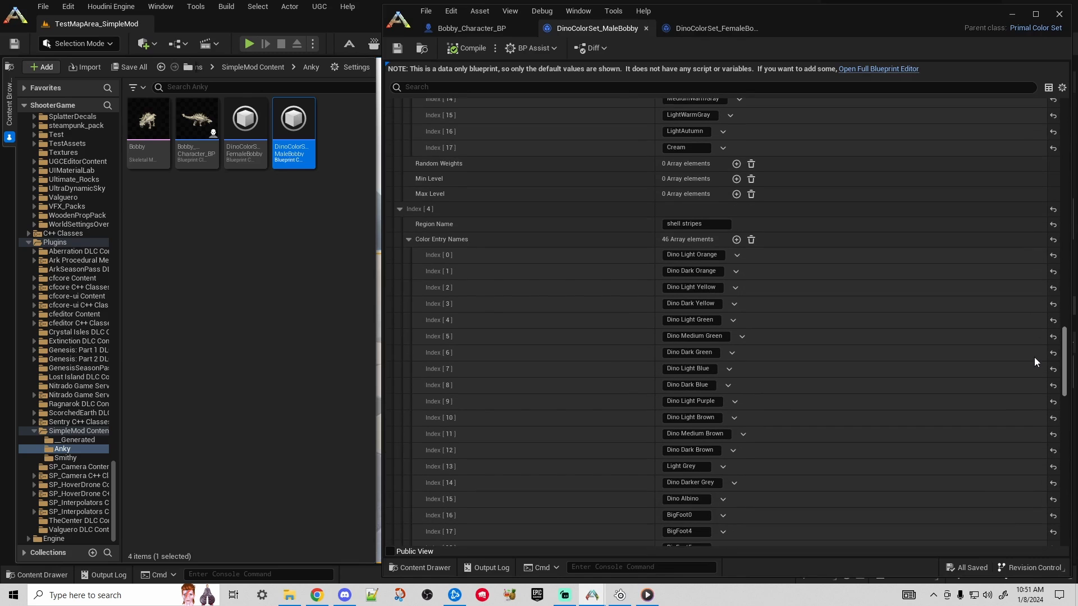
pyautogui.scroll(-1, 1035, 359)
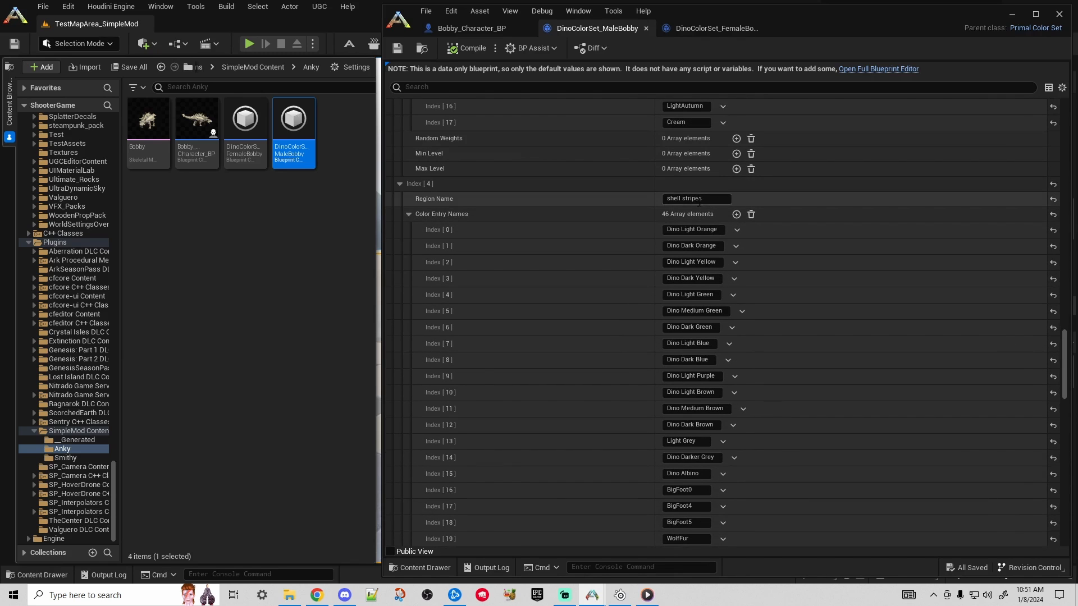
pyautogui.moveTo(1066, 345); pyautogui.dragTo(1065, 341)
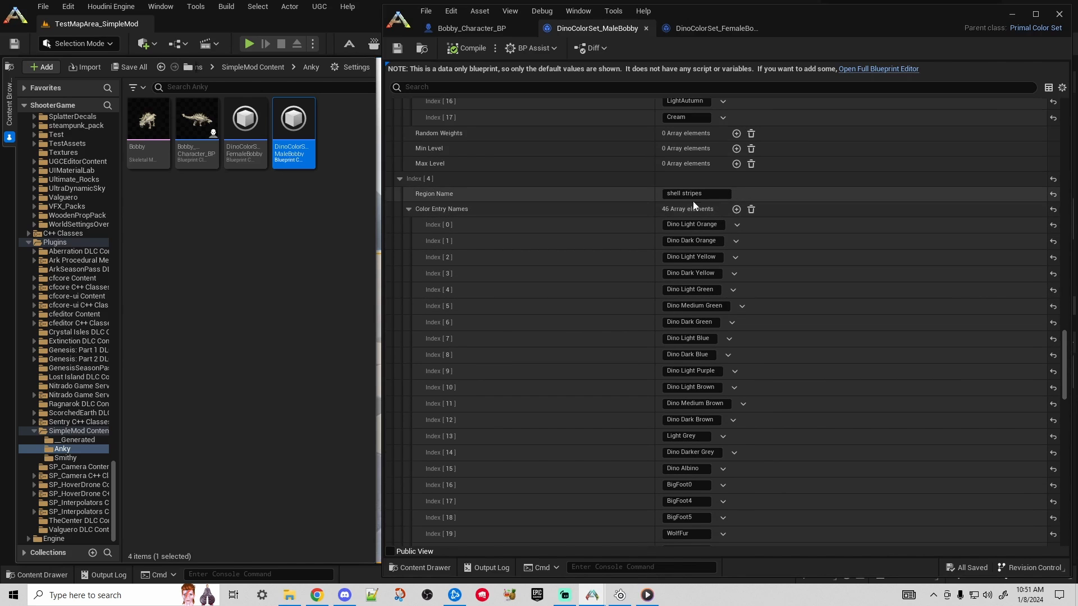
pyautogui.moveTo(1066, 352); pyautogui.dragTo(1055, 135)
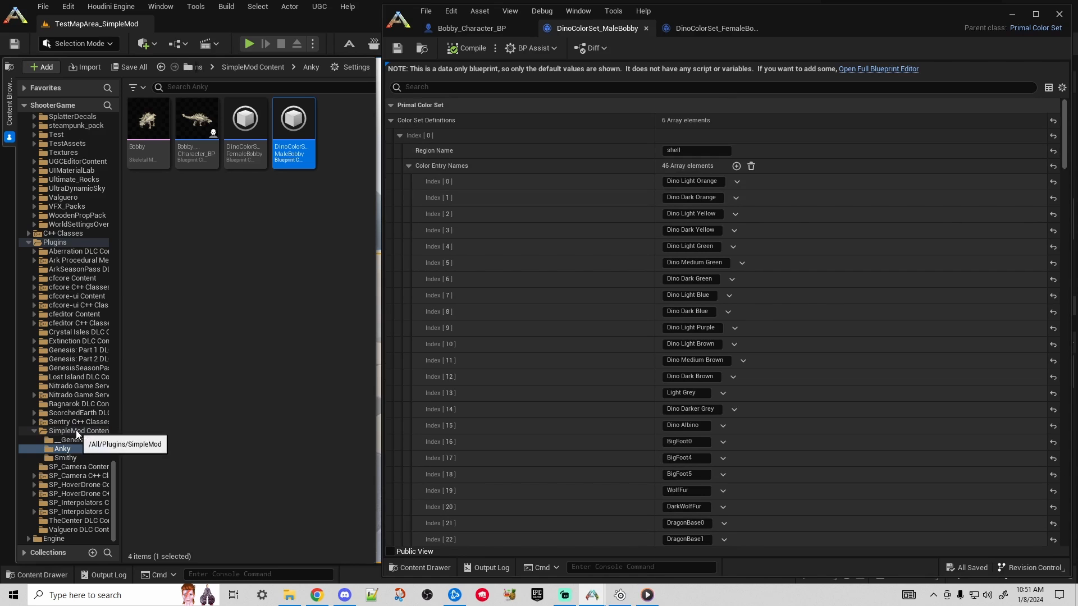
pyautogui.scroll(-15, 739, 178)
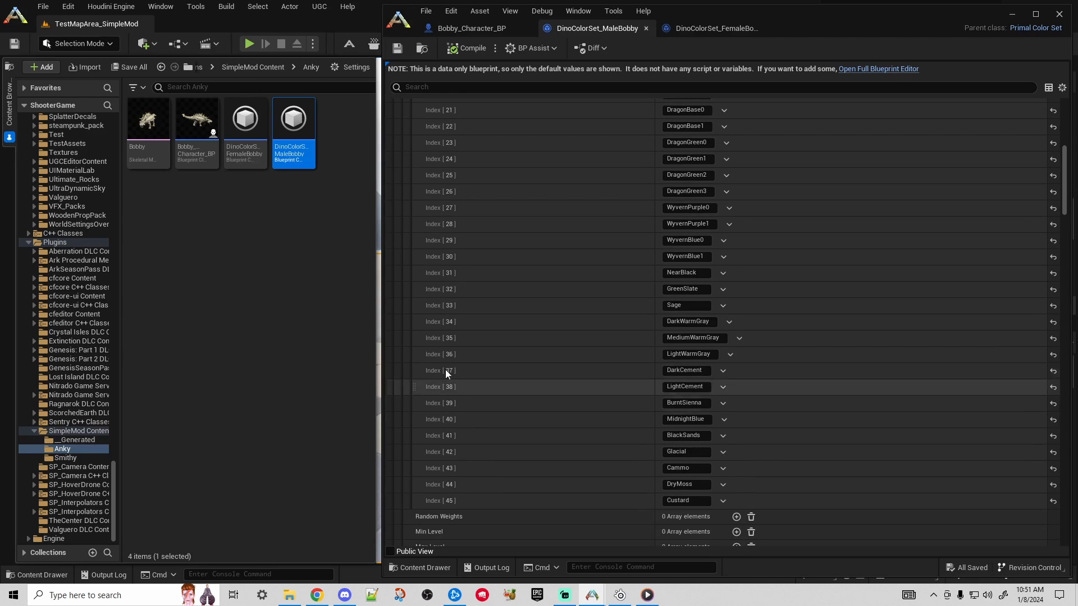
# - Open PrimalGameData_BP_SimpleMod from the SimpleMod content folder, filter its properties for "color", and clear the filter
pyautogui.click(73, 430)
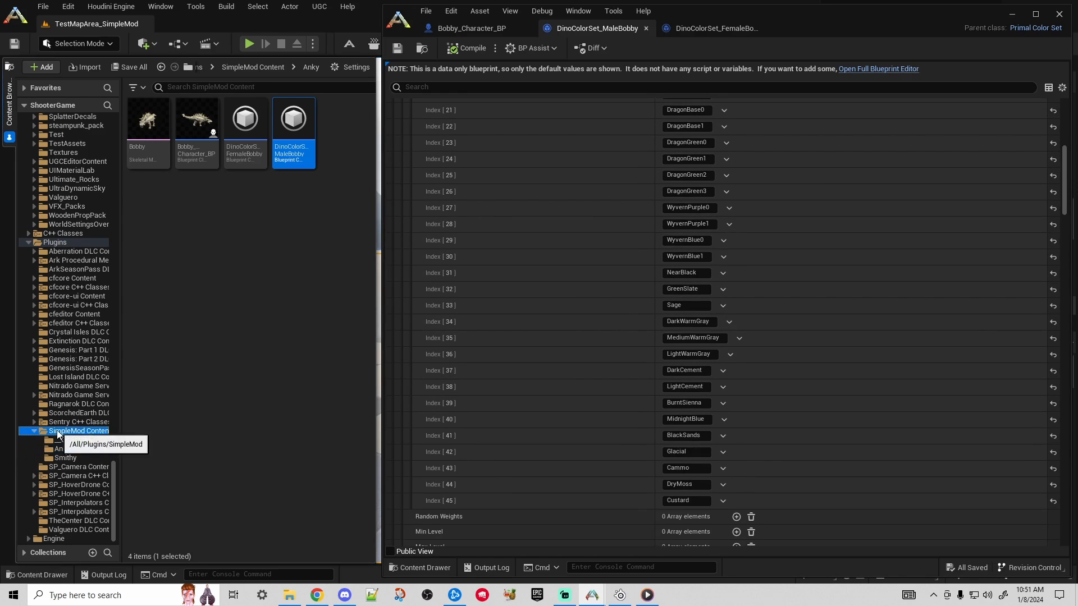
pyautogui.moveTo(339, 152)
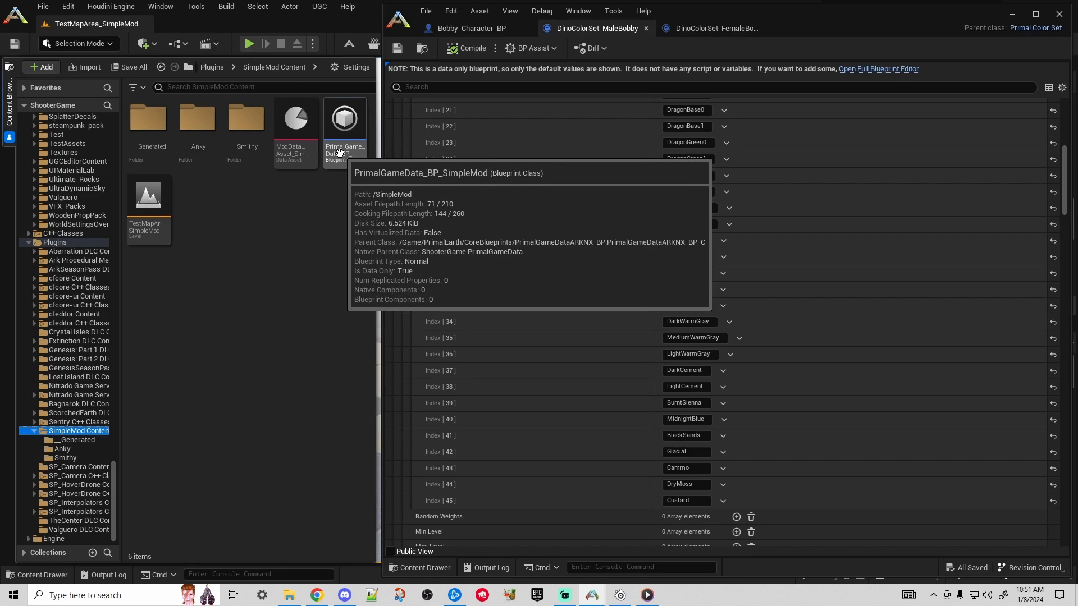
pyautogui.click(340, 151)
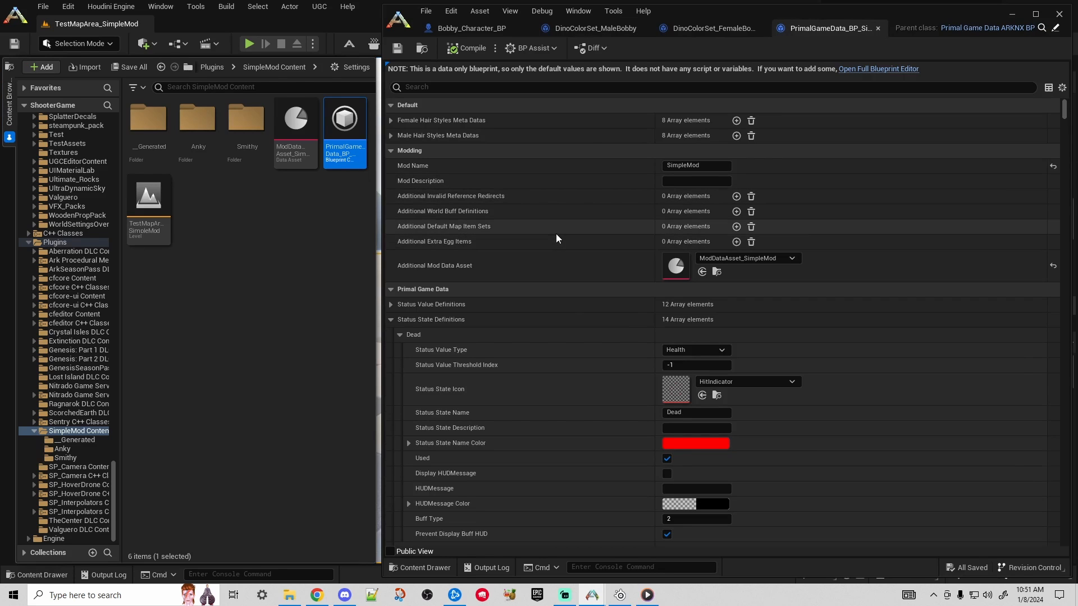
pyautogui.click(415, 87)
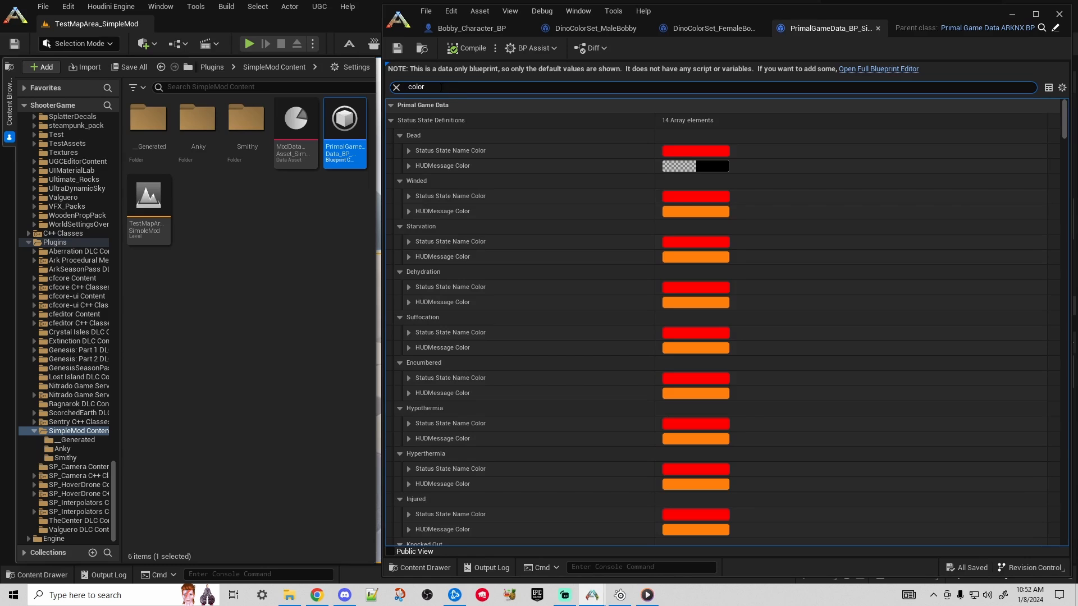
pyautogui.hotkey('ctrl', 'a')
pyautogui.click(396, 87)
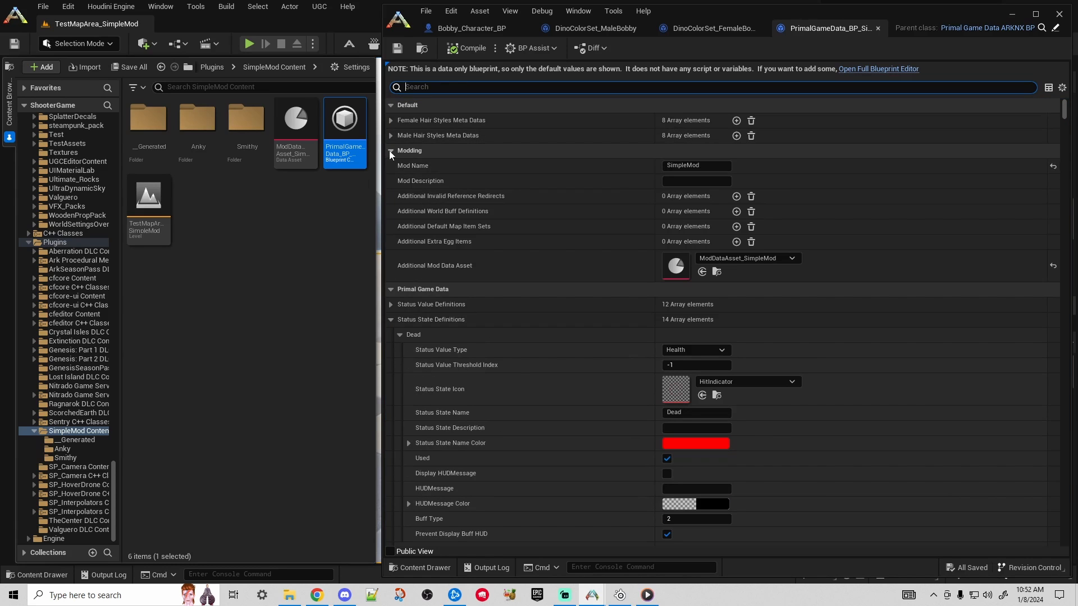
# - Collapse the expanded status state, item type, equipment type, item quality and status value modifier lists under Primal Game Data
pyautogui.click(390, 320)
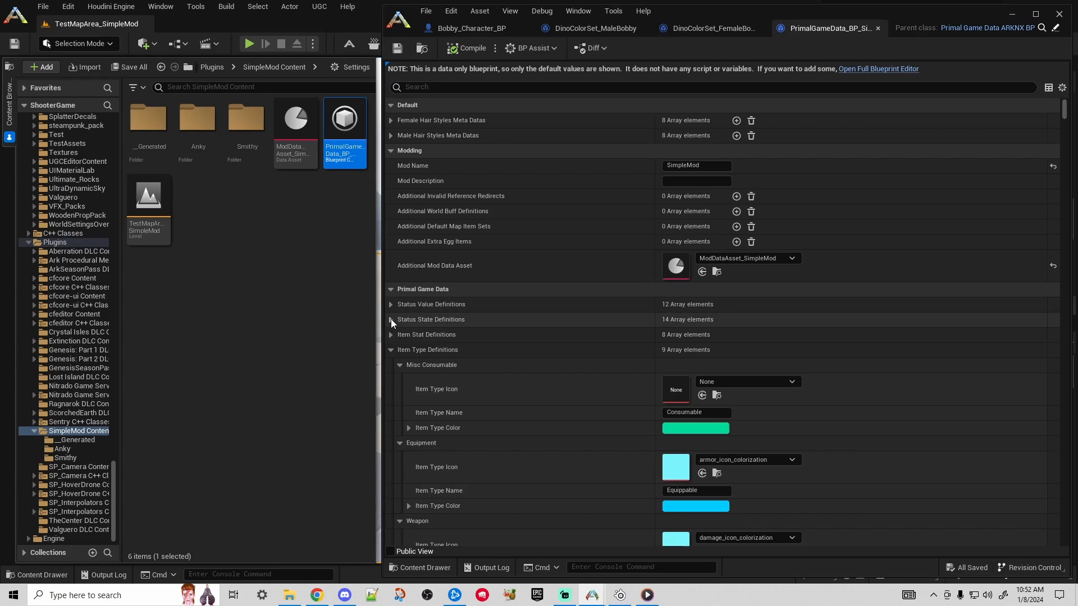
pyautogui.click(390, 349)
pyautogui.click(391, 367)
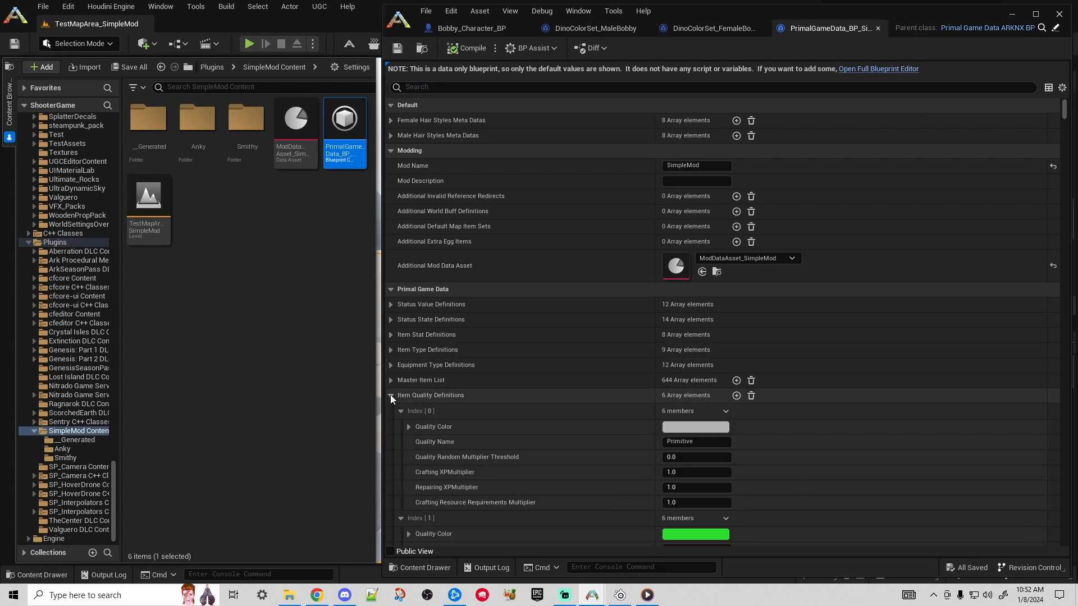
pyautogui.click(390, 396)
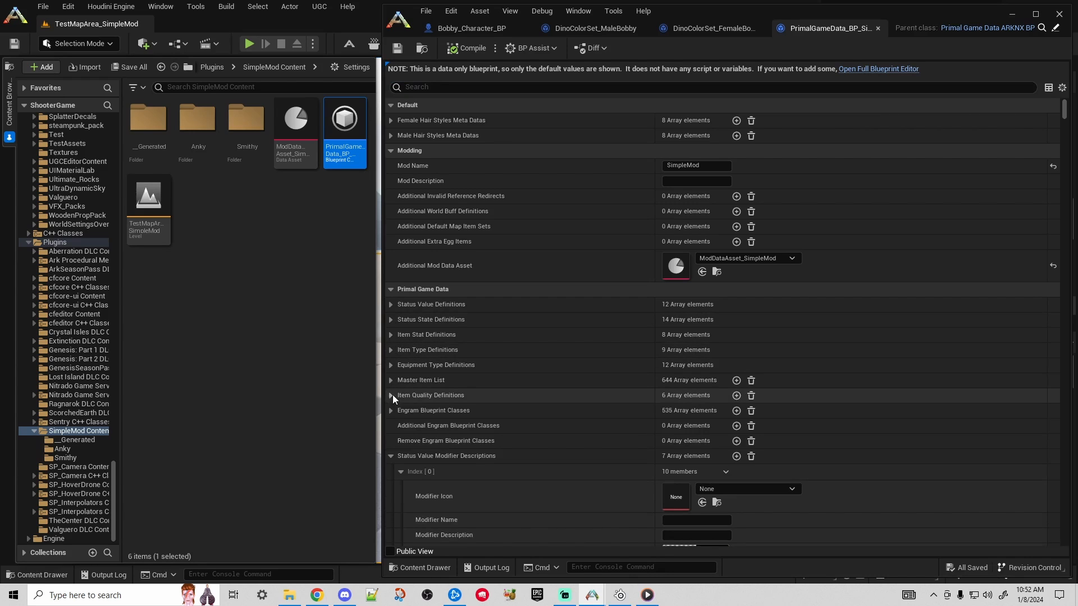
pyautogui.click(391, 455)
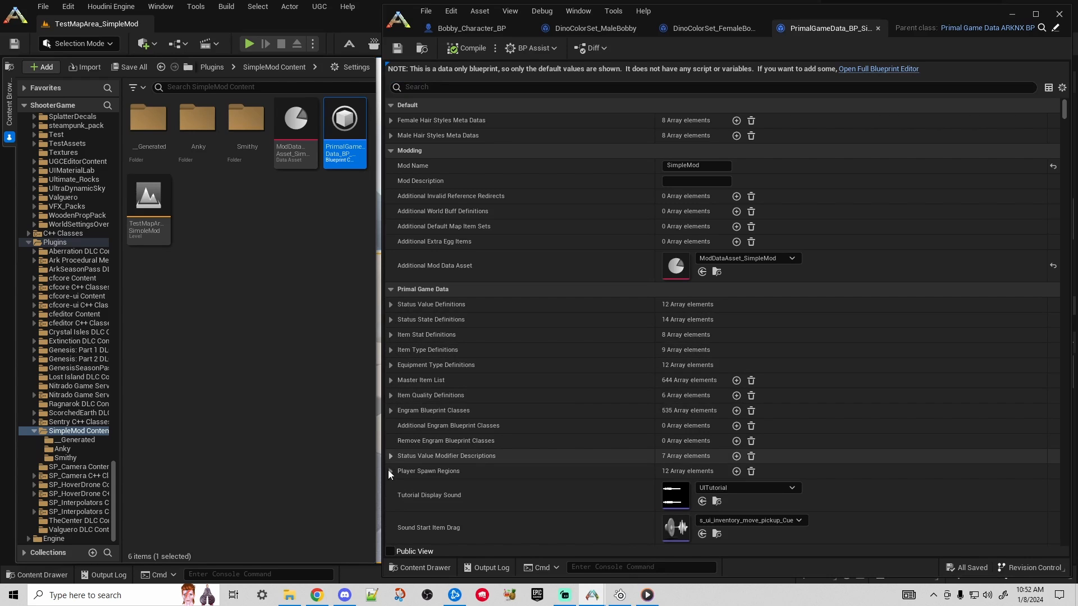
# - Collapse the Primal Game Data category and look through the remaining property categories for color settings
pyautogui.click(391, 290)
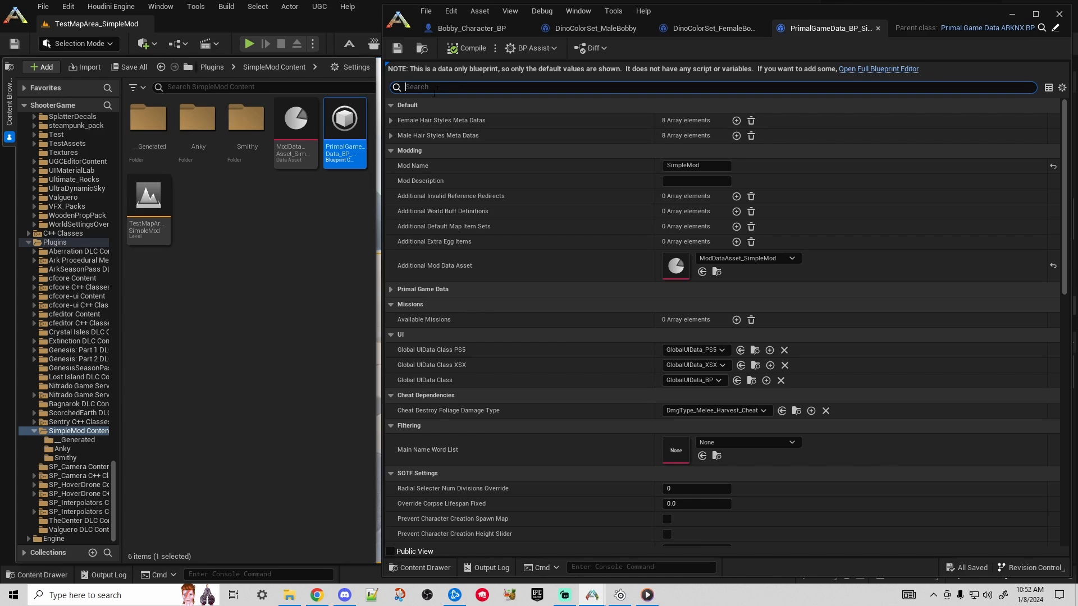
pyautogui.scroll(-3, 1062, 169)
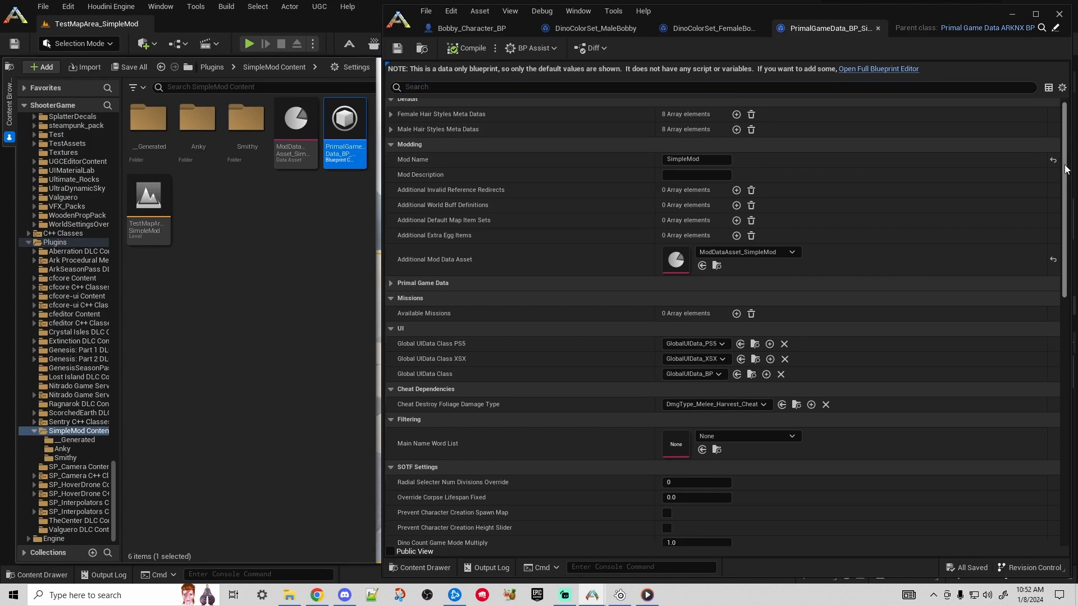
pyautogui.scroll(-9, 1063, 213)
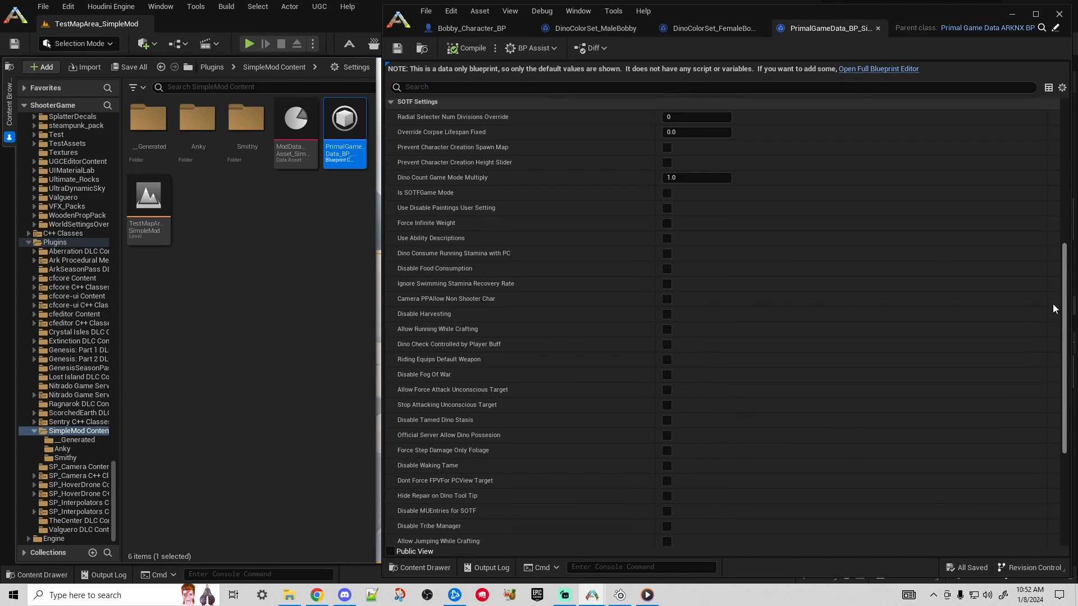
pyautogui.scroll(4, 1055, 383)
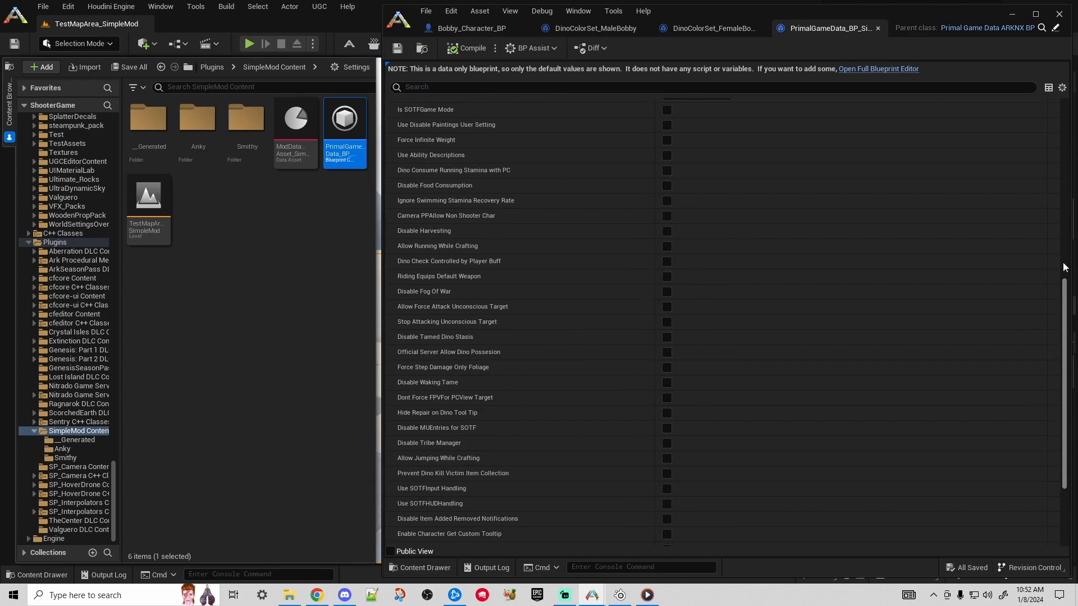
pyautogui.scroll(5, 1062, 247)
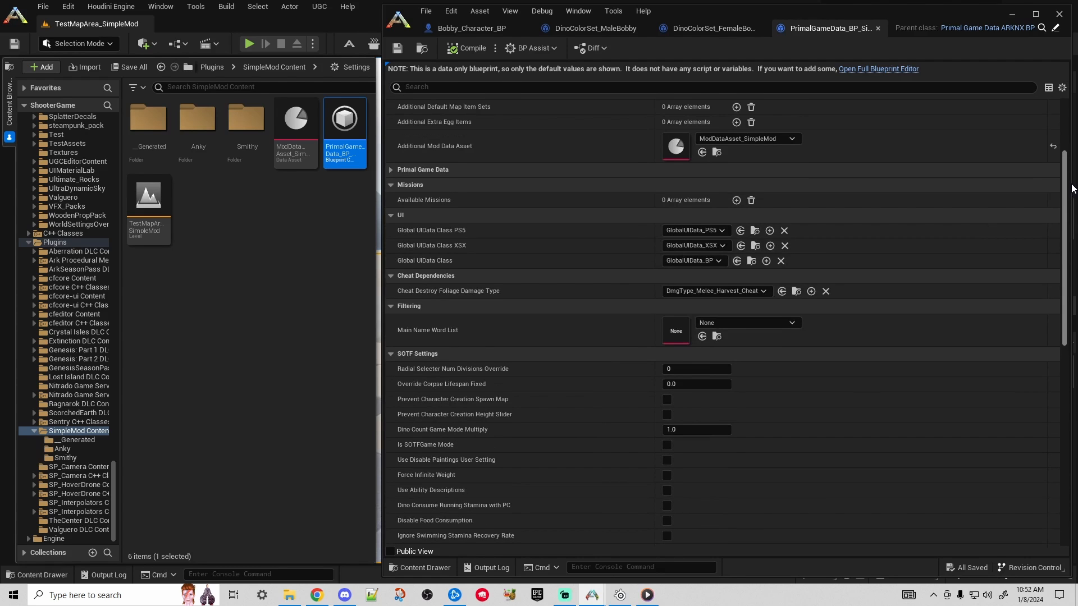
# - Expand Primal Game Data again, look through it for the Color Definitions array, and collapse the Dino Entries list
pyautogui.click(390, 176)
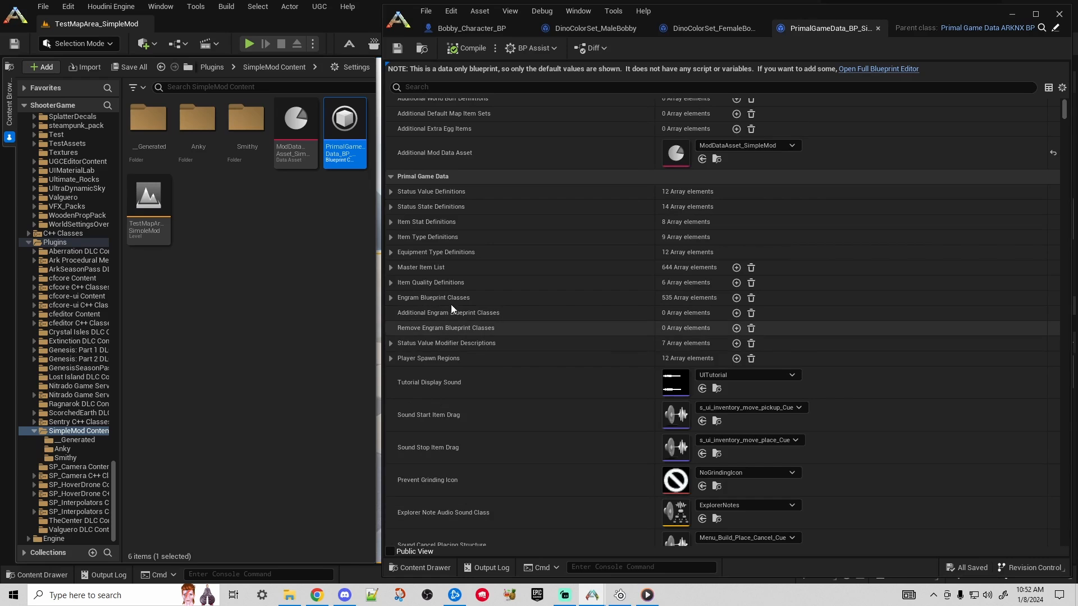
pyautogui.scroll(-8, 446, 317)
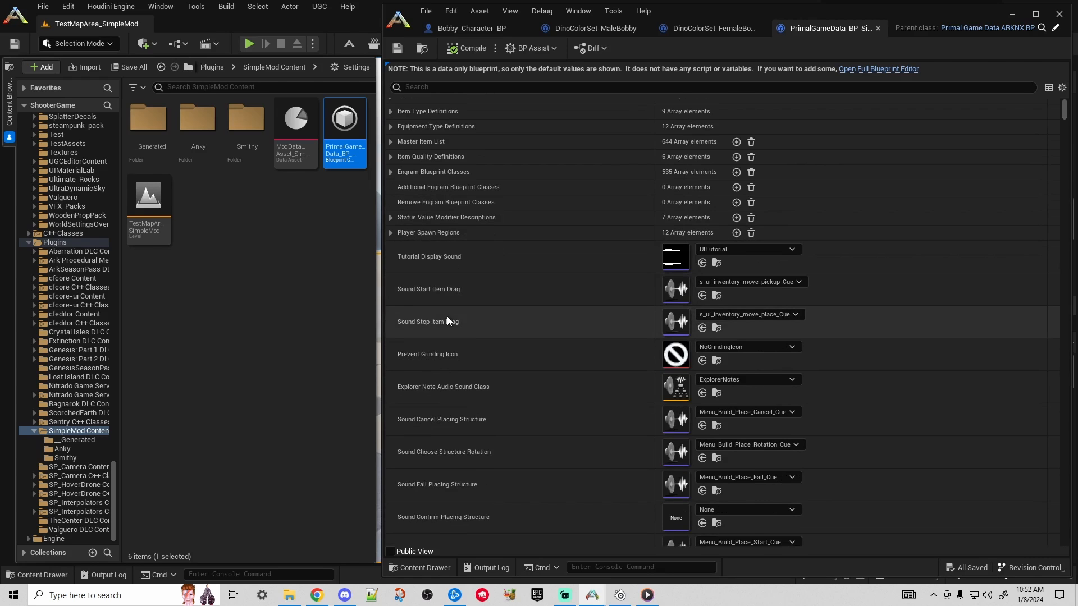
pyautogui.scroll(-10, 451, 315)
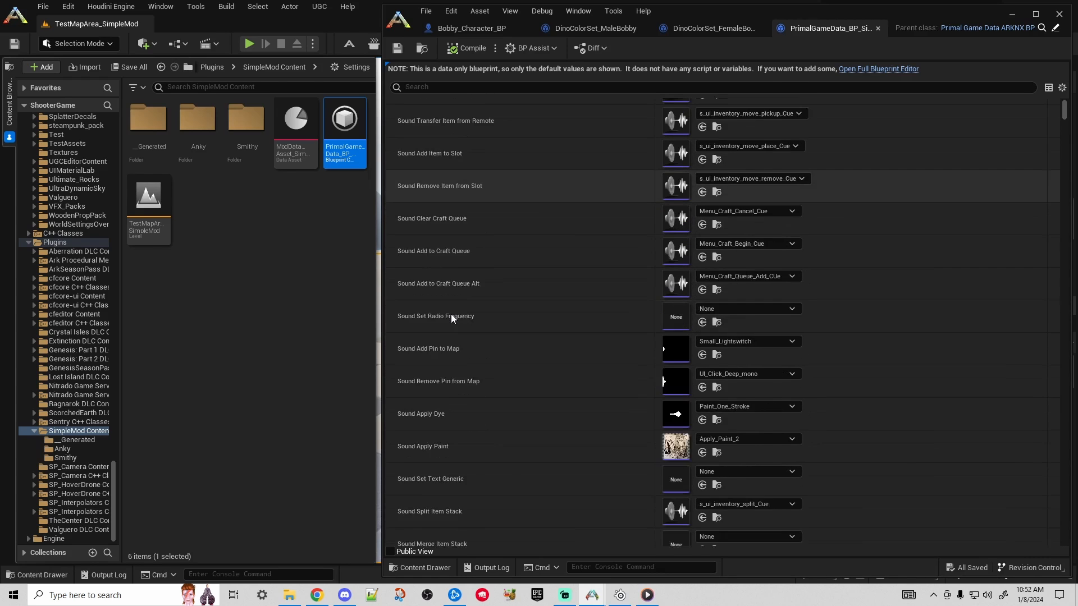
pyautogui.scroll(-3, 449, 312)
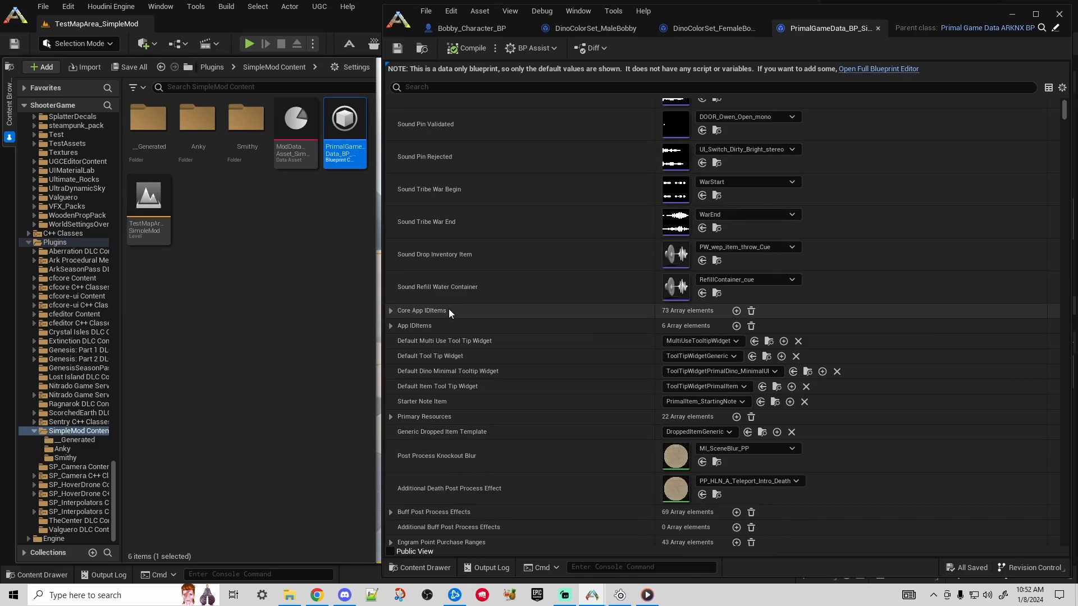
pyautogui.scroll(-2, 449, 308)
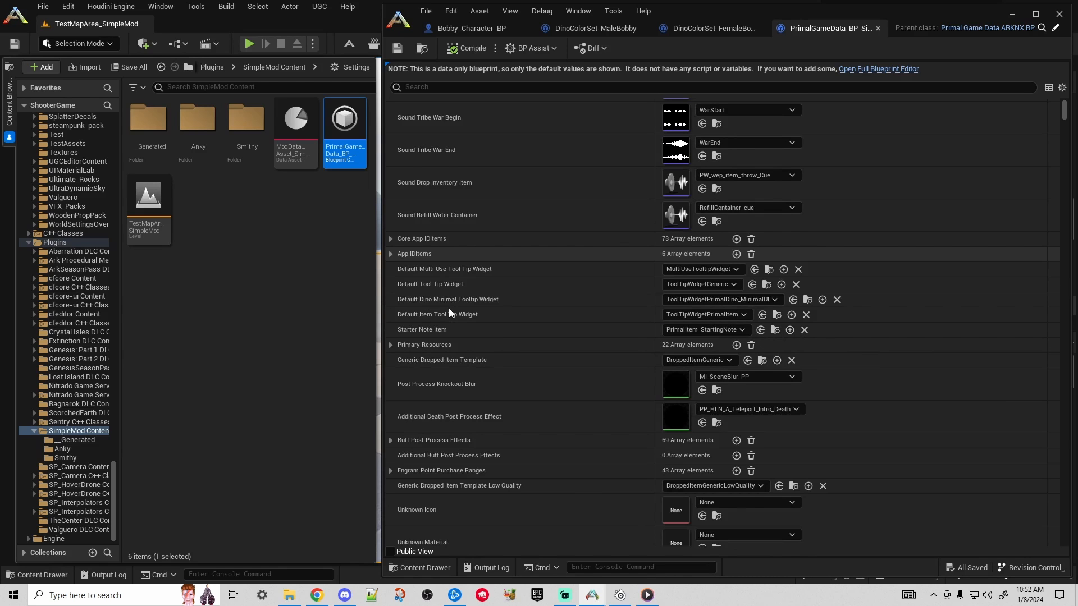
pyautogui.scroll(-13, 449, 308)
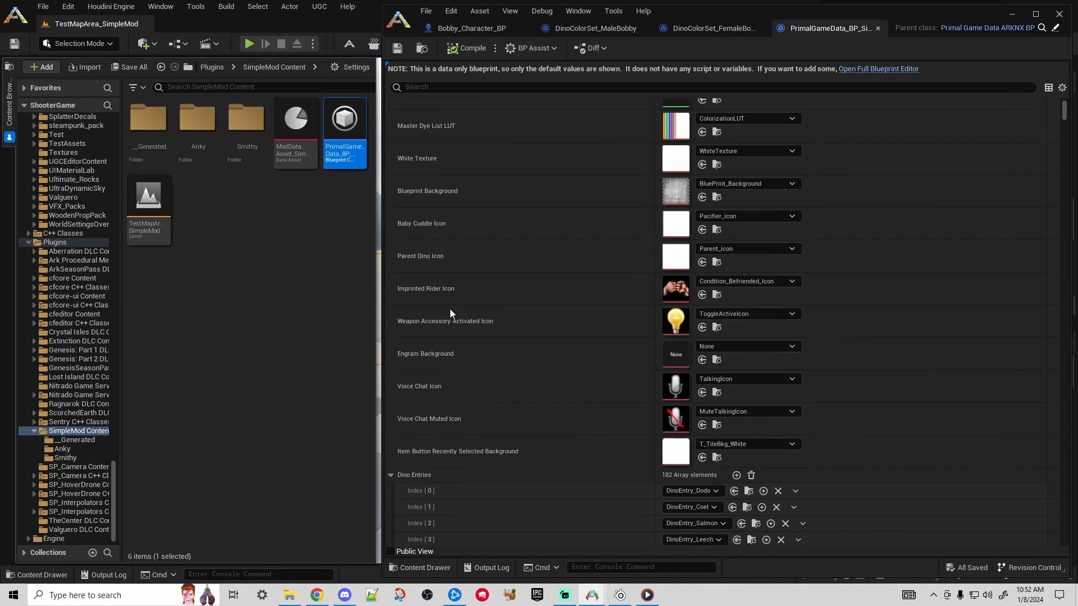
pyautogui.scroll(-4, 450, 313)
pyautogui.scroll(-4, 450, 308)
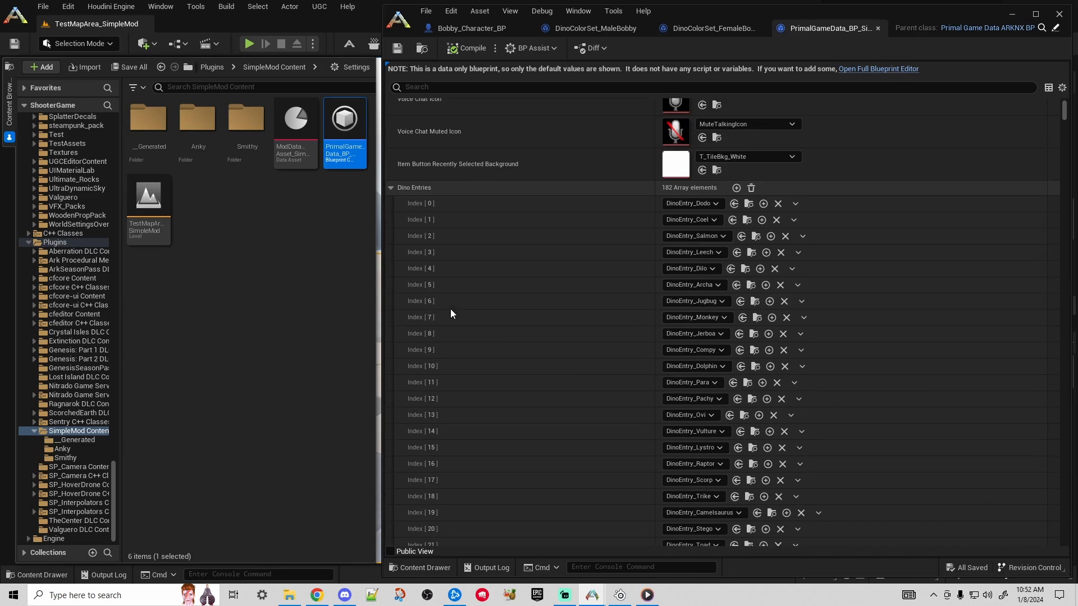
pyautogui.click(391, 188)
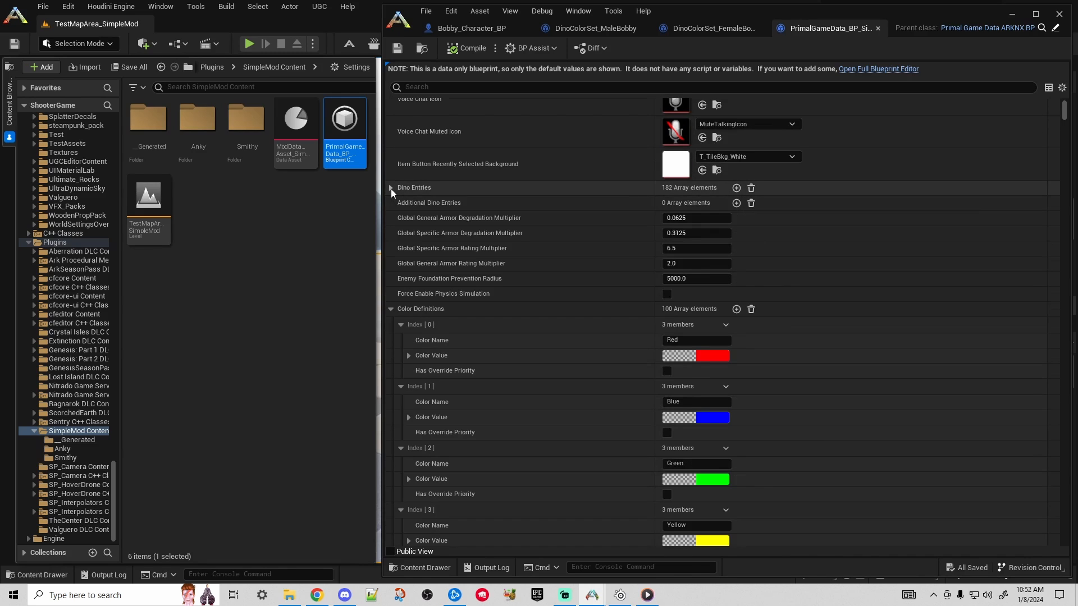
pyautogui.scroll(-2, 522, 298)
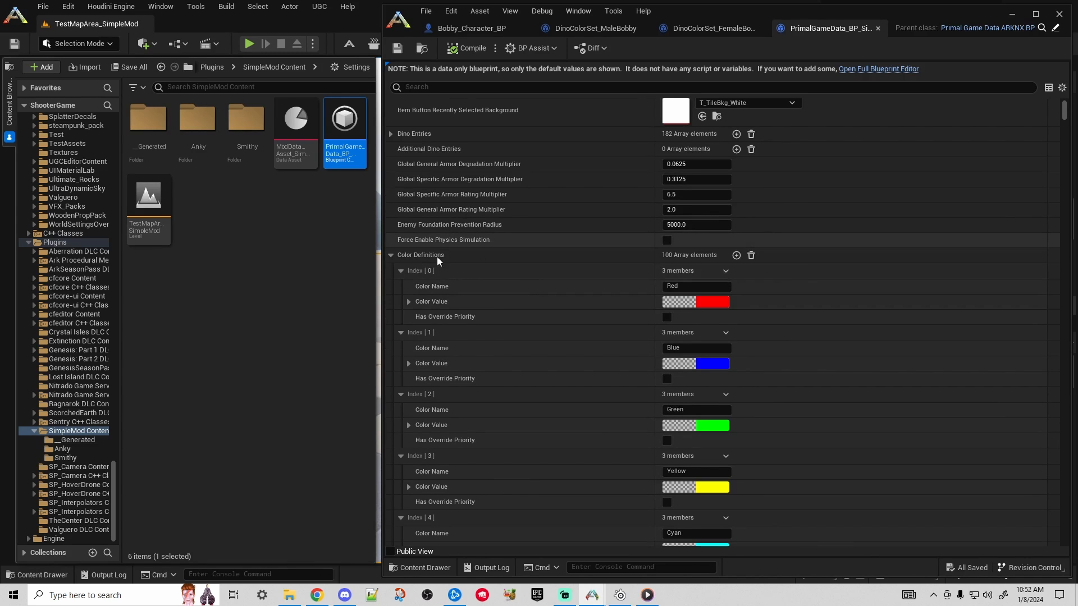
# - Filter the properties for "Color Def" and go to the first entry of Color Definitions
pyautogui.click(430, 88)
pyautogui.write('Color D')
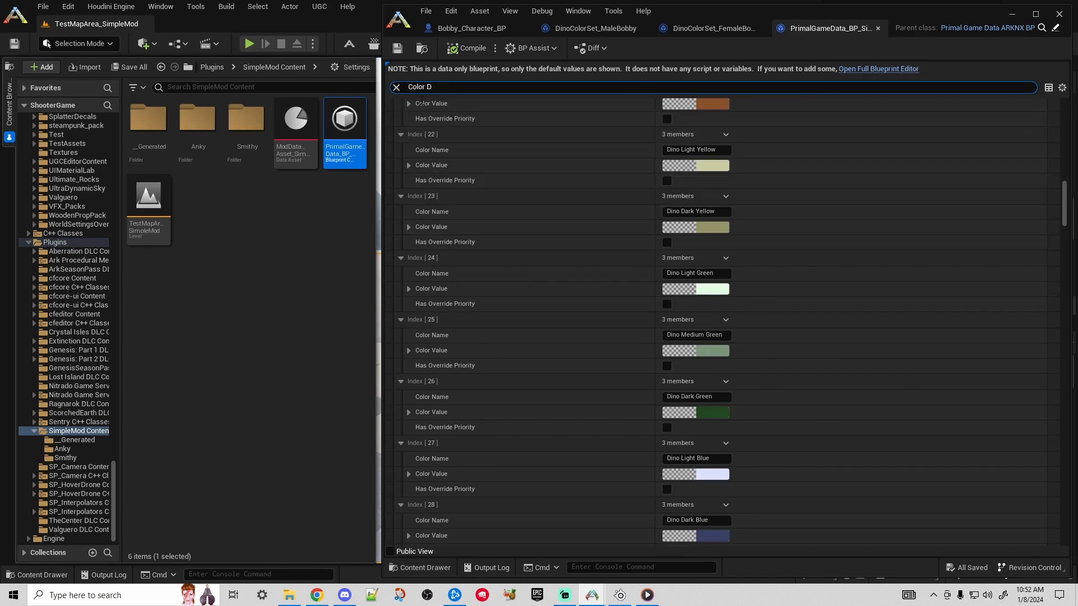
pyautogui.write('ef')
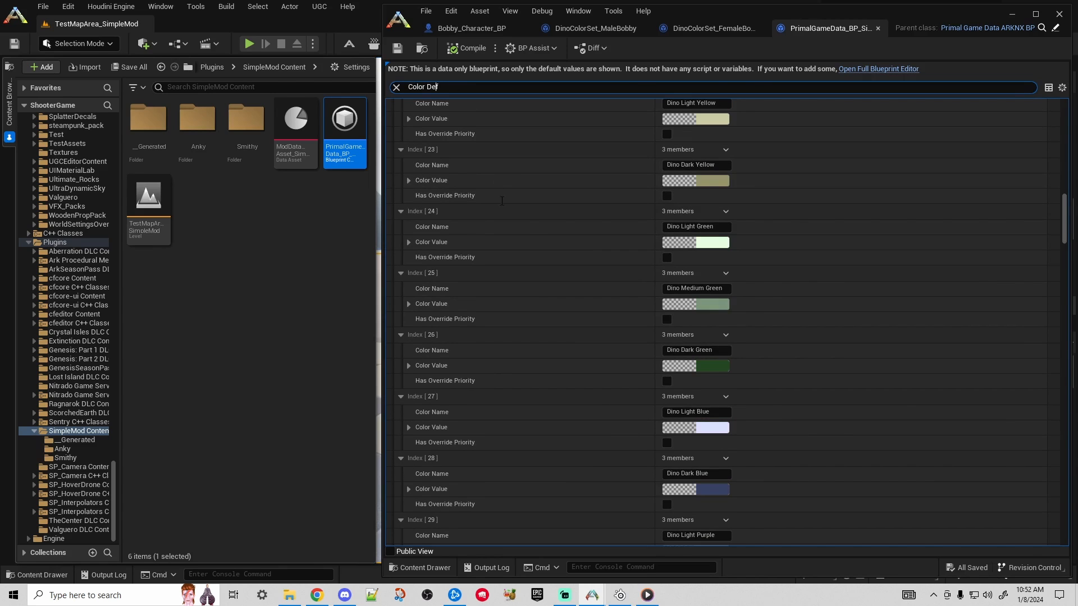
pyautogui.scroll(5, 541, 241)
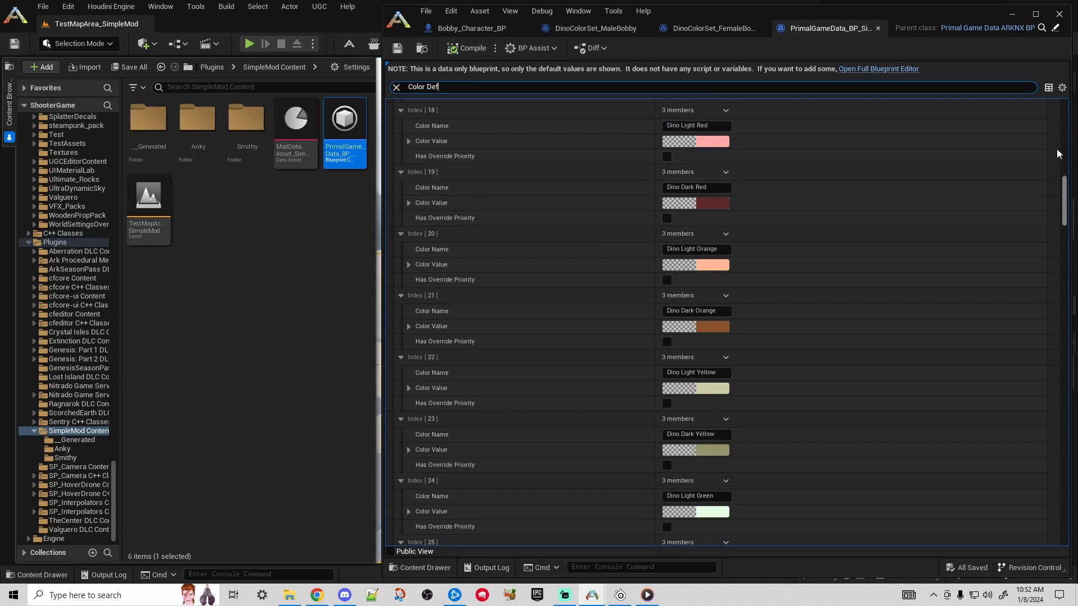
pyautogui.scroll(20, 1059, 153)
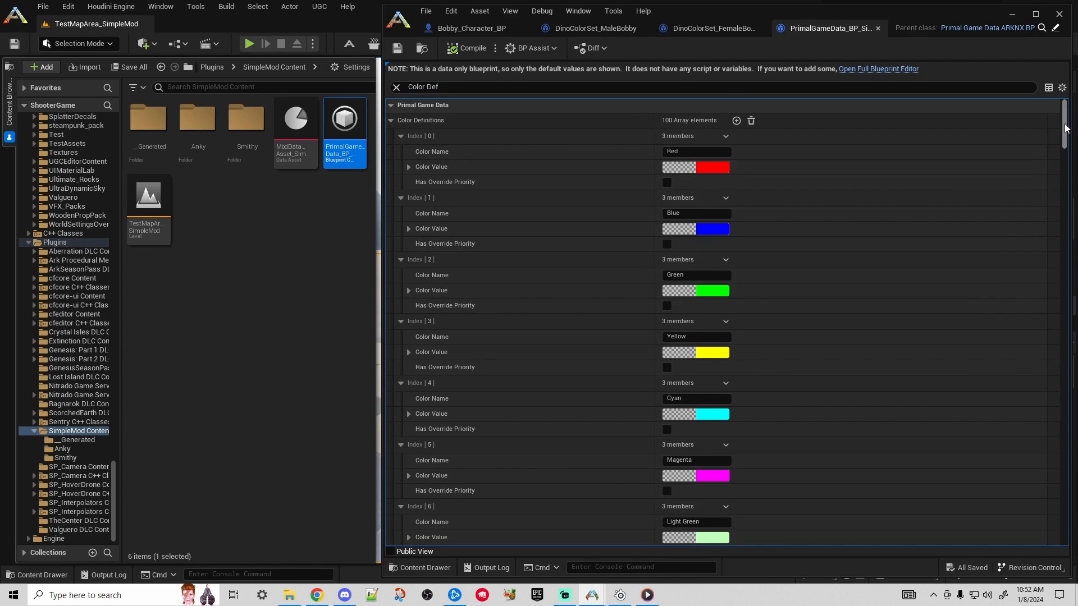
# - Examine the color names and swatches throughout Color Definitions, including the name of the Dino Deep Blue entry
pyautogui.scroll(-6, 1067, 128)
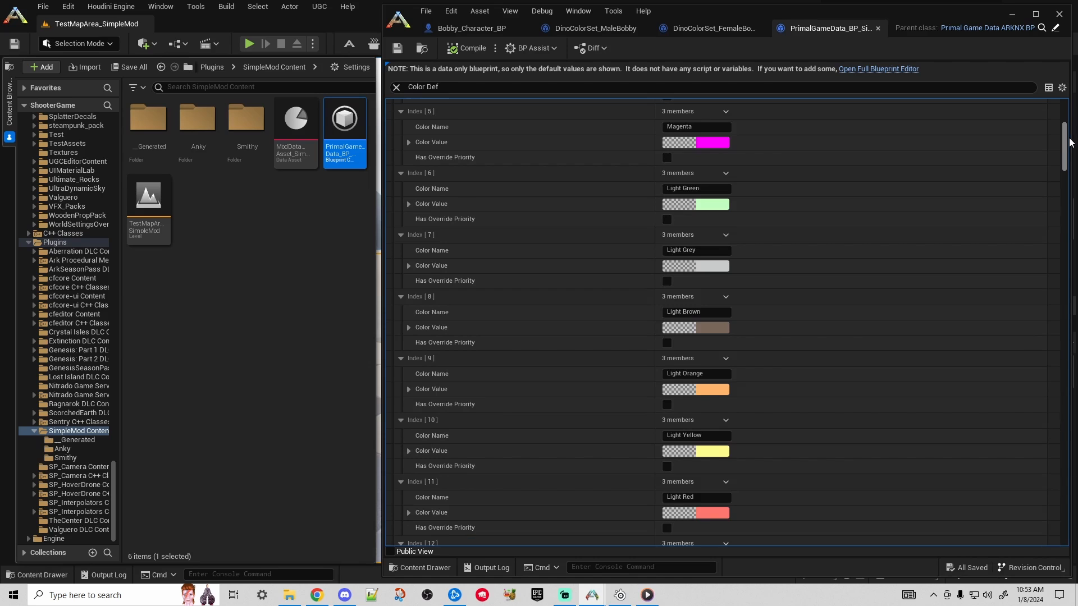
pyautogui.moveTo(1071, 143); pyautogui.dragTo(1059, 539)
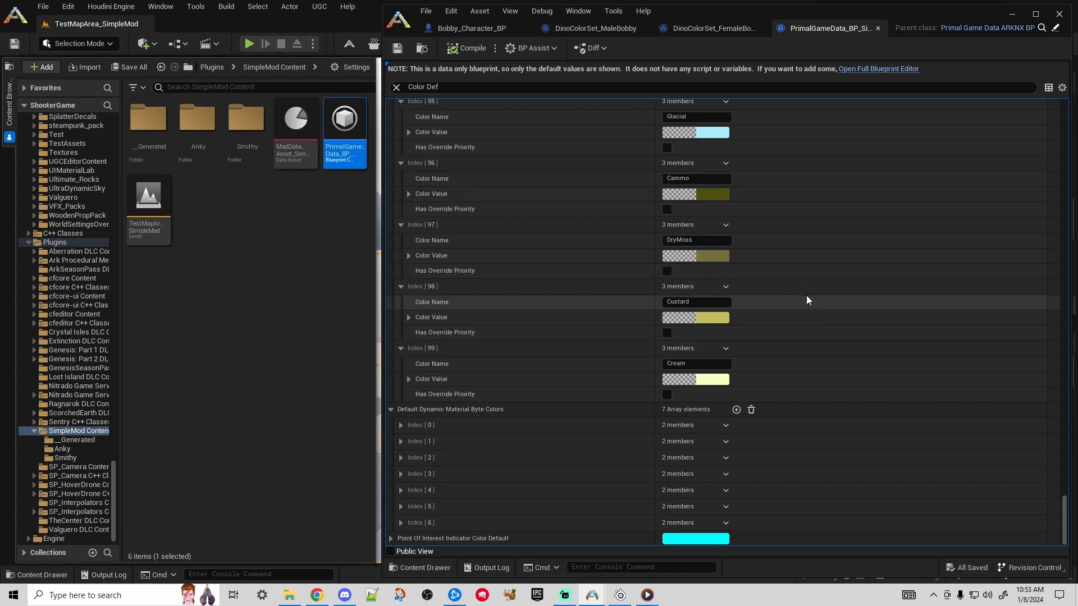
pyautogui.scroll(3, 809, 297)
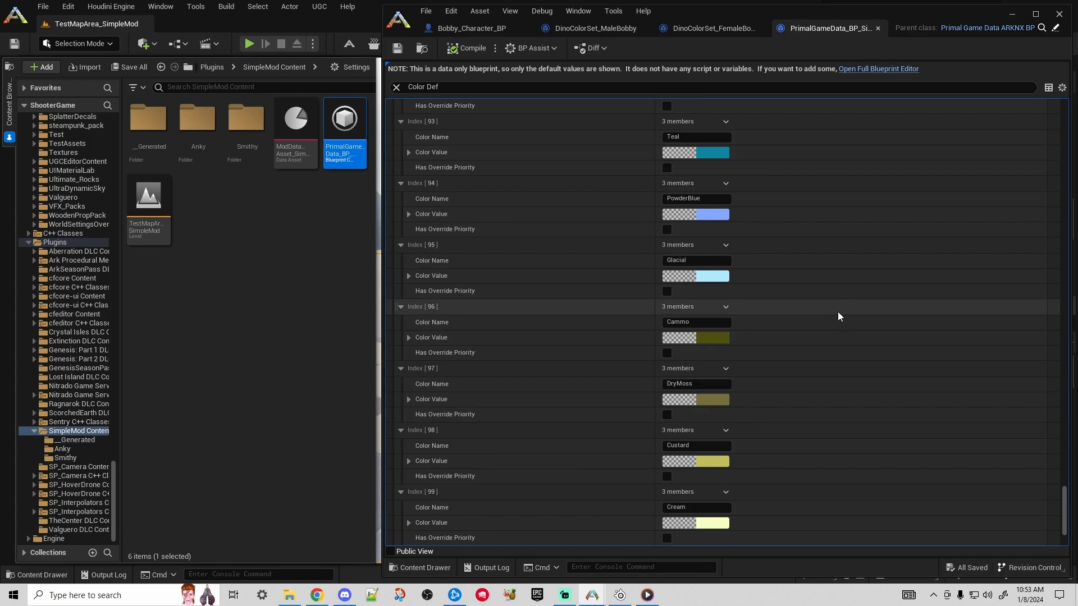
pyautogui.scroll(2, 836, 312)
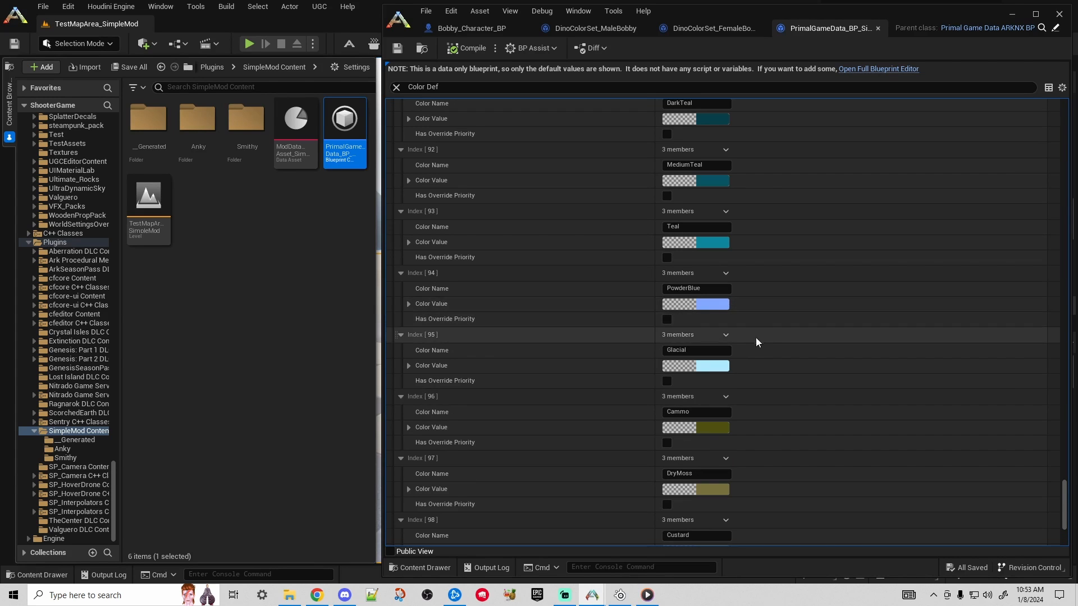
pyautogui.scroll(5, 853, 342)
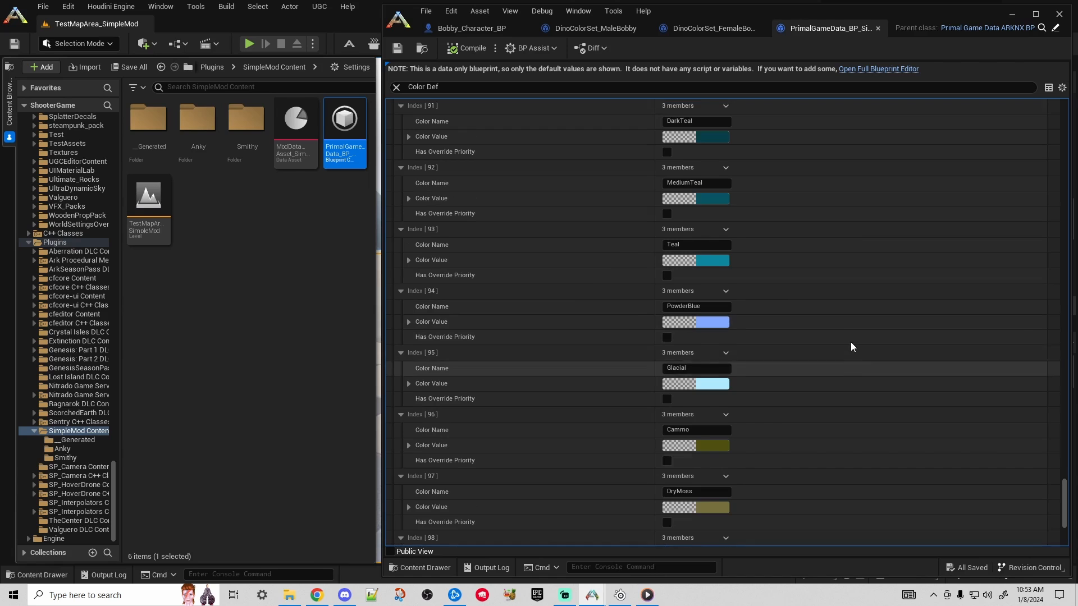
pyautogui.scroll(7, 850, 342)
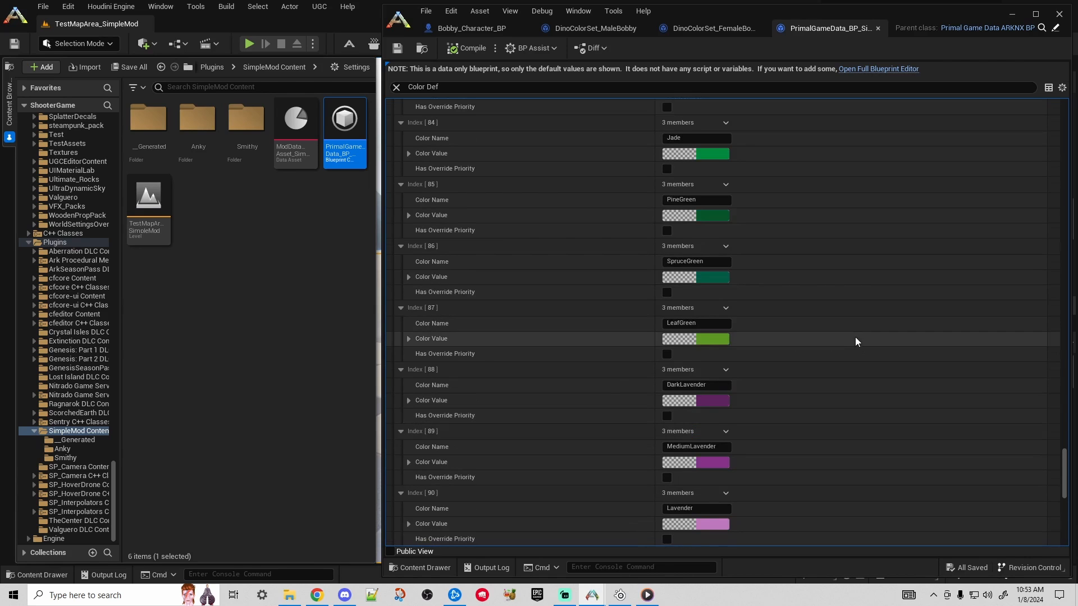
pyautogui.scroll(8, 853, 339)
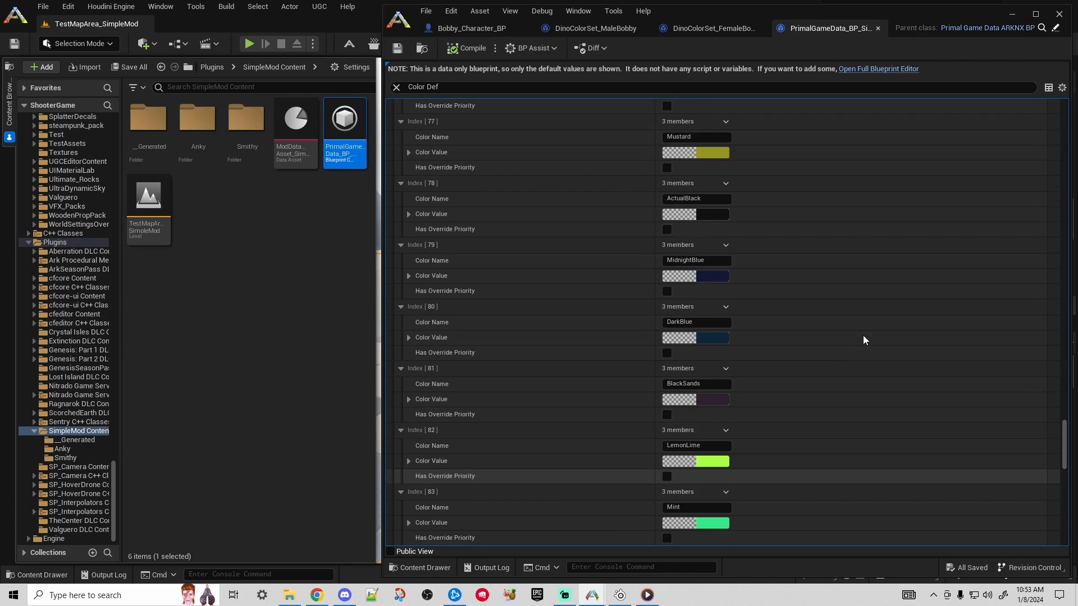
pyautogui.scroll(8, 864, 336)
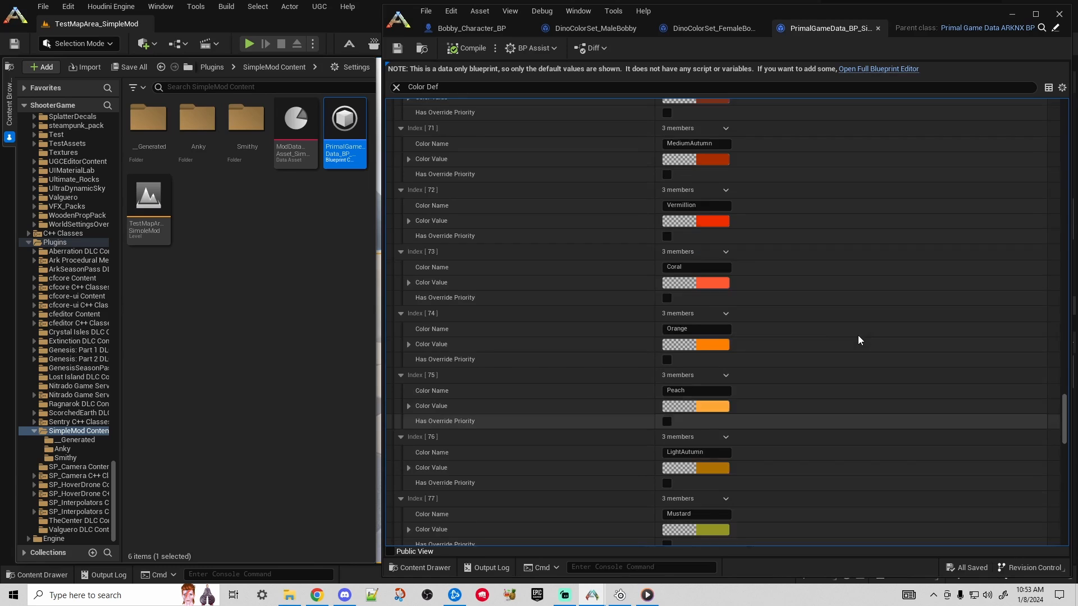
pyautogui.scroll(8, 848, 334)
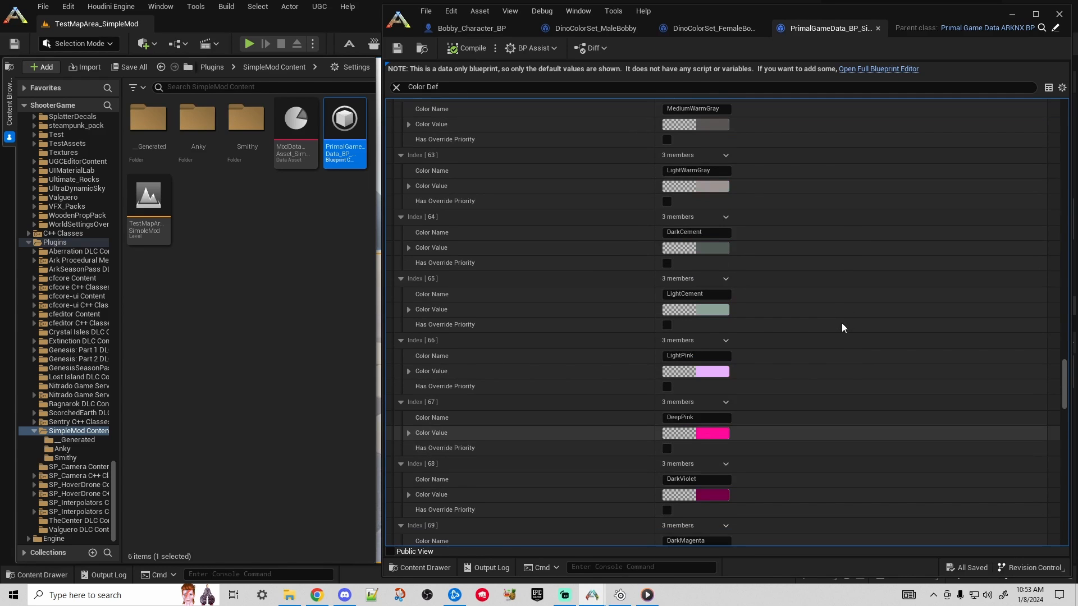
pyautogui.scroll(3, 834, 328)
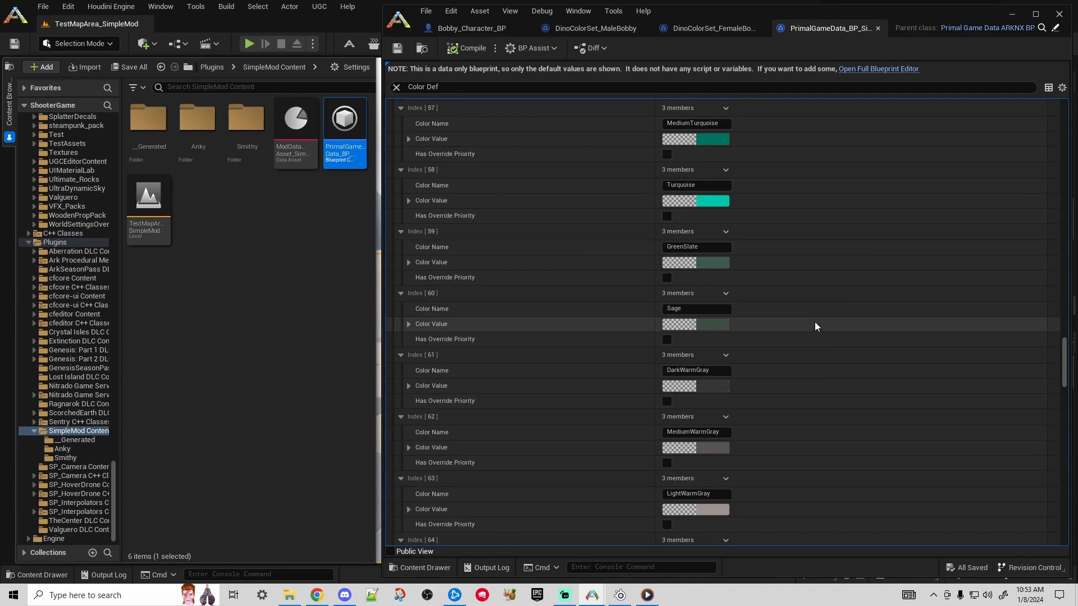
pyautogui.scroll(3, 817, 270)
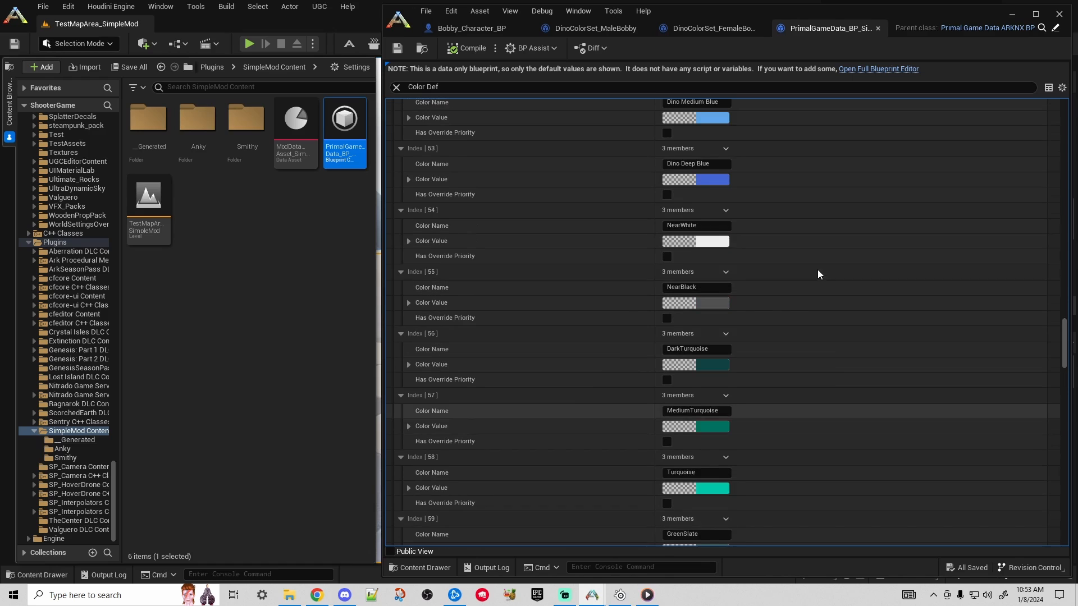
pyautogui.scroll(2, 823, 278)
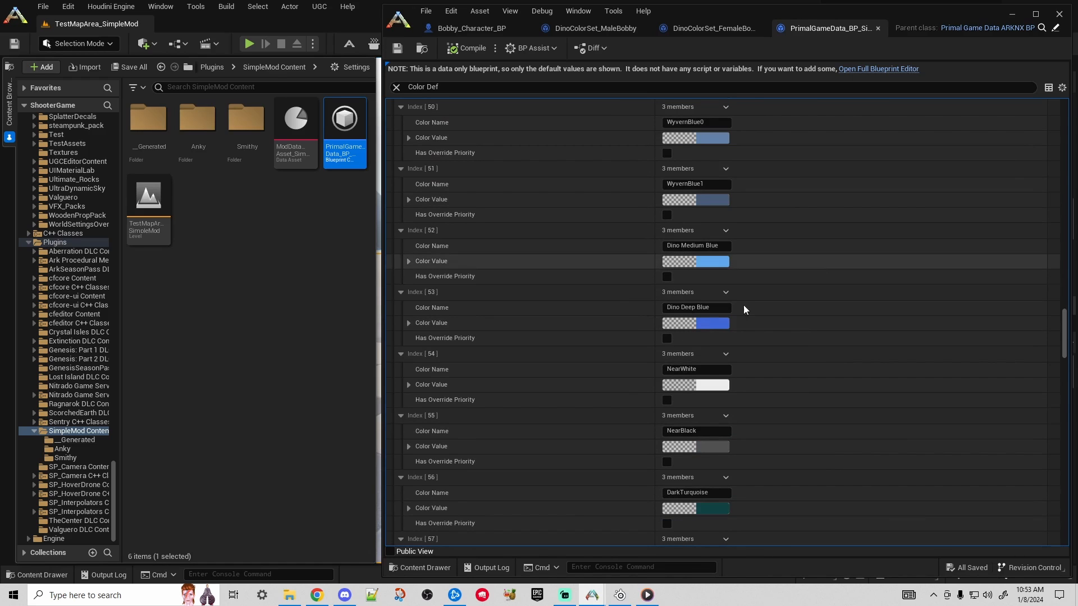
pyautogui.click(667, 307)
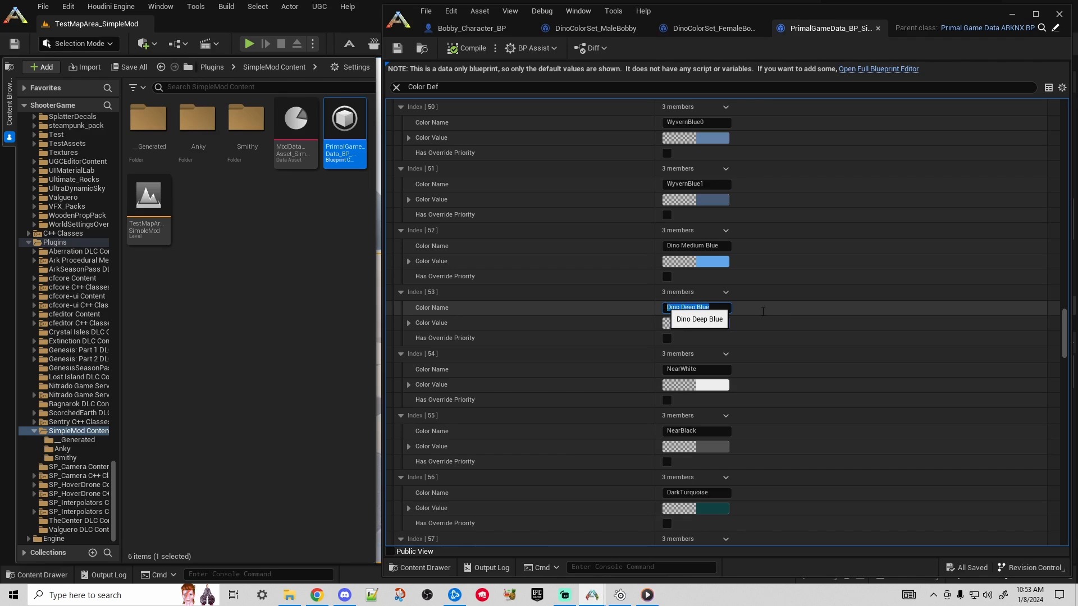
pyautogui.click(803, 311)
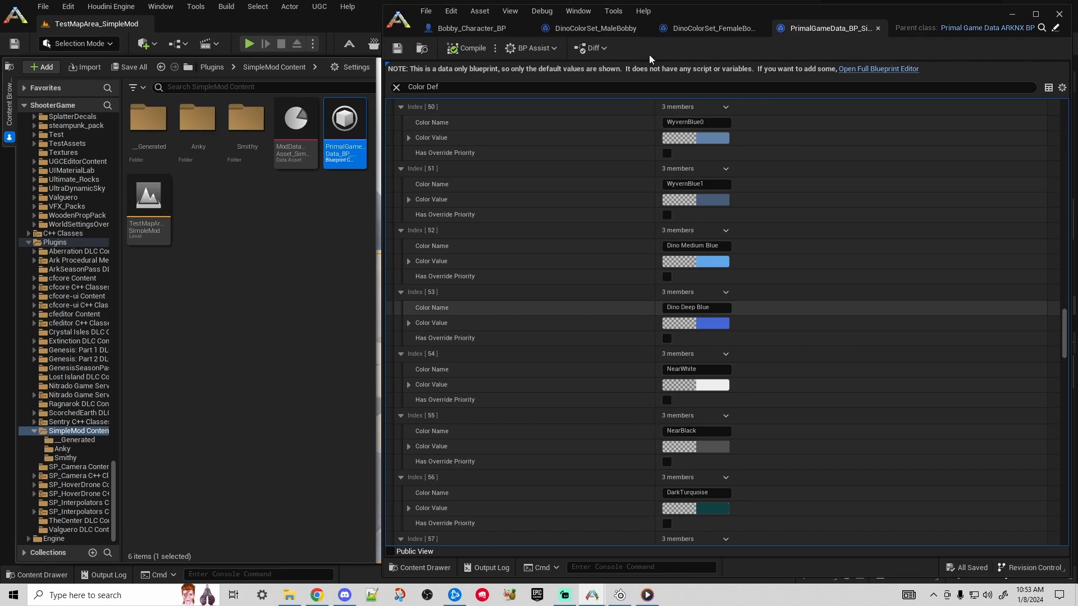
# - Move PrimalGameData_BP_SimpleMod ahead of the other open assets and inspect the name of the DragonFire color definition
pyautogui.moveTo(825, 28); pyautogui.dragTo(476, 28)
pyautogui.scroll(3, 753, 224)
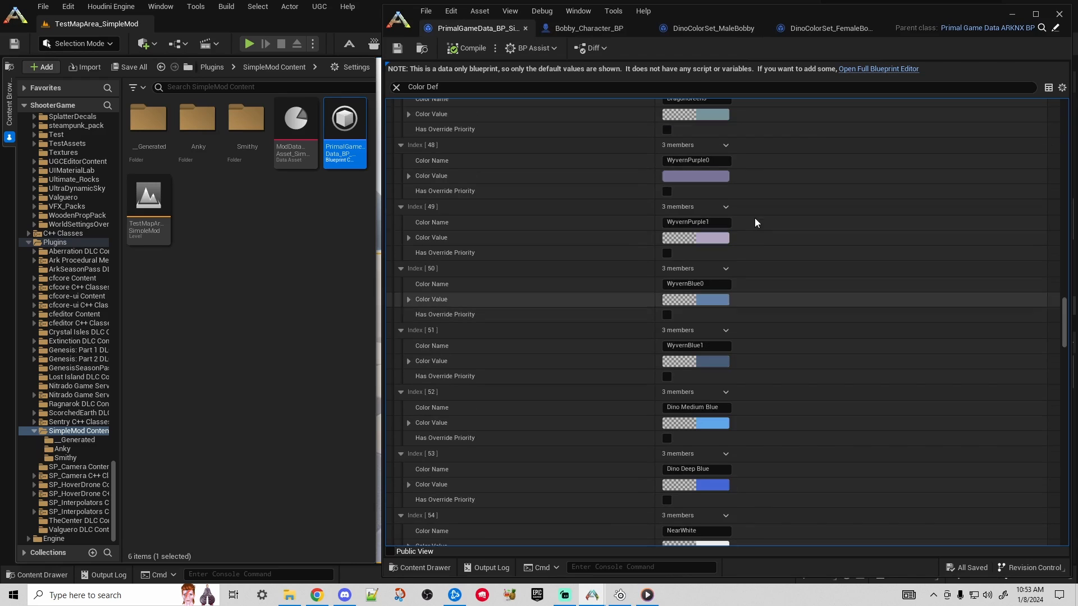
pyautogui.scroll(8, 768, 188)
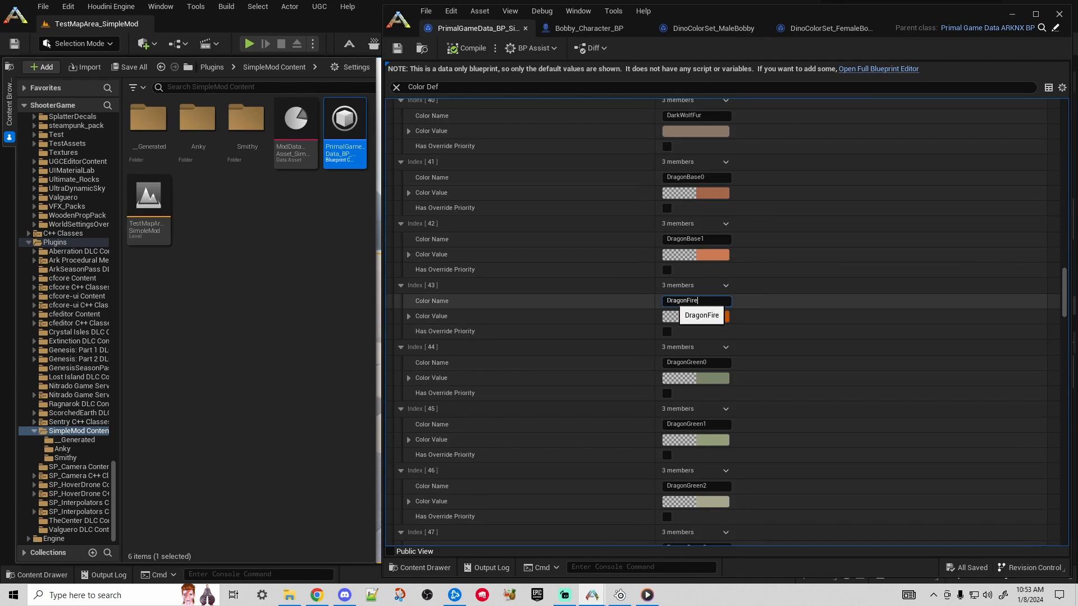
pyautogui.click(666, 302)
pyautogui.click(790, 303)
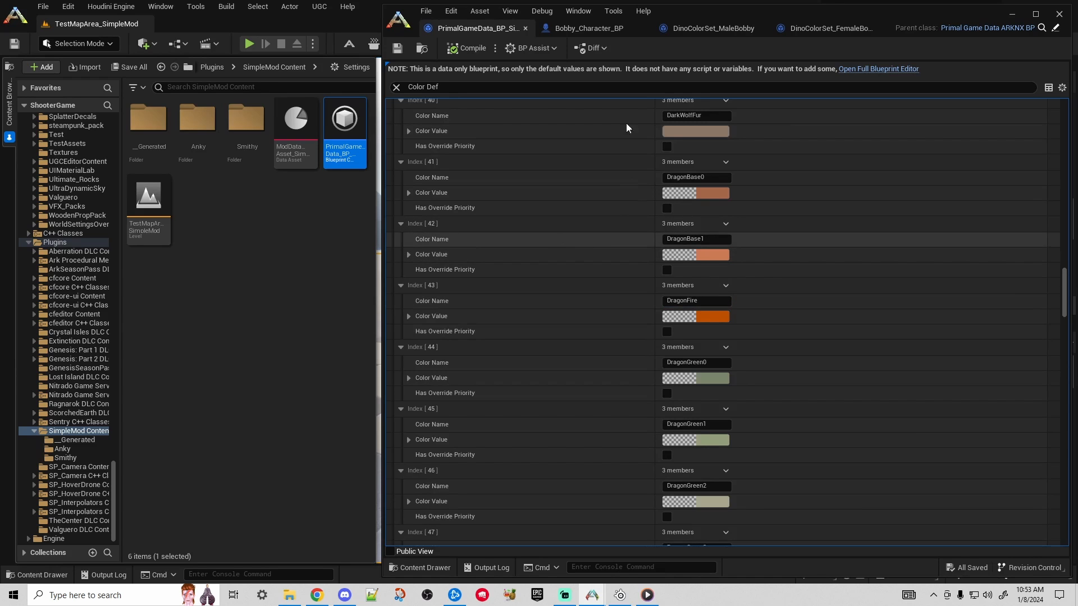
# - Clear the Color Entry Names of all six regions in DinoColorSet_MaleBobby, from shell to body
pyautogui.click(708, 29)
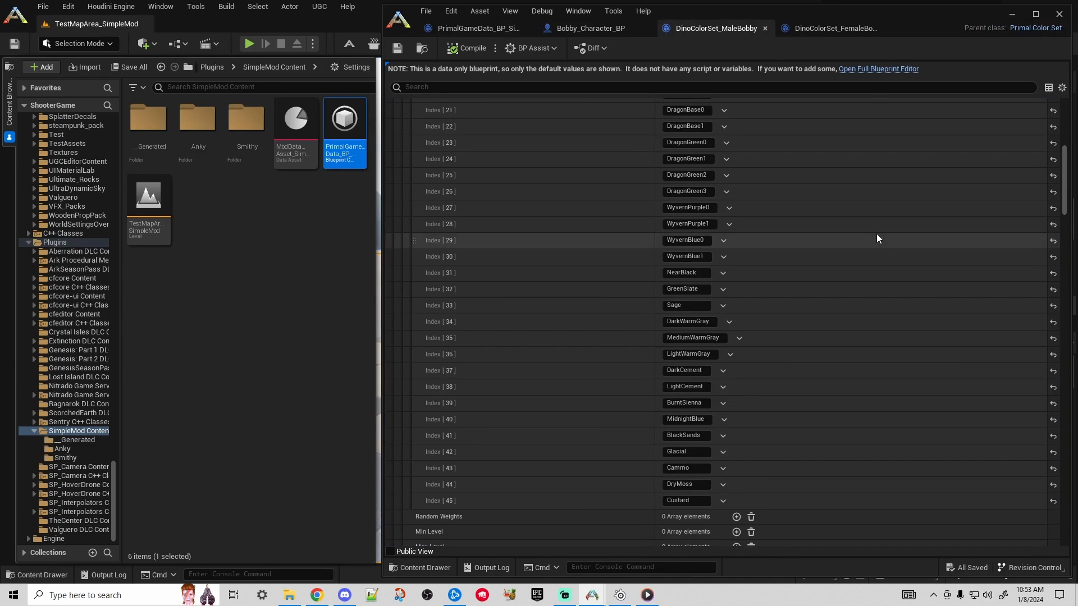
pyautogui.scroll(5, 857, 225)
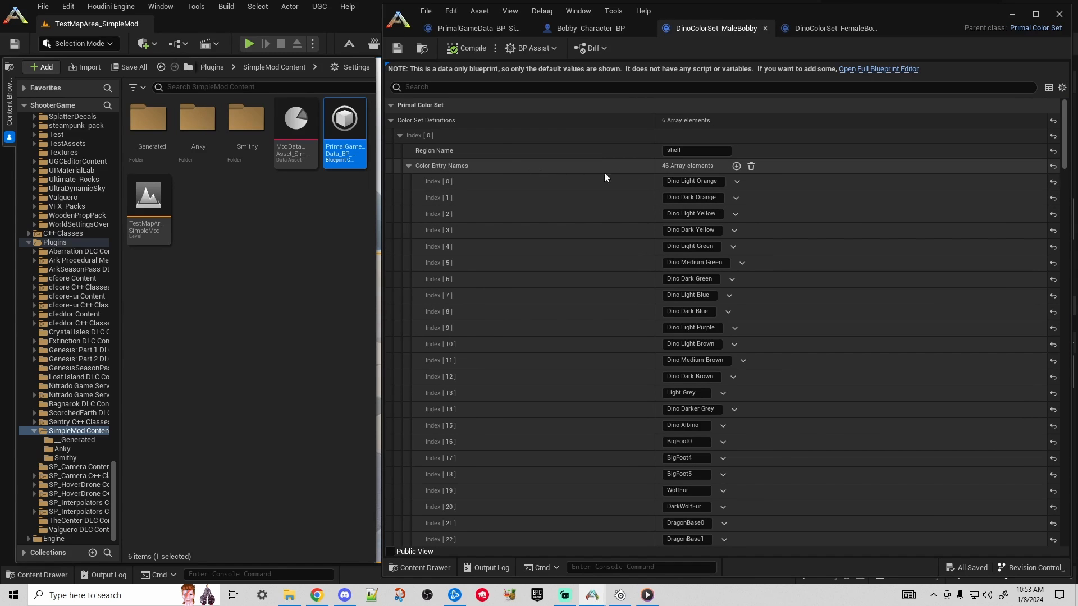
pyautogui.click(752, 167)
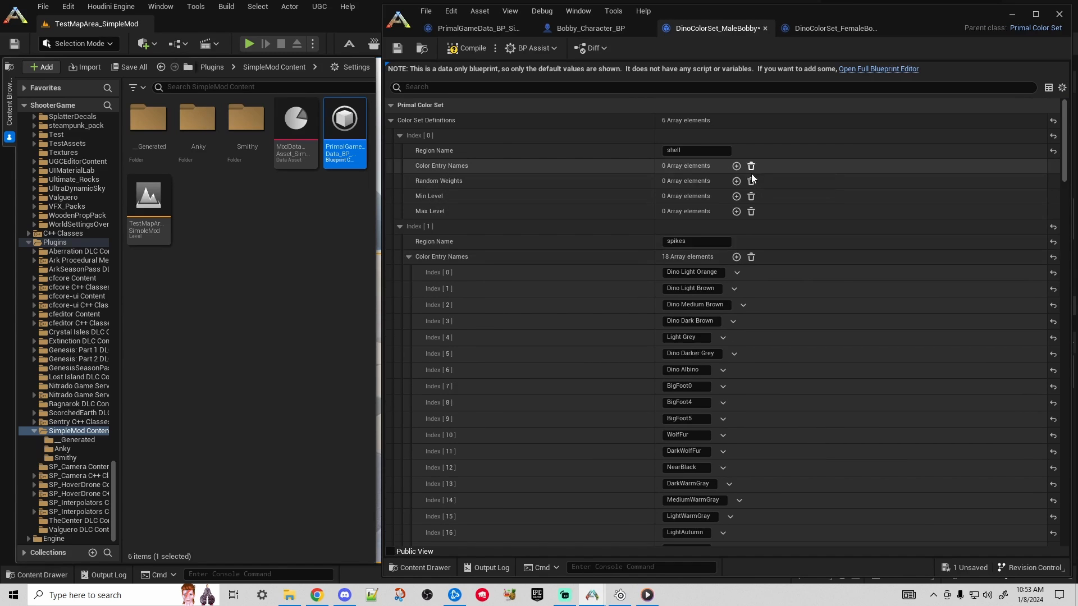
pyautogui.click(751, 256)
pyautogui.click(752, 348)
pyautogui.click(751, 438)
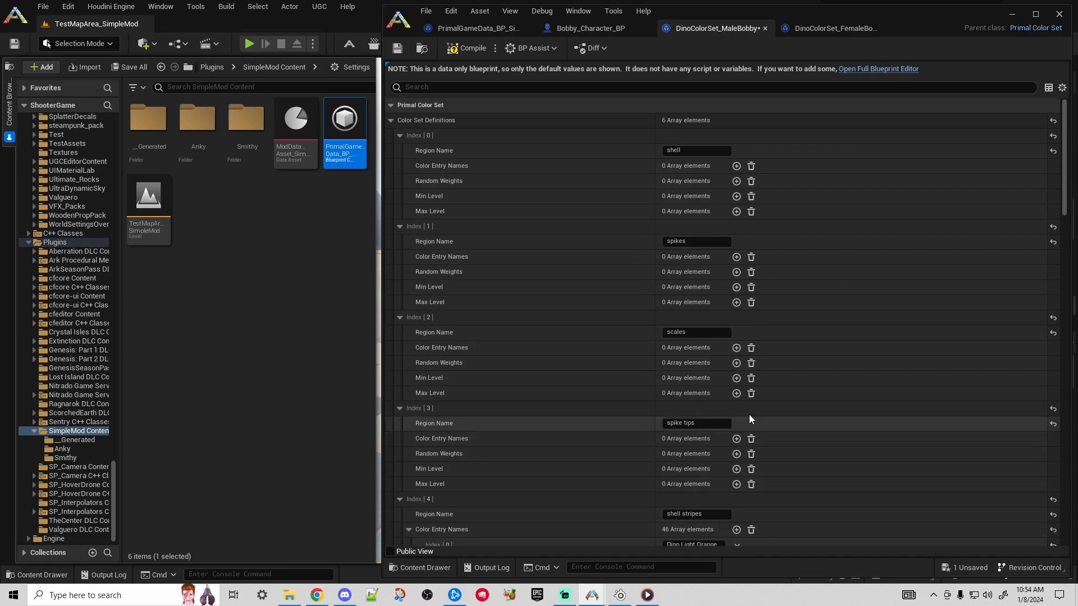
pyautogui.scroll(-3, 750, 415)
pyautogui.click(751, 404)
pyautogui.scroll(-1, 759, 414)
pyautogui.click(751, 406)
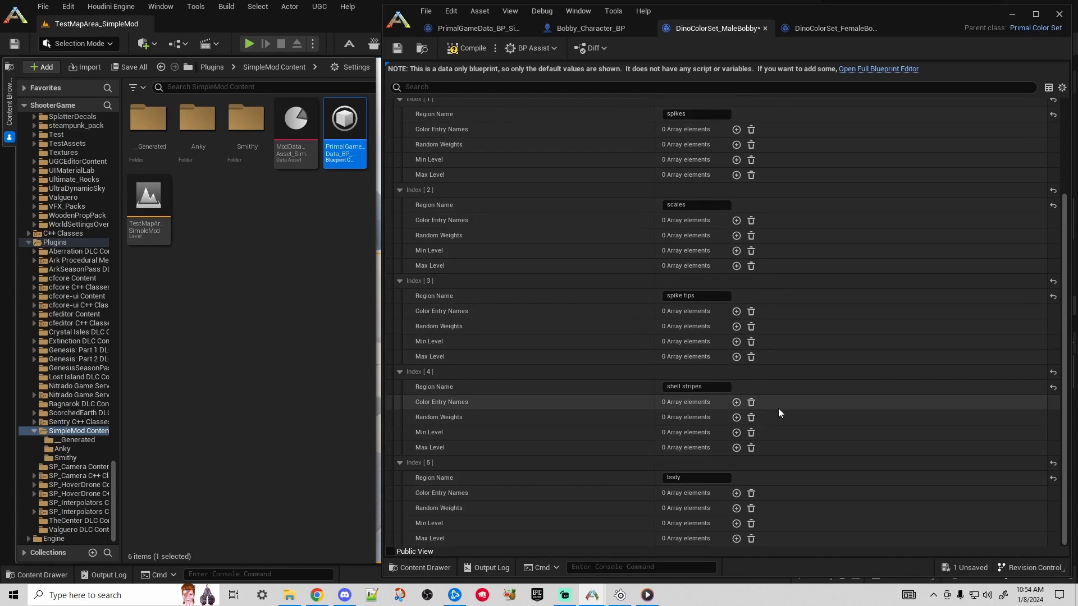
# - Add one DragonFire entry to the Color Entry Names of the male set's shell and spikes regions
pyautogui.scroll(3, 634, 340)
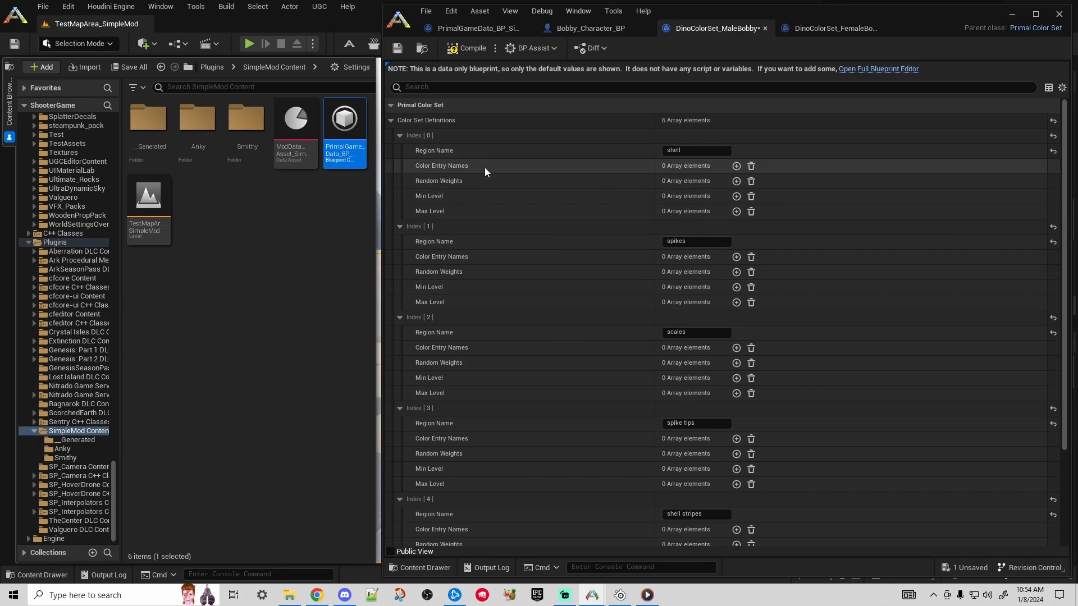
pyautogui.click(736, 167)
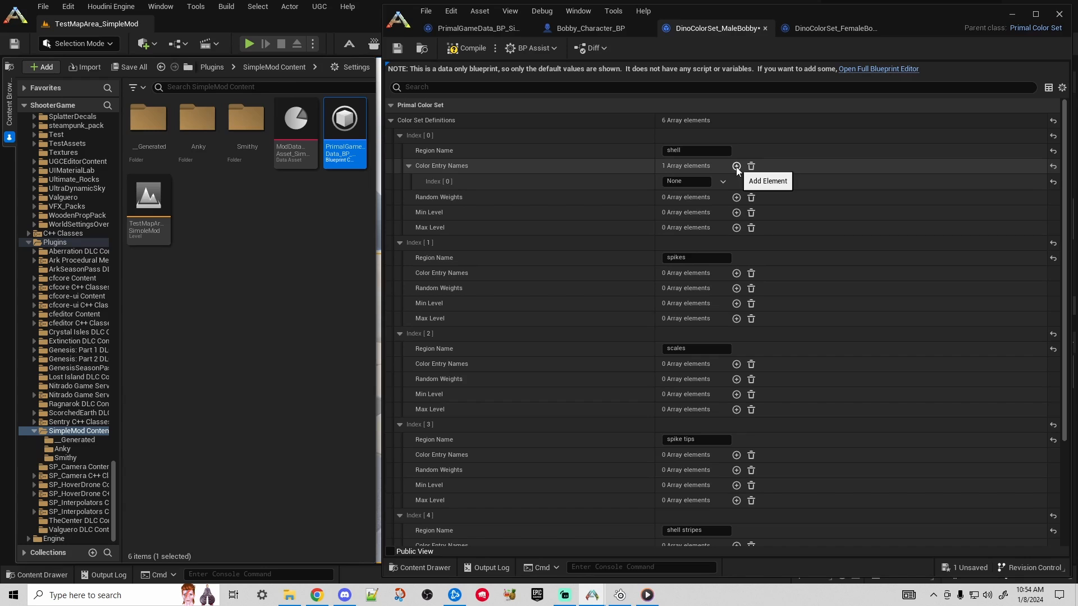
pyautogui.click(694, 181)
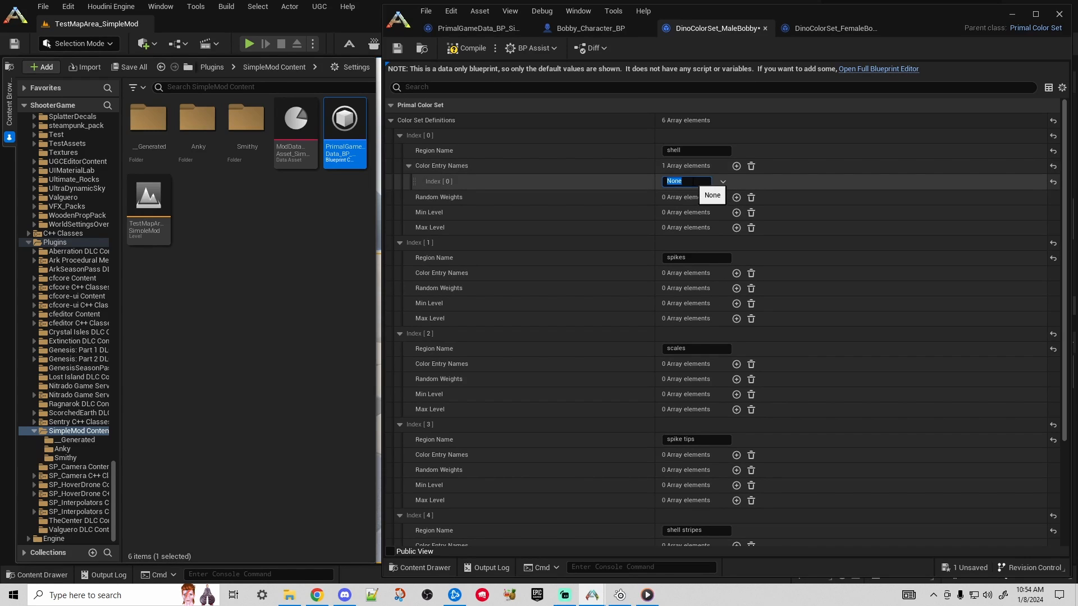
pyautogui.write('DragonFire')
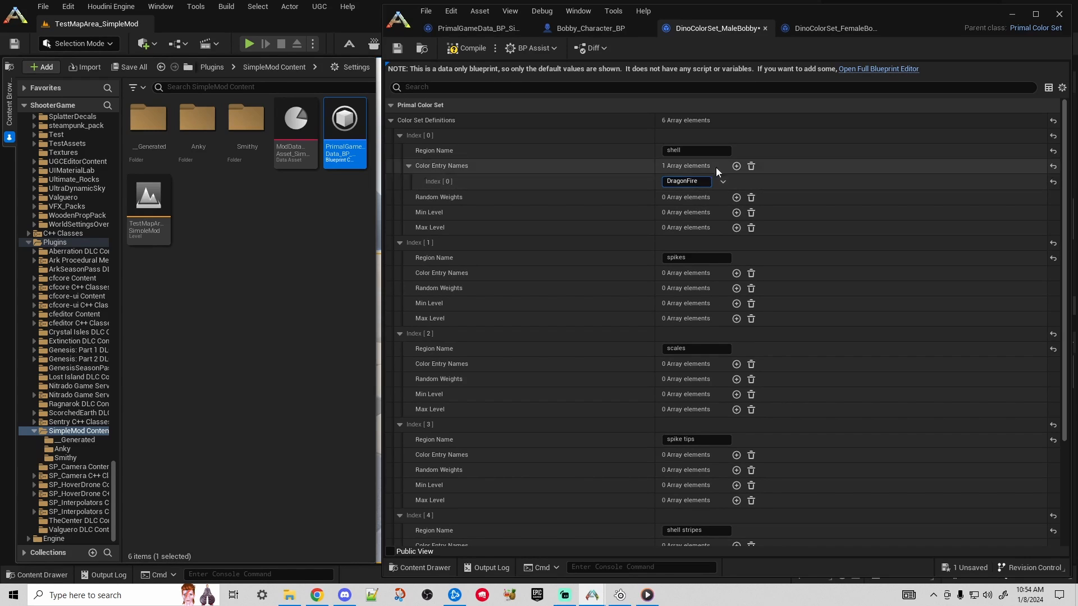
pyautogui.click(473, 30)
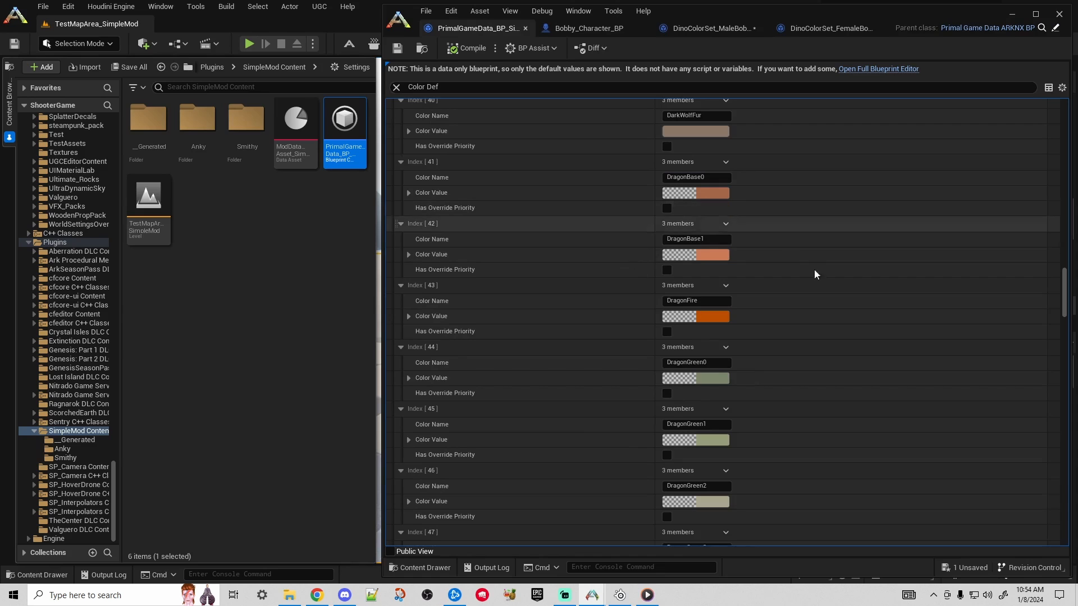
pyautogui.click(723, 29)
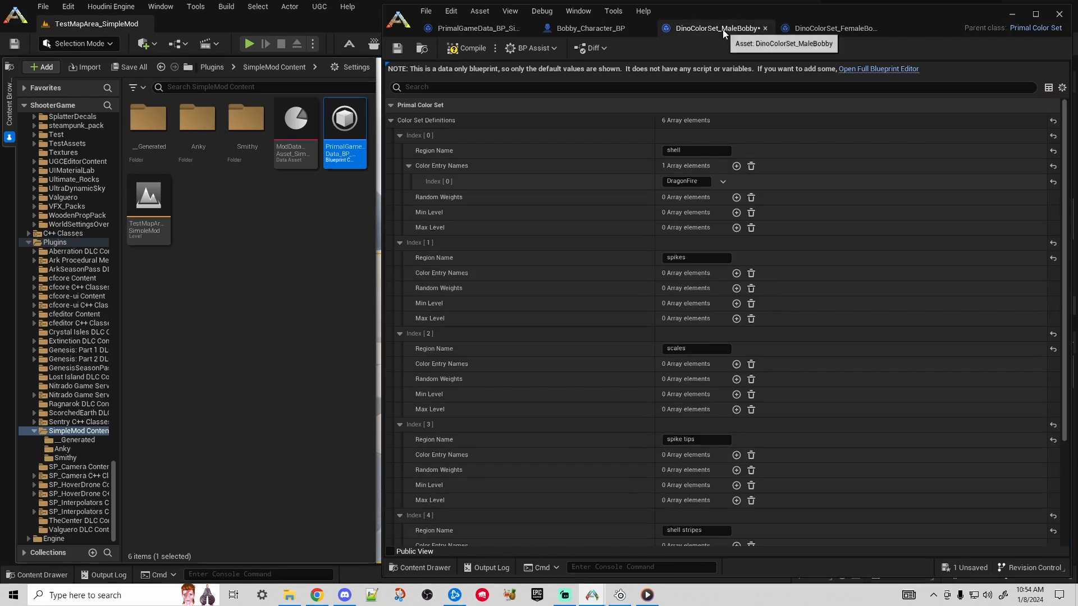
pyautogui.click(737, 274)
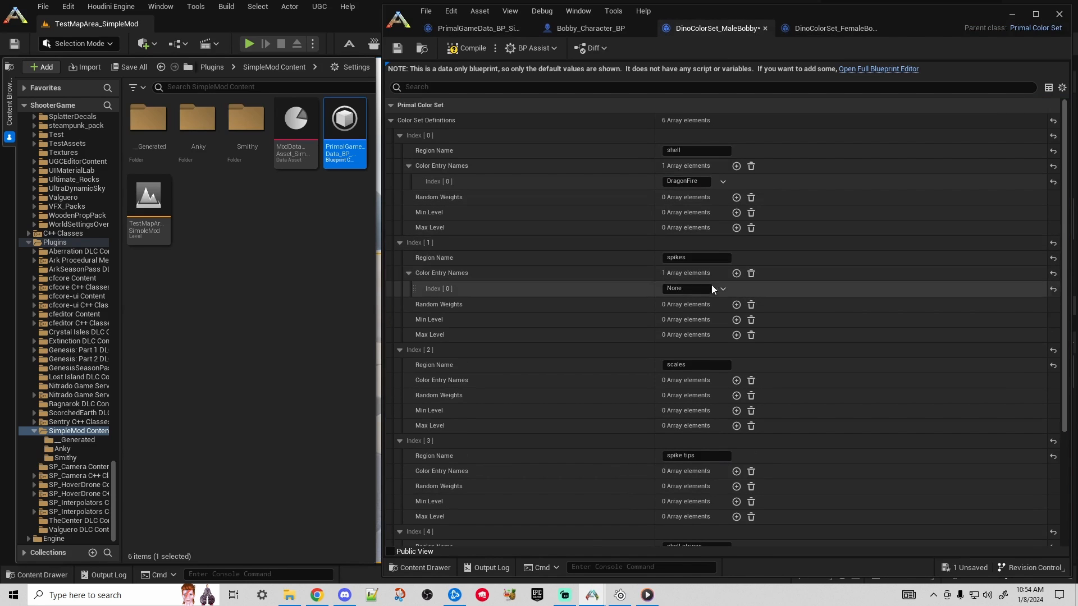
pyautogui.click(709, 289)
# - Add a color entry to the male set's scales region and set it to DragonFire
pyautogui.scroll(-3, 800, 298)
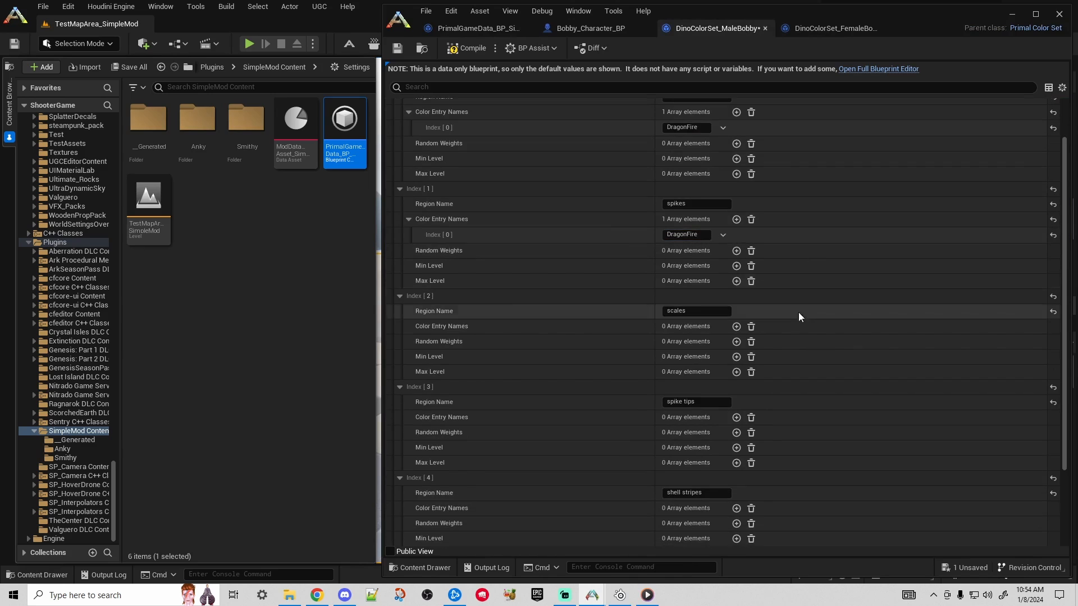
pyautogui.click(736, 326)
pyautogui.click(707, 342)
pyautogui.write('DragonFire')
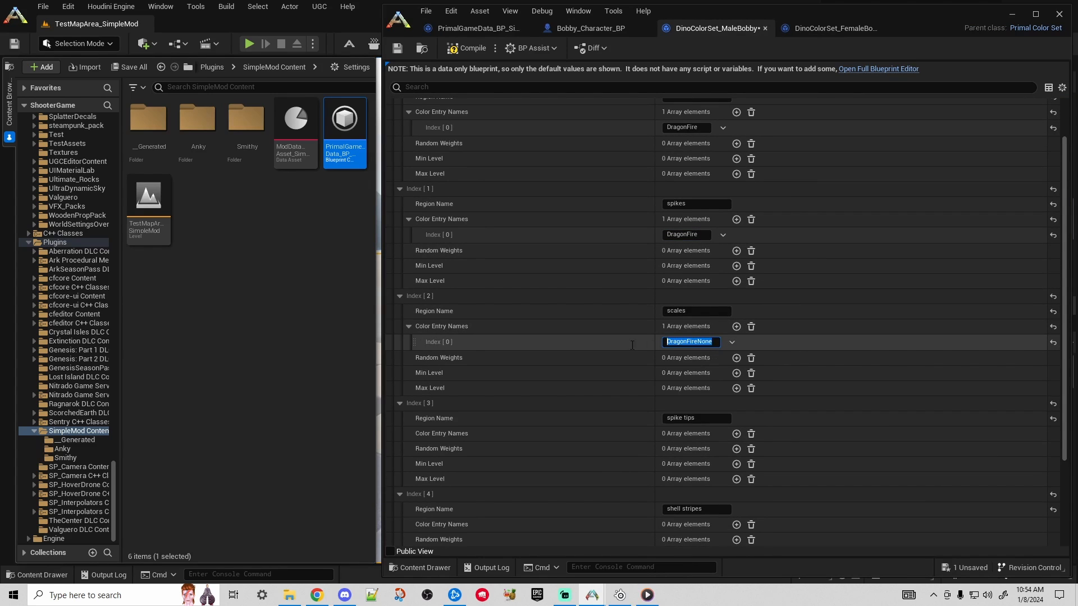
pyautogui.press('Delete')
pyautogui.press('Delete')
pyautogui.press('Delete')
pyautogui.press('Delete')
# - Add one DragonFire color entry each to the spike tips and shell stripes regions of the male set
pyautogui.scroll(-6, 756, 342)
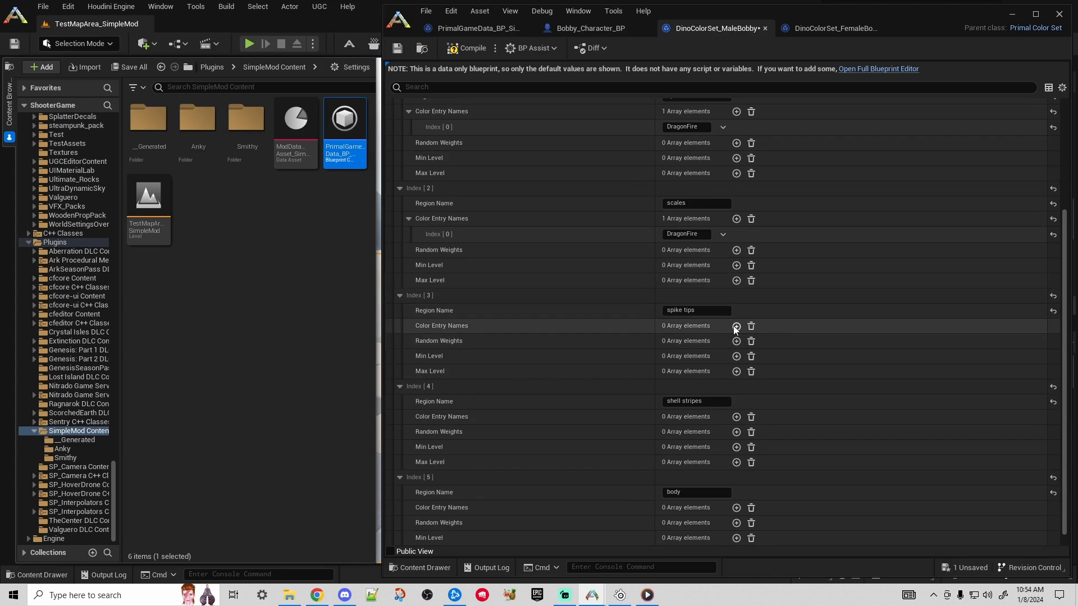
pyautogui.click(736, 327)
pyautogui.click(671, 342)
pyautogui.write('DragonFire')
pyautogui.scroll(-2, 774, 341)
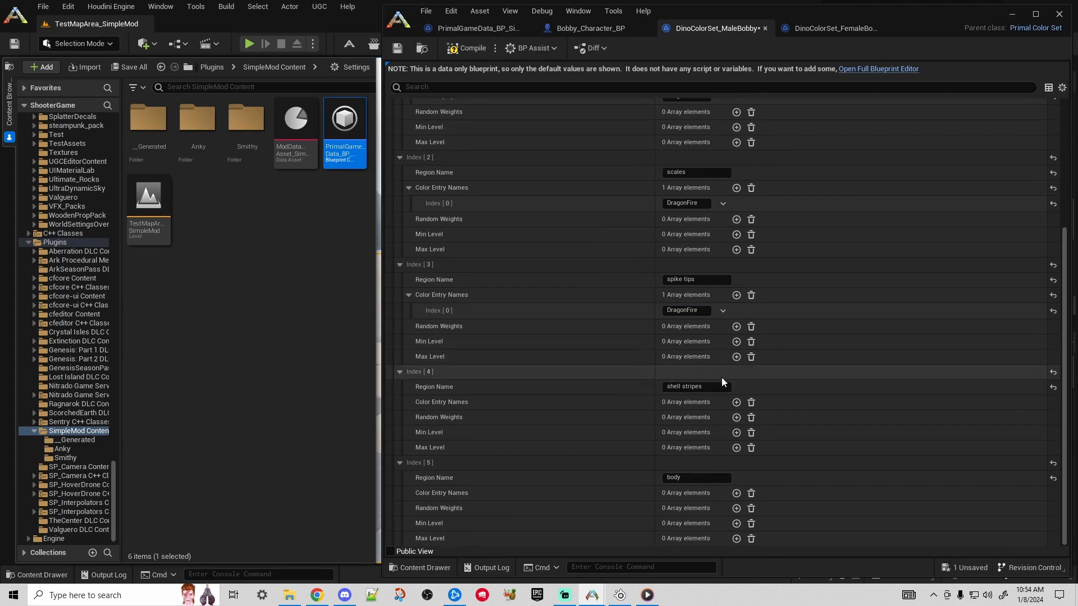
pyautogui.click(736, 402)
pyautogui.click(677, 417)
pyautogui.write('DragonFire')
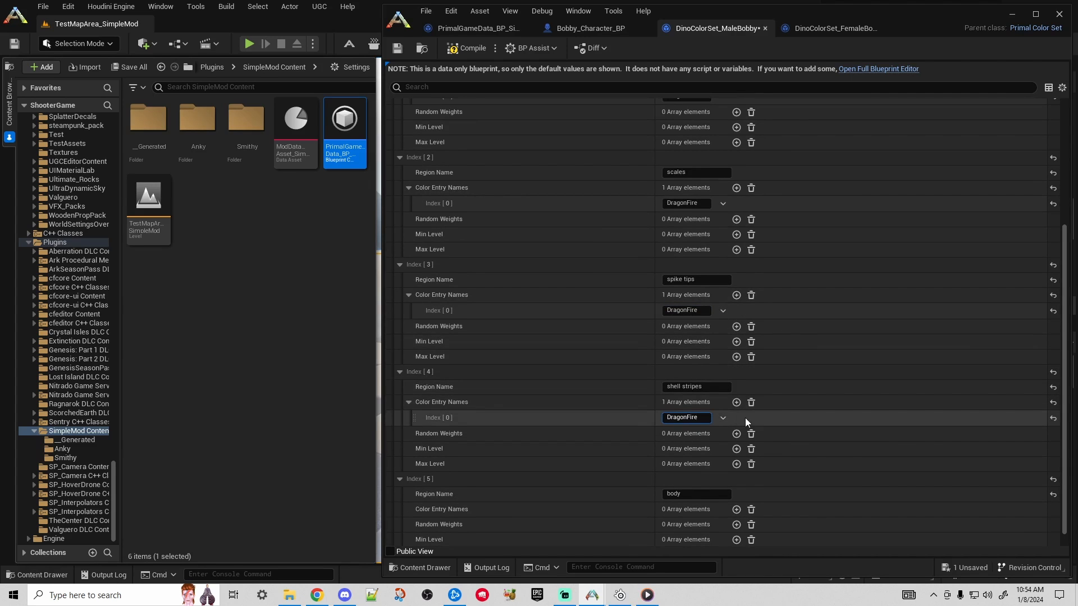
# - Add a DragonFire color entry to the body region, and compile and save DinoColorSet_MaleBobby
pyautogui.scroll(-1, 746, 417)
pyautogui.click(736, 493)
pyautogui.click(682, 508)
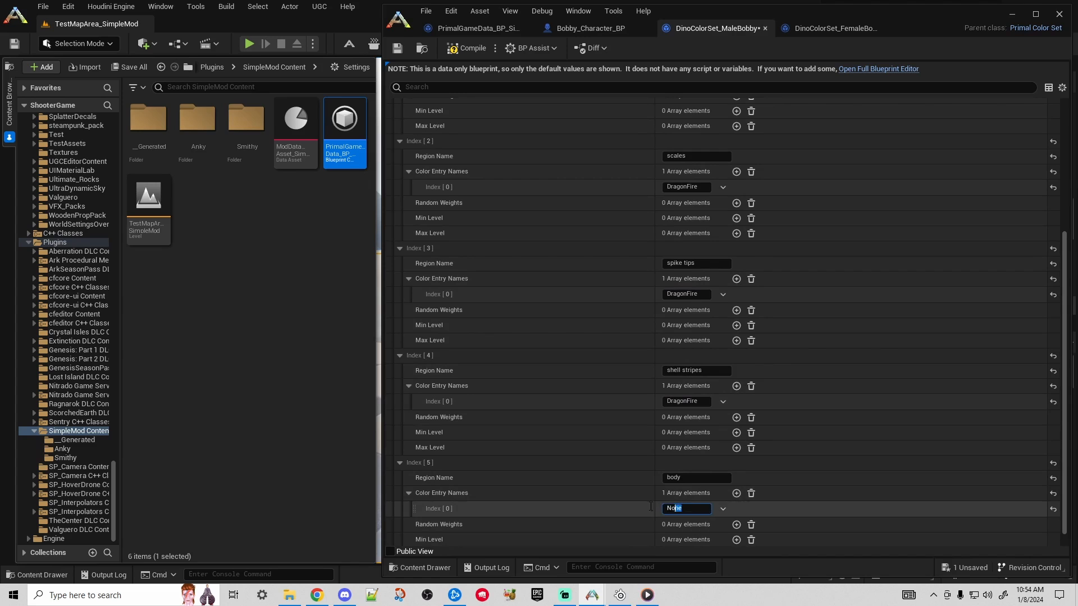
pyautogui.write('DragonFire')
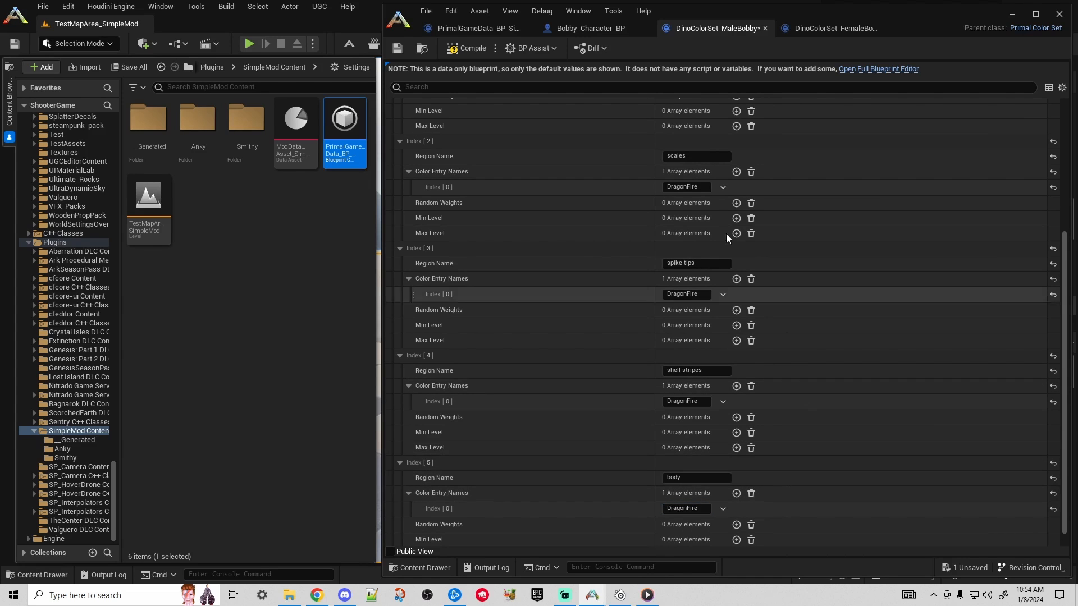
pyautogui.click(456, 48)
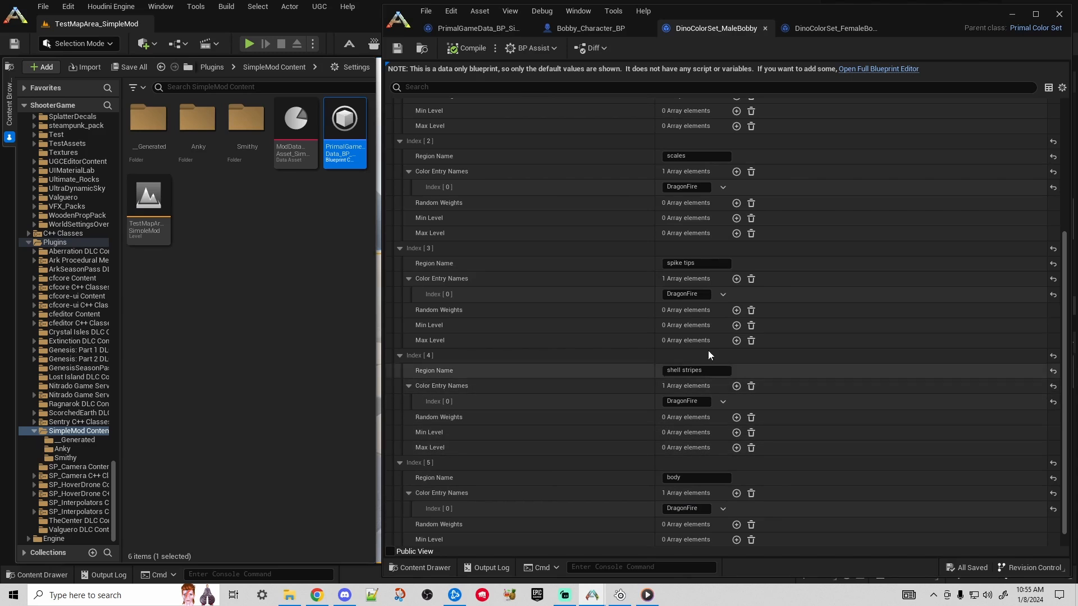
# - Copy the WolfFur color name from the Color Definitions in PrimalGameData_BP_SimpleMod
pyautogui.scroll(6, 792, 278)
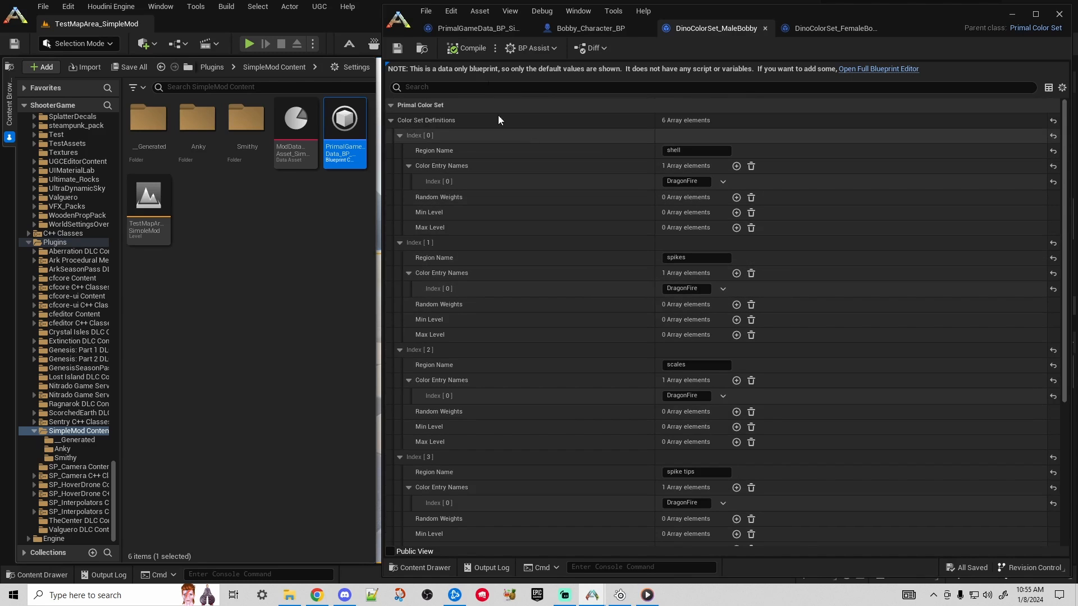
pyautogui.click(478, 28)
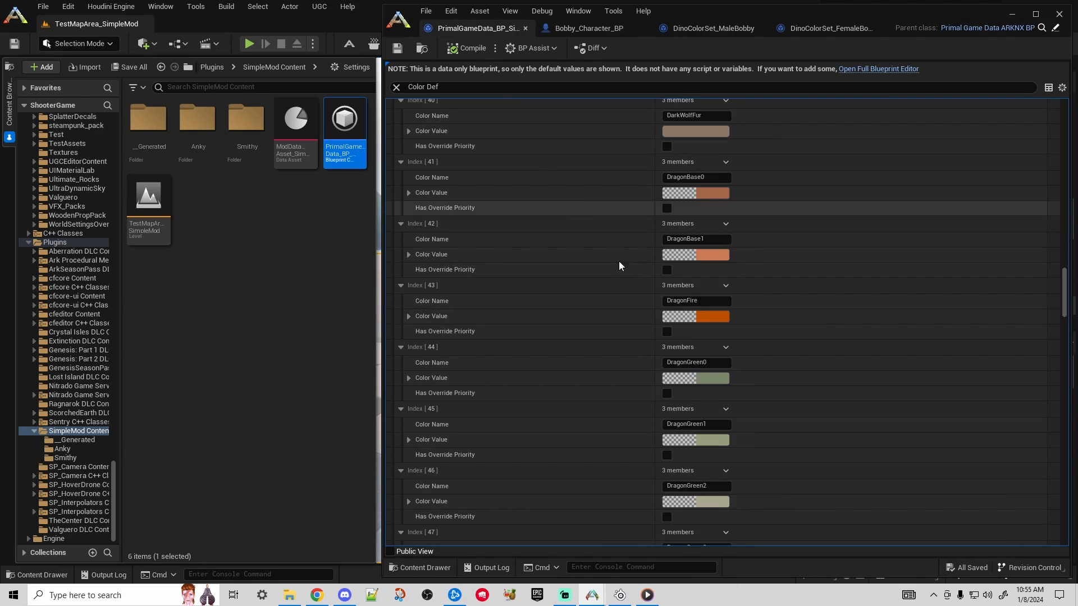
pyautogui.scroll(3, 741, 190)
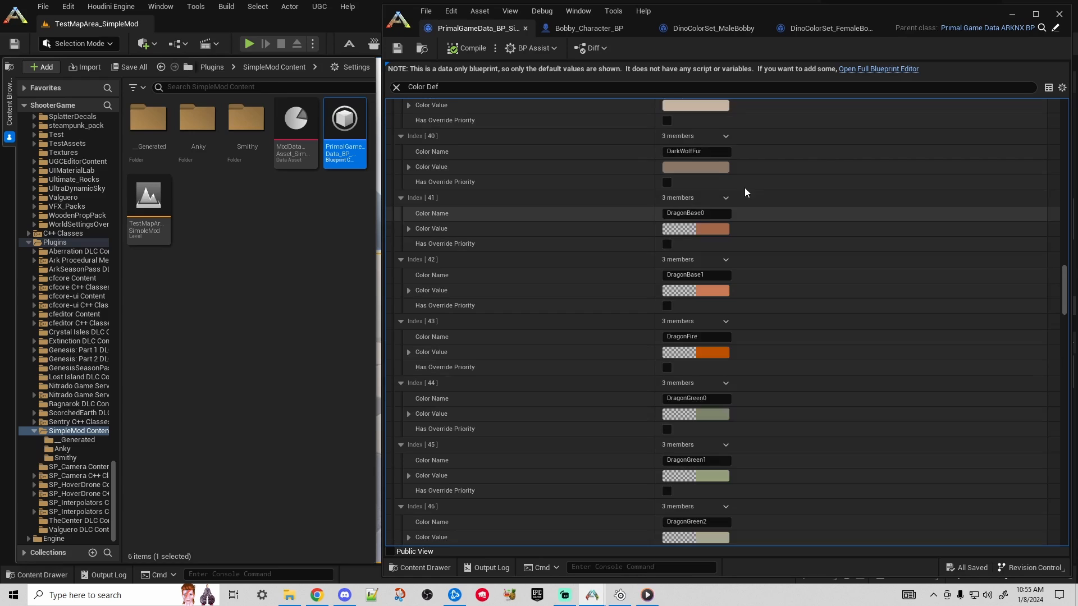
pyautogui.click(668, 205)
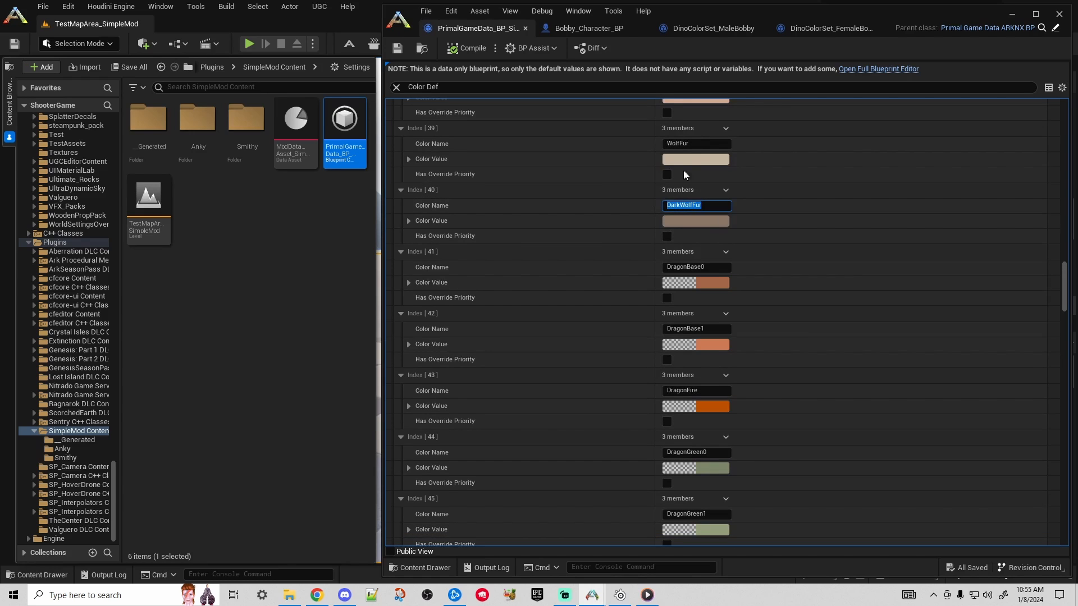
pyautogui.click(671, 143)
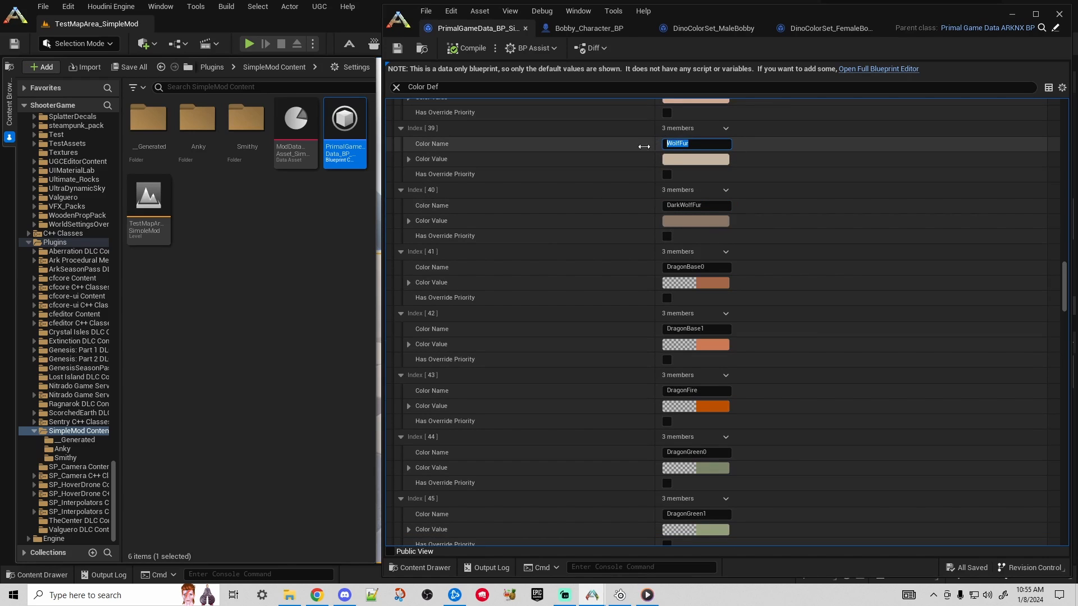
# - Clear the Color Entry Names of all six regions in the female Bobby color set
pyautogui.click(709, 28)
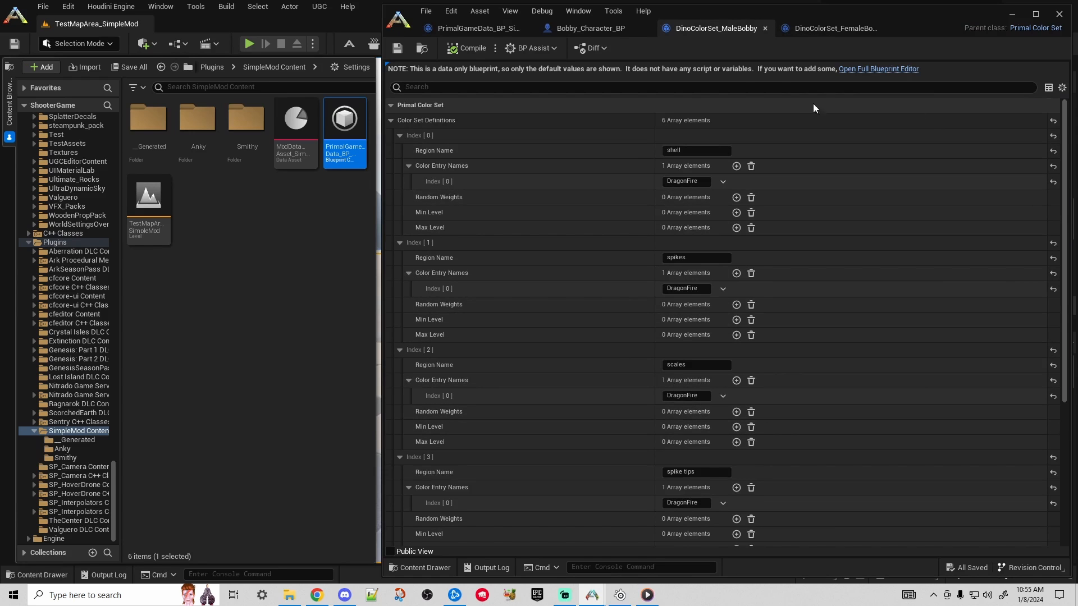
pyautogui.click(822, 28)
pyautogui.click(752, 166)
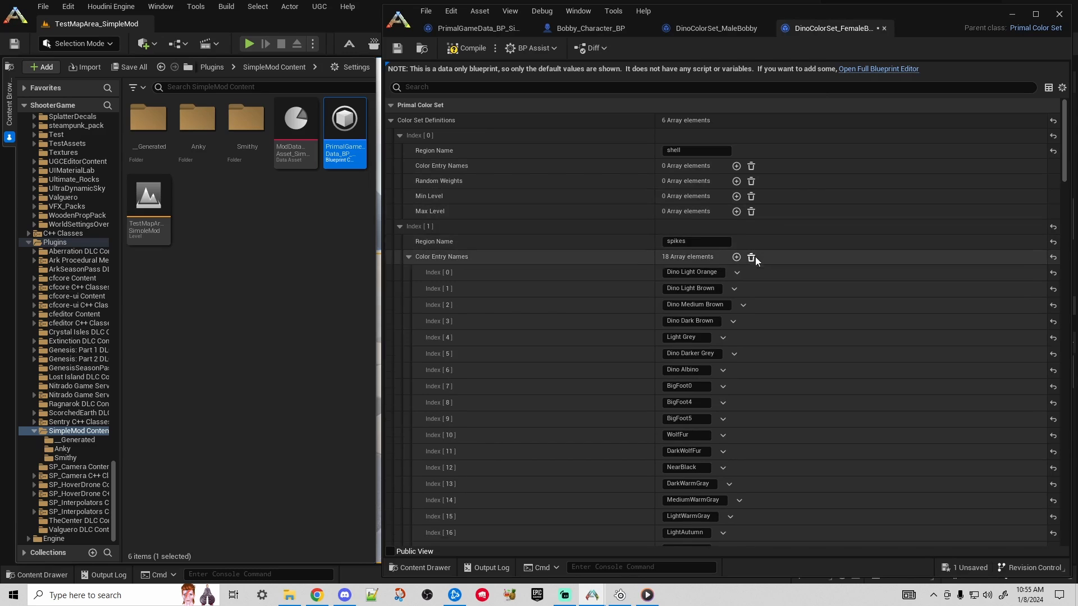
pyautogui.click(752, 257)
pyautogui.click(752, 348)
pyautogui.click(751, 439)
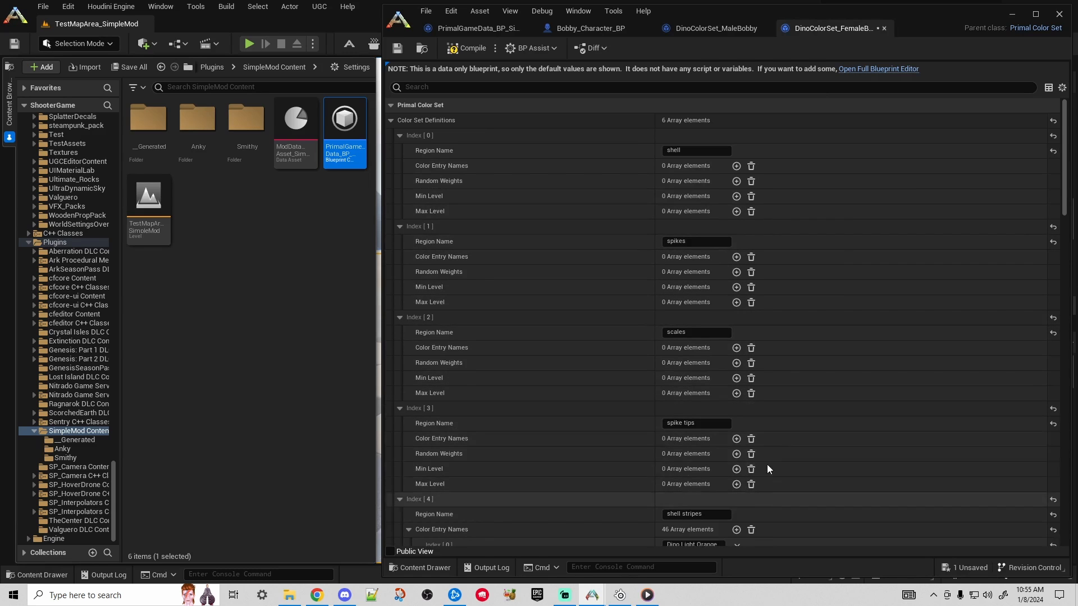
pyautogui.scroll(-3, 757, 386)
pyautogui.click(751, 368)
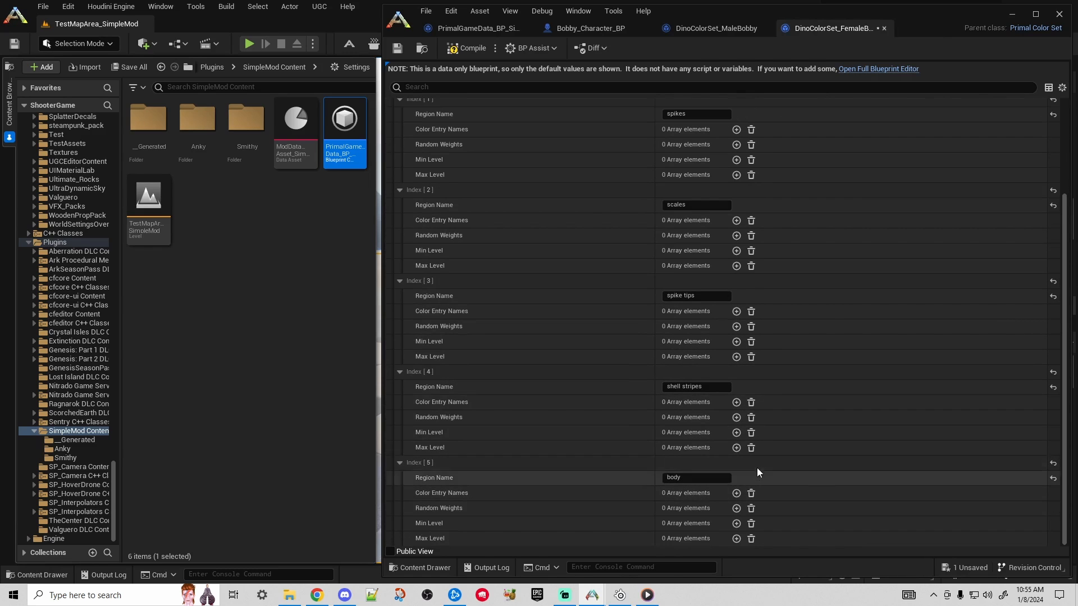
# - Add one WolfFur color entry each to the body and shell stripes regions of the female set
pyautogui.click(736, 493)
pyautogui.click(686, 509)
pyautogui.write('WolfFur')
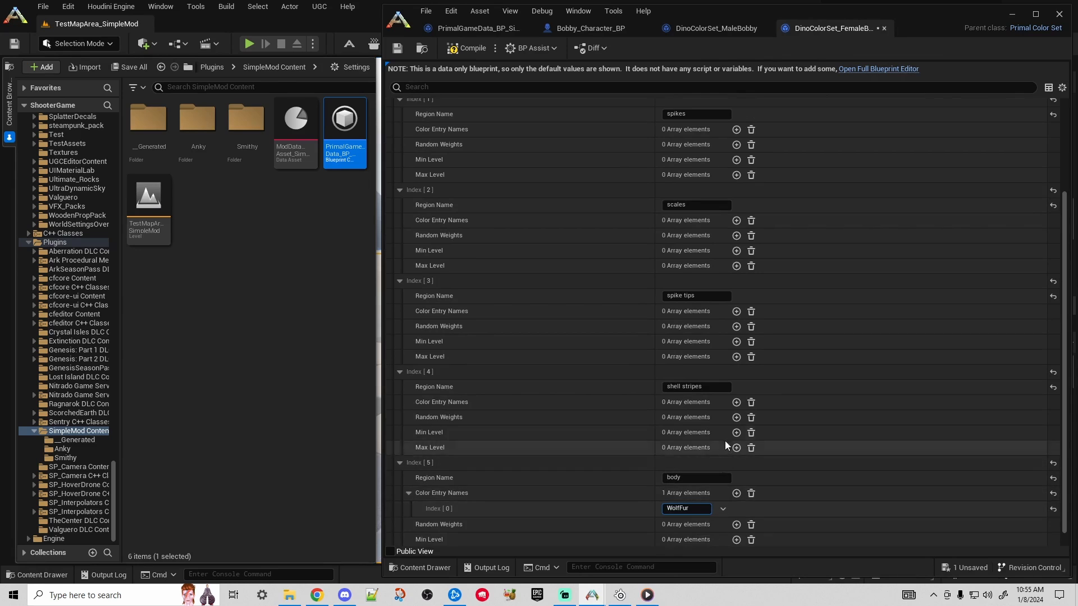
pyautogui.click(736, 402)
pyautogui.click(686, 418)
pyautogui.write('WolfFur')
pyautogui.press('Return')
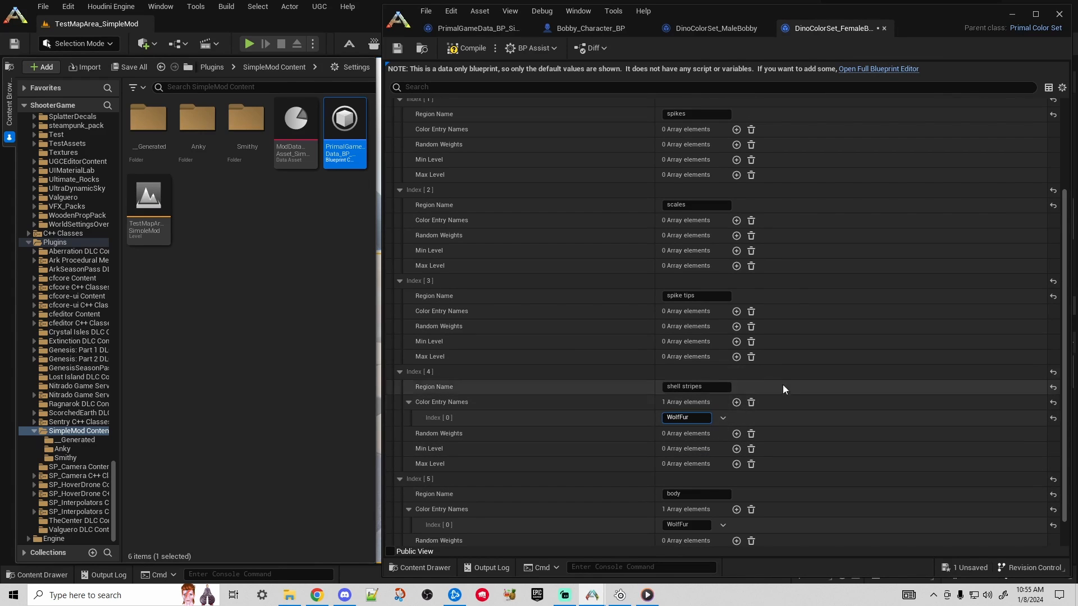
# - Add one WolfFur color entry each to the spike tips and scales regions of the female set
pyautogui.click(736, 311)
pyautogui.click(694, 327)
pyautogui.write('WolfFur')
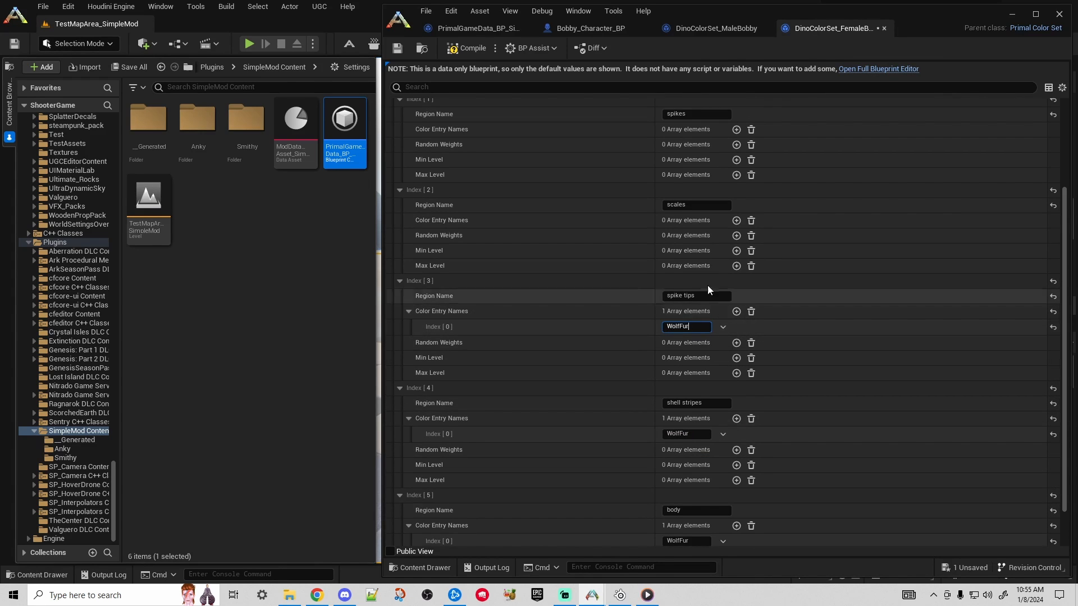
pyautogui.click(736, 220)
pyautogui.click(687, 236)
pyautogui.write('WolfFur')
pyautogui.press('Return')
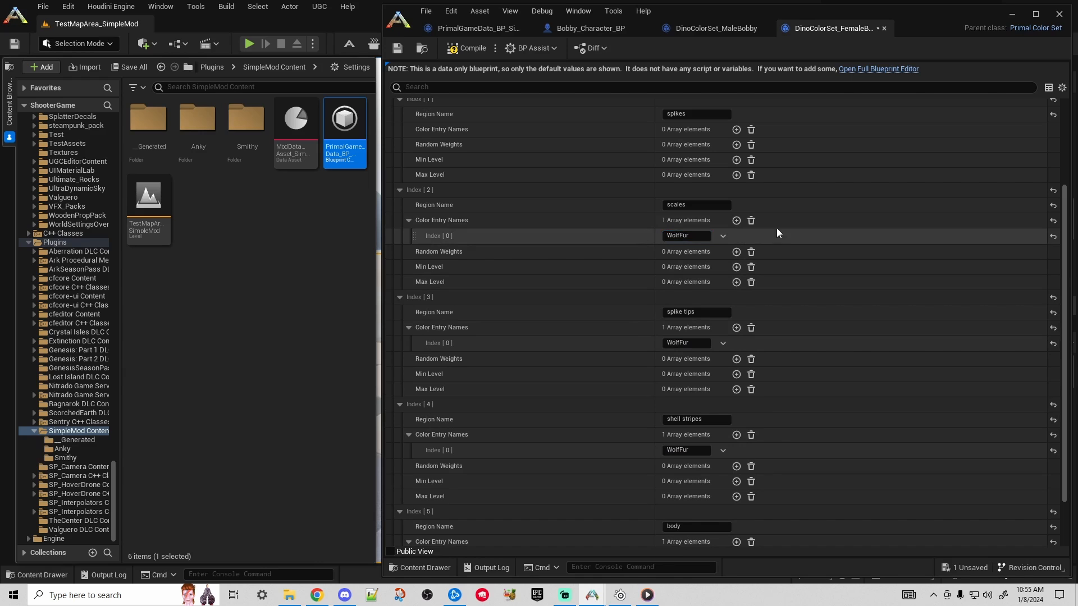
# - Add one WolfFur color entry each to the spikes and shell regions of the female set, then compile and save it
pyautogui.click(736, 130)
pyautogui.press('Return')
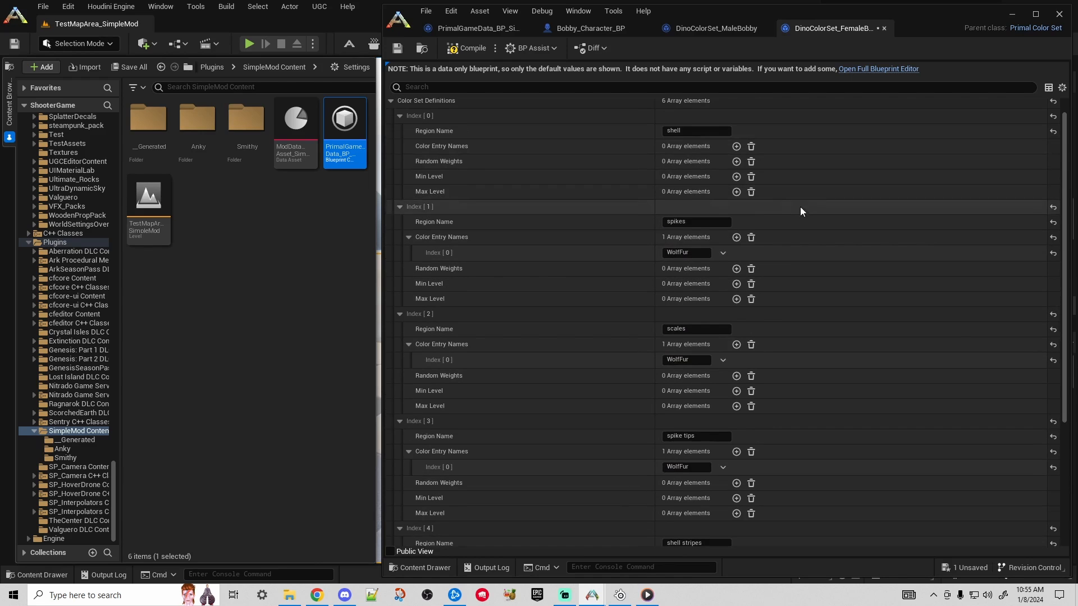
pyautogui.scroll(4, 800, 207)
pyautogui.click(736, 167)
pyautogui.click(686, 181)
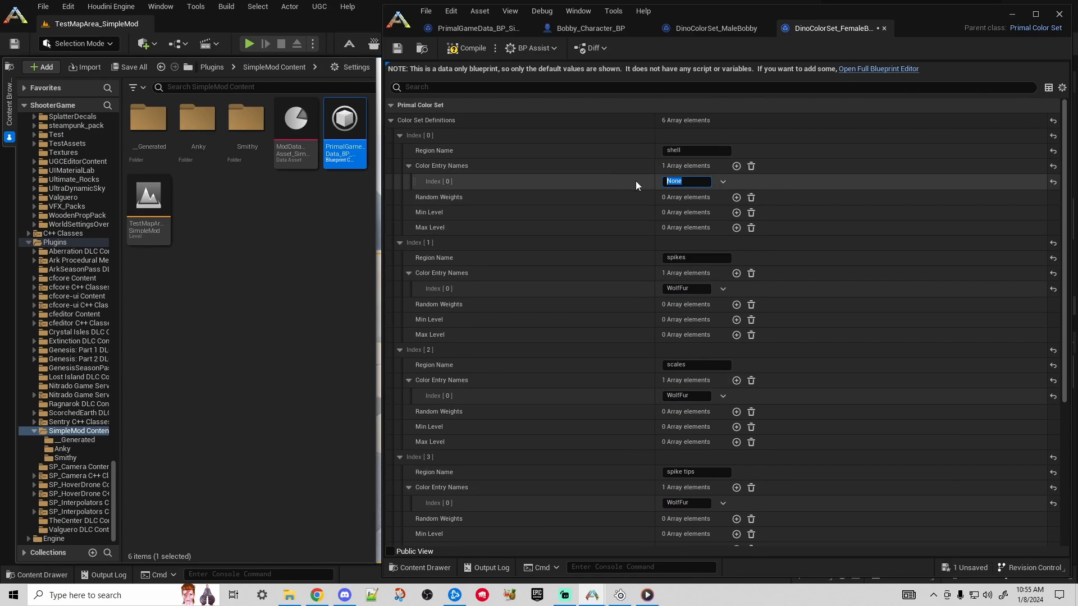
pyautogui.write('WolfFur')
pyautogui.press('Return')
pyautogui.click(472, 49)
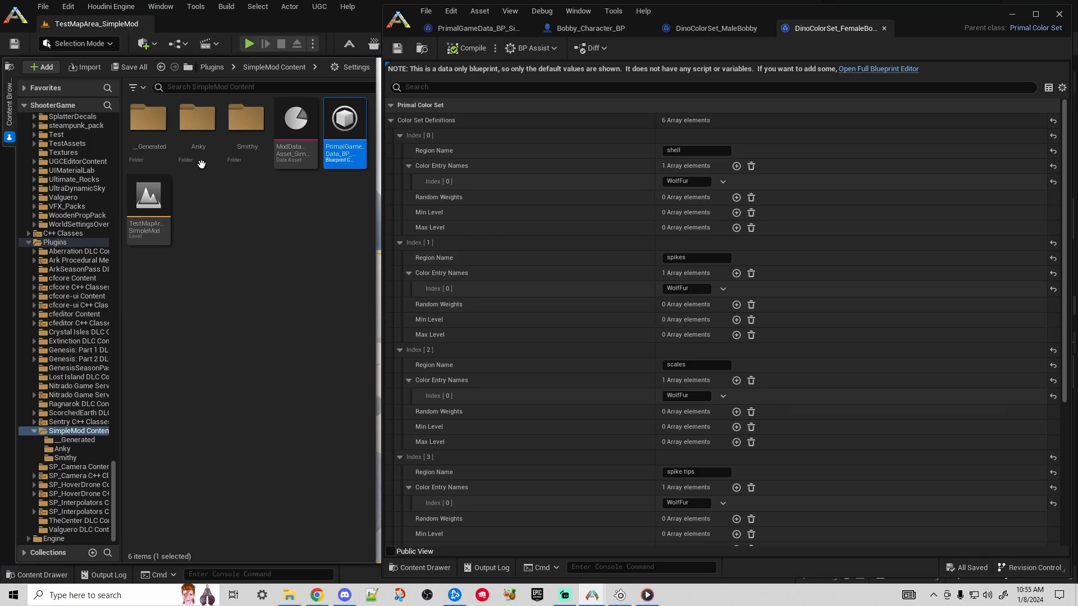
# - Set Random Color Sets Male of Bobby_Character_BP to DinoColorSet_MaleBobby from the Anky folder
pyautogui.doubleClick(197, 119)
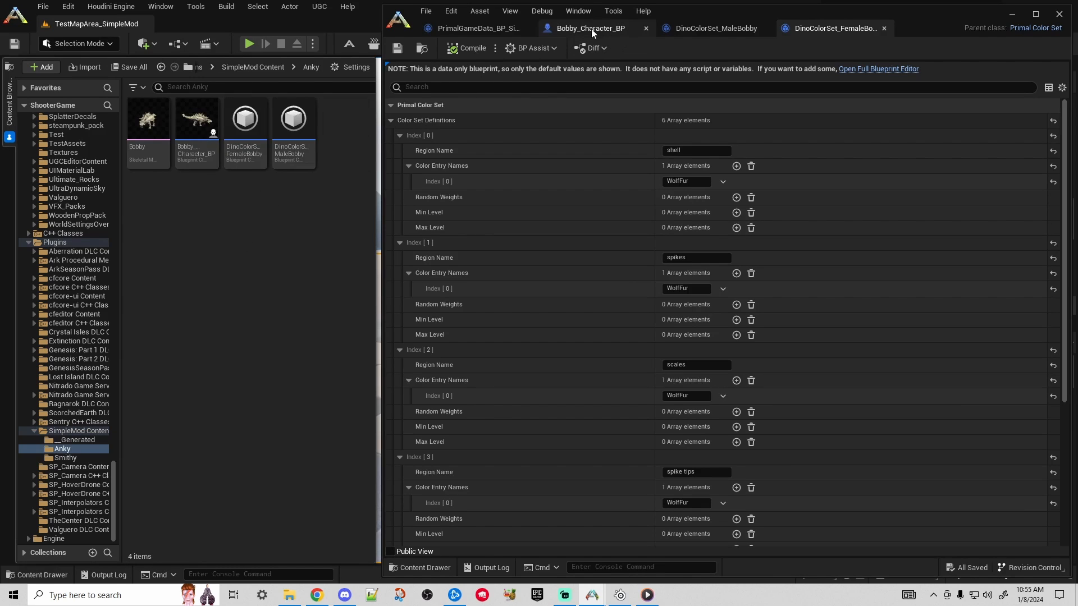
pyautogui.click(617, 29)
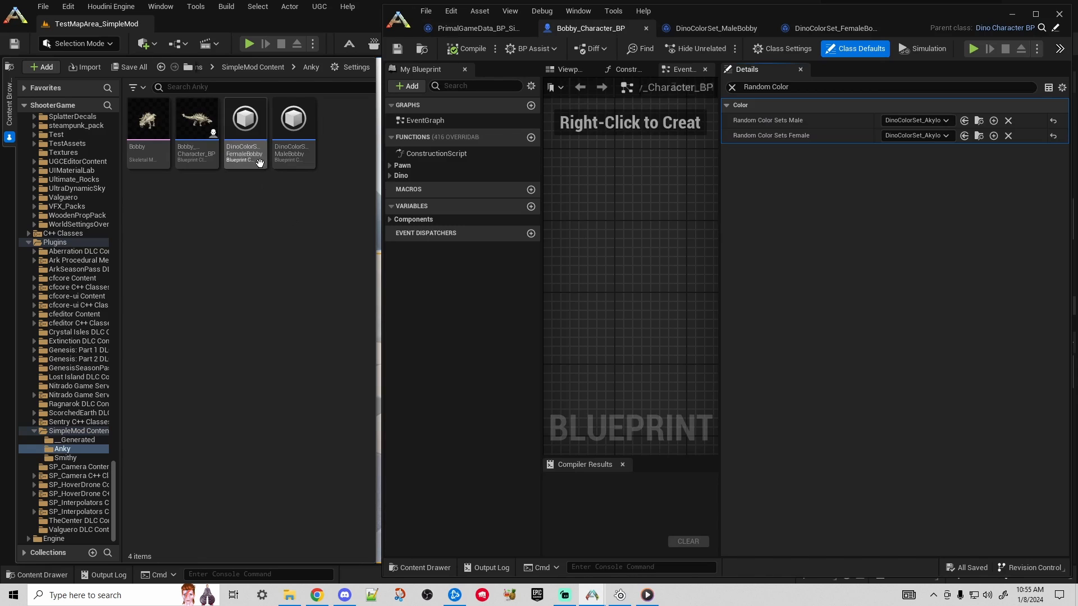
pyautogui.moveTo(303, 147)
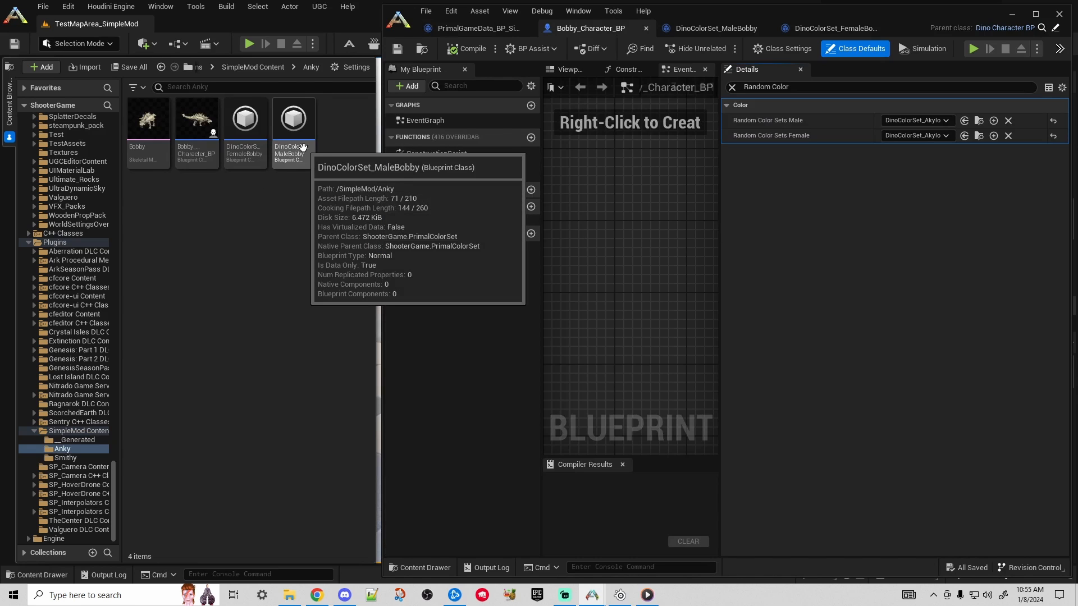
pyautogui.click(303, 147)
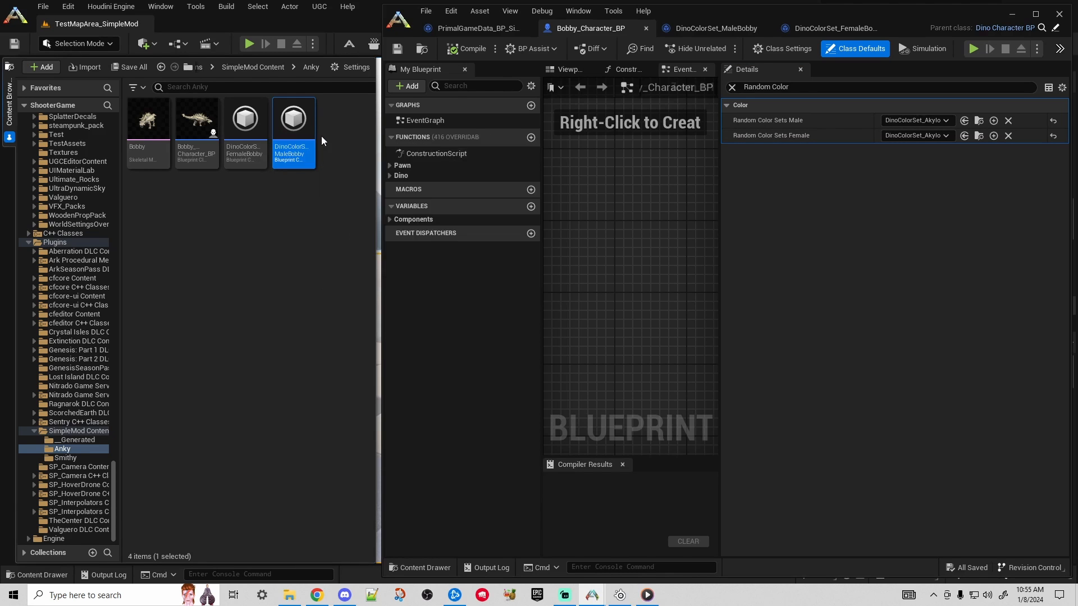
pyautogui.moveTo(310, 138)
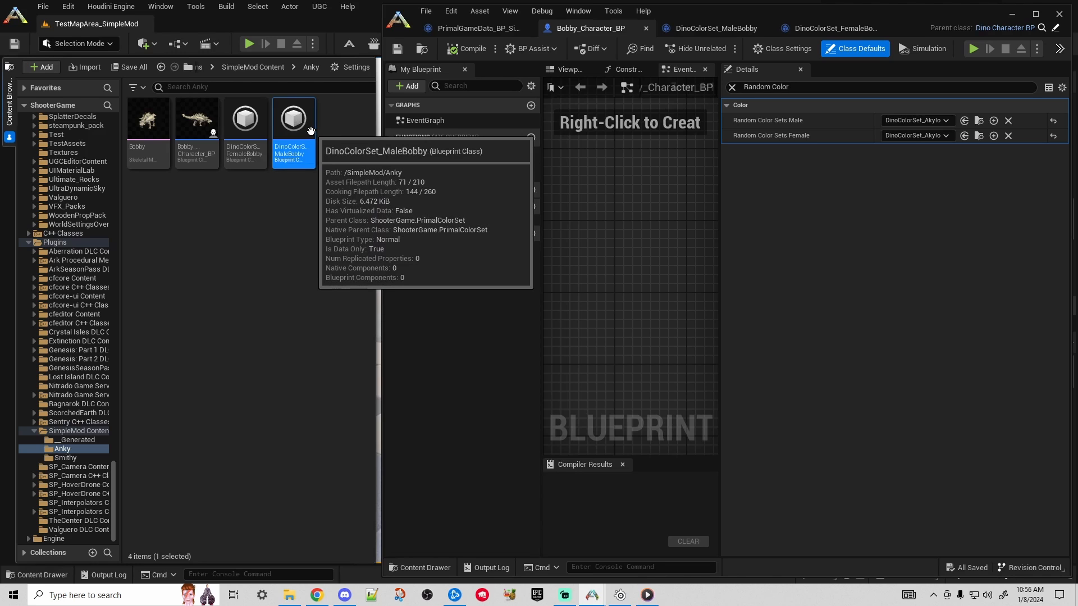
pyautogui.click(965, 121)
# - Set Random Color Sets Female of Bobby_Character_BP to DinoColorSet_FemaleBobby, then save the blueprint and close its editor window
pyautogui.click(246, 129)
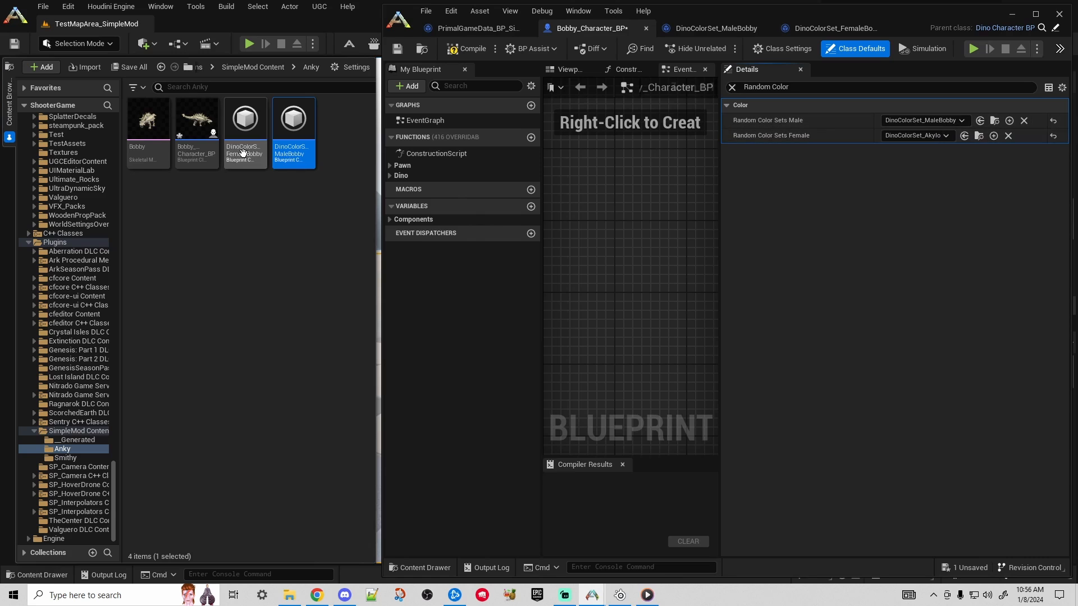
pyautogui.click(964, 135)
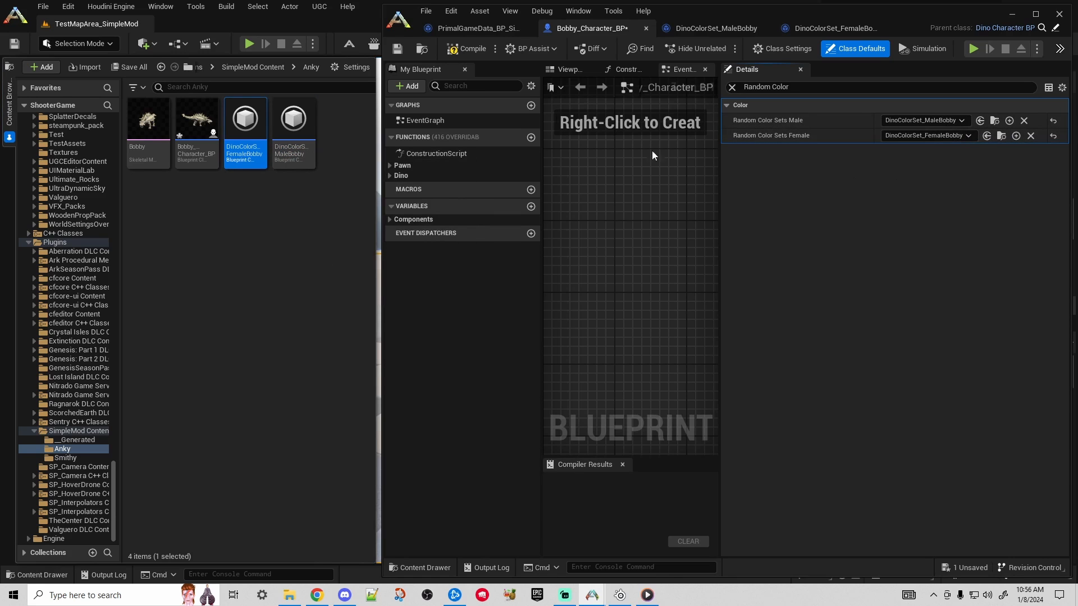
pyautogui.click(405, 49)
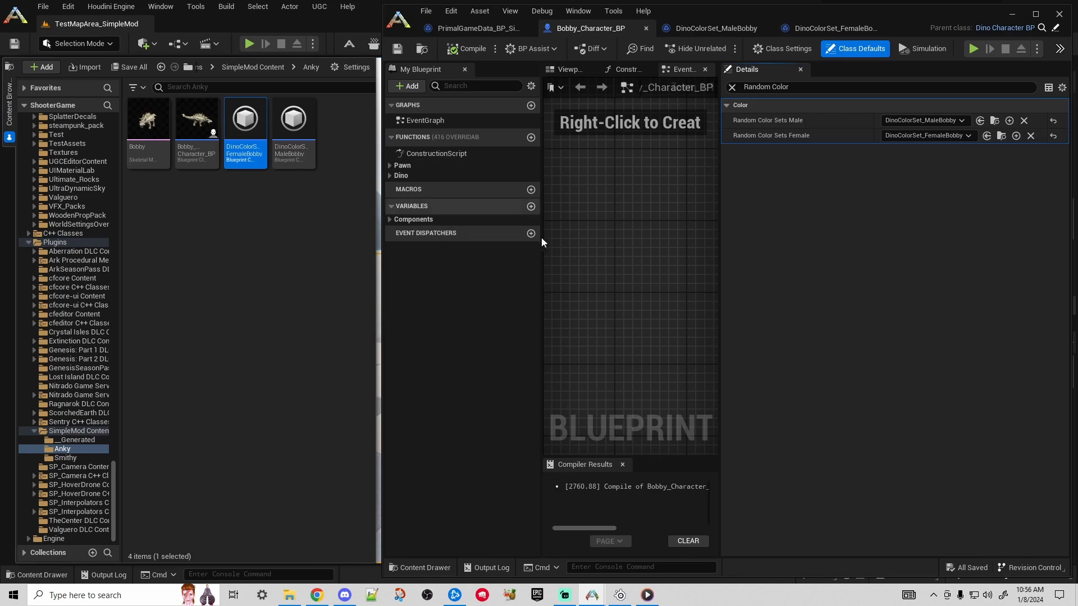
pyautogui.moveTo(721, 217); pyautogui.dragTo(833, 217)
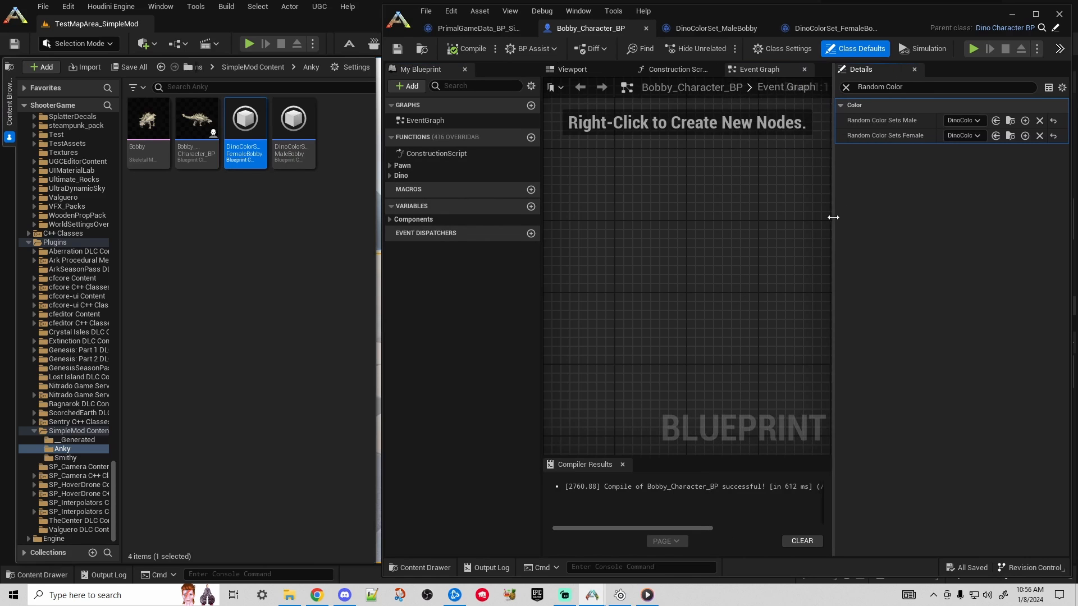
pyautogui.click(1060, 15)
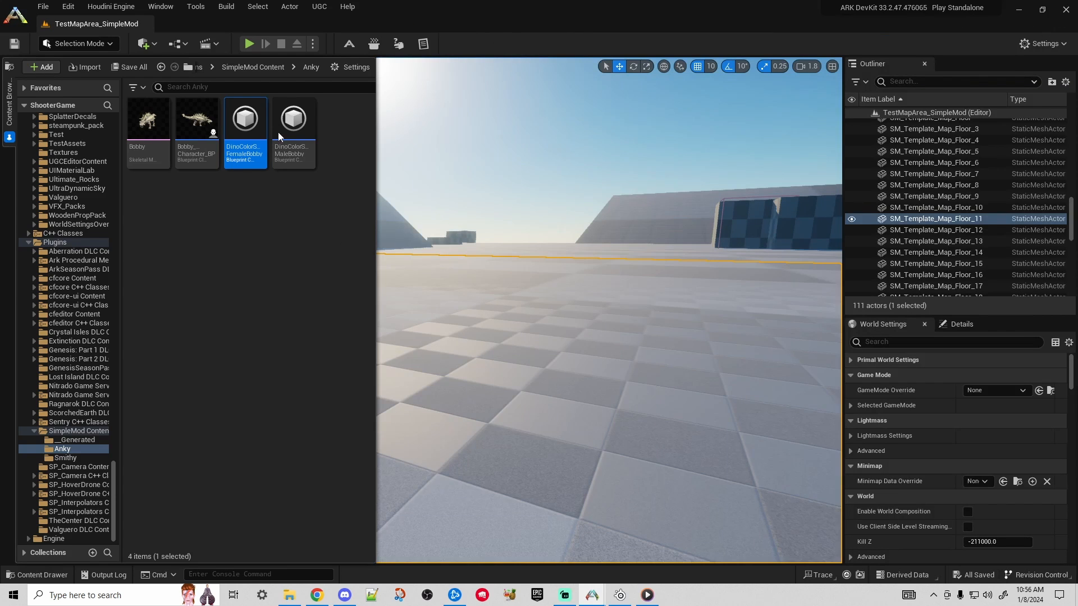
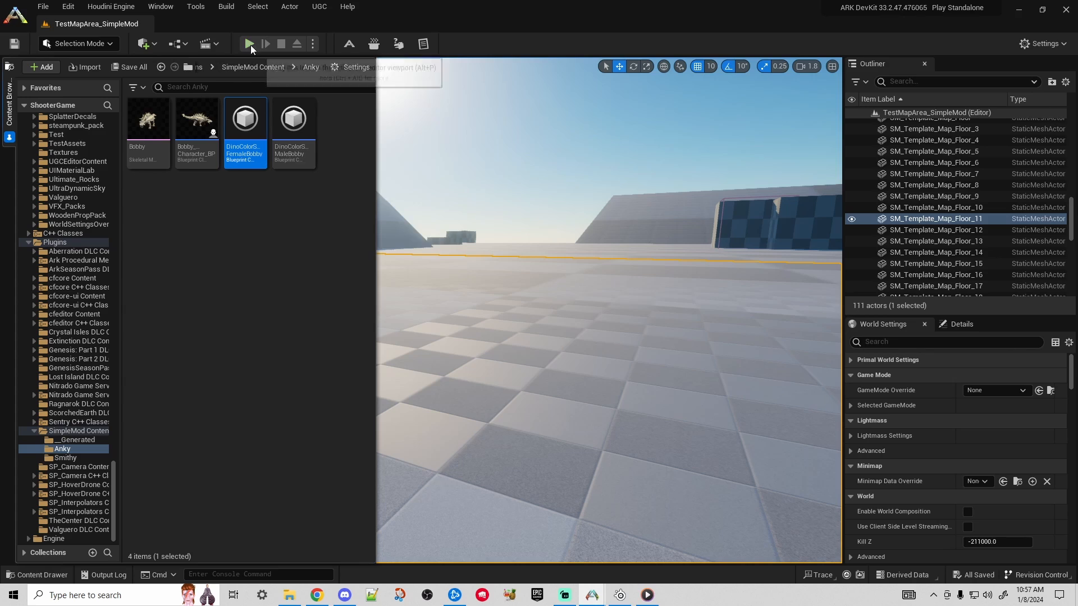
# - Start playing TestMapArea_SimpleMod in the editor despite the unresolved blueprint compiler errors
pyautogui.hotkey('alt', 'p')
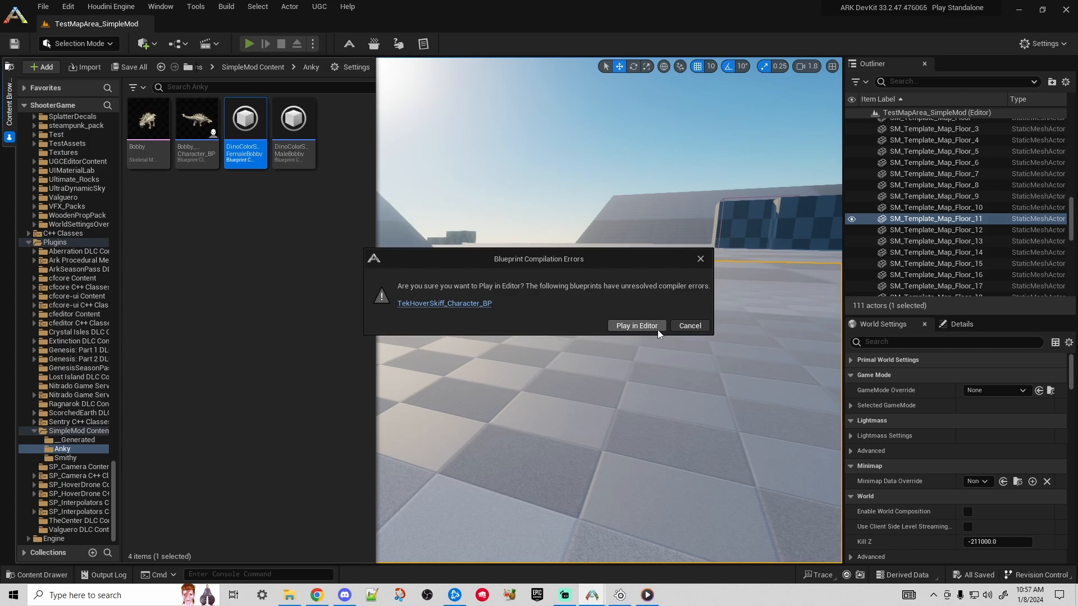
pyautogui.moveTo(527, 257); pyautogui.dragTo(557, 231)
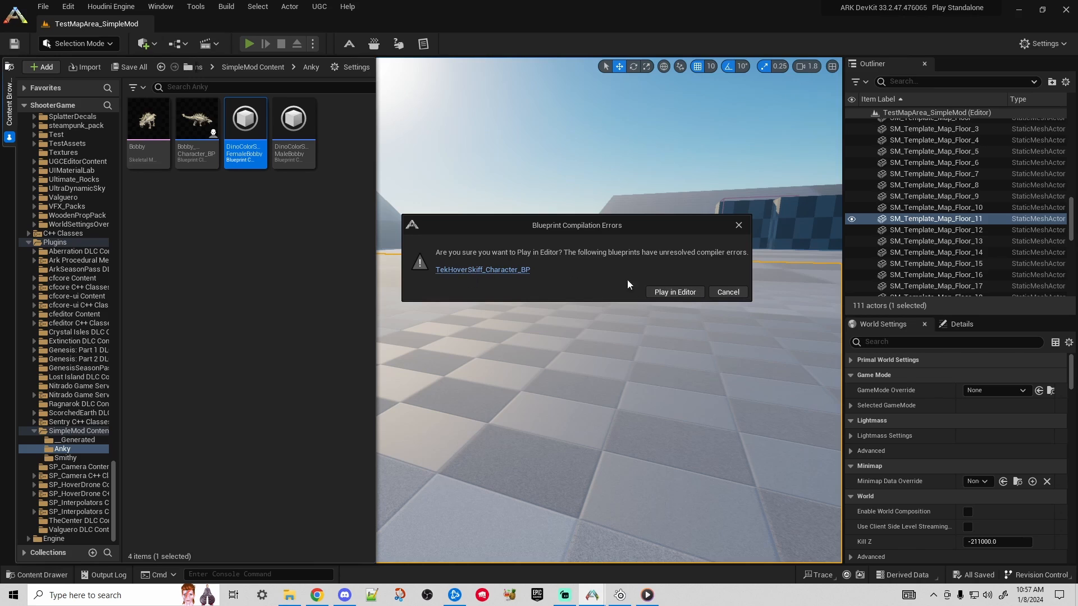
pyautogui.click(689, 293)
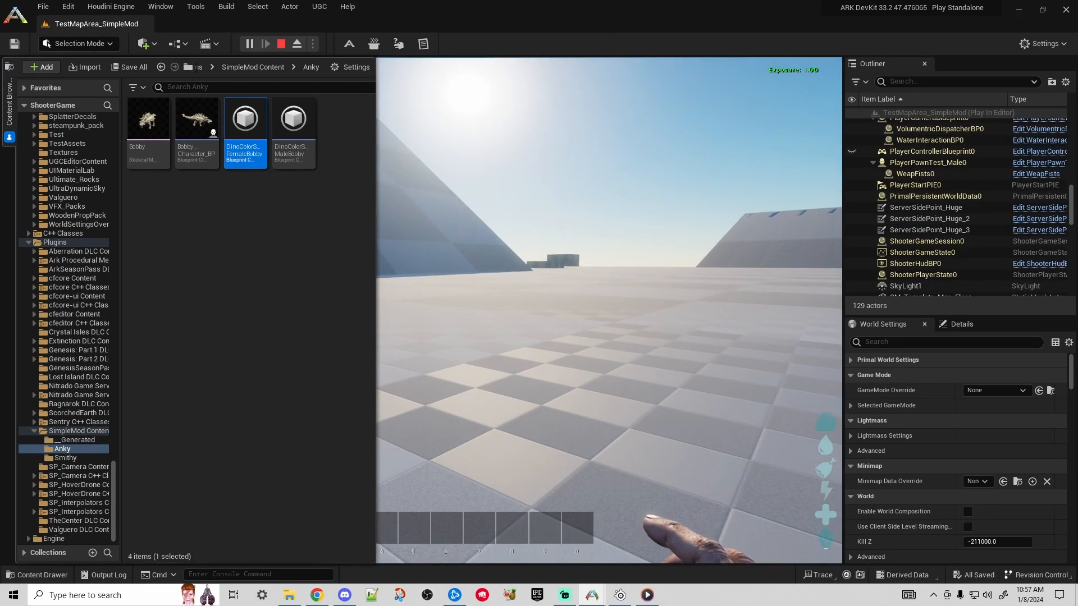
# - Spawn two tamed Bobby_Character_BP dinos in the running game
pyautogui.rightClick(214, 159)
pyautogui.moveTo(272, 197)
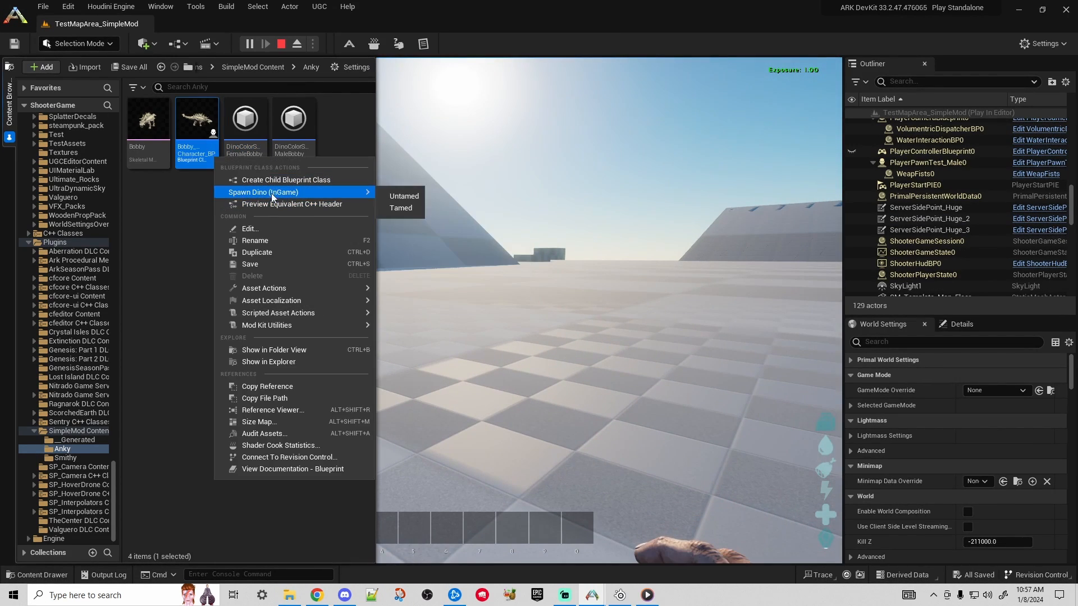
pyautogui.click(401, 208)
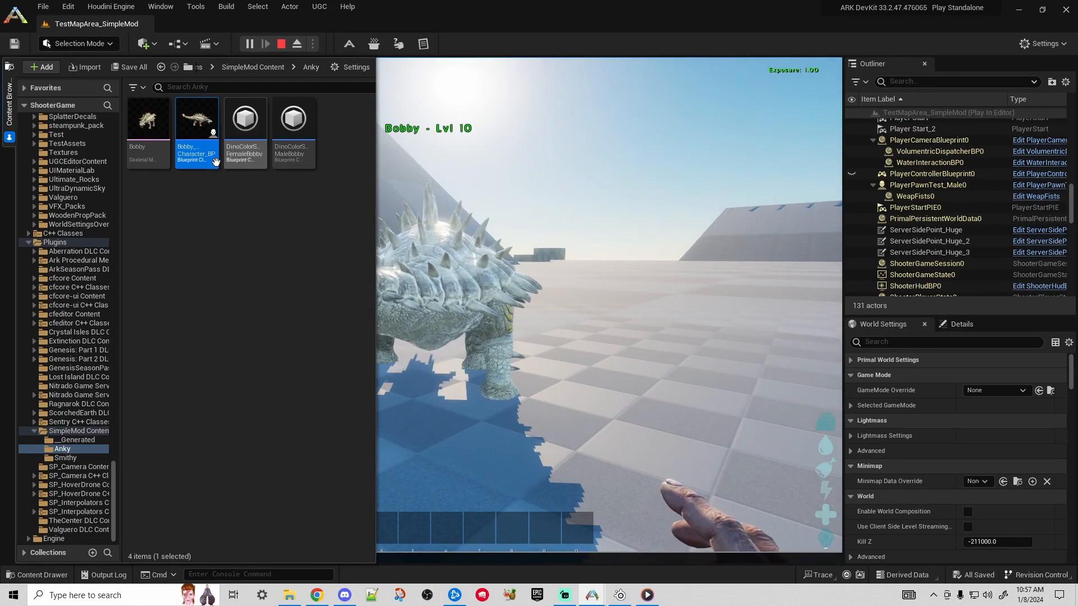
pyautogui.rightClick(206, 161)
pyautogui.moveTo(348, 194)
pyautogui.click(393, 210)
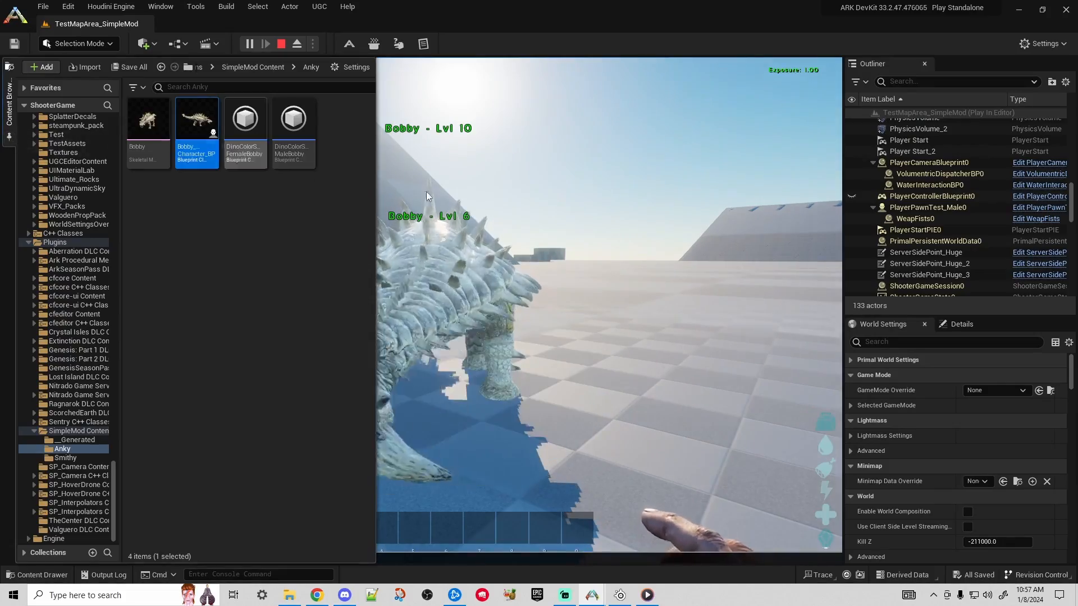
# - Walk up to the two spawned Bobbys, whistle them to follow, and examine their coloring up close
pyautogui.click(497, 201)
pyautogui.press('`')
pyautogui.press('`')
pyautogui.press('w')
pyautogui.press('d')
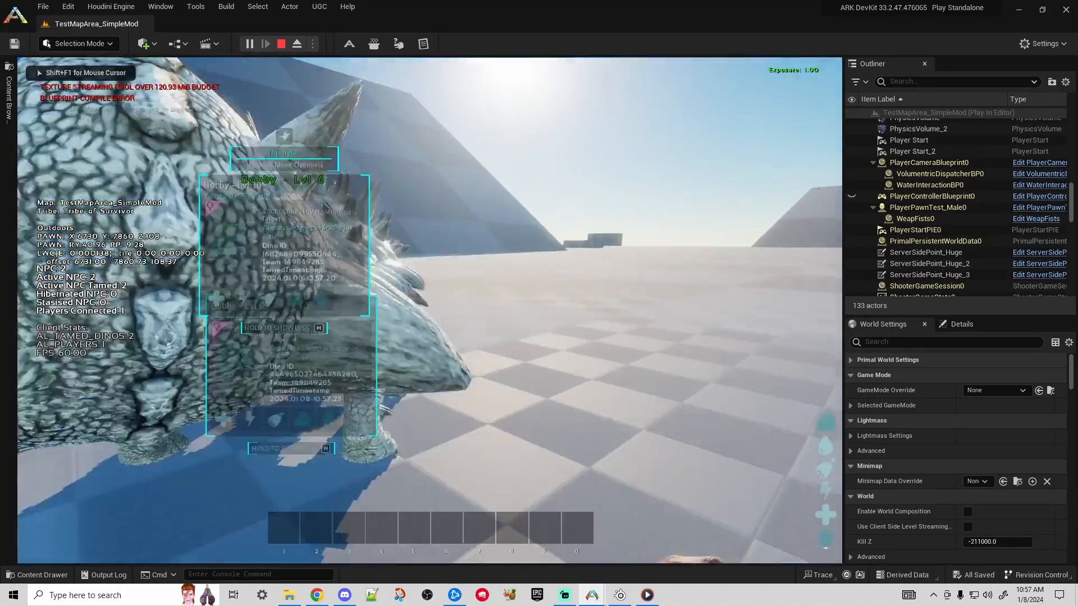
pyautogui.hotkey('shift', 'F1')
pyautogui.press('f')
pyautogui.press('f')
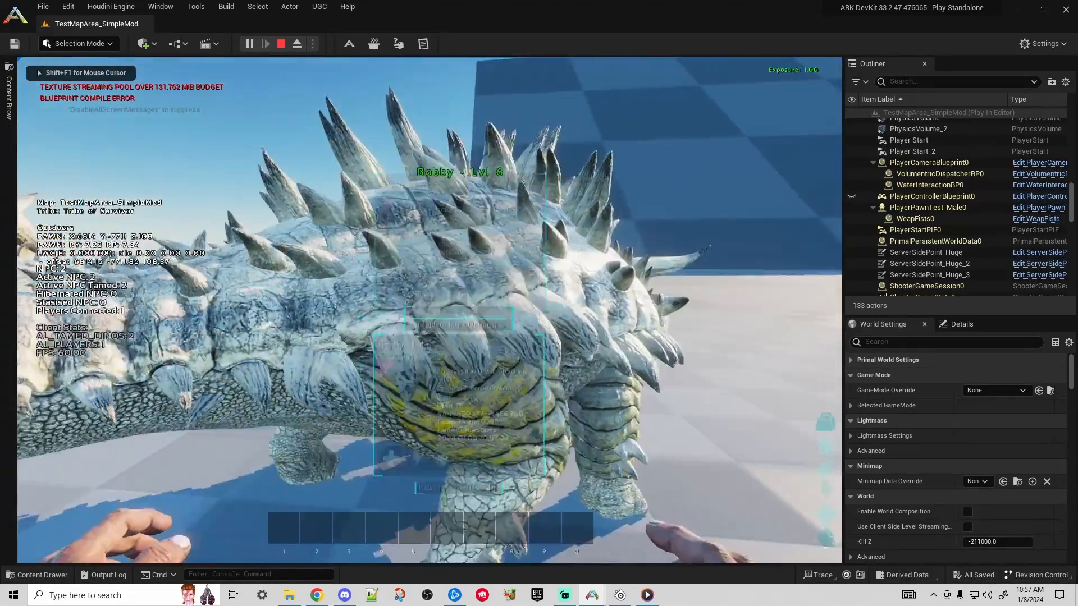
pyautogui.press('d')
pyautogui.press('s')
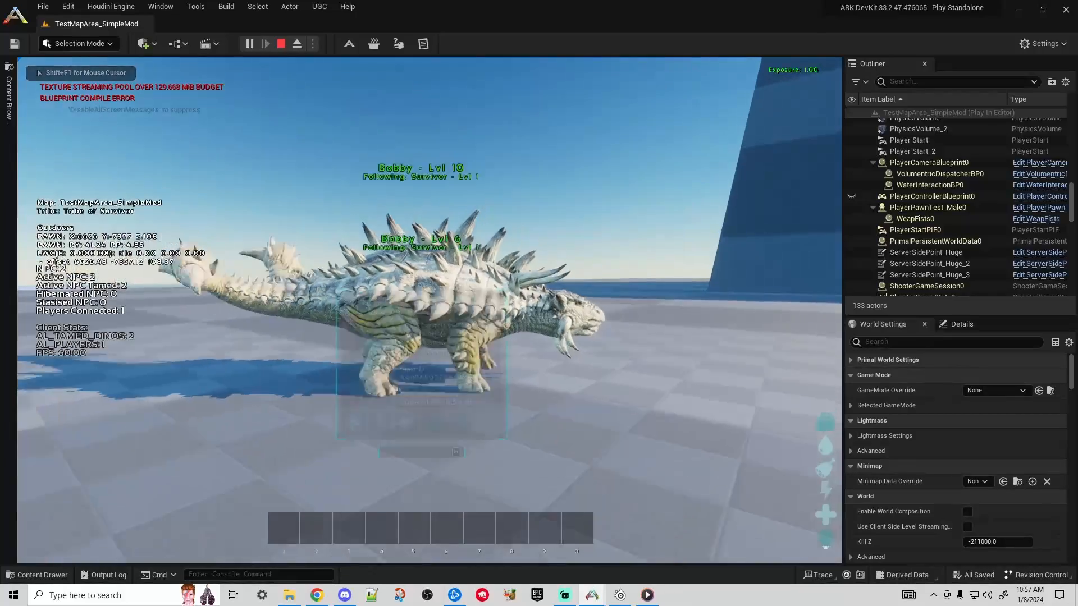
# - Lead both Bobbys into the open and walk around them to check each one's sex and colors
pyautogui.press('w')
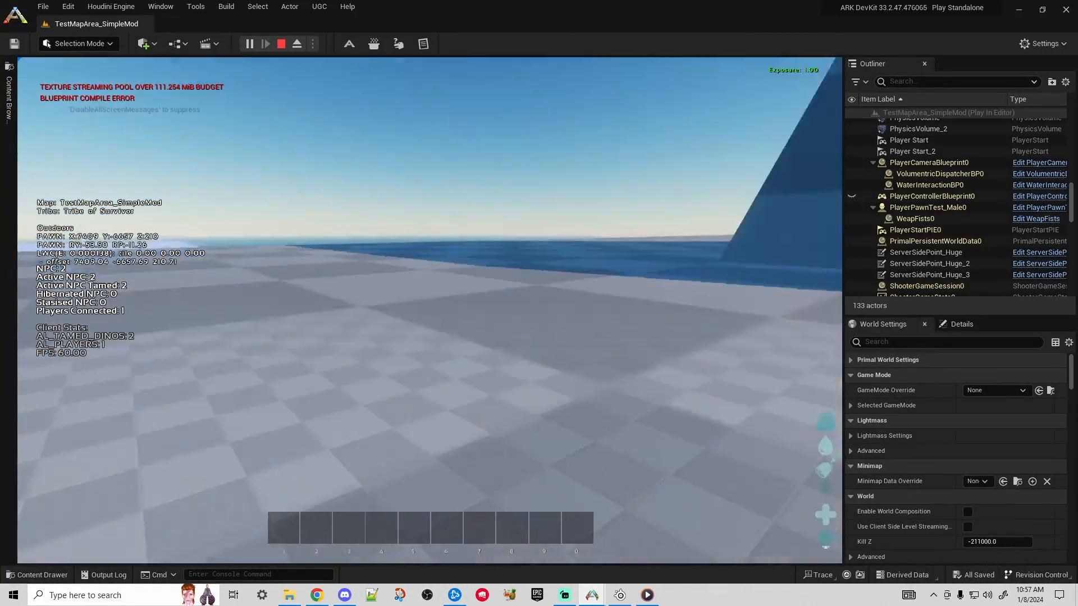
pyautogui.press('s')
pyautogui.press('w')
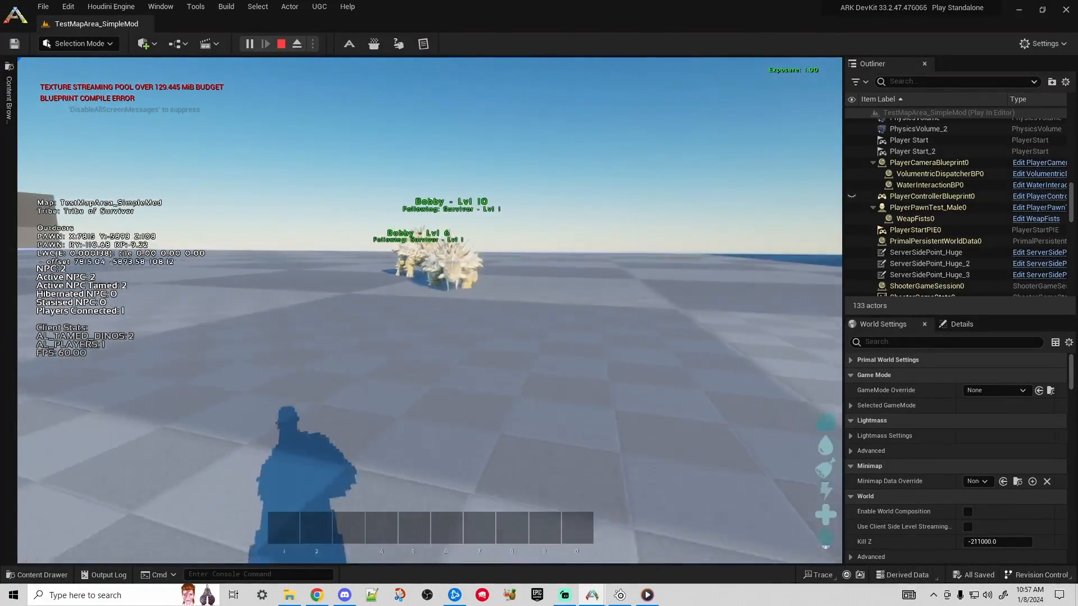
pyautogui.press('w')
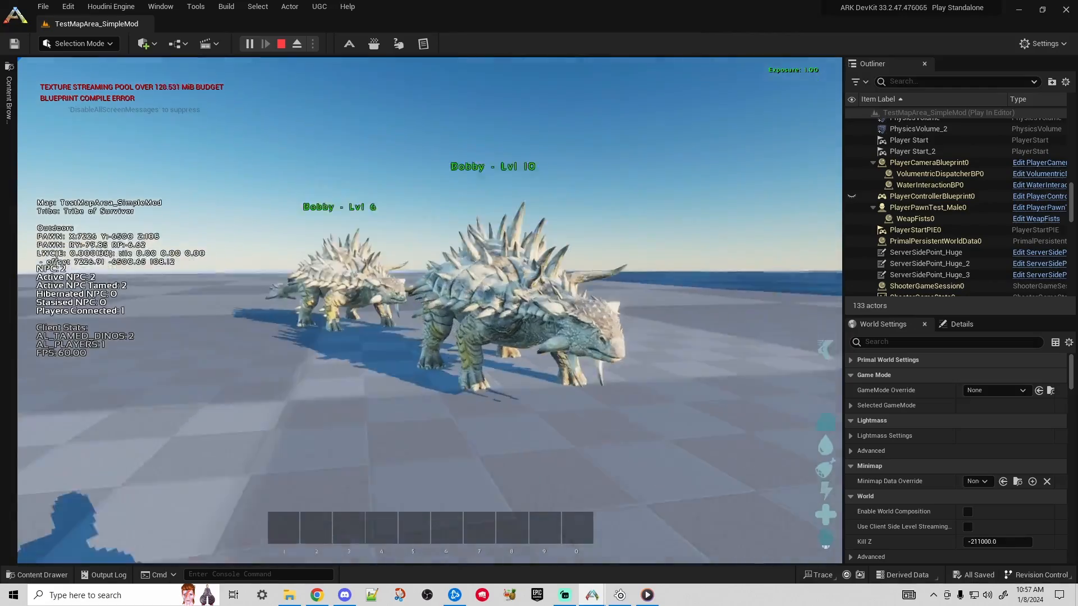
pyautogui.press('a')
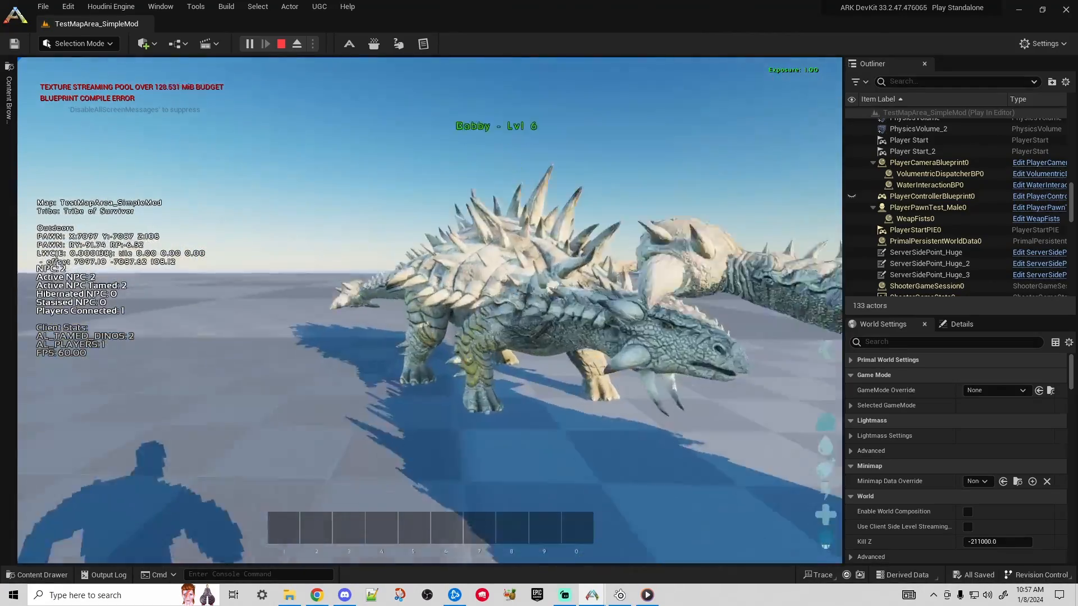
pyautogui.press('d')
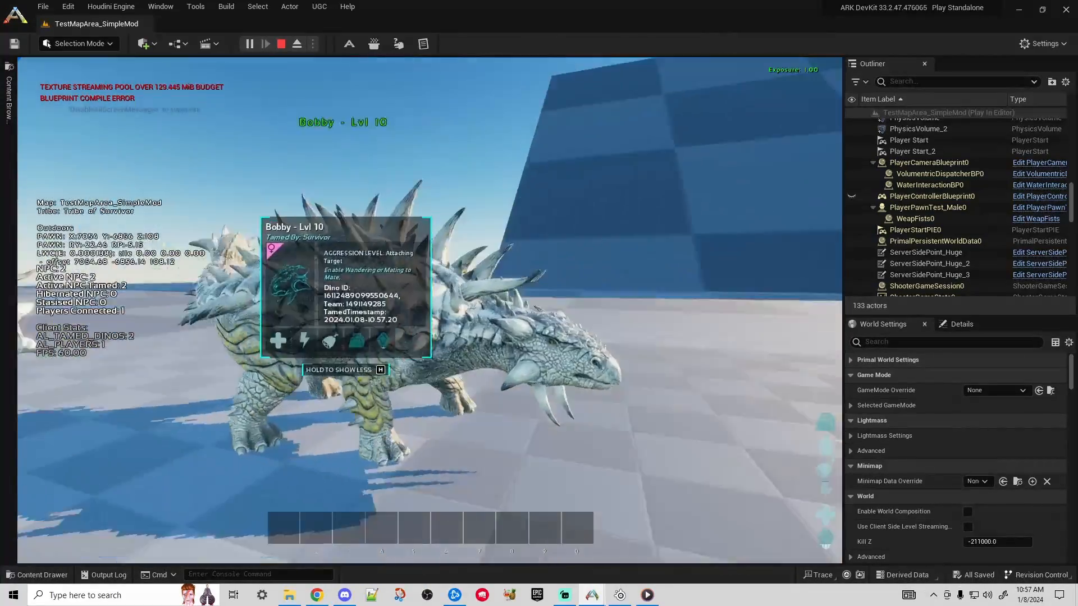
pyautogui.press('a')
pyautogui.press('s')
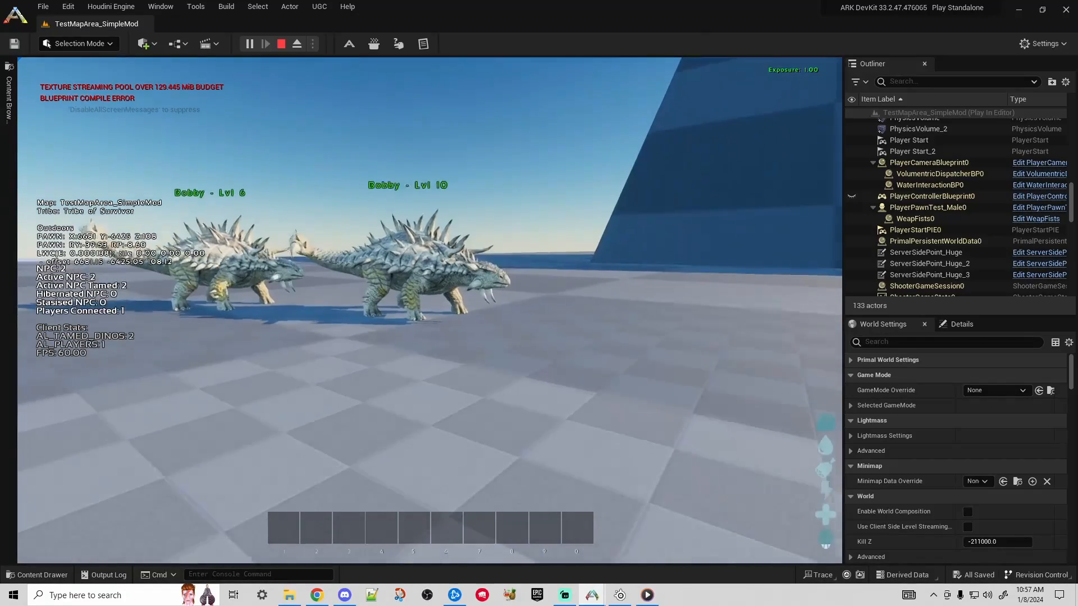
# - Spawn two more tamed Bobbys at distance 500 by rerunning the previous spawnactortamed console command for Bobby_Character_BP
pyautogui.hotkey('shift', 'F1')
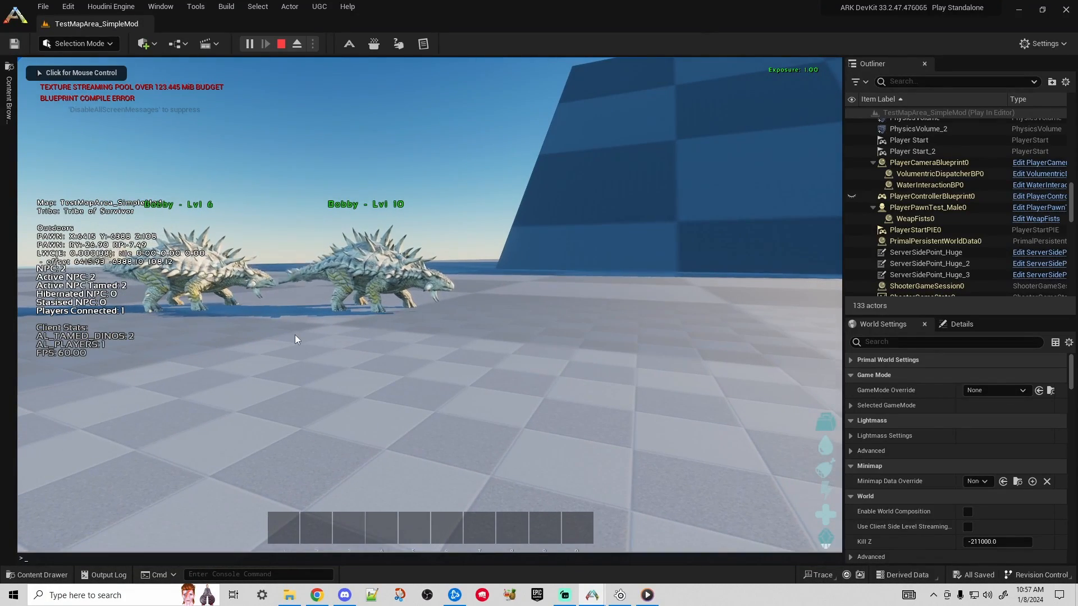
pyautogui.press('`')
pyautogui.press('Up')
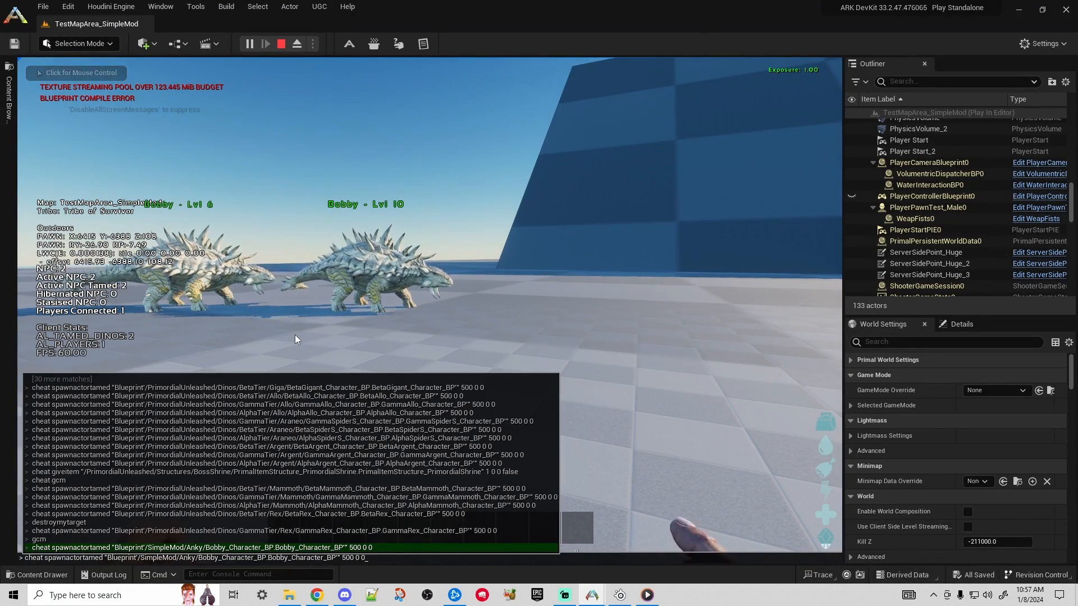
pyautogui.press('Return')
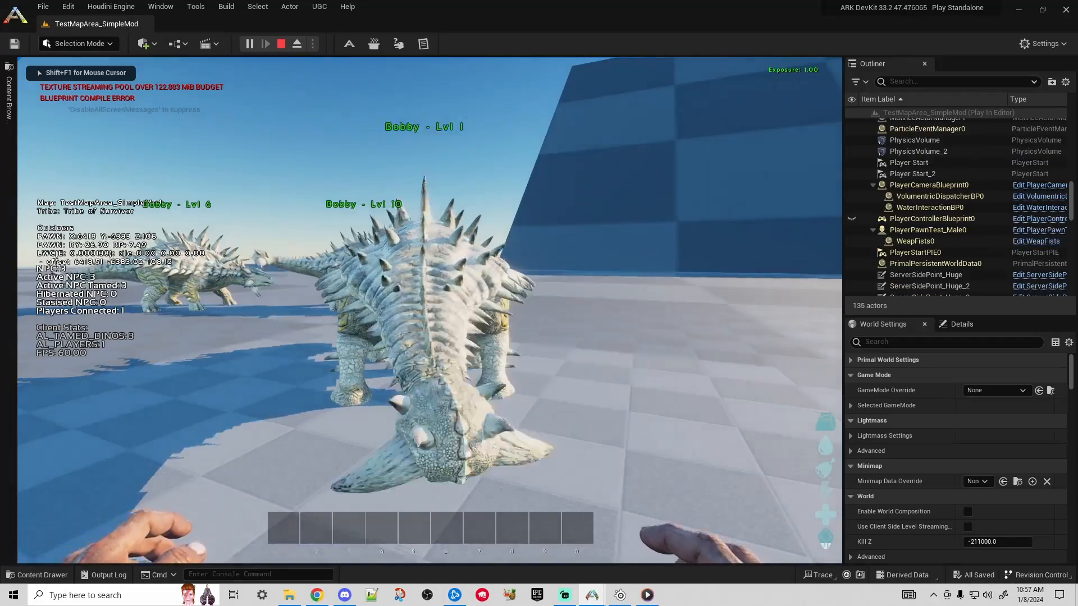
pyautogui.press('Return')
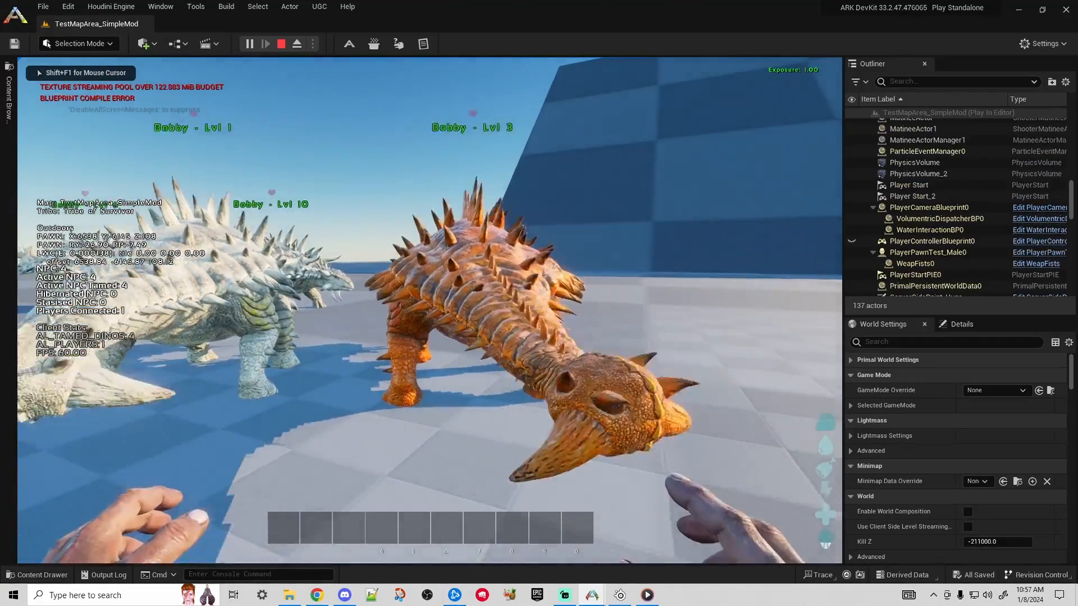
# - Walk around the newly spawned Bobbys and compare the coloring of male and female
pyautogui.press('w')
pyautogui.press('w')
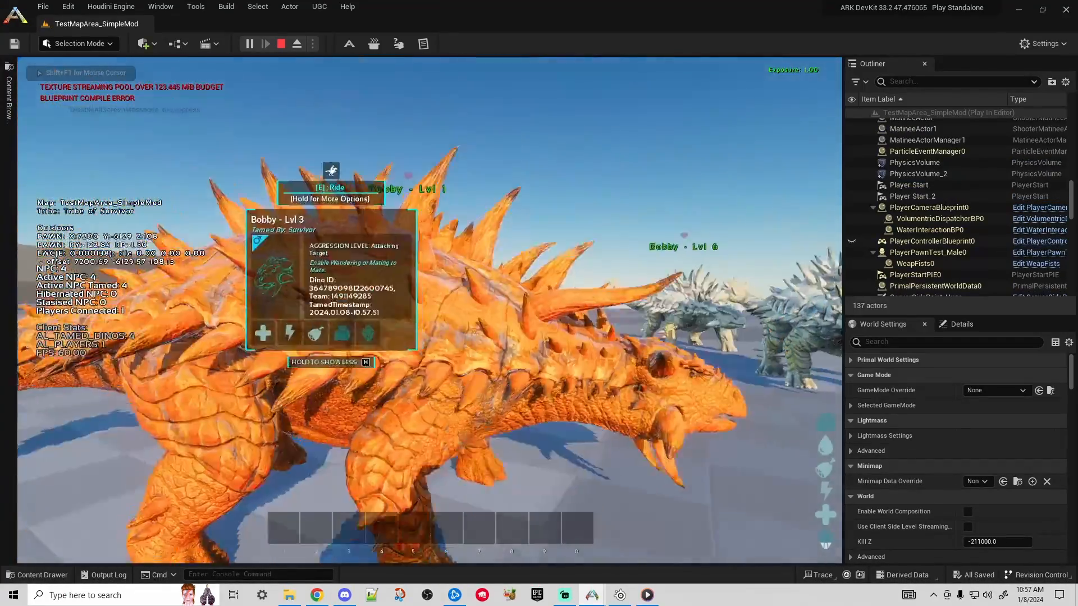
pyautogui.press('w')
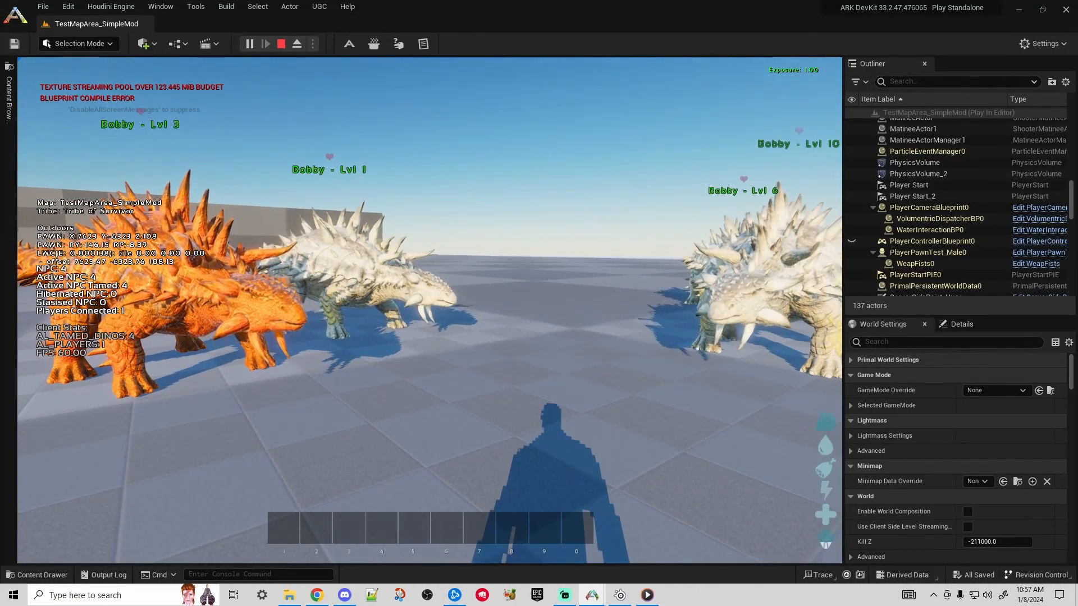
# - Walk up to the orange and the white Bobby to check each one's sex and coloring, and back off to view all four
pyautogui.press('a')
pyautogui.press('w')
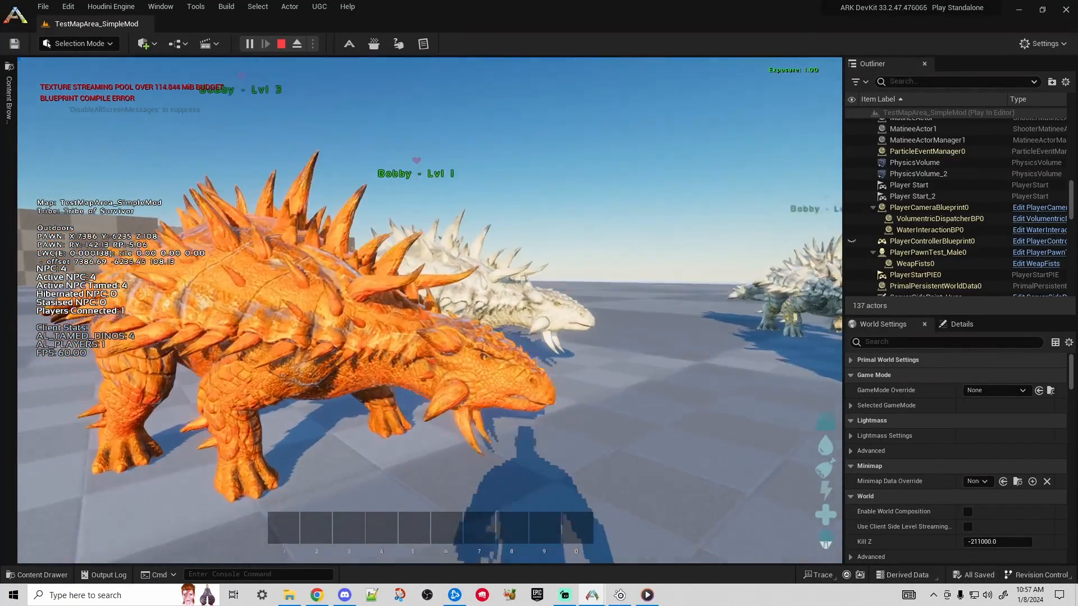
pyautogui.press('a')
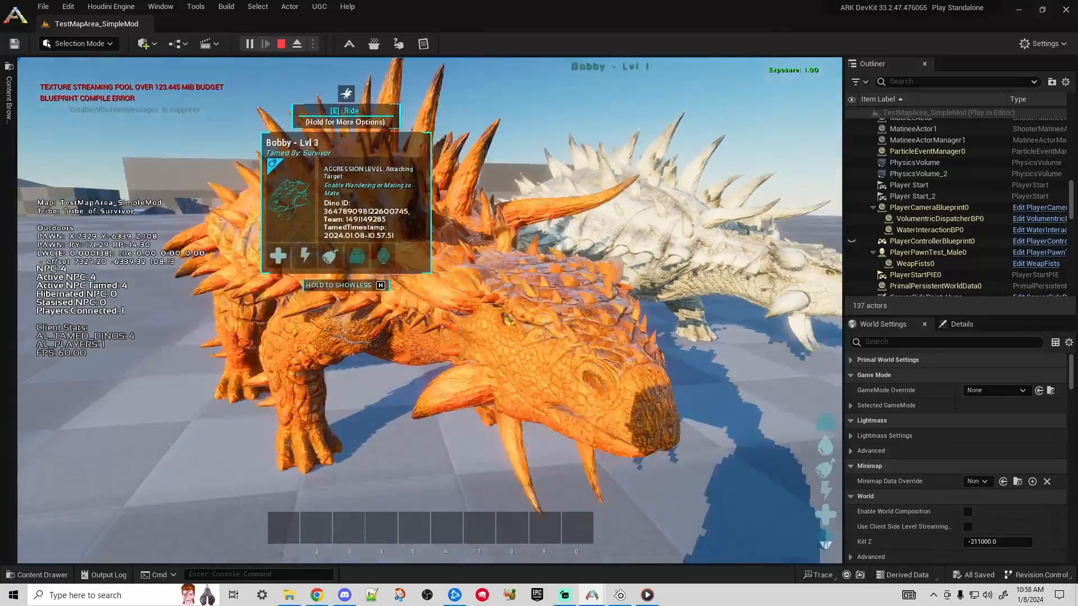
pyautogui.press('w')
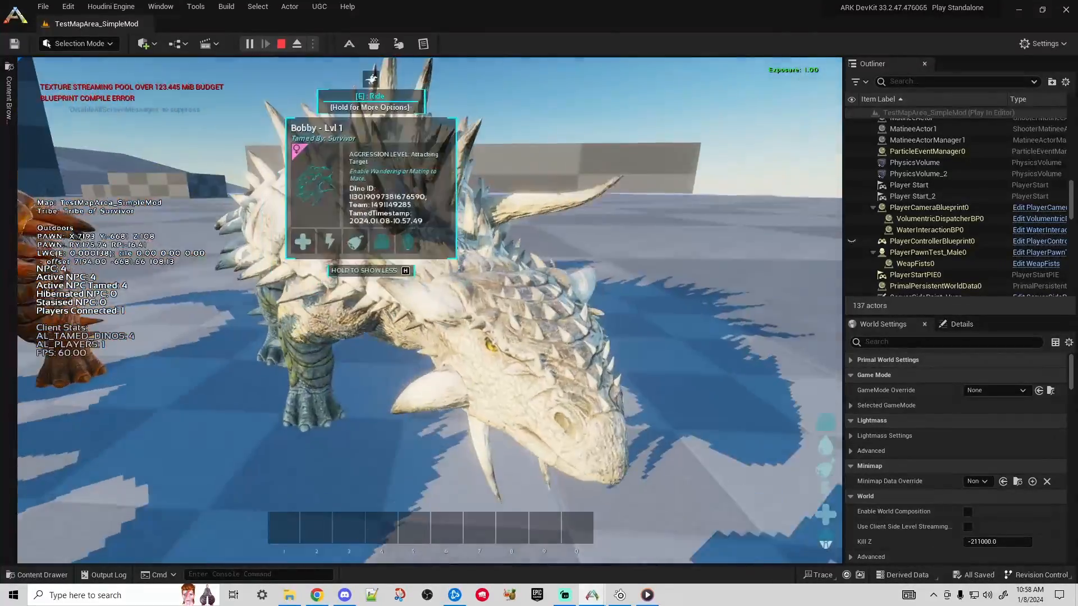
pyautogui.press('s')
pyautogui.press('a')
pyautogui.press('s')
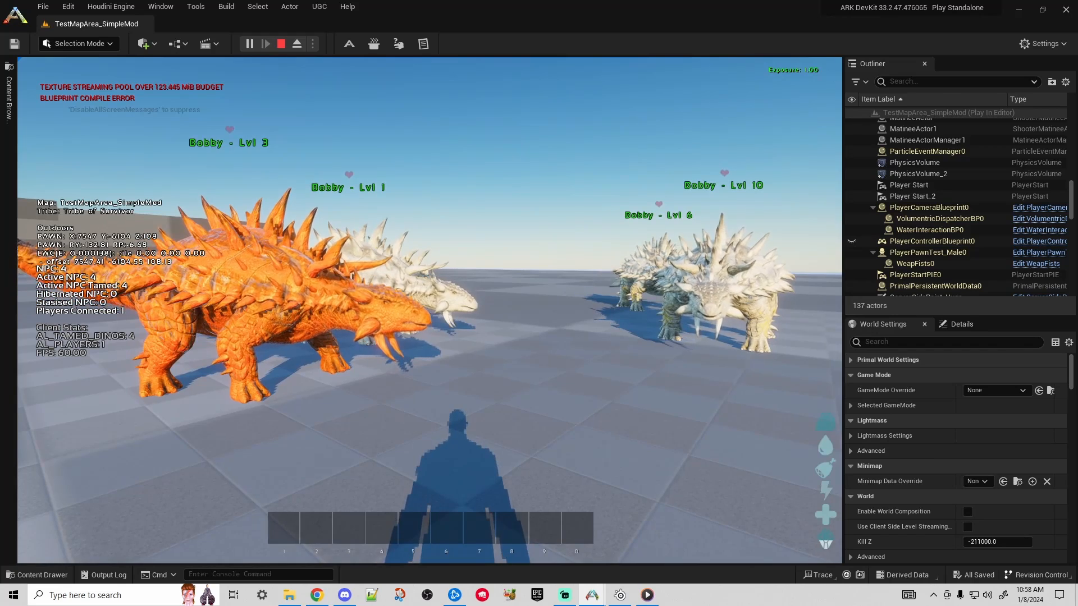
# - End the play session and open the Bobby skeletal mesh from the Anky folder, leaving the content browser at SimpleMod Content
pyautogui.press('Escape')
pyautogui.click(8, 99)
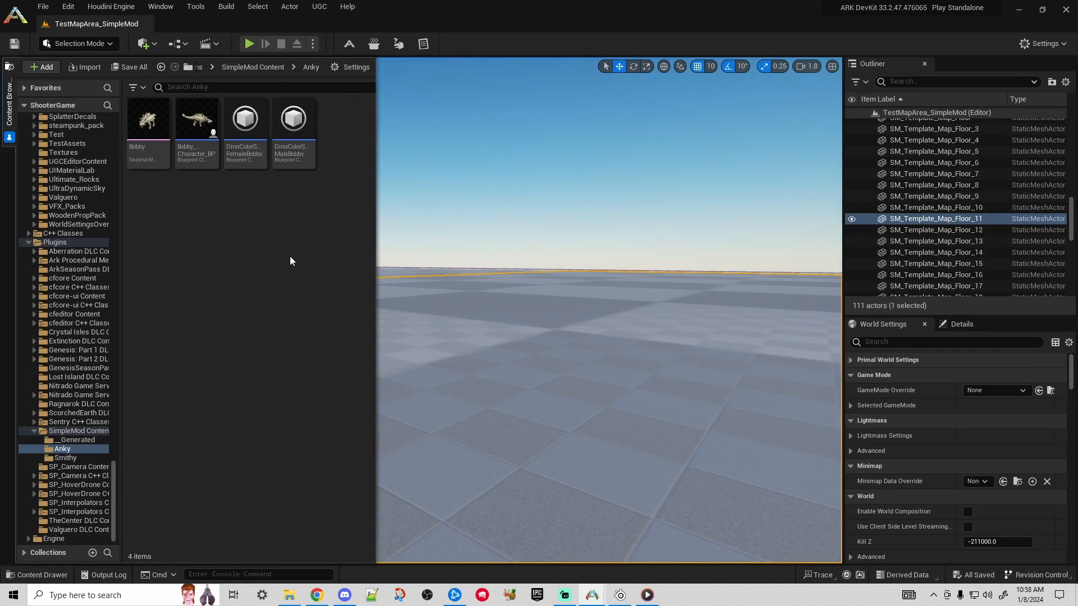
pyautogui.moveTo(151, 147)
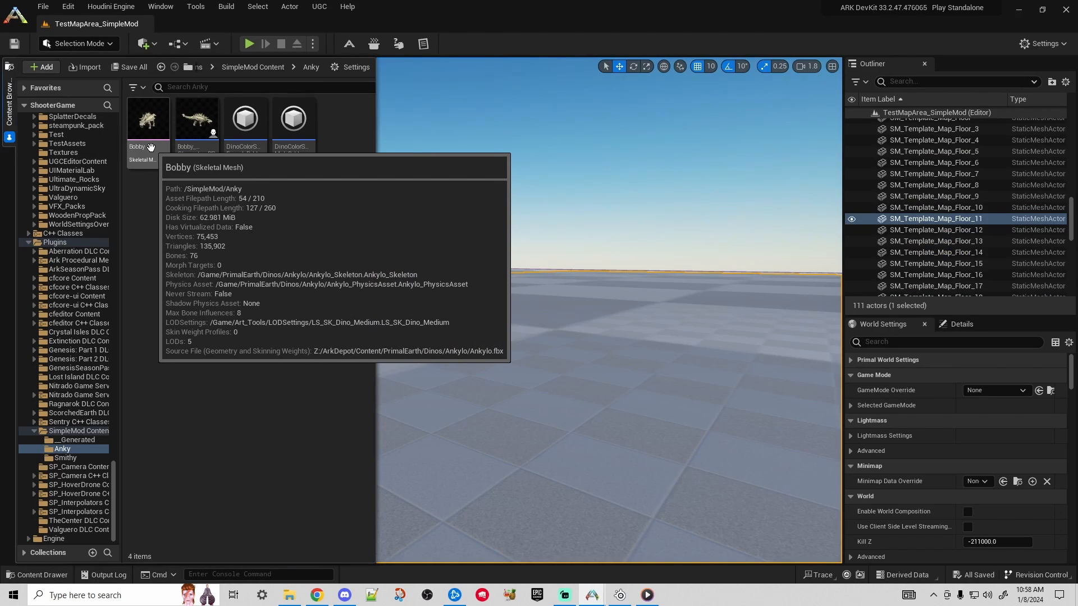
pyautogui.click(151, 147)
pyautogui.doubleClick(153, 148)
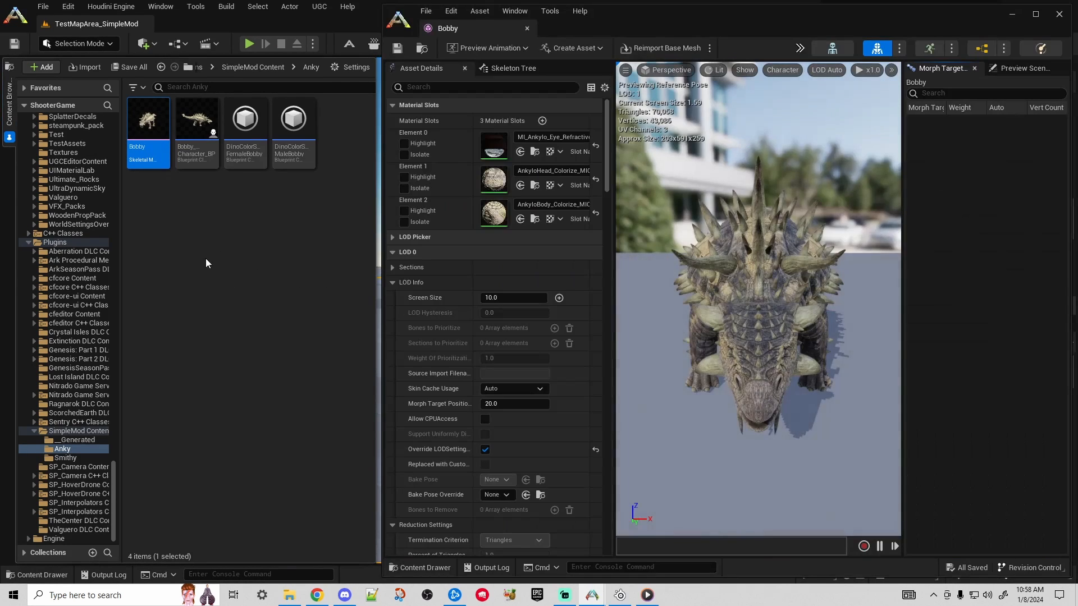
pyautogui.moveTo(730, 281); pyautogui.dragTo(701, 291)
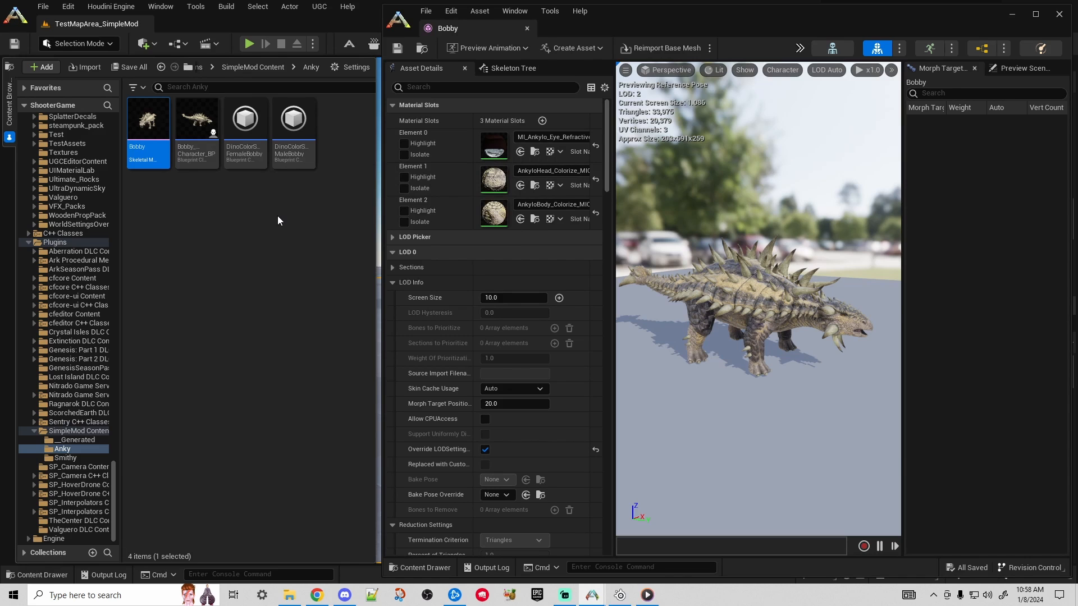
pyautogui.click(52, 431)
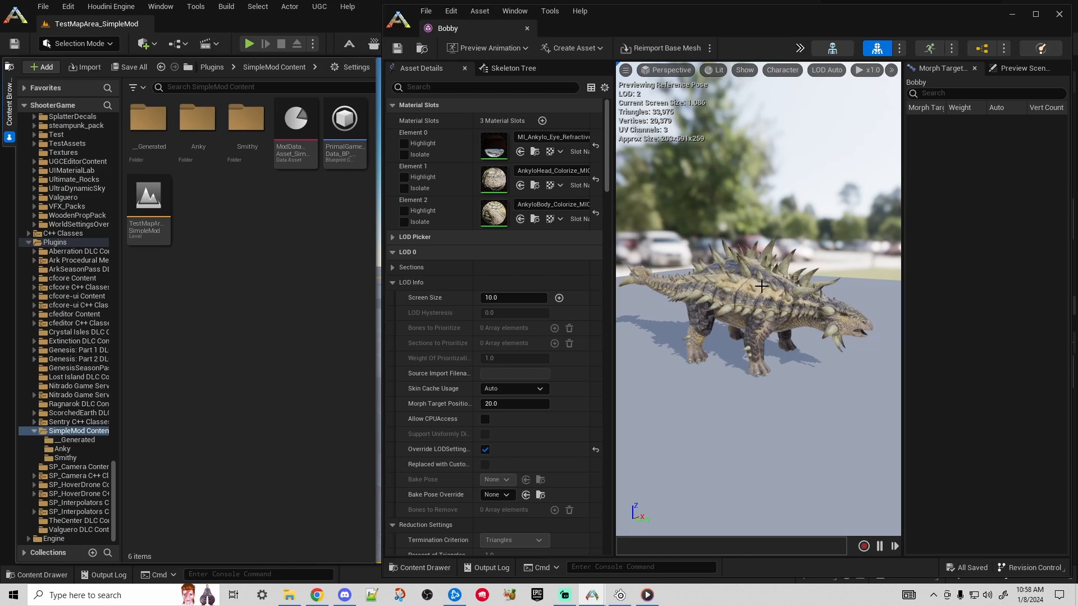
pyautogui.click(553, 138)
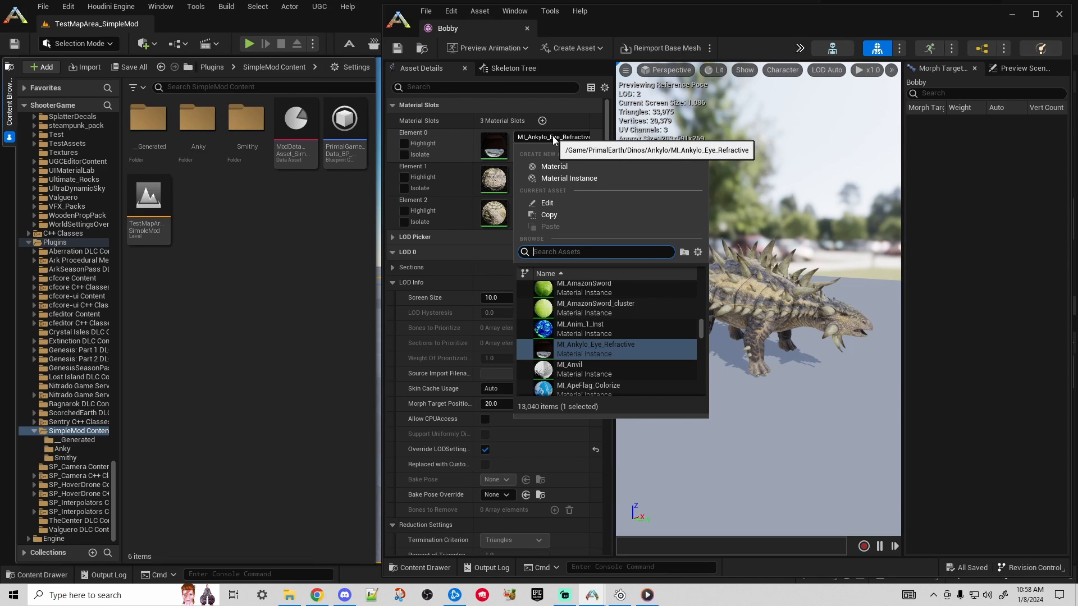
pyautogui.write('Red')
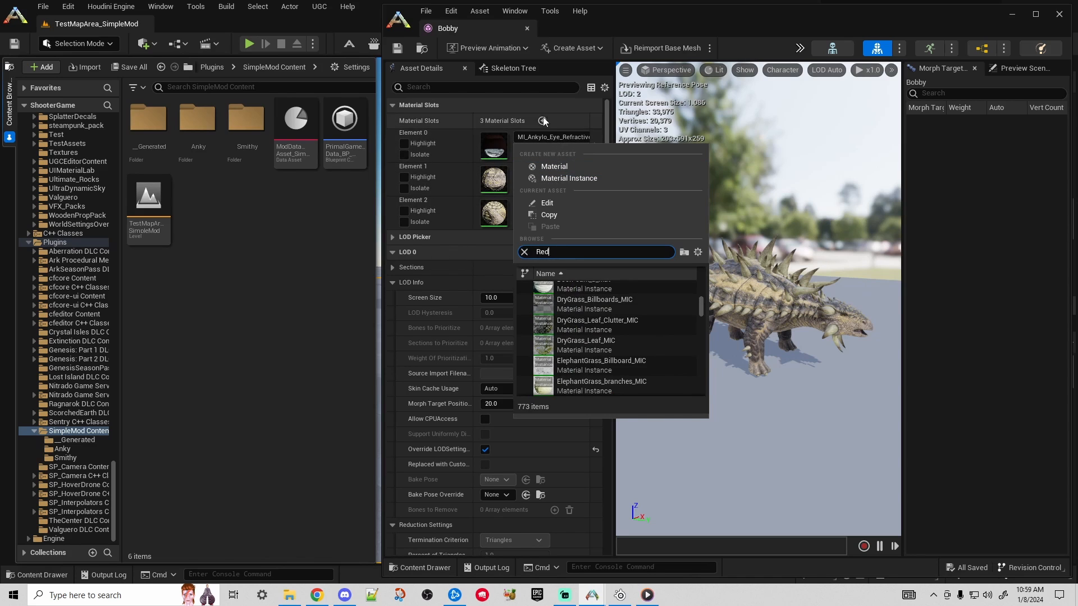
pyautogui.click(557, 103)
pyautogui.click(404, 104)
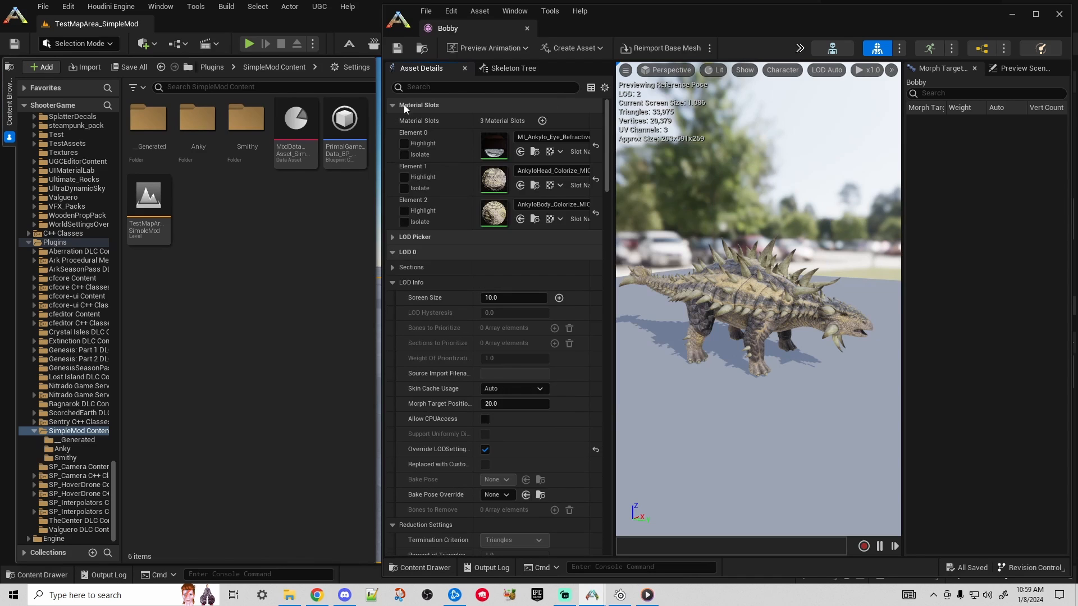
# - Search the materials available for Element 0 of the Bobby mesh for "red" and look through the list for a suitable one
pyautogui.click(531, 140)
pyautogui.write('r')
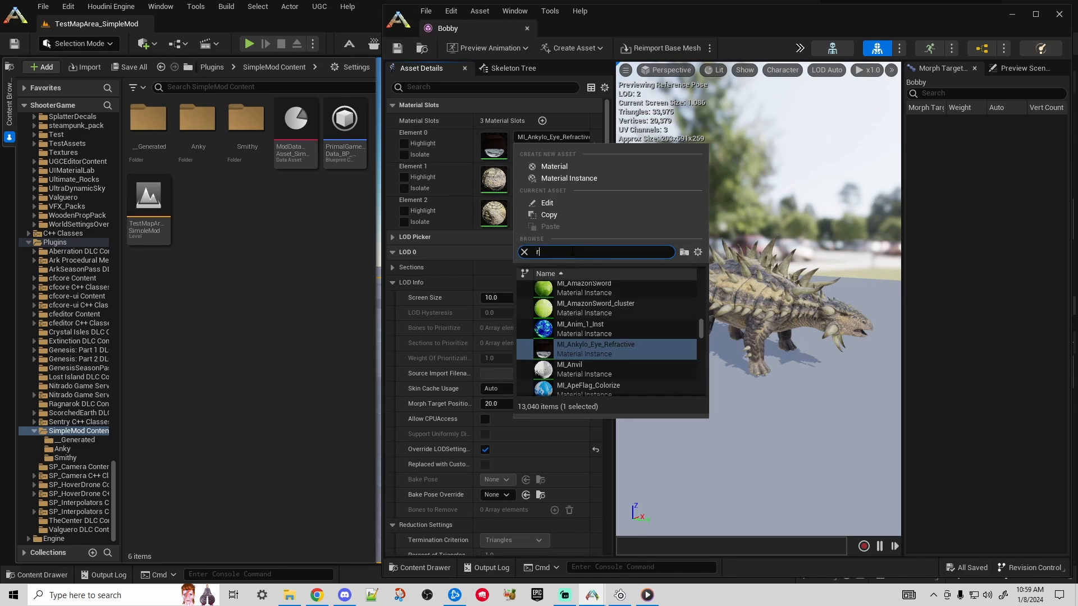
pyautogui.write('ee')
pyautogui.press('BackSpace')
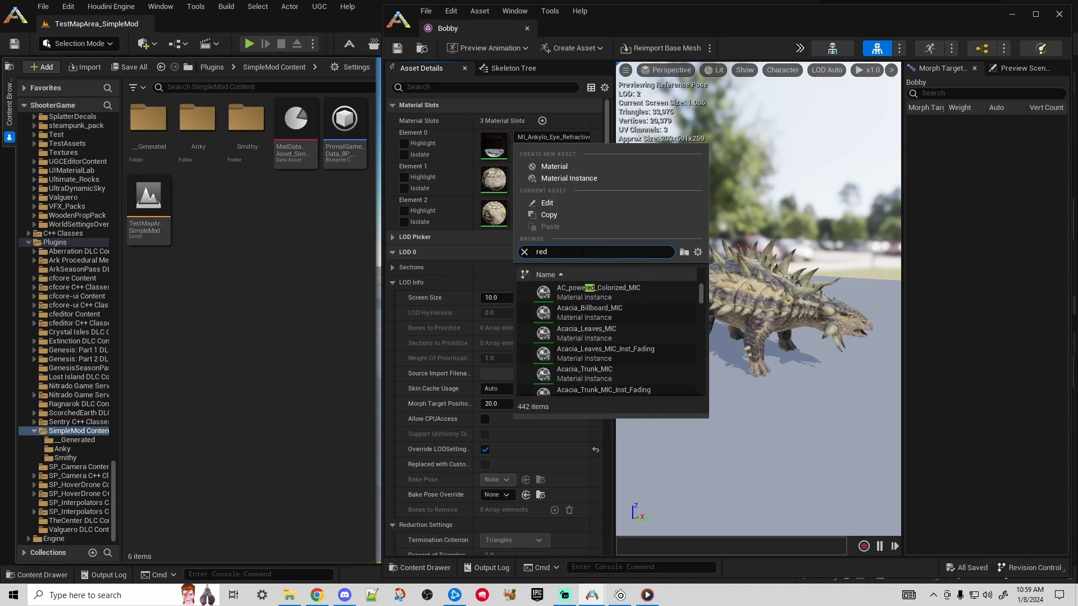
pyautogui.write('d')
pyautogui.moveTo(702, 295); pyautogui.dragTo(689, 382)
pyautogui.scroll(5, 651, 372)
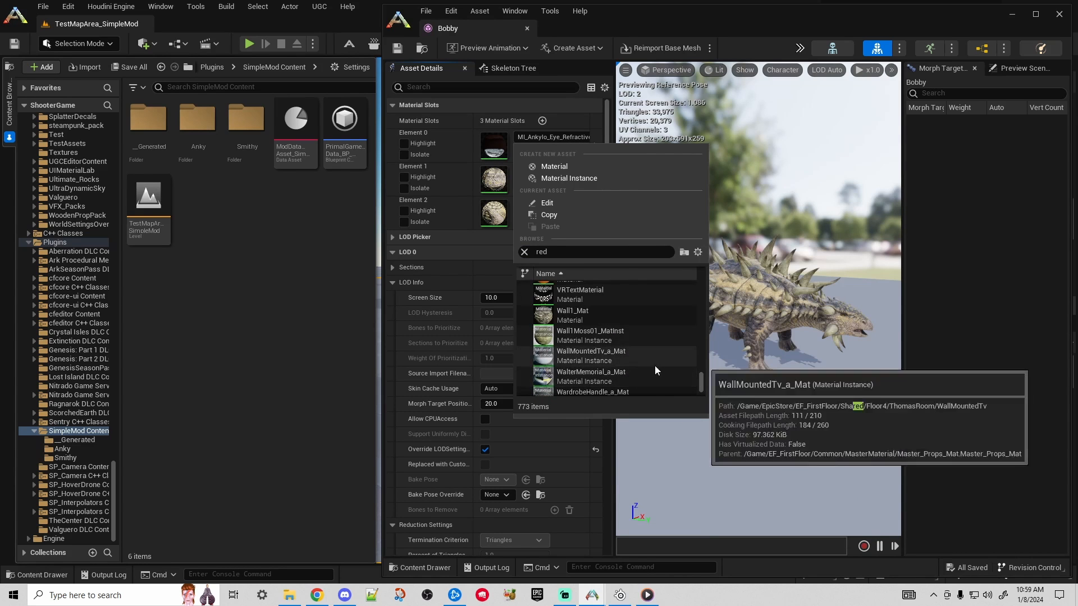
pyautogui.scroll(3, 659, 370)
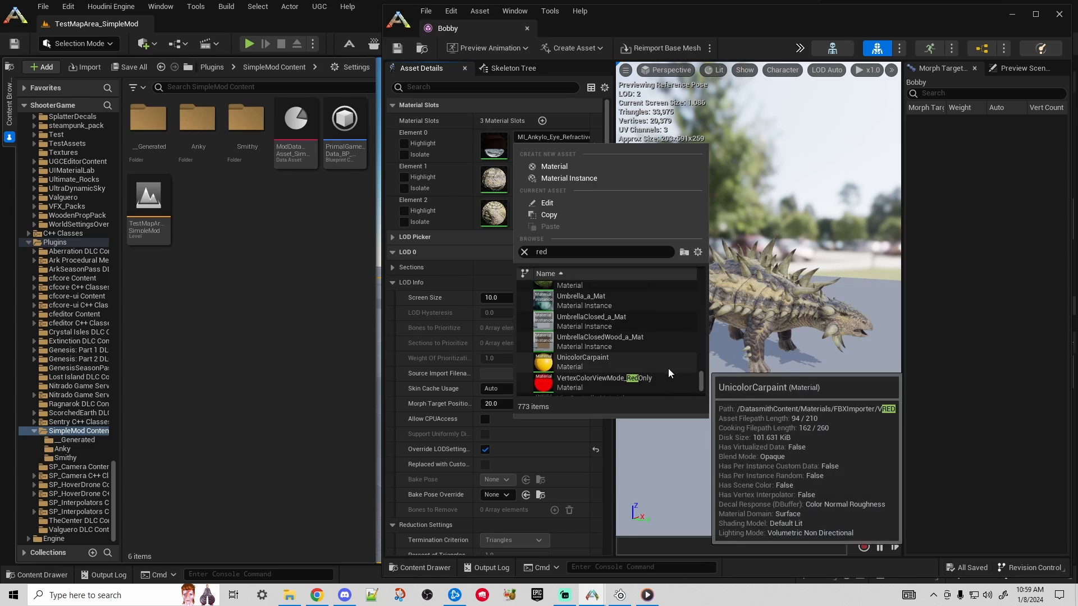
pyautogui.scroll(4, 662, 369)
pyautogui.scroll(4, 649, 357)
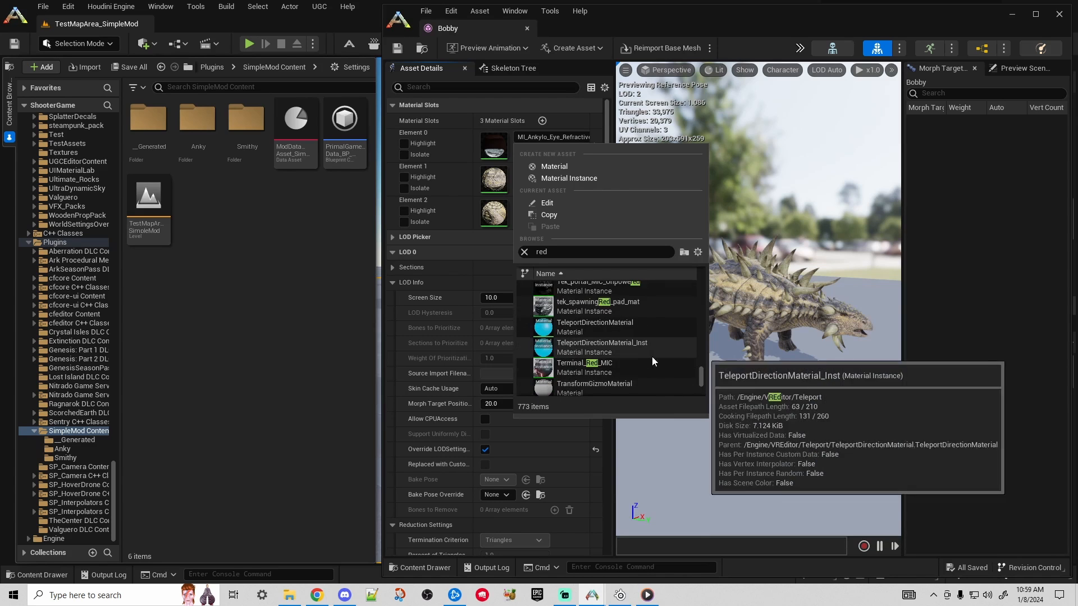
pyautogui.scroll(5, 662, 359)
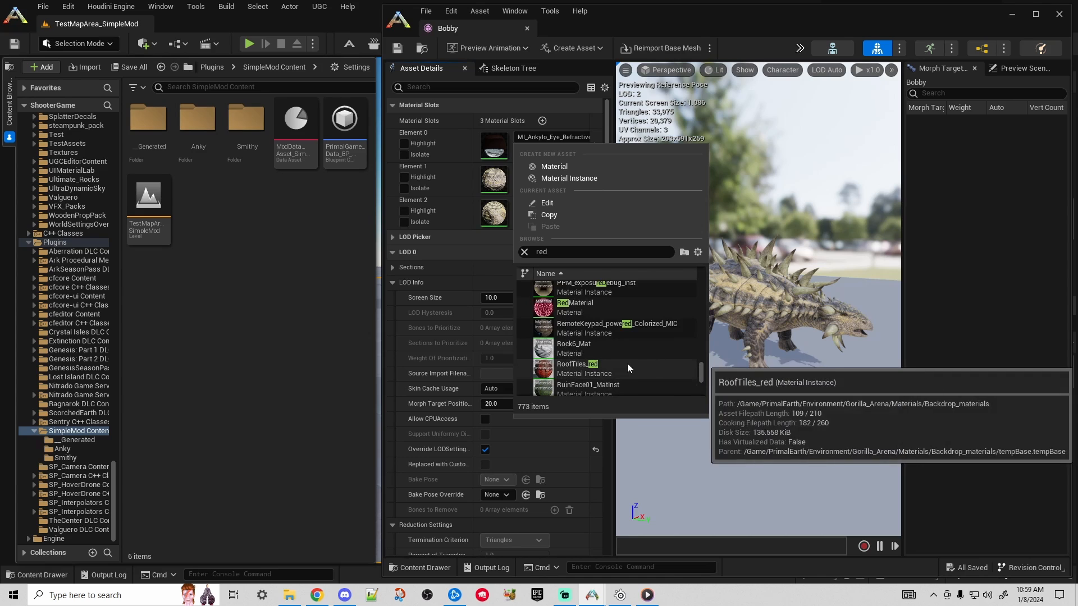
pyautogui.scroll(3, 625, 356)
pyautogui.moveTo(632, 356)
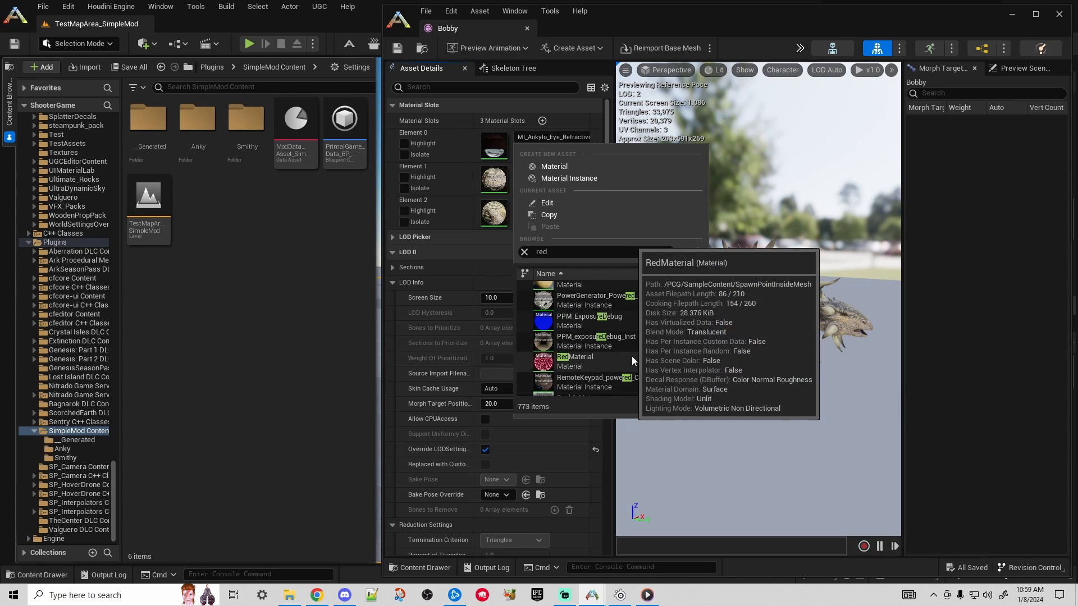
pyautogui.scroll(6, 645, 355)
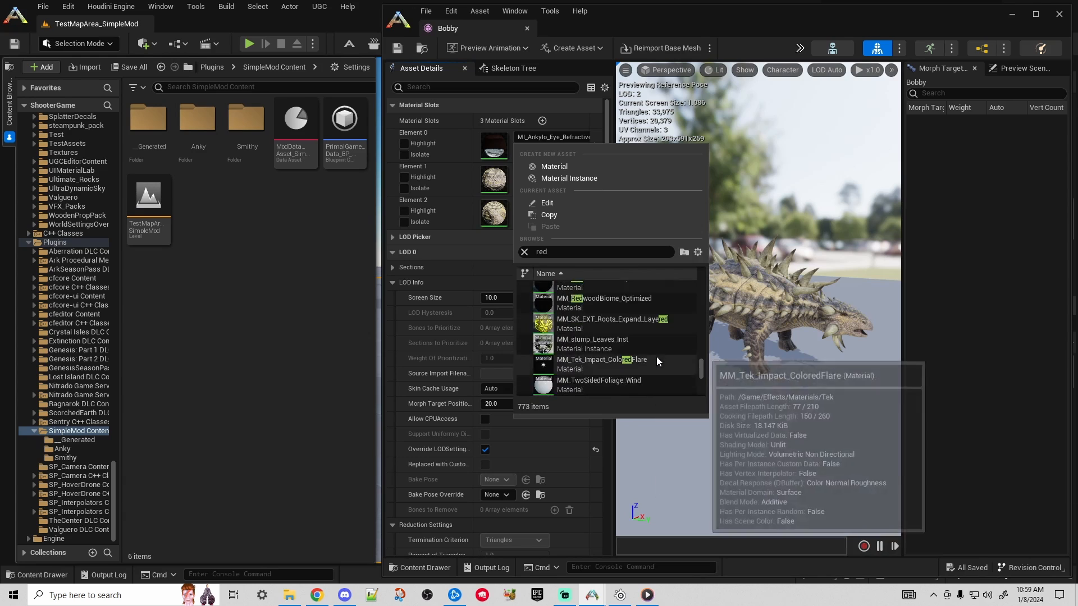
pyautogui.scroll(6, 655, 356)
# - Search the Element 0 materials for "tekpad" instead
pyautogui.click(530, 253)
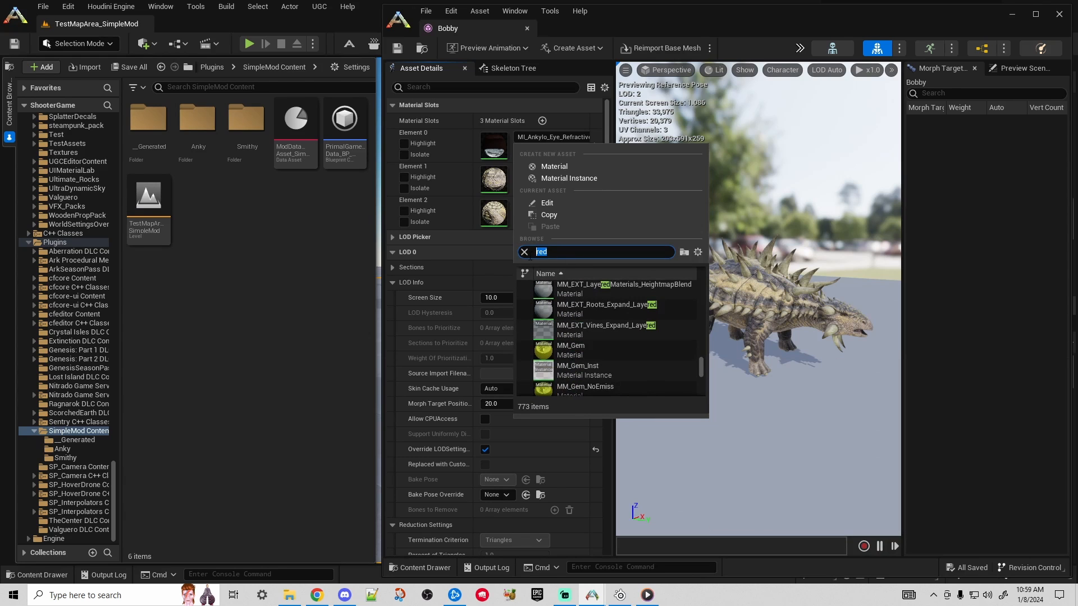
pyautogui.write('TekPad')
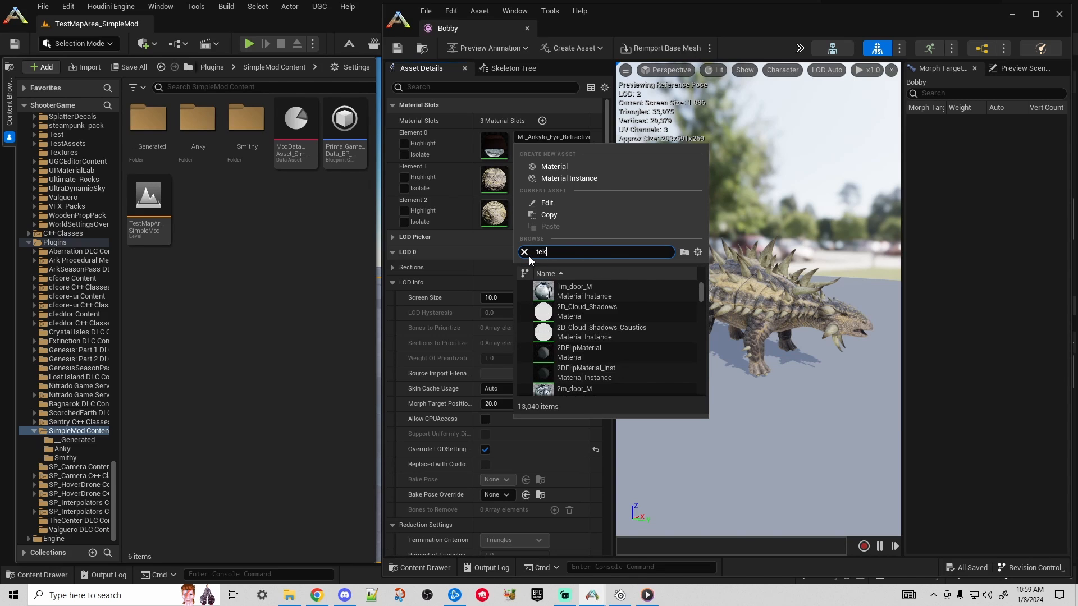
pyautogui.press('BackSpace')
pyautogui.press('BackSpace')
pyautogui.press('BackSpace')
pyautogui.write('tekpaf')
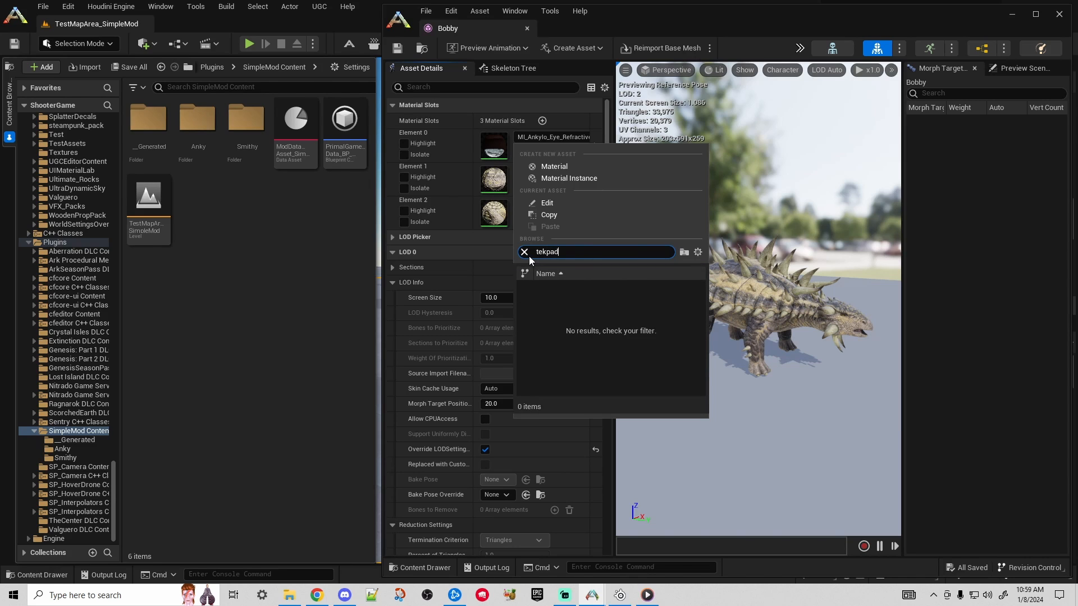
# - Clear the material search for Element 0 and start a new search with "Em"
pyautogui.press('BackSpace')
pyautogui.press('BackSpace')
pyautogui.press('BackSpace')
pyautogui.press('BackSpace')
pyautogui.press('BackSpace')
pyautogui.write('Em')
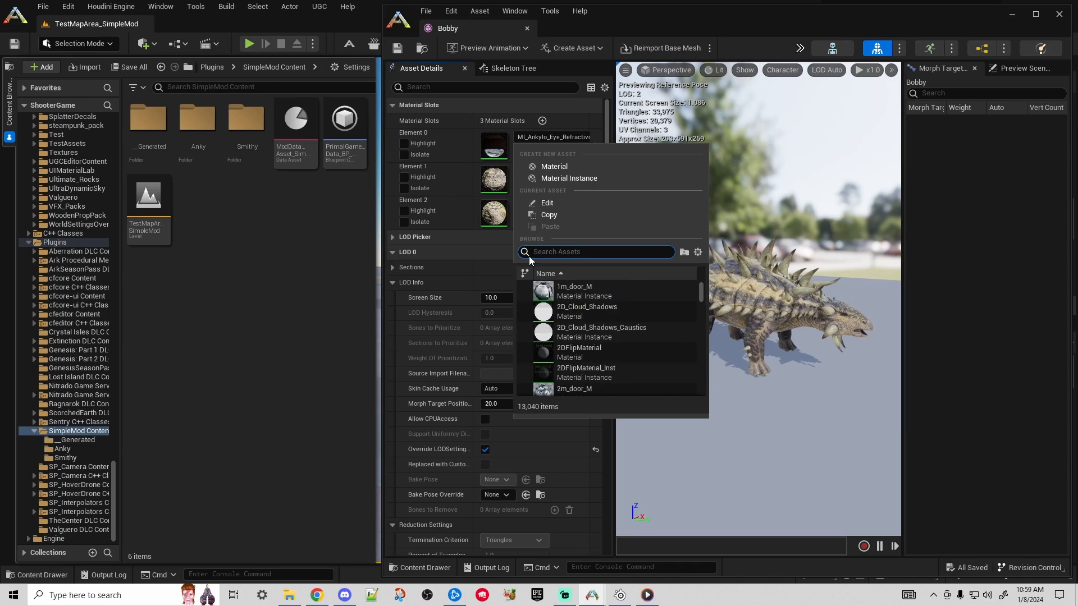
pyautogui.write('m')
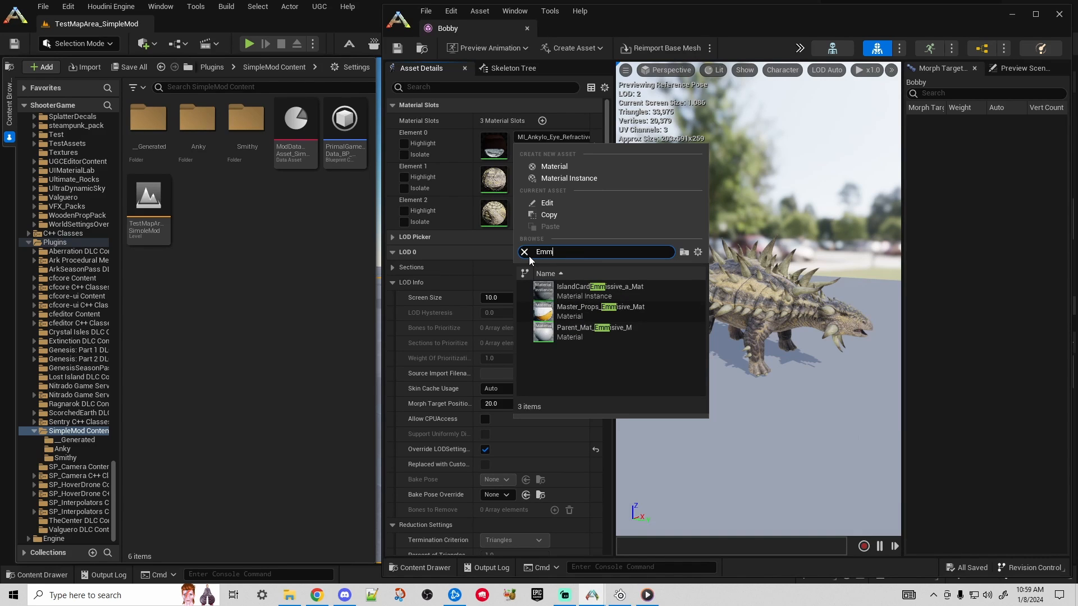
pyautogui.press('BackSpace')
pyautogui.write('er')
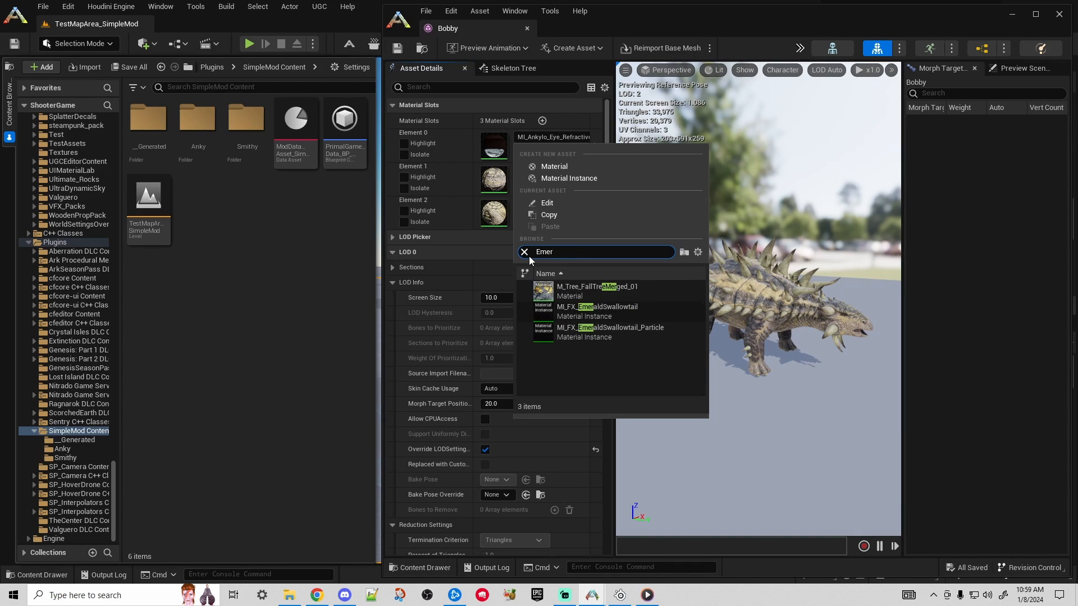
pyautogui.press('BackSpace')
pyautogui.press('BackSpace')
pyautogui.press('BackSpace')
pyautogui.press('BackSpace')
# - Search the materials for "red" and assign tek_pad_emissiveRed_mat to the mesh's Element 0 material slot
pyautogui.write('red')
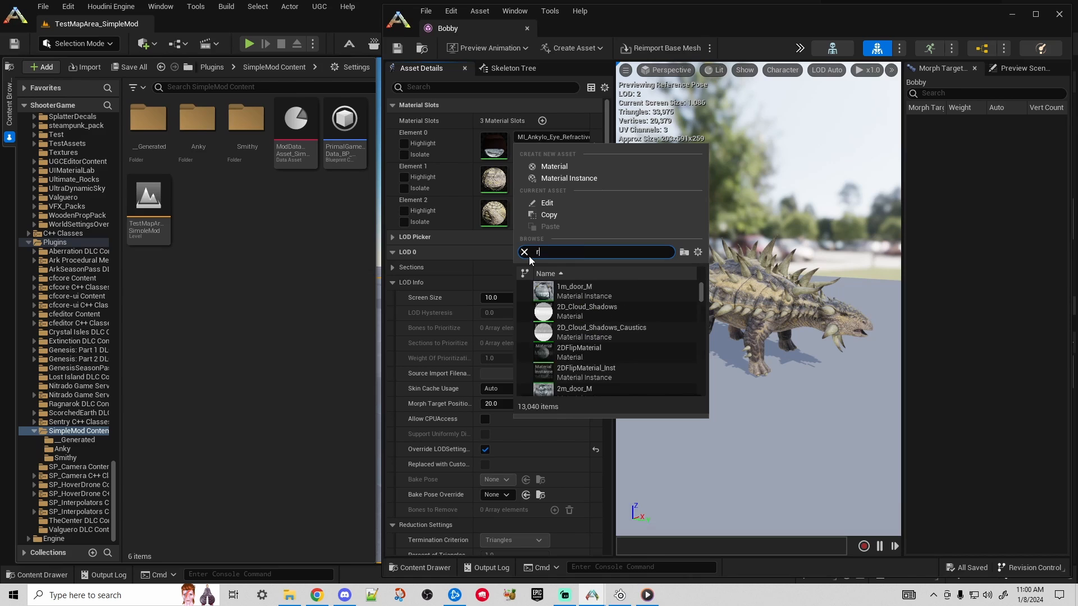
pyautogui.moveTo(700, 294); pyautogui.dragTo(706, 374)
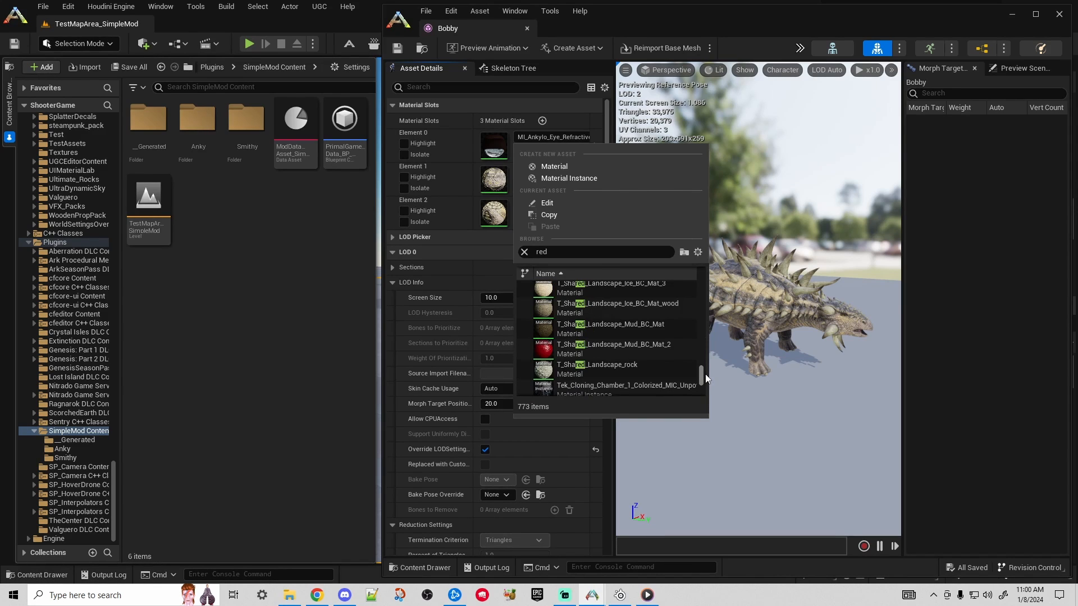
pyautogui.scroll(-3, 706, 378)
pyautogui.scroll(3, 631, 365)
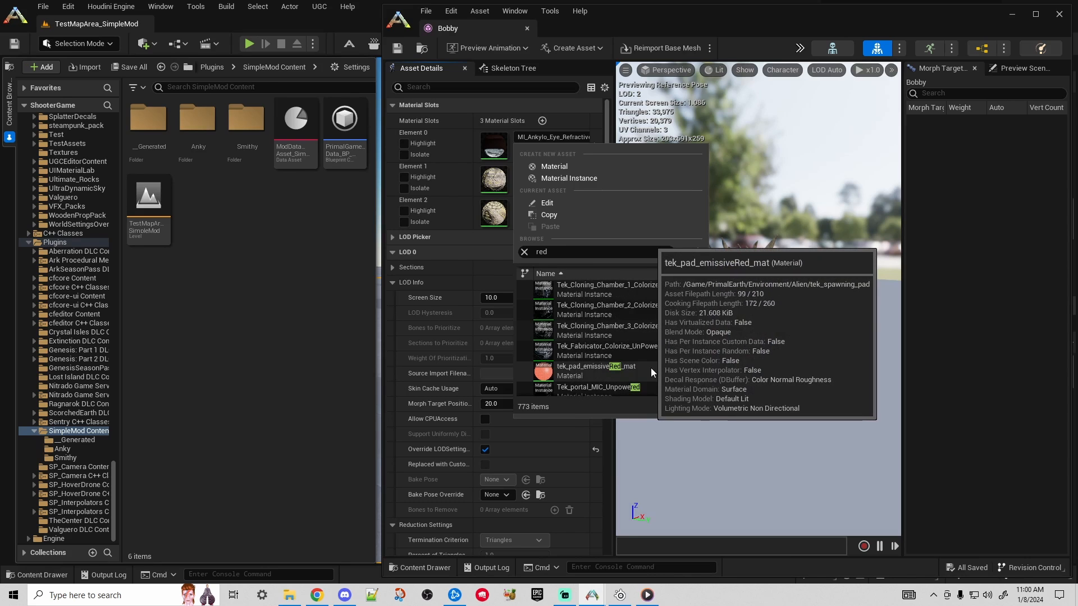
pyautogui.click(651, 368)
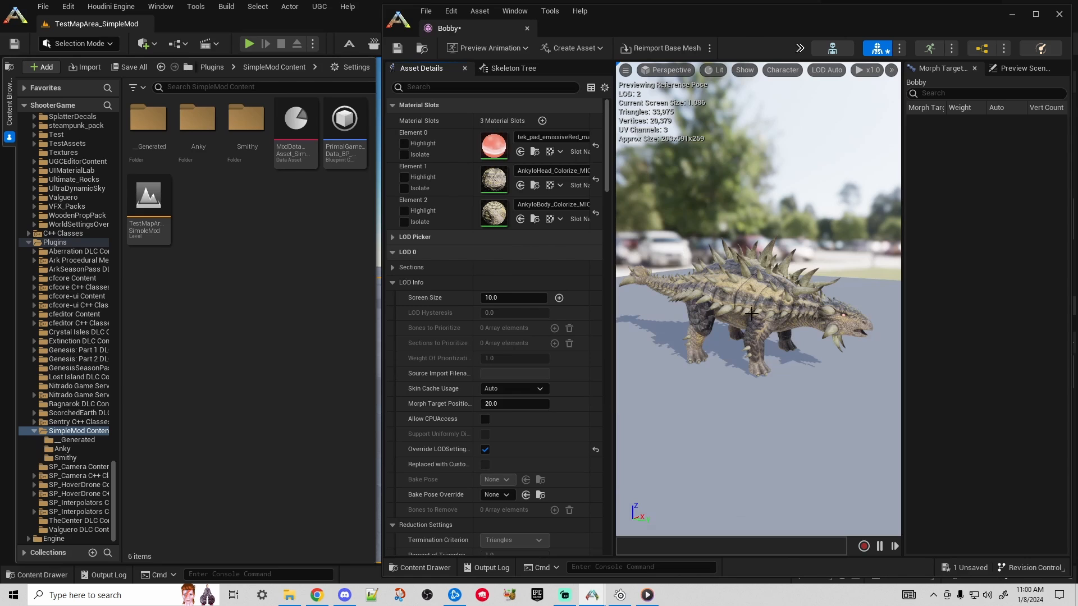
# - Inspect the eye material up close on the mesh preview and save the Bobby skeletal mesh
pyautogui.press('d')
pyautogui.moveTo(752, 314); pyautogui.dragTo(762, 324, button='right')
pyautogui.press('w')
pyautogui.press('s')
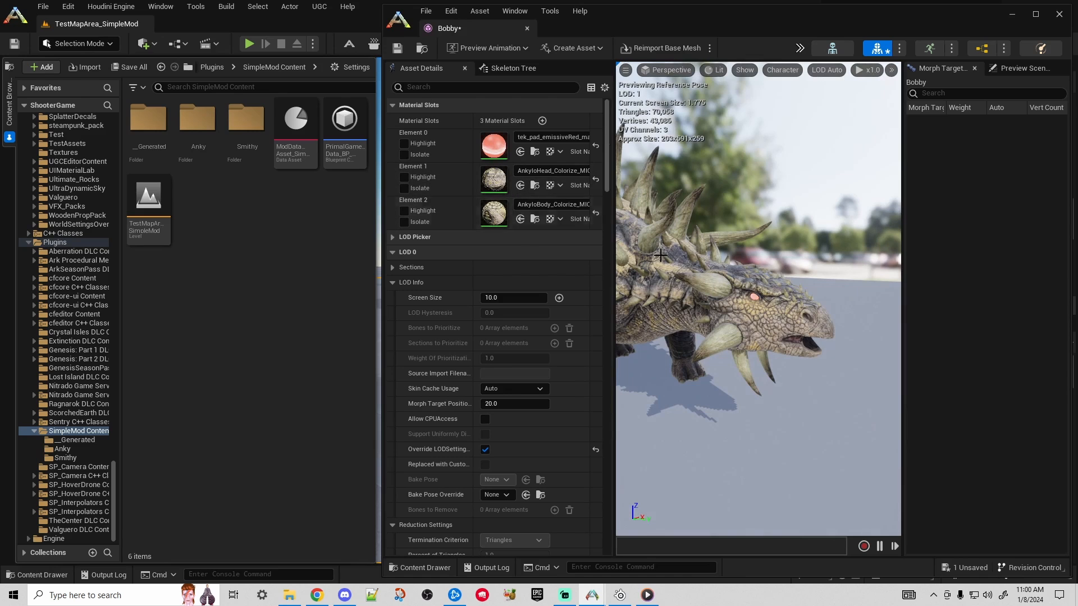
pyautogui.moveTo(652, 264); pyautogui.dragTo(652, 264, button='right')
pyautogui.moveTo(776, 319); pyautogui.dragTo(777, 319, button='right')
pyautogui.click(398, 48)
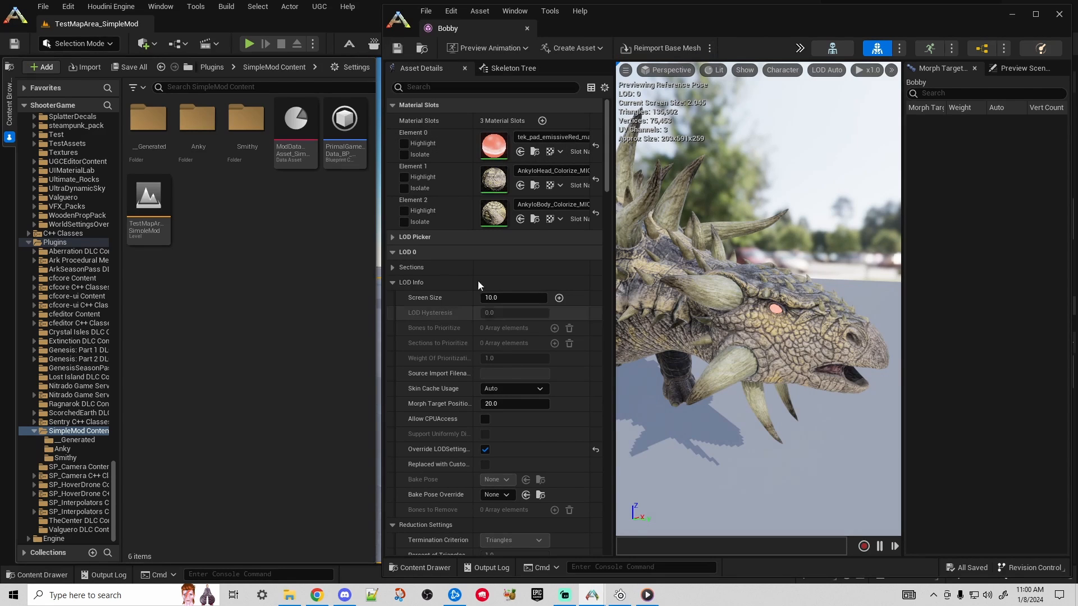
# - Open Bobby_Character_BP from the Anky folder and examine the creature's head and eyes in the blueprint's 3D preview
pyautogui.doubleClick(221, 135)
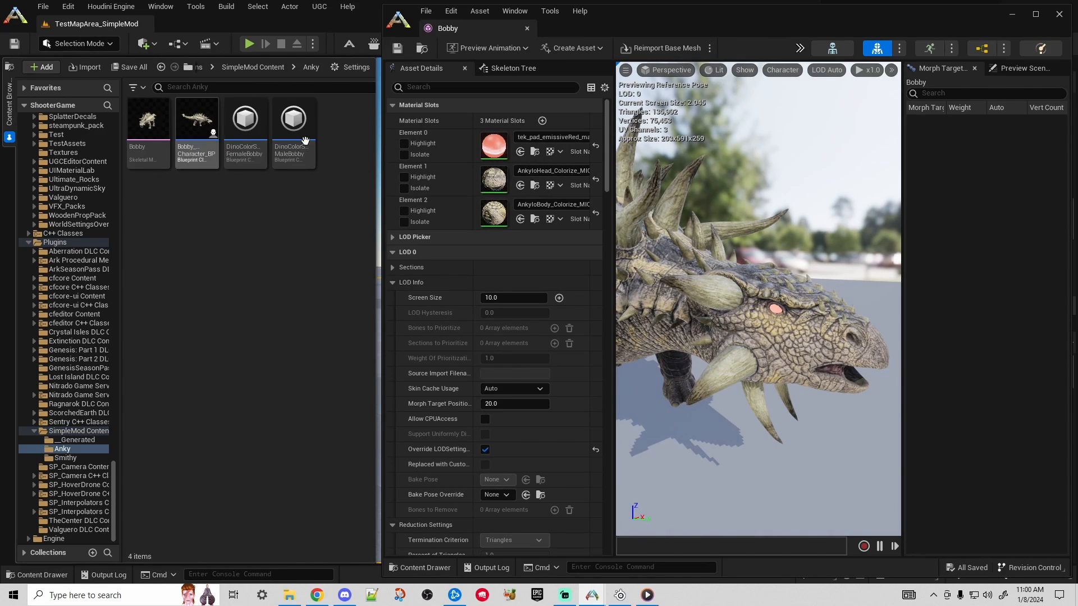
pyautogui.doubleClick(196, 126)
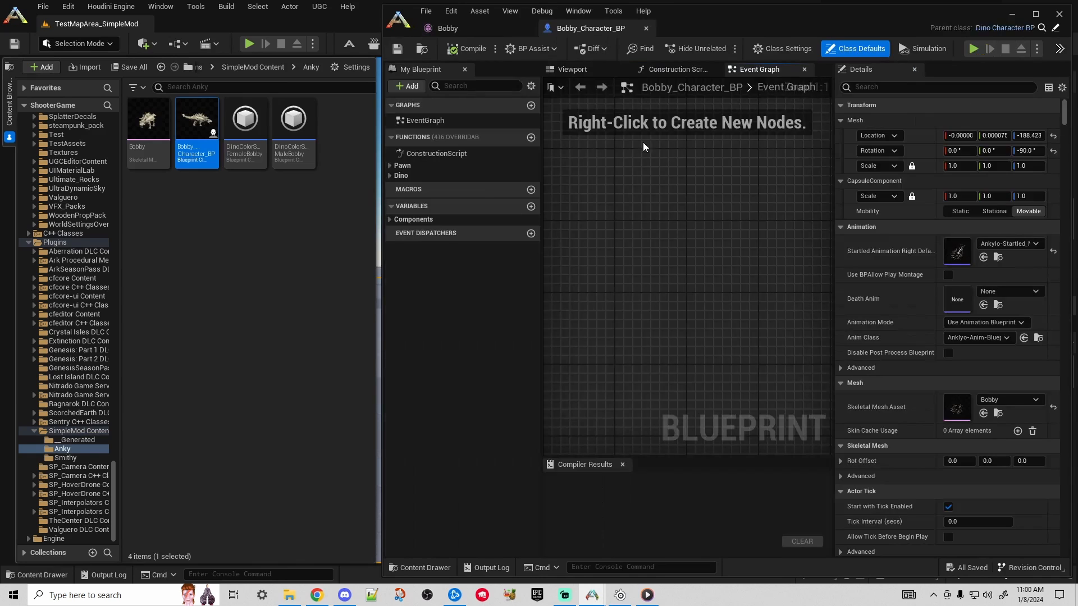
pyautogui.click(572, 69)
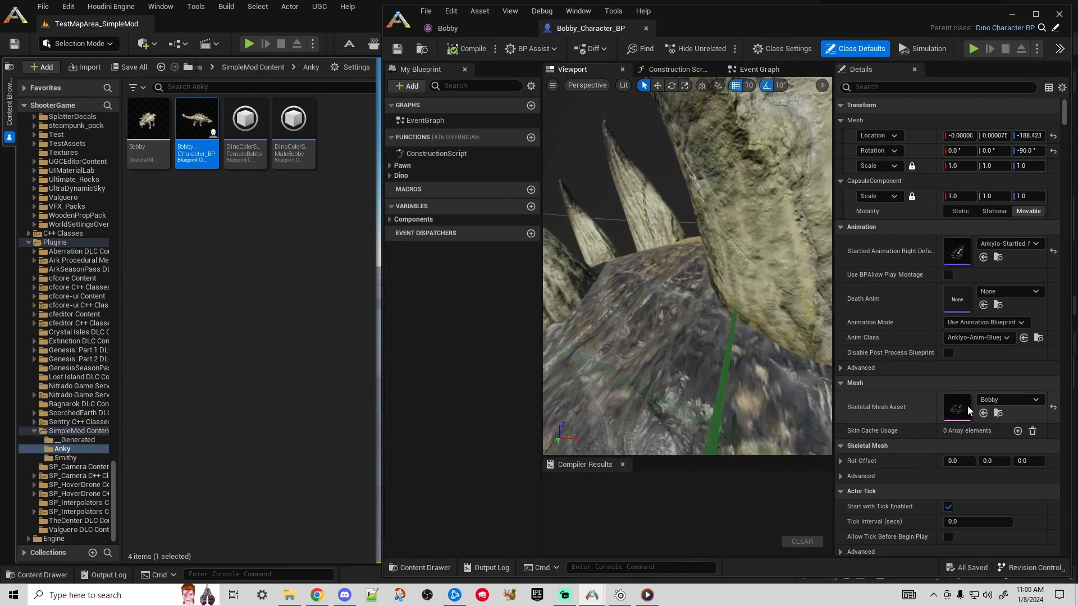
pyautogui.scroll(-6, 687, 266)
pyautogui.moveTo(687, 266); pyautogui.dragTo(584, 345, button='right')
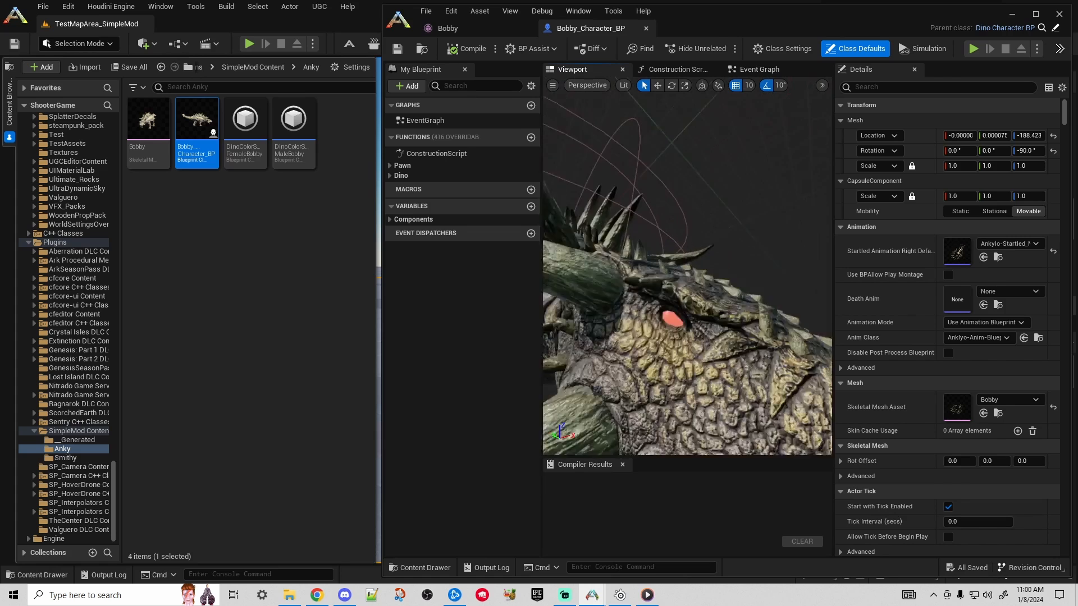
pyautogui.moveTo(728, 337); pyautogui.dragTo(729, 360, button='right')
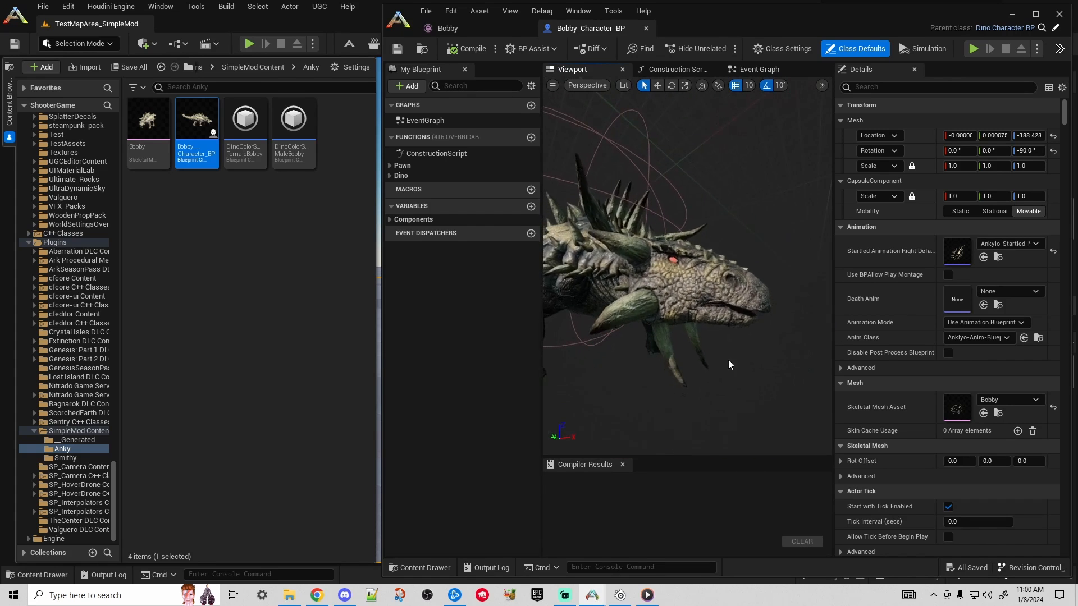
# - Play the test map and run cheat spawnactortamed "Blueprint'/SimpleMod/Anky/Bobby_Character_BP.Bobby_Character_BP'" 500 0 0 to spawn a tamed Bobby
pyautogui.click(1013, 17)
pyautogui.click(247, 45)
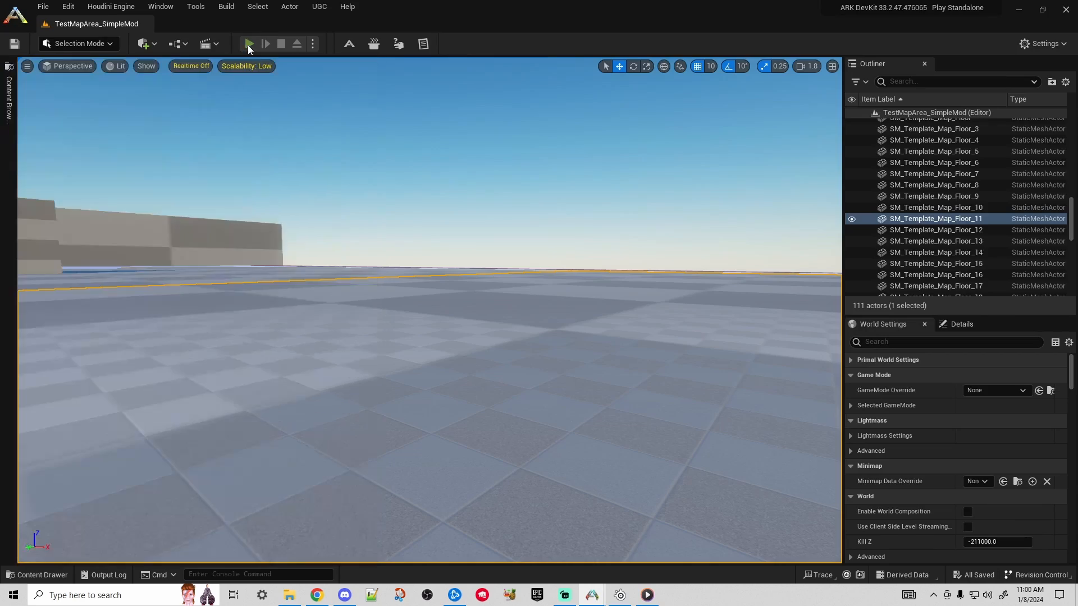
pyautogui.press('Tab')
pyautogui.press('Up')
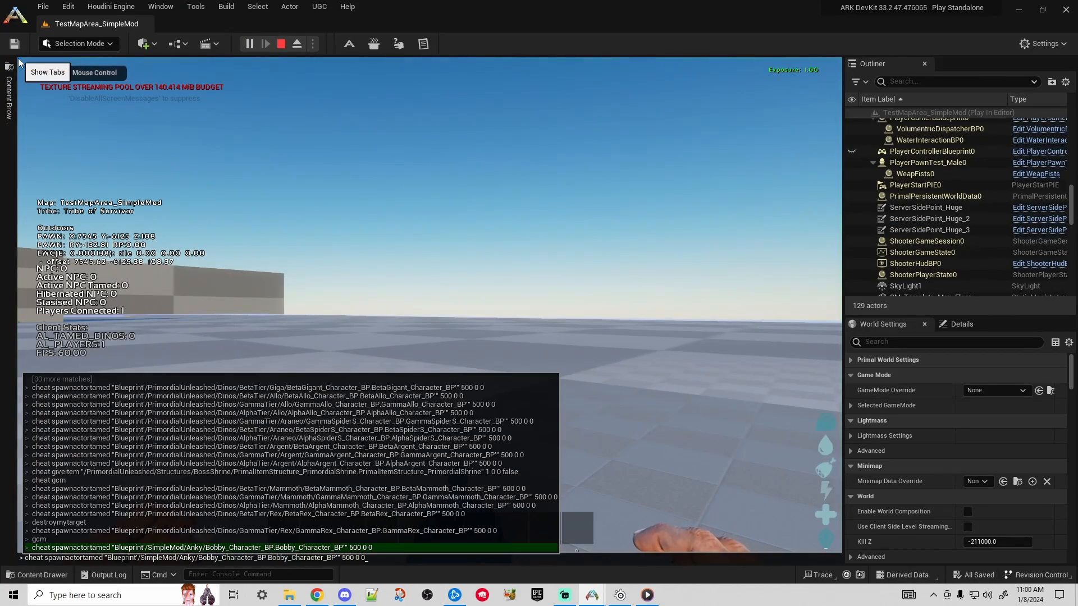
pyautogui.press('Return')
pyautogui.press('d')
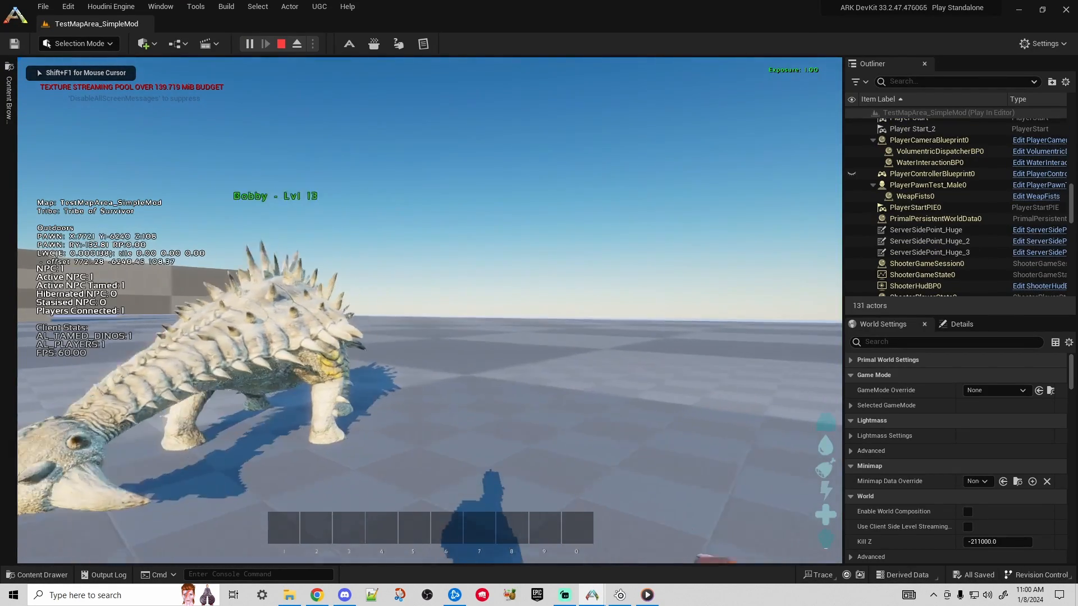
# - Spawn four more tamed Bobbys by repeating the spawn command, sidestepping between spawns to space them out
pyautogui.press('Tab')
pyautogui.press('Up')
pyautogui.press('Return')
pyautogui.press('d')
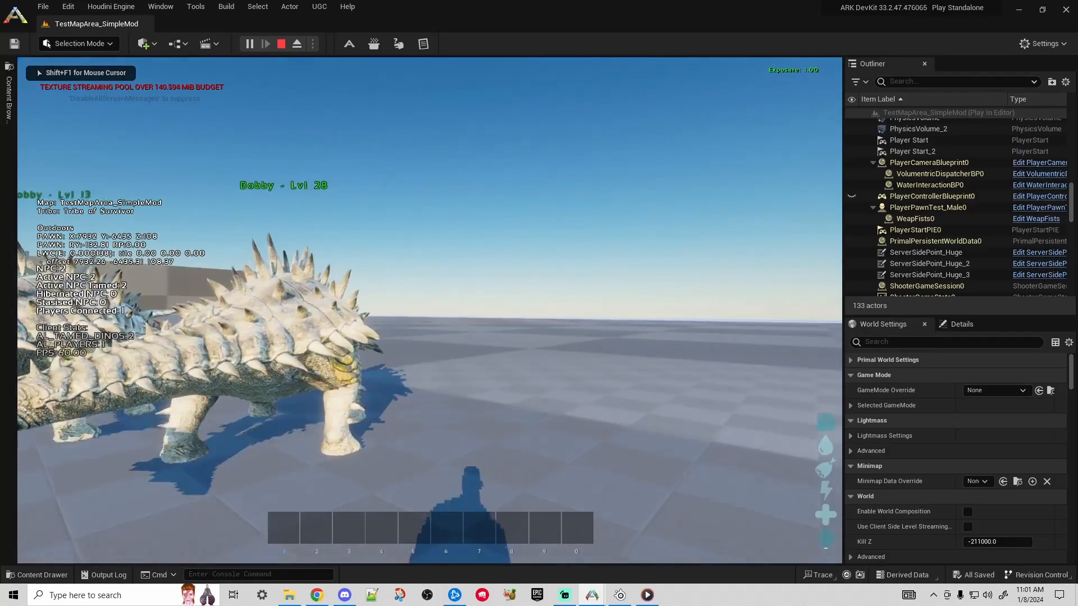
pyautogui.press('Tab')
pyautogui.press('Up')
pyautogui.press('Return')
pyautogui.press('d')
pyautogui.press('Tab')
pyautogui.press('Up')
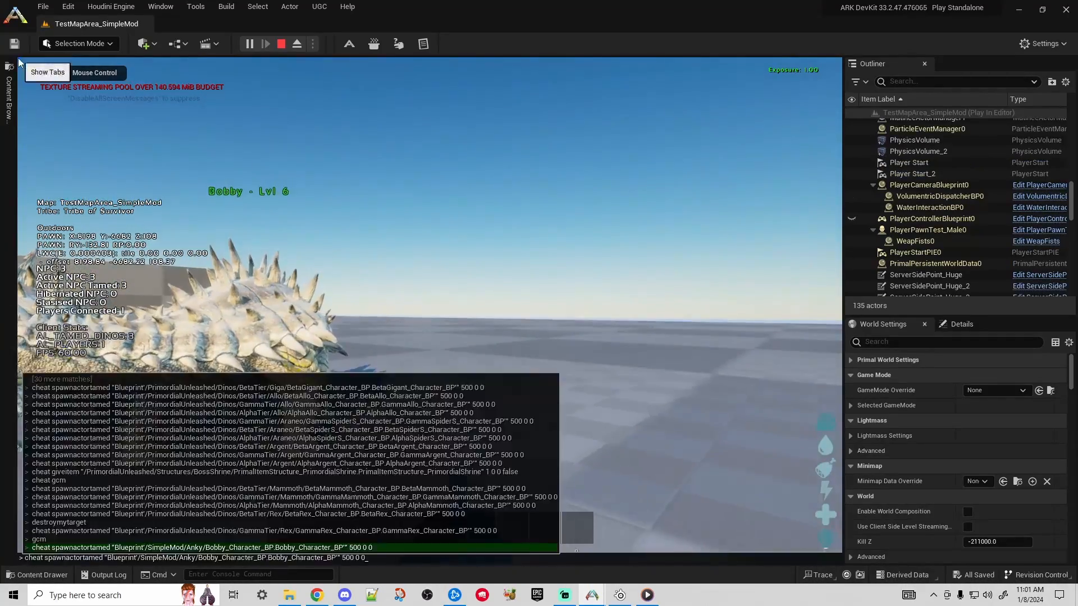
pyautogui.press('Return')
pyautogui.press('d')
pyautogui.press('Tab')
pyautogui.press('Up')
pyautogui.press('Return')
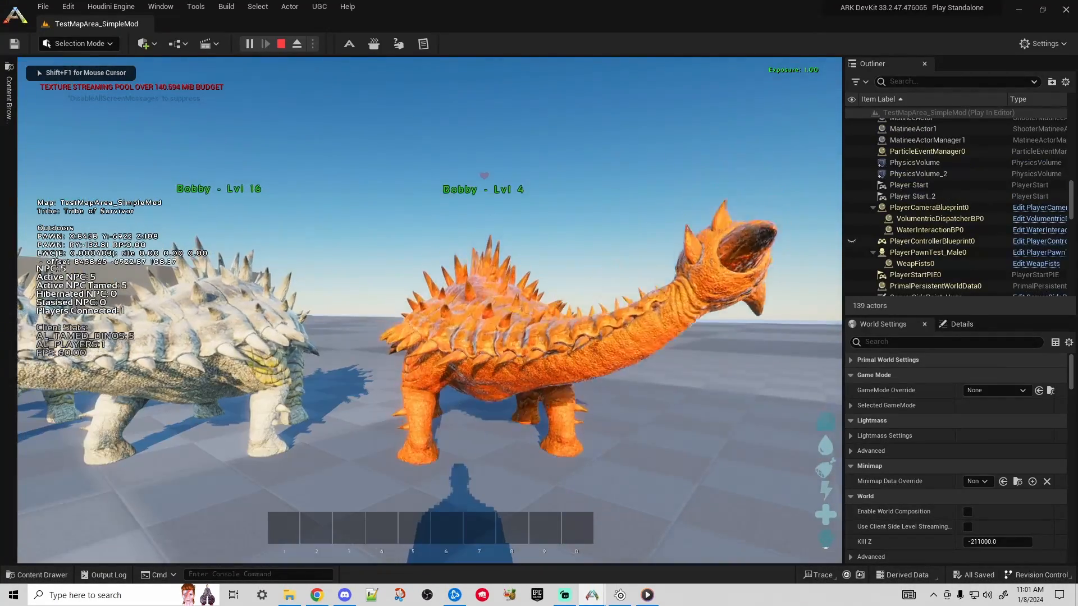
# - Walk around the orange Bobby to examine its eyes in game, and end the play session
pyautogui.press('w')
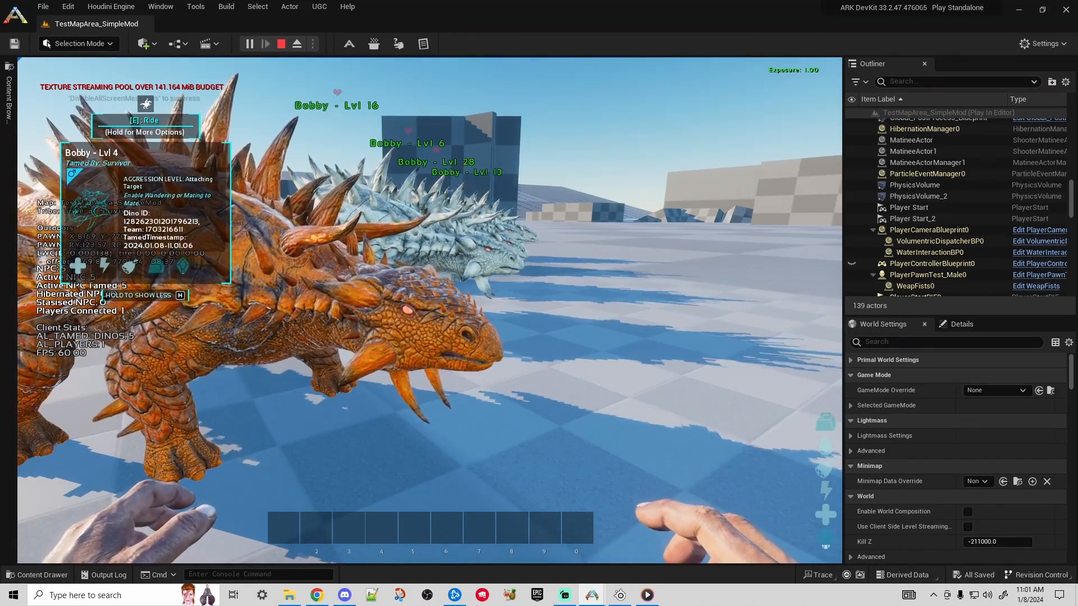
pyautogui.press('a')
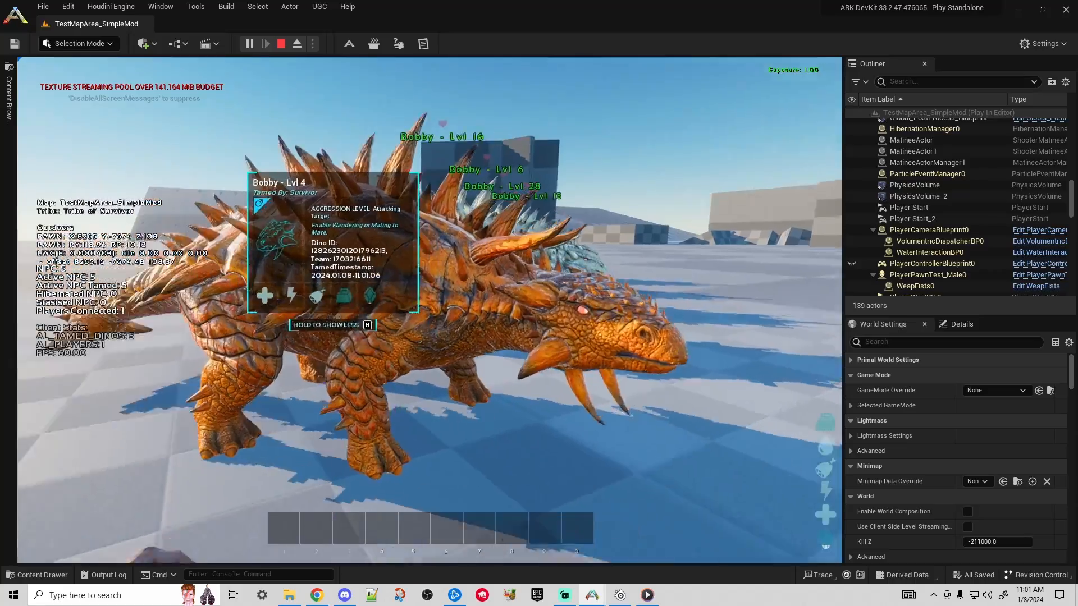
pyautogui.press('d')
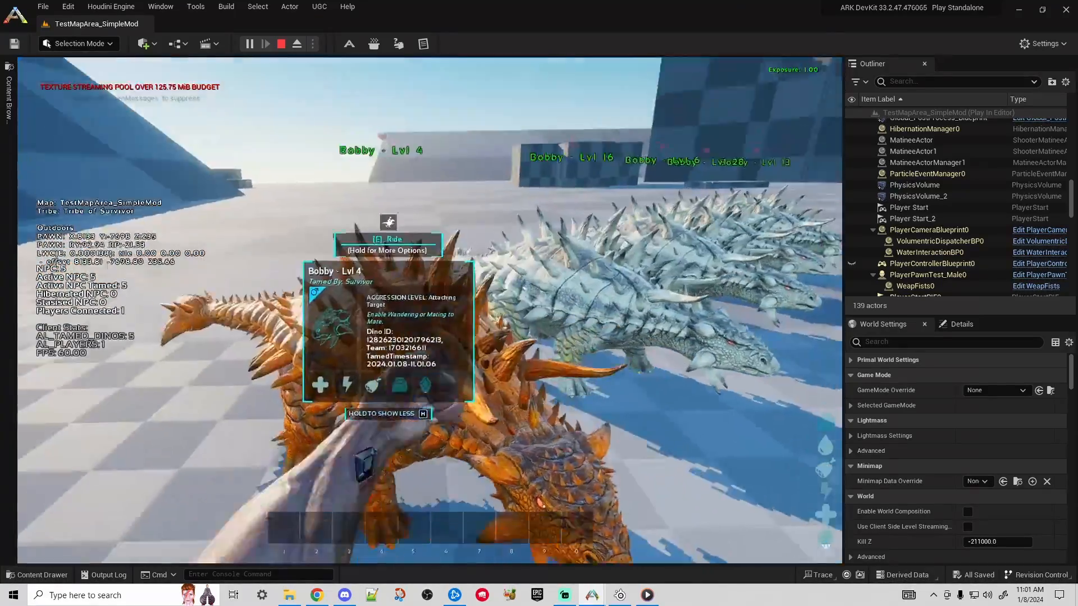
pyautogui.press('a')
pyautogui.press('w')
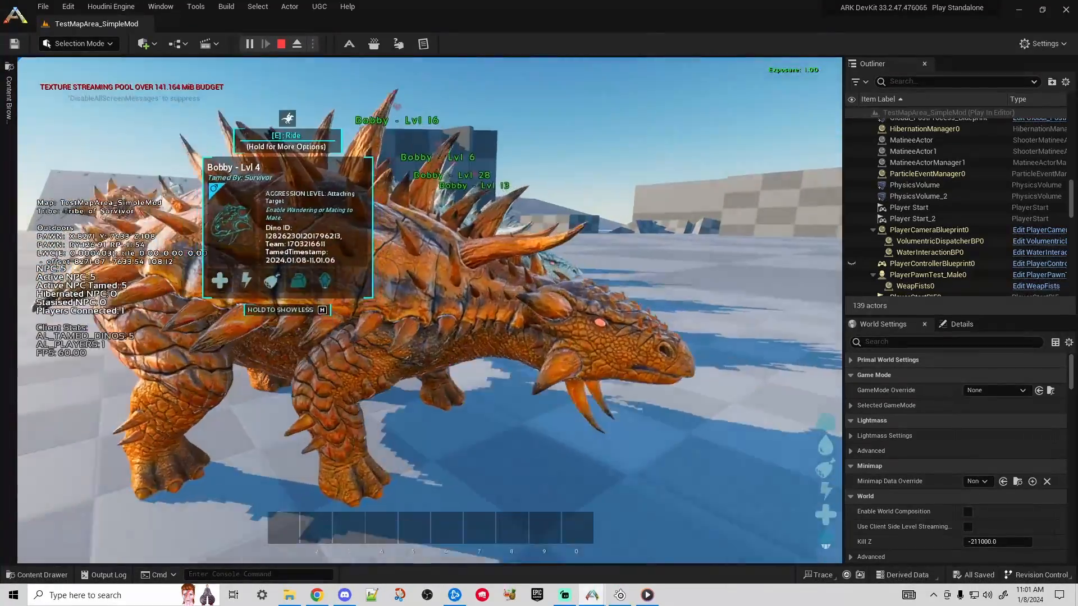
pyautogui.press('Escape')
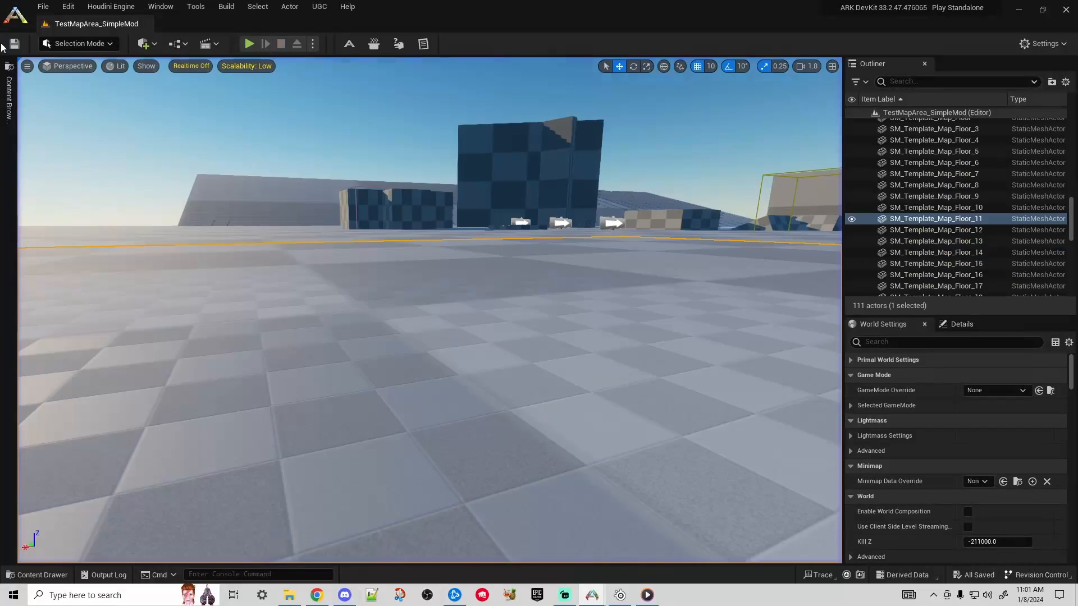
# - Reopen the Bobby skeletal mesh and browse the content to the Material folder of EpicStore's Creature_Skin_Bundle
pyautogui.click(9, 104)
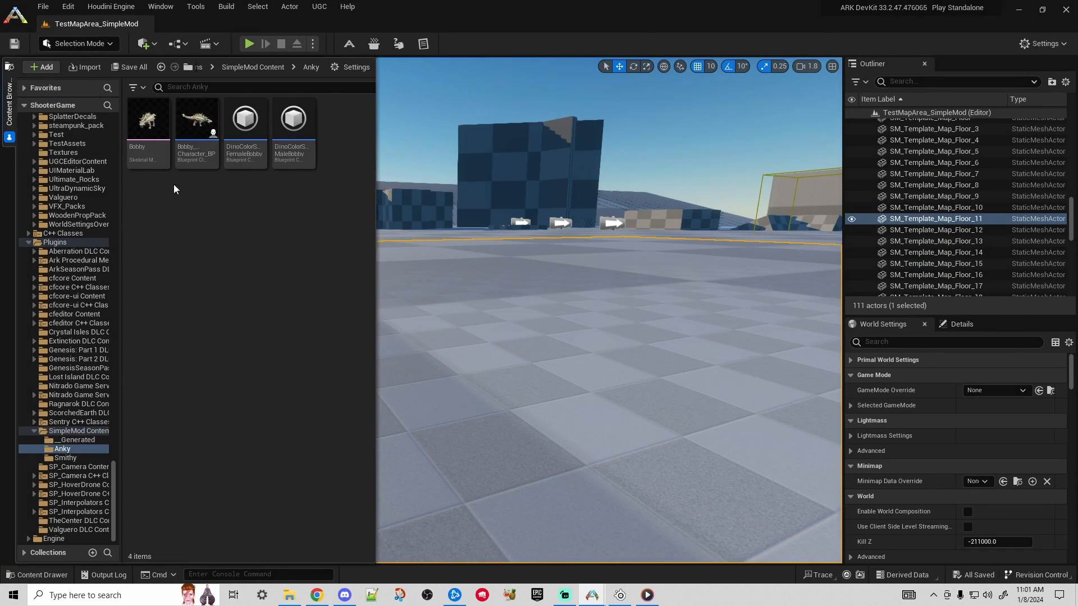
pyautogui.doubleClick(148, 155)
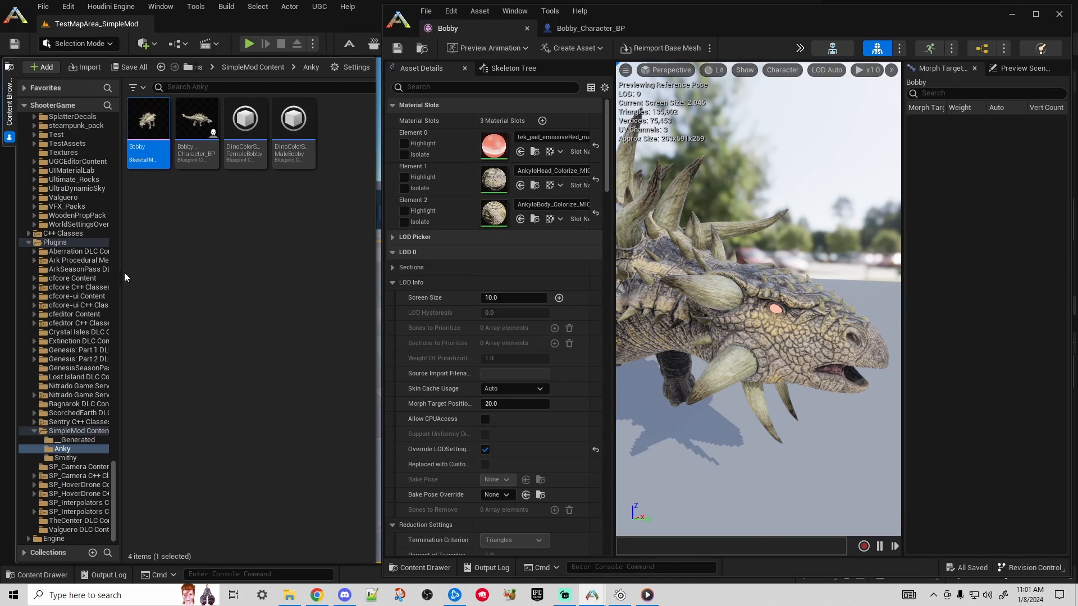
pyautogui.scroll(6, 77, 283)
pyautogui.moveTo(114, 447); pyautogui.dragTo(123, 134)
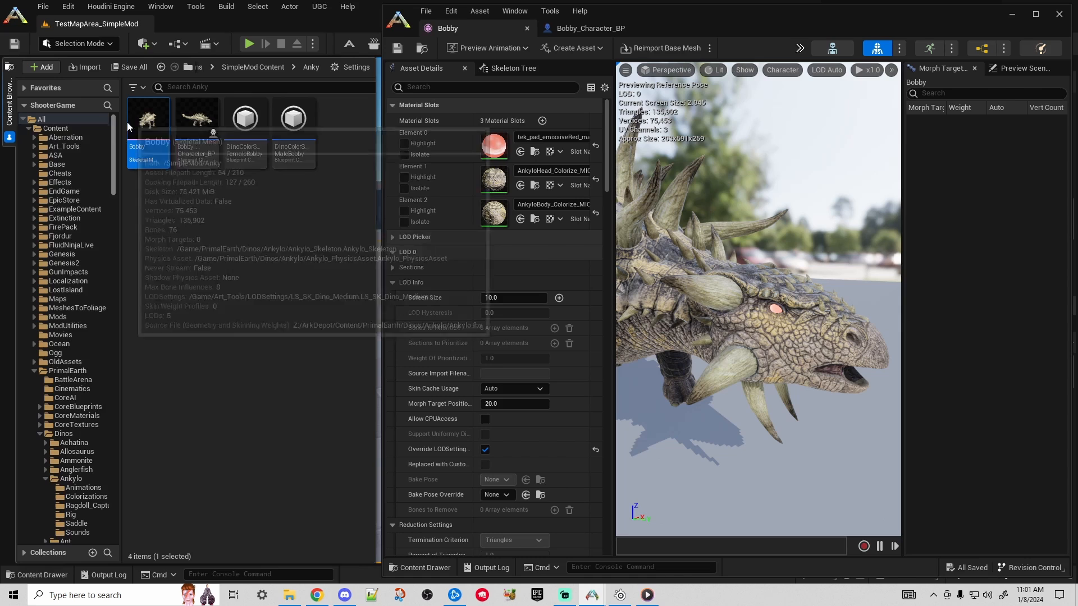
pyautogui.click(35, 201)
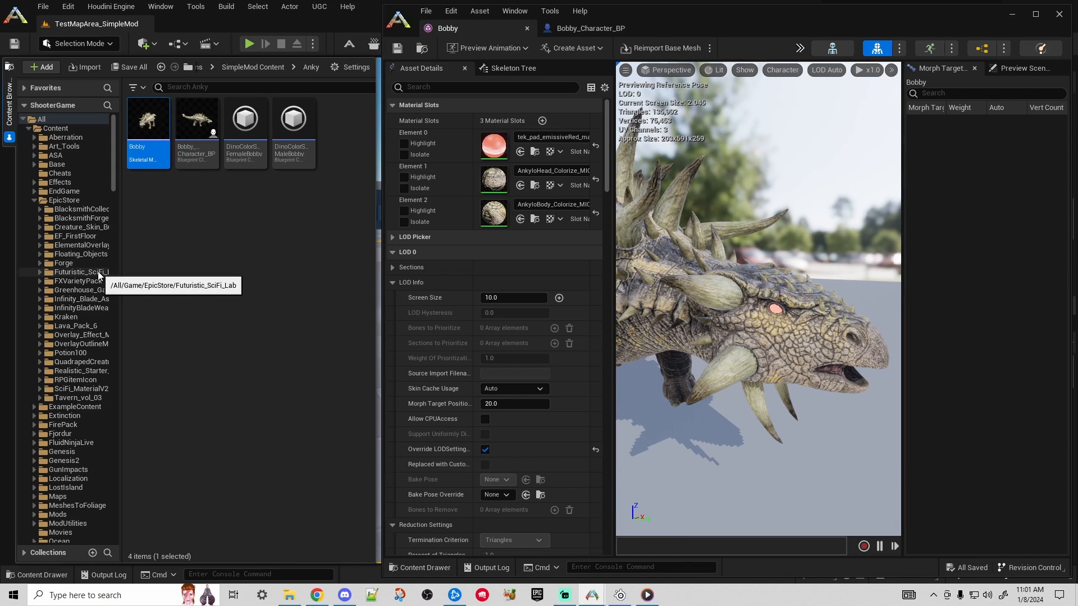
pyautogui.click(41, 230)
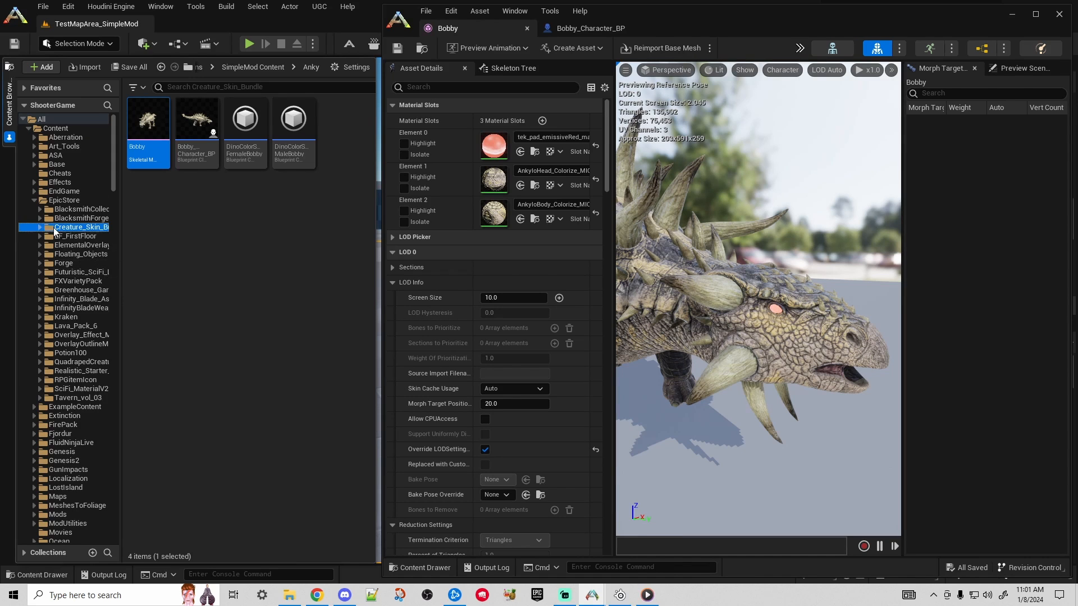
pyautogui.click(40, 228)
pyautogui.click(65, 244)
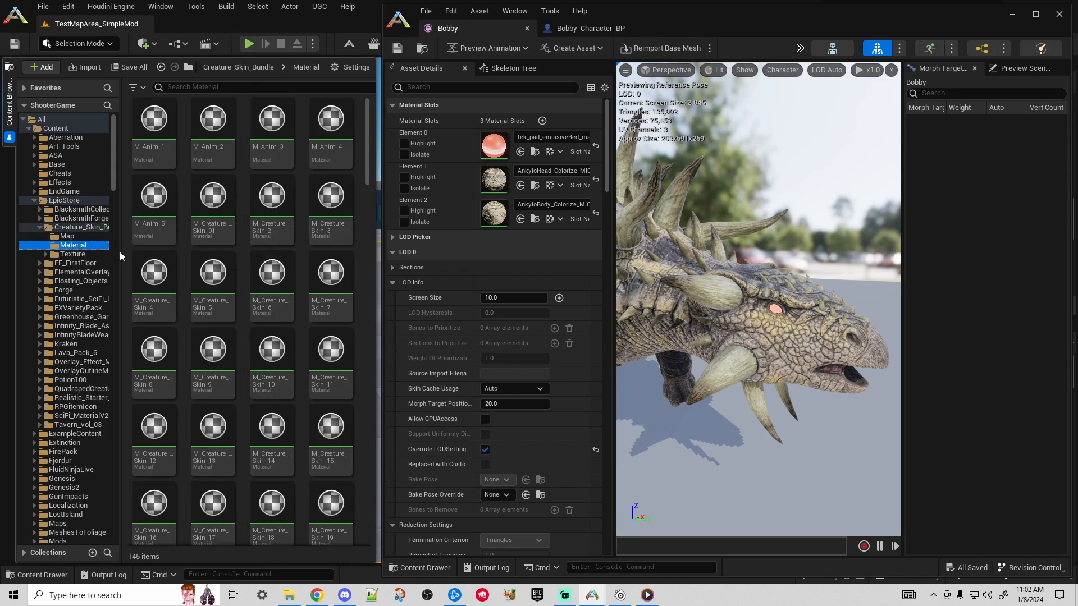
# - Assign M_Creature_Skin_7 to the mesh's Element 1 and Element 2 material slots and save the Bobby mesh
pyautogui.moveTo(365, 144); pyautogui.dragTo(374, 122)
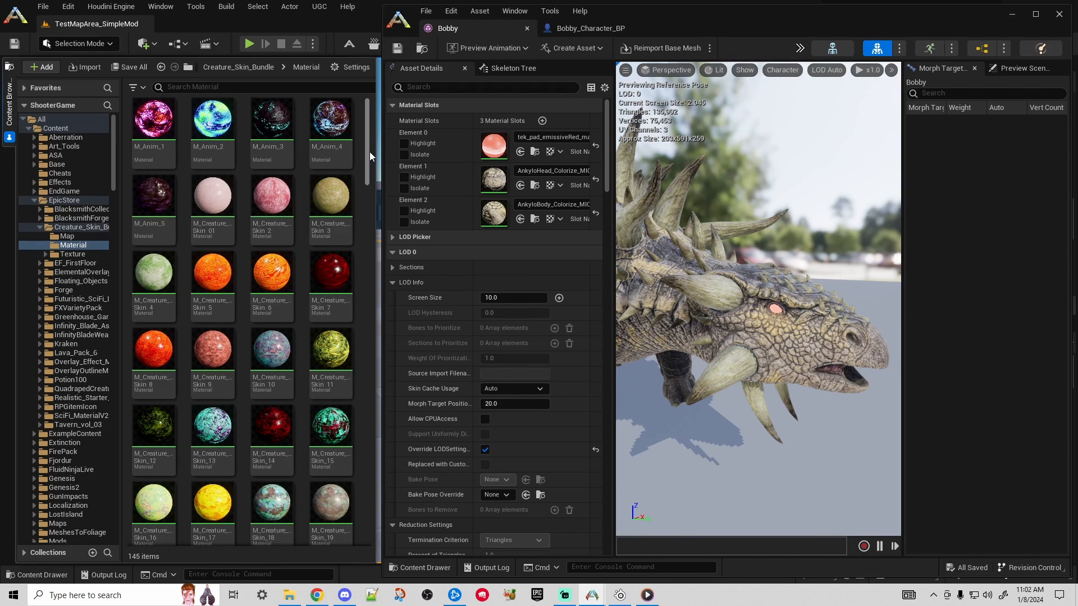
pyautogui.click(332, 280)
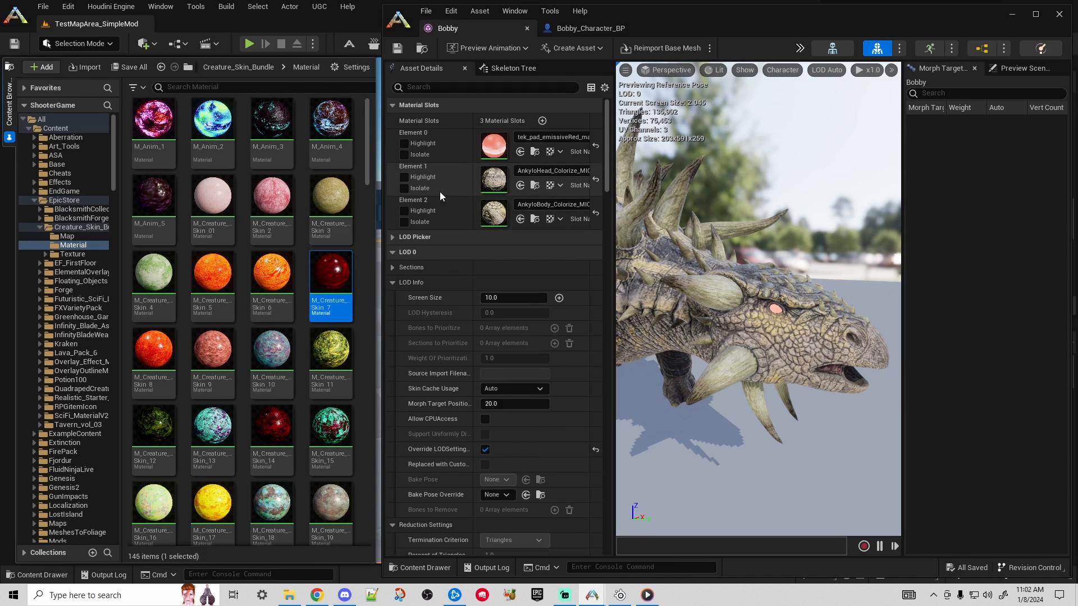
pyautogui.moveTo(730, 253); pyautogui.dragTo(769, 320)
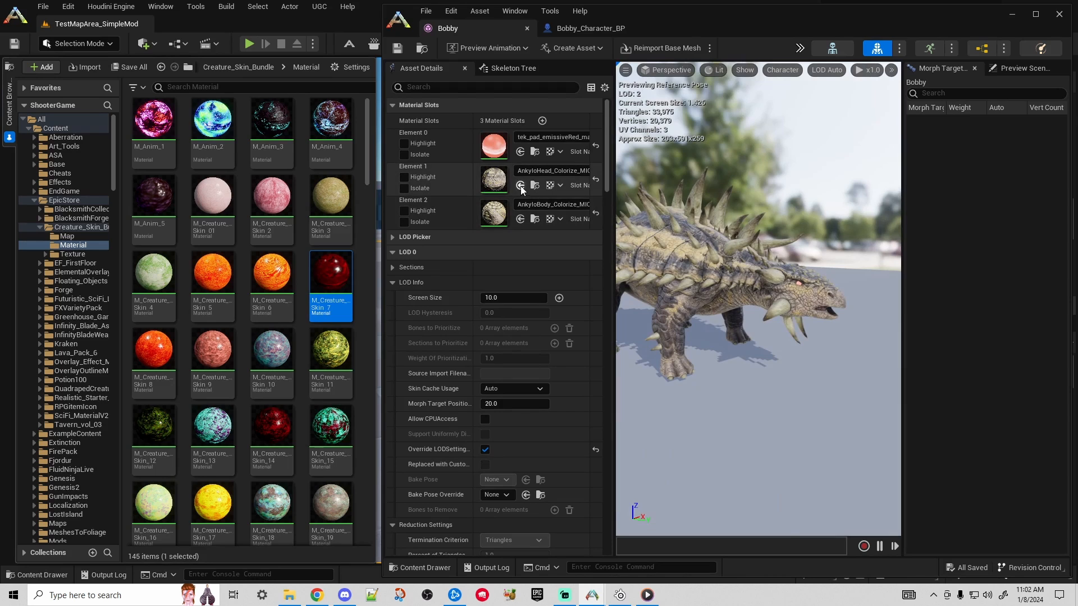
pyautogui.click(521, 218)
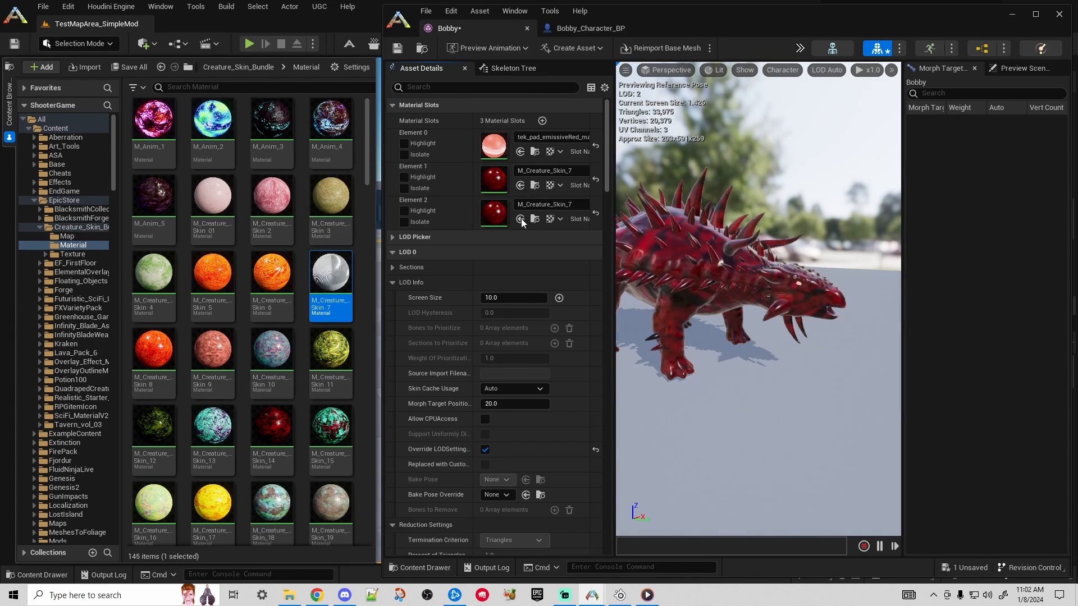
pyautogui.click(396, 53)
pyautogui.scroll(5, 800, 289)
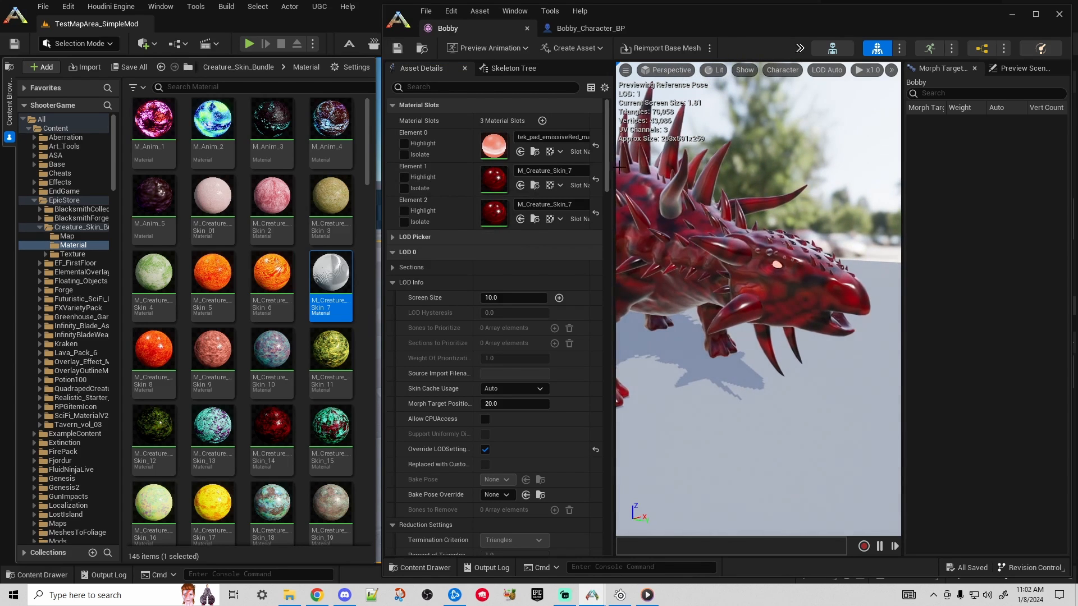
# - Close the Bobby skeletal mesh and reopen it from SimpleMod's Anky folder to view the refreshed skin
pyautogui.press('f')
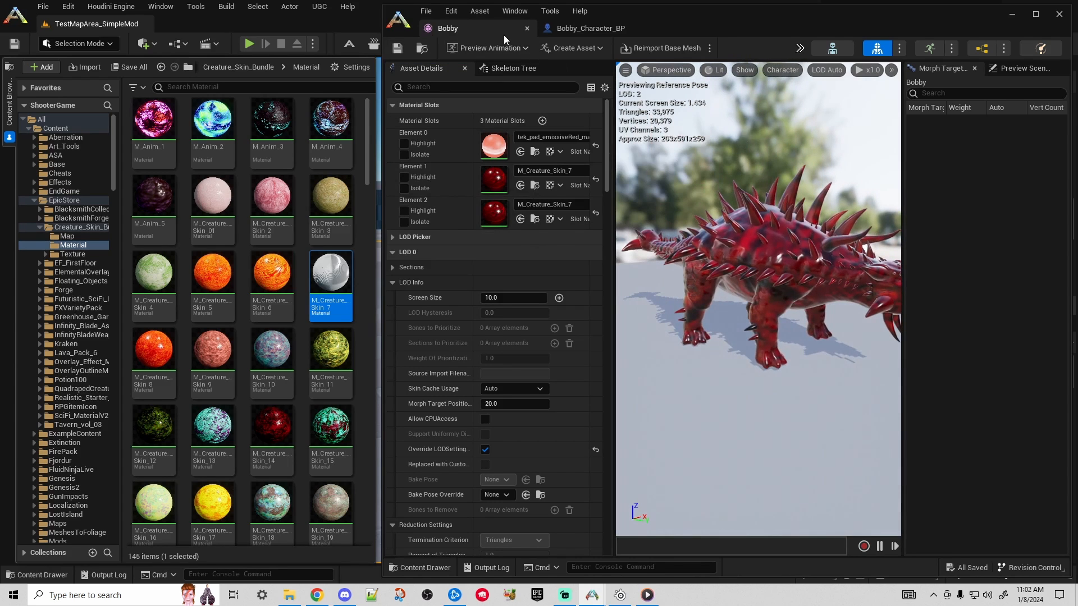
pyautogui.moveTo(116, 170); pyautogui.dragTo(102, 534)
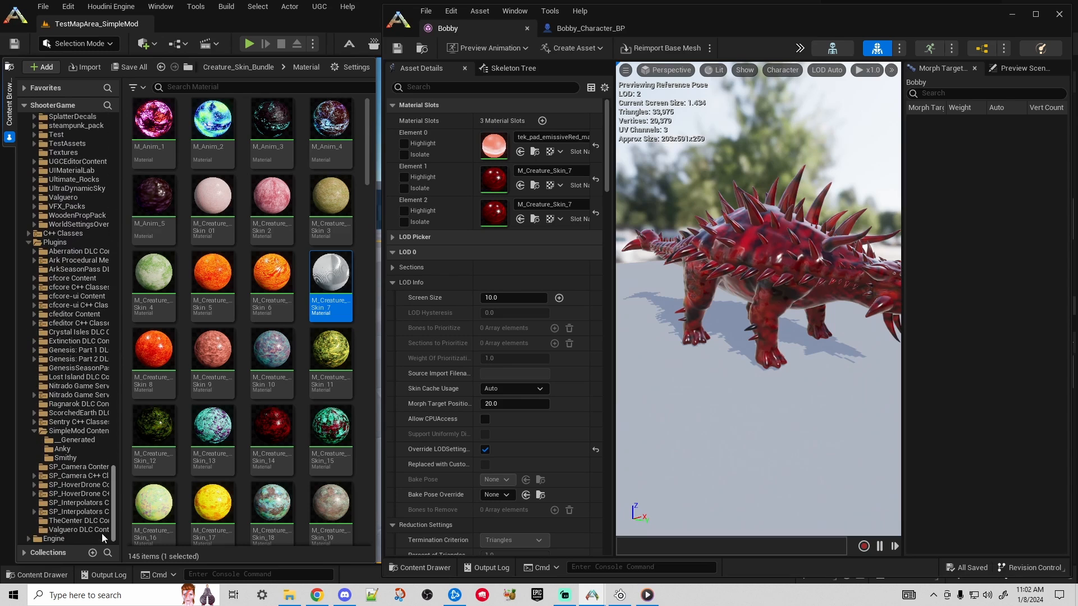
pyautogui.click(62, 449)
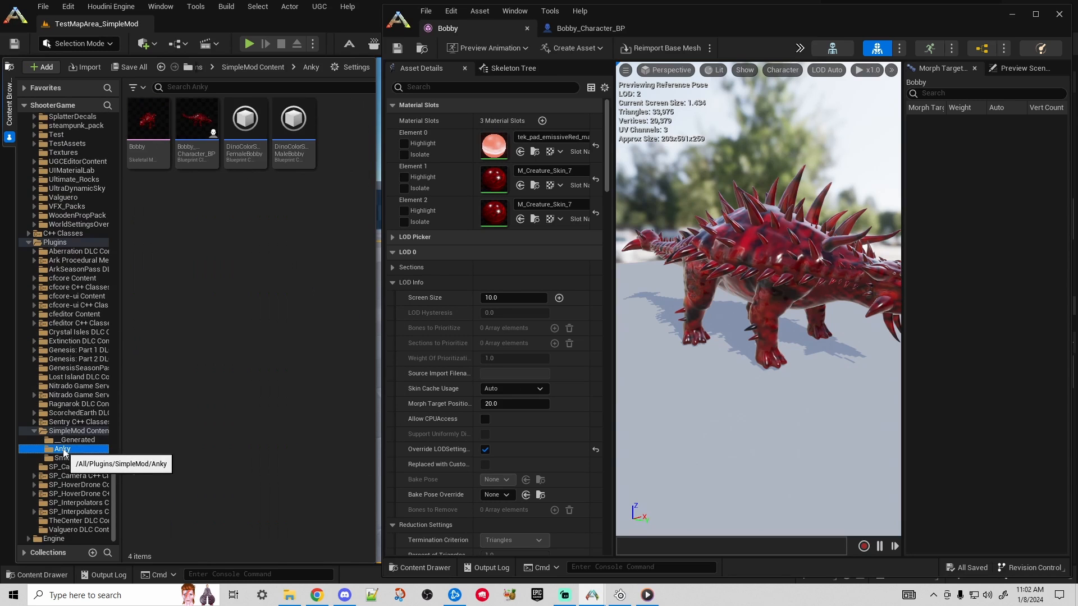
pyautogui.click(527, 29)
pyautogui.click(151, 132)
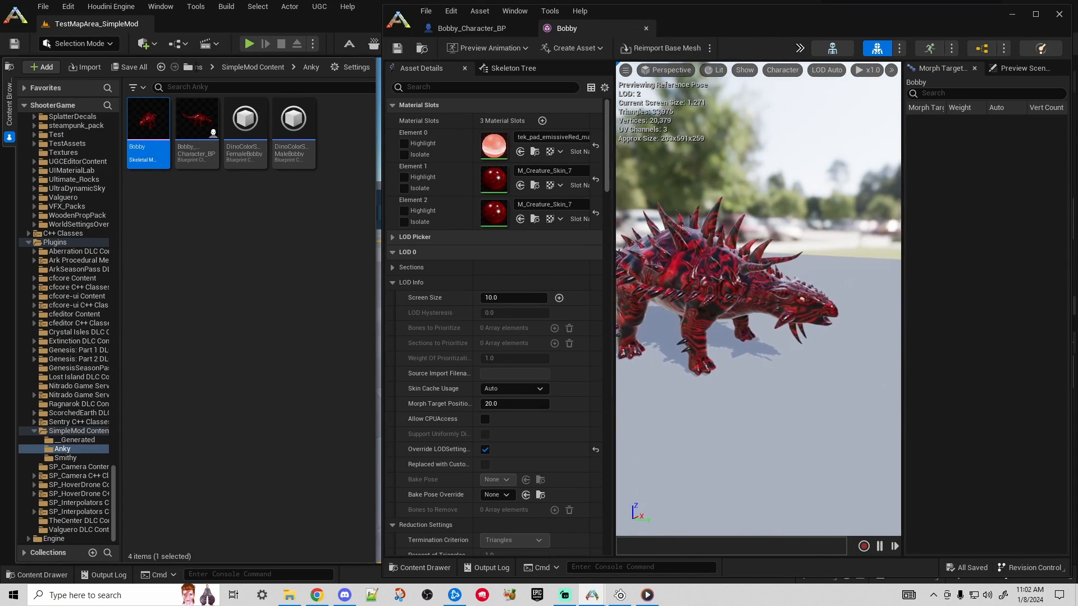
pyautogui.moveTo(731, 307); pyautogui.dragTo(753, 308)
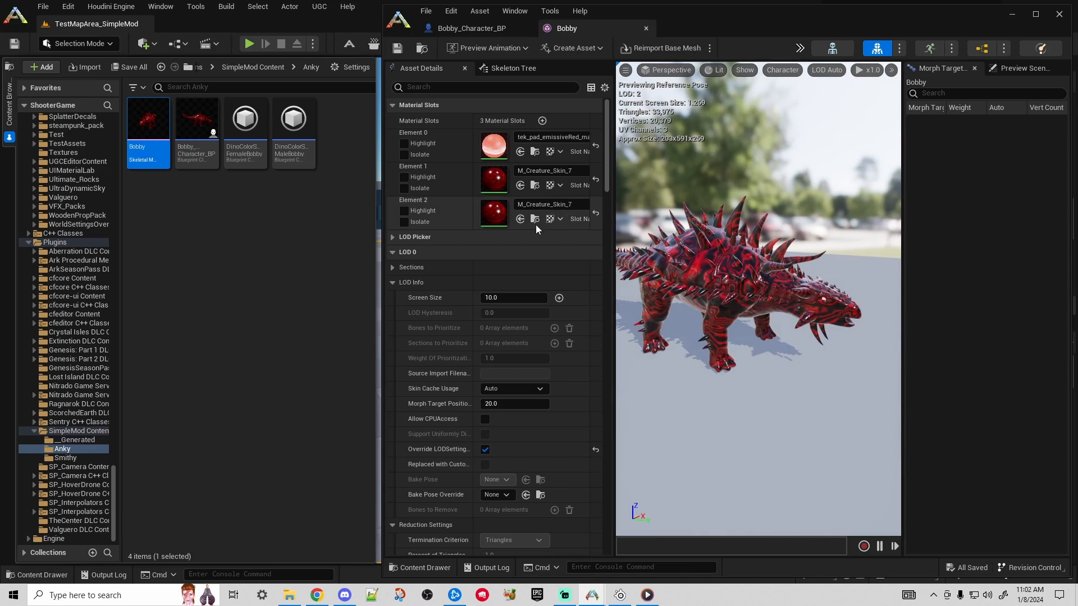
# - Open M_Creature_Skin_7 from the Creature_Skin_Bundle Material folder to examine its full material graph, and close it
pyautogui.moveTo(112, 482); pyautogui.dragTo(115, 126)
pyautogui.click(73, 245)
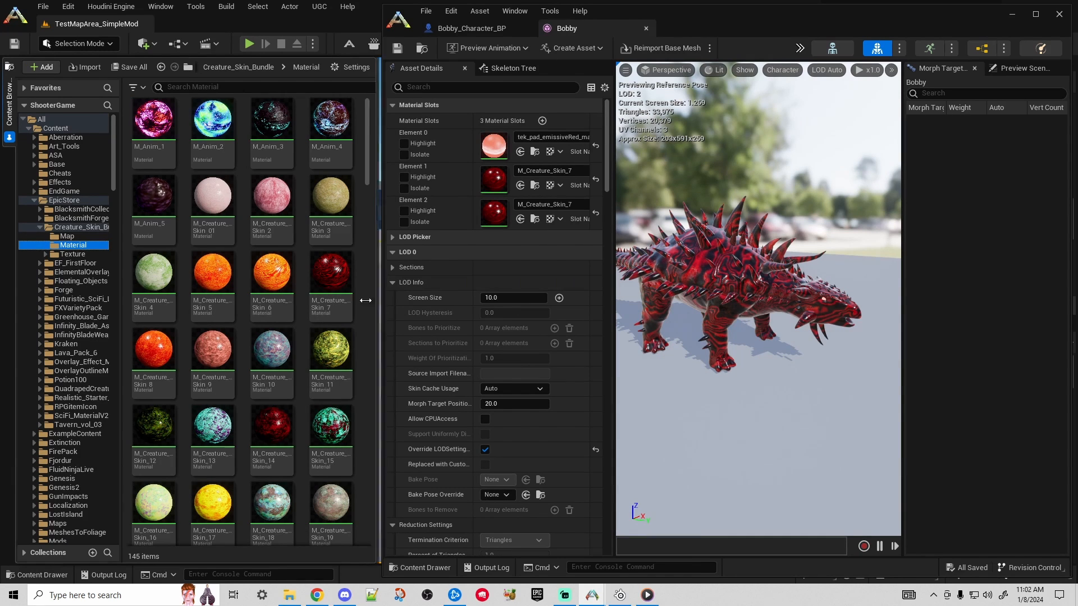
pyautogui.moveTo(340, 291)
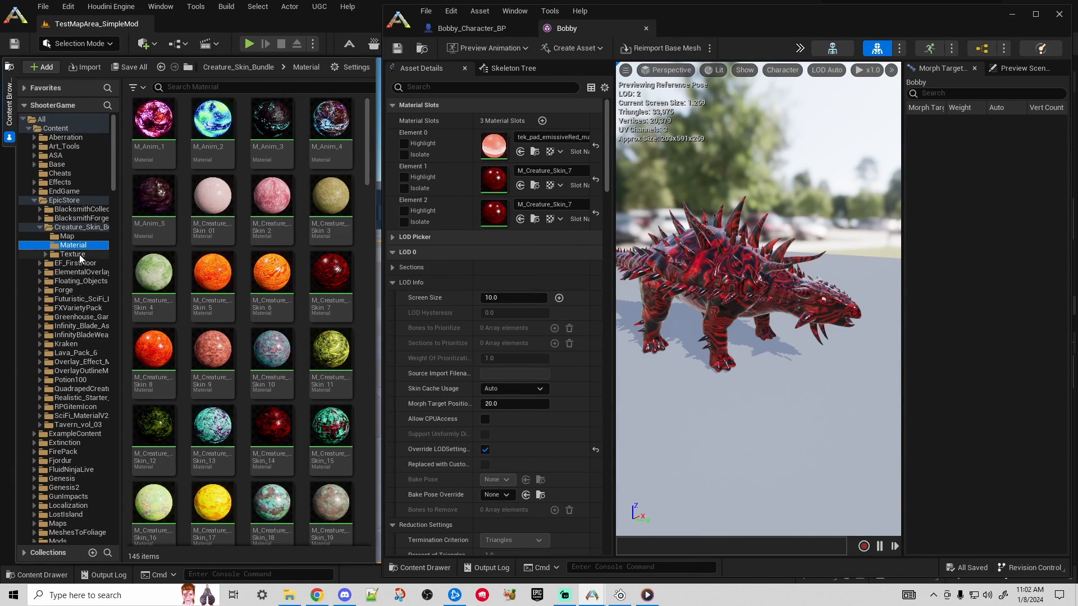
pyautogui.doubleClick(330, 283)
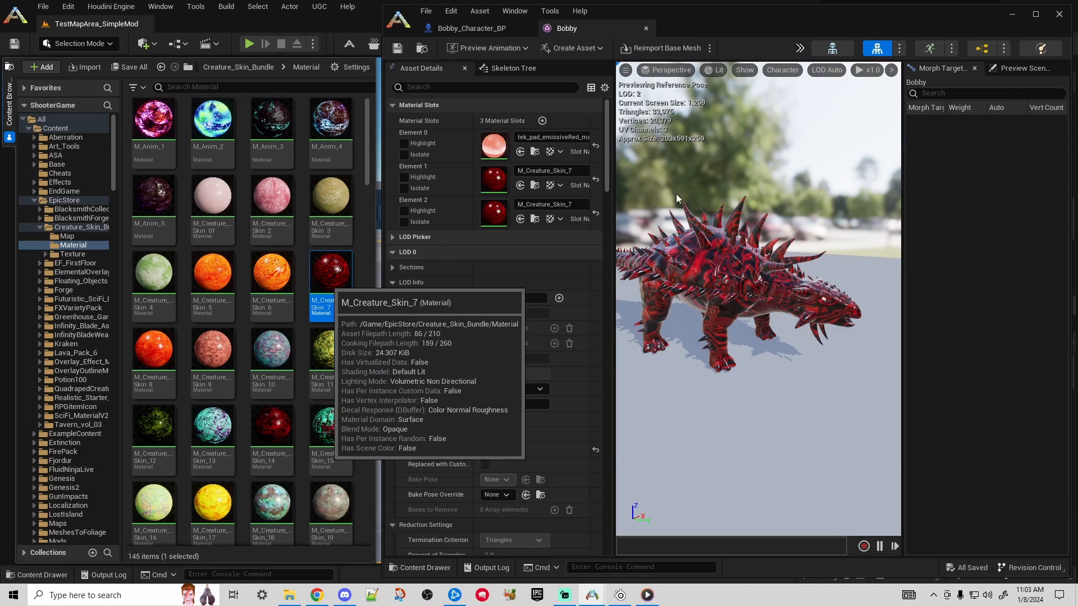
pyautogui.scroll(-8, 683, 203)
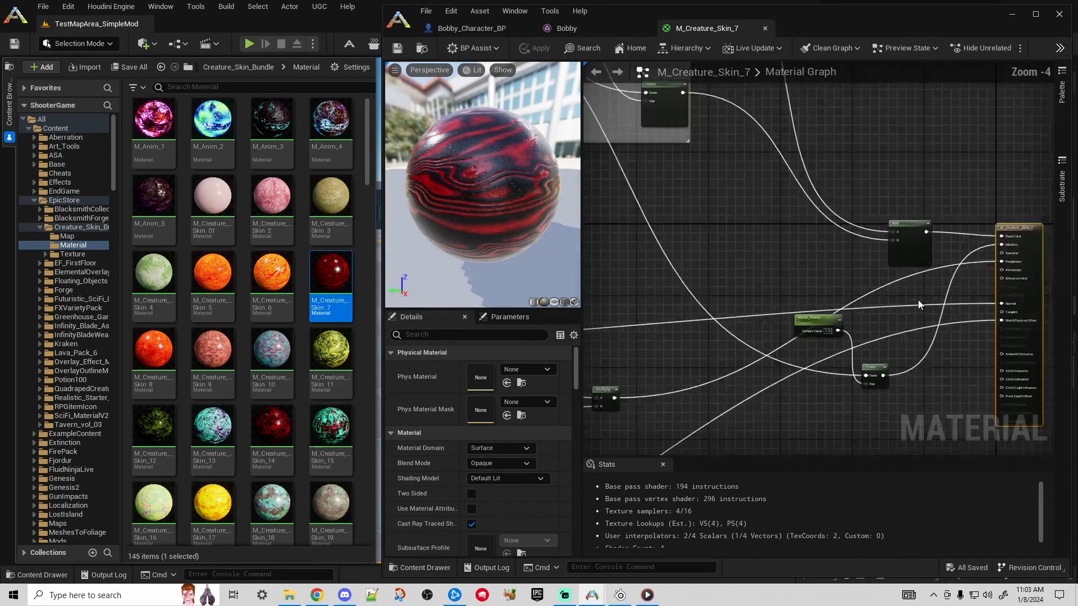
pyautogui.press('Home')
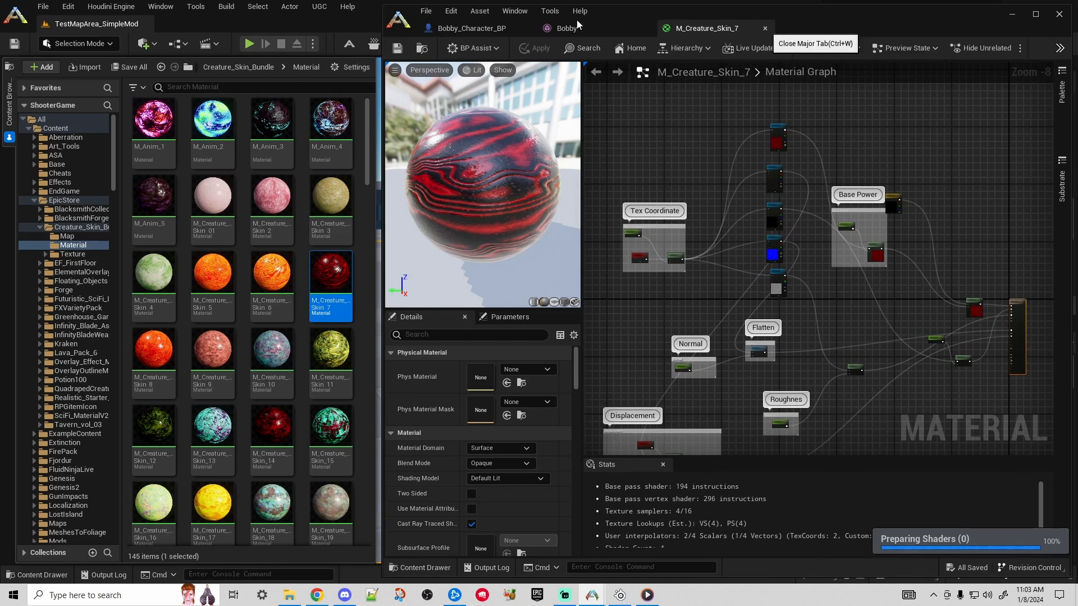
pyautogui.click(766, 29)
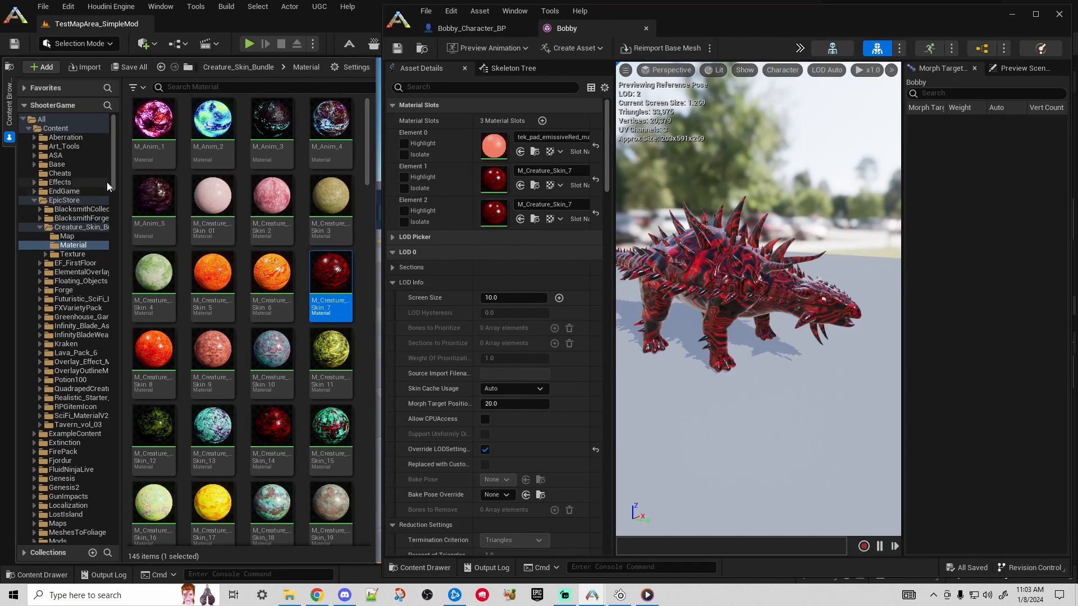
# - Reset the Bobby mesh's Element 1 and Element 2 material slots to their default None
pyautogui.moveTo(113, 183); pyautogui.dragTo(108, 524)
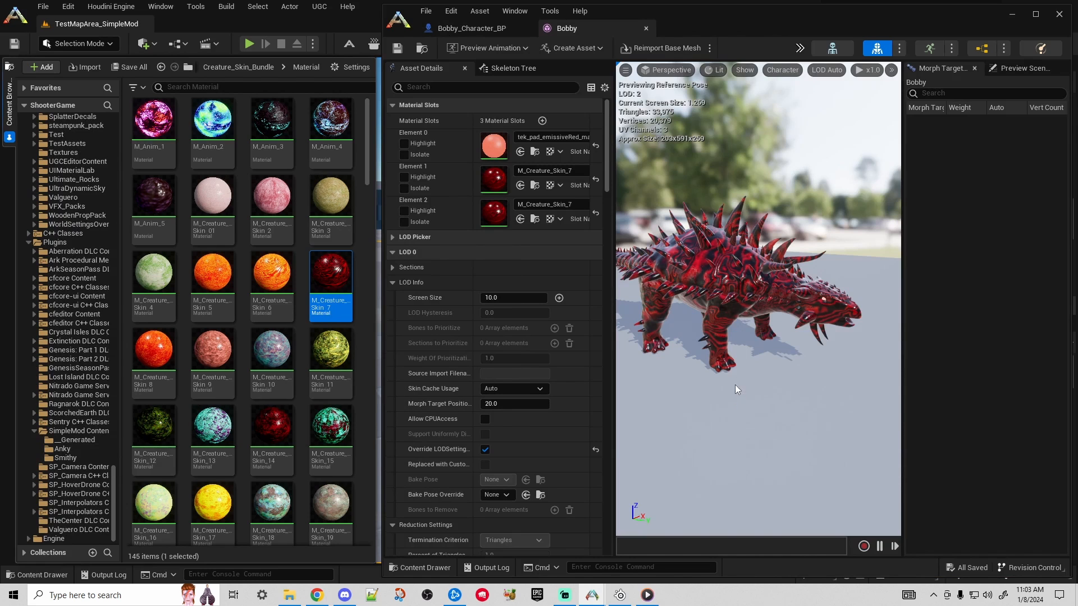
pyautogui.scroll(8, 757, 306)
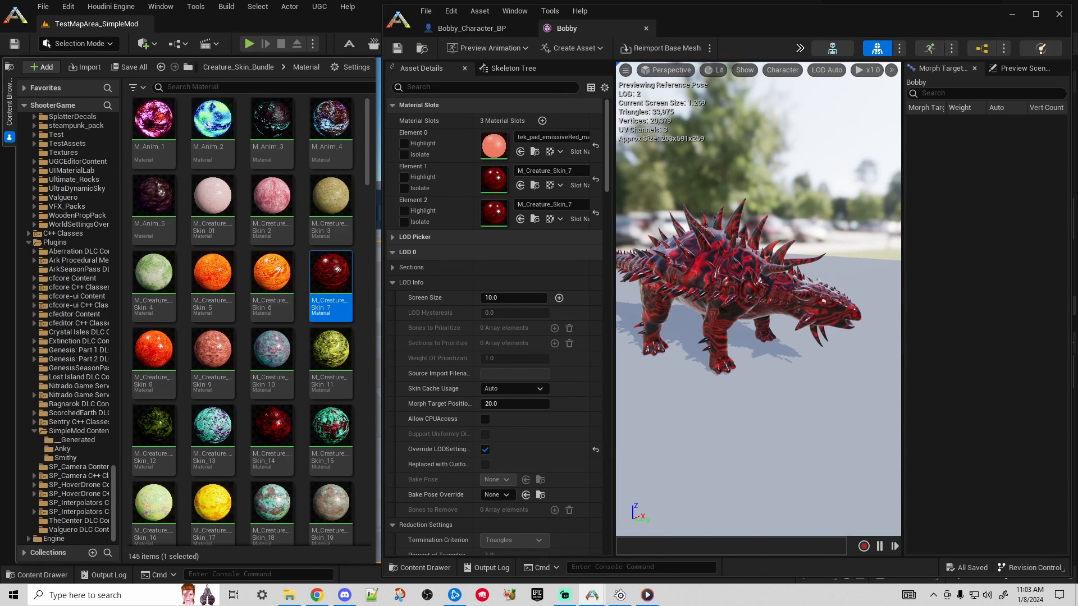
pyautogui.moveTo(758, 303); pyautogui.dragTo(783, 309)
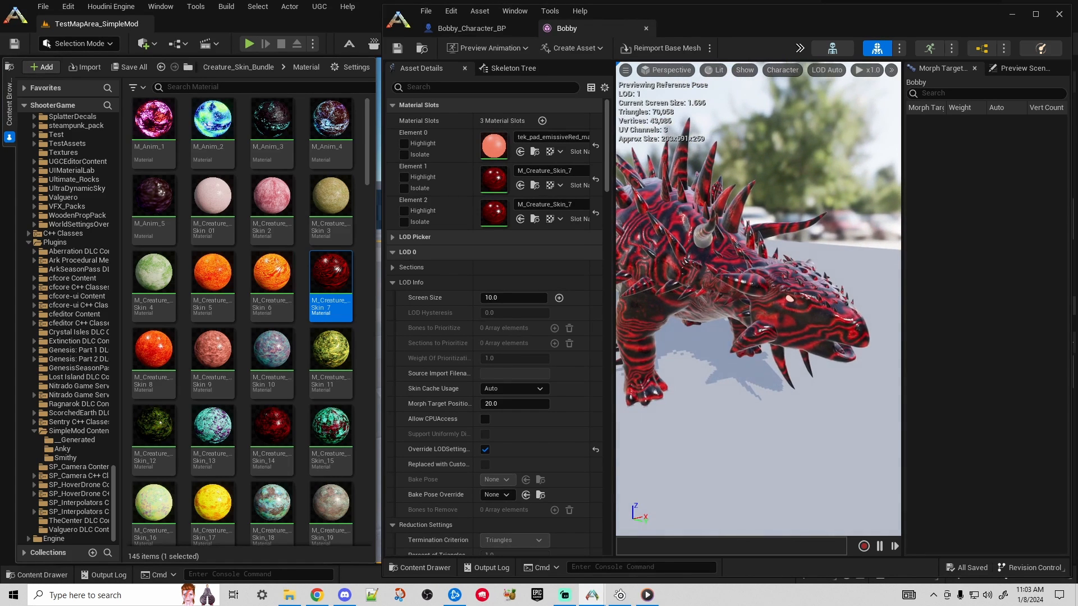
pyautogui.click(595, 214)
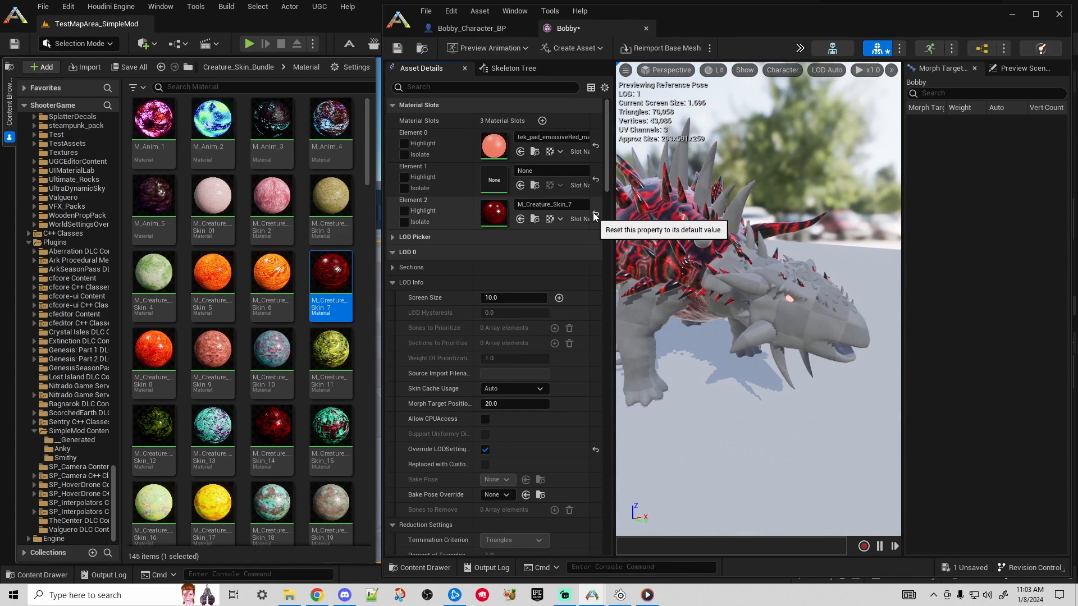
pyautogui.click(596, 179)
pyautogui.moveTo(758, 303); pyautogui.dragTo(820, 315)
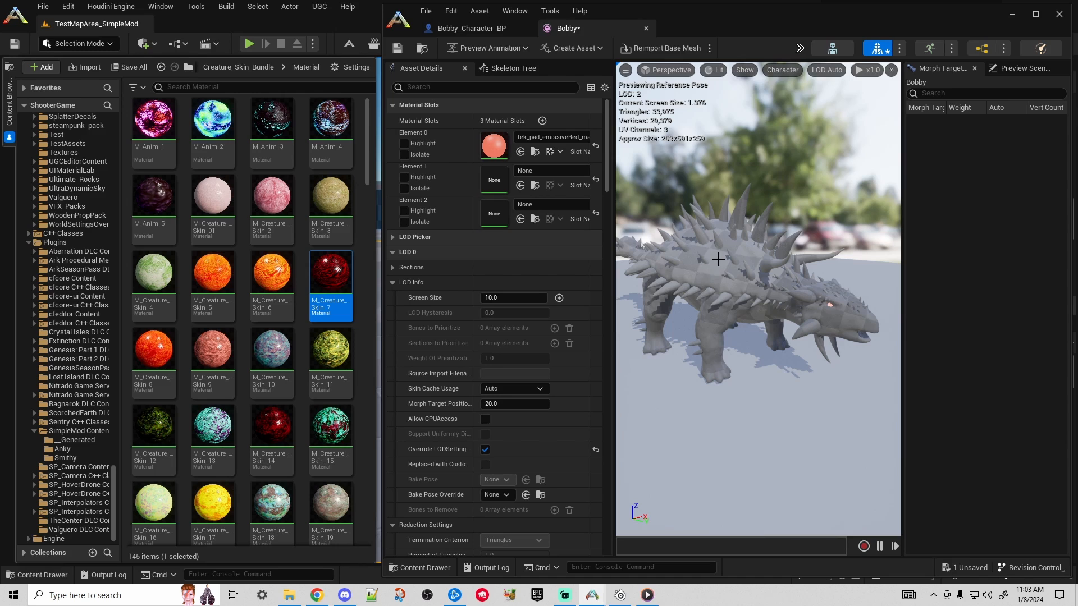
# - Assign AB_AnkyloBody_Colorize to the Bobby mesh's Element 1 material slot
pyautogui.moveTo(339, 285)
pyautogui.click(551, 171)
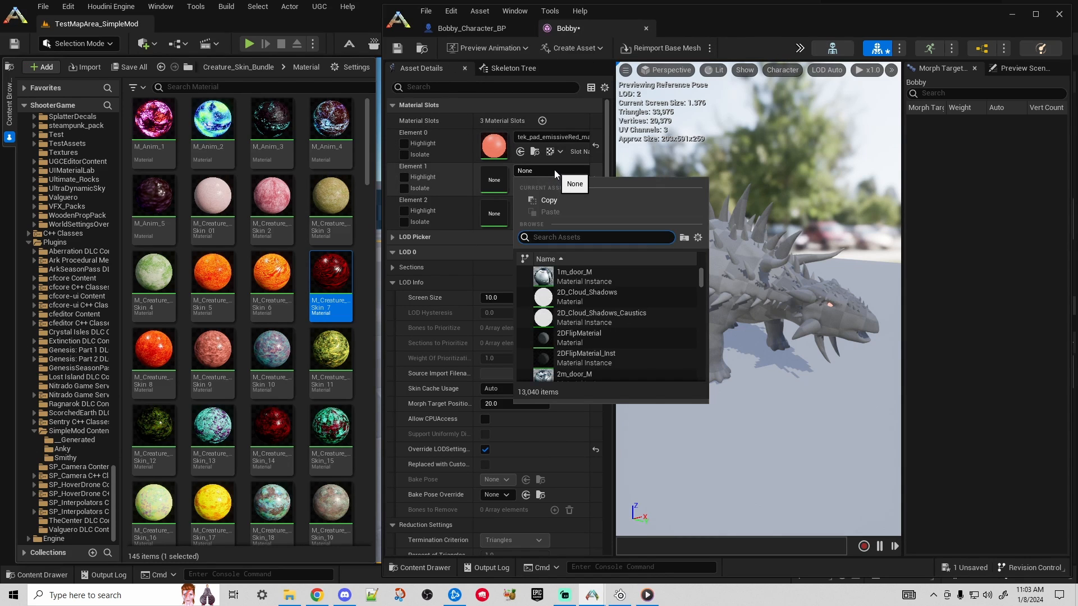
pyautogui.write('anky')
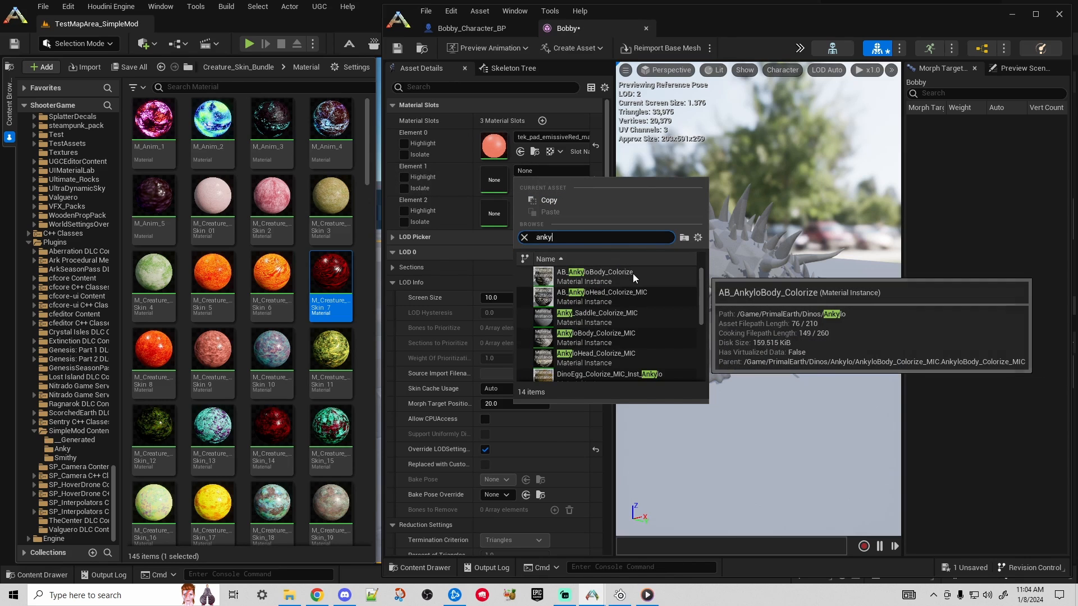
pyautogui.click(632, 274)
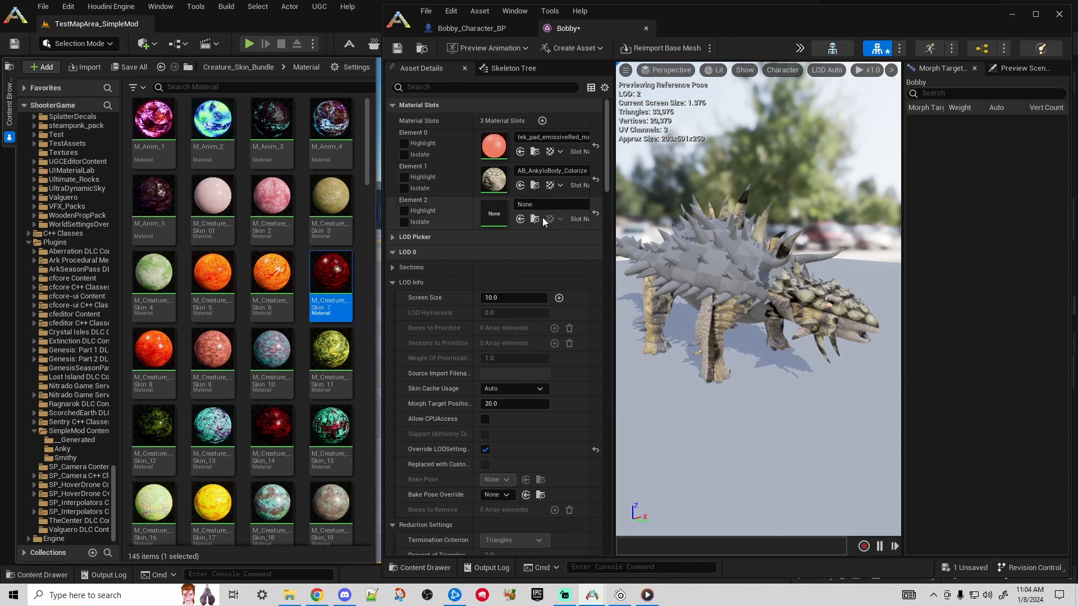
# - Set the Bobby mesh's Element 1 material to AB_AnkyloHead_Colorize_MIC
pyautogui.click(541, 170)
pyautogui.write('ankyl')
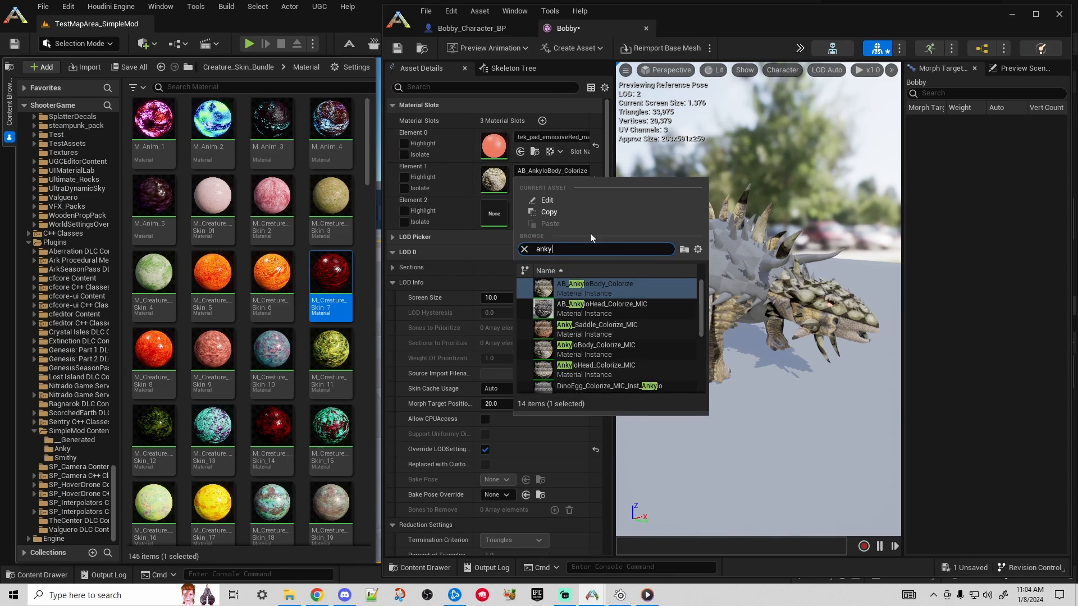
pyautogui.click(612, 311)
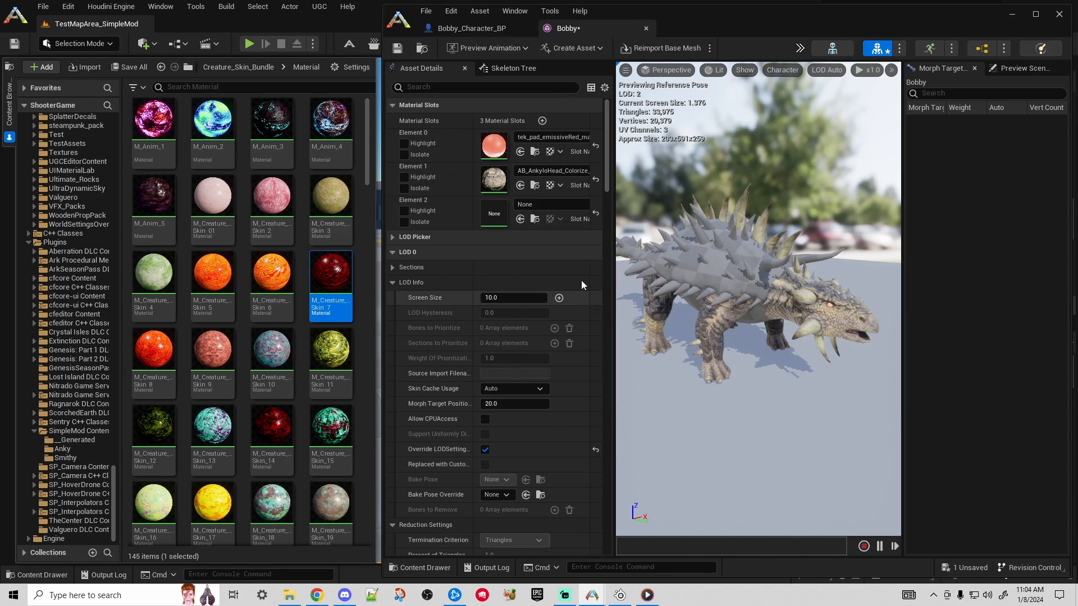
# - Assign AB_AnkyloBody_Colorize to the Element 2 material slot, and save and close the Bobby mesh
pyautogui.click(542, 205)
pyautogui.write('anky')
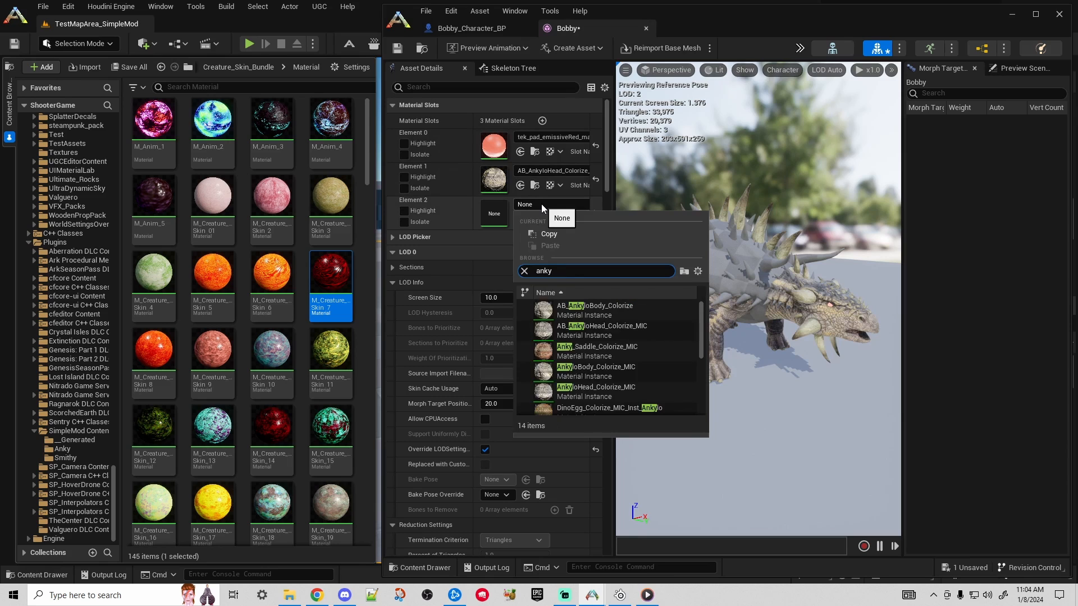
pyautogui.click(632, 309)
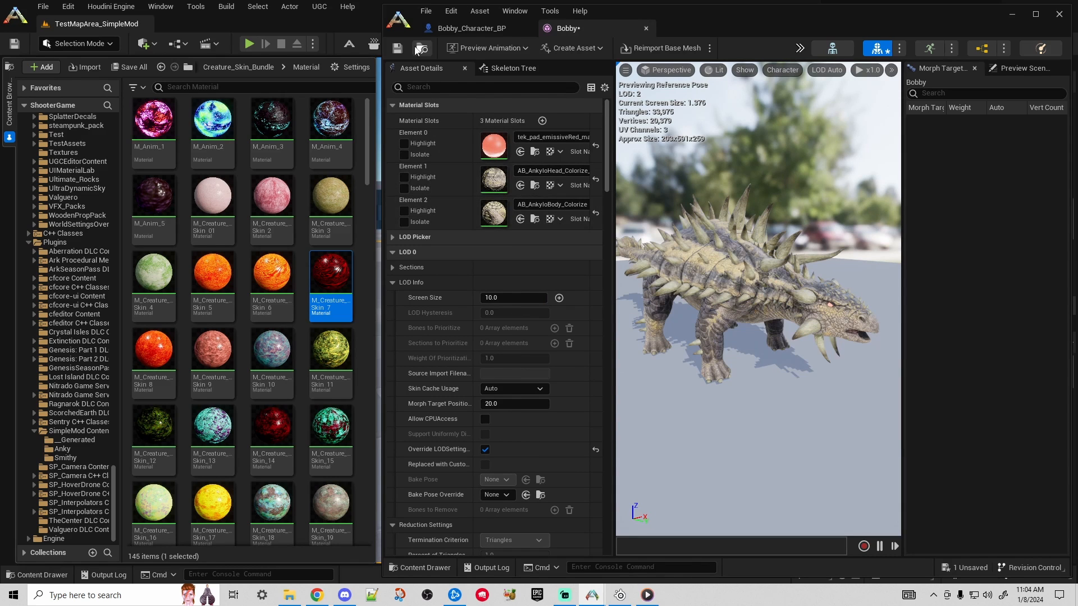
pyautogui.click(398, 48)
pyautogui.click(1060, 15)
# - Enable the PrimordialUnleashed mod alongside SimpleMod
pyautogui.click(319, 7)
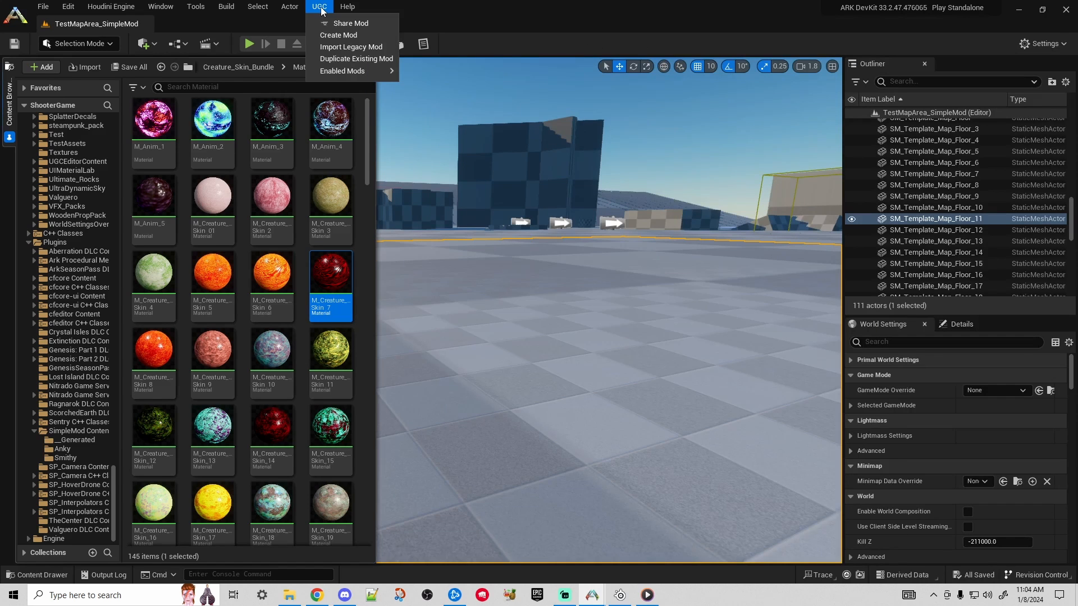
pyautogui.moveTo(350, 70)
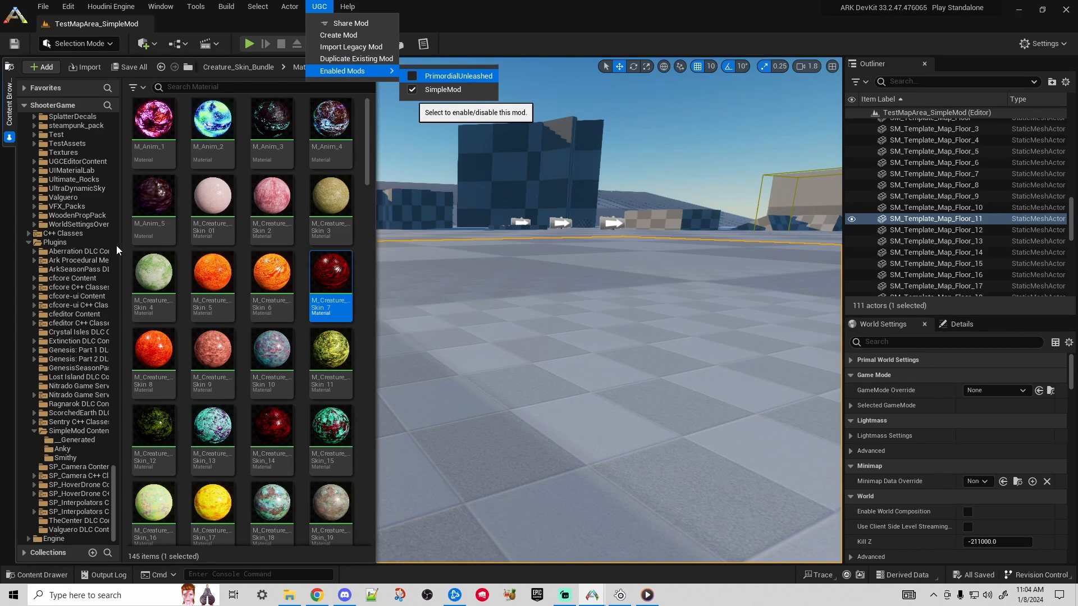
pyautogui.click(413, 82)
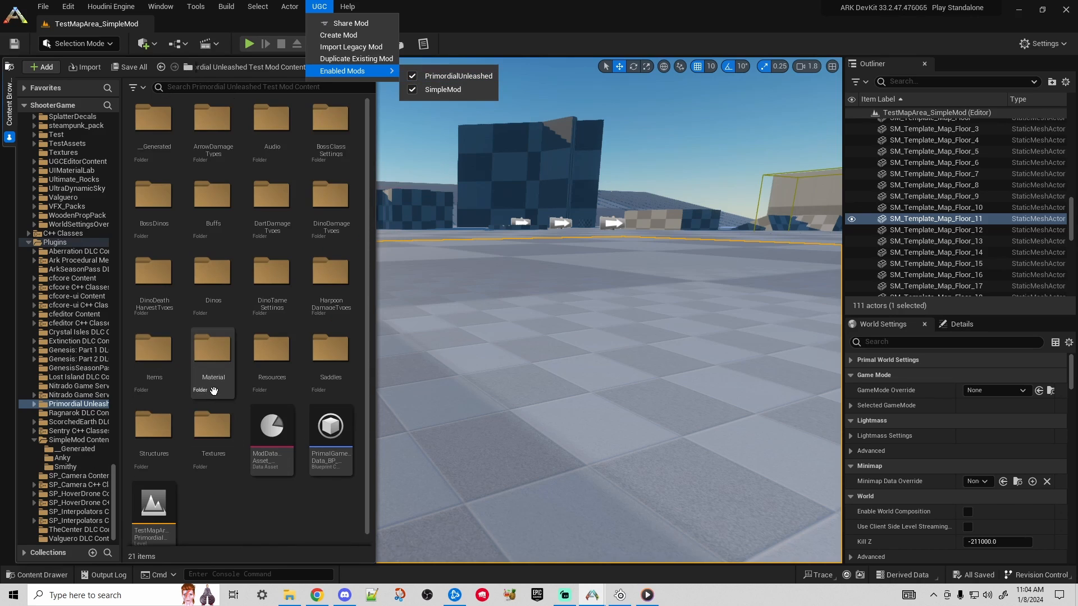
# - Browse the Primordial Unleashed mod content to the ExtraMaterials folder inside Material
pyautogui.scroll(-1, 243, 384)
pyautogui.doubleClick(56, 405)
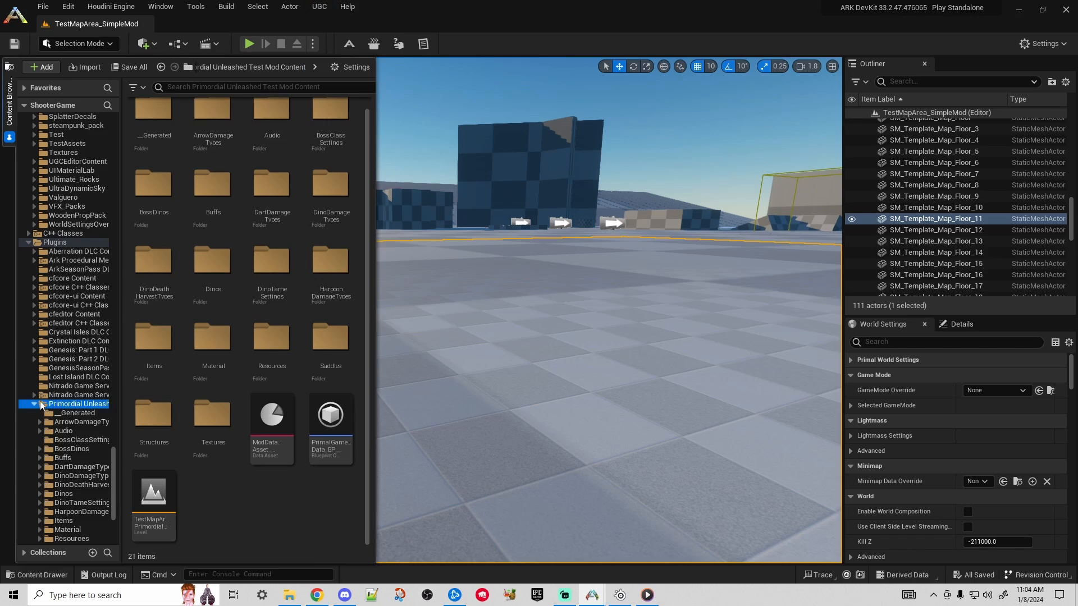
pyautogui.scroll(-3, 62, 396)
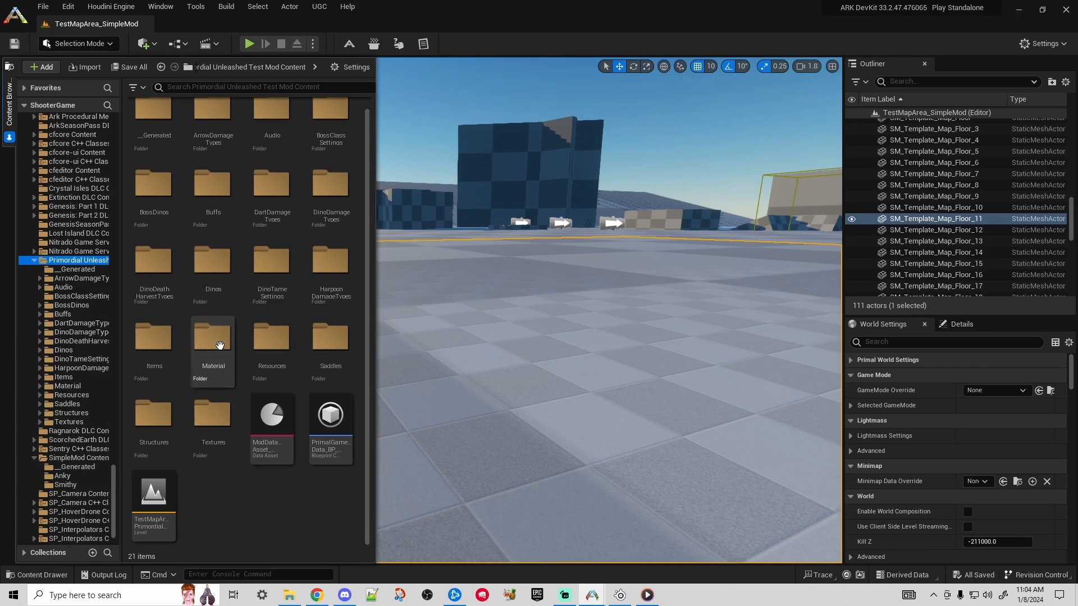
pyautogui.click(39, 387)
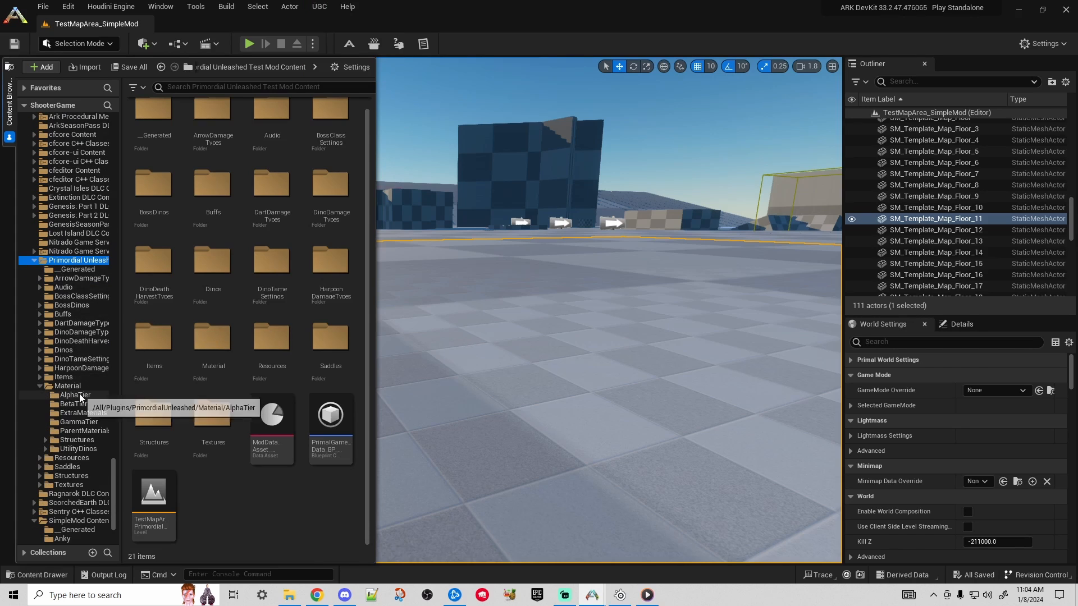
pyautogui.click(80, 414)
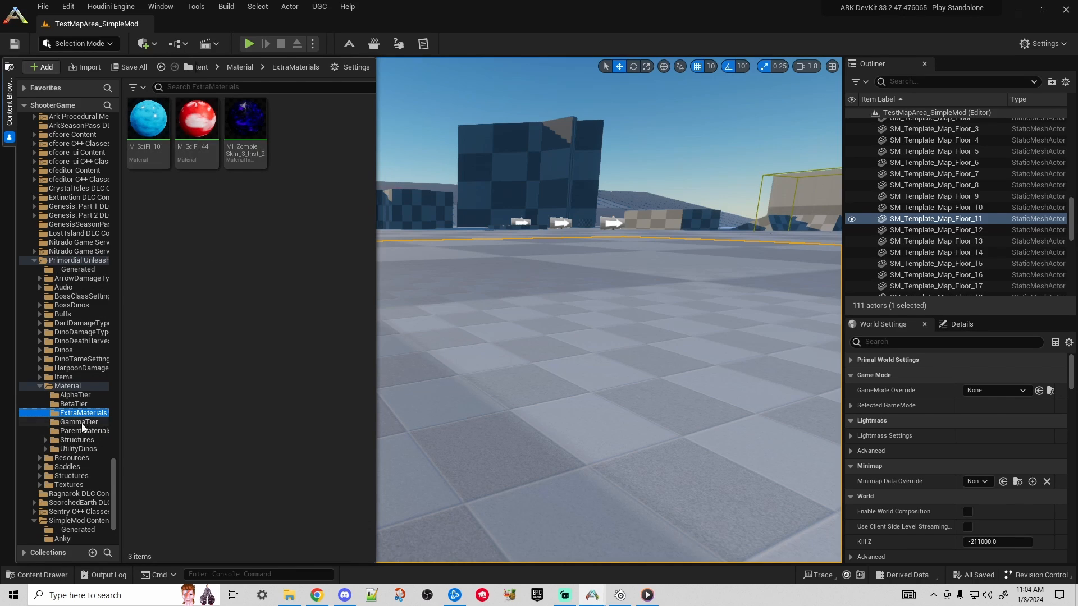
# - Examine the mod's ExtraTextures folder inside Textures, and return through the AlphaTier and BetaTier materials to ExtraMaterials
pyautogui.click(41, 485)
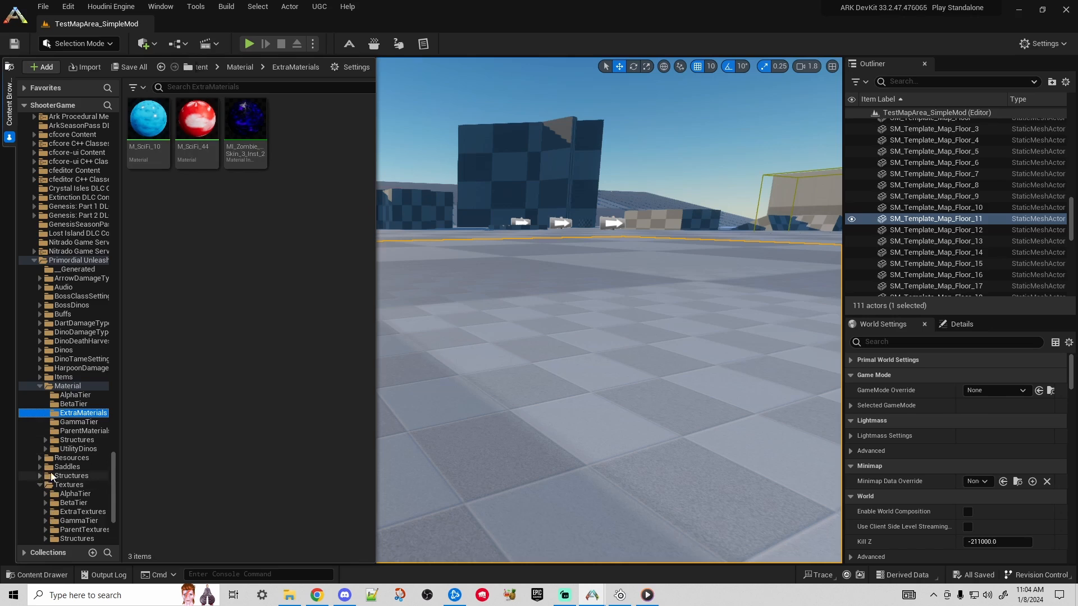
pyautogui.scroll(-3, 100, 446)
pyautogui.click(74, 422)
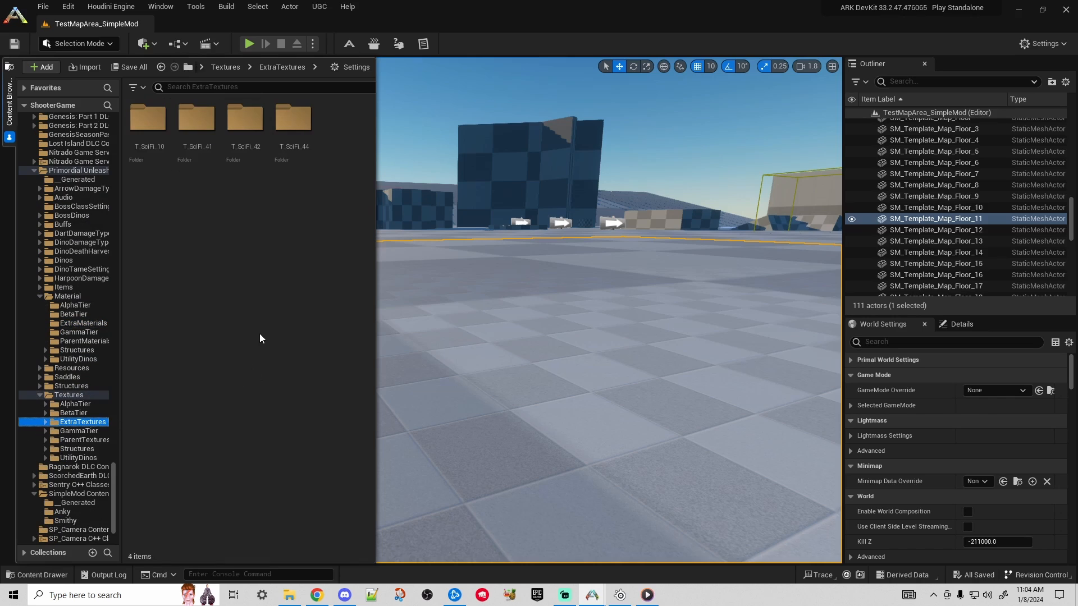
pyautogui.click(40, 396)
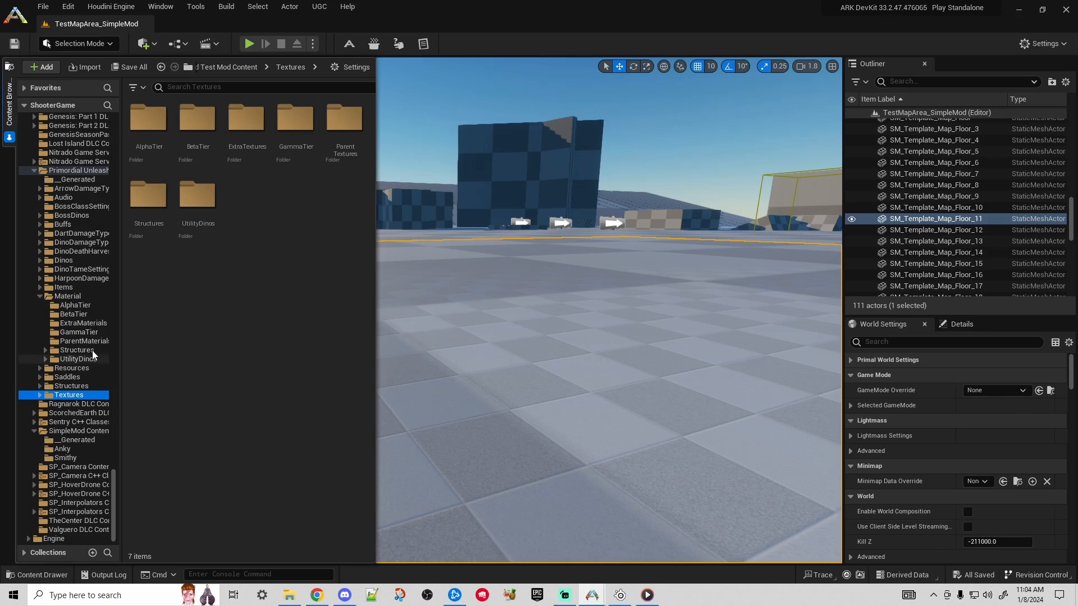
pyautogui.click(73, 307)
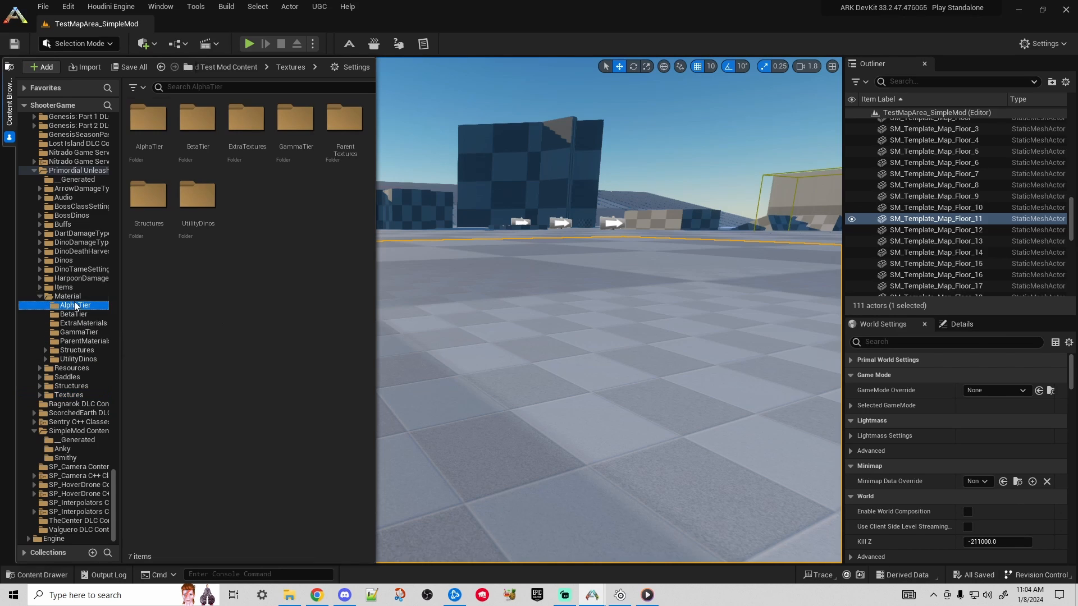
pyautogui.click(68, 314)
pyautogui.click(73, 323)
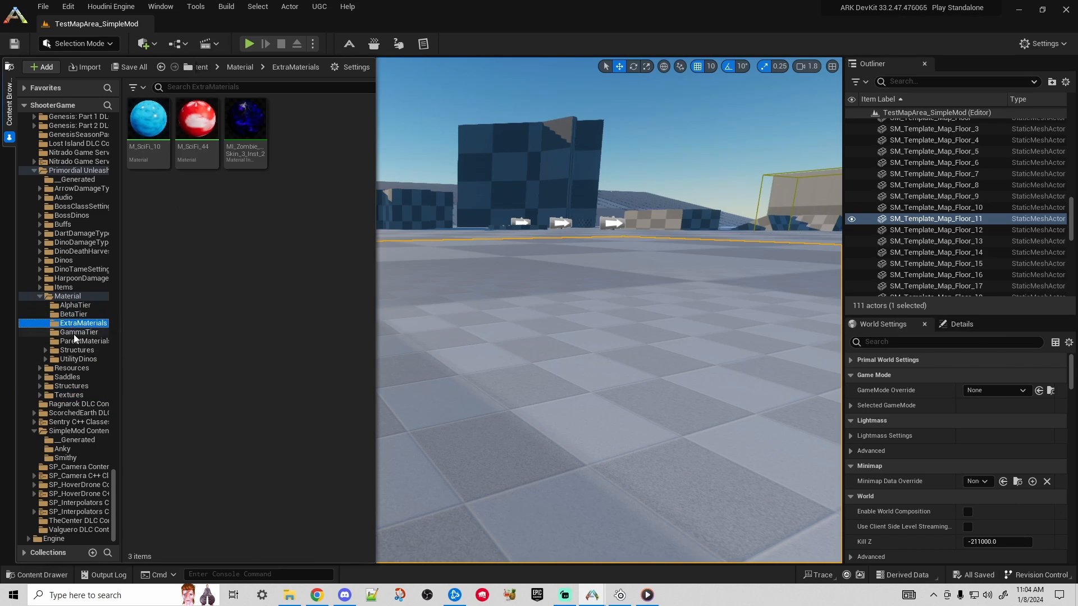
# - Examine the GammaTier and ParentMaterials folders of the Primordial Unleashed mod's Material content
pyautogui.click(75, 333)
pyautogui.click(73, 342)
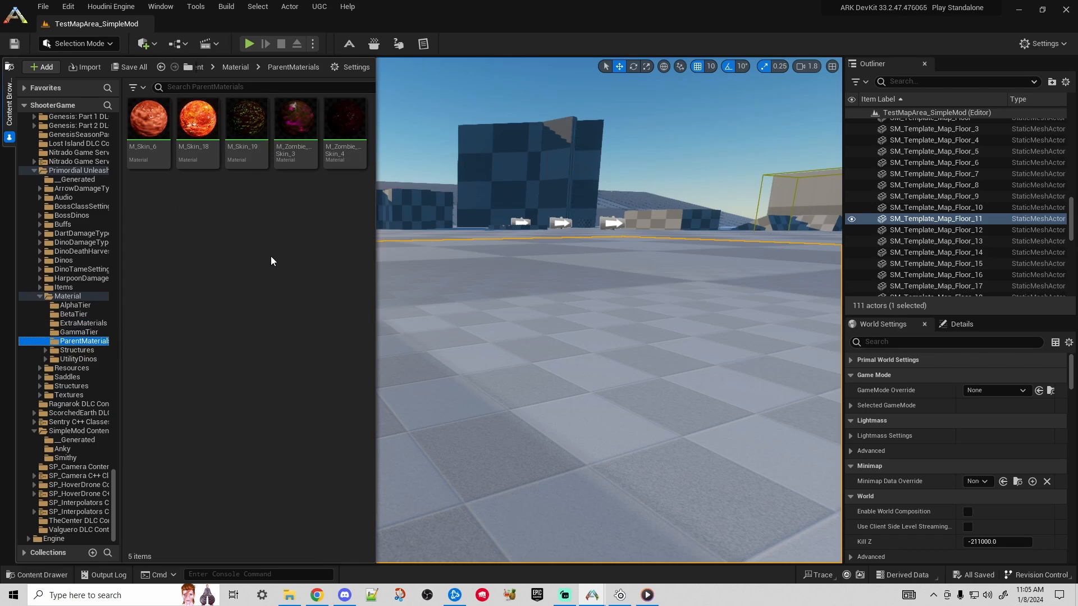
pyautogui.click(73, 314)
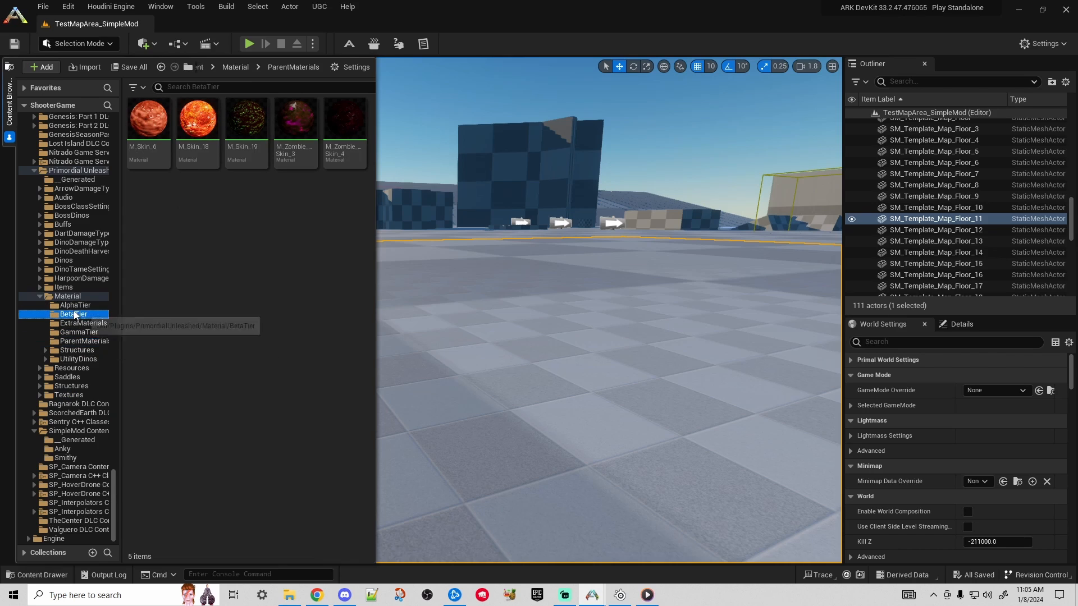
pyautogui.click(81, 341)
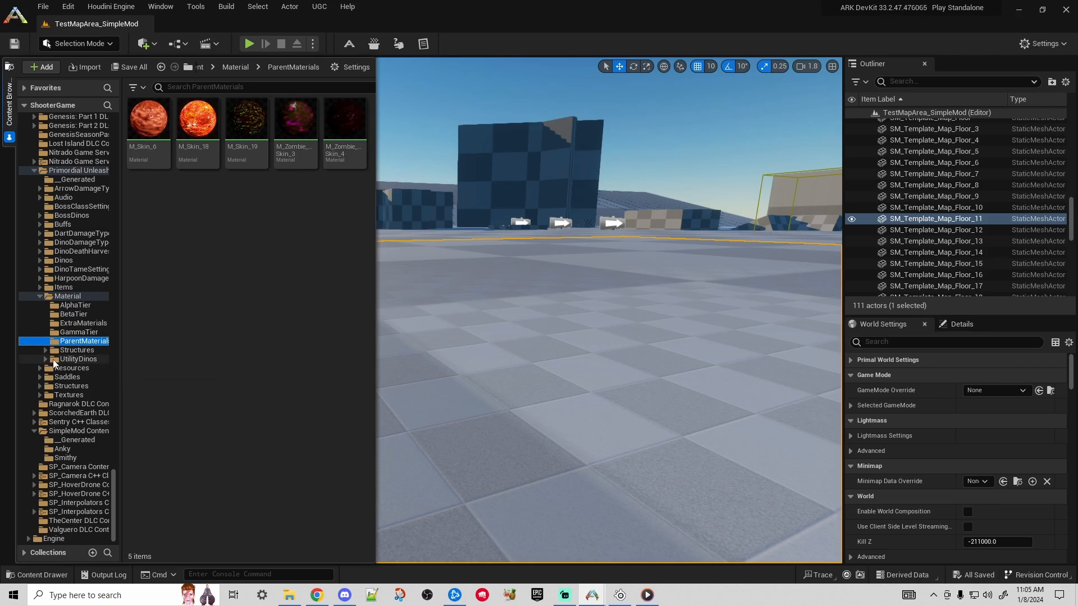
# - Inspect the MI_Skin_19_Inst_2 material instance in the first UtilityDinos subfolder, then close it and collapse the Material folder
pyautogui.click(45, 359)
pyautogui.click(84, 368)
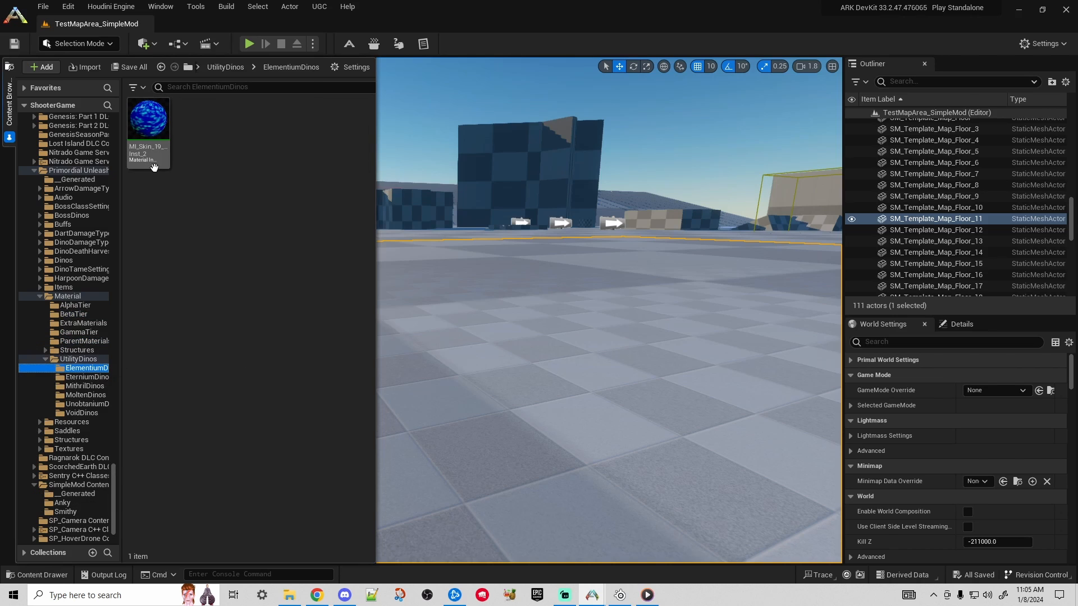
pyautogui.doubleClick(155, 136)
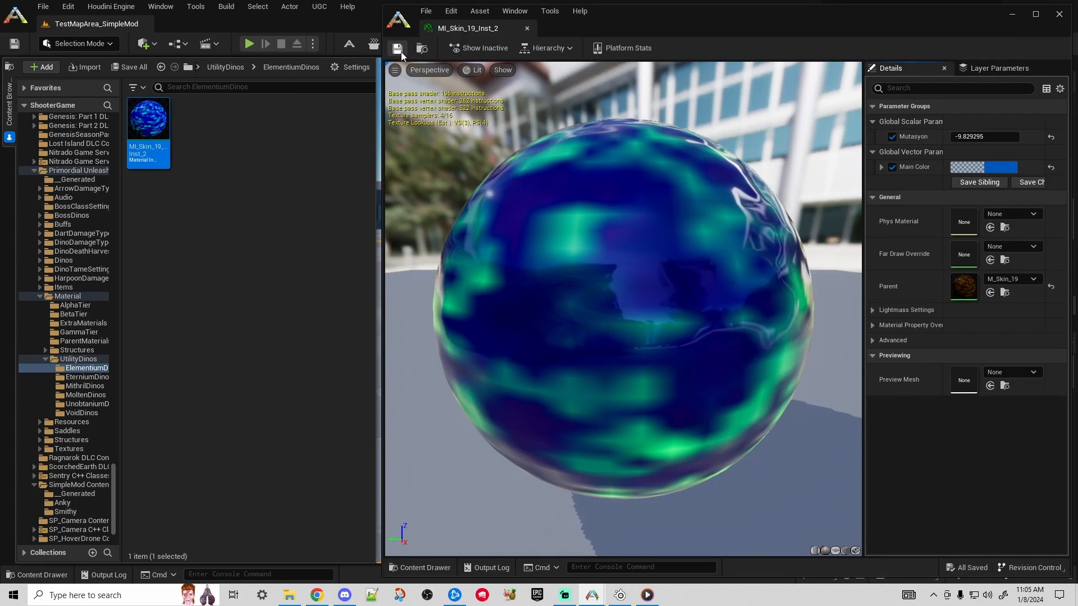
pyautogui.scroll(-5, 713, 270)
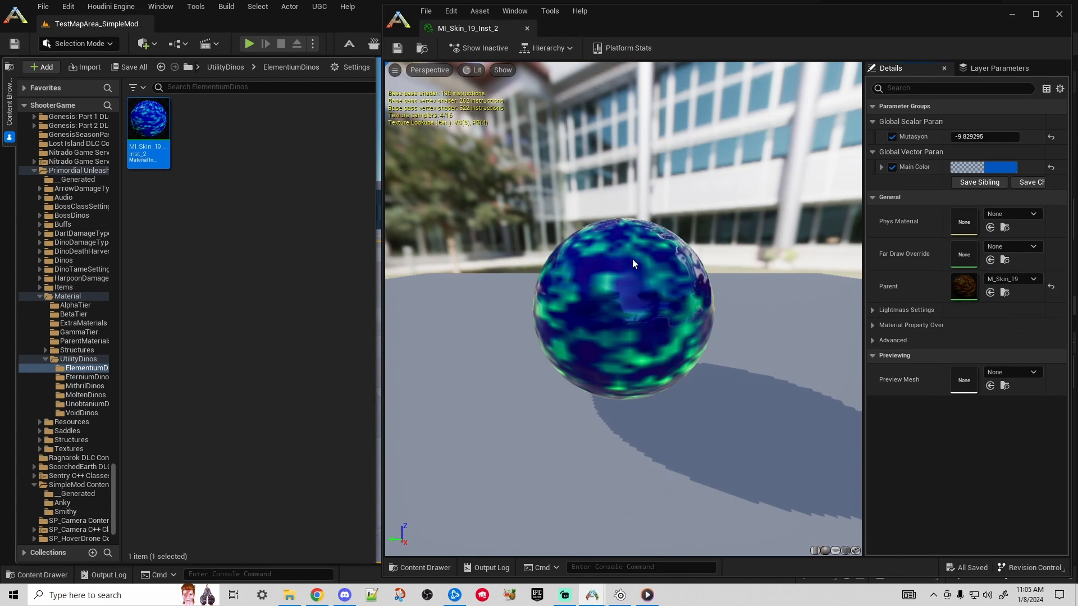
pyautogui.click(1059, 14)
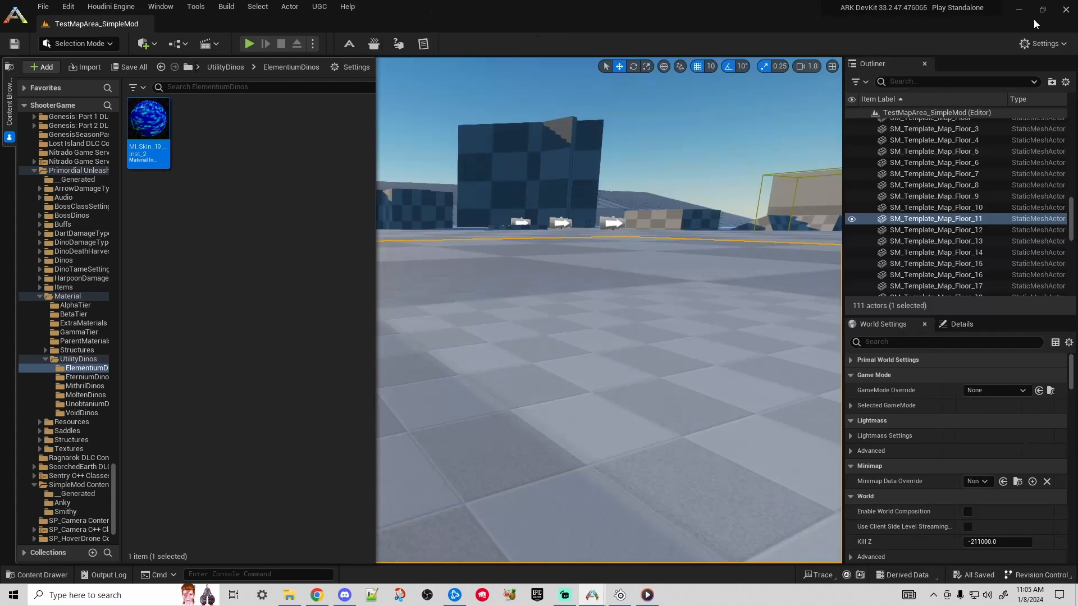
pyautogui.click(39, 296)
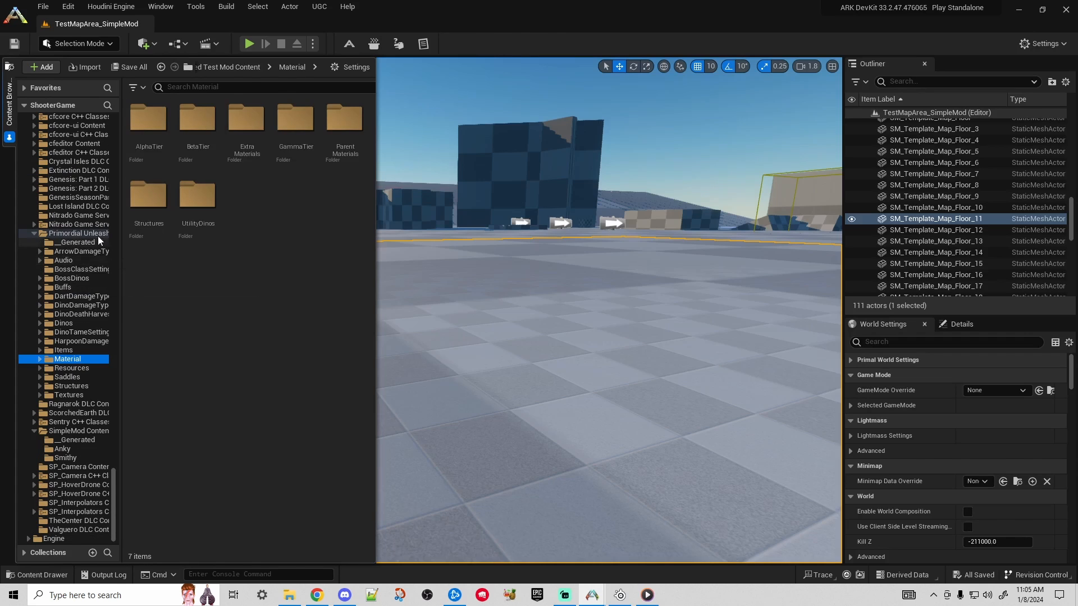
# - Disable the PrimordialUnleashed mod, leaving only SimpleMod enabled
pyautogui.click(348, 6)
pyautogui.moveTo(319, 7)
pyautogui.moveTo(342, 71)
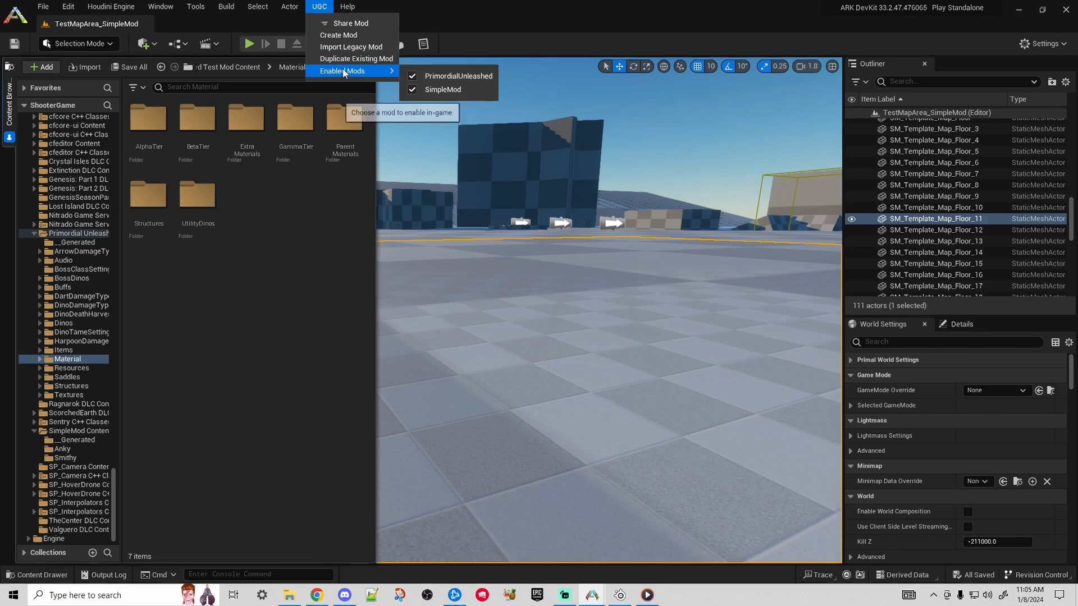
pyautogui.press('Return')
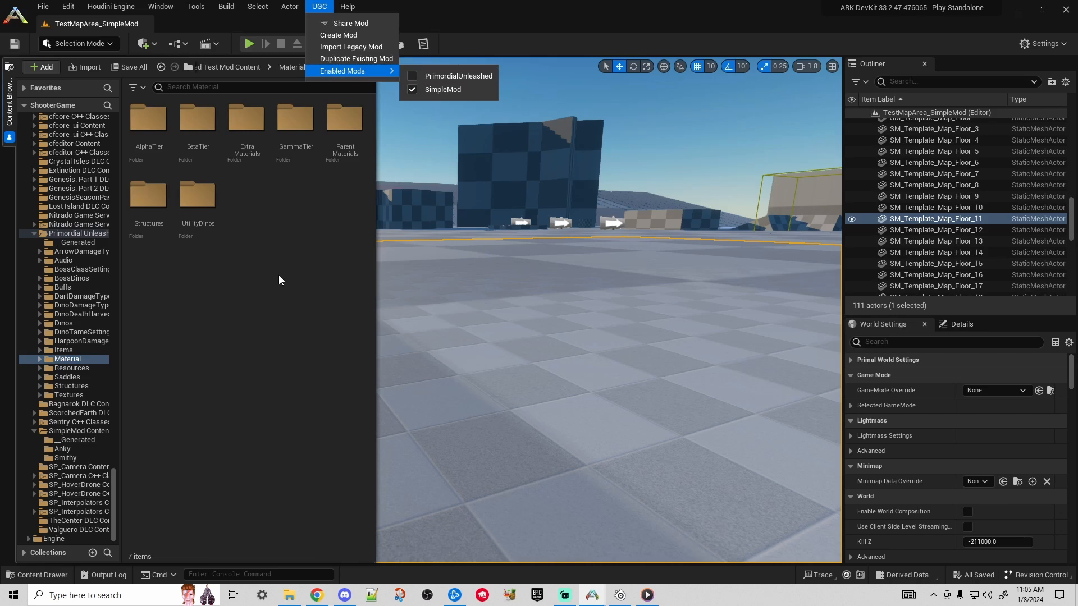
# - Open the Bobby_Character_BP blueprint from SimpleMod's Anky folder
pyautogui.click(62, 449)
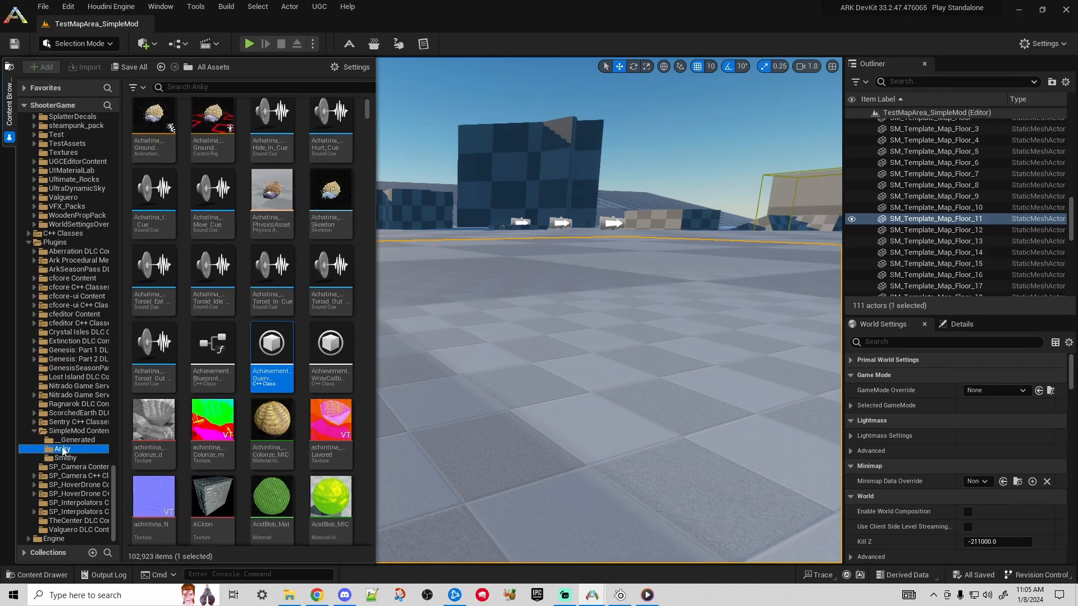
pyautogui.click(198, 159)
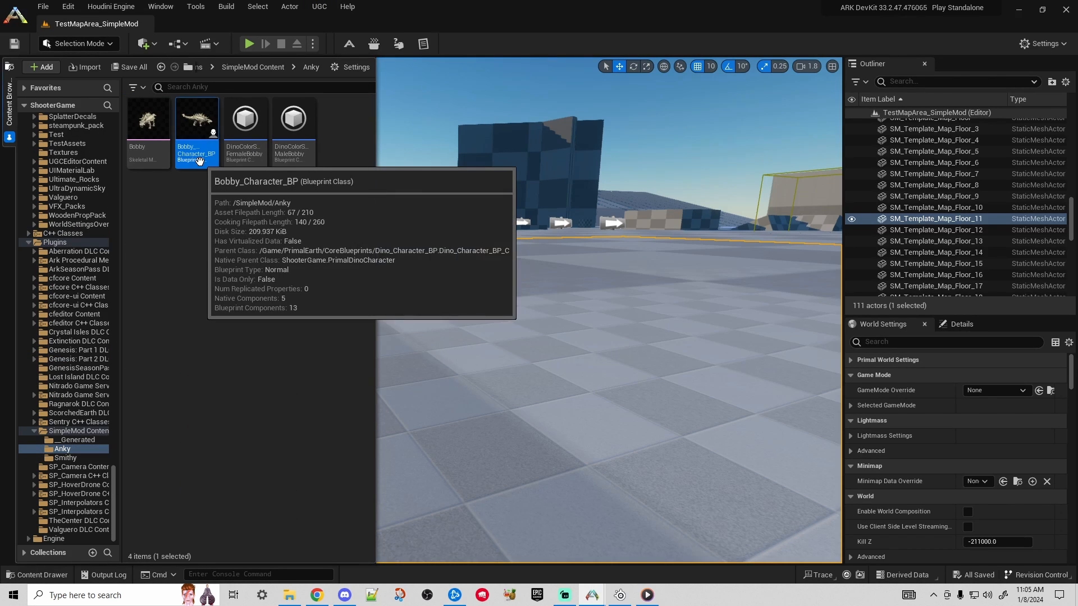
pyautogui.doubleClick(200, 161)
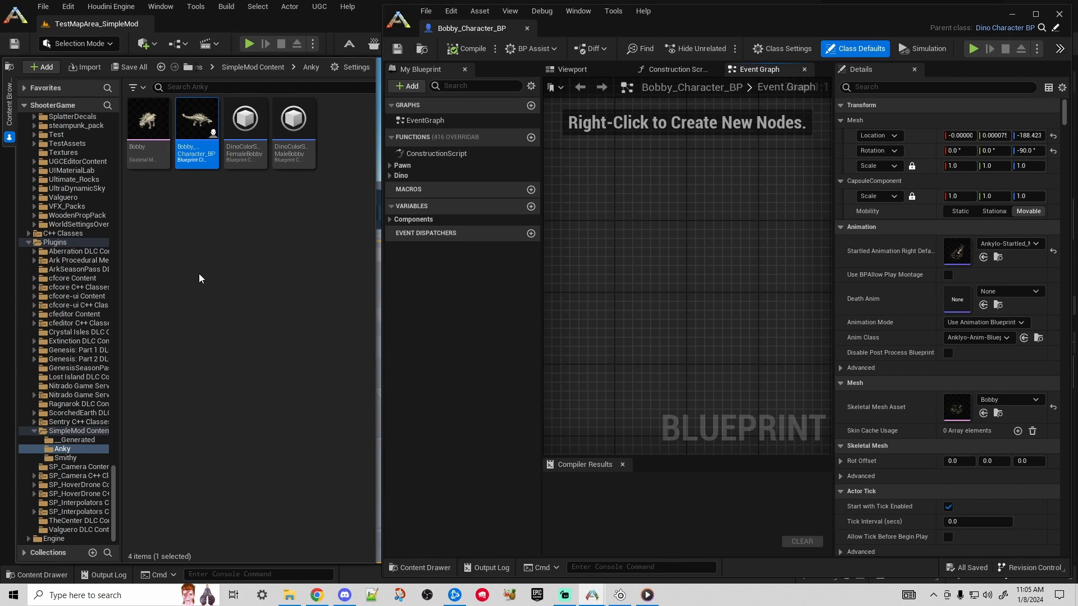
pyautogui.click(262, 275)
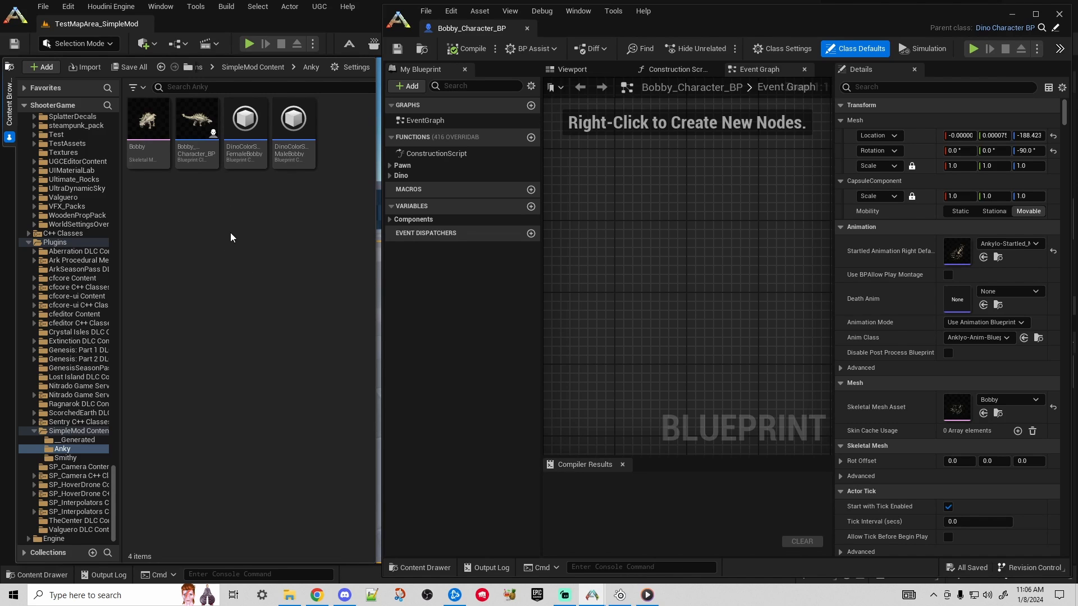
# - Filter the Bobby_Character_BP class defaults by "Damage Type" and widen the details area to show the full property names
pyautogui.click(887, 90)
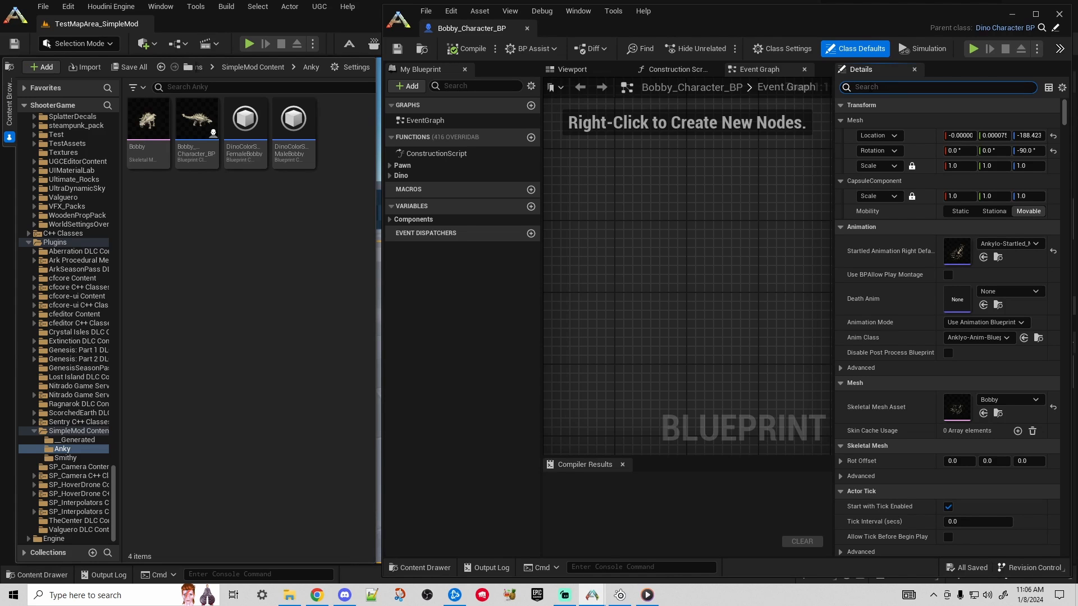
pyautogui.write('Damage Type')
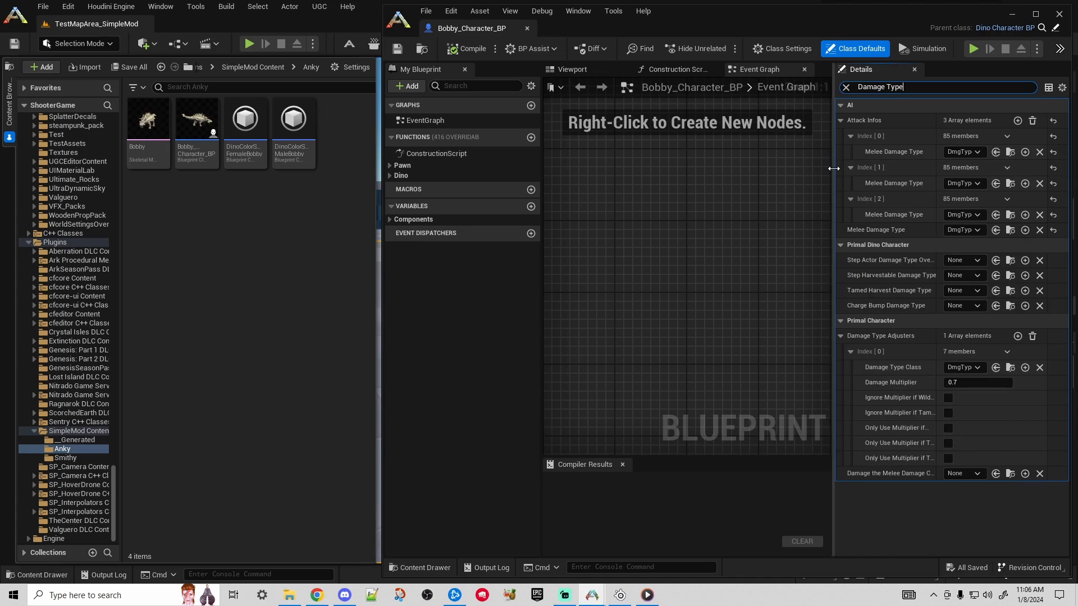
pyautogui.moveTo(836, 168); pyautogui.dragTo(634, 174)
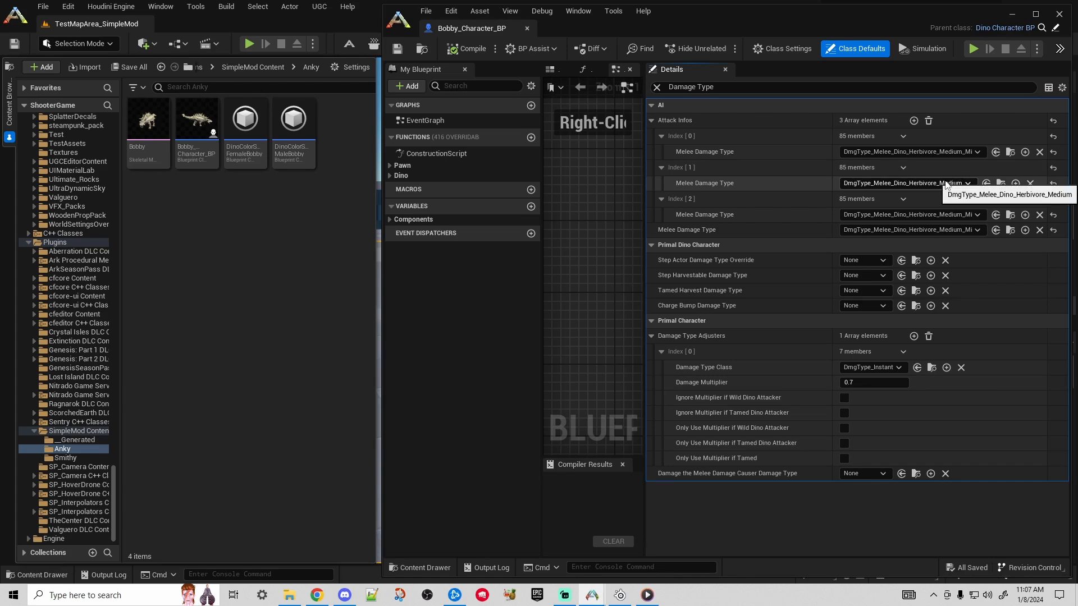
# - Locate the melee damage type blueprint used by Attack Infos index 0 and copy it into SimpleMod's Anky folder
pyautogui.click(1011, 152)
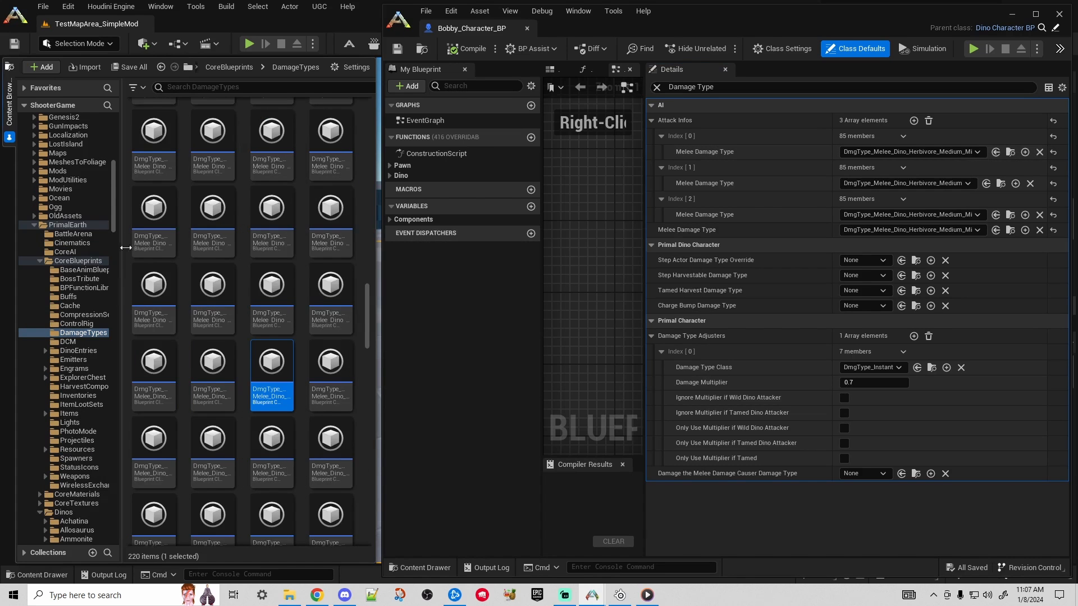
pyautogui.moveTo(113, 204); pyautogui.dragTo(112, 525)
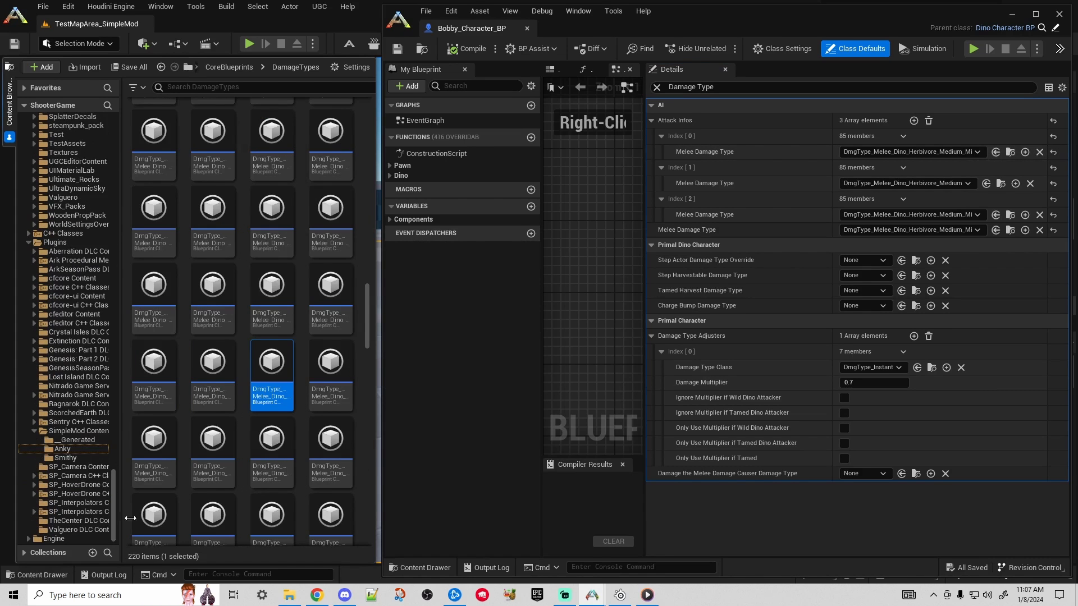
pyautogui.moveTo(277, 368); pyautogui.dragTo(66, 449)
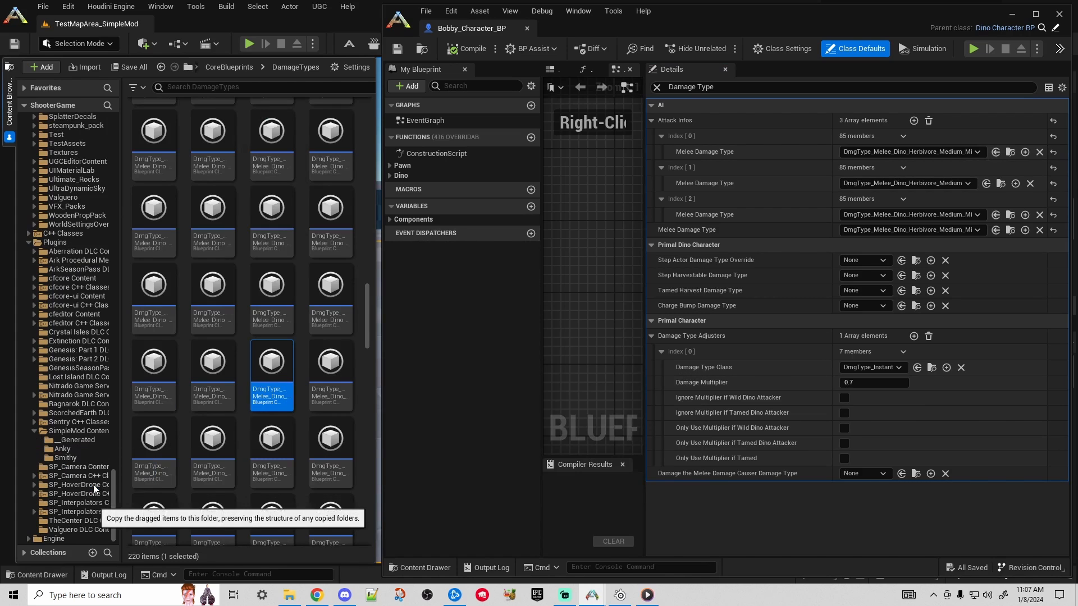
pyautogui.click(113, 473)
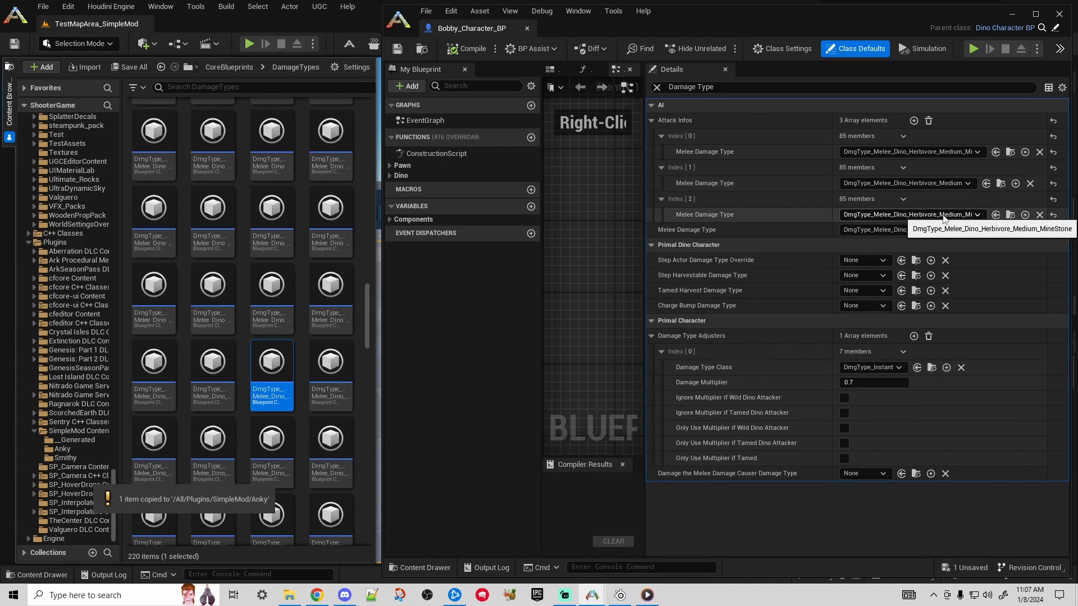
# - Locate DmgType_Melee_Dino_Herbivore_Medium_MineStone from Attack Infos index 2 and copy it into SimpleMod's Anky folder
pyautogui.click(1011, 215)
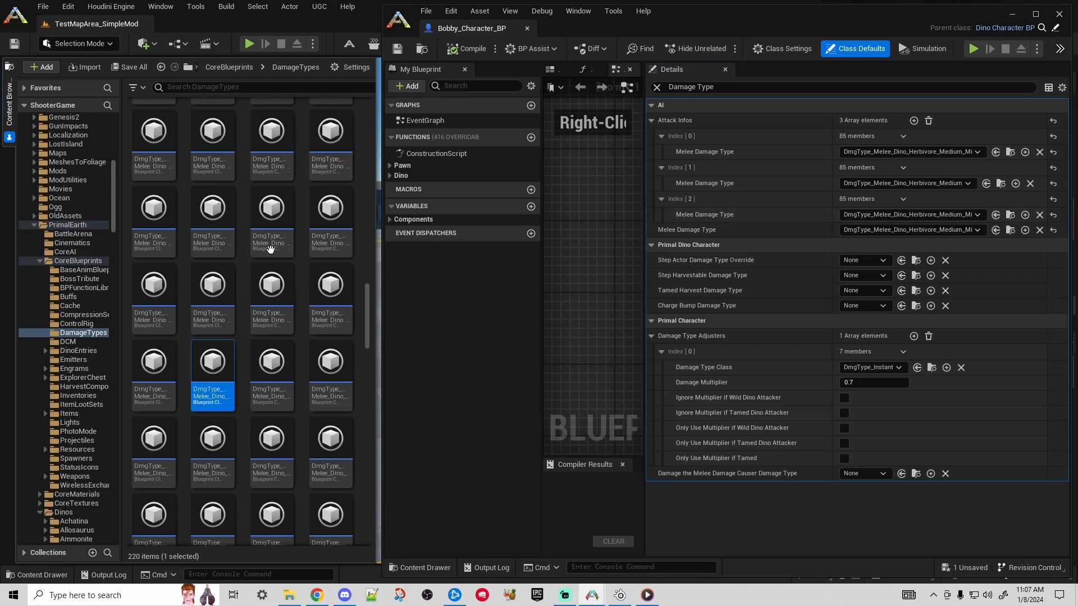
pyautogui.moveTo(112, 210); pyautogui.dragTo(105, 530)
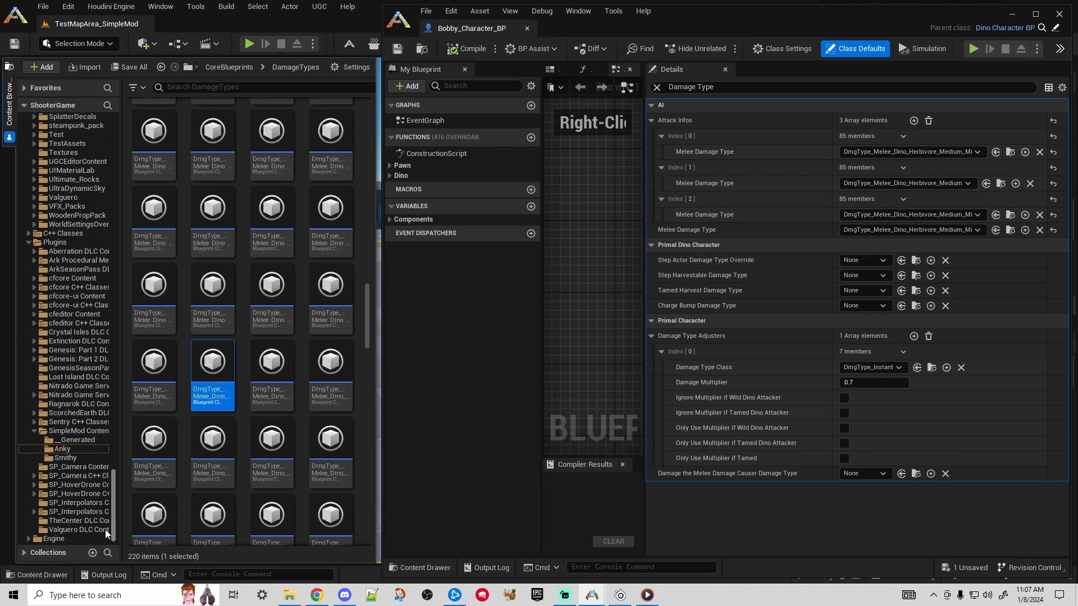
pyautogui.moveTo(203, 382); pyautogui.dragTo(62, 449)
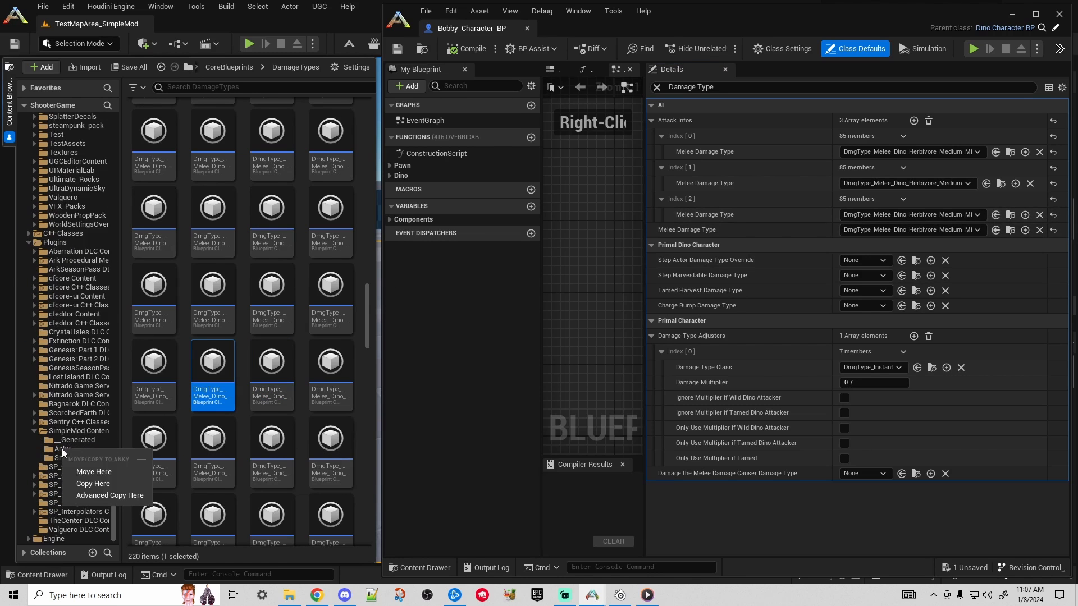
pyautogui.click(97, 484)
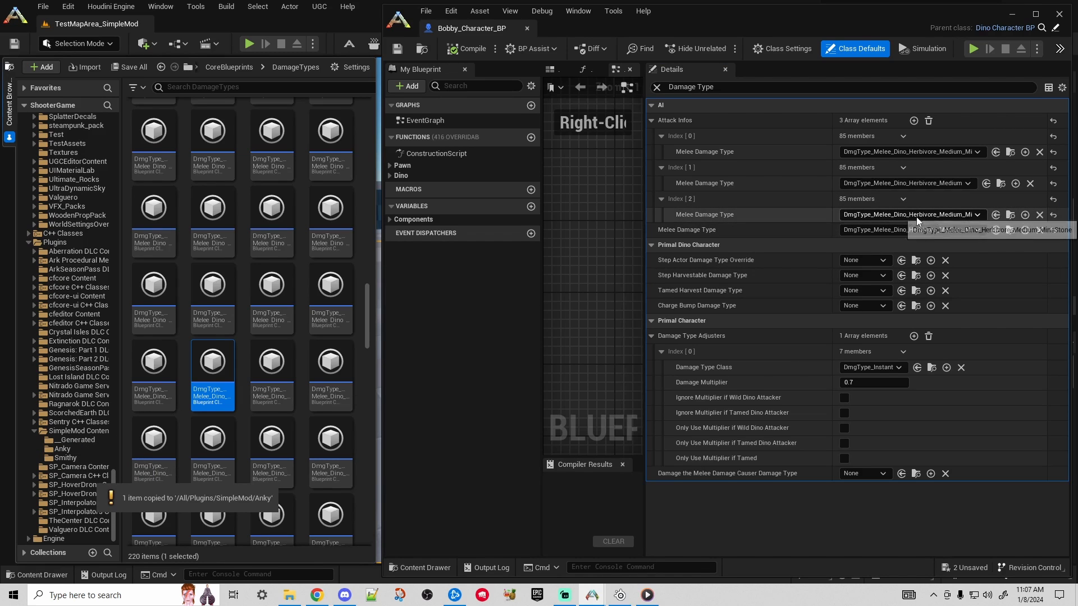
# - Rename the copied MineStone damage type in the Anky folder by adding the suffix _Element
pyautogui.click(63, 449)
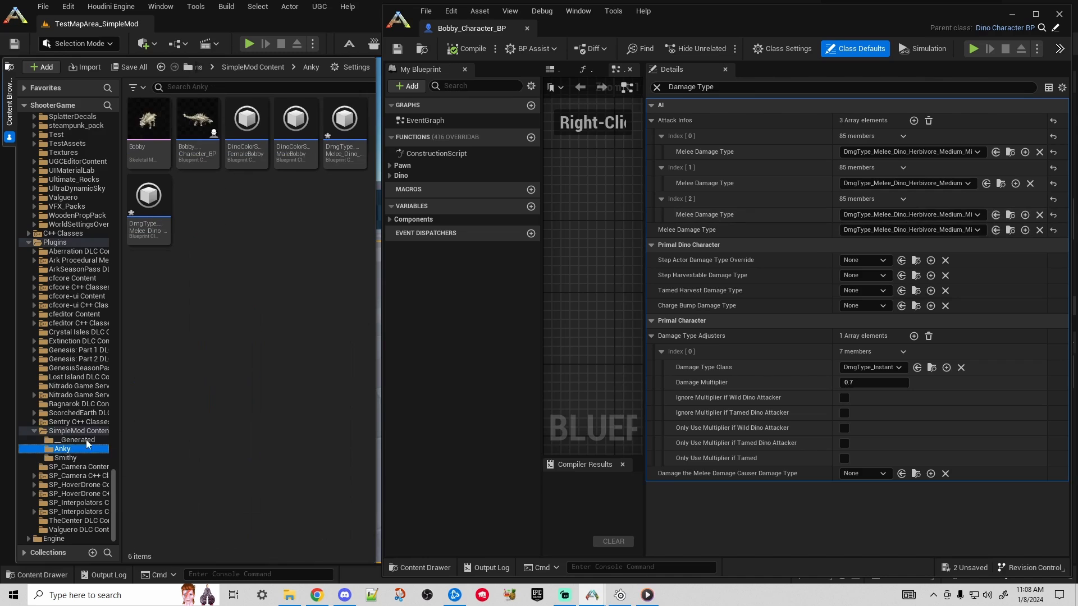
pyautogui.rightClick(343, 162)
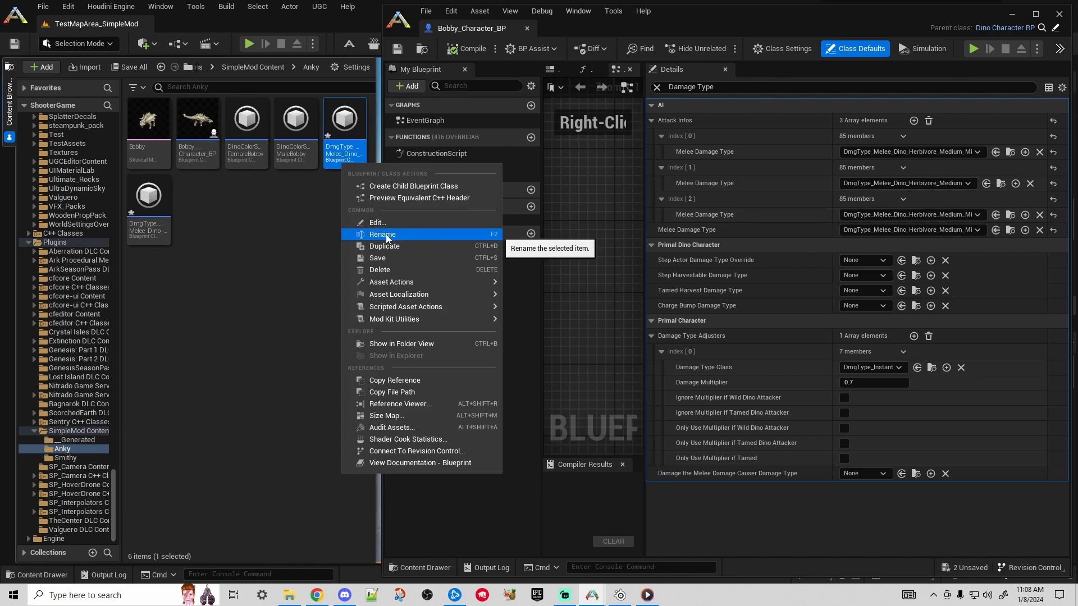
pyautogui.click(365, 235)
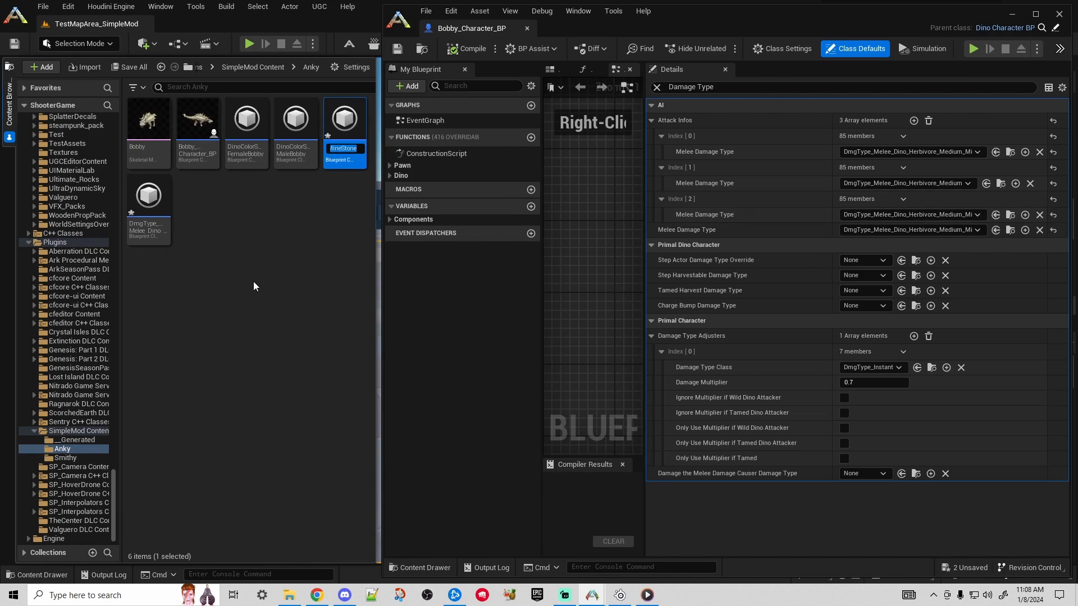
pyautogui.write('Stone_Ele')
pyautogui.write('ment')
pyautogui.press('Return')
# - Rename the other copied damage type as DmgType_Melee_Dino_Herbivore_Medium_MineStone_NoBerries_Element, and close its blueprint editor
pyautogui.rightClick(150, 232)
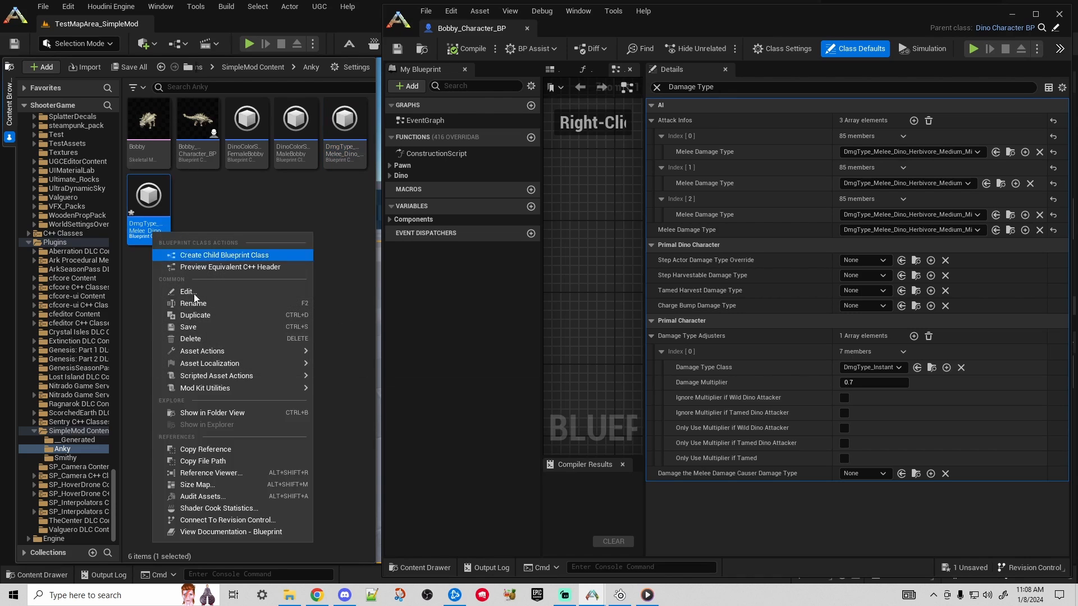
pyautogui.click(192, 303)
pyautogui.press('End')
pyautogui.write('_')
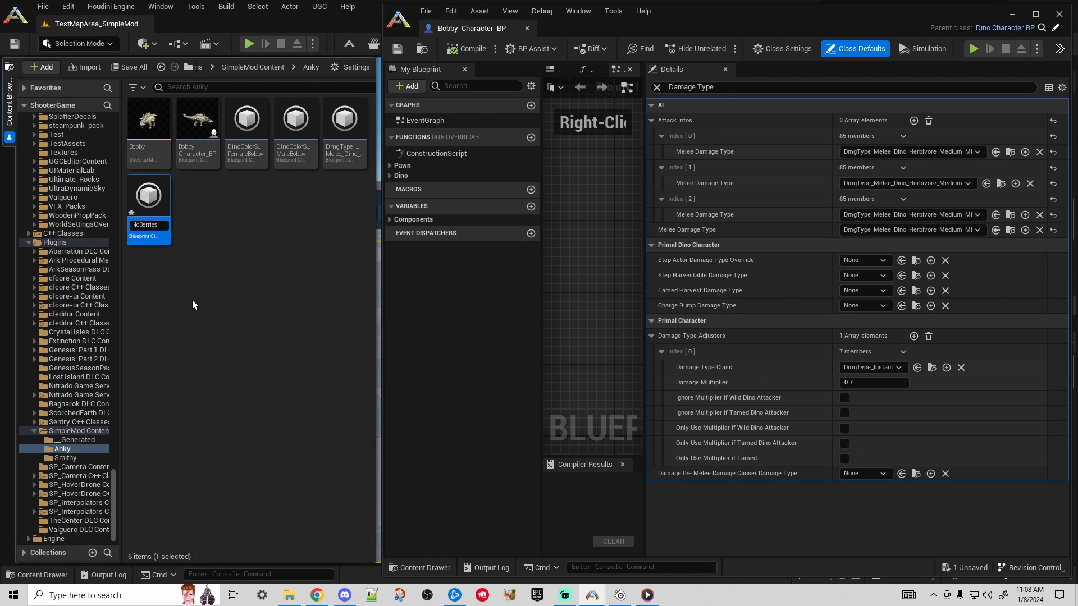
pyautogui.write('Element')
pyautogui.press('Return')
pyautogui.press('Return')
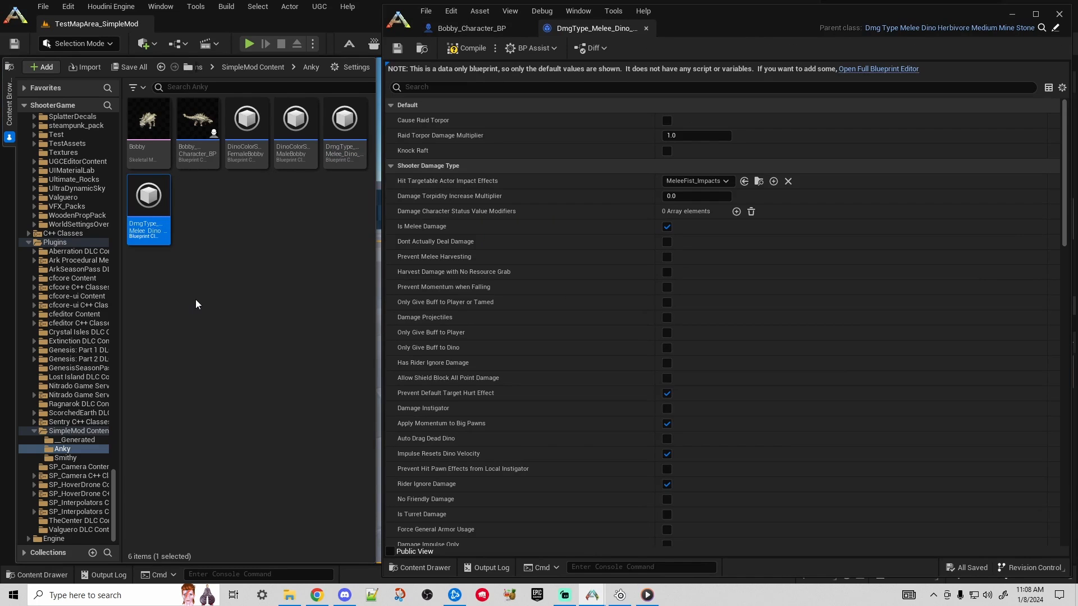
pyautogui.click(646, 28)
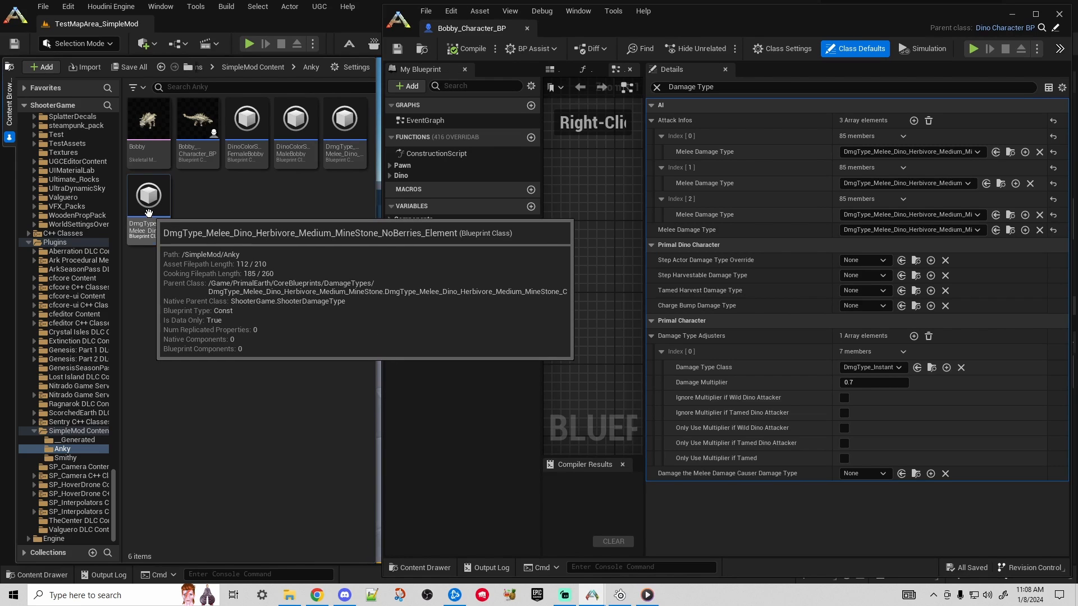
# - Assign DmgType_Melee_Dino_Herbivore_Medium_MineStone_NoBerries_Element as the Melee Damage Type of Attack Infos index 0 in Bobby_Character_BP
pyautogui.click(148, 212)
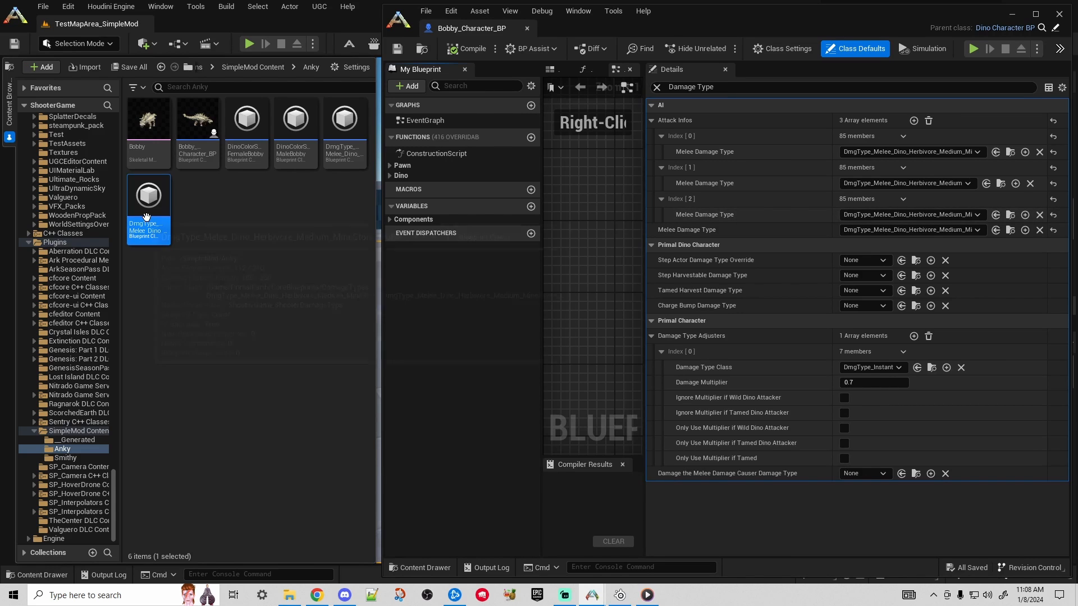
pyautogui.moveTo(146, 216)
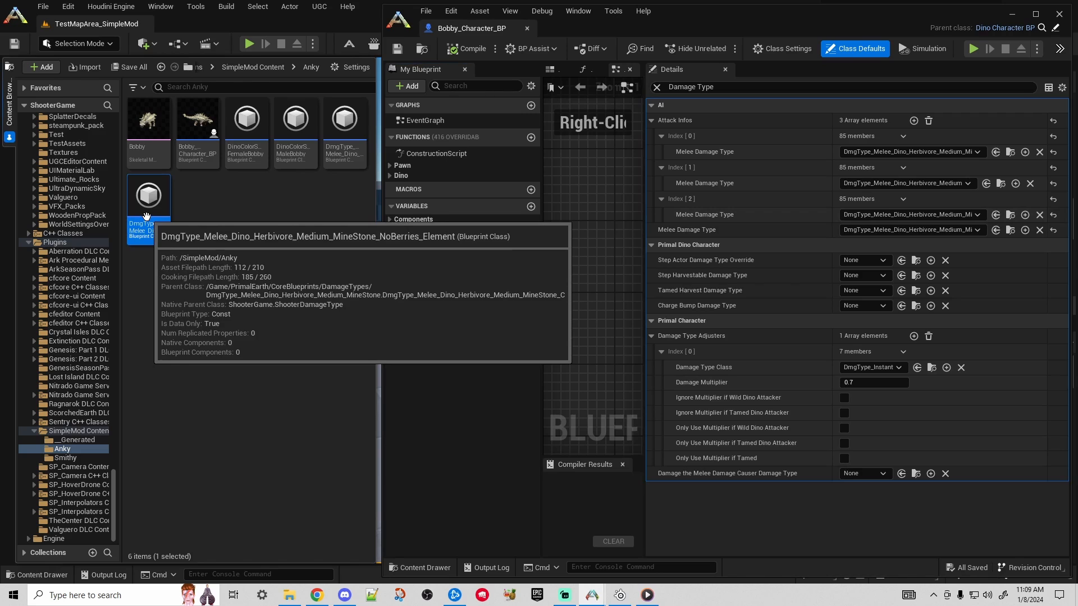
pyautogui.click(996, 153)
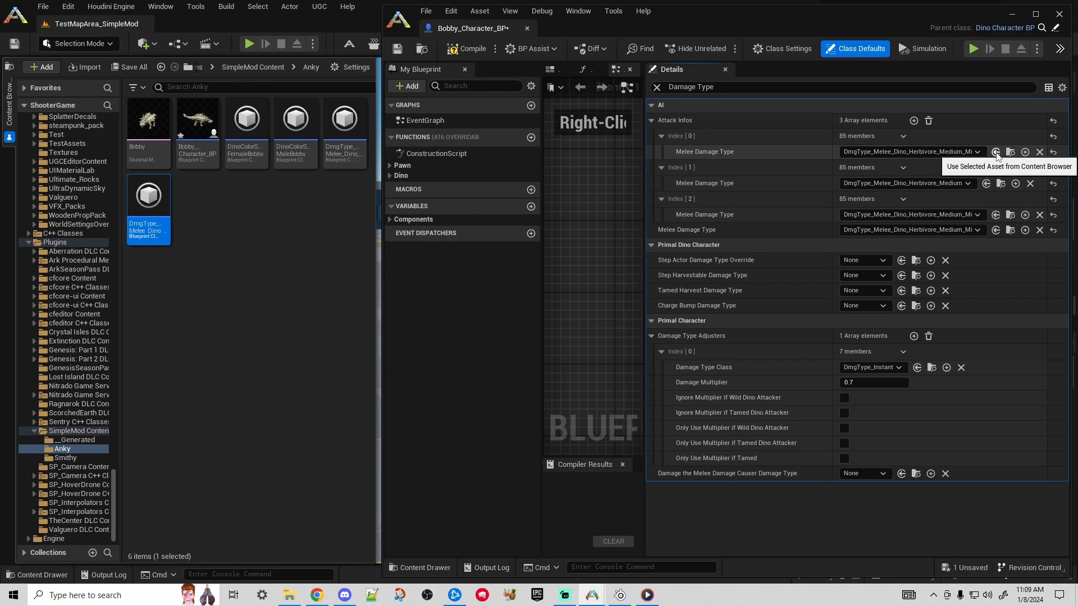
# - Assign DmgType_Melee_Dino_Herbivore_Medium_MineStone_Element as the Melee Damage Type of Attack Infos index 2, and compile Bobby_Character_BP
pyautogui.click(345, 145)
pyautogui.click(997, 216)
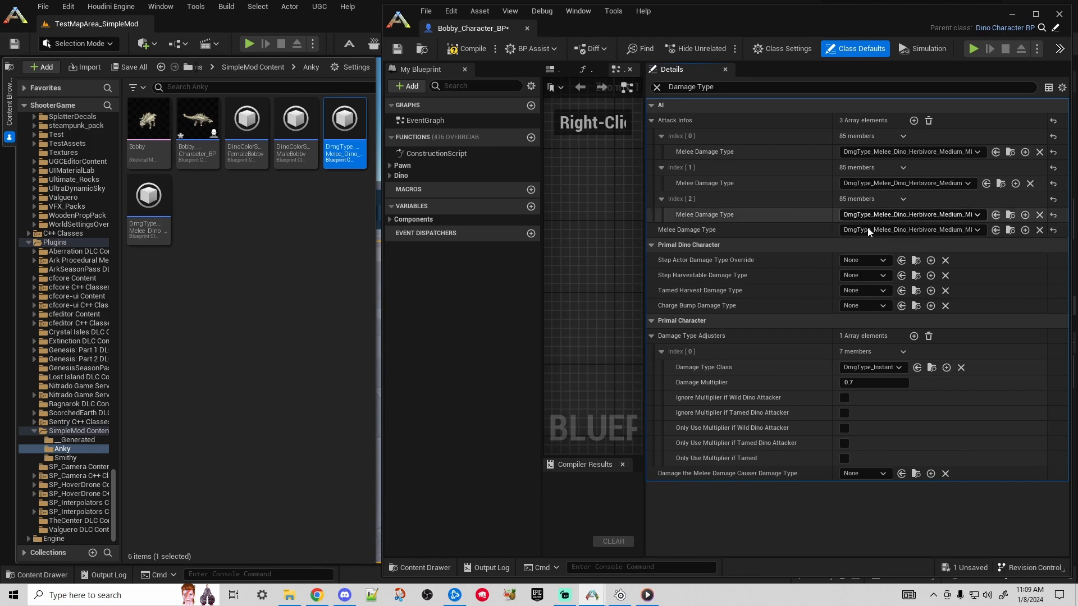
pyautogui.click(459, 52)
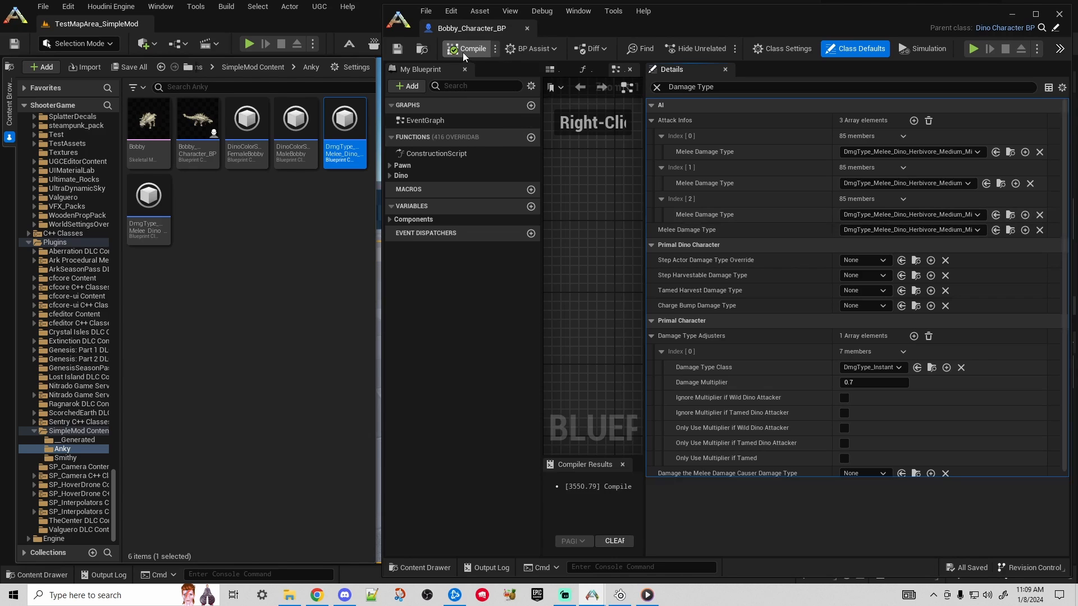
pyautogui.click(320, 260)
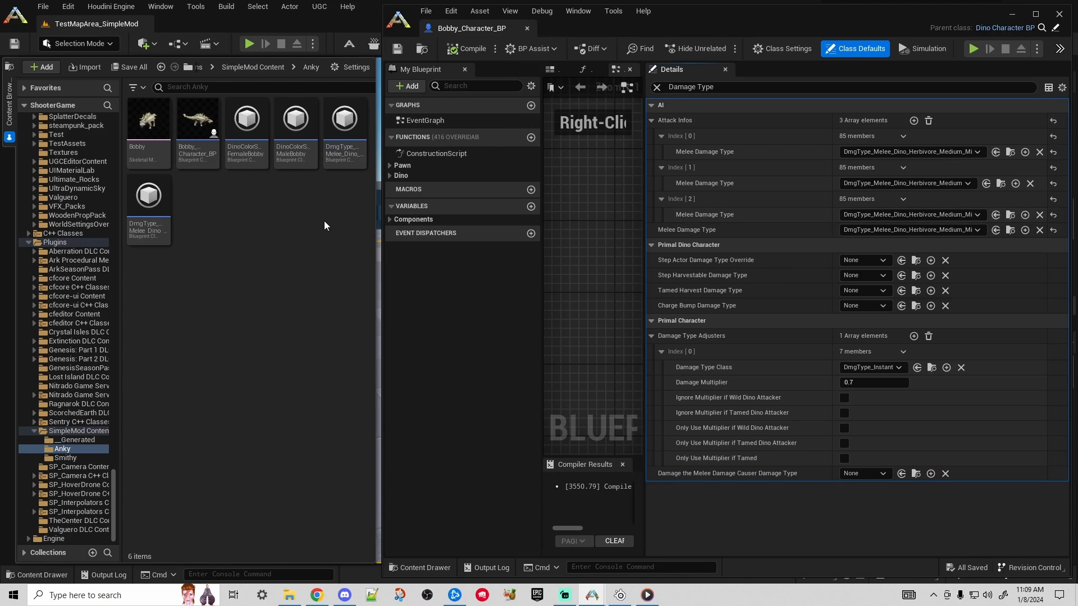
# - Open the MineStone_Element damage type in the Anky folder, add an Override Damage Harvest Entries element, and expand its Harvest Entry Override
pyautogui.doubleClick(335, 159)
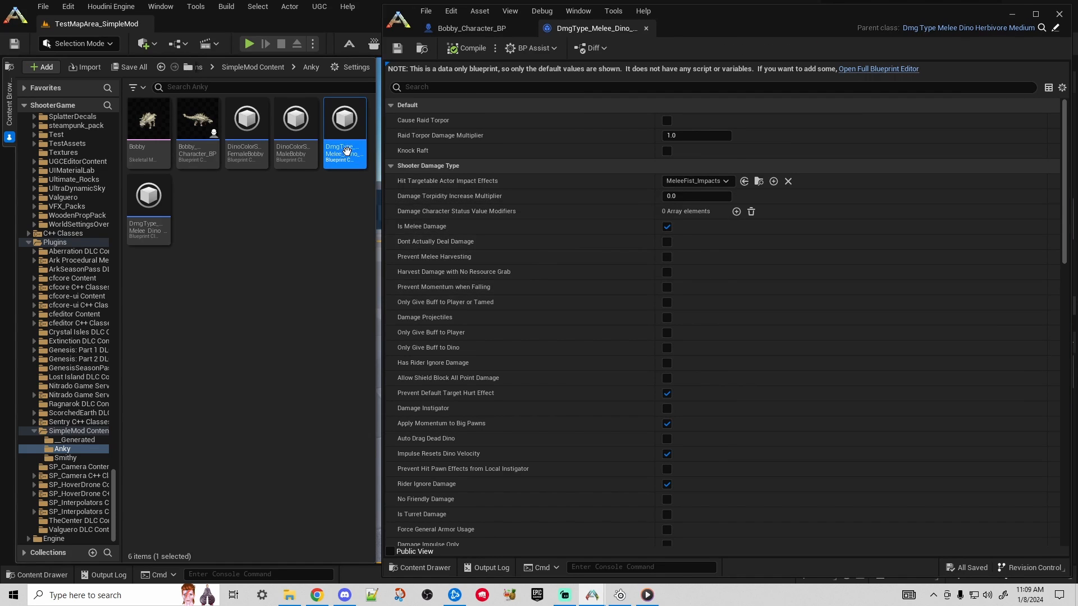
pyautogui.moveTo(350, 154)
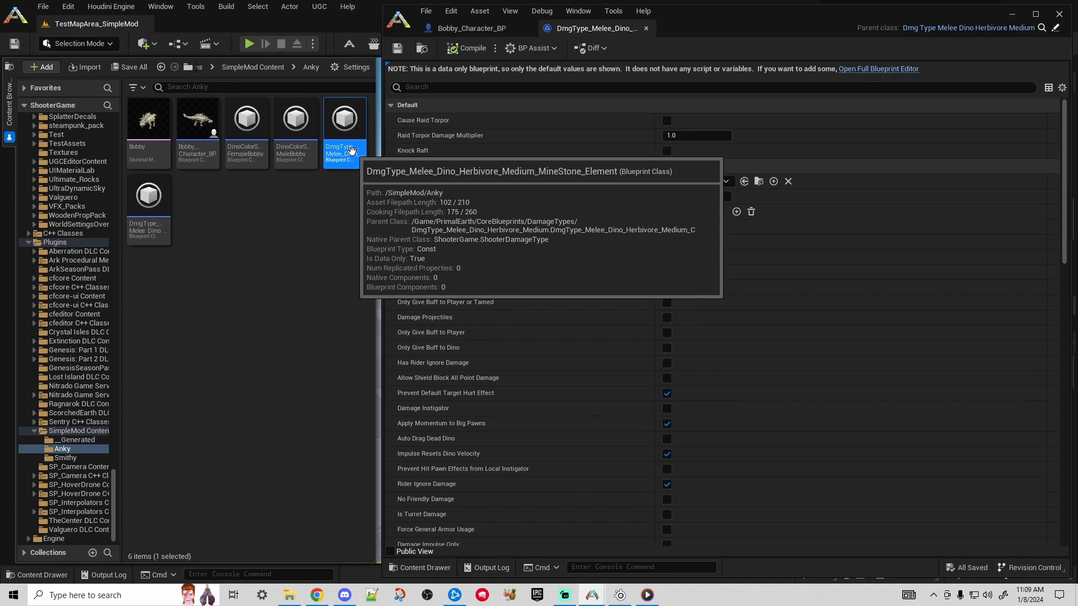
pyautogui.scroll(-6, 539, 227)
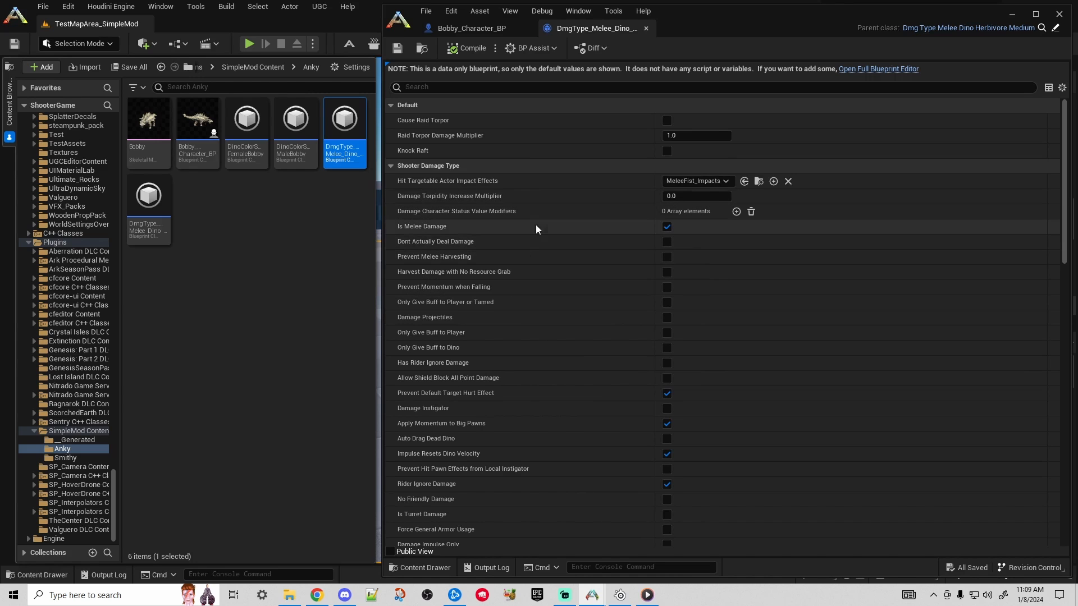
pyautogui.scroll(-15, 533, 241)
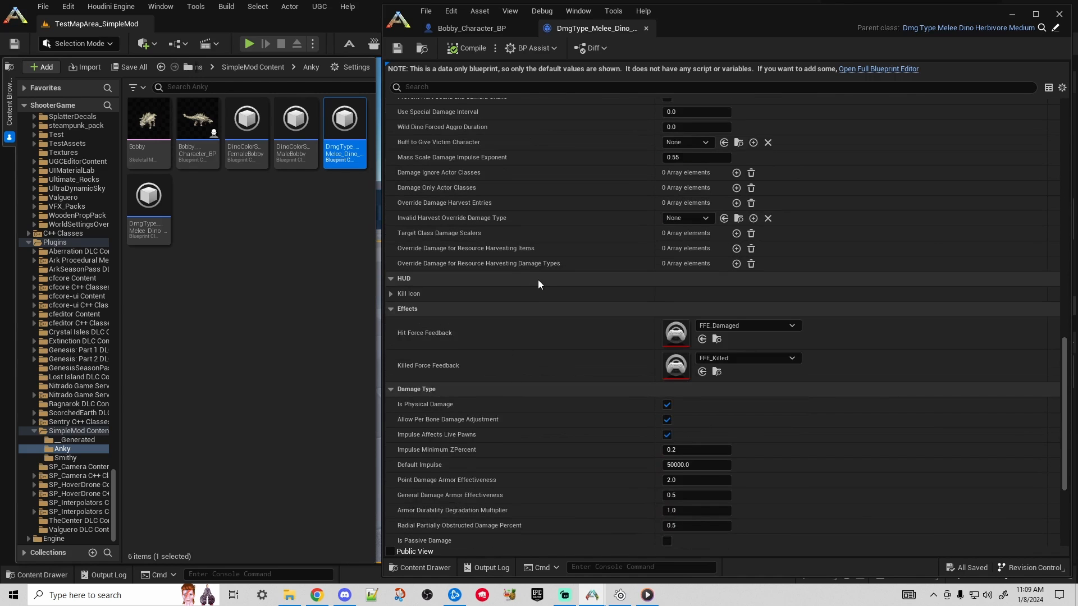
pyautogui.scroll(6, 553, 294)
pyautogui.scroll(-6, 567, 298)
pyautogui.scroll(8, 573, 297)
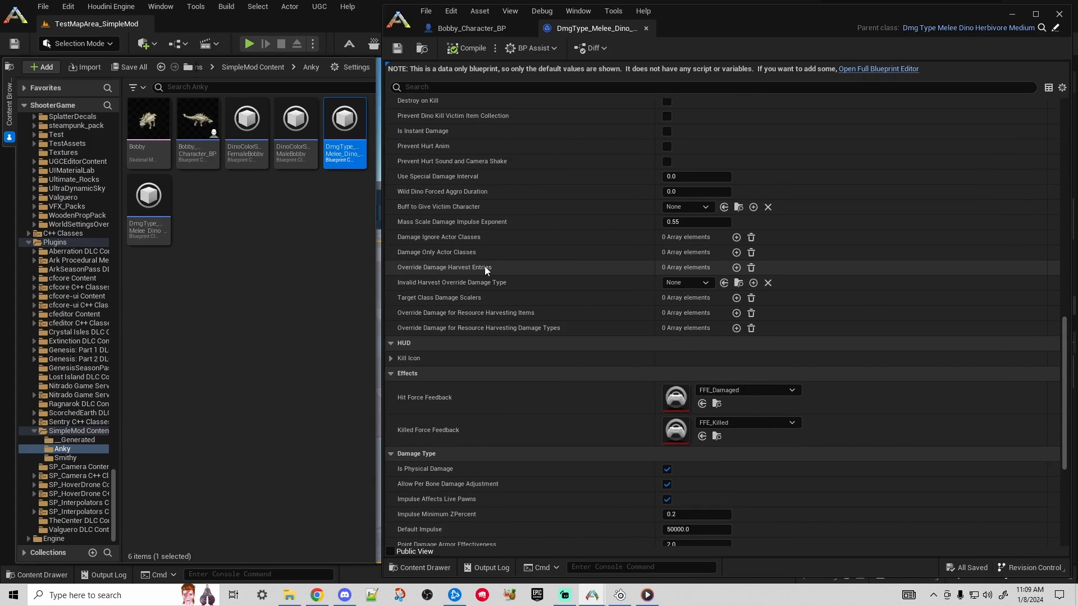
pyautogui.click(737, 267)
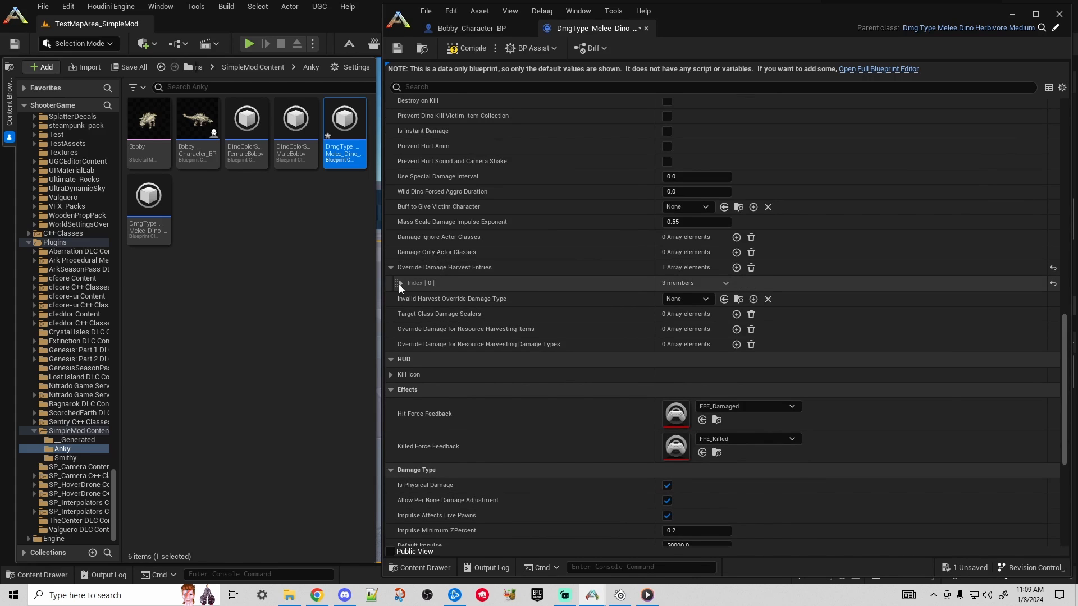
pyautogui.click(400, 283)
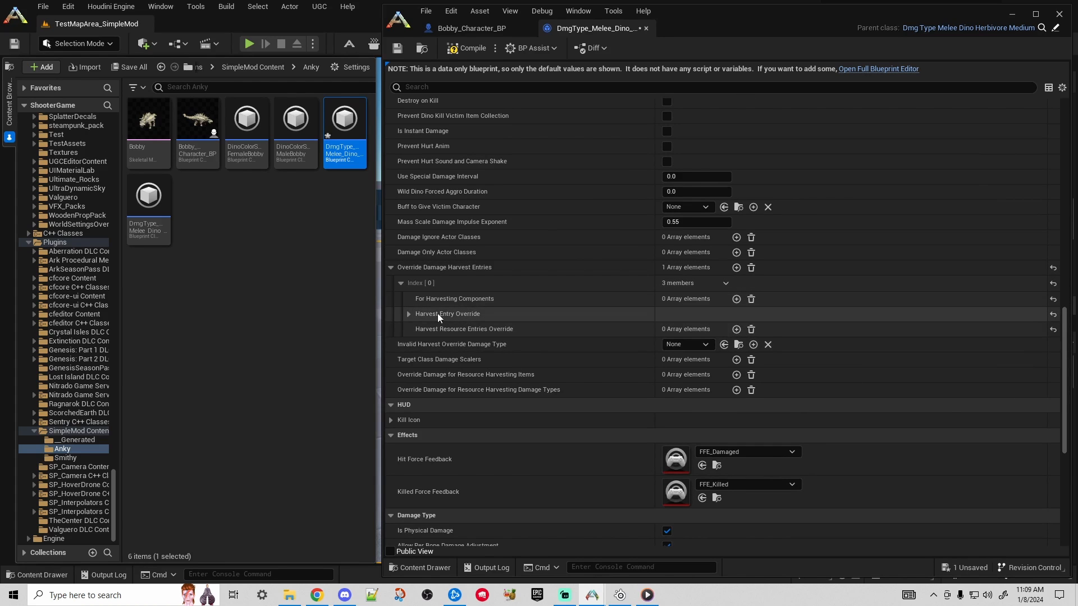
pyautogui.click(408, 314)
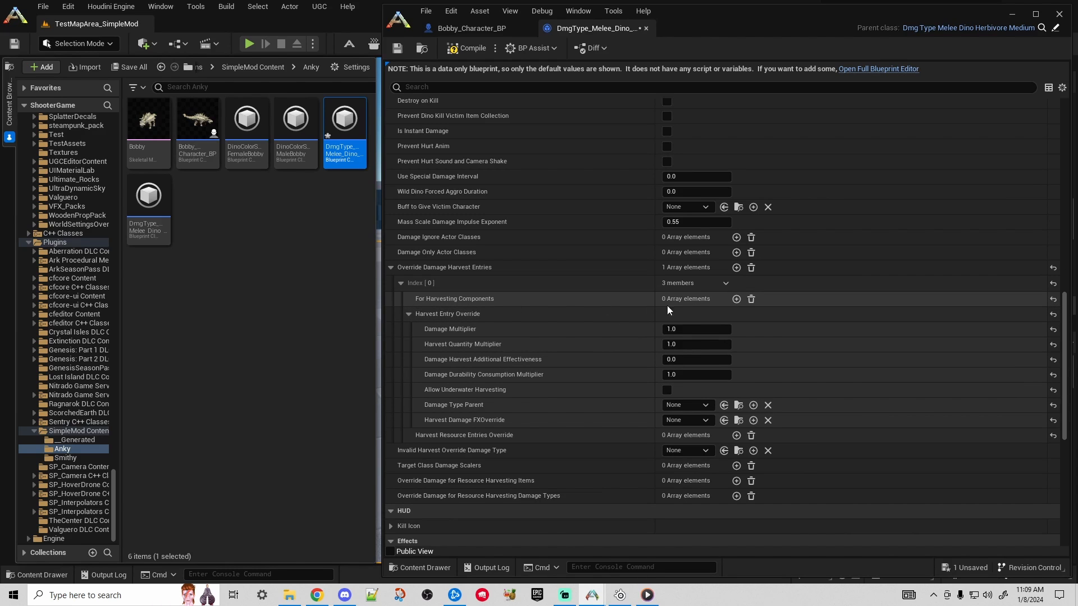
# - Add a For Harvesting Components entry to the harvest override and set it to MetalHarvestComponent
pyautogui.click(736, 299)
pyautogui.click(682, 316)
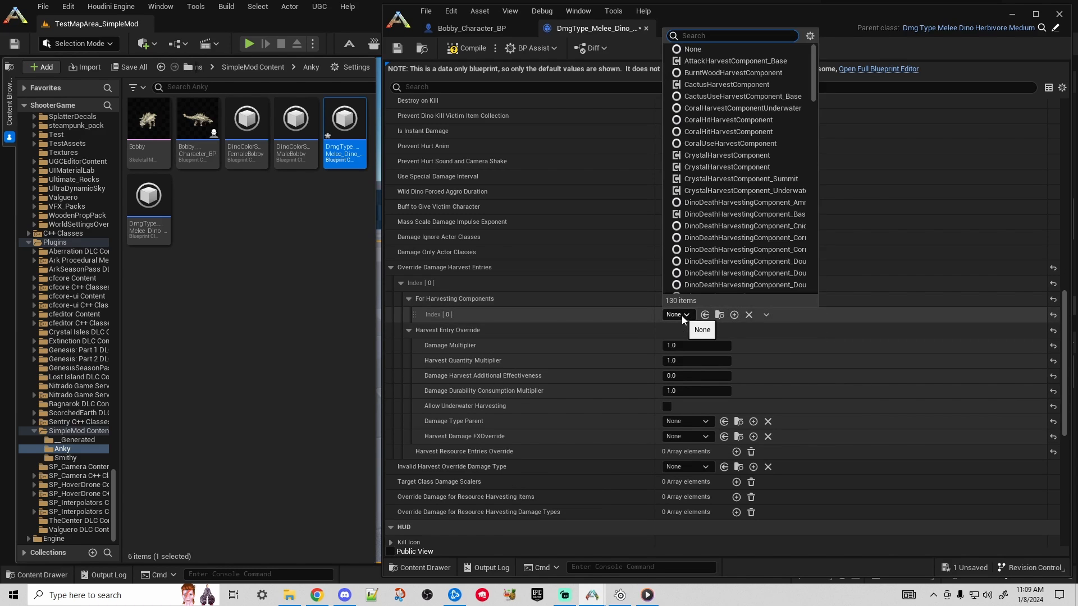
pyautogui.moveTo(814, 68); pyautogui.dragTo(821, 267)
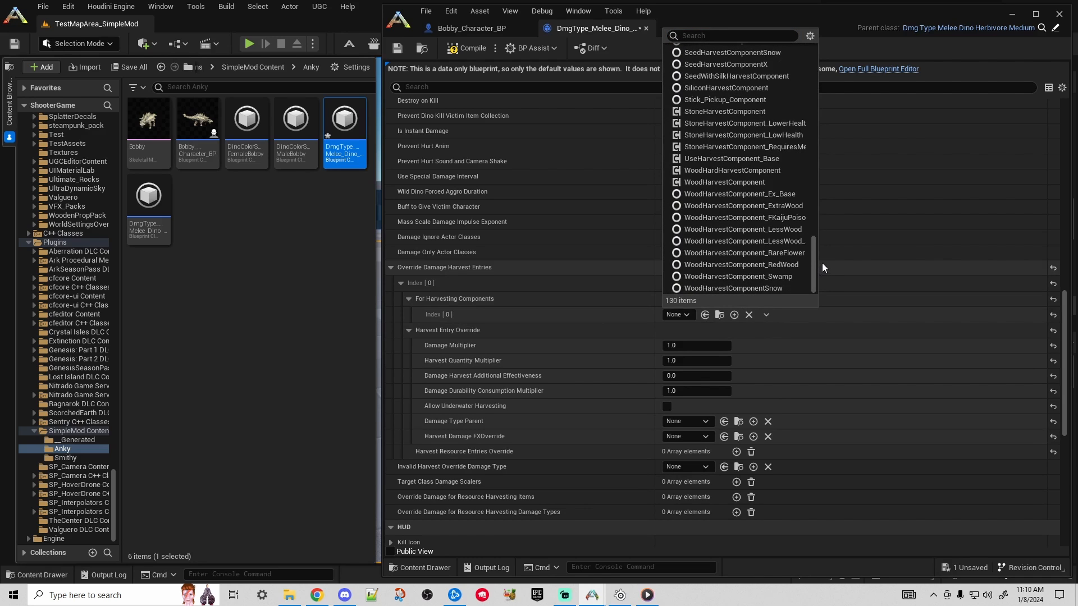
pyautogui.click(682, 316)
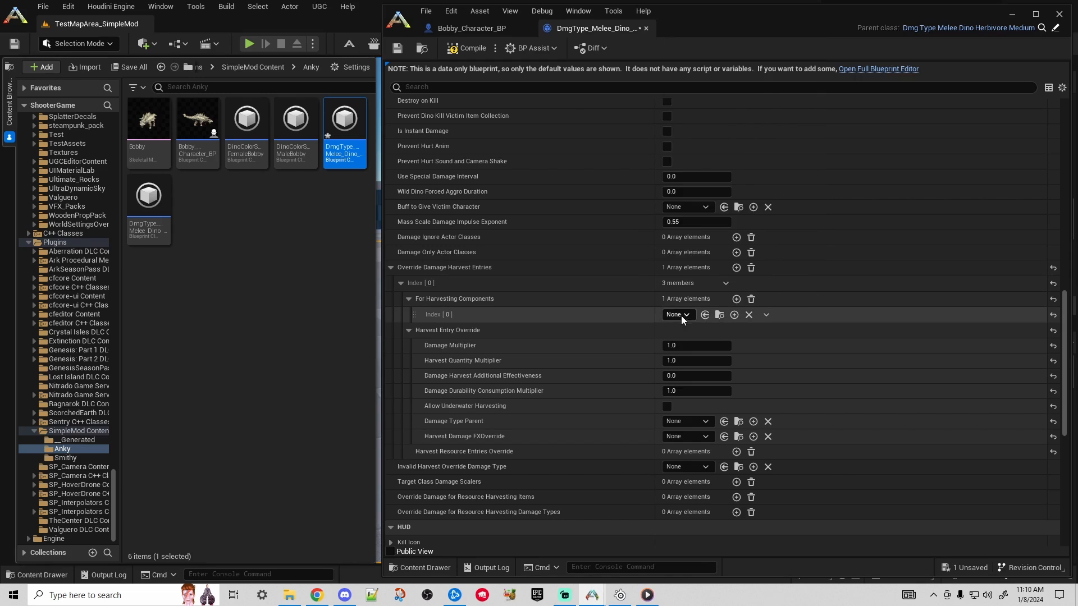
pyautogui.click(680, 318)
pyautogui.write('metal')
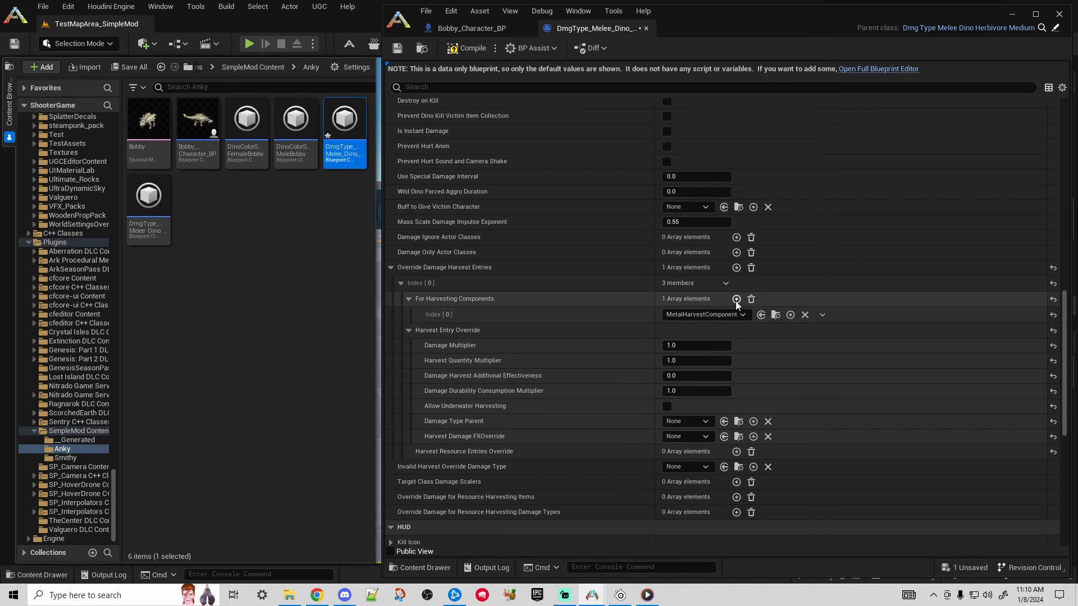
# - Add eight more empty entries to the For Harvesting Components array
pyautogui.click(736, 299)
pyautogui.click(736, 300)
pyautogui.click(736, 299)
pyautogui.click(736, 299)
pyautogui.click(736, 299)
pyautogui.click(737, 299)
pyautogui.click(736, 300)
pyautogui.click(736, 300)
# - Set For Harvesting Components index 1 to MetalHarvestComponent_Rich and index 2 to StoneHarvestComponent_RequiresMetal
pyautogui.click(689, 332)
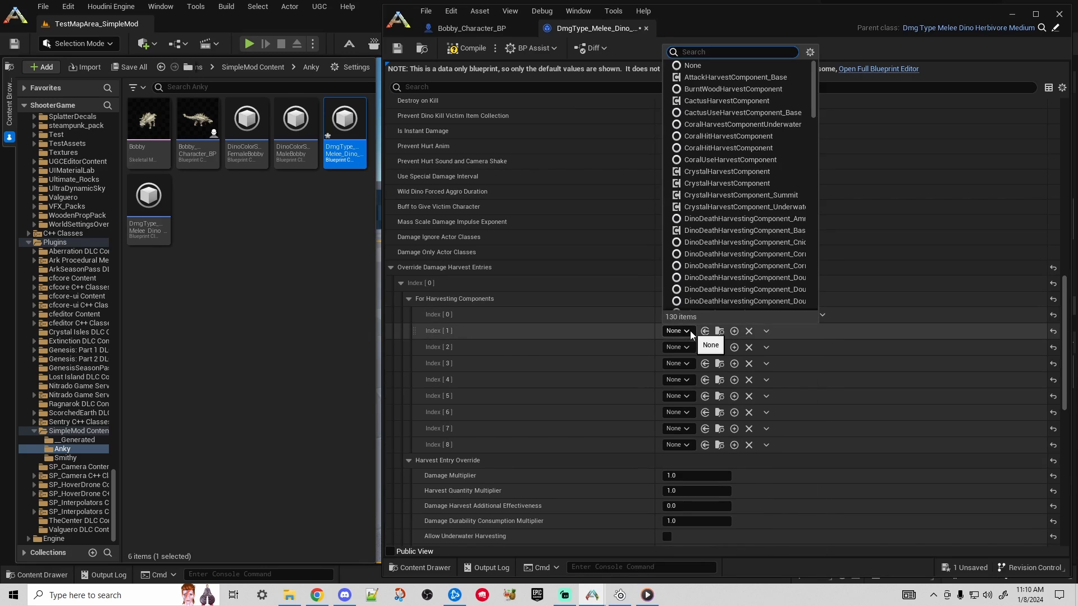
pyautogui.write('Metal')
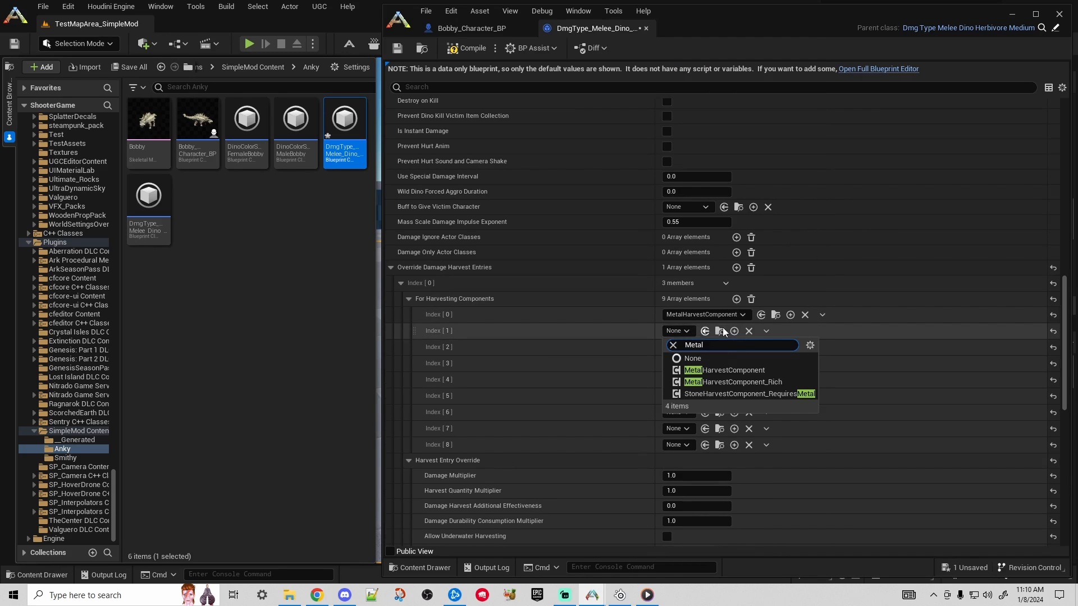
pyautogui.click(759, 382)
pyautogui.click(679, 348)
pyautogui.write('Metal')
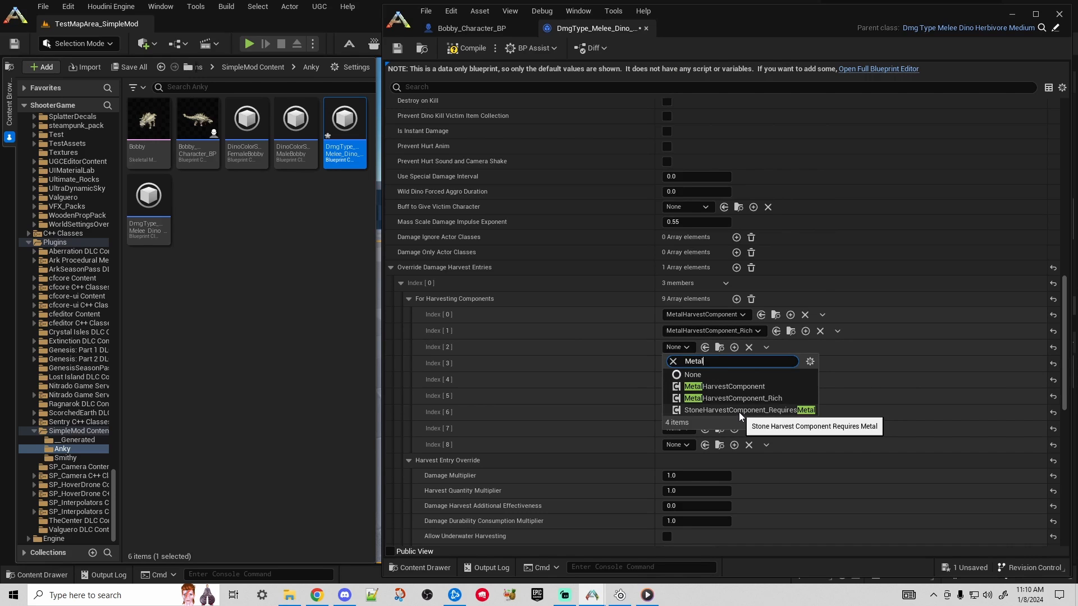
pyautogui.click(739, 411)
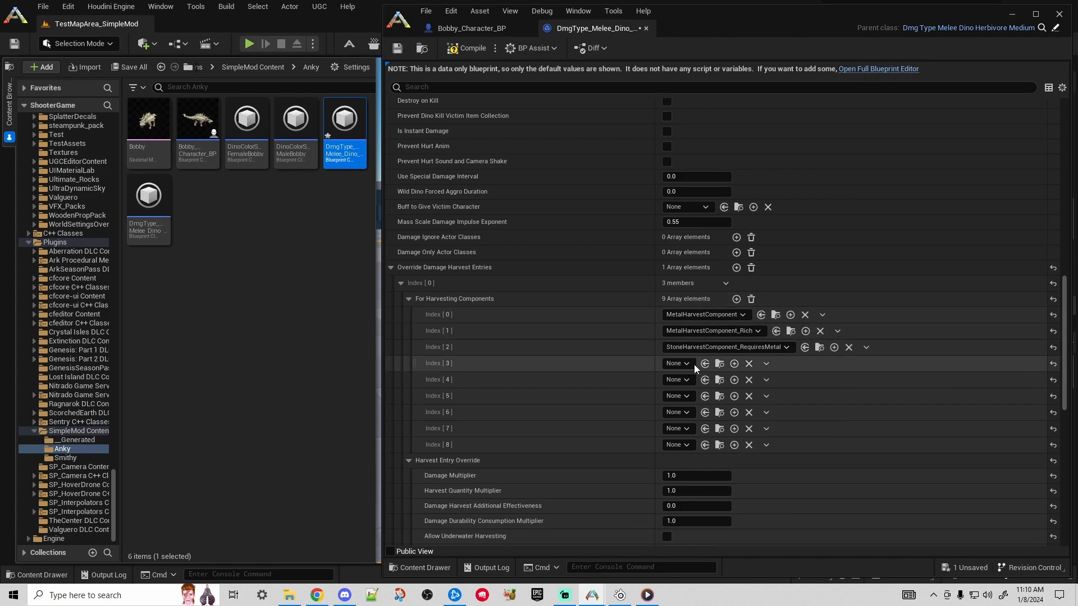
# - Set For Harvesting Components index 3 to Salt_Sulfur_Stone_HarvestComponent and index 4 to StoneHarvestComponent
pyautogui.click(679, 364)
pyautogui.write('Stone')
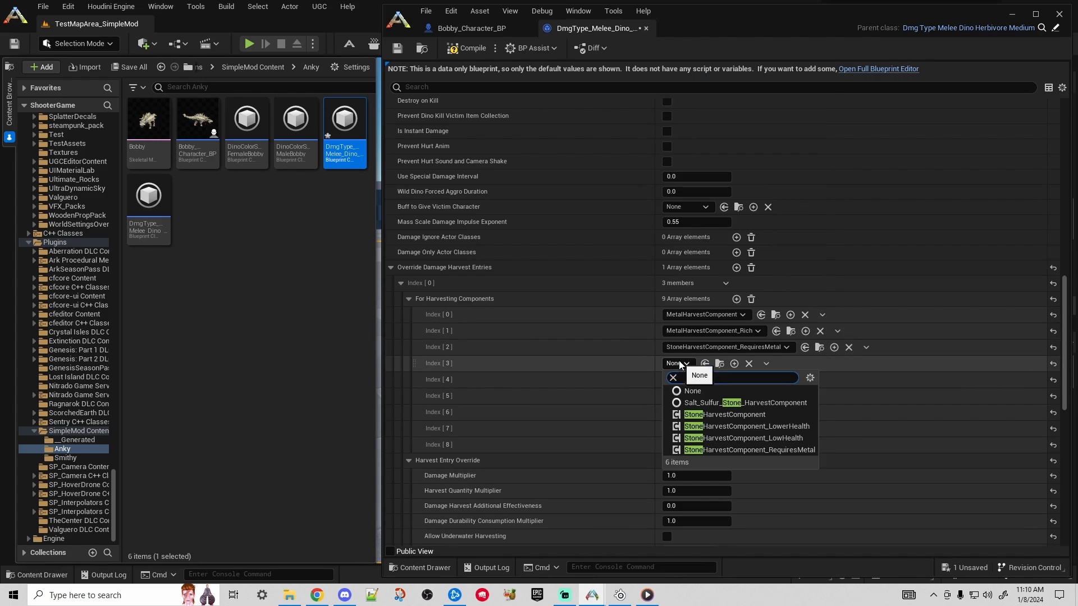
pyautogui.click(719, 404)
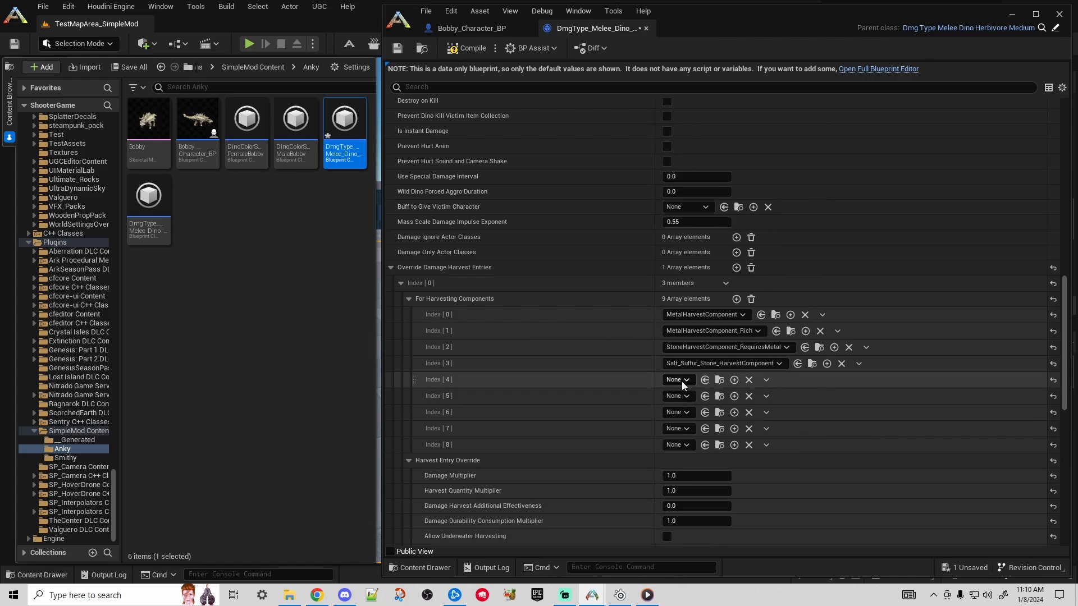
pyautogui.click(680, 380)
pyautogui.write('Stone')
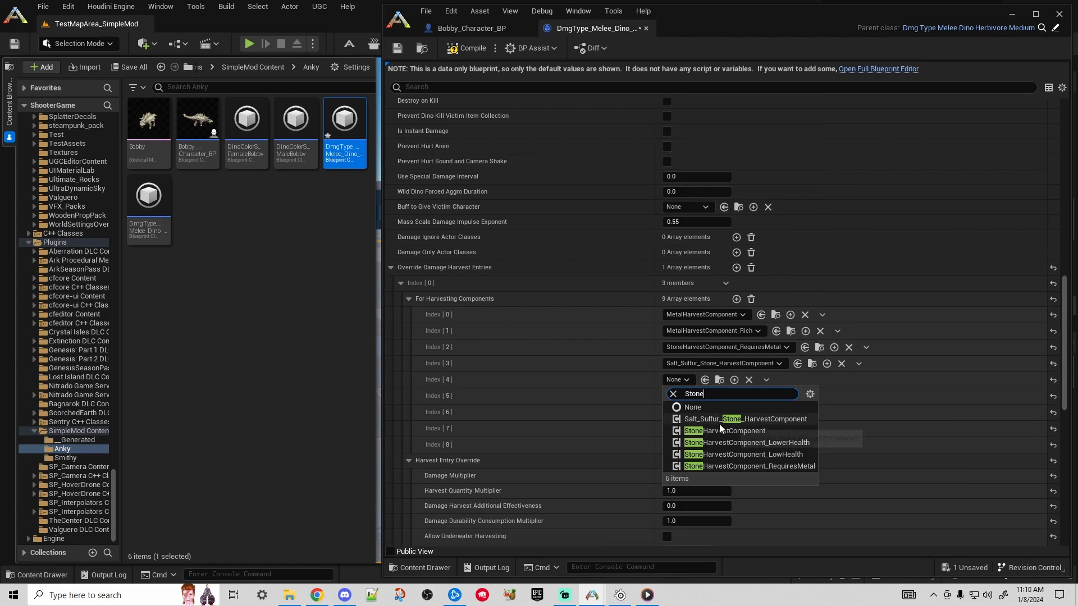
pyautogui.click(721, 430)
# - Set For Harvesting Components index 5 to StoneHarvestComponent_LowerHealth and index 6 to StoneHarvestComponent_LowHealth
pyautogui.click(682, 396)
pyautogui.write('Stone')
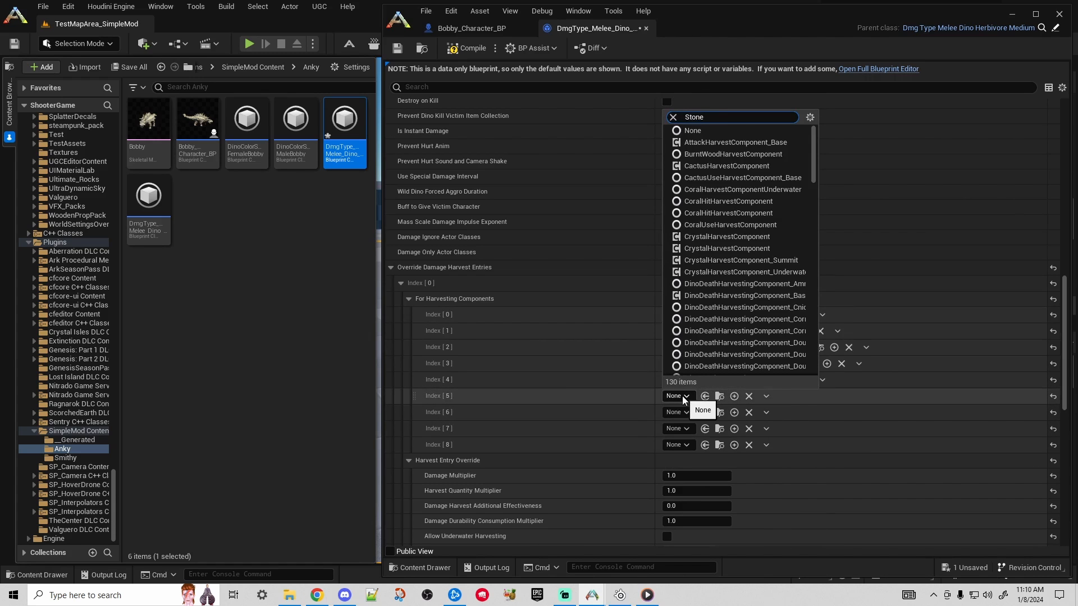
pyautogui.click(731, 458)
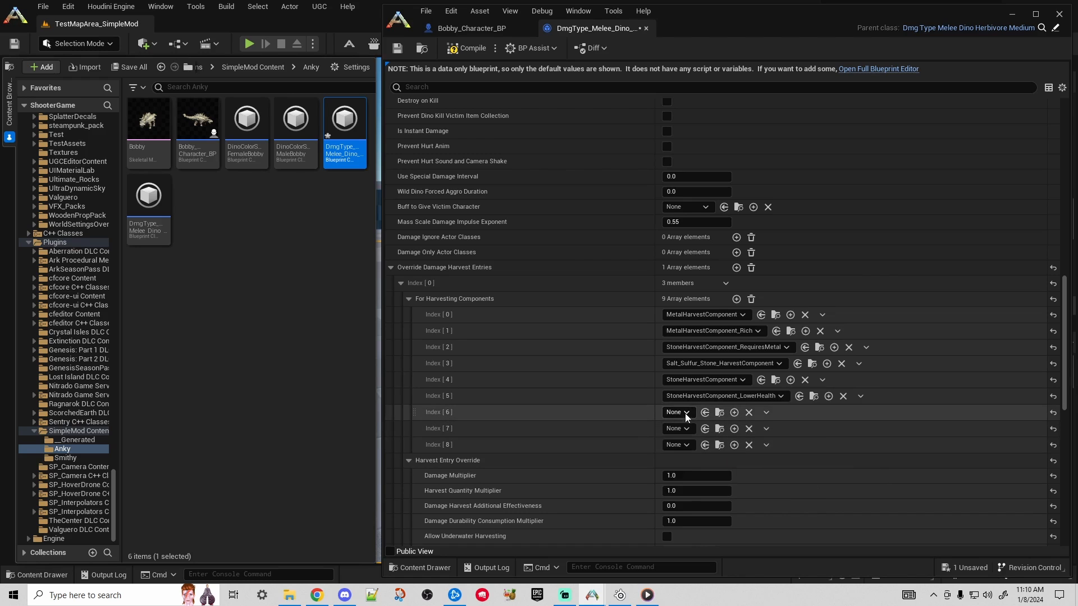
pyautogui.click(685, 413)
pyautogui.write('Stone')
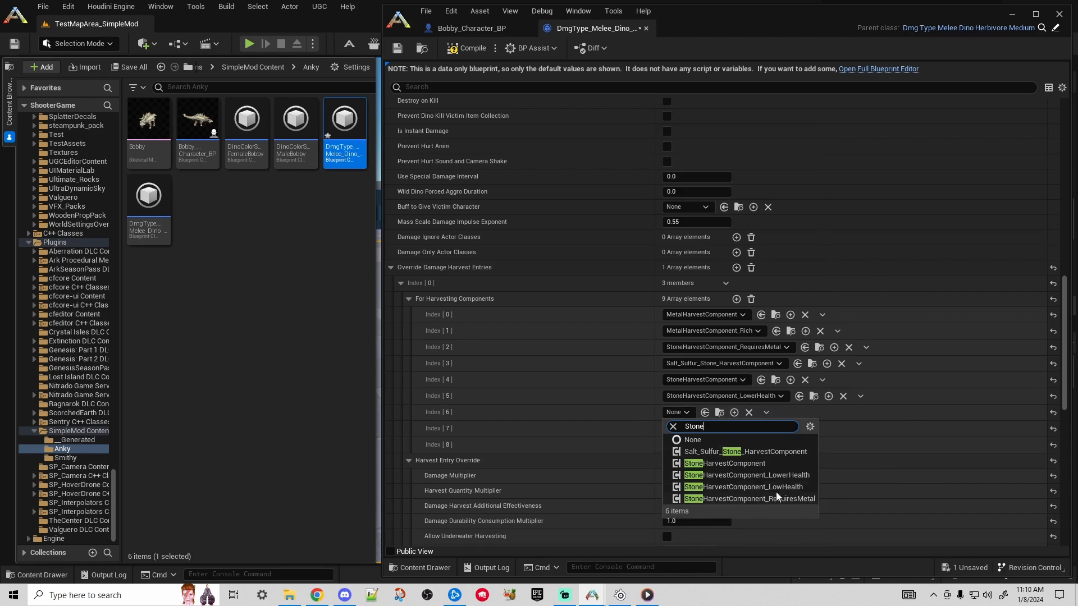
pyautogui.click(747, 487)
pyautogui.click(671, 445)
pyautogui.click(615, 429)
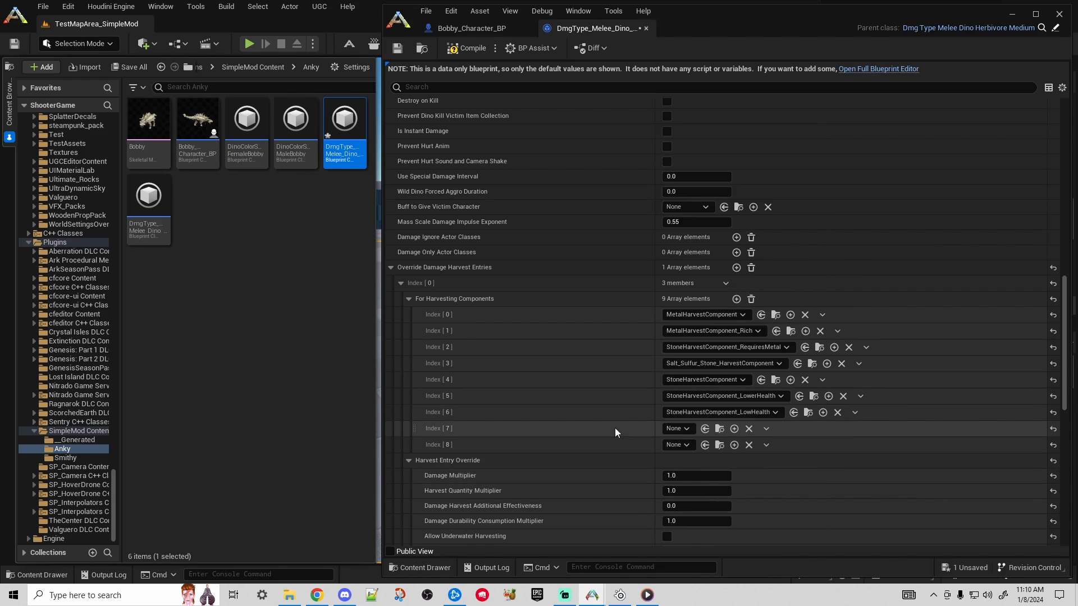
# - Set For Harvesting Components index 7 to StoneHarvestComponent_RequiresMetal
pyautogui.click(685, 428)
pyautogui.write('Stone')
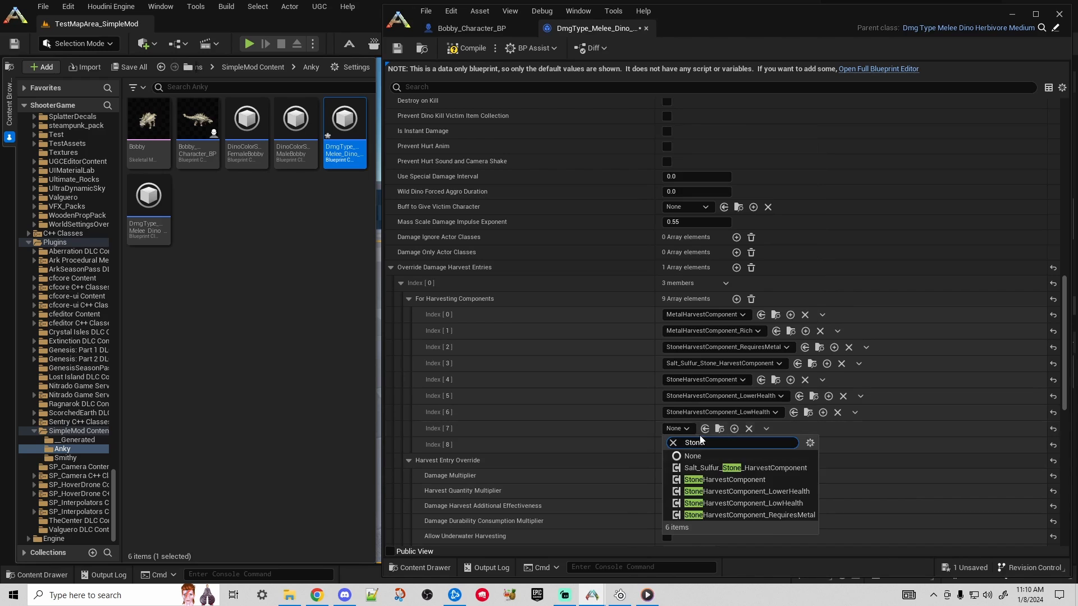
pyautogui.click(776, 515)
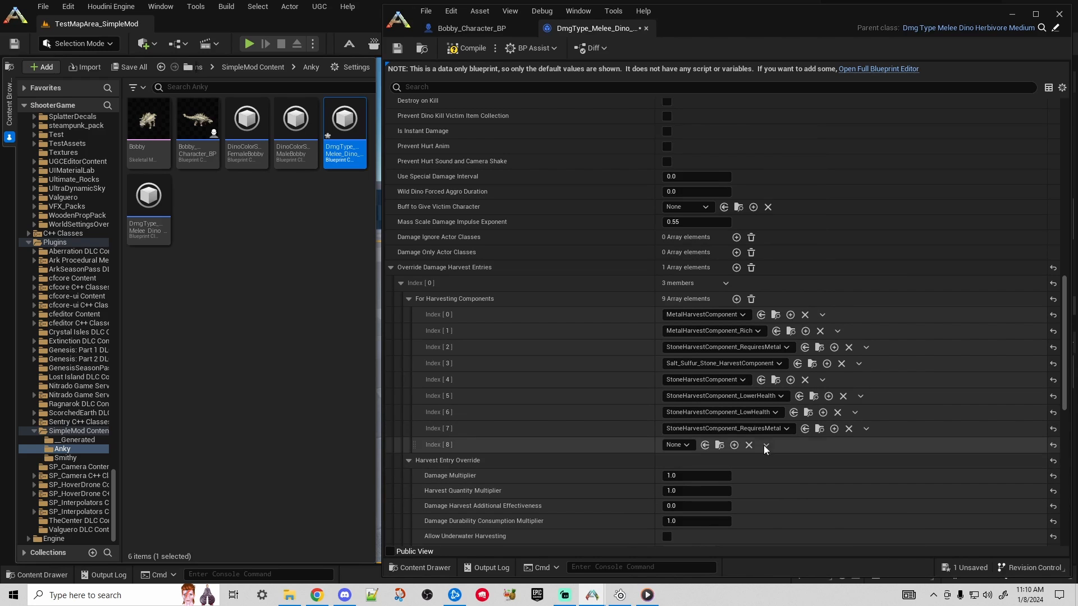
# - Delete the unused index 8 entry from the For Harvesting Components array
pyautogui.click(675, 445)
pyautogui.write('Stone')
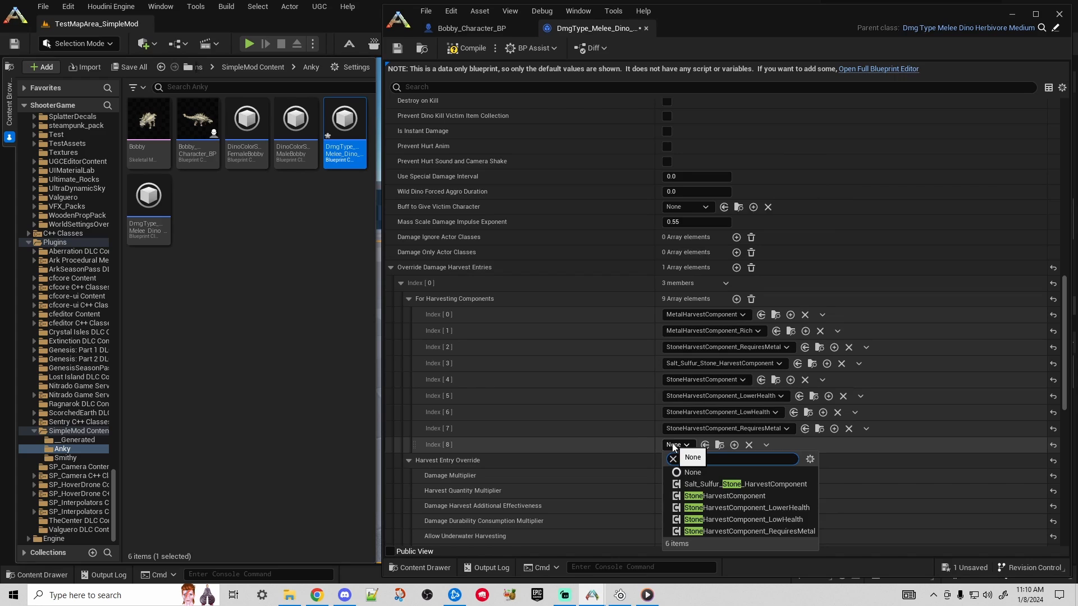
pyautogui.click(673, 445)
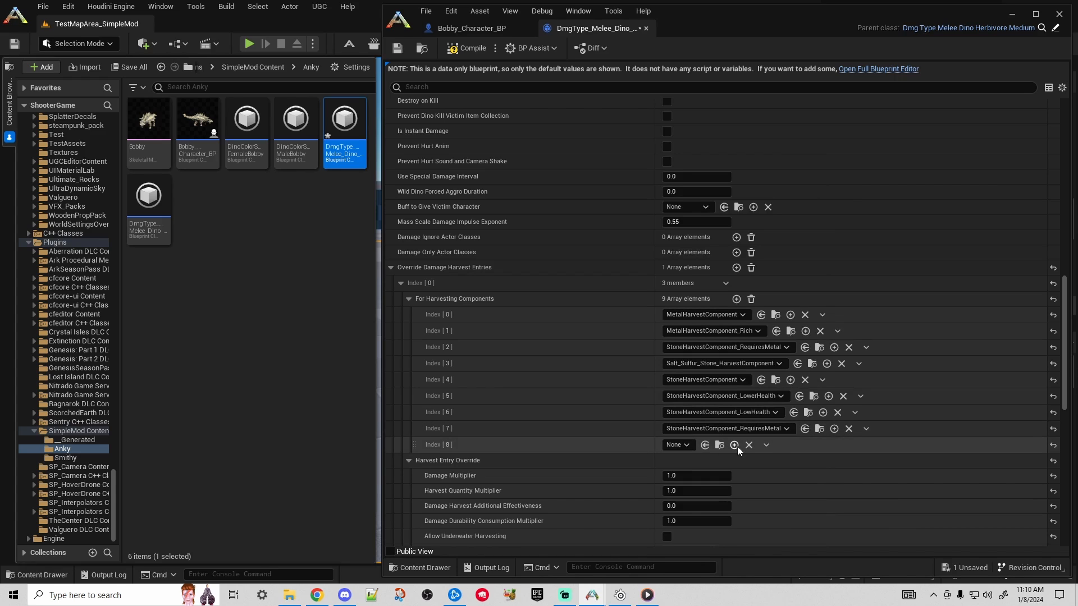
pyautogui.click(767, 446)
pyautogui.click(785, 474)
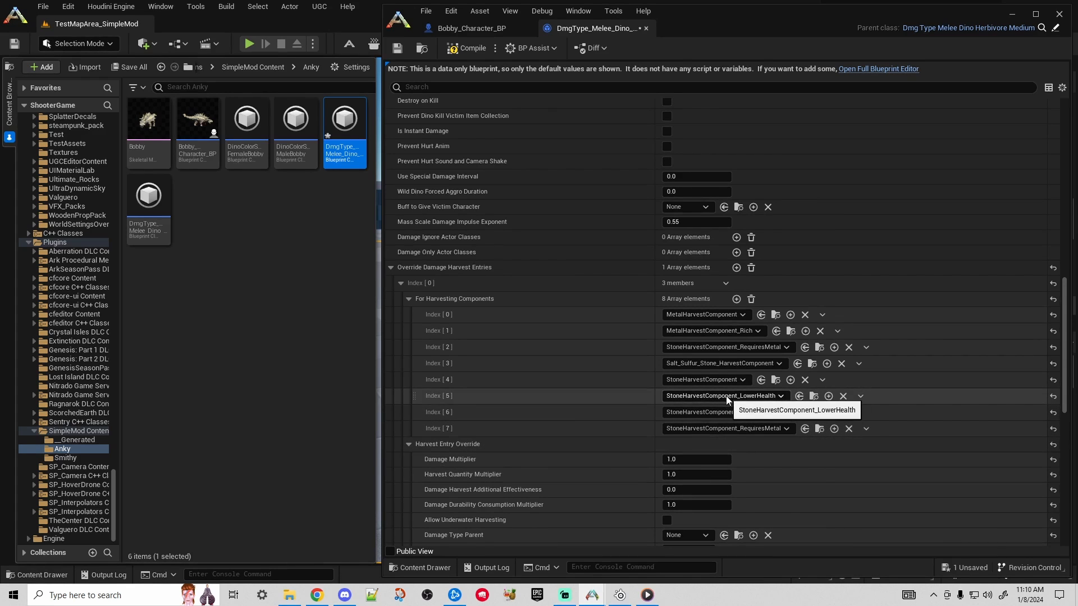
# - Set the Harvest Entry Override's Damage Type Parent to DmgType_Melee_Dino_Herbivore_Medium_MineStone
pyautogui.scroll(-3, 726, 395)
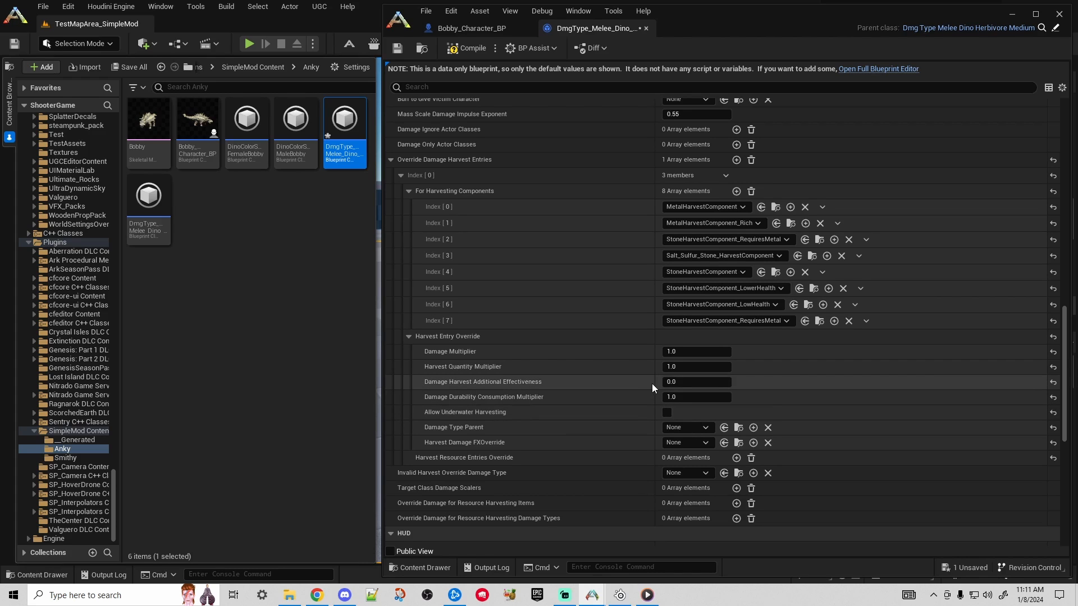
pyautogui.scroll(-2, 652, 383)
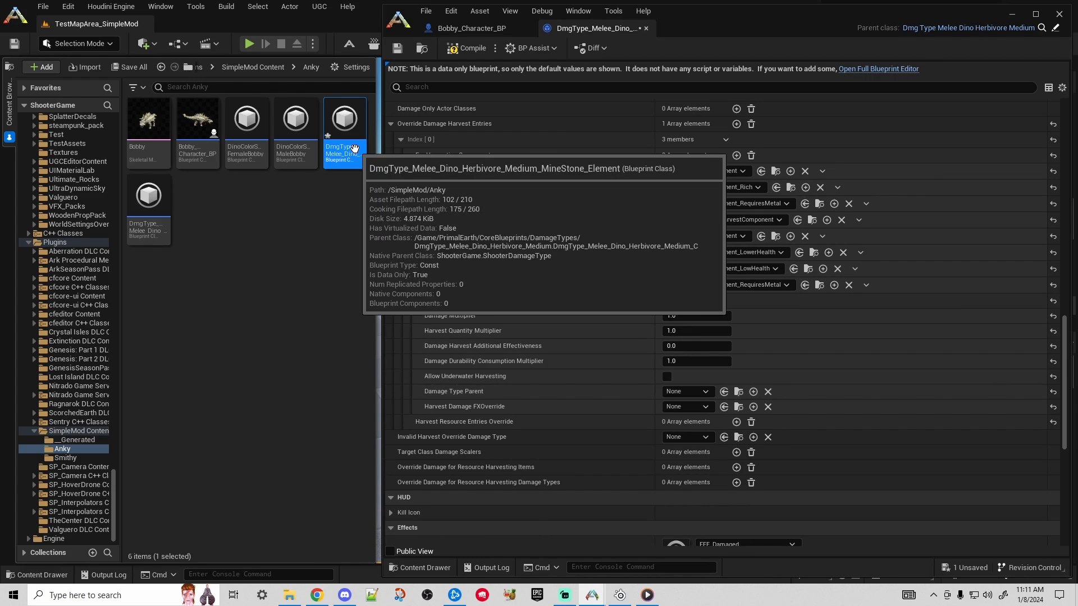
pyautogui.click(692, 391)
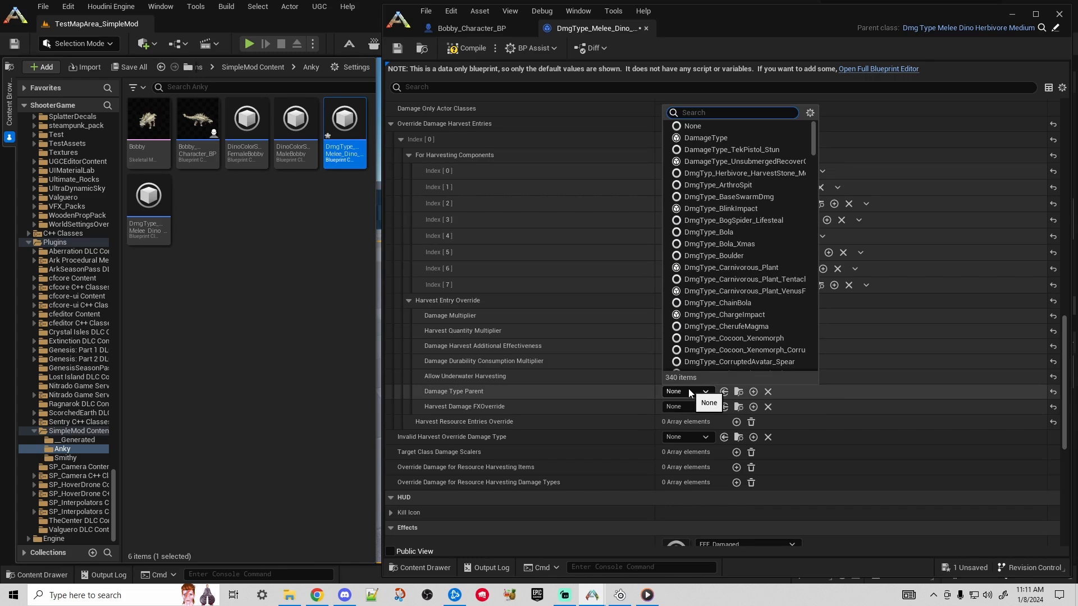
pyautogui.write('Hel')
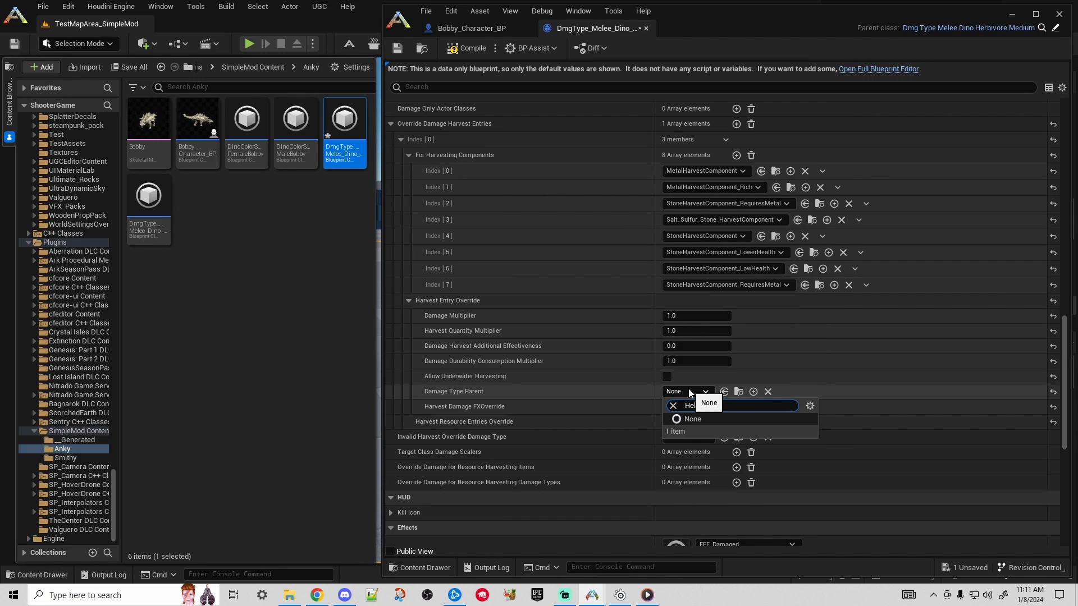
pyautogui.press('BackSpace')
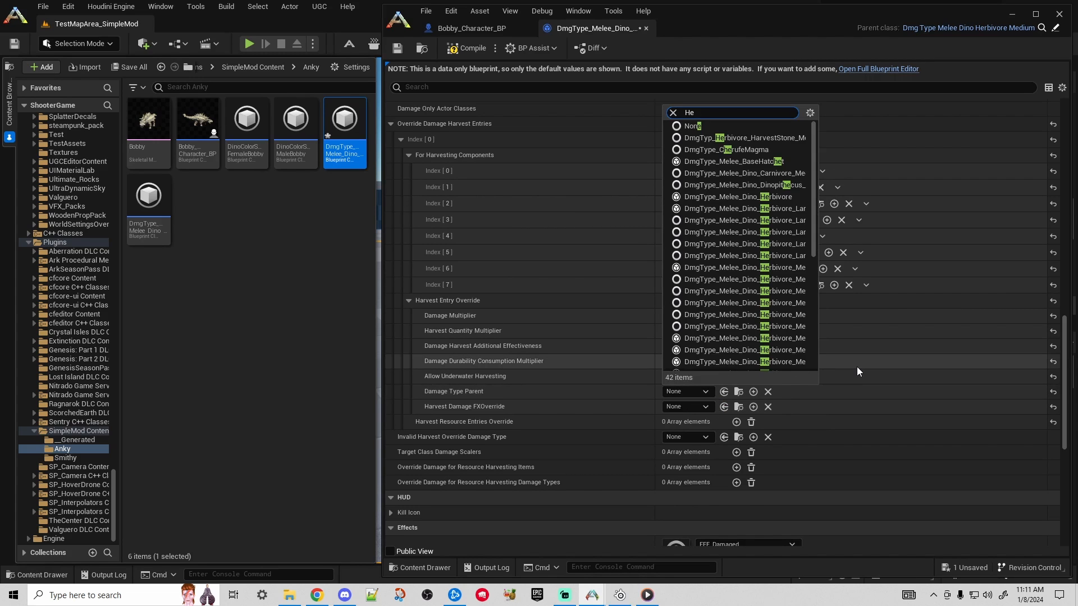
pyautogui.write('rbivore_Mine')
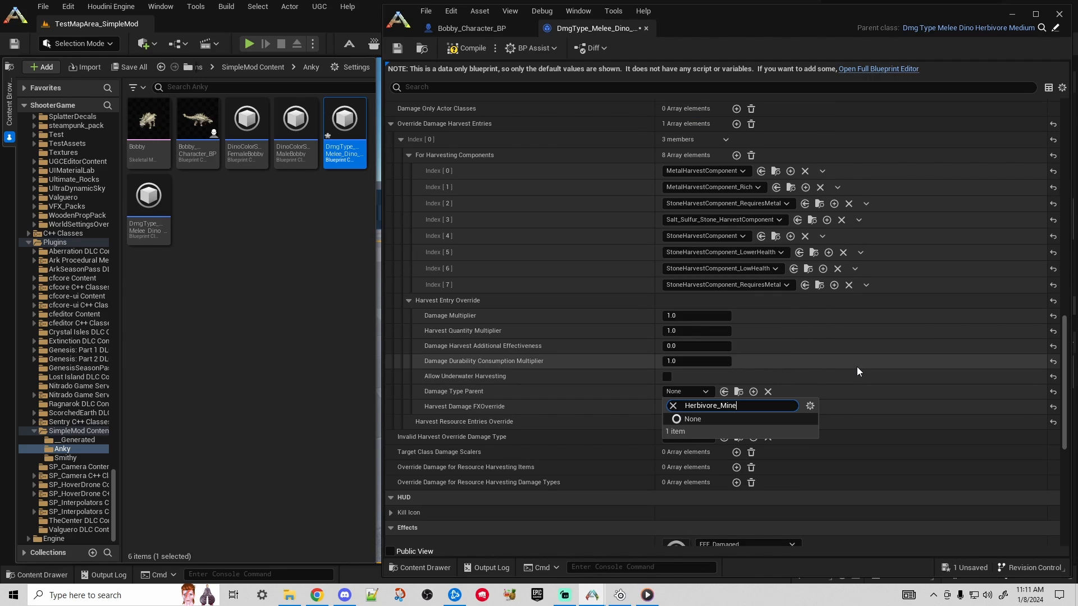
pyautogui.press('BackSpace')
pyautogui.press('BackSpace')
pyautogui.press('BackSpace')
pyautogui.write('edi')
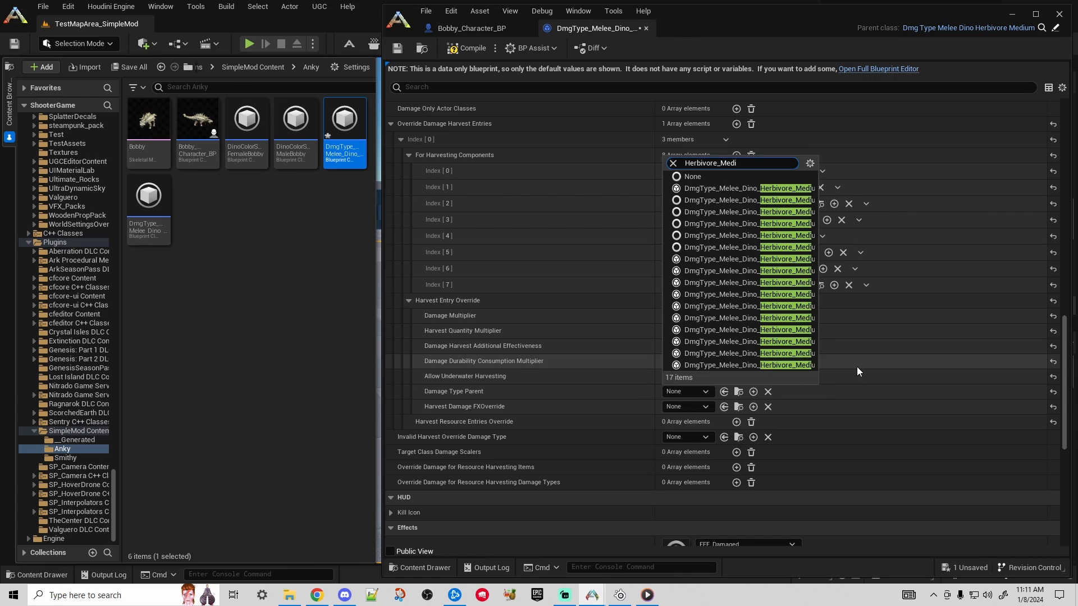
pyautogui.write('u')
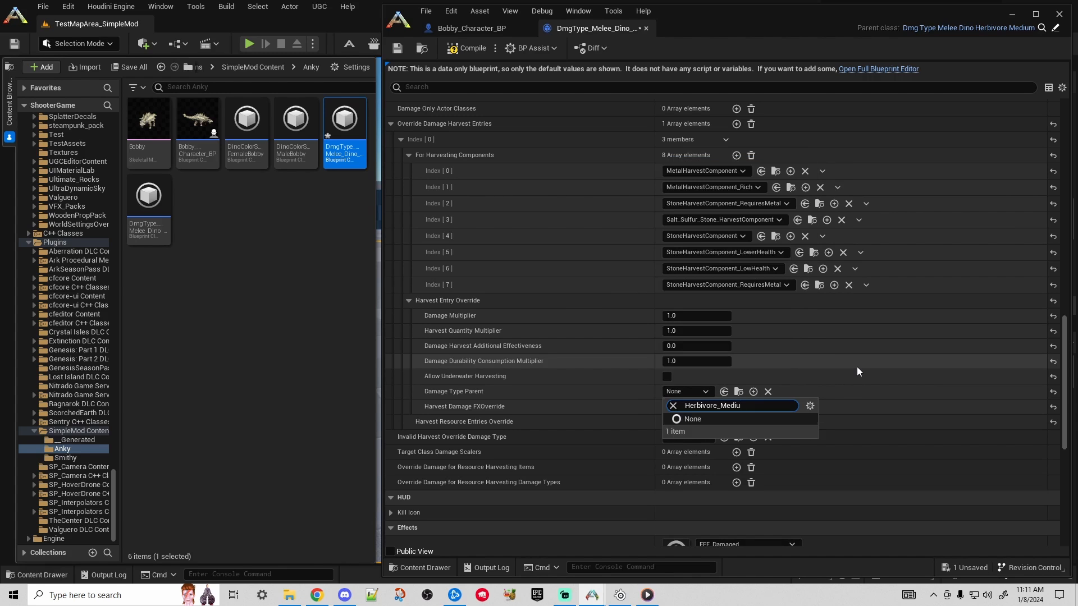
pyautogui.write('m_Mine')
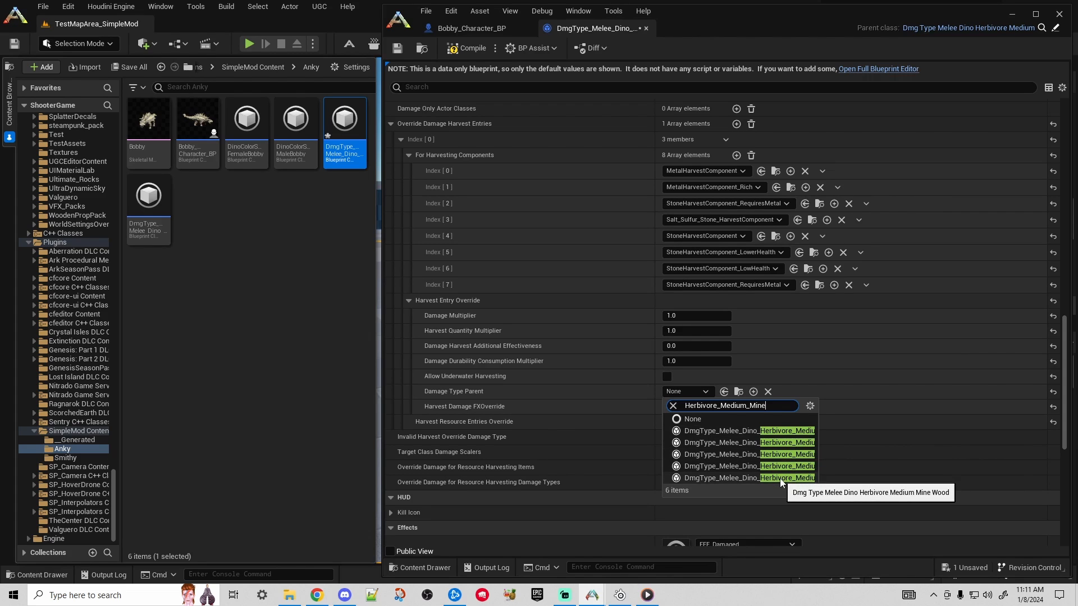
pyautogui.click(723, 431)
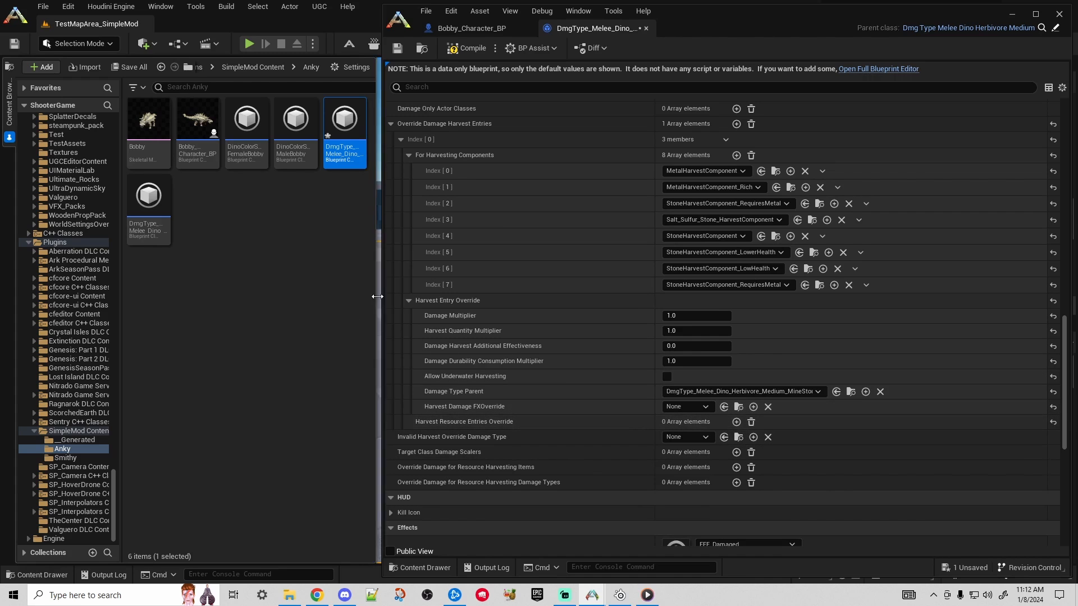
# - Add one element to the Harvest Resource Entries Override array and expand its index 0 settings
pyautogui.moveTo(345, 158)
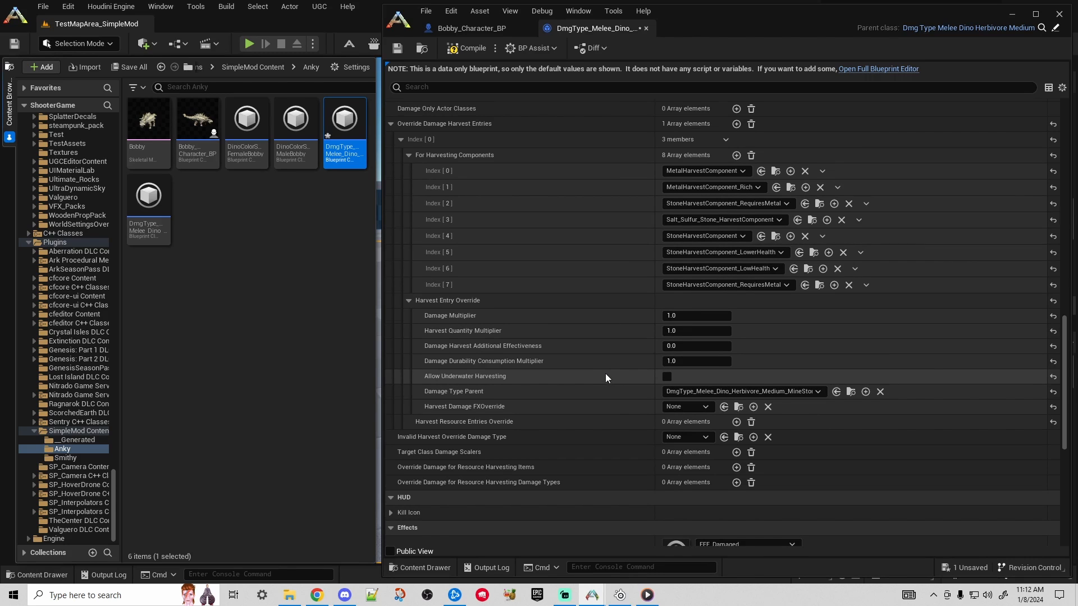
pyautogui.scroll(-2, 606, 373)
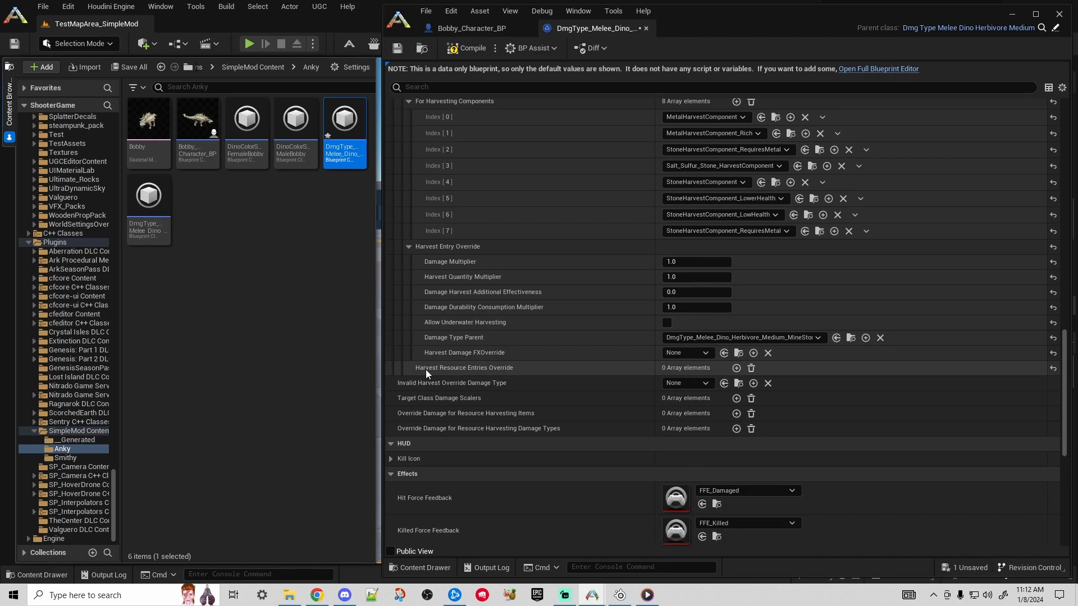
pyautogui.click(736, 368)
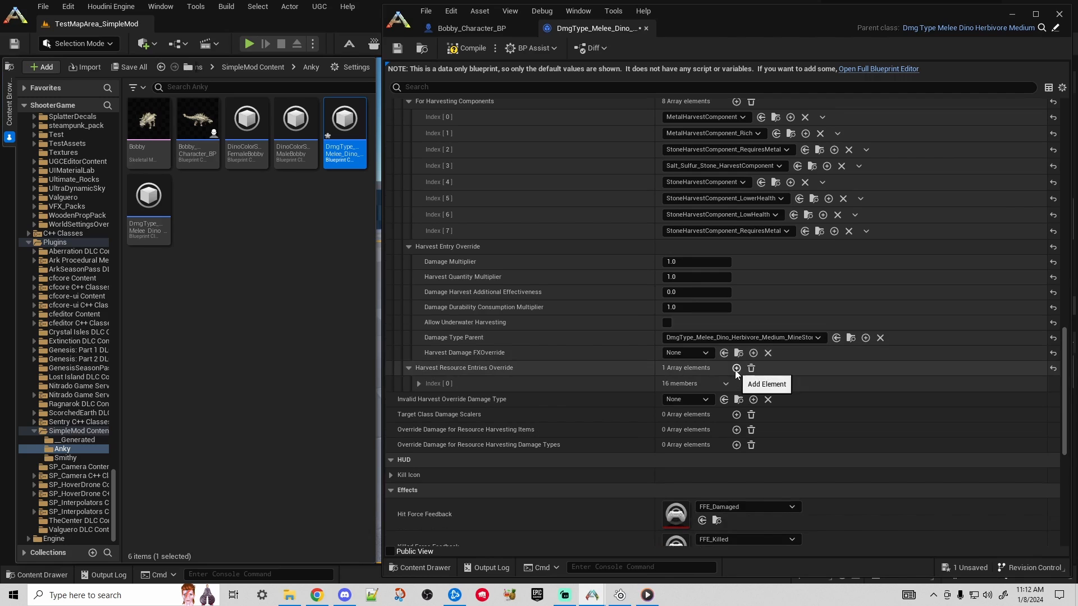
pyautogui.click(418, 384)
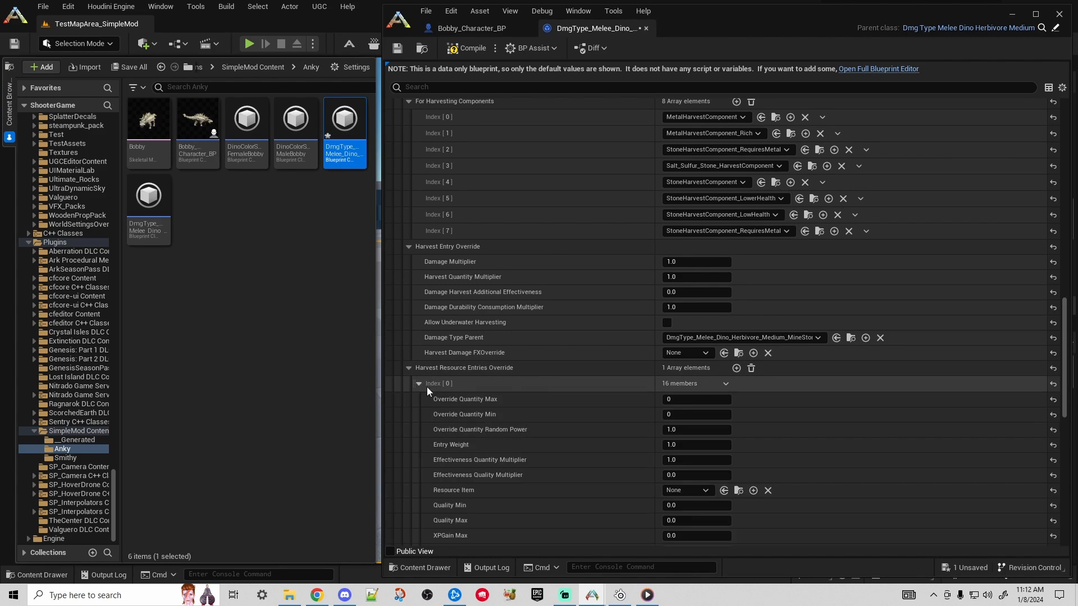
# - Set the resource entry's Override Quantity Min to 1 and Override Quantity Max to 1000
pyautogui.scroll(-3, 531, 395)
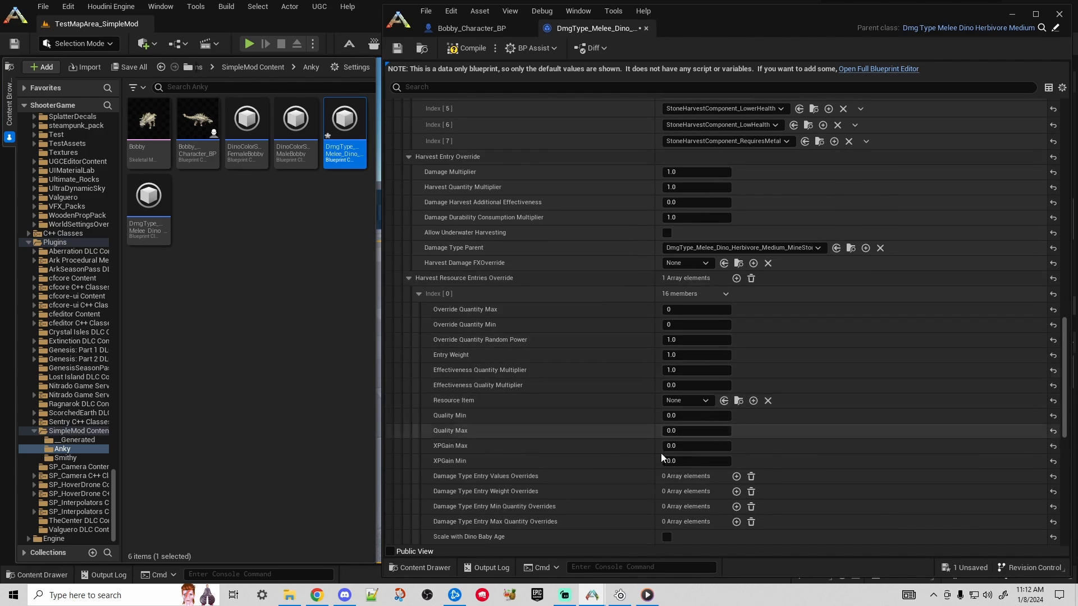
pyautogui.scroll(-1, 618, 429)
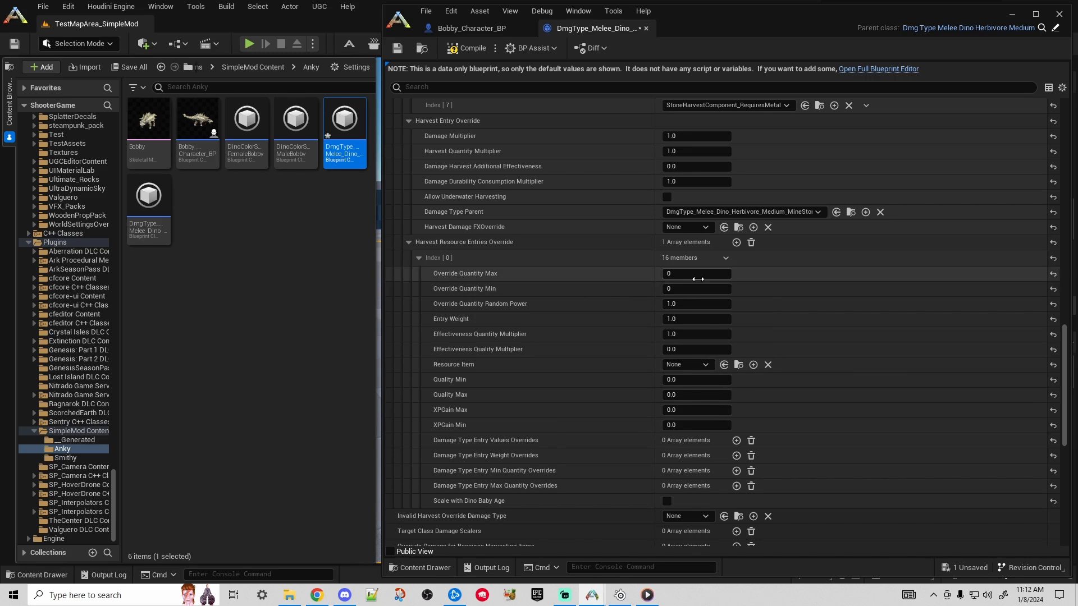
pyautogui.click(683, 287)
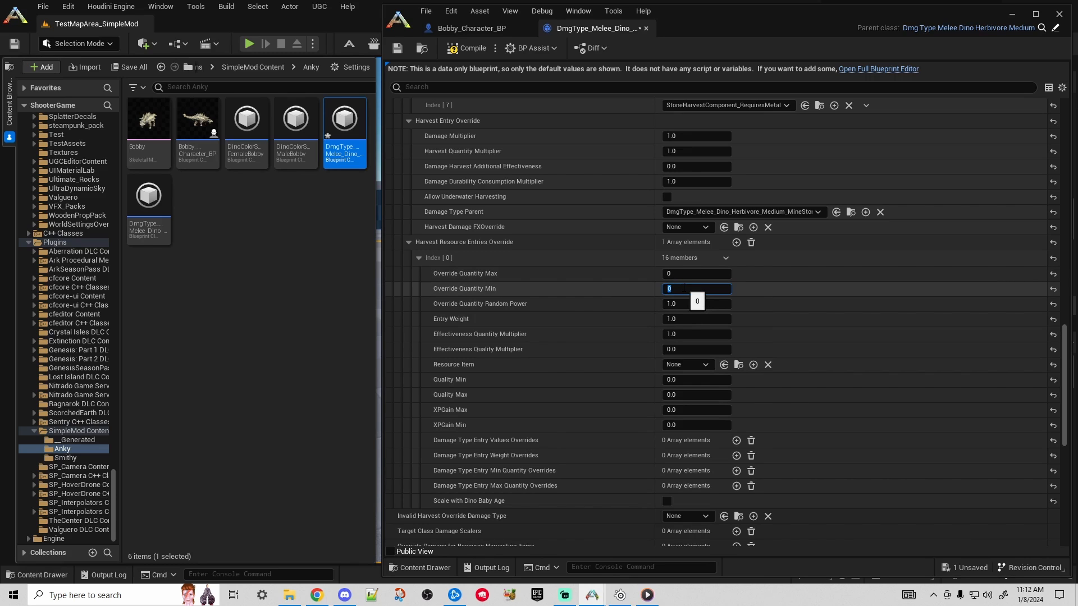
pyautogui.write('5')
pyautogui.press('BackSpace')
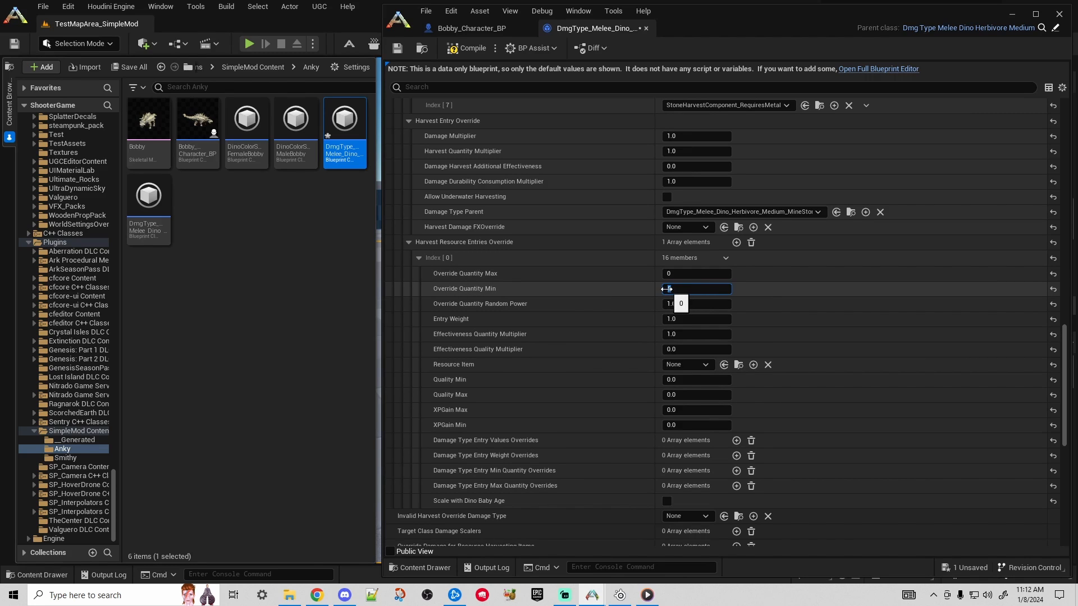
pyautogui.write('1')
pyautogui.click(673, 275)
pyautogui.write('100')
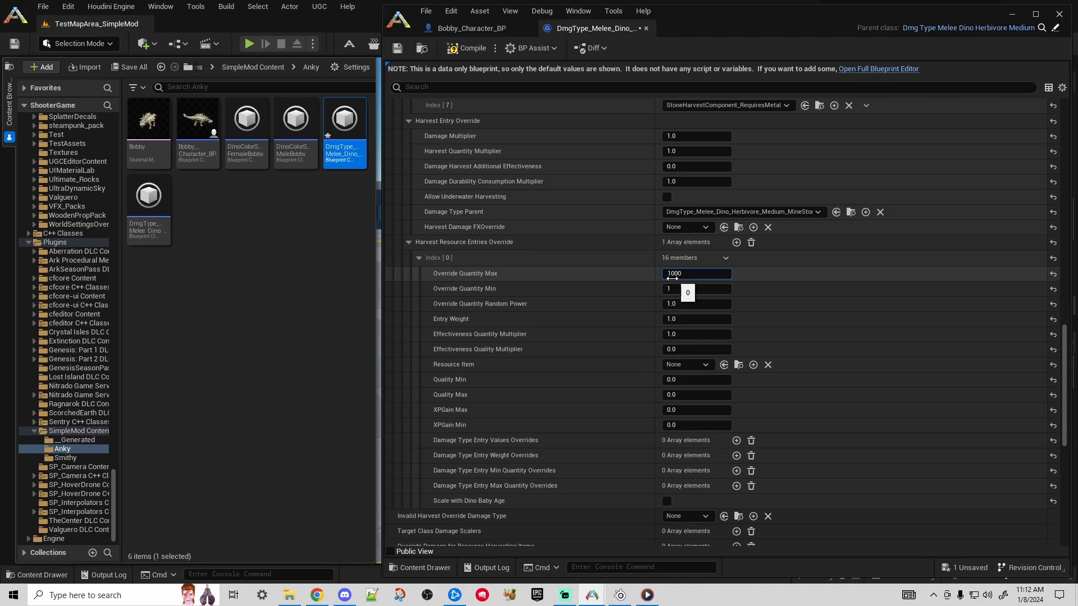
pyautogui.press('Return')
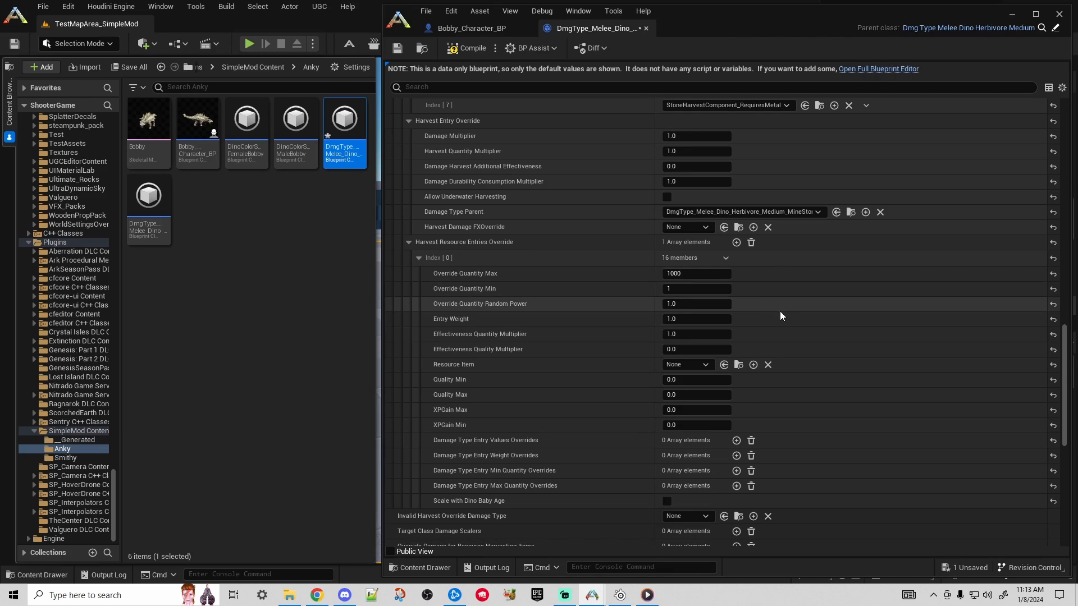
# - Assign PrimalItemResource_Element as the Resource Item of the harvest resource entry
pyautogui.scroll(3, 786, 312)
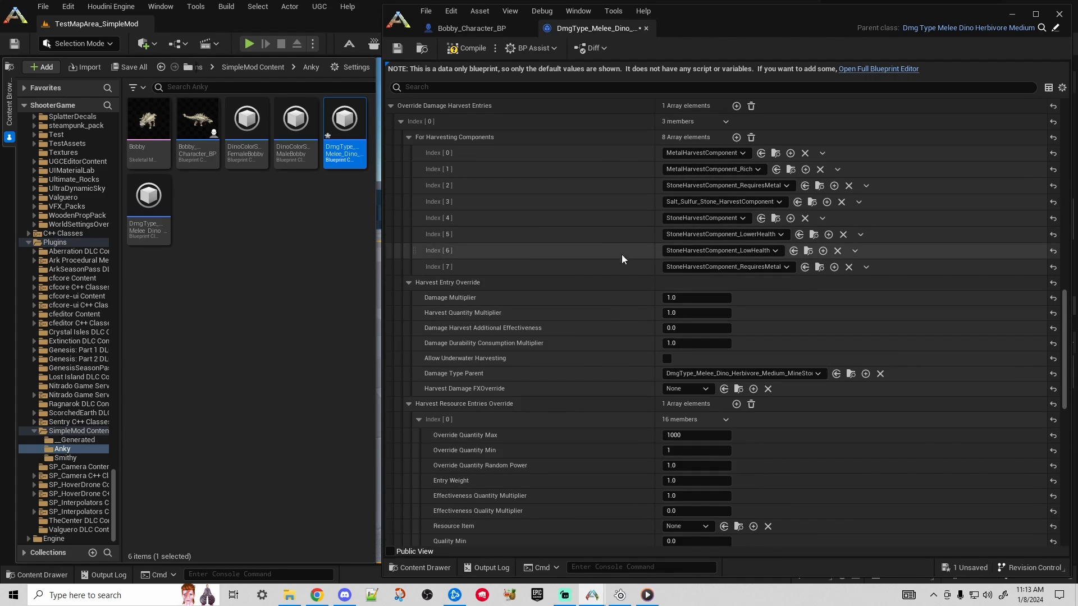
pyautogui.scroll(-2, 613, 349)
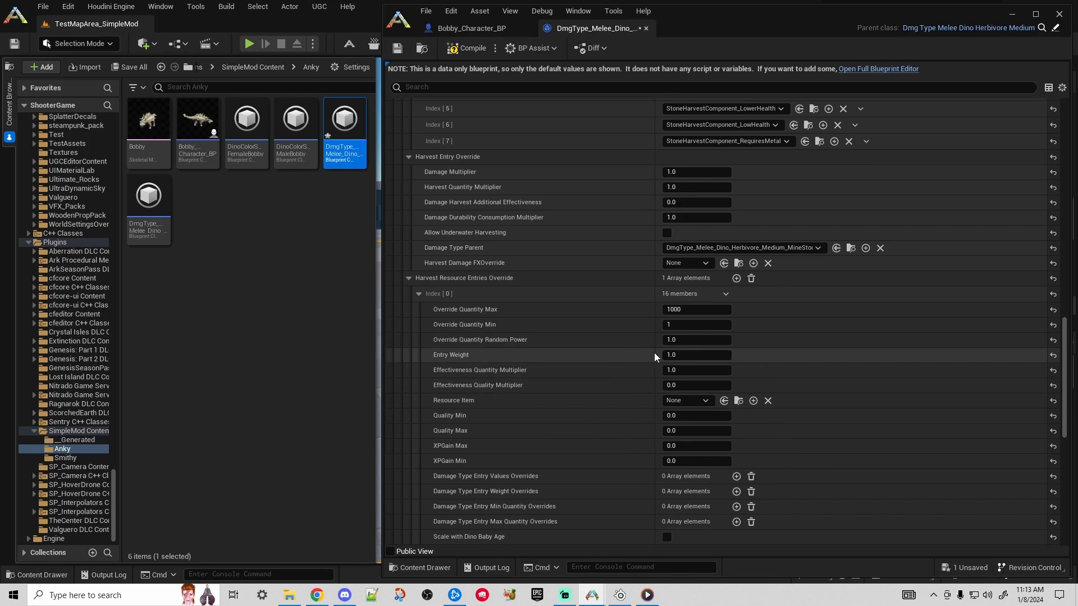
pyautogui.scroll(-1, 803, 391)
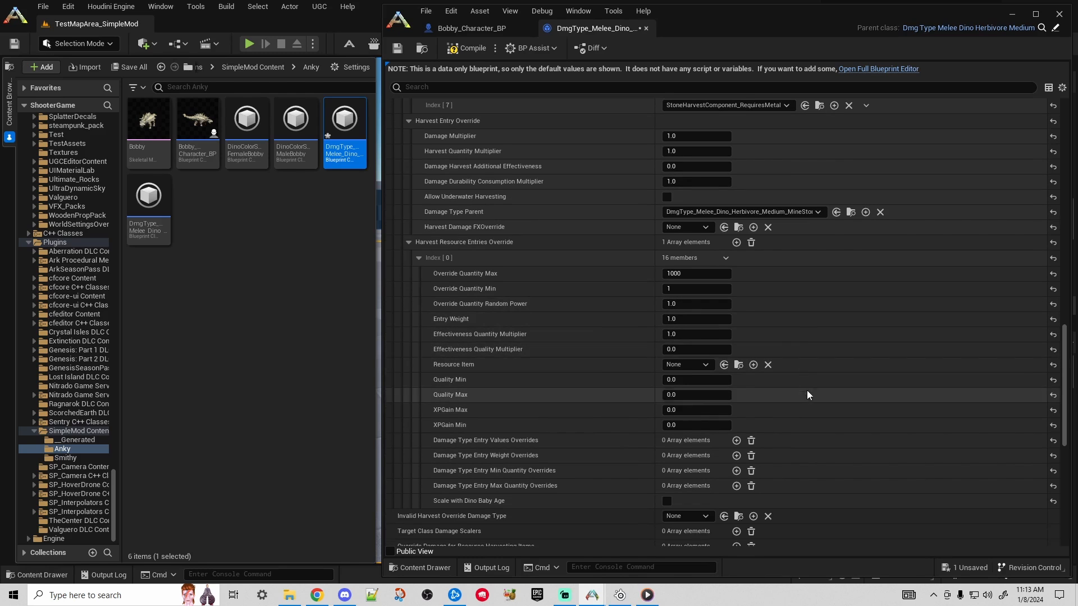
pyautogui.click(685, 366)
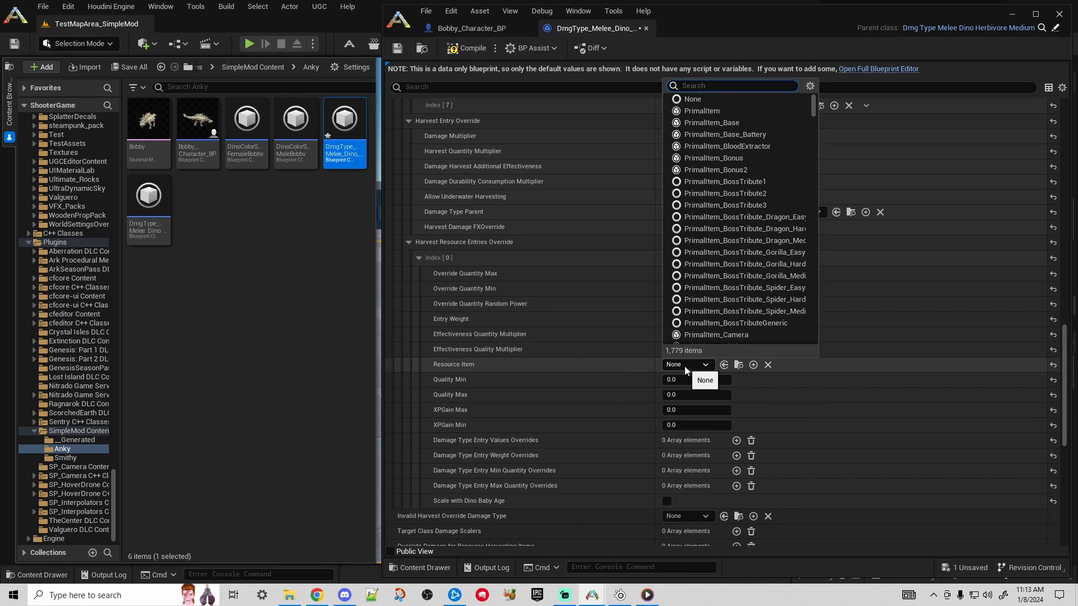
pyautogui.write('Element')
pyautogui.click(758, 405)
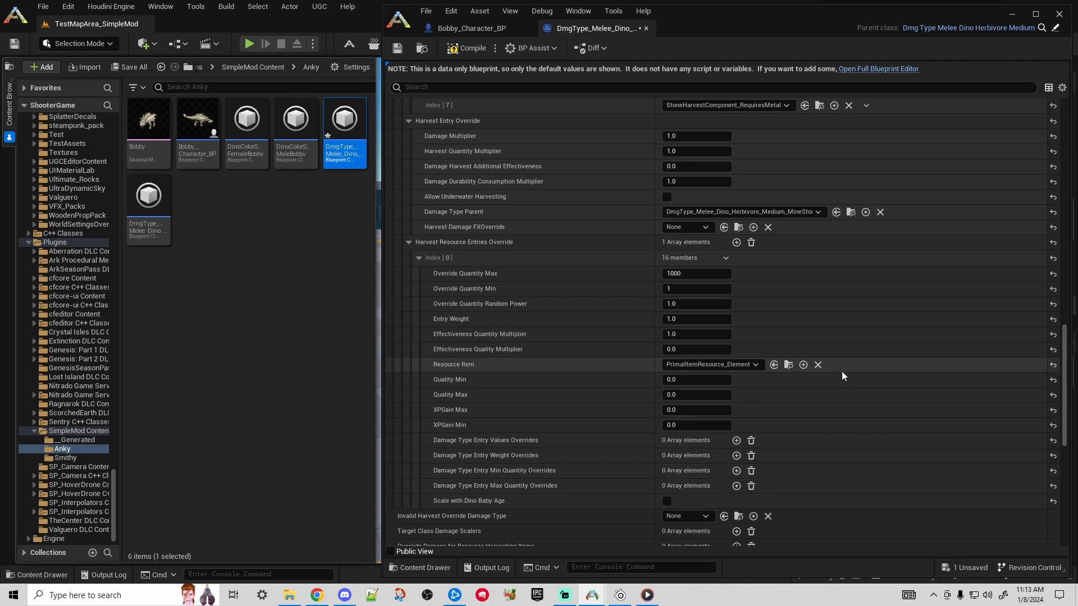
# - Set both XPGain Max and XPGain Min of the resource entry to 1.0
pyautogui.click(688, 409)
pyautogui.write('1')
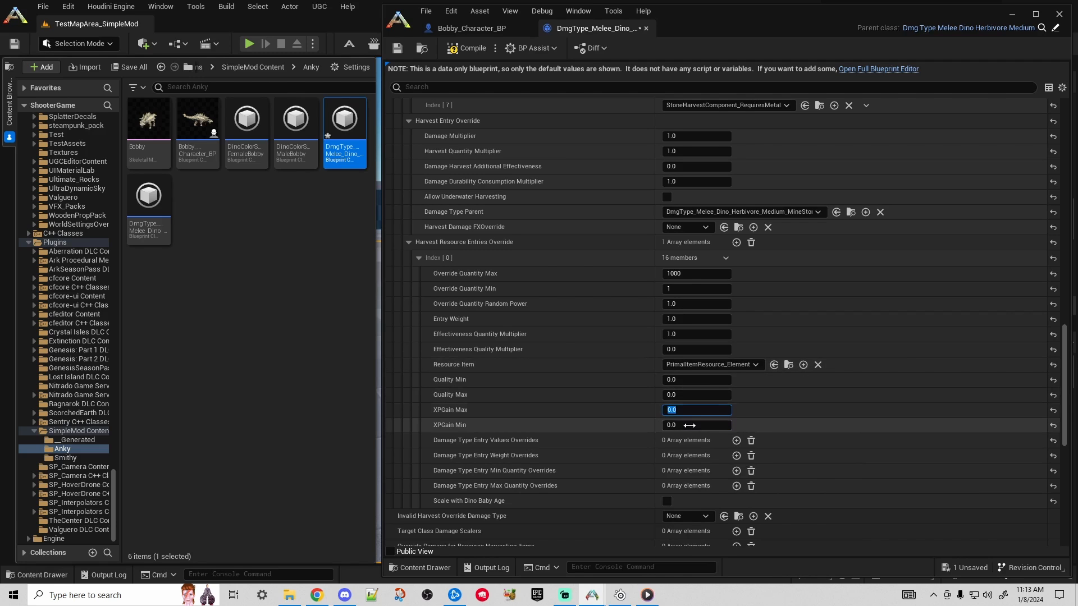
pyautogui.press('Tab')
pyautogui.write('1')
pyautogui.press('Return')
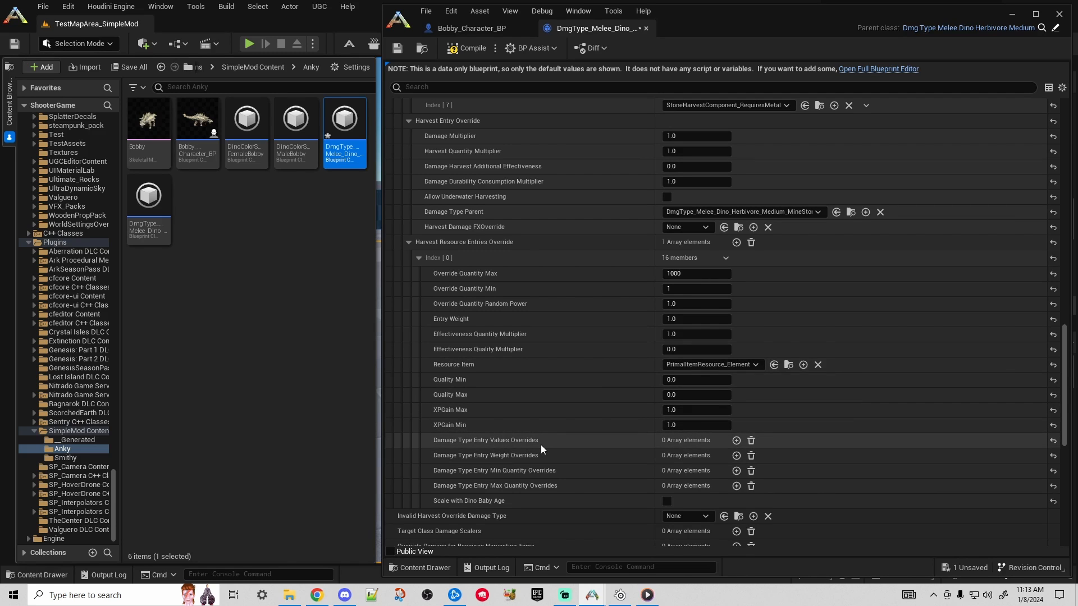
# - Add one element each to the Damage Type Entry Values, Weight, Min Quantity and Max Quantity Overrides arrays
pyautogui.scroll(-2, 545, 443)
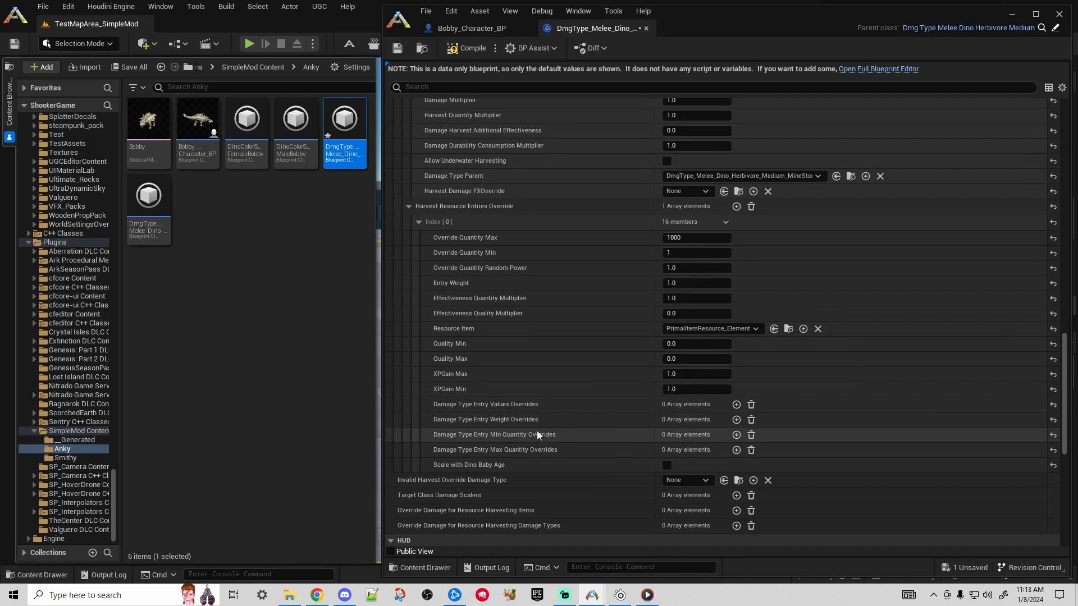
pyautogui.click(736, 405)
pyautogui.click(736, 437)
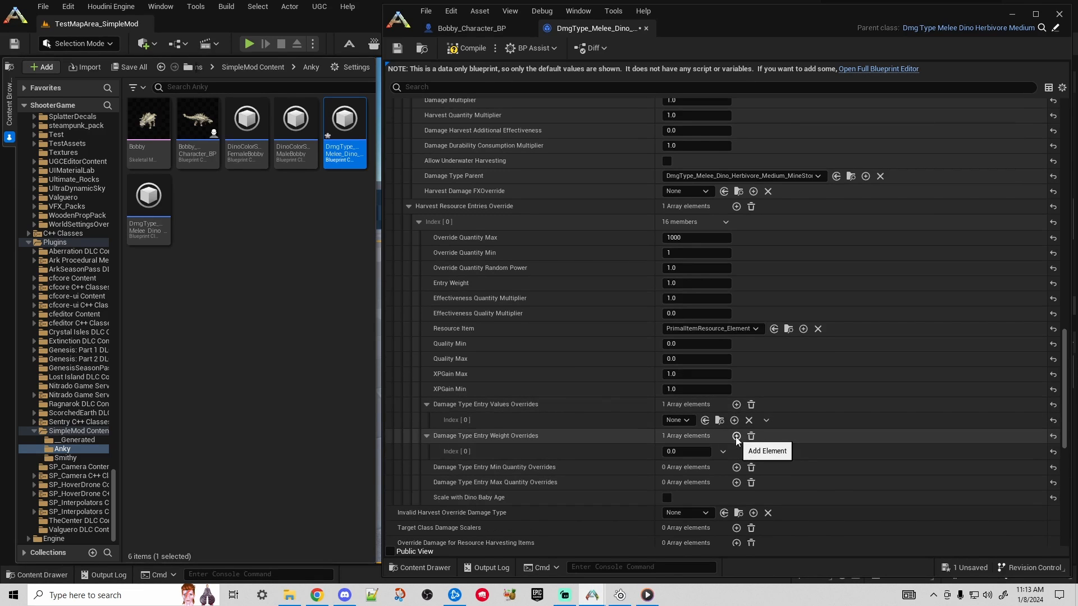
pyautogui.click(737, 467)
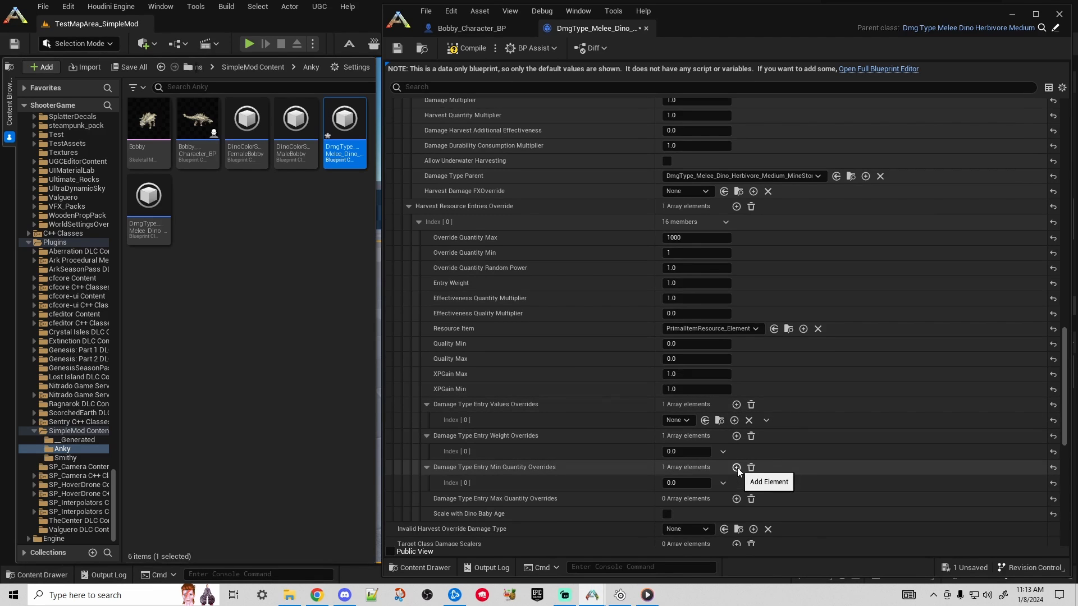
pyautogui.click(737, 499)
pyautogui.scroll(-1, 818, 463)
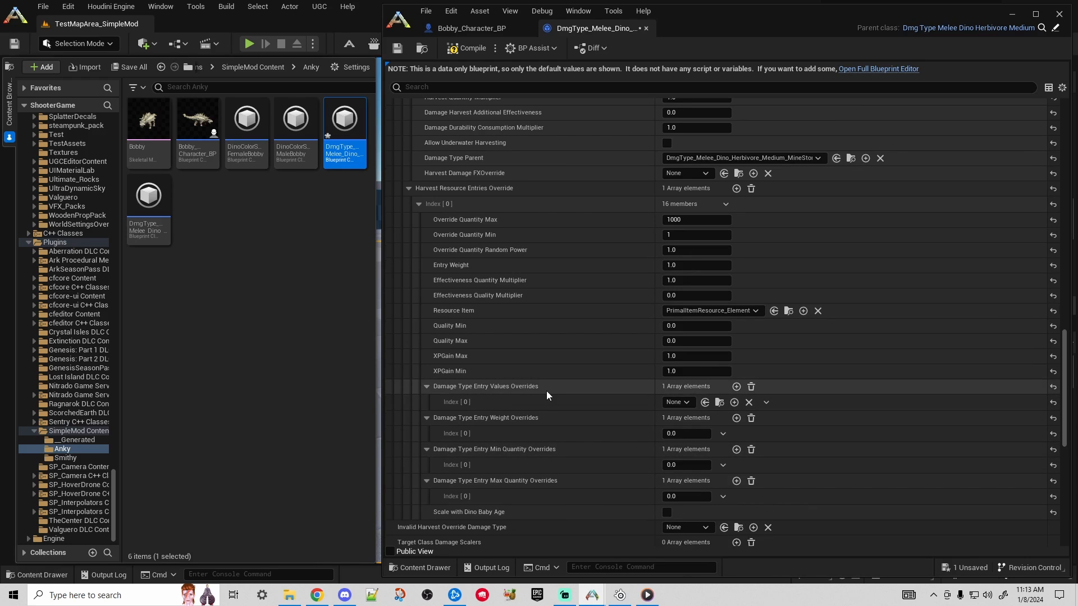
pyautogui.click(690, 404)
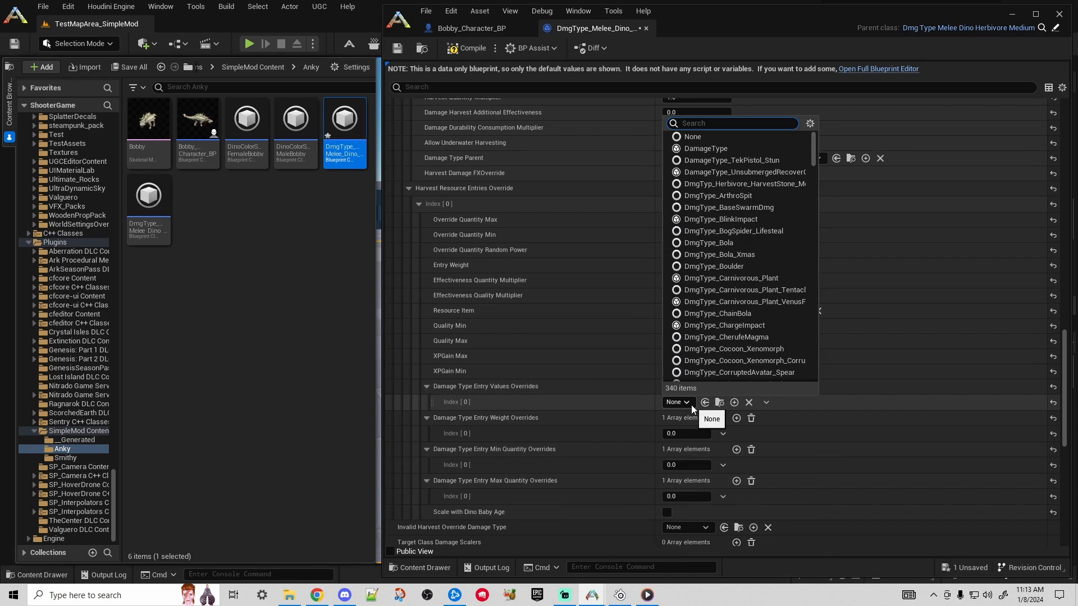
pyautogui.click(688, 404)
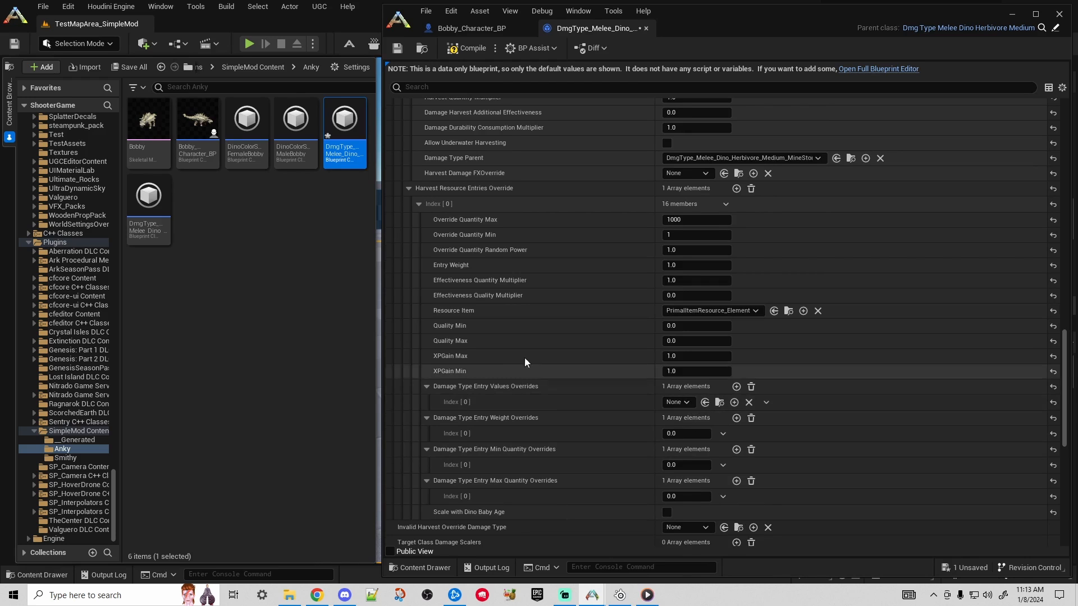
# - Enable the PrimordialUnleashed mod alongside SimpleMod
pyautogui.click(319, 6)
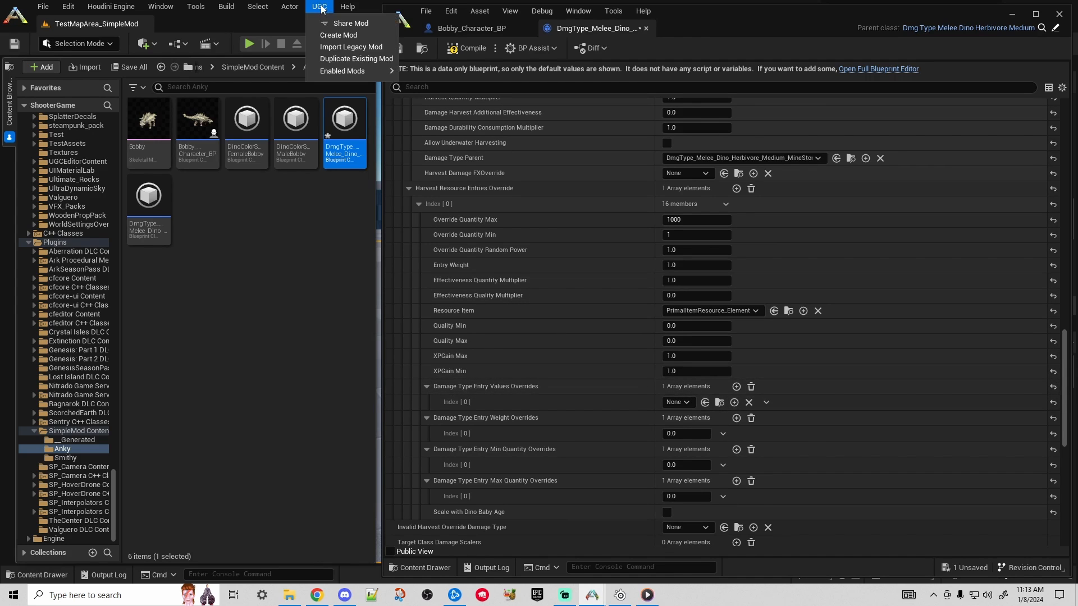
pyautogui.moveTo(365, 71)
pyautogui.click(413, 77)
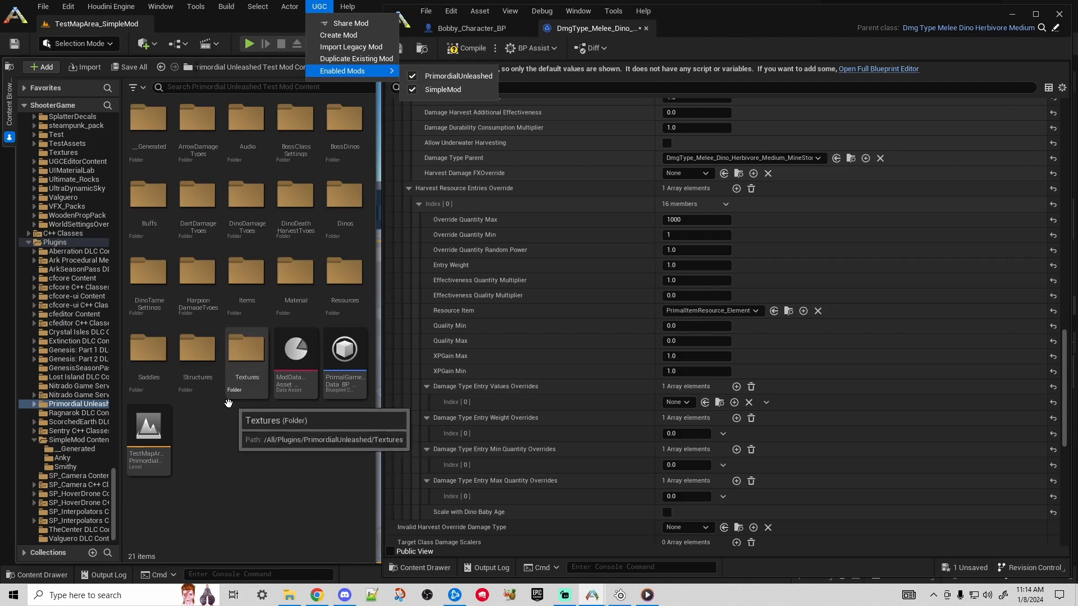
# - Open the second Ankylo melee damage type in PrimordialUnleashed's DinoDamageTypes/Void/Ankylo folder as a reference
pyautogui.click(554, 403)
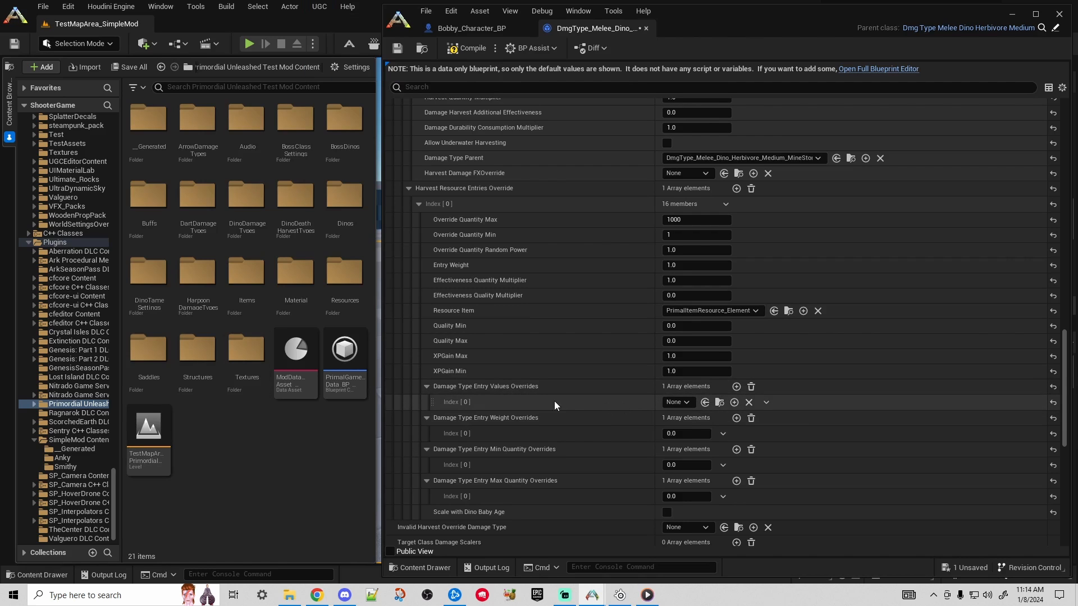
pyautogui.click(34, 404)
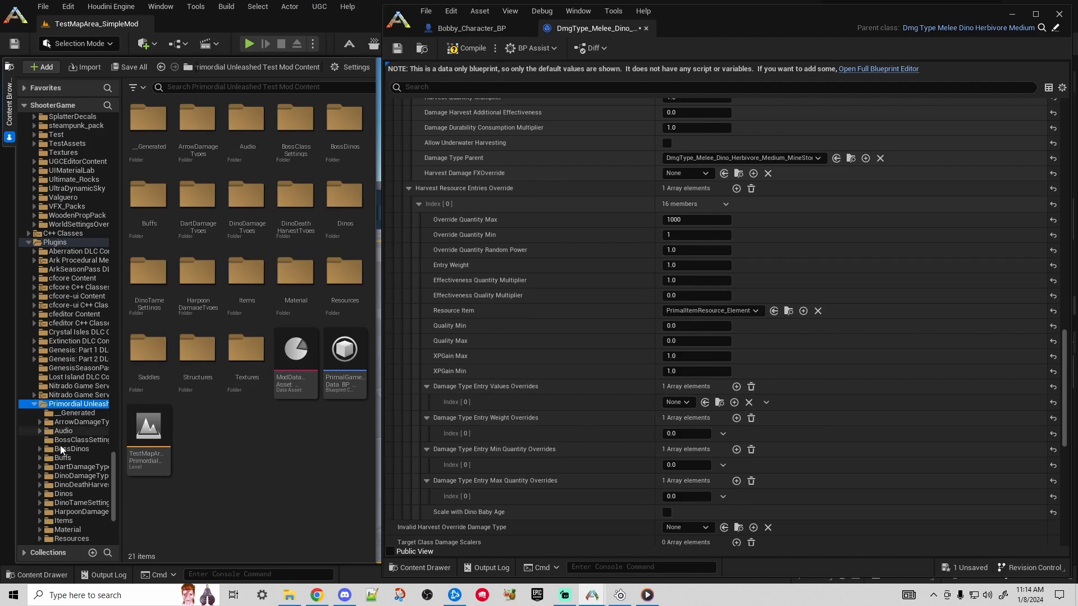
pyautogui.click(40, 476)
pyautogui.scroll(-2, 59, 494)
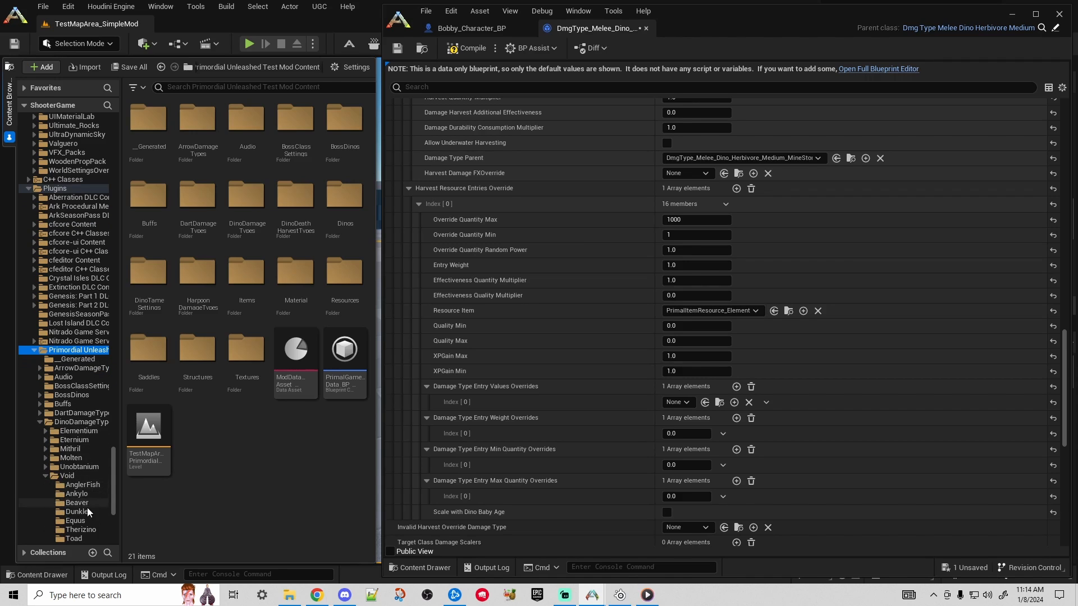
pyautogui.click(76, 493)
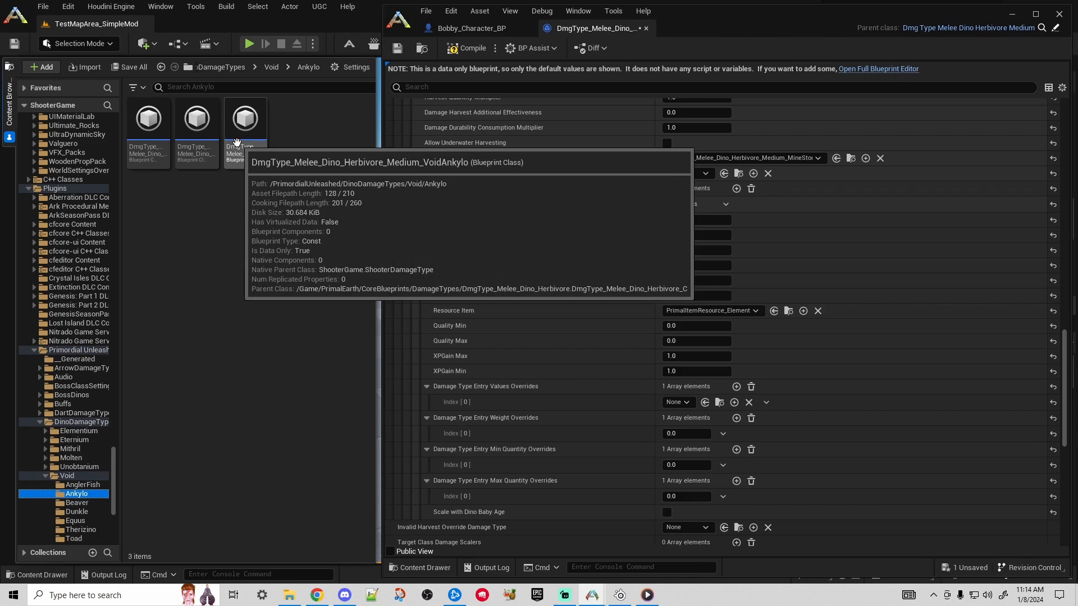
pyautogui.click(205, 149)
pyautogui.doubleClick(206, 147)
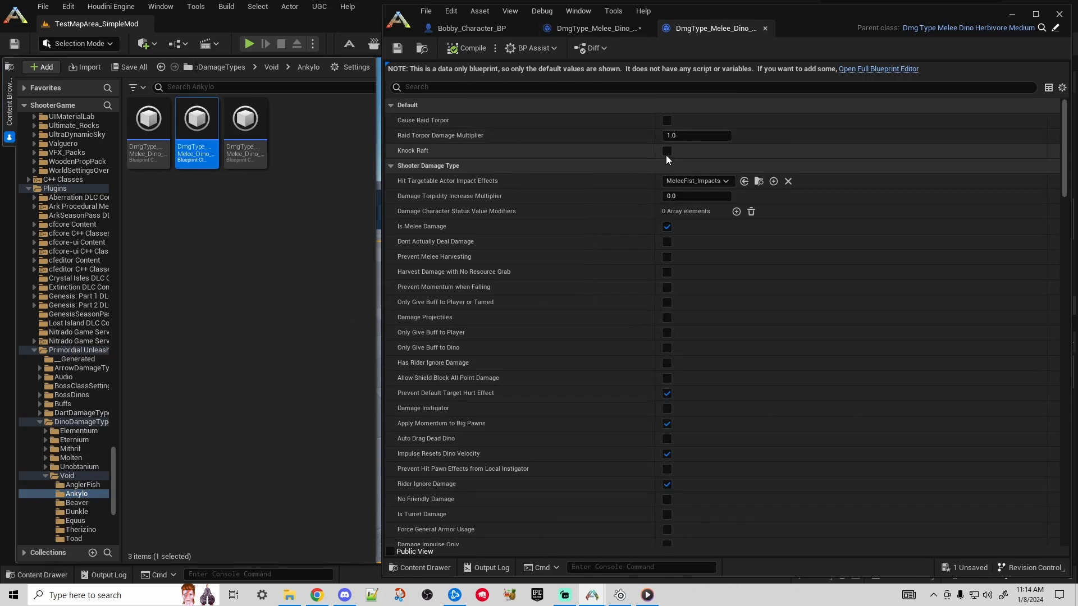
# - Examine the reference damage type's harvesting components and first resource entry's override arrays, and close it to return to the Element damage type
pyautogui.scroll(-3, 1061, 198)
pyautogui.scroll(-10, 1060, 198)
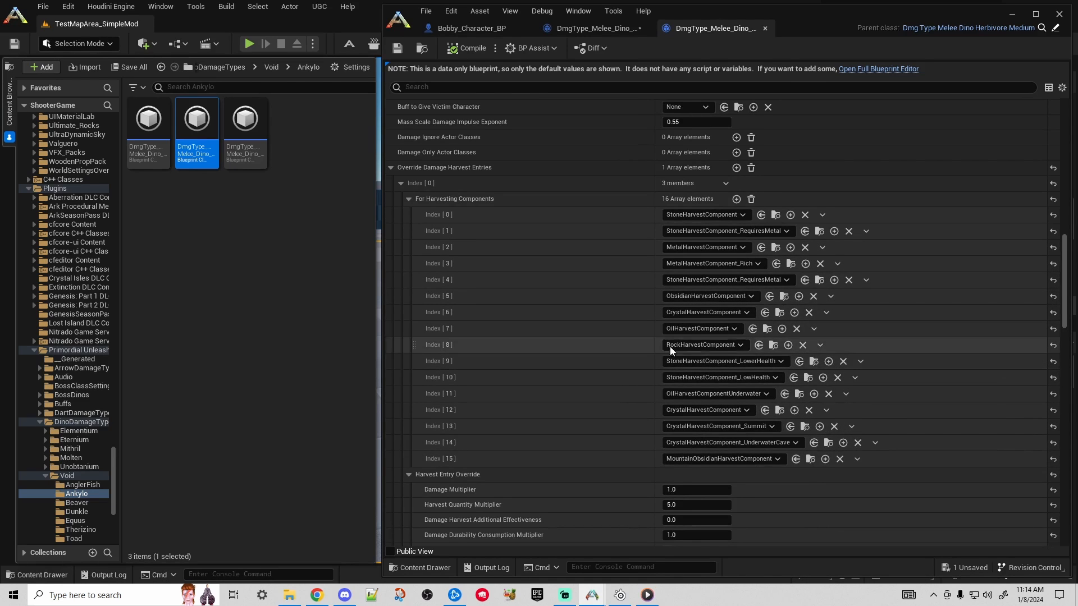
pyautogui.moveTo(1064, 261); pyautogui.dragTo(1059, 347)
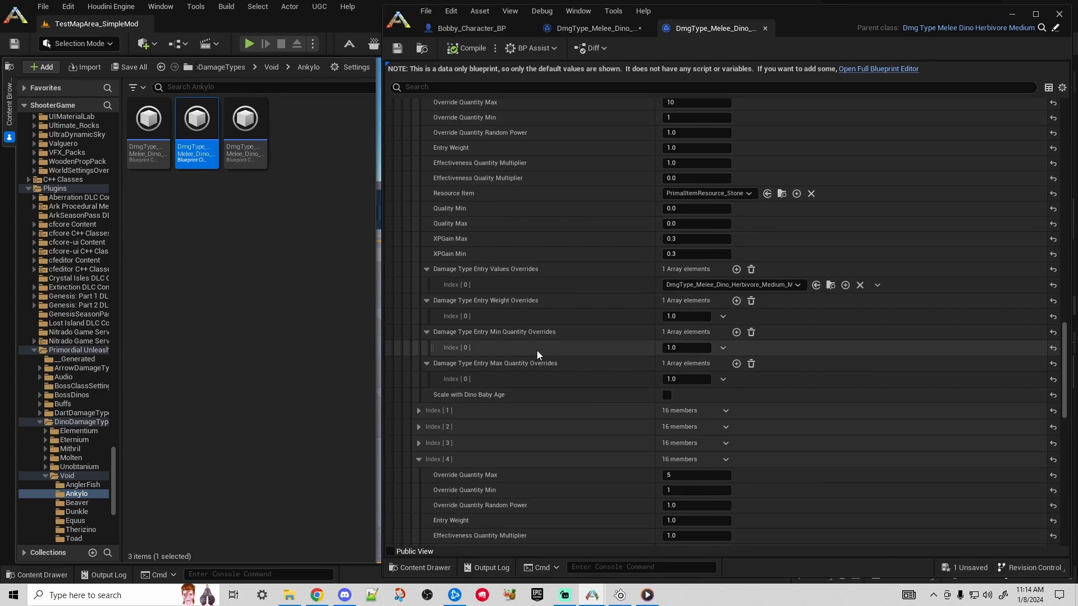
pyautogui.scroll(2, 580, 346)
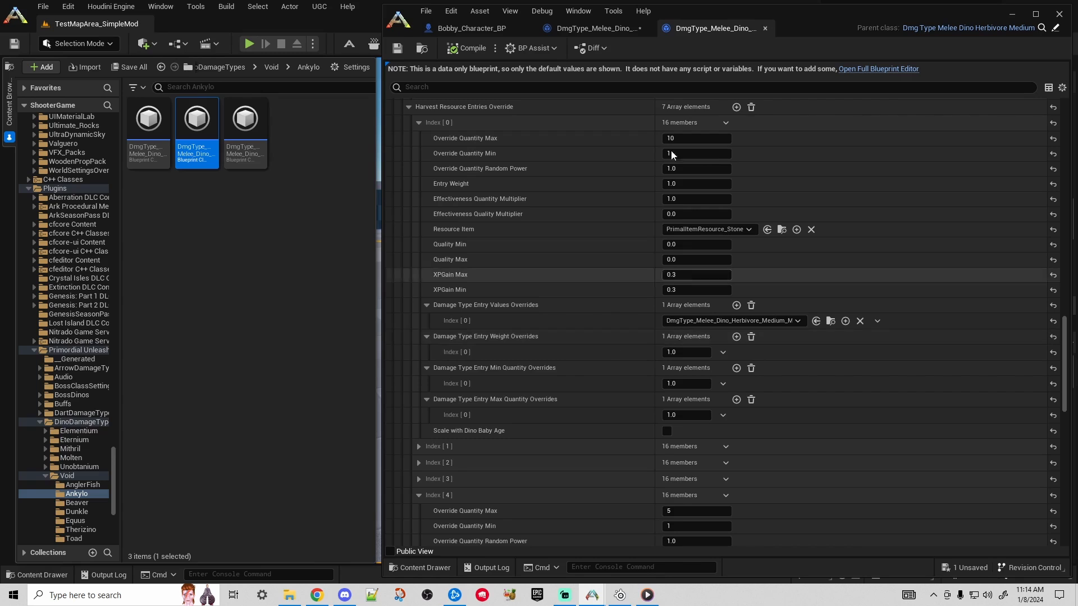
pyautogui.click(596, 30)
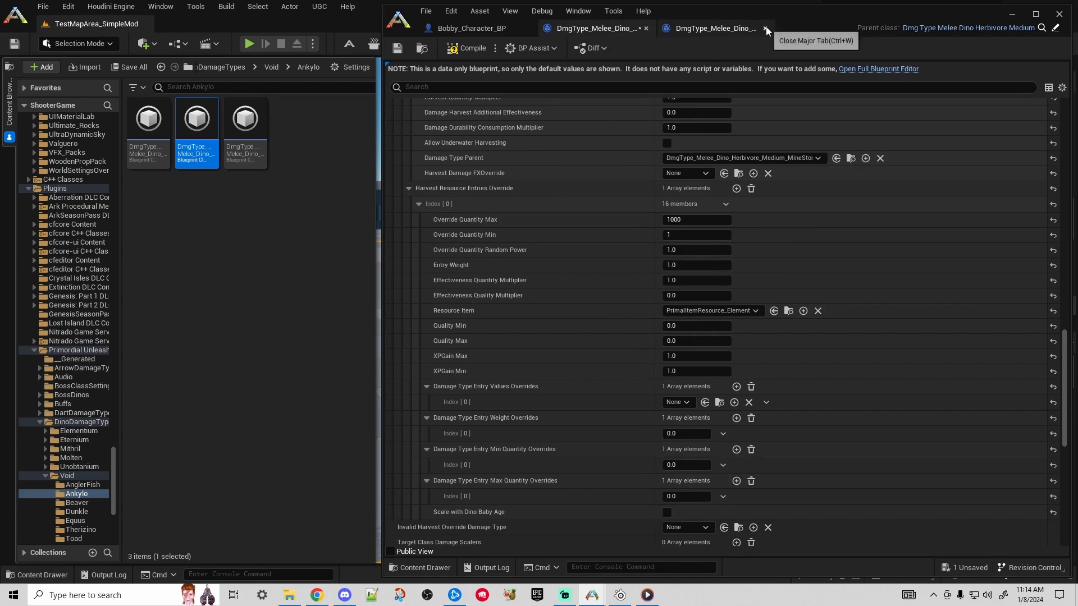
pyautogui.click(765, 28)
# - Set Index 0 of the Damage Type Entry Weight, Min Quantity and Max Quantity Overrides to 1.0
pyautogui.scroll(-3, 618, 365)
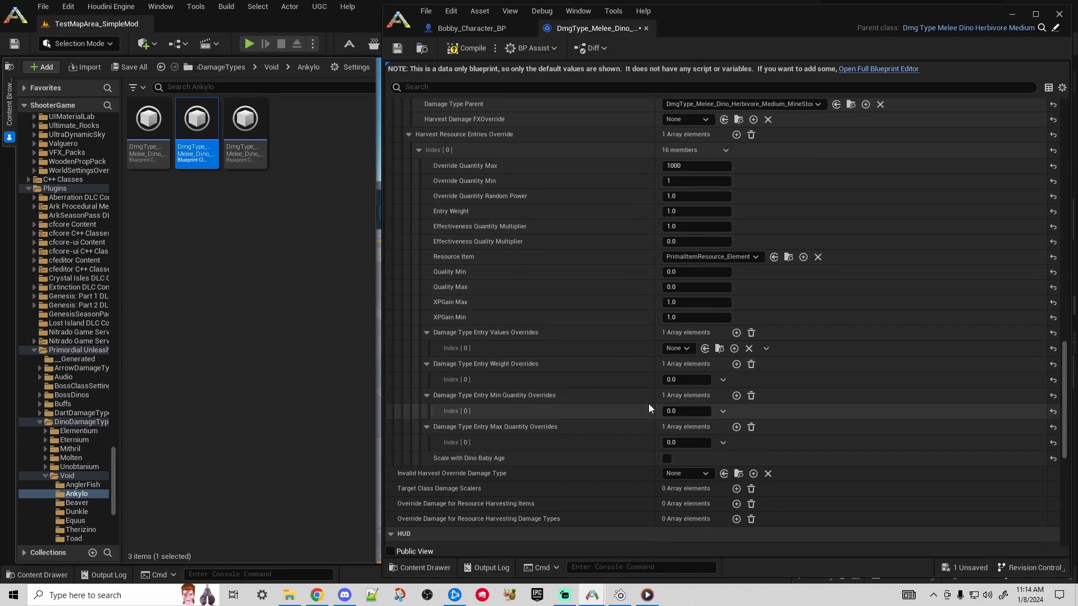
pyautogui.click(681, 380)
pyautogui.write('1')
pyautogui.click(686, 413)
pyautogui.write('1')
pyautogui.click(680, 441)
pyautogui.write('1')
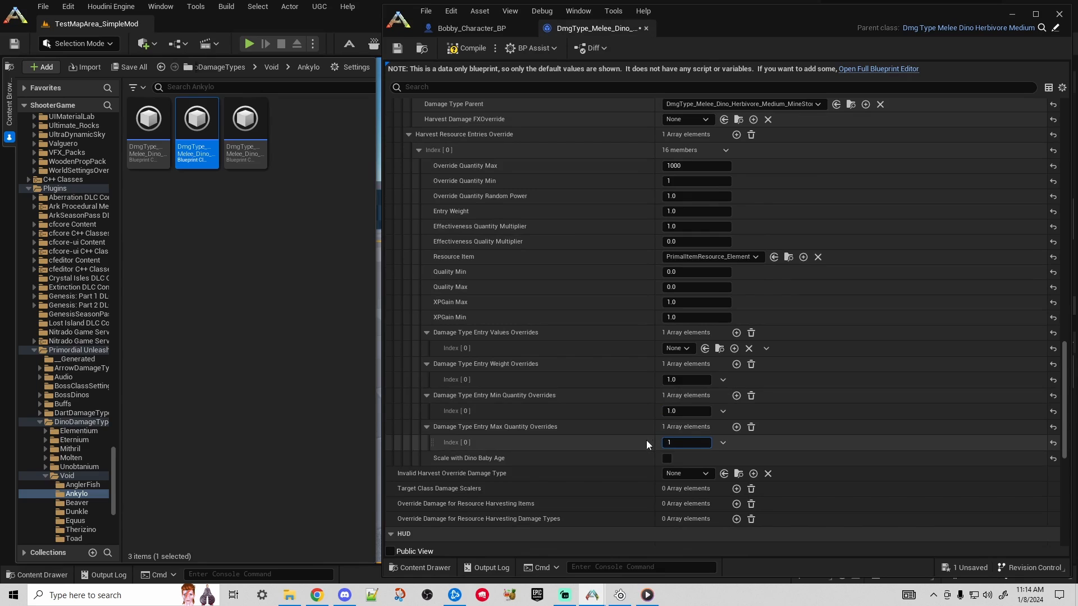
pyautogui.click(646, 440)
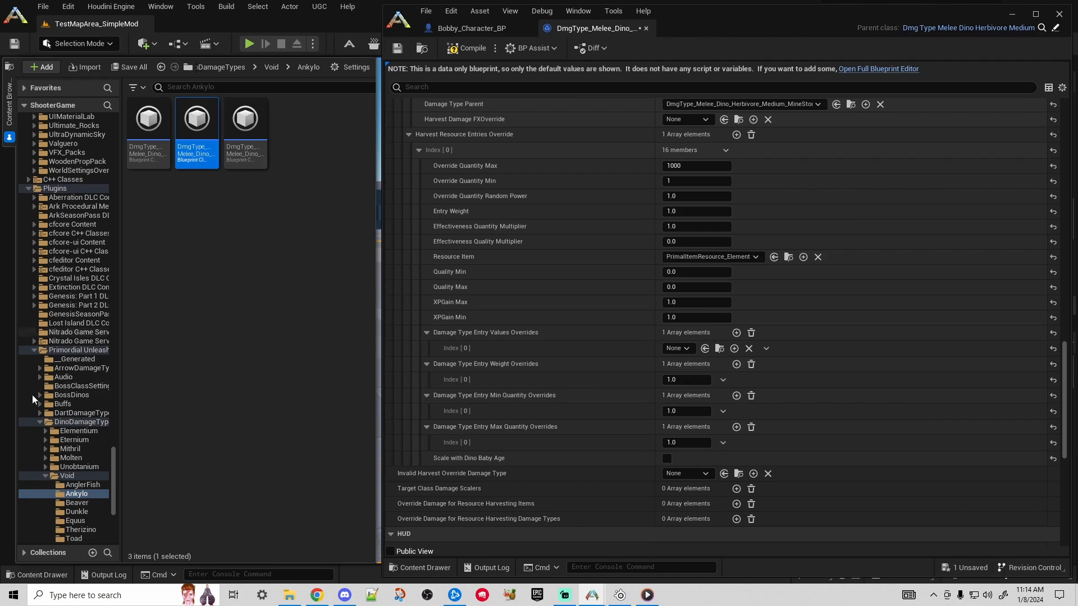
# - Assign the edited damage type from SimpleMod's Anky folder to Damage Type Entry Values Overrides Index 0, and compile and save it
pyautogui.click(34, 350)
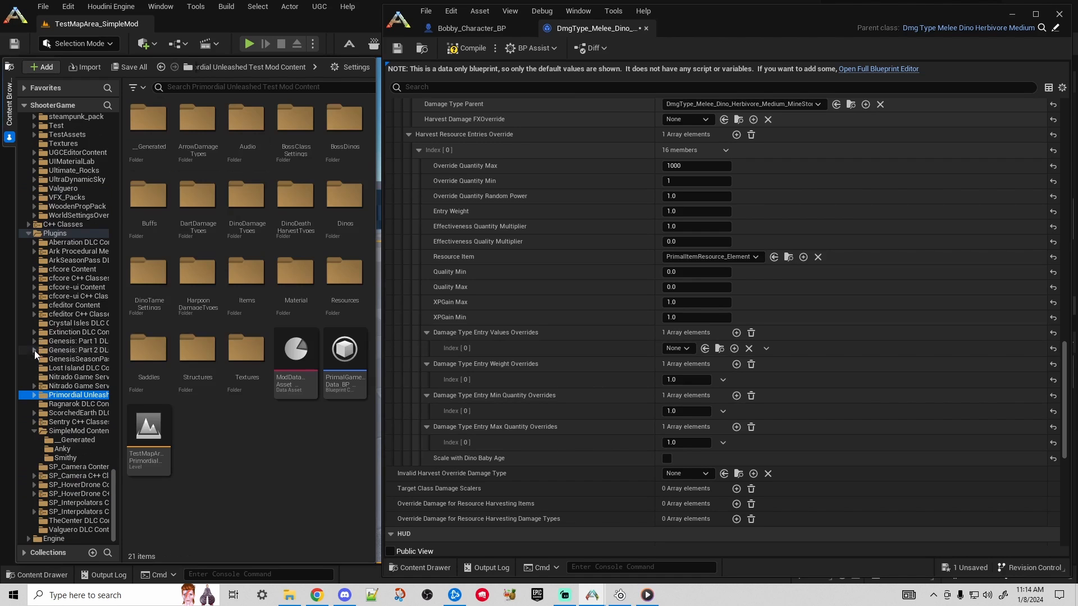
pyautogui.click(63, 448)
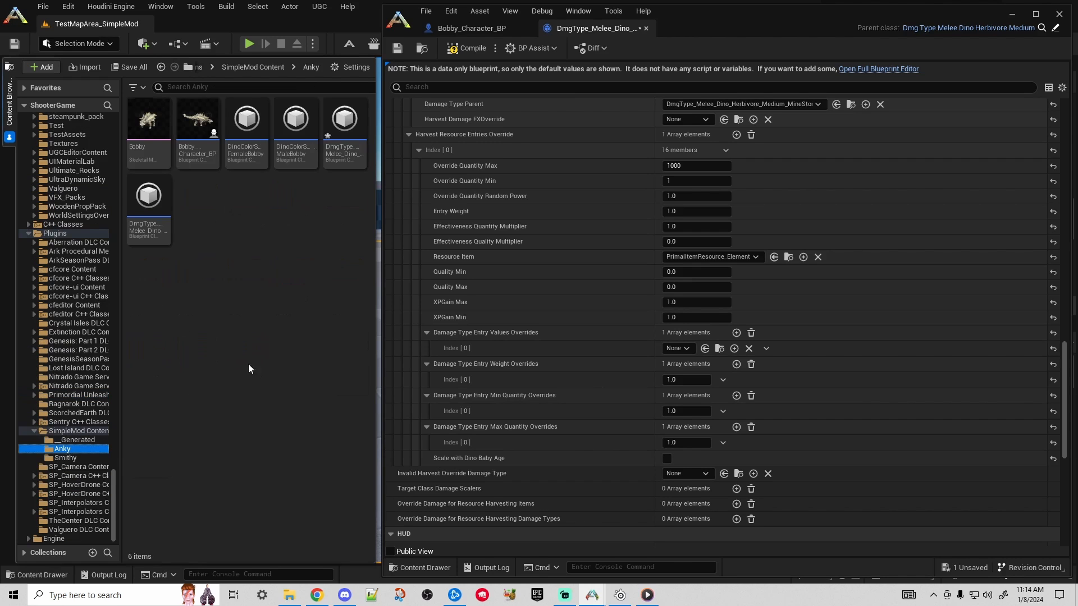
pyautogui.click(356, 156)
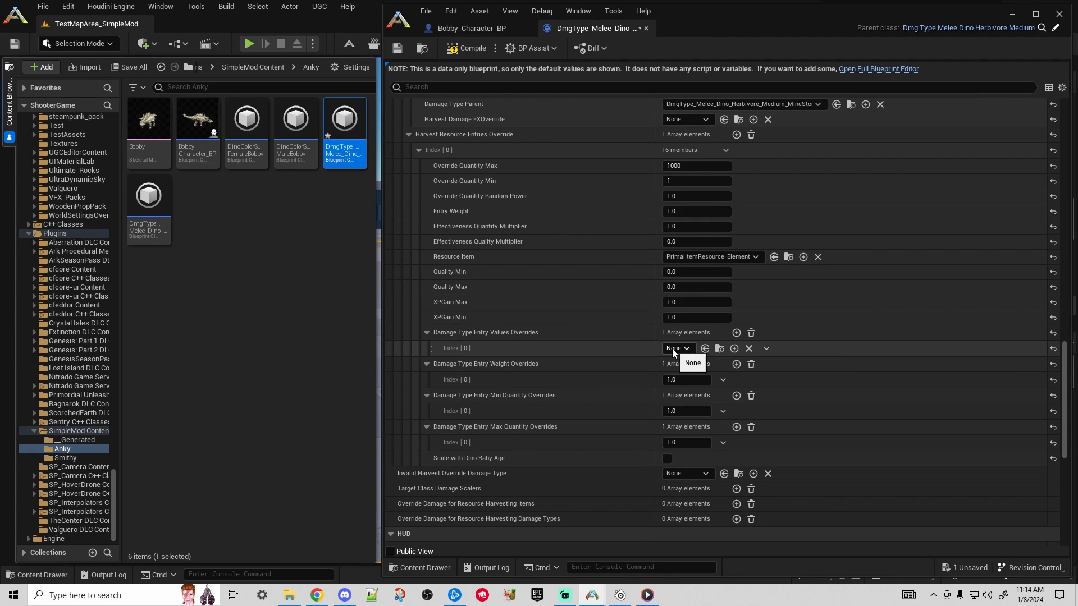
pyautogui.click(706, 348)
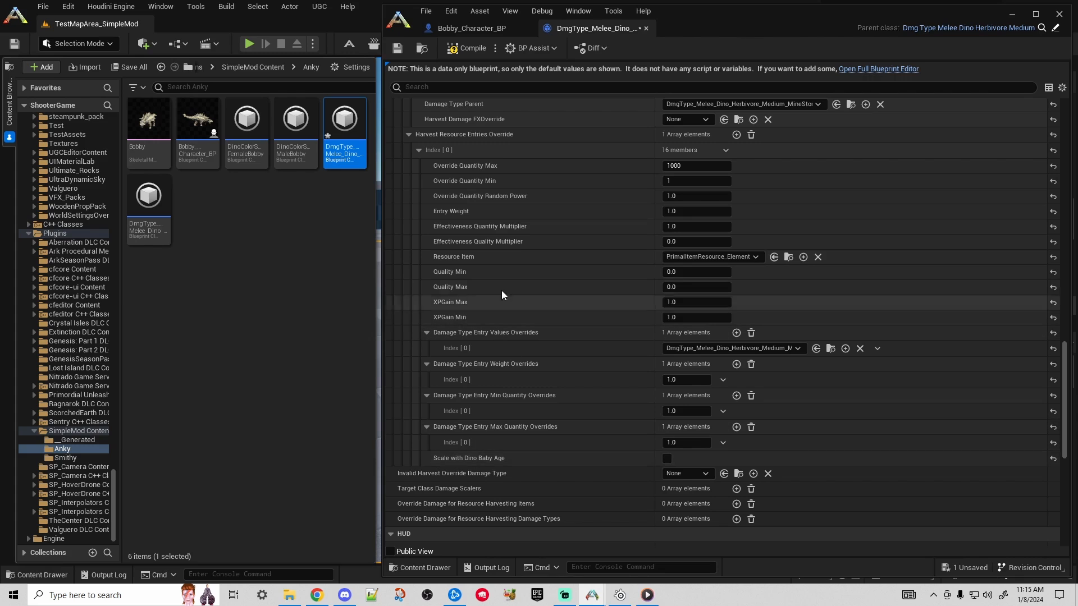
pyautogui.click(456, 50)
pyautogui.hotkey('ctrl', 's')
# - Open DmgType_Melee_Dino_Herbivore_Medium_MineStone_NoBerries_Element and add a second element to its Override Damage Harvest Entries
pyautogui.click(466, 32)
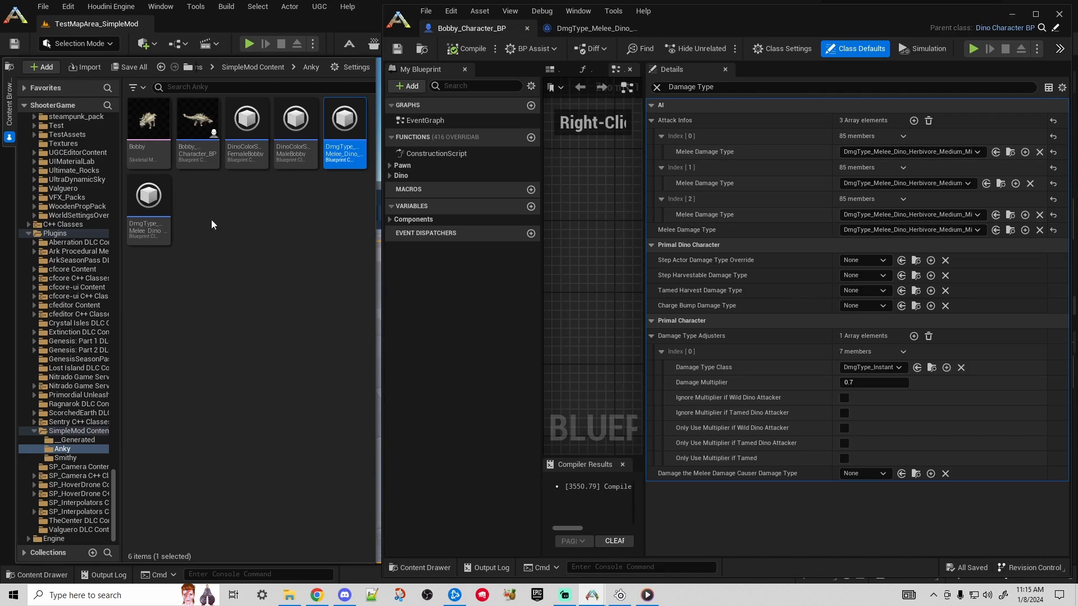
pyautogui.doubleClick(150, 207)
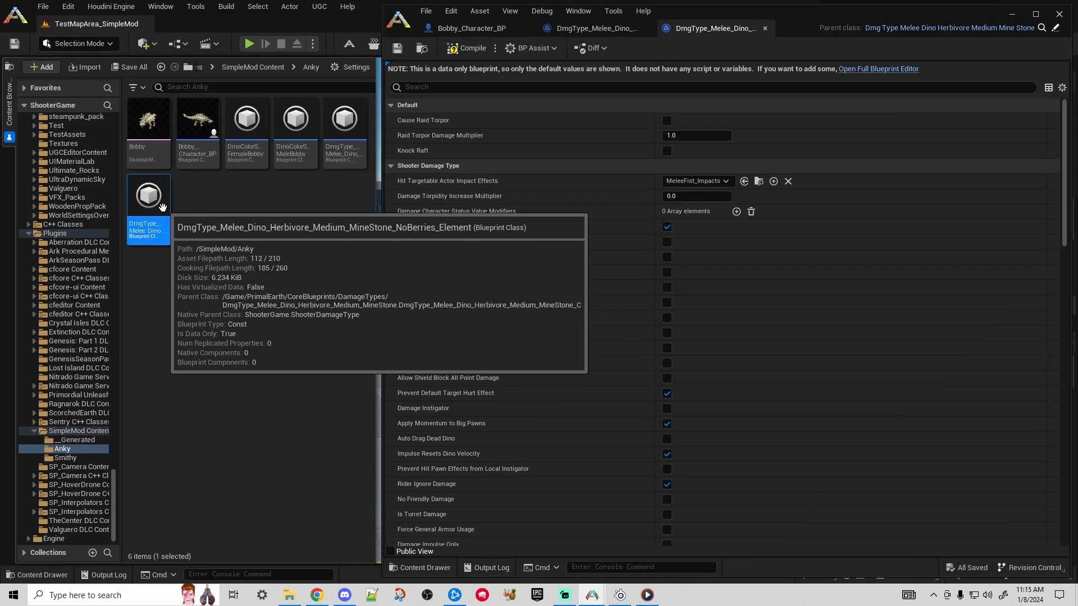
pyautogui.scroll(-15, 544, 228)
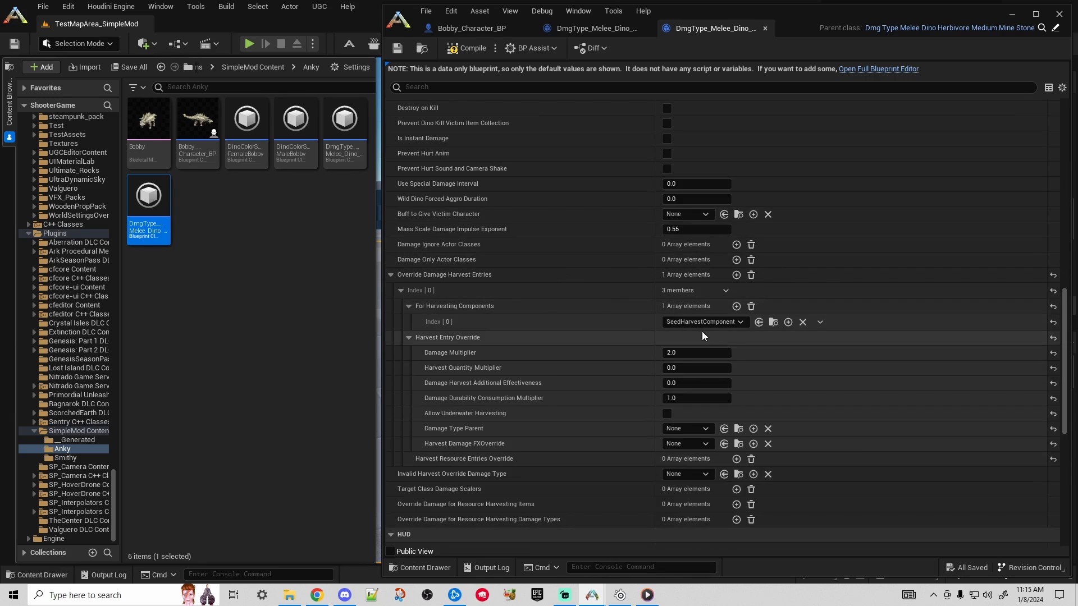
pyautogui.scroll(-5, 610, 332)
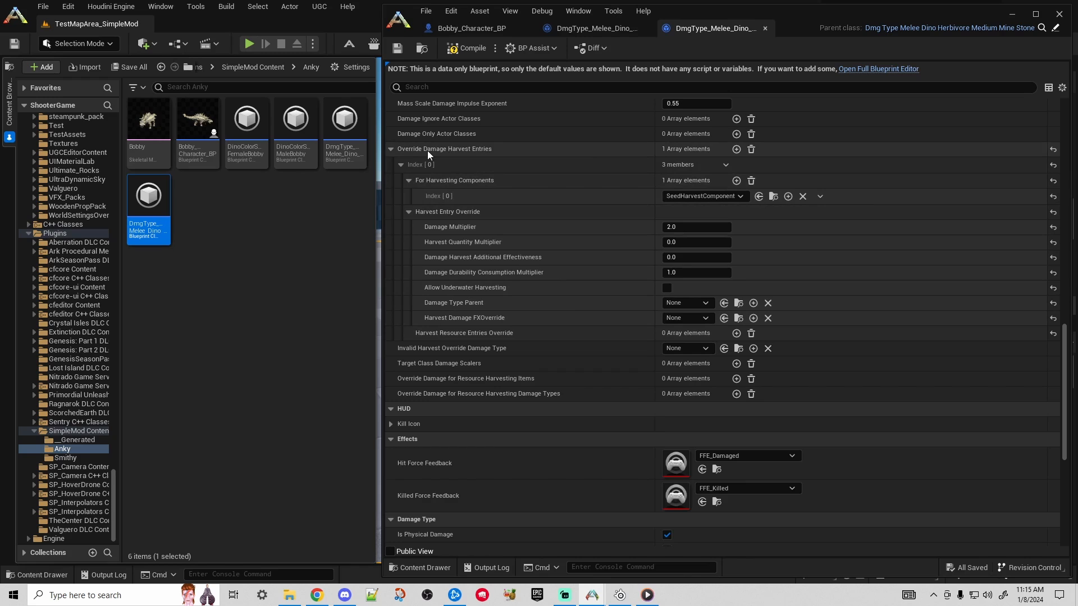
pyautogui.click(736, 150)
pyautogui.click(401, 350)
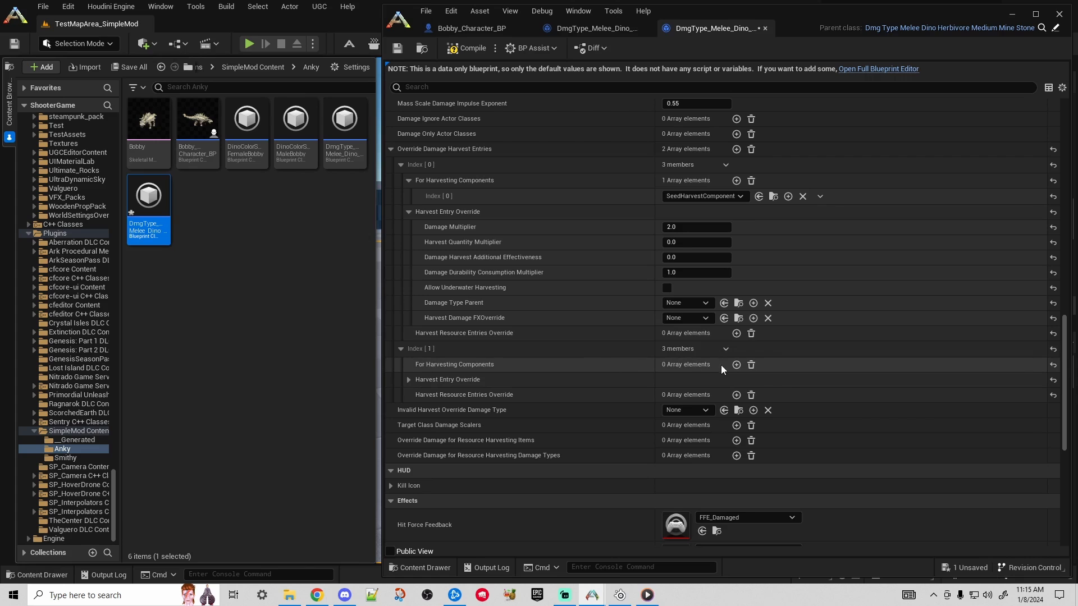
# - Add eight elements to the For Harvesting Components array of the second harvest entry, Index 1
pyautogui.click(737, 365)
pyautogui.click(736, 365)
pyautogui.click(737, 365)
pyautogui.click(737, 365)
pyautogui.click(737, 365)
pyautogui.click(737, 365)
pyautogui.click(737, 365)
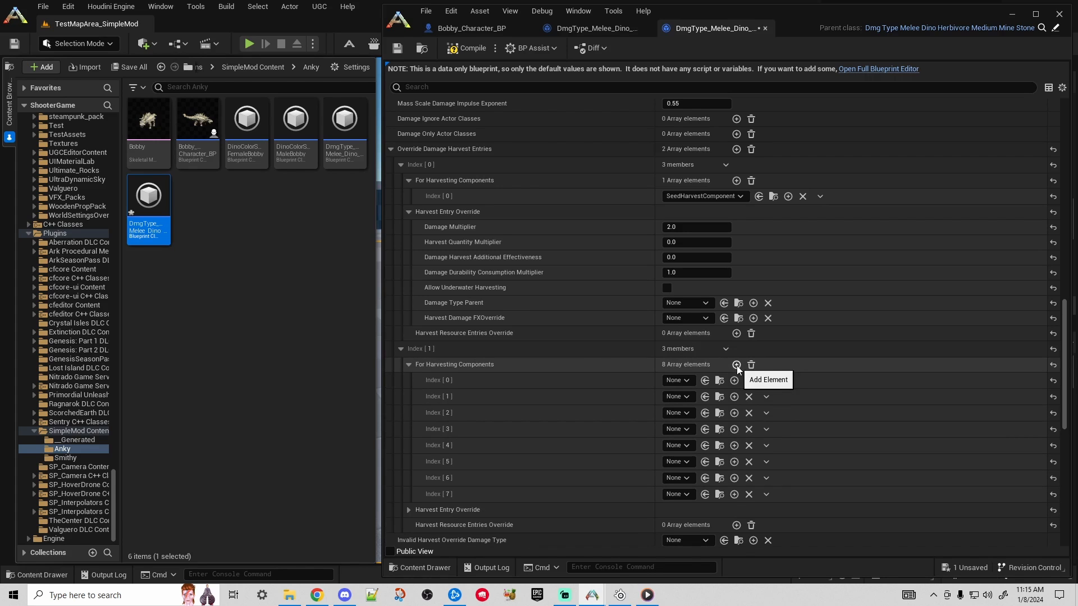
pyautogui.click(737, 365)
pyautogui.scroll(-3, 606, 266)
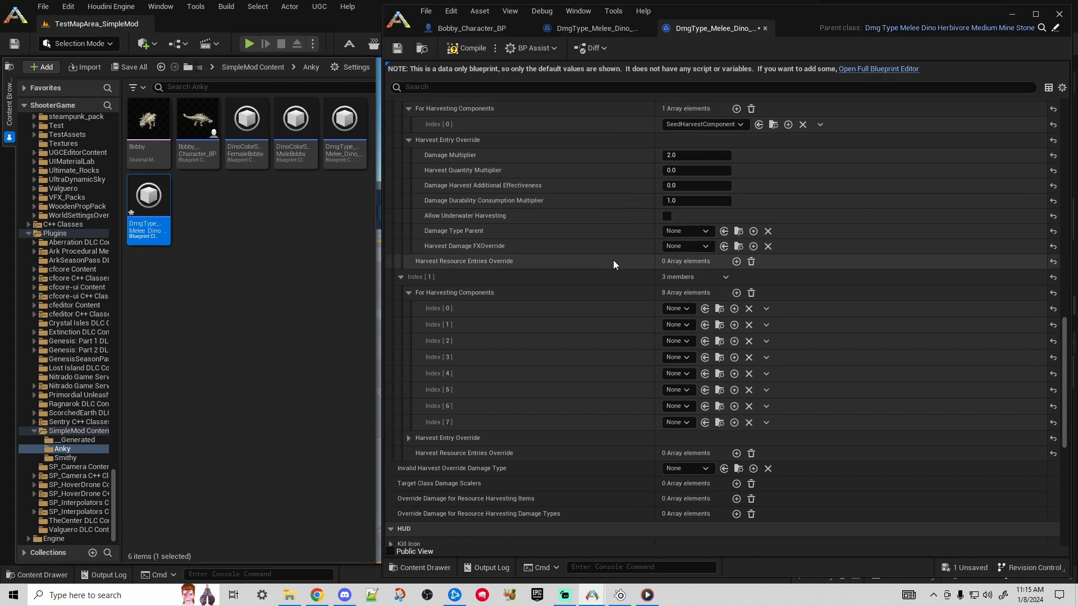
# - Set the new harvesting components at Index 0 to 2 to MetalHarvestComponent, MetalHarvestComponent_Rich and StoneHarvestComponent_RequiresMetal
pyautogui.click(677, 311)
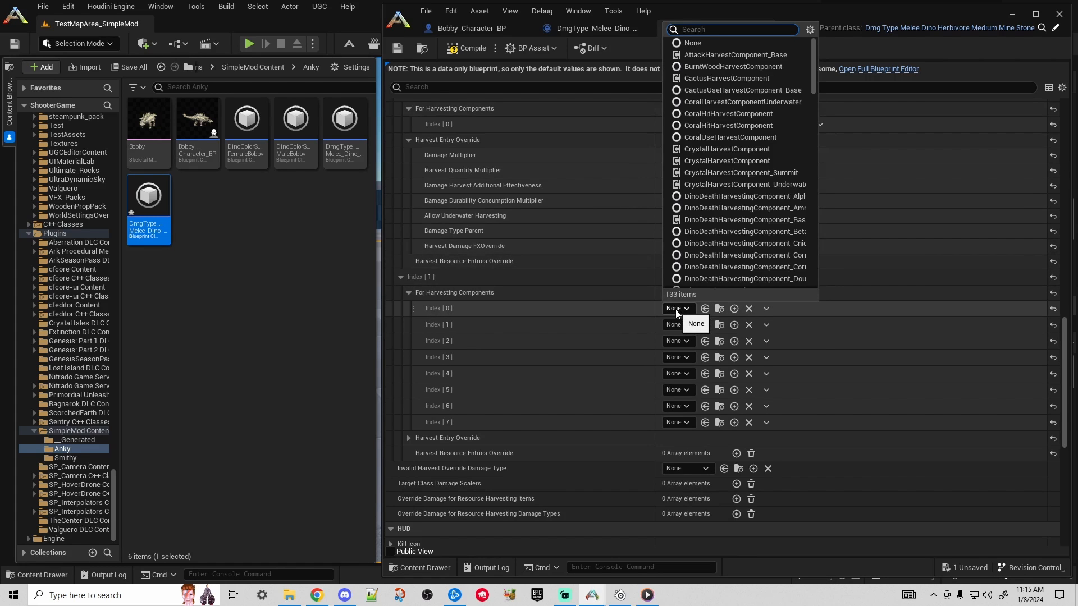
pyautogui.click(714, 344)
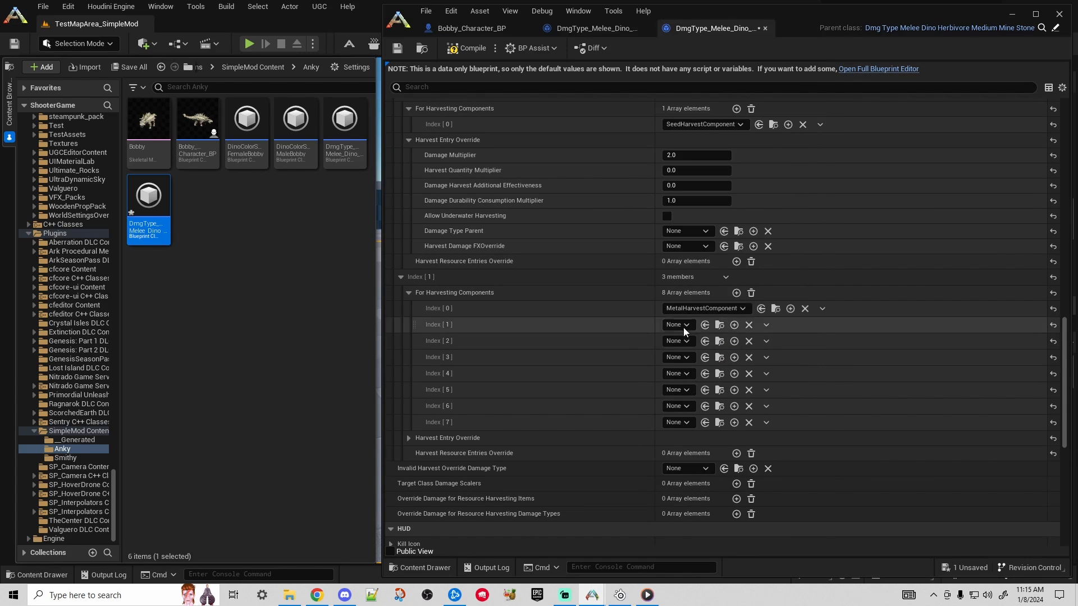
pyautogui.click(681, 328)
pyautogui.write('Metal')
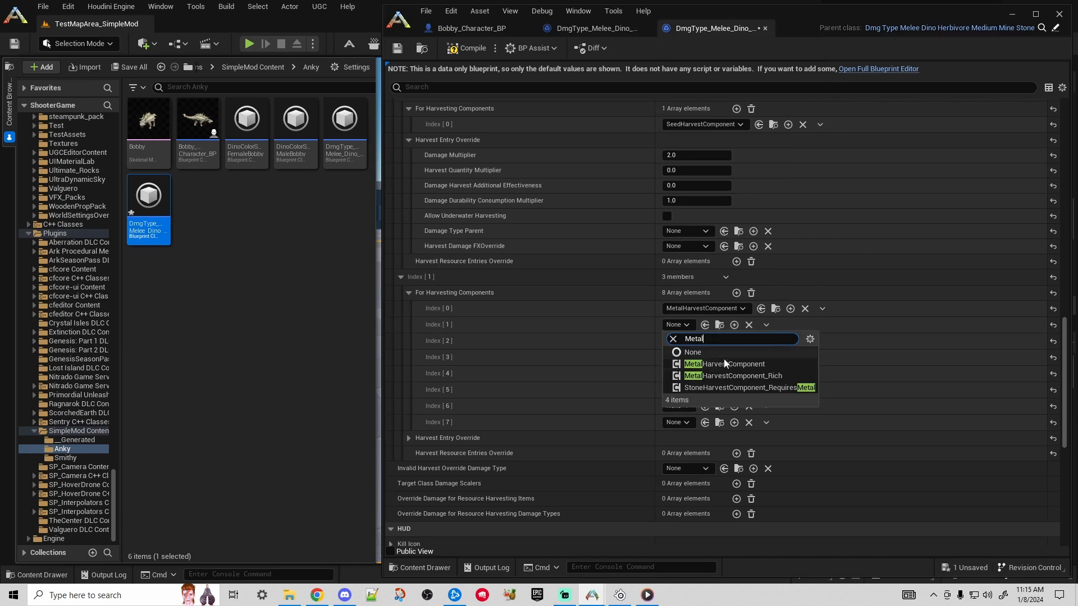
pyautogui.click(718, 374)
pyautogui.click(672, 342)
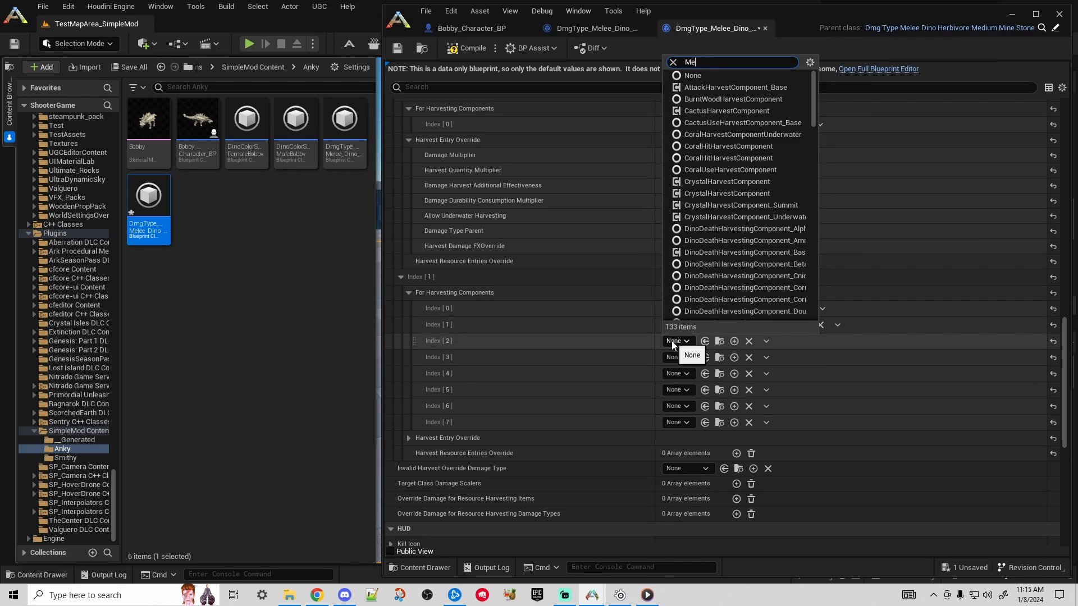
pyautogui.click(743, 395)
# - Set the harvesting component at Index 3 to Salt_Sulfur_Stone_HarvestComponent and the one at Index 4 to StoneHarvestComponent
pyautogui.click(673, 358)
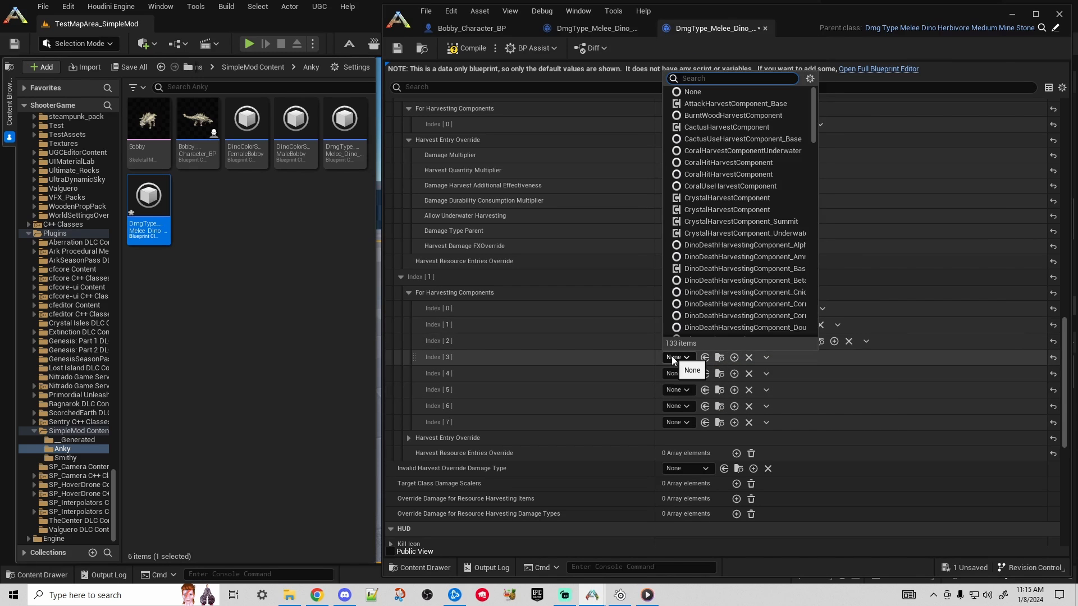
pyautogui.write('Stolne')
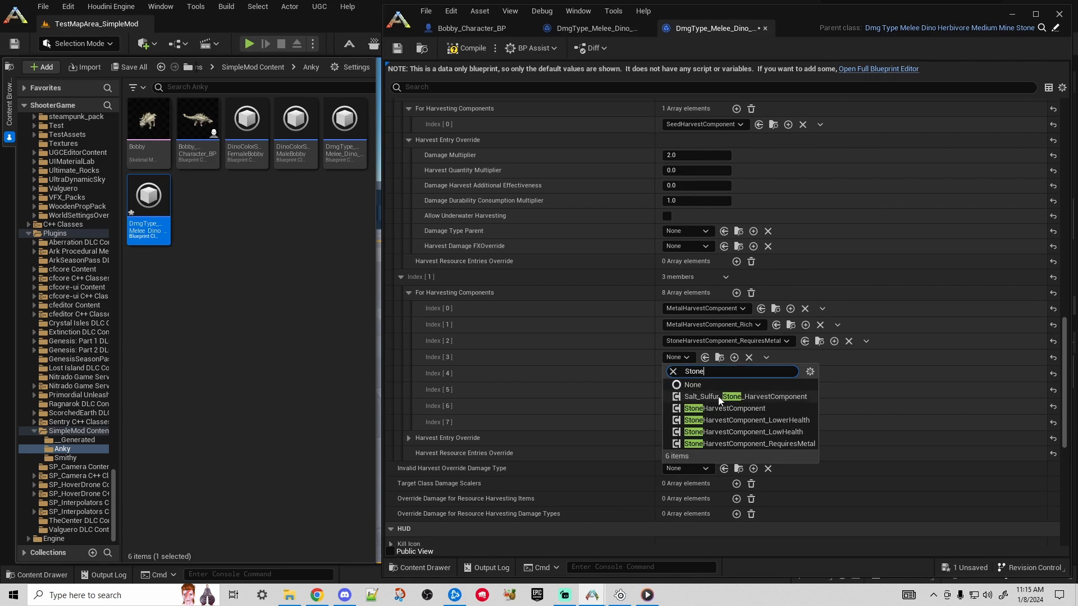
pyautogui.click(719, 396)
pyautogui.click(681, 374)
pyautogui.write('Stone')
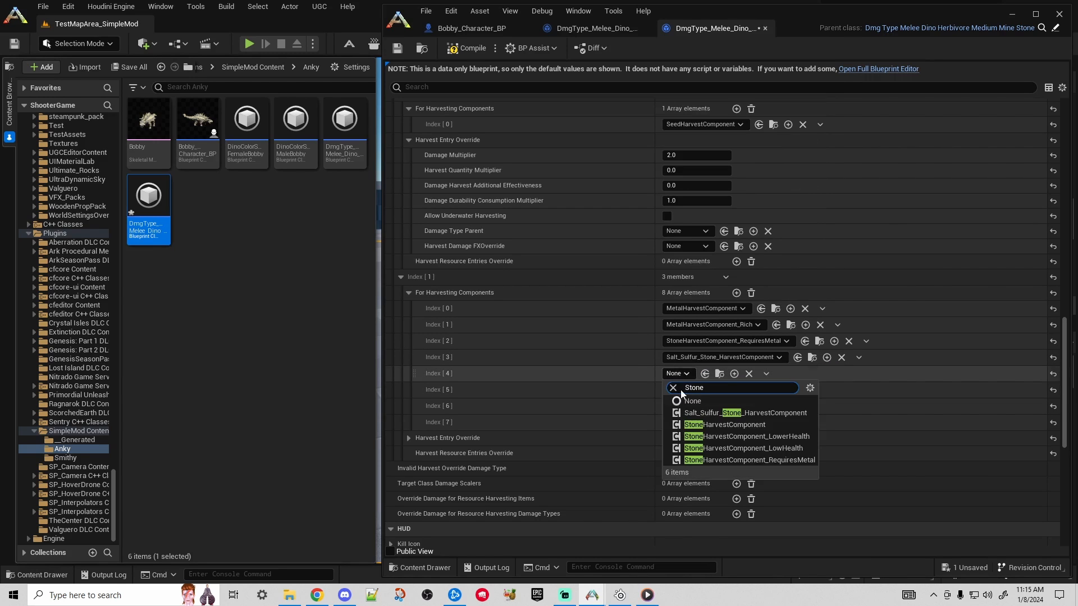
pyautogui.click(722, 427)
# - Set the harvesting component at Index 5 to StoneHarvestComponent_LowerHealth and the one at Index 6 to StoneHarvestComponent_LowHealth
pyautogui.click(682, 390)
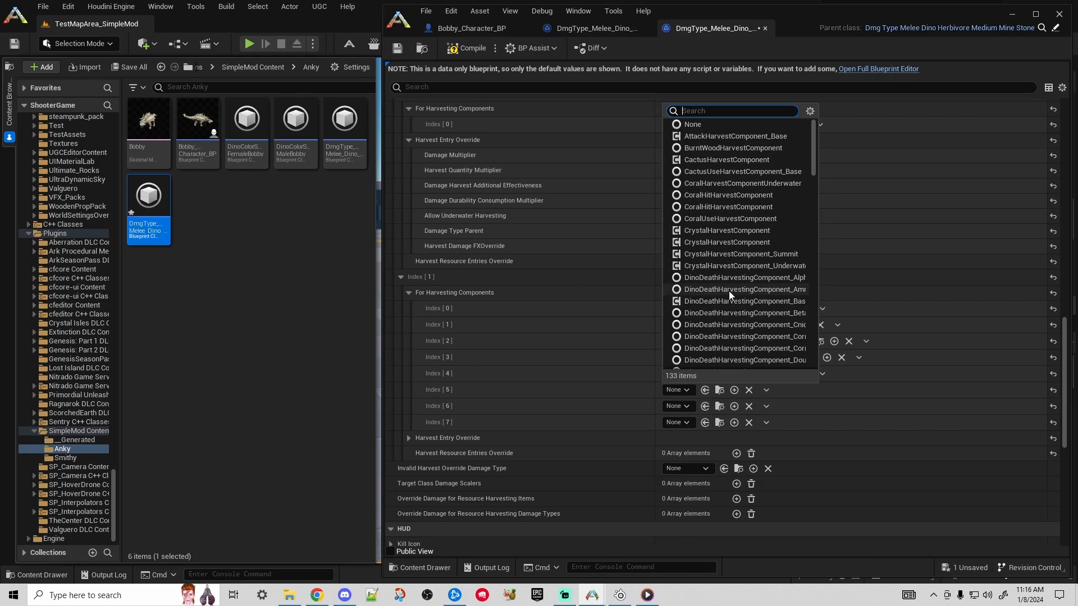
pyautogui.write('Stone')
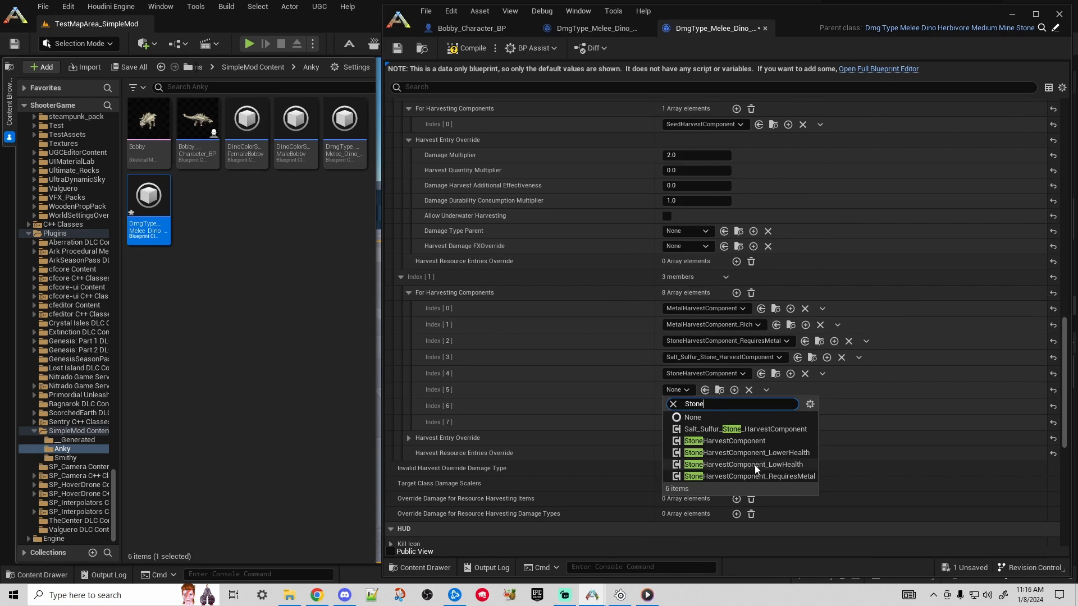
pyautogui.click(755, 453)
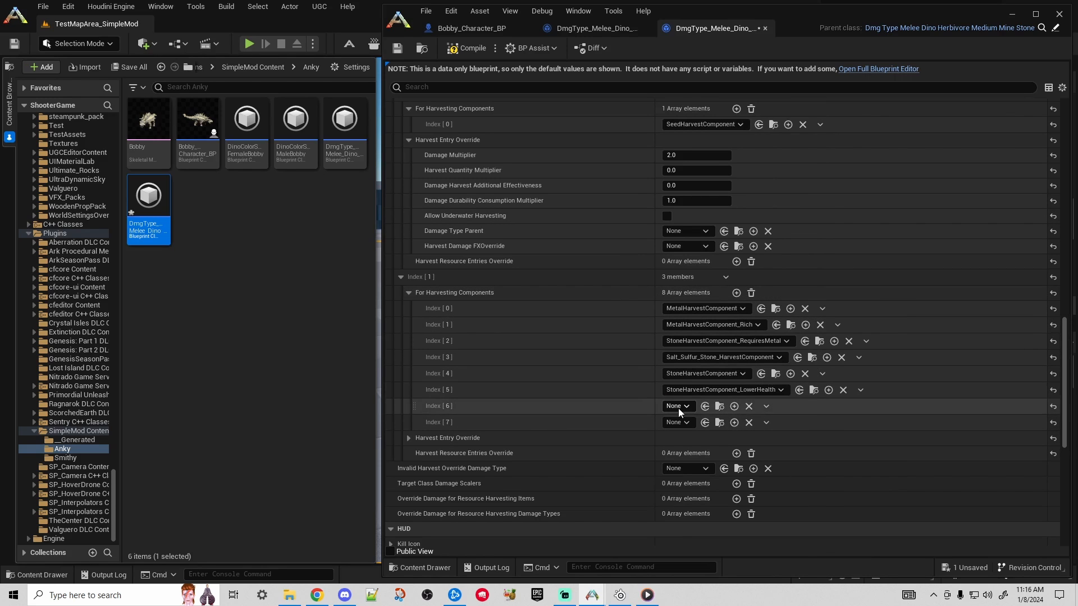
pyautogui.click(679, 409)
pyautogui.write('Stone')
pyautogui.click(796, 459)
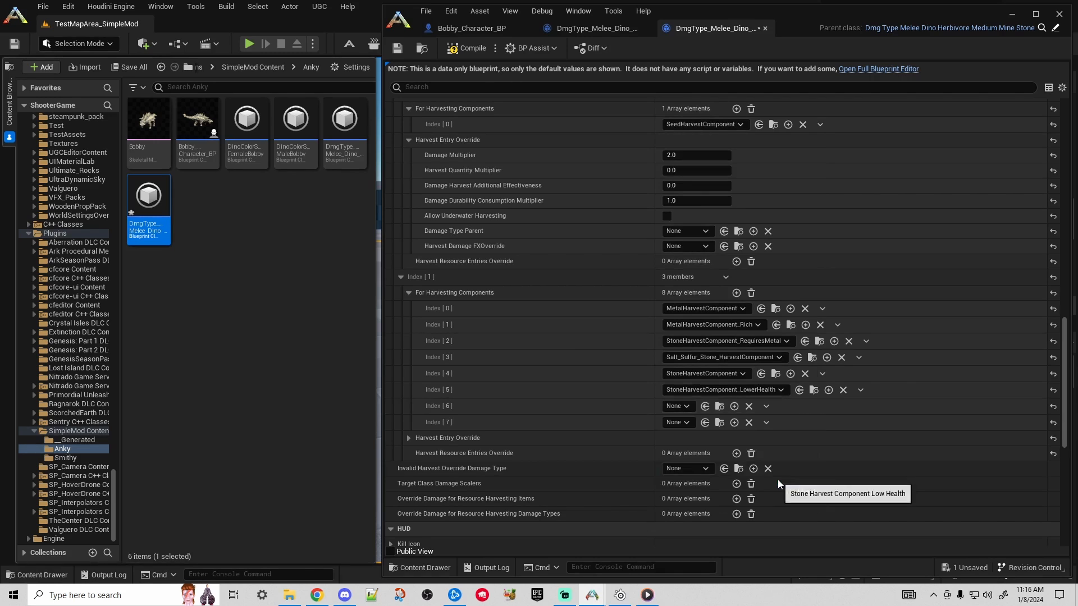
# - Set the harvesting component at Index 7 of the second harvest entry to StoneHarvestComponent_RequiresMetal
pyautogui.click(685, 425)
pyautogui.write('Stone')
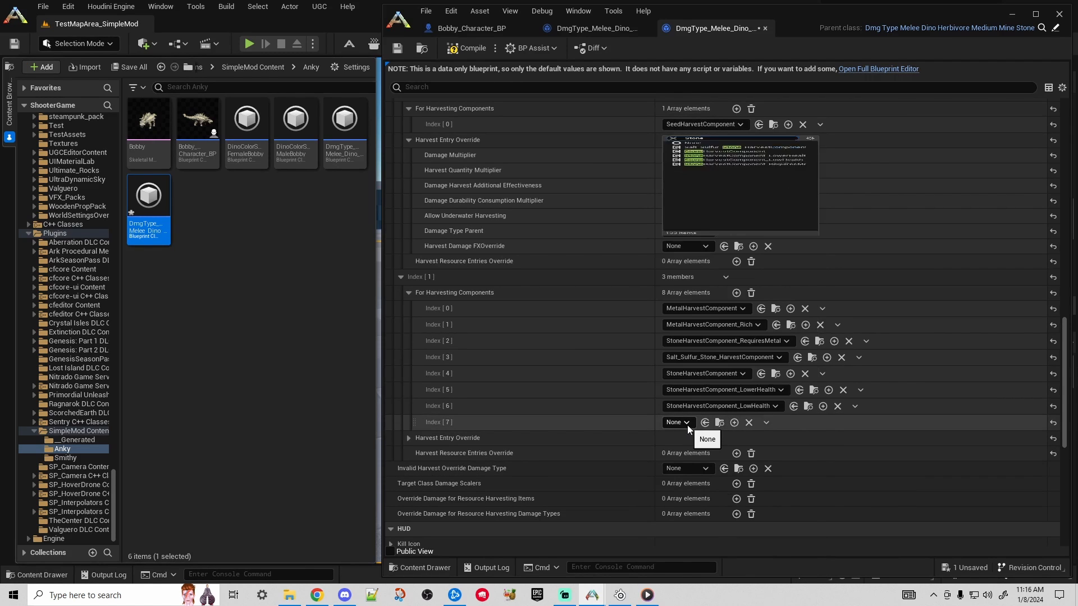
pyautogui.click(752, 509)
# - Set the Damage Type Parent in the second entry's Harvest Entry Override to a DmgType_Melee_Dino_Herbivore_Medium_MineStone no-berries damage type
pyautogui.scroll(-3, 571, 396)
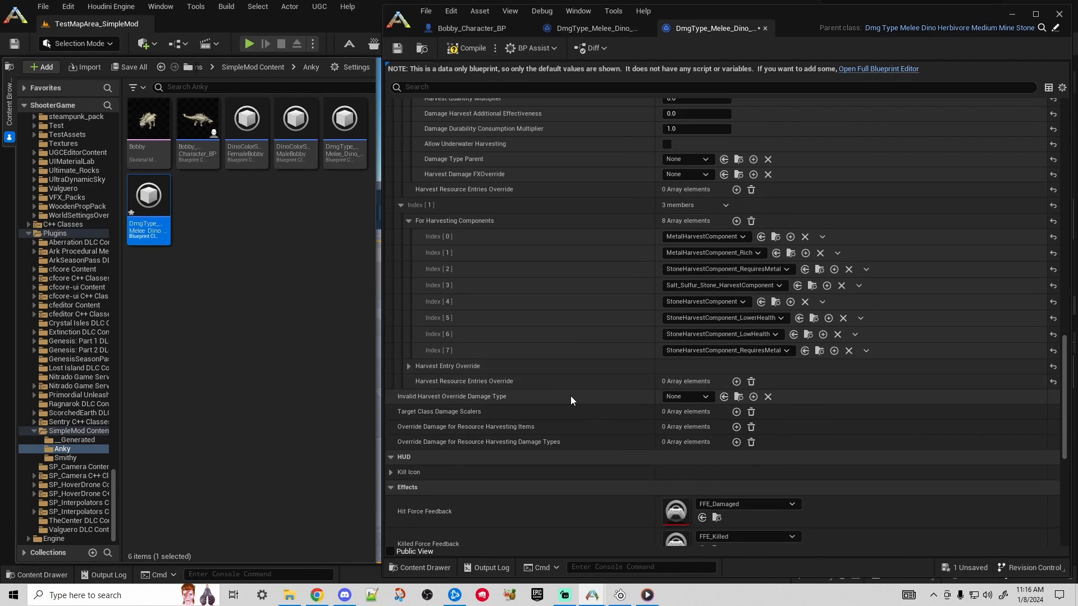
pyautogui.click(409, 366)
pyautogui.scroll(-2, 469, 362)
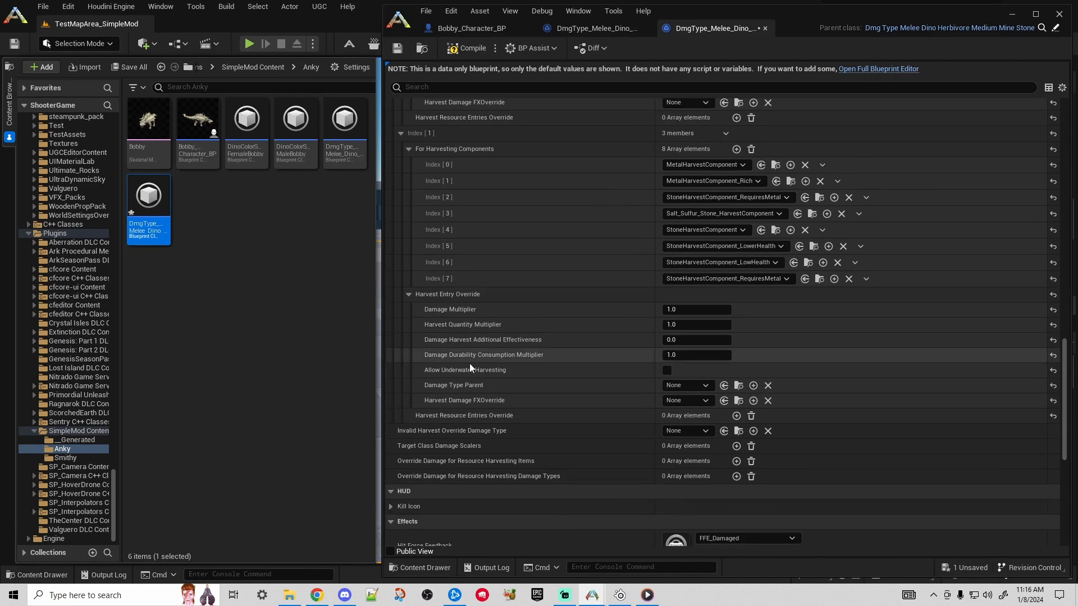
pyautogui.click(697, 386)
pyautogui.write('noberries')
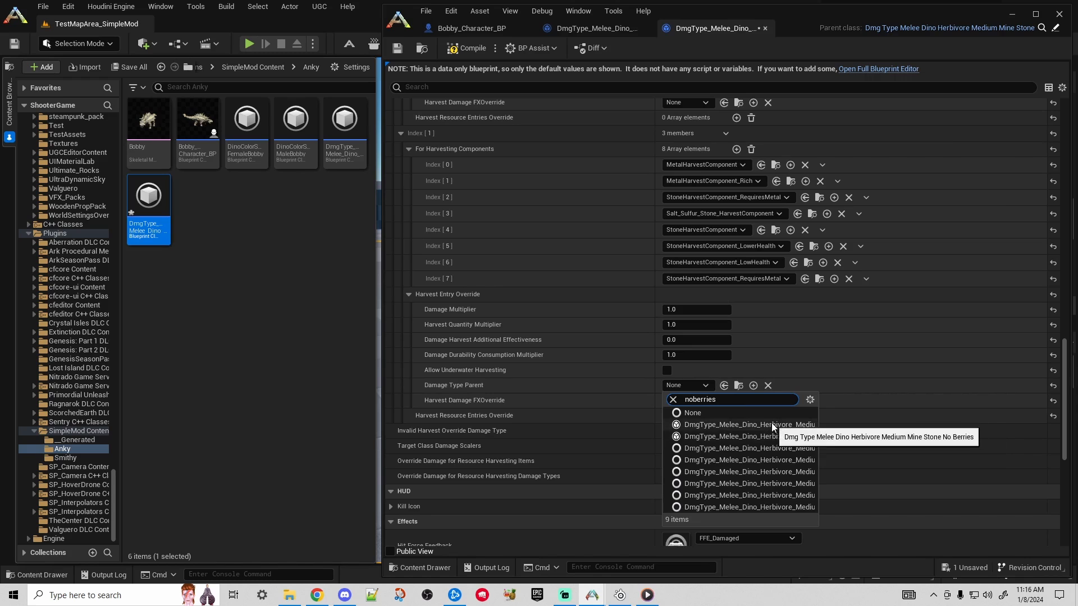
pyautogui.click(770, 435)
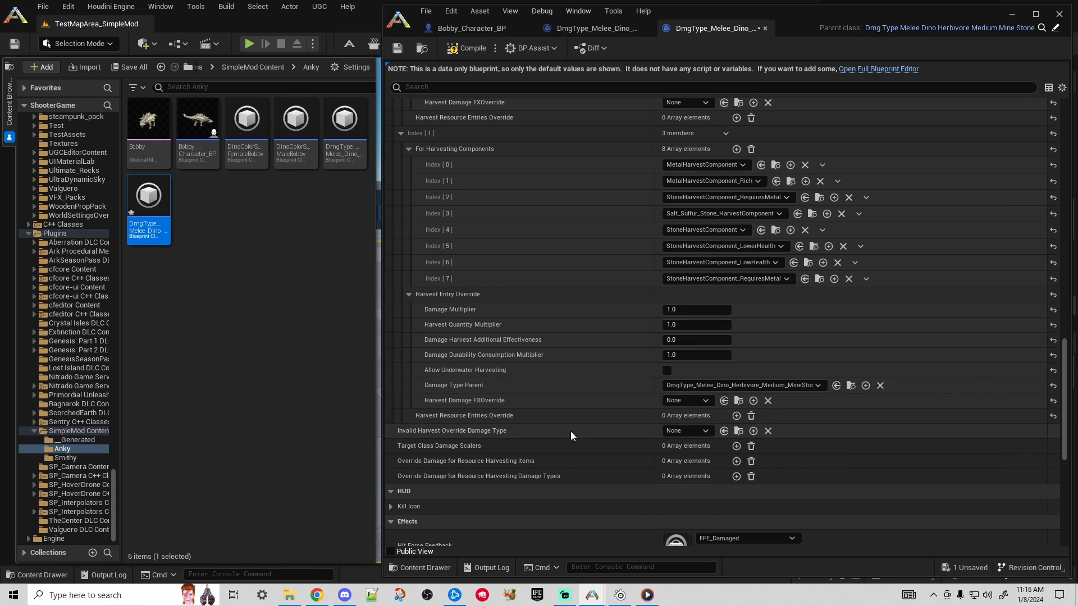
# - Add one element to the second entry's Harvest Resource Entries Override with Override Quantity Max 1000 and Override Quantity Min 1
pyautogui.click(736, 415)
pyautogui.click(418, 431)
pyautogui.scroll(-3, 625, 418)
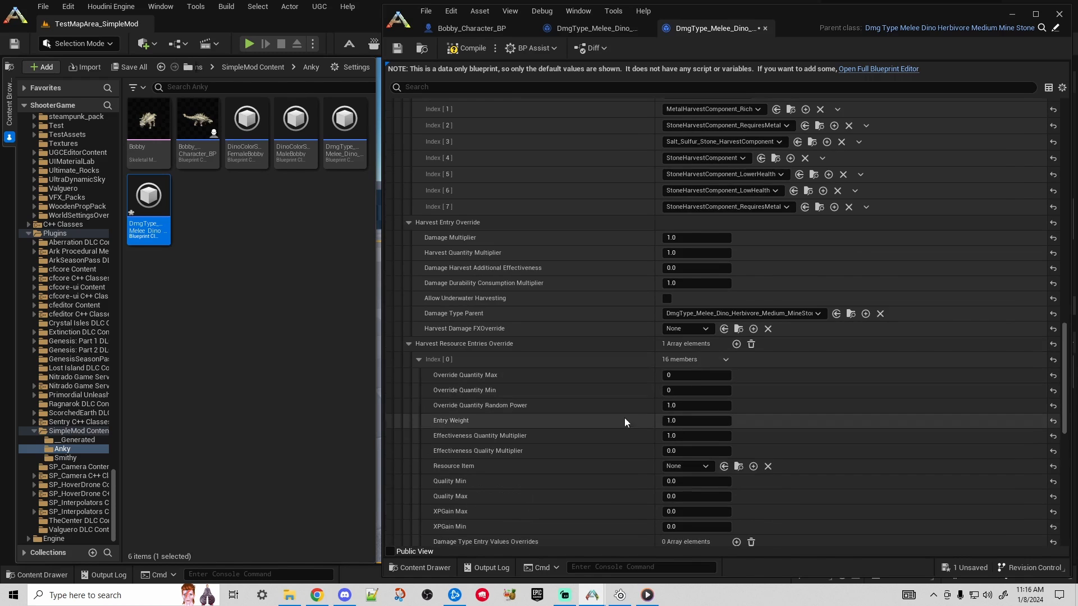
pyautogui.click(693, 375)
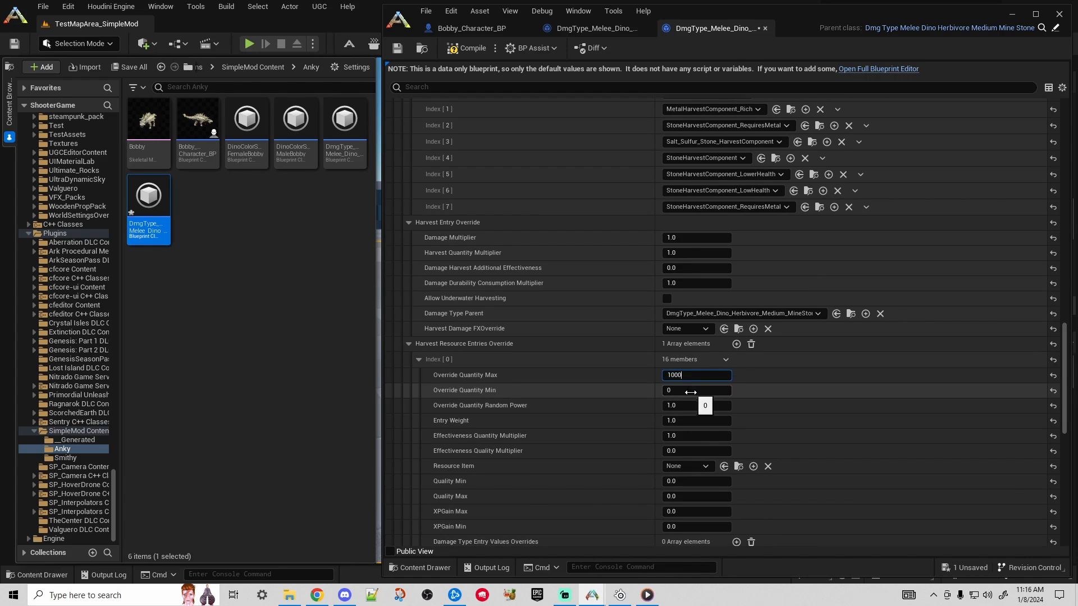
pyautogui.write('1000')
pyautogui.click(691, 391)
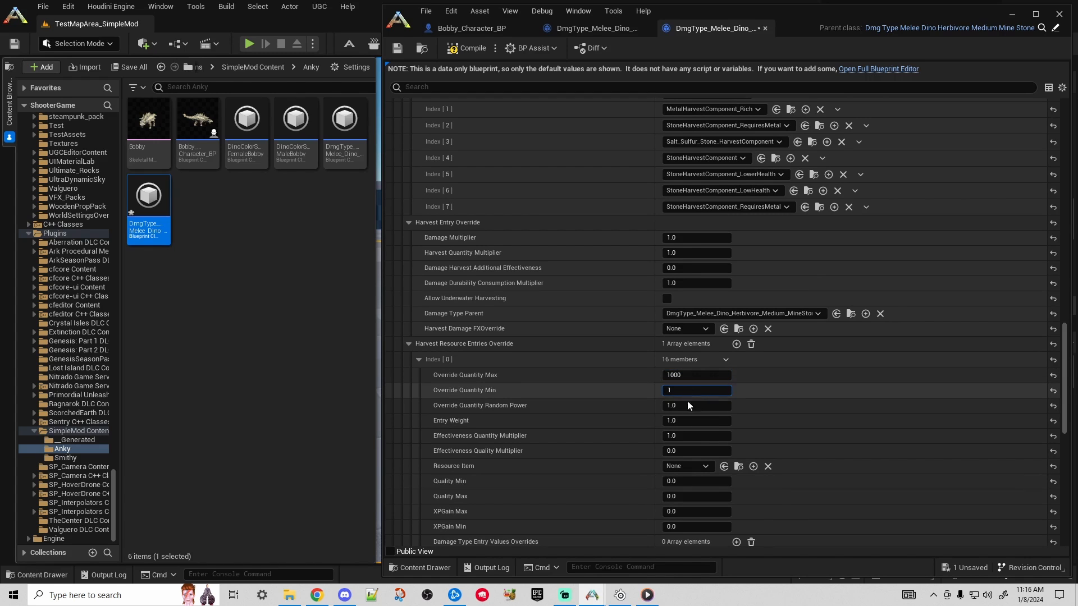
# - Set the Resource Item of the new harvest resource entry to PrimalItemResource_Element
pyautogui.click(695, 464)
pyautogui.write('eleme')
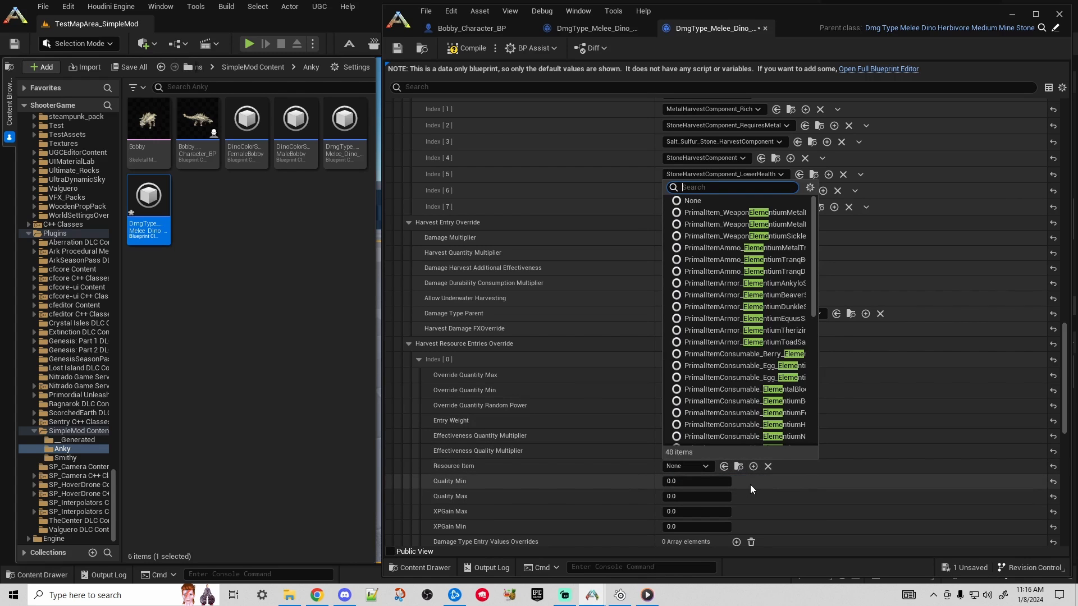
pyautogui.write('lement')
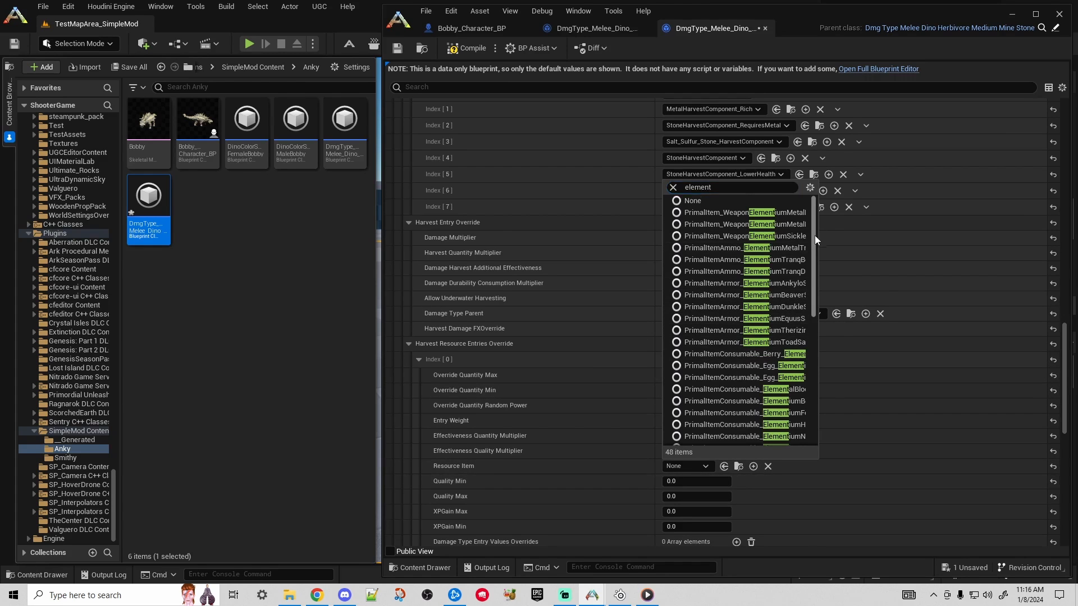
pyautogui.moveTo(814, 234); pyautogui.dragTo(810, 287)
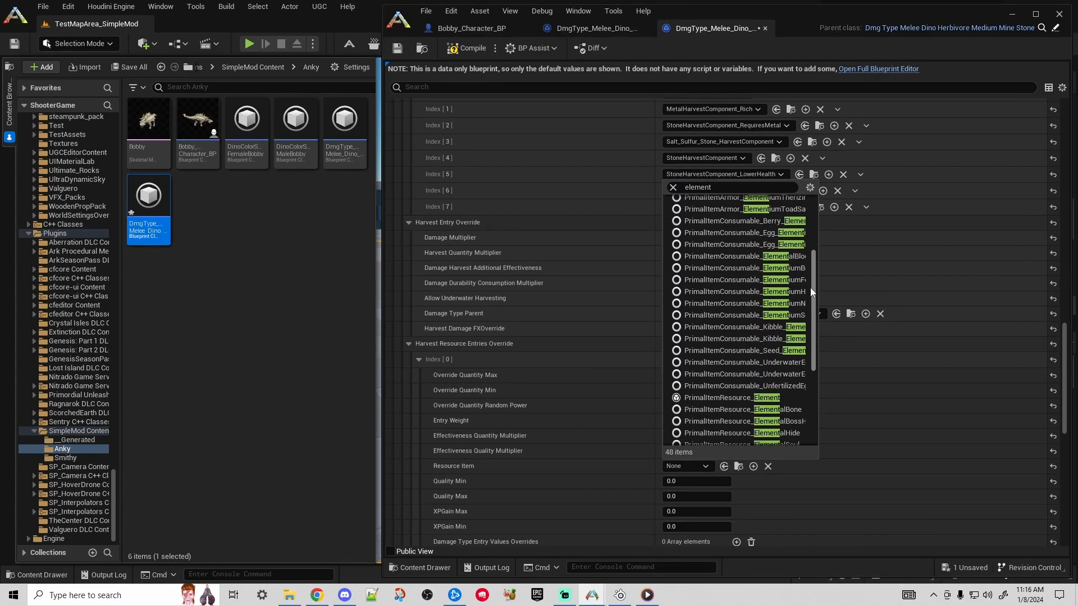
pyautogui.click(736, 398)
pyautogui.click(318, 8)
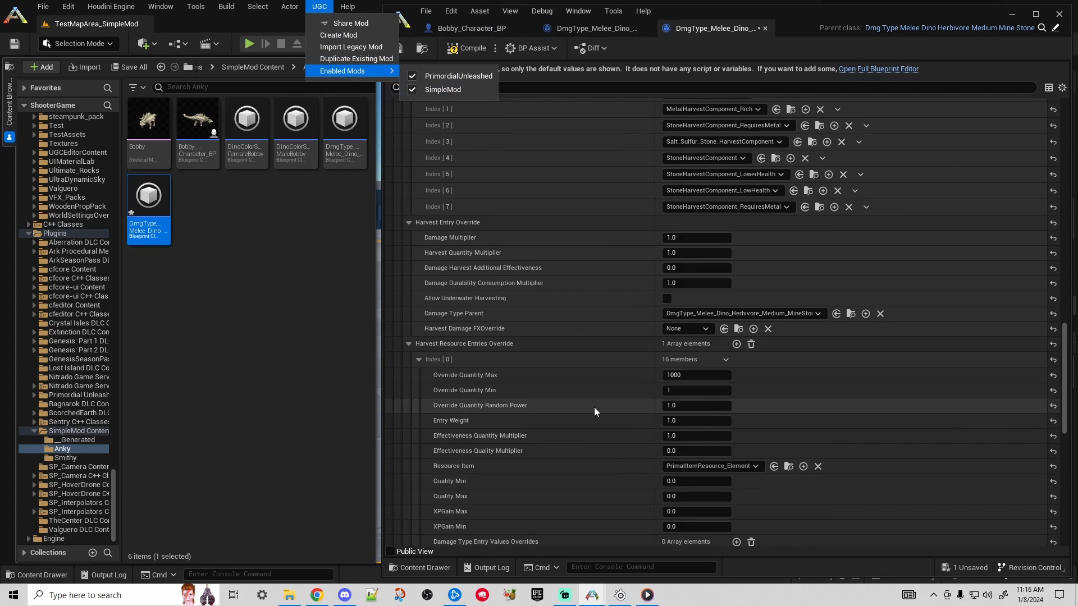
pyautogui.click(601, 446)
# - Set XPGain Max and XPGain Min of the Element resource entry to 1
pyautogui.scroll(-2, 601, 447)
pyautogui.scroll(-5, 595, 437)
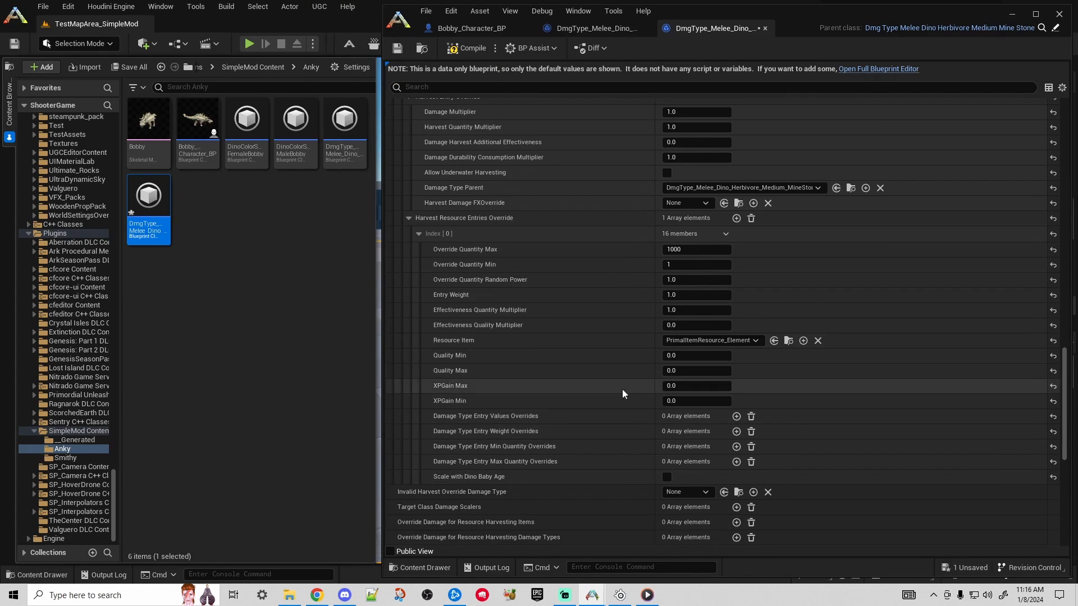
pyautogui.click(676, 386)
pyautogui.write('1')
pyautogui.click(680, 401)
pyautogui.write('1')
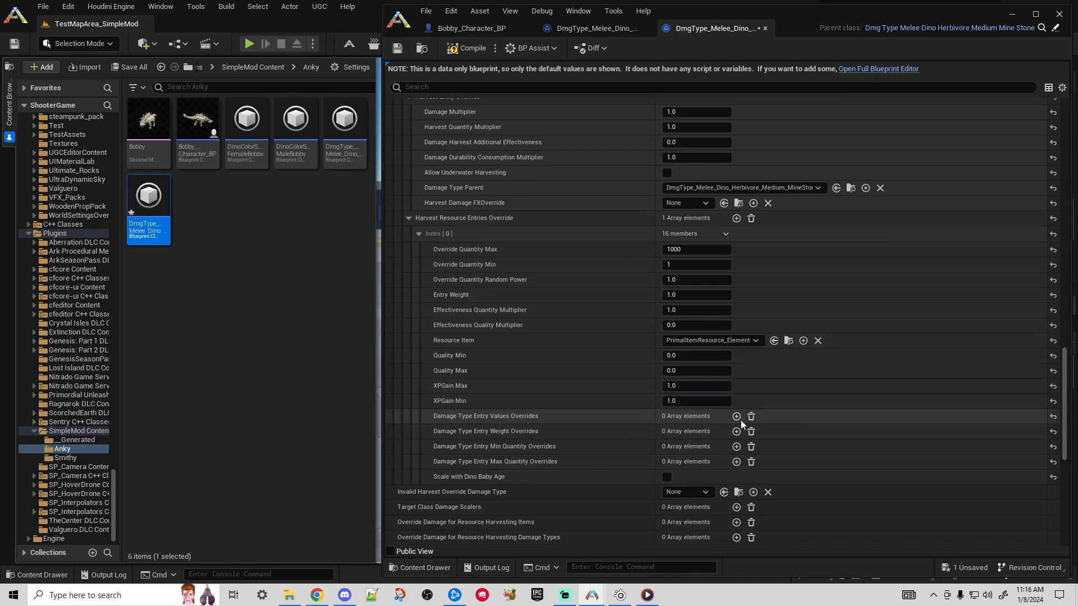
# - Add one element to each Damage Type Entry override array, setting the weight, min quantity and max quantity overrides to 1.0
pyautogui.click(736, 416)
pyautogui.click(736, 481)
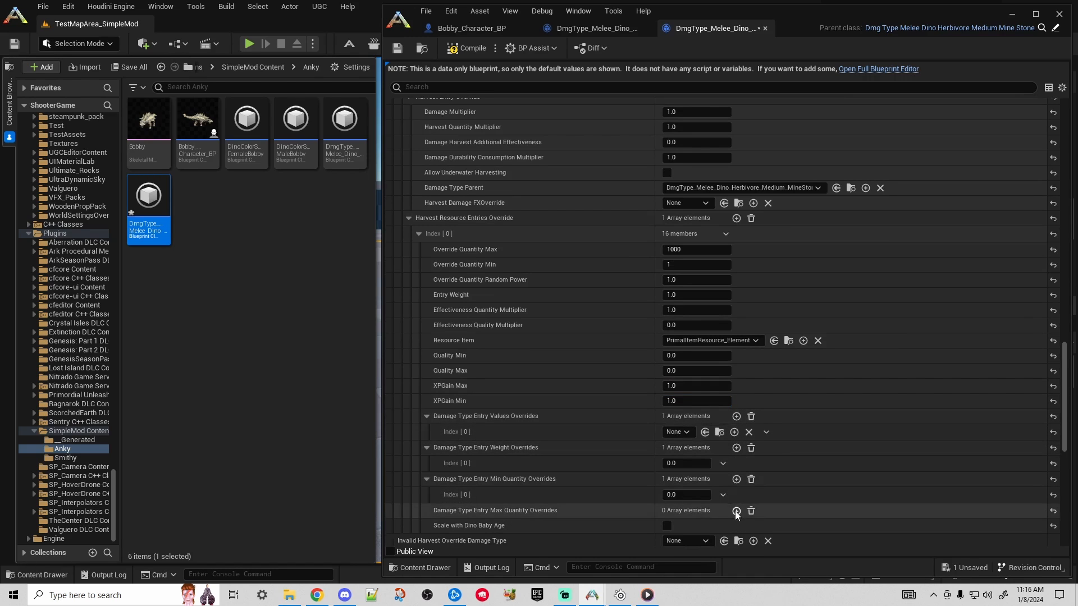
pyautogui.click(736, 511)
pyautogui.click(688, 463)
pyautogui.write('1')
pyautogui.press('Return')
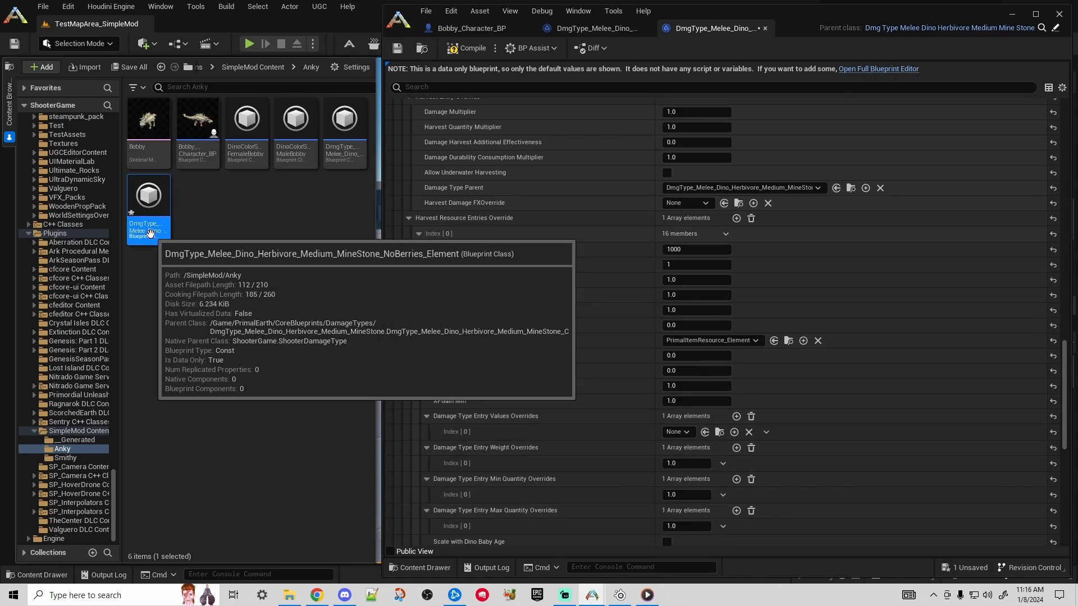
# - Assign DmgType_Melee_Dino_Herbivore_Medium_MineStone_NoBerries_Element at Index 0 of Damage Type Entry Values Overrides, and compile and save the blueprint
pyautogui.click(706, 432)
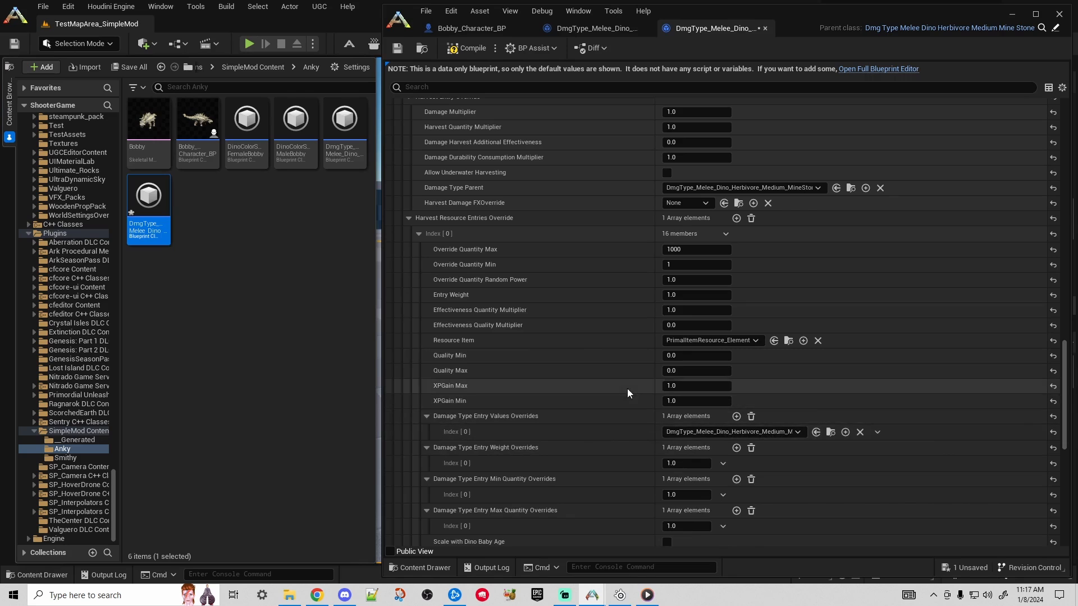
pyautogui.scroll(-3, 709, 385)
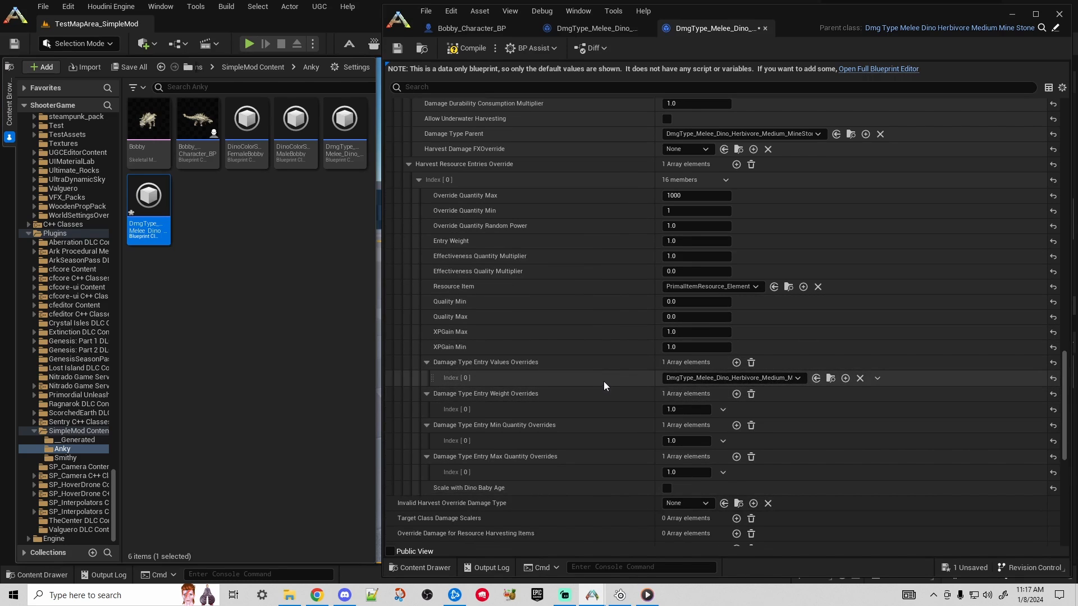
pyautogui.click(465, 53)
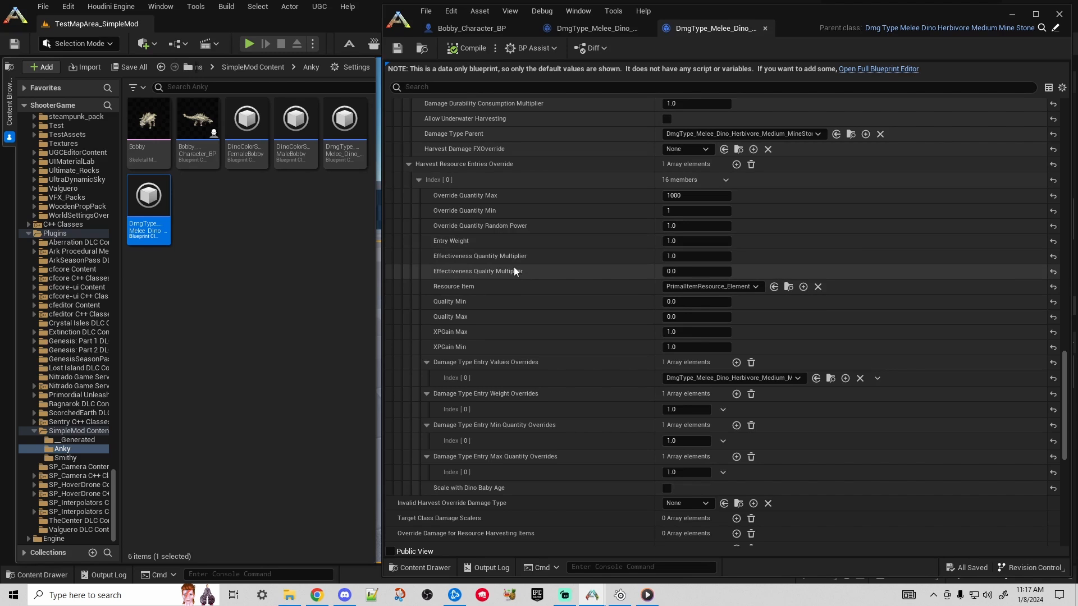
pyautogui.scroll(3, 553, 416)
pyautogui.scroll(-3, 553, 416)
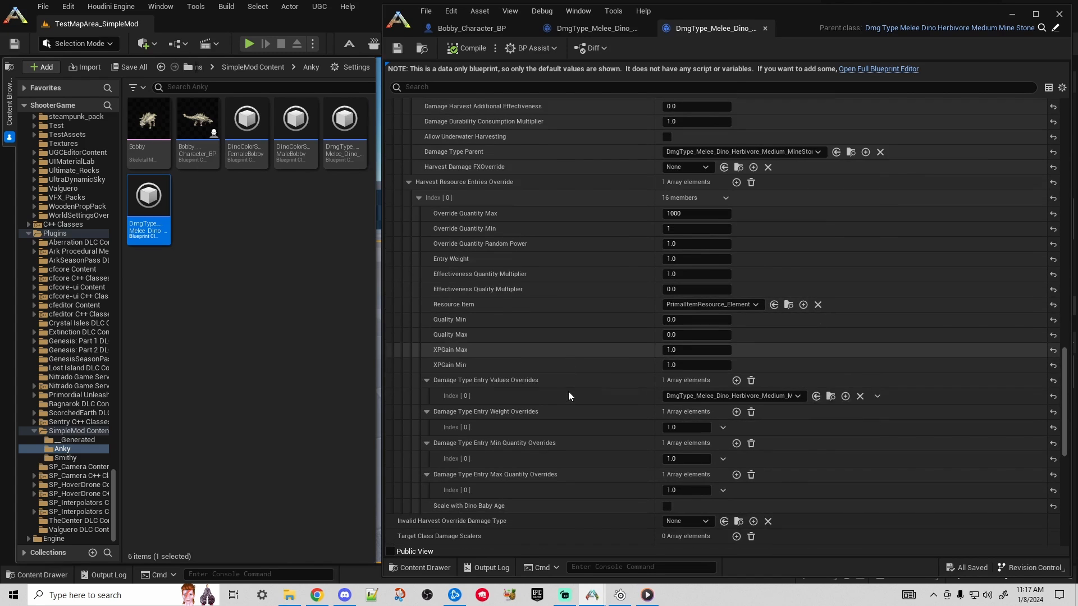
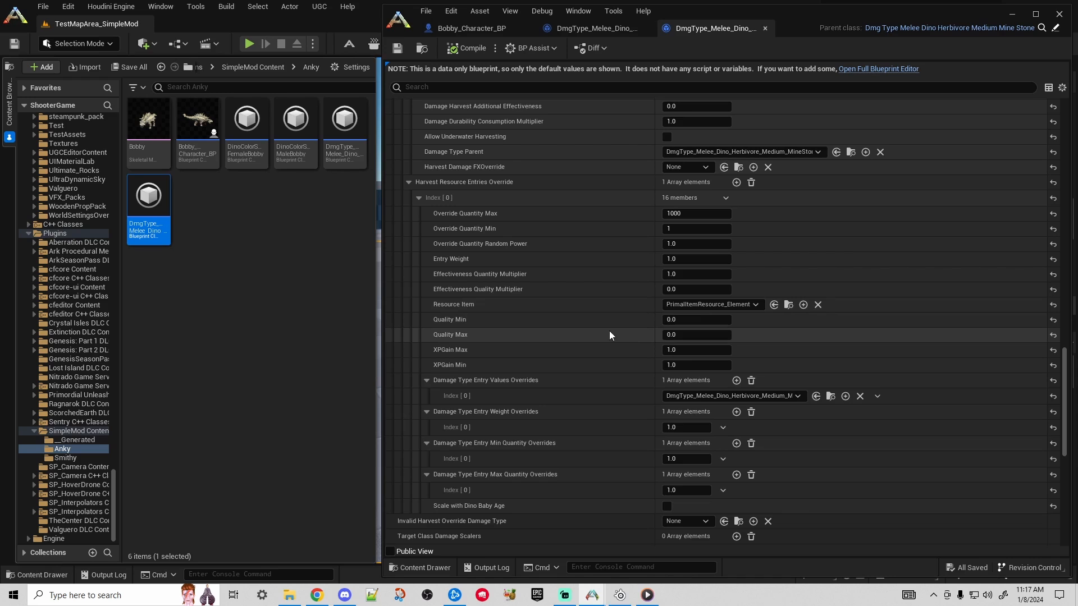
pyautogui.scroll(6, 596, 345)
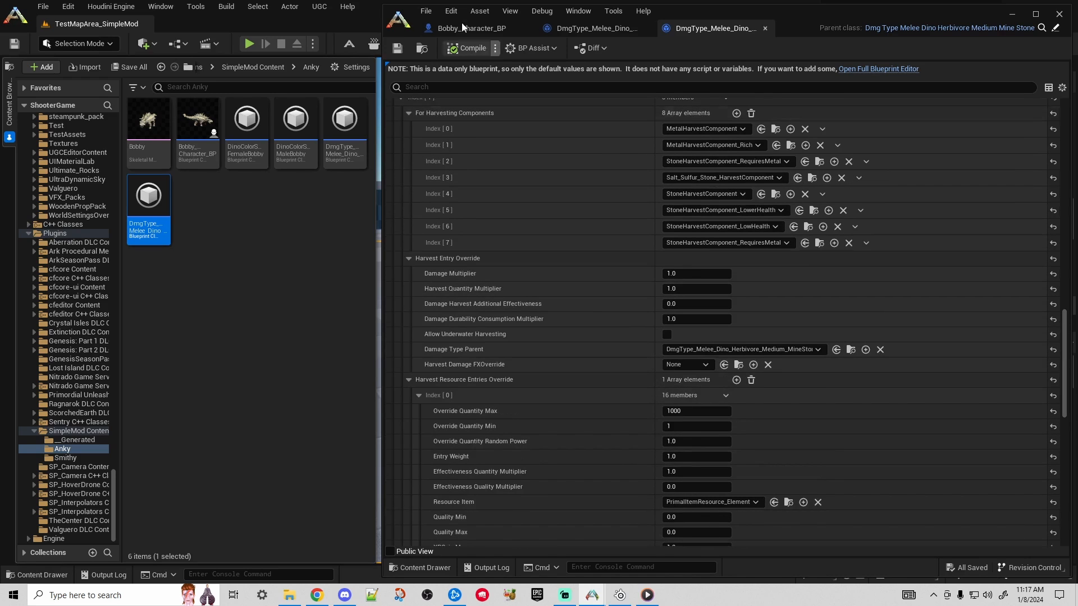
# - Close both damage type blueprints, compile Bobby_Character_BP, and close its editor window
pyautogui.click(591, 32)
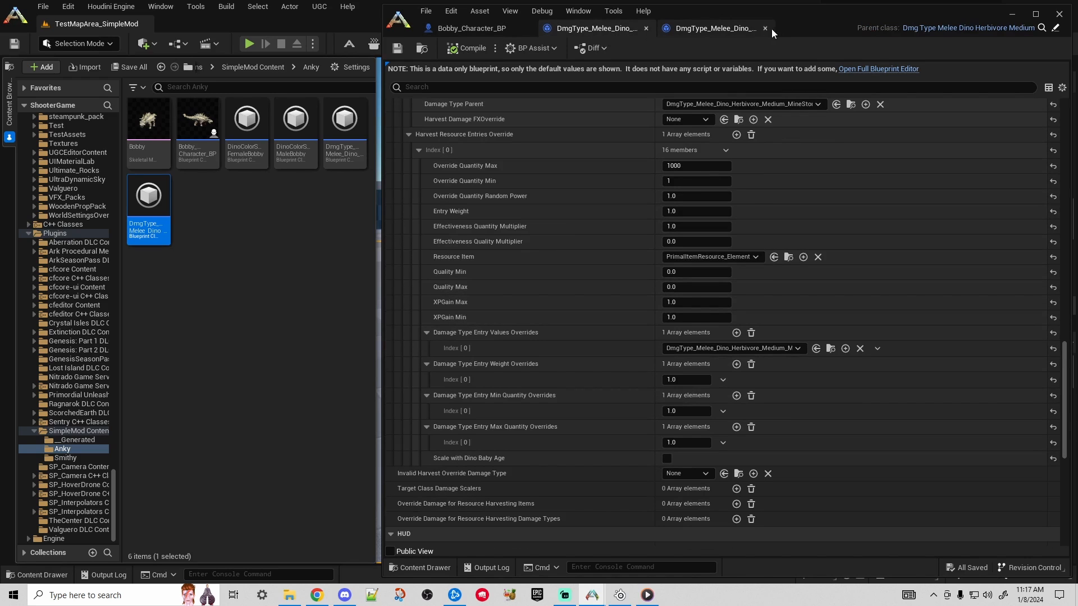
pyautogui.middleClick(662, 34)
pyautogui.click(646, 28)
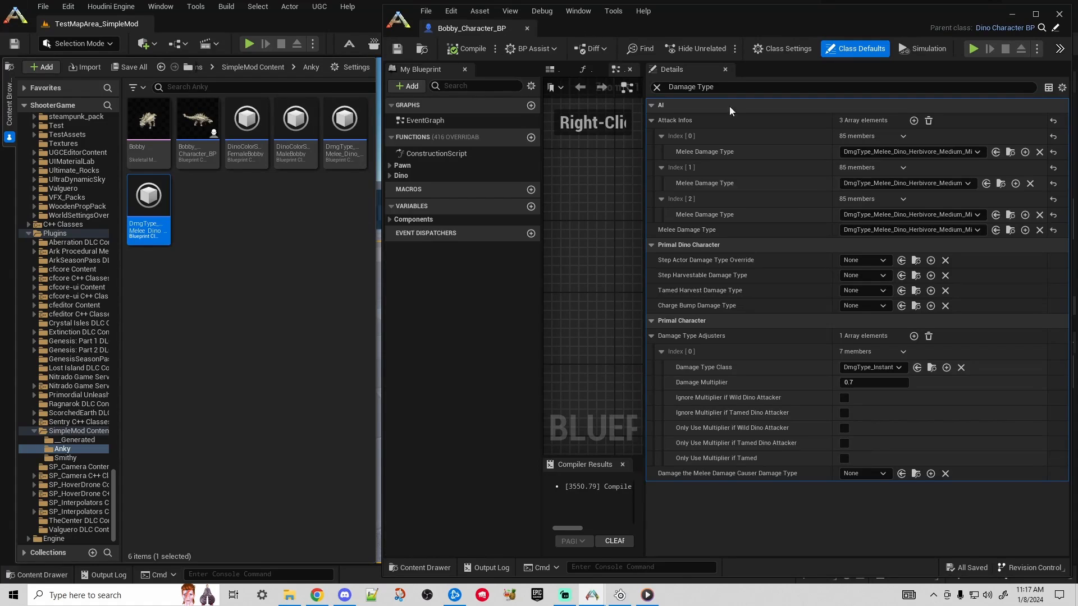
pyautogui.click(461, 52)
pyautogui.click(1059, 14)
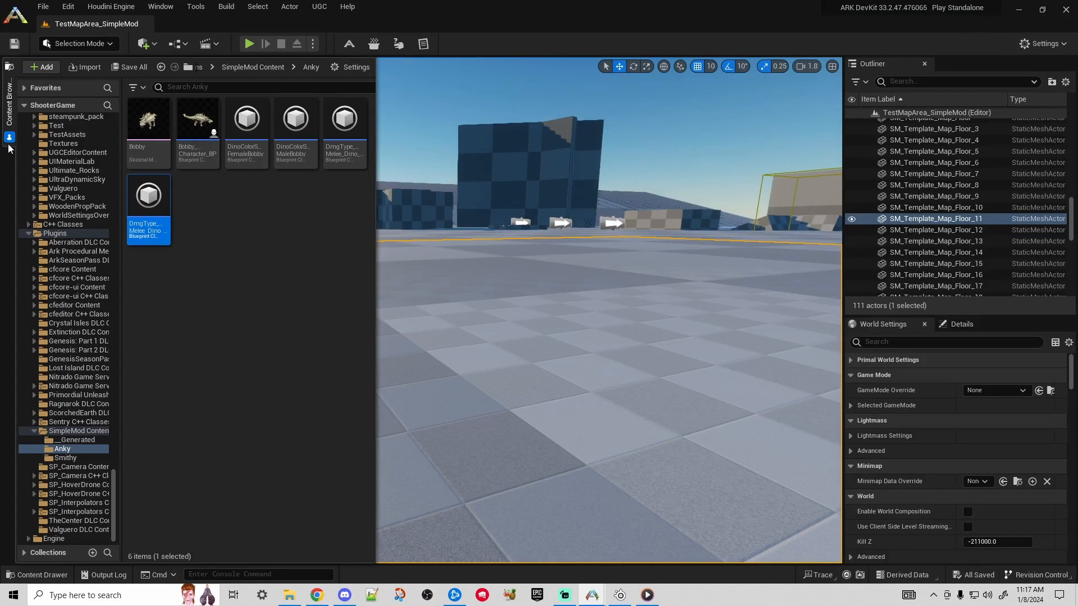
# - Go to the SimpleMod Content folder and reload the TestMapArea_SimpleMod level
pyautogui.moveTo(607, 235); pyautogui.dragTo(382, 264, button='right')
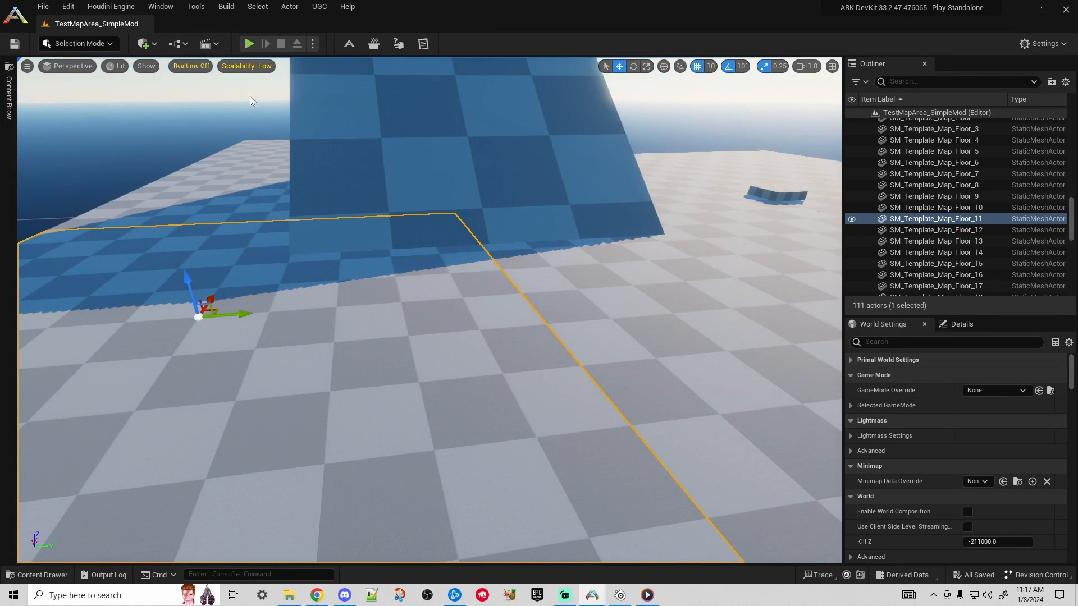
pyautogui.click(107, 45)
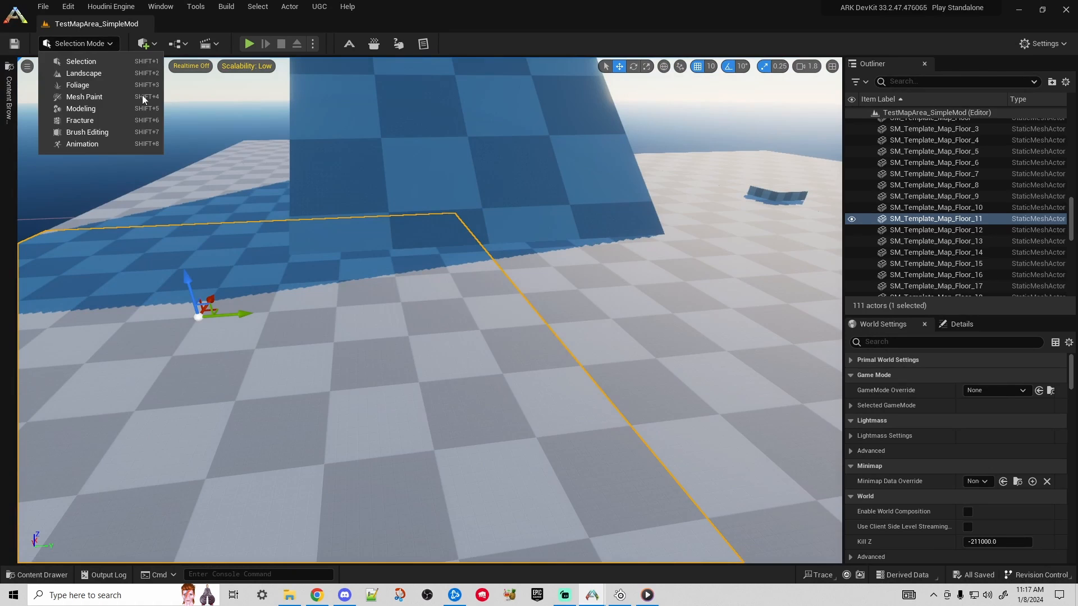
pyautogui.click(8, 101)
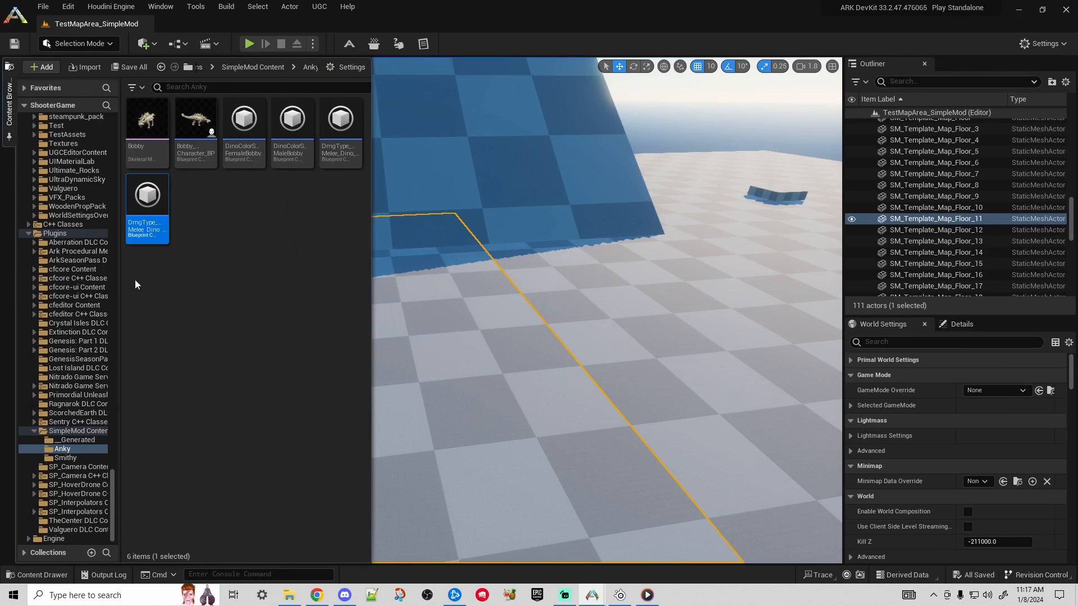
pyautogui.click(65, 431)
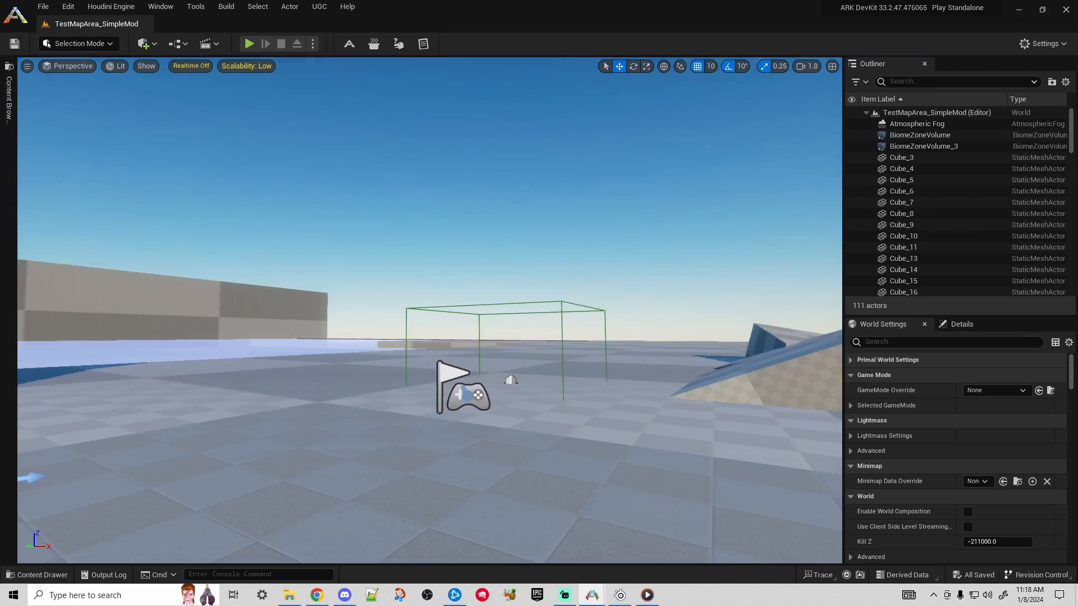
# - Switch the level editor to Foliage mode with the open floor area of the test map in view
pyautogui.moveTo(429, 310); pyautogui.dragTo(618, 309, button='right')
pyautogui.click(8, 99)
pyautogui.click(501, 195)
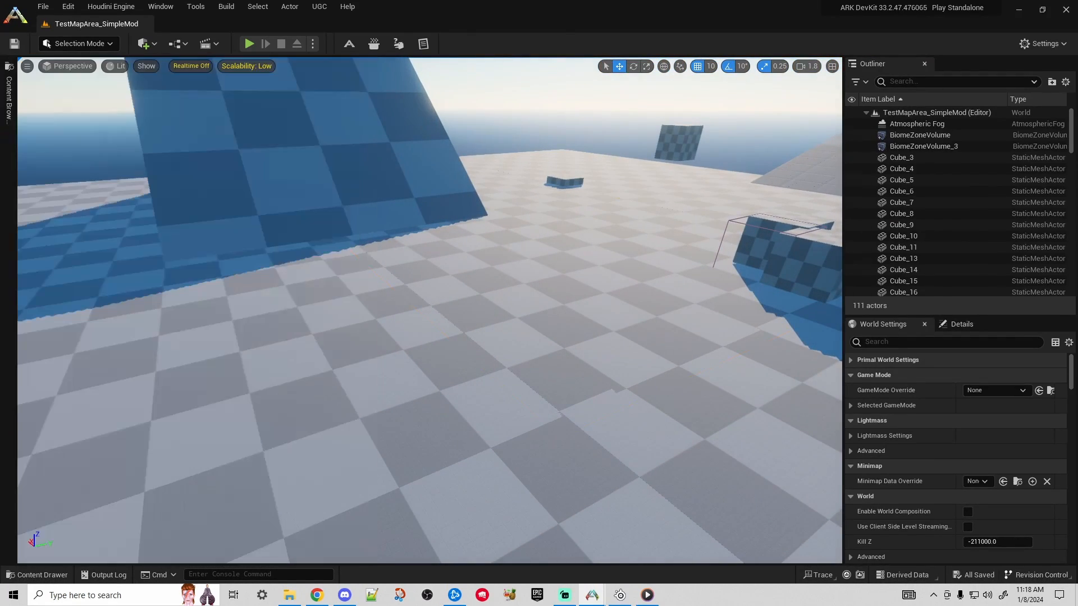
pyautogui.click(84, 45)
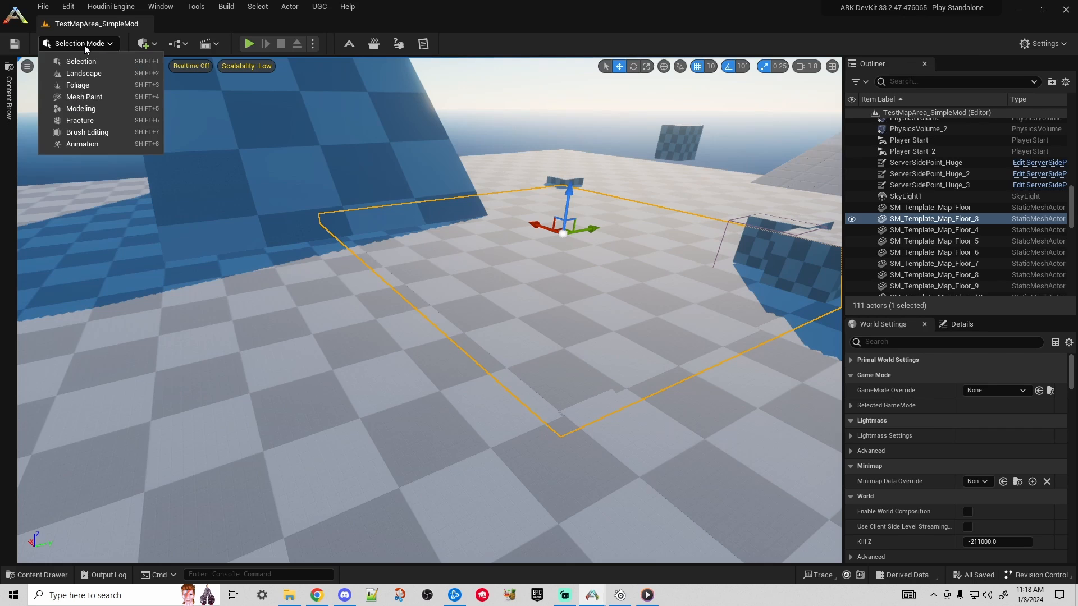
pyautogui.click(79, 86)
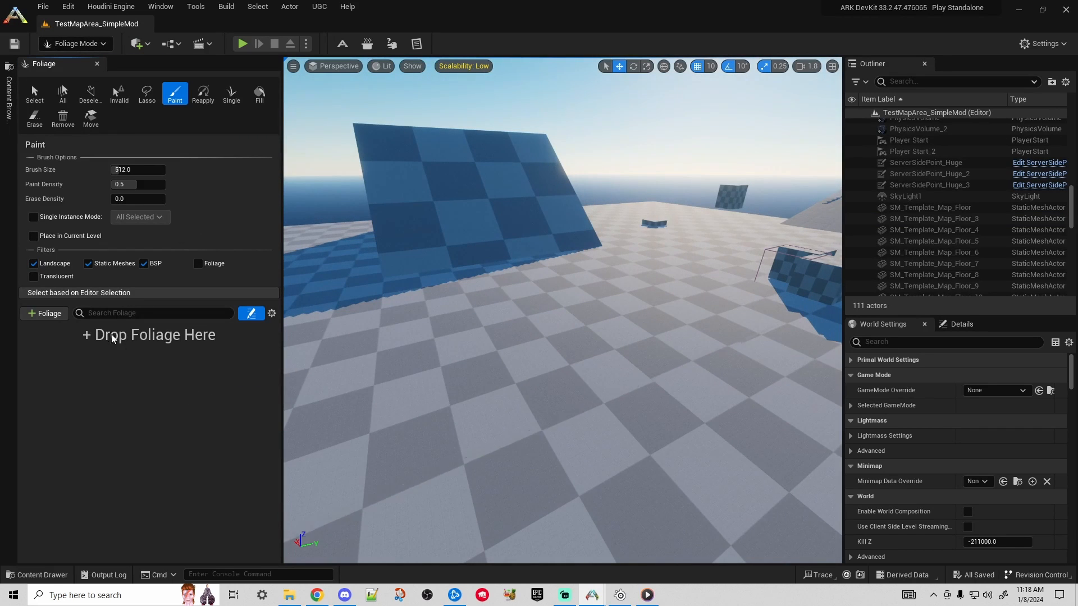
pyautogui.moveTo(536, 317); pyautogui.dragTo(486, 340, button='right')
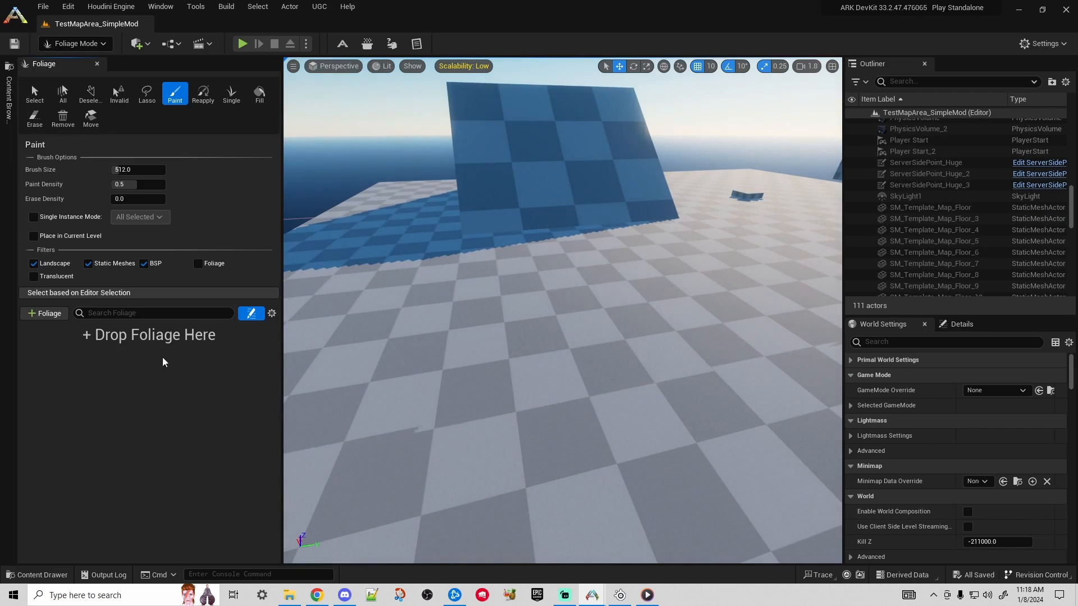
# - Add the SM_MetalRock_01_Snow_Settings static mesh foliage type to the foliage palette and select it for painting
pyautogui.click(42, 315)
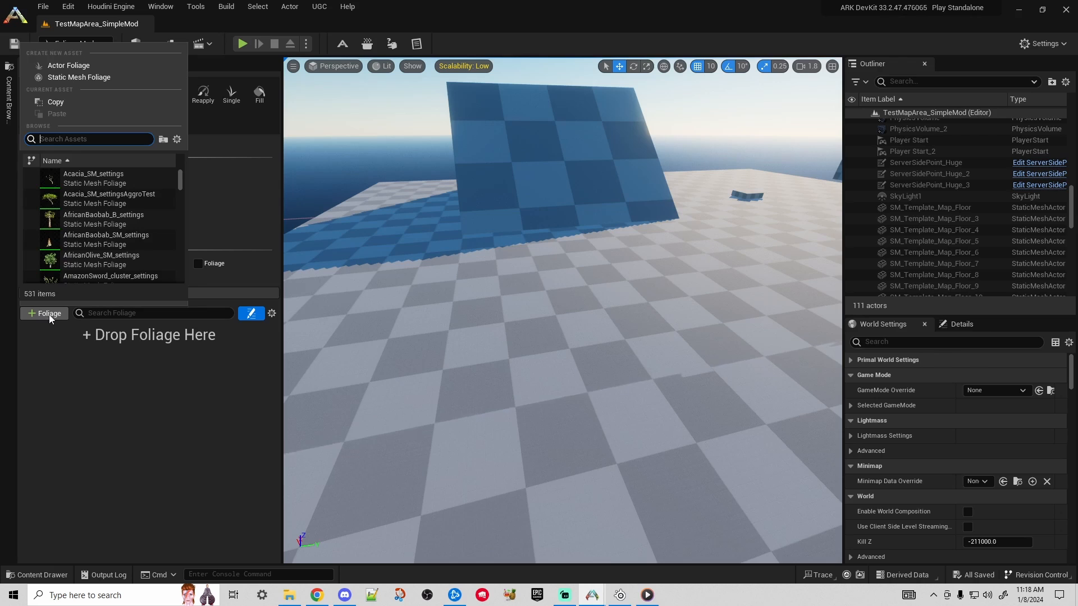
pyautogui.write('Metal')
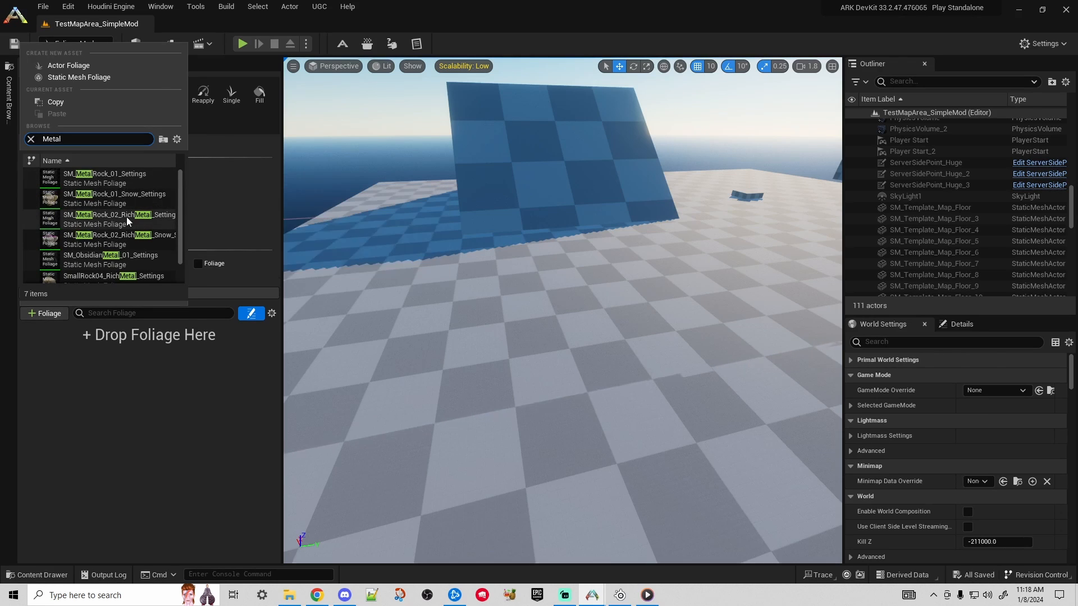
pyautogui.click(120, 197)
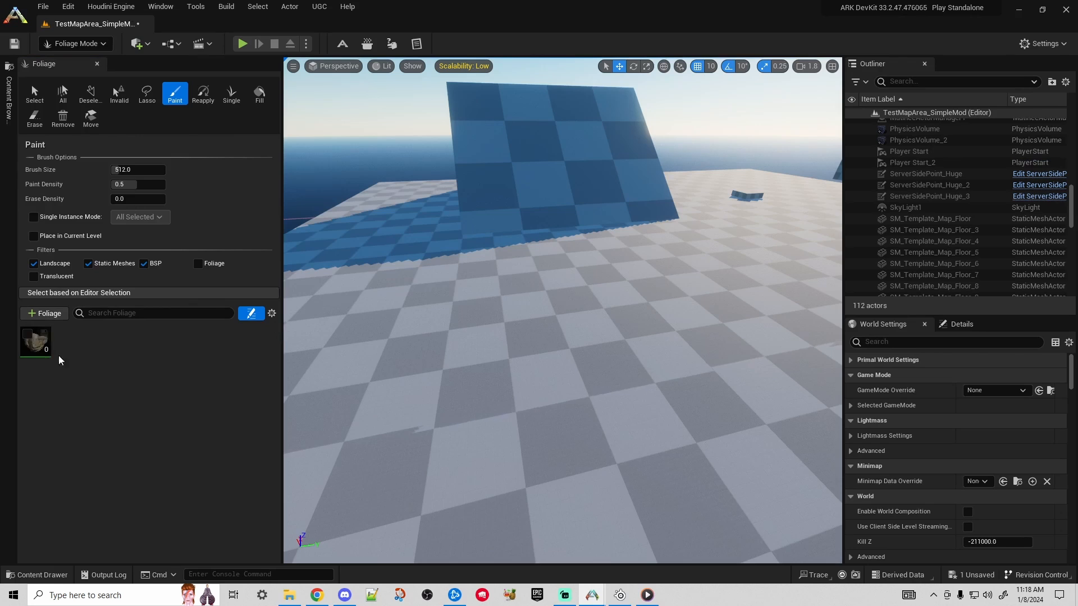
pyautogui.click(29, 337)
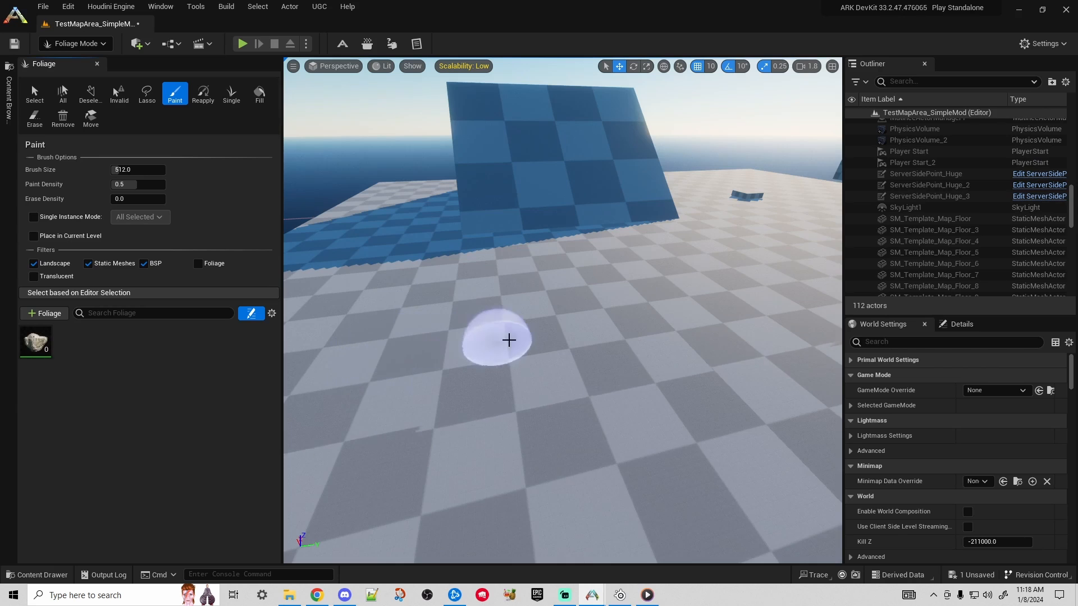
# - Paint a cluster of metal rocks across the open checkered floor in front of the large blue ramp
pyautogui.moveTo(527, 341)
pyautogui.mouseDown(button='right')
pyautogui.moveTo(500, 337)
pyautogui.moveTo(525, 347)
pyautogui.mouseUp(button='right')
pyautogui.press('w')
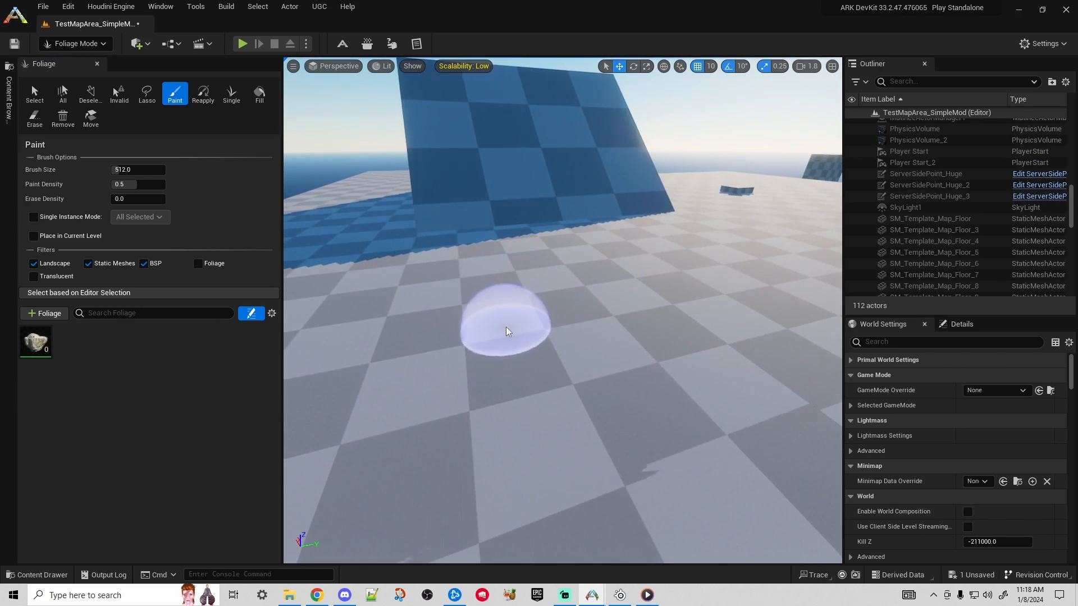
pyautogui.moveTo(462, 301)
pyautogui.mouseDown()
pyautogui.moveTo(670, 299)
pyautogui.moveTo(761, 365)
pyautogui.moveTo(508, 441)
pyautogui.moveTo(549, 369)
pyautogui.moveTo(486, 344)
pyautogui.moveTo(385, 373)
pyautogui.mouseUp()
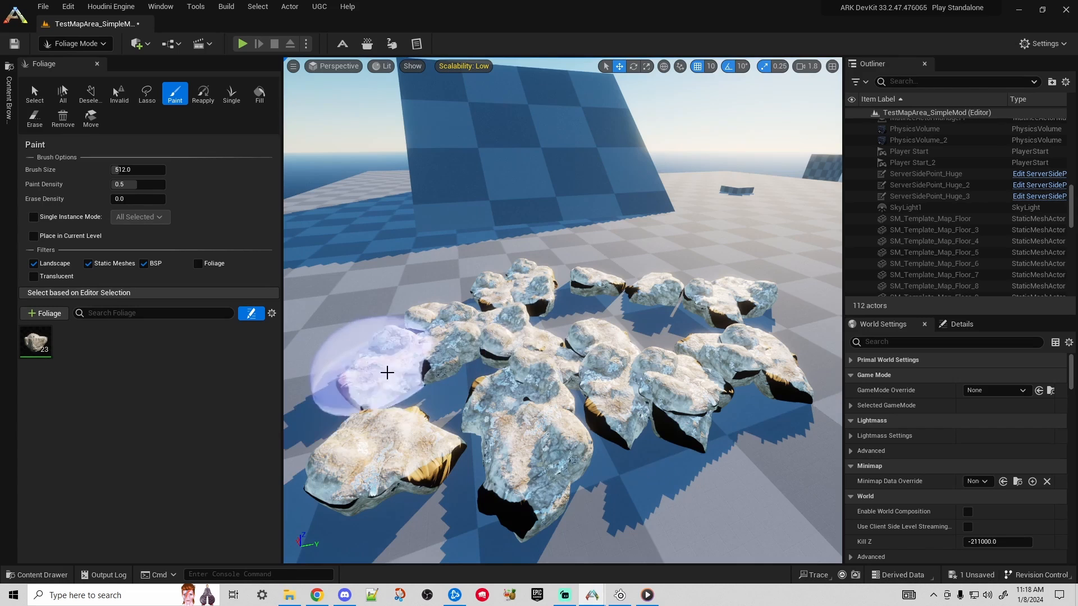
pyautogui.moveTo(385, 373); pyautogui.dragTo(343, 261, button='right')
pyautogui.press('s')
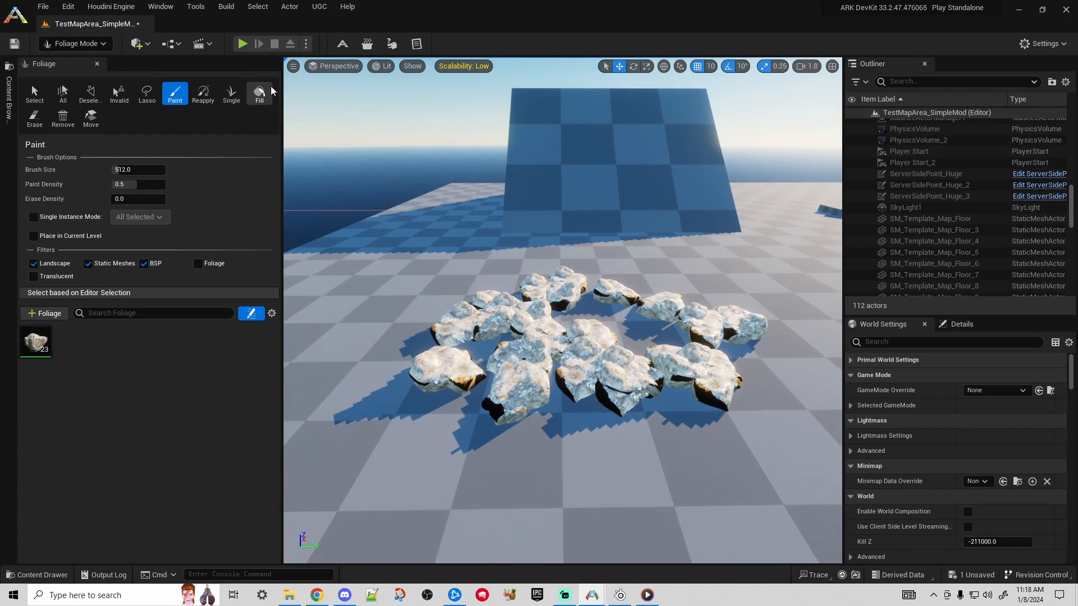
# - Return the editor to Selection mode and start a play session from the floor beside the painted rocks
pyautogui.click(97, 45)
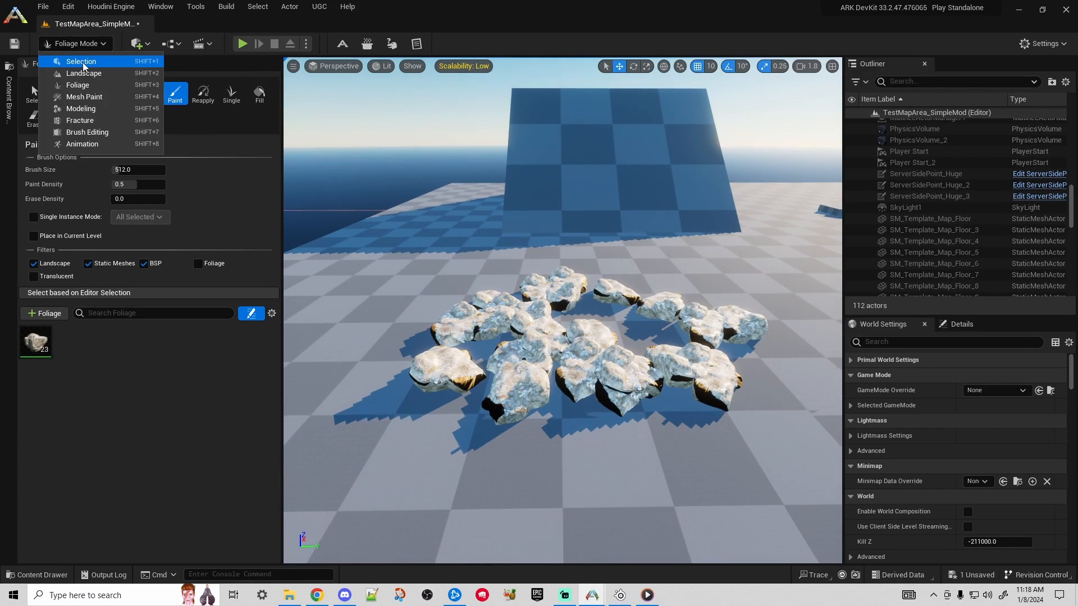
pyautogui.click(81, 62)
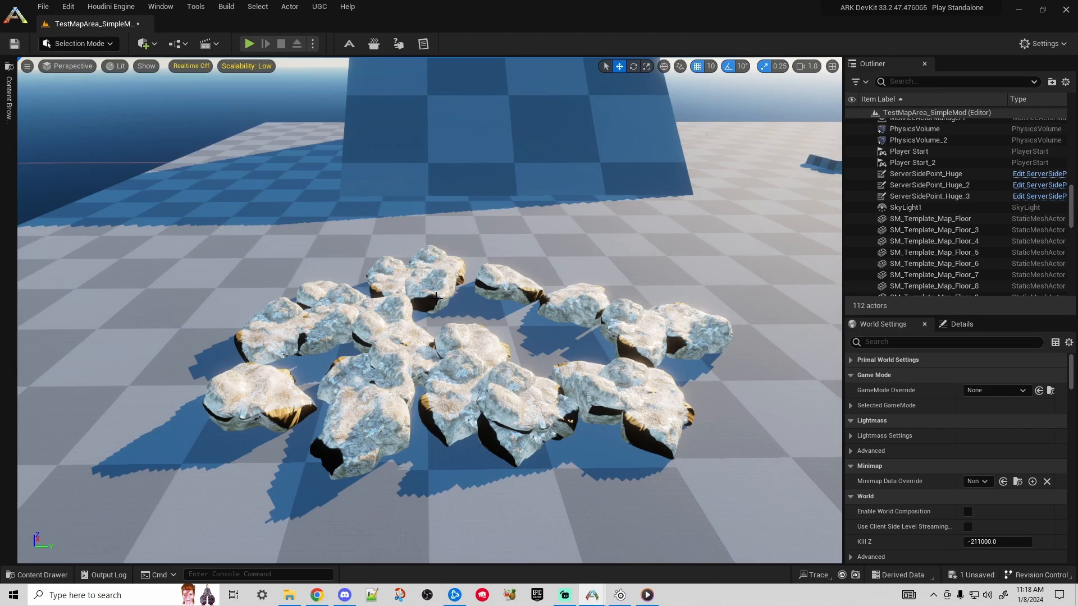
pyautogui.press('w')
pyautogui.moveTo(501, 373)
pyautogui.mouseDown(button='right')
pyautogui.moveTo(634, 443)
pyautogui.moveTo(505, 365)
pyautogui.moveTo(501, 373)
pyautogui.mouseUp(button='right')
pyautogui.rightClick(375, 397)
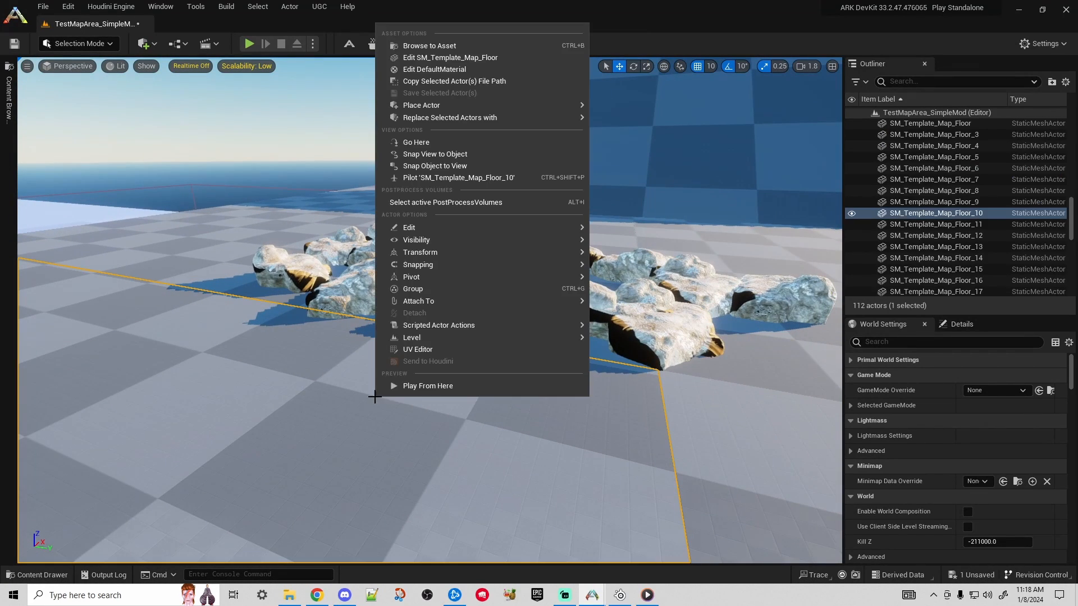
pyautogui.click(425, 386)
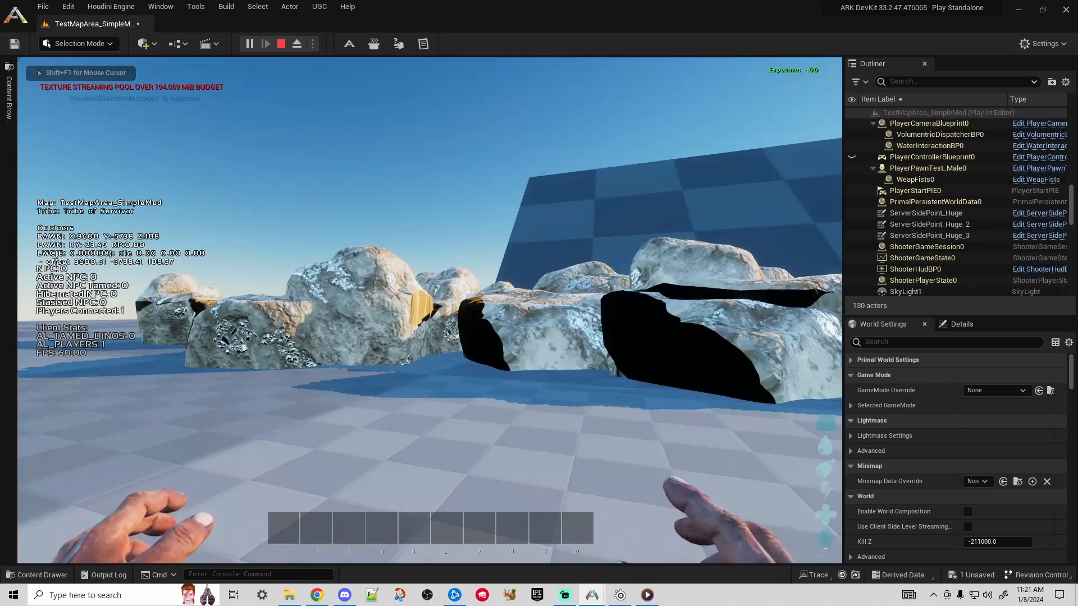
# - Walk the character around the metal rocks to inspect them in the play session
pyautogui.press('w')
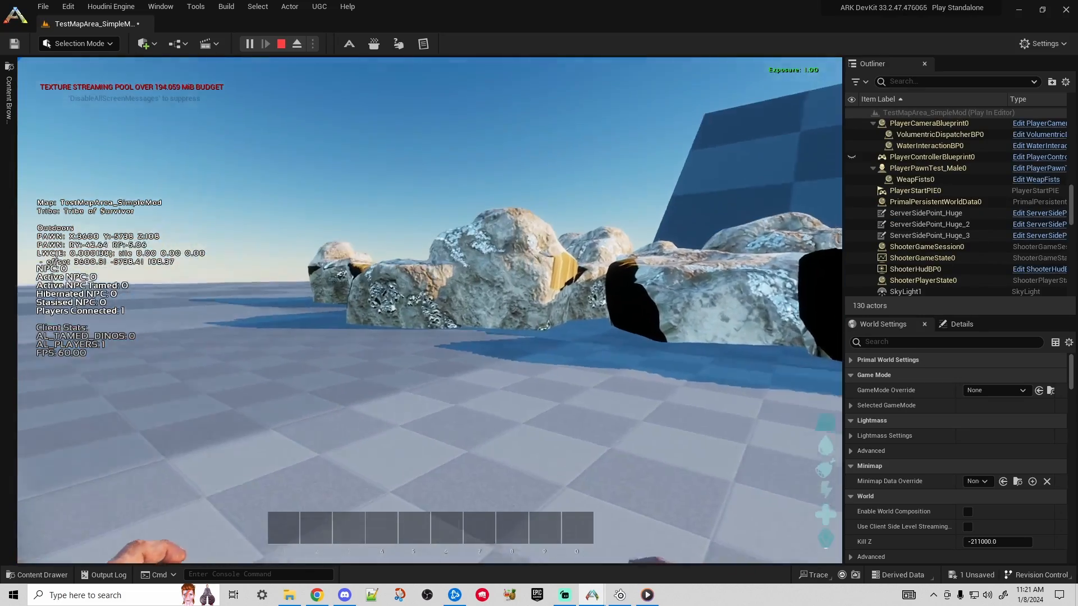
pyautogui.press('w')
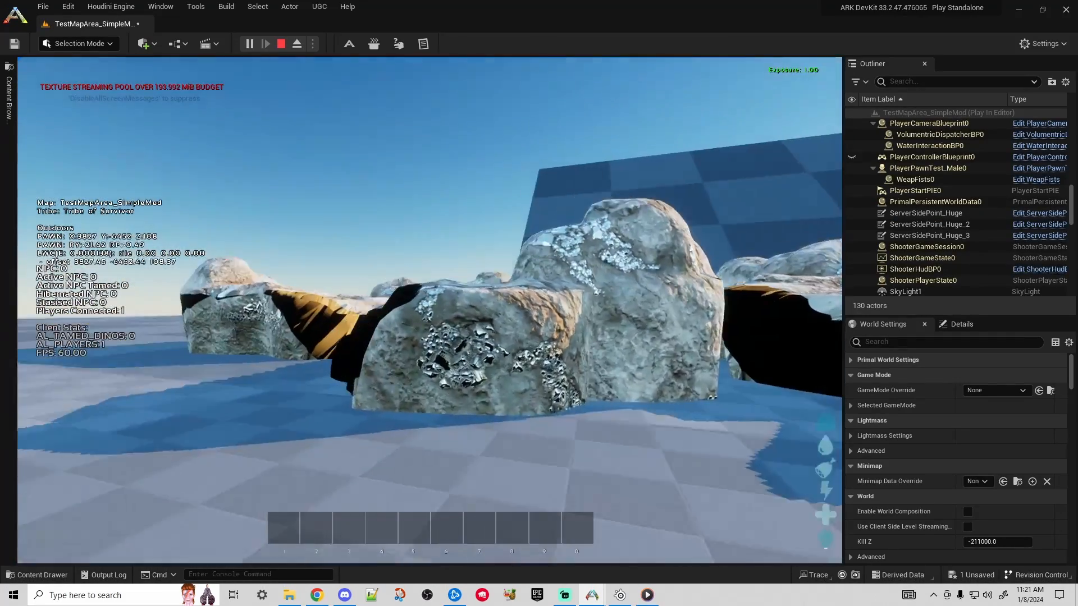
pyautogui.press('w')
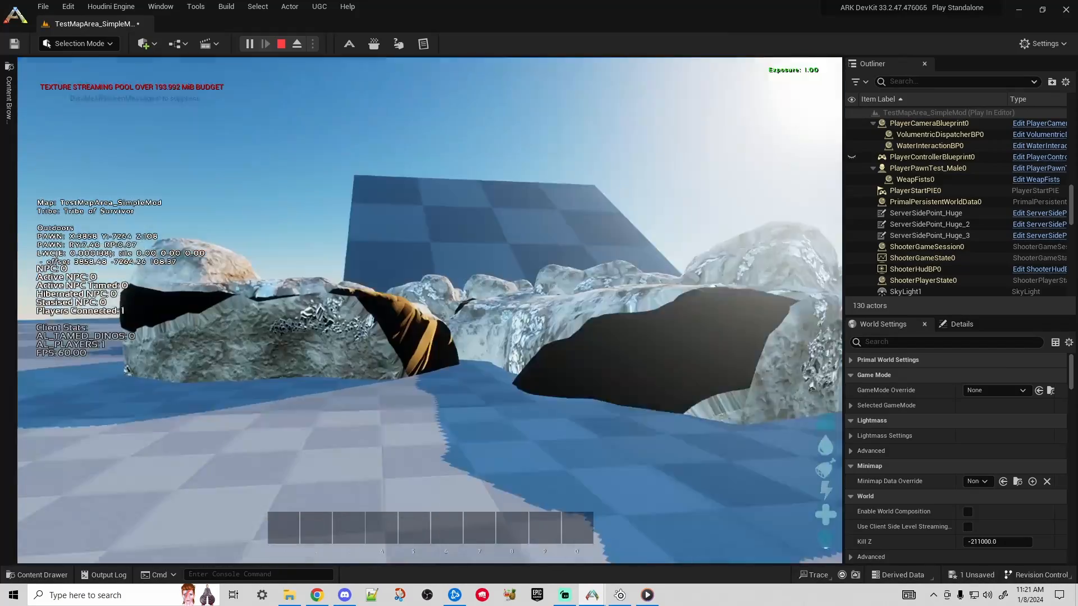
pyautogui.press('w')
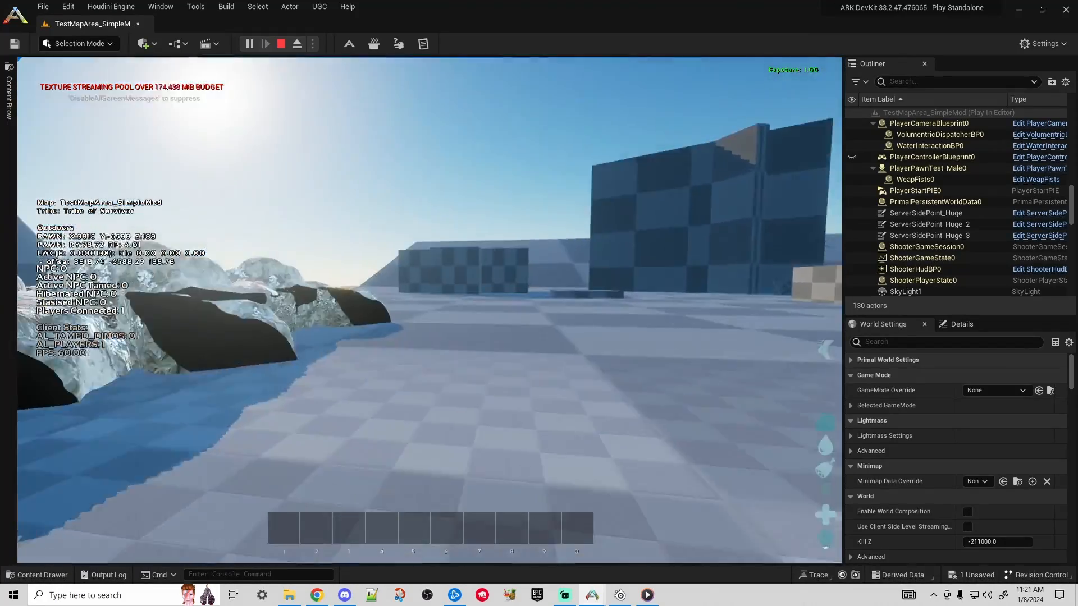
pyautogui.press('a')
pyautogui.press('s')
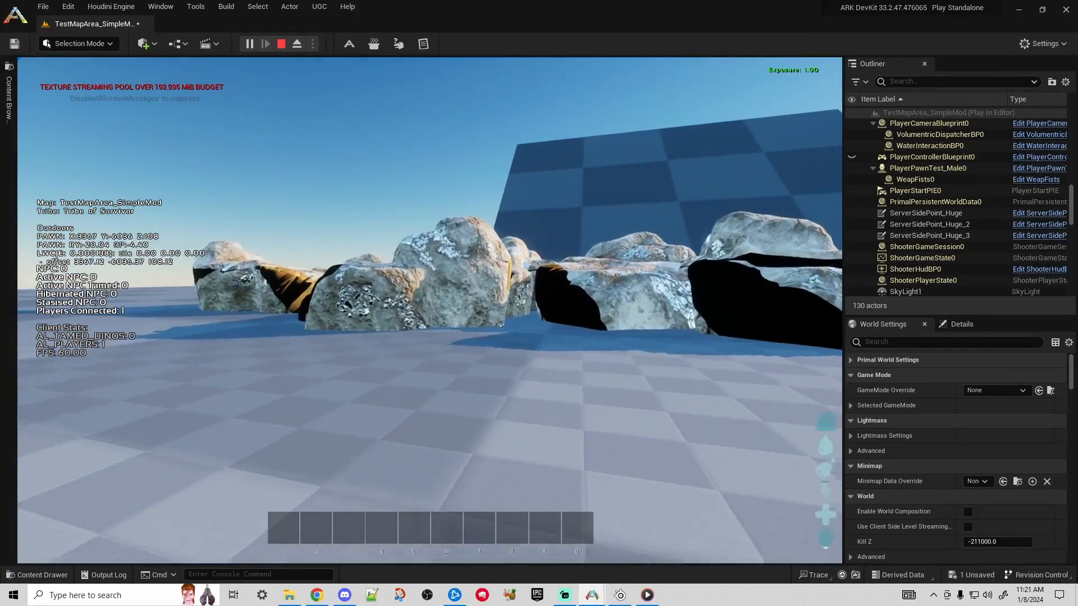
# - Rerun the previous console command to spawn a tamed Bobby in the play session and mount it
pyautogui.hotkey('shift', 'F1')
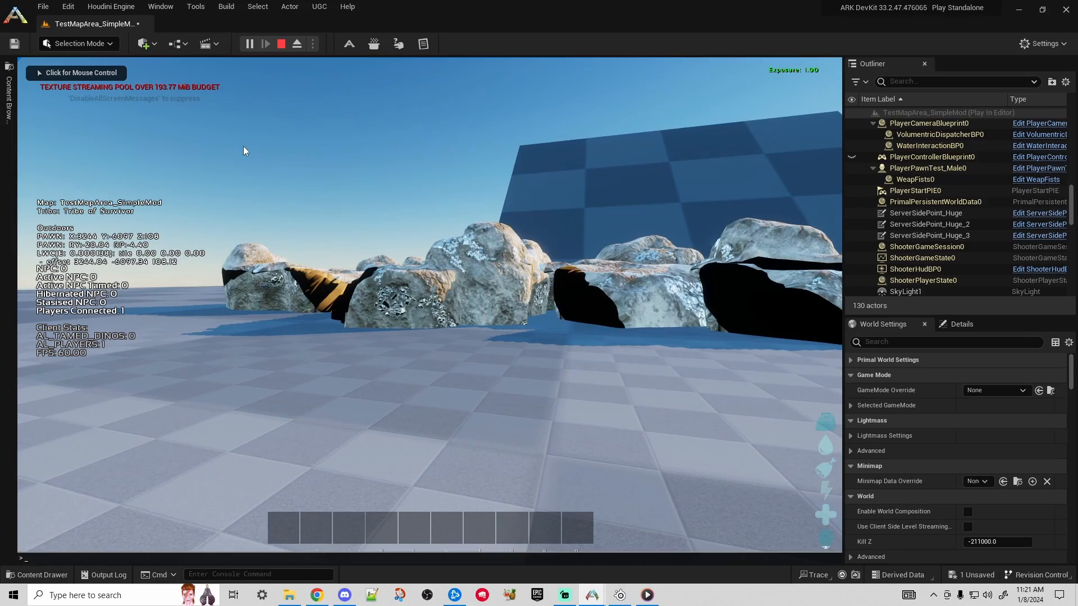
pyautogui.press('`')
pyautogui.press('Up')
pyautogui.press('Return')
pyautogui.click(244, 146)
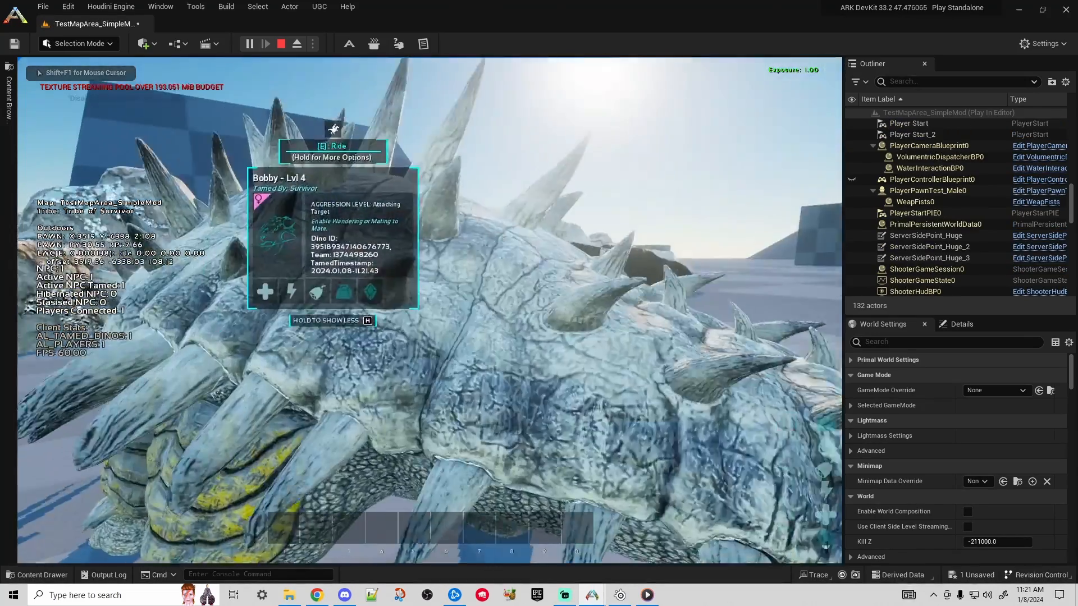
pyautogui.press('e')
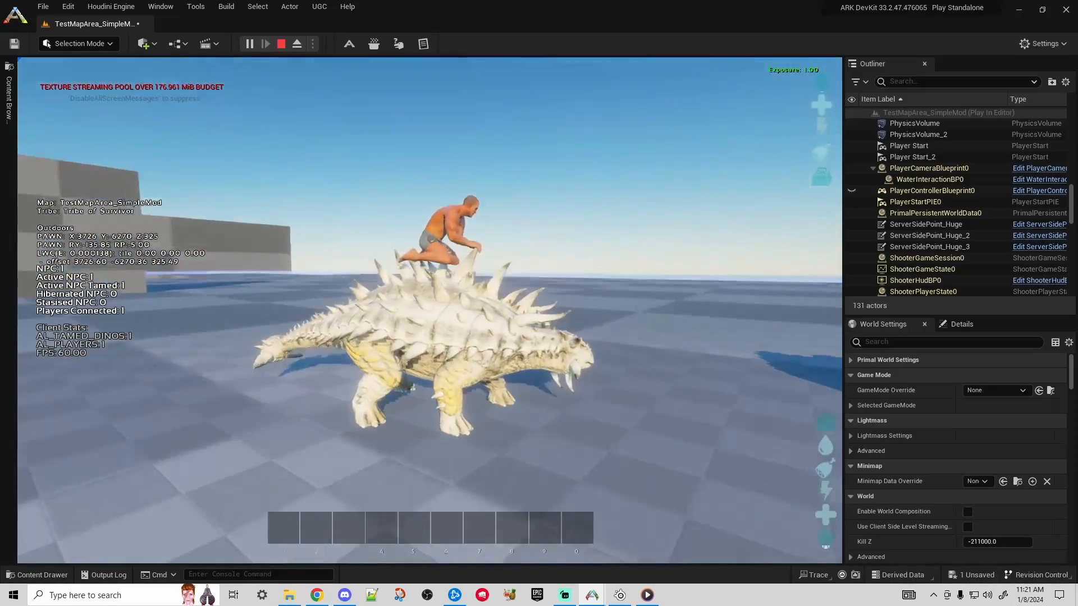
# - Ride Bobby up to the nearest metal rocks and attack them to harvest resources
pyautogui.press('w')
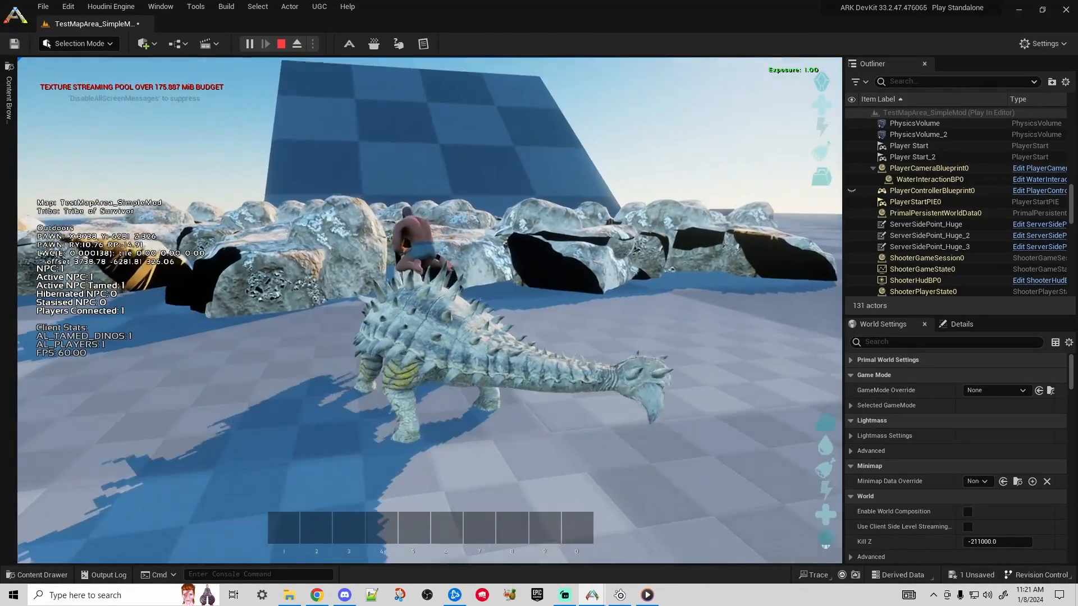
pyautogui.press('w')
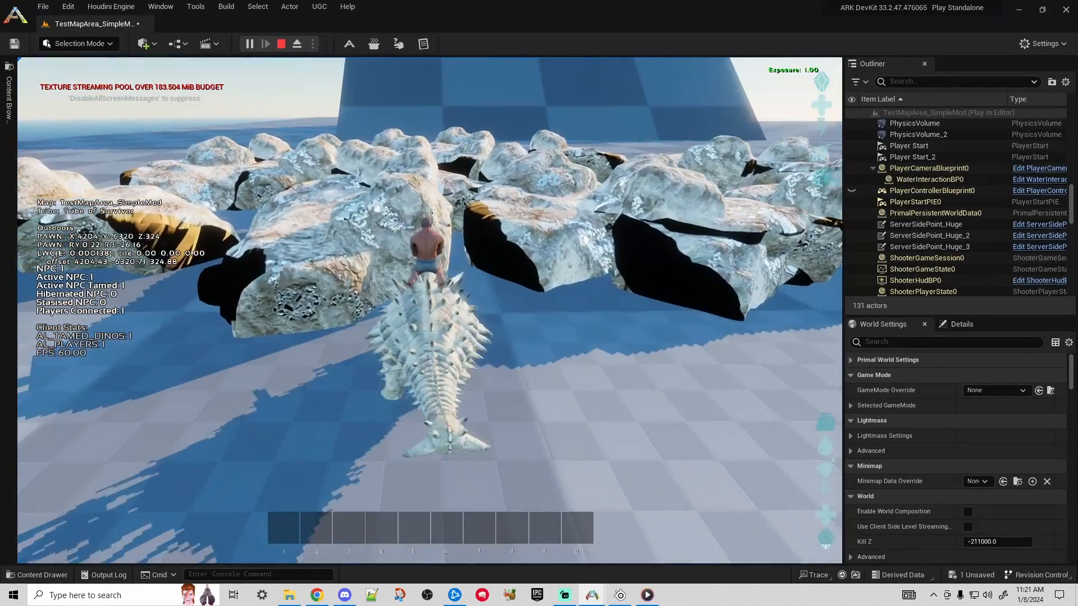
pyautogui.press('w')
pyautogui.click(430, 310)
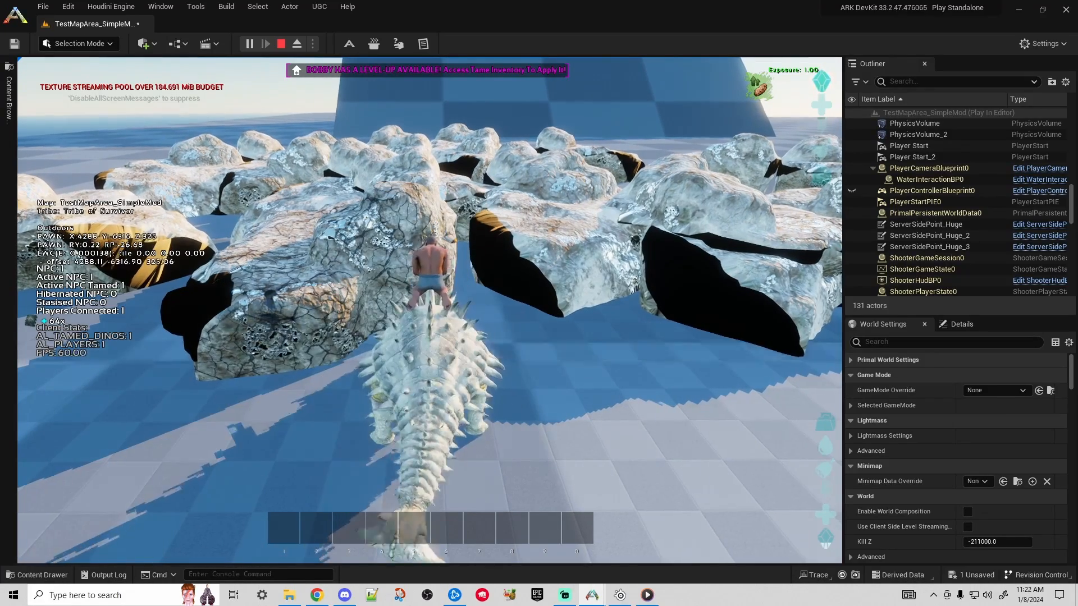
# - Check the harvested resource in Bobby's inventory and end the play session
pyautogui.press('f')
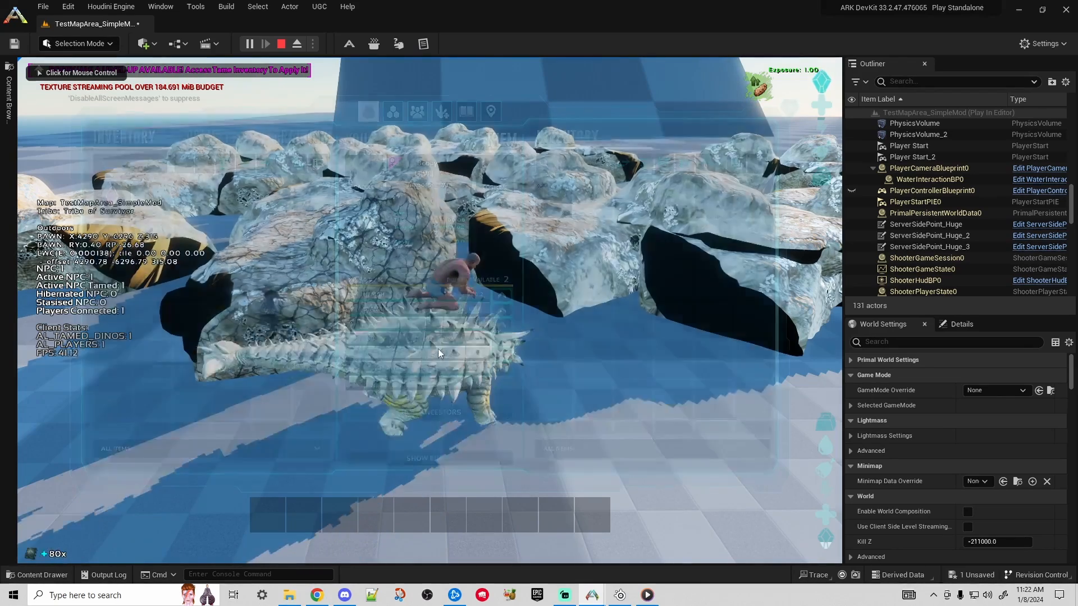
pyautogui.moveTo(551, 206)
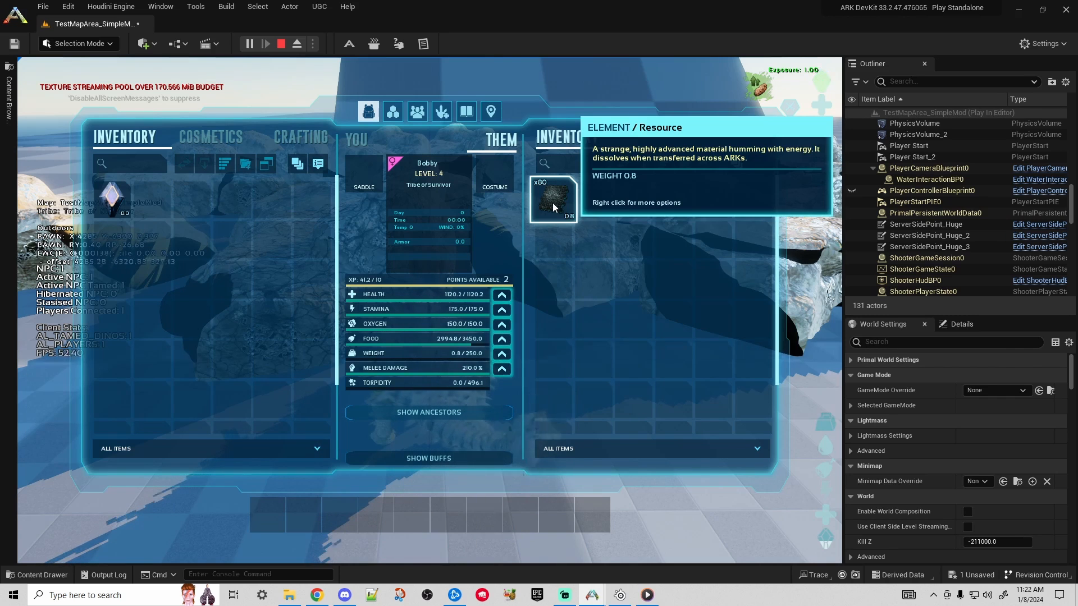
pyautogui.click(282, 45)
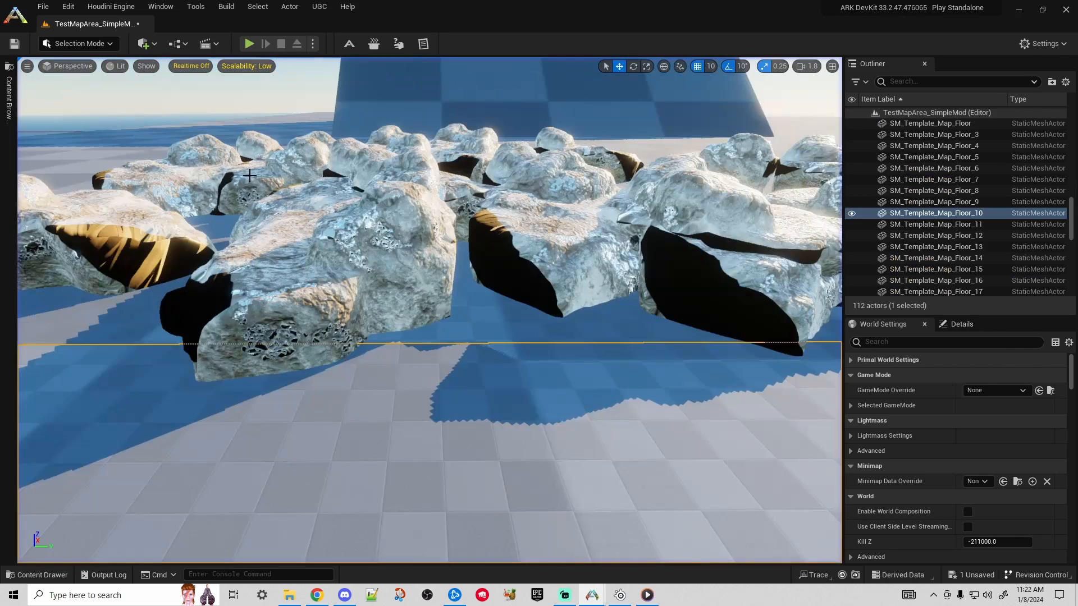
pyautogui.click(9, 100)
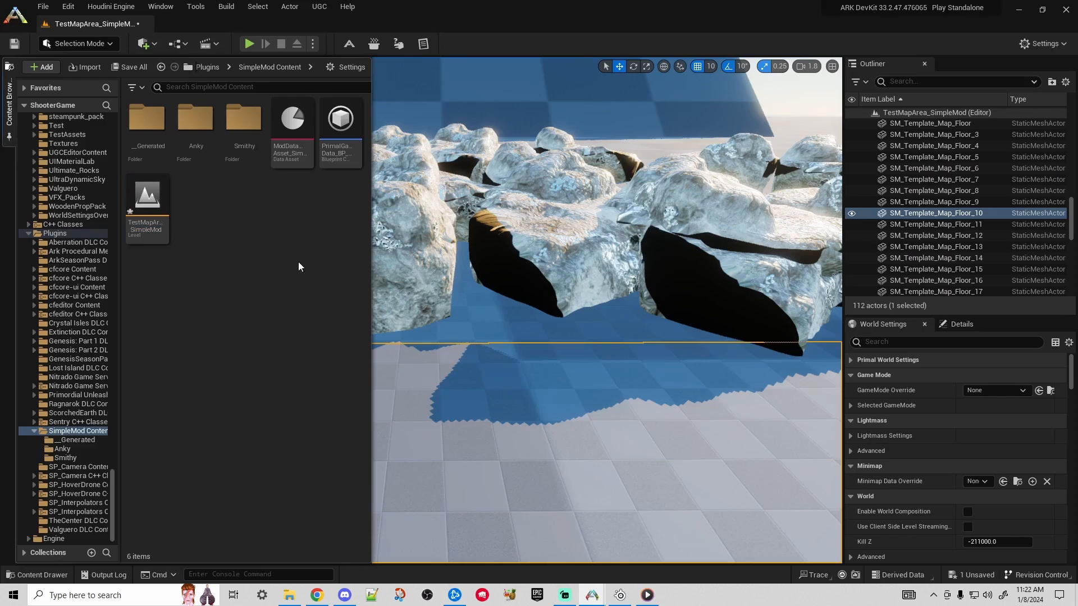
pyautogui.rightClick(162, 232)
pyautogui.click(348, 226)
# - Delete the painted metal rock foliage from the test map floor
pyautogui.scroll(-2, 509, 251)
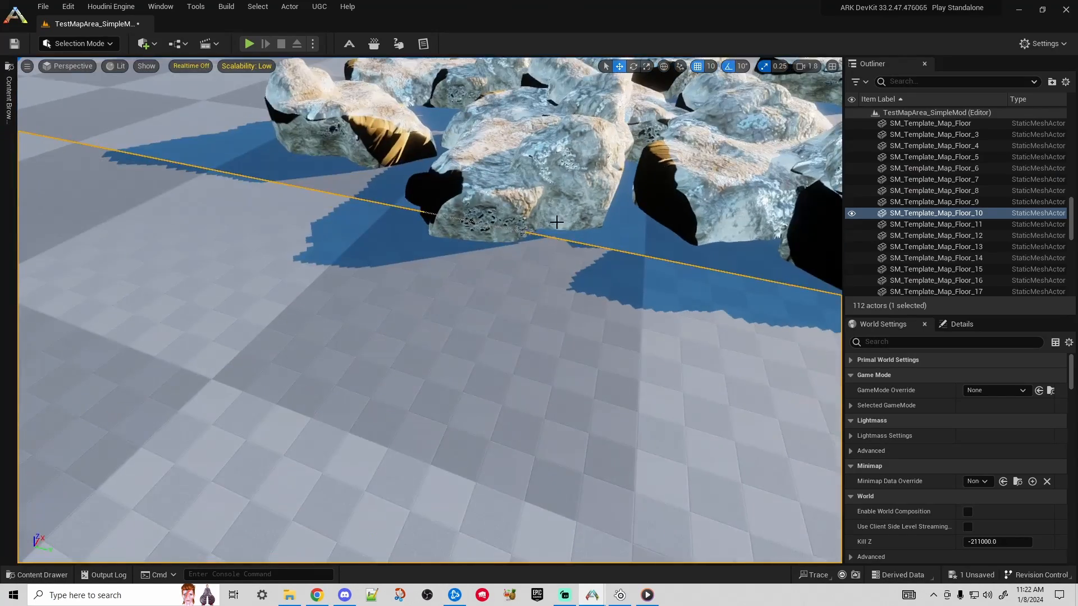
pyautogui.moveTo(556, 223); pyautogui.dragTo(557, 223, button='right')
pyautogui.moveTo(450, 316); pyautogui.dragTo(450, 315, button='right')
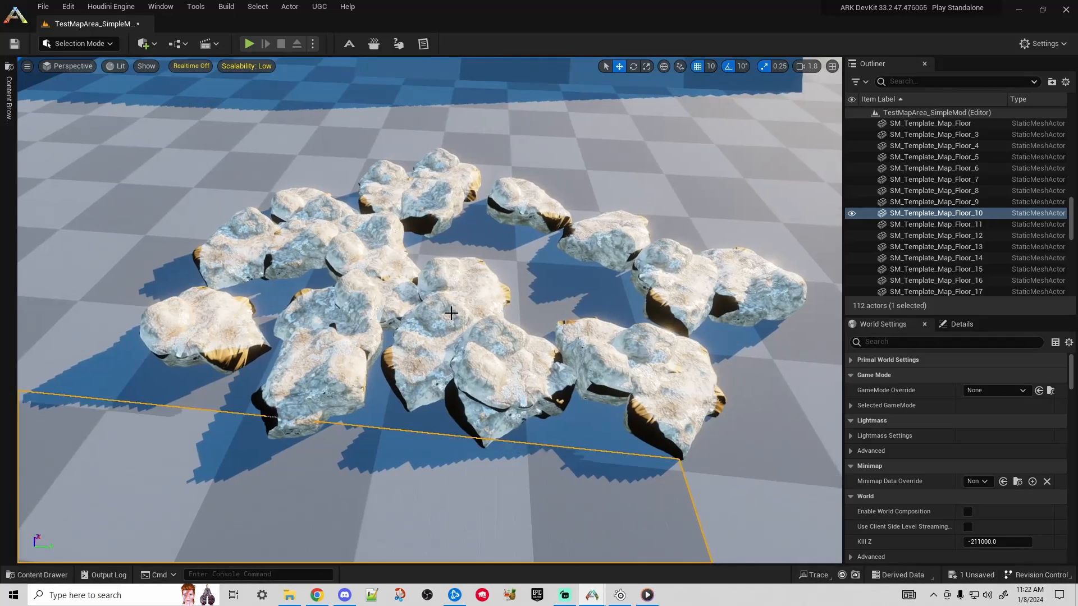
pyautogui.click(450, 316)
pyautogui.press('Delete')
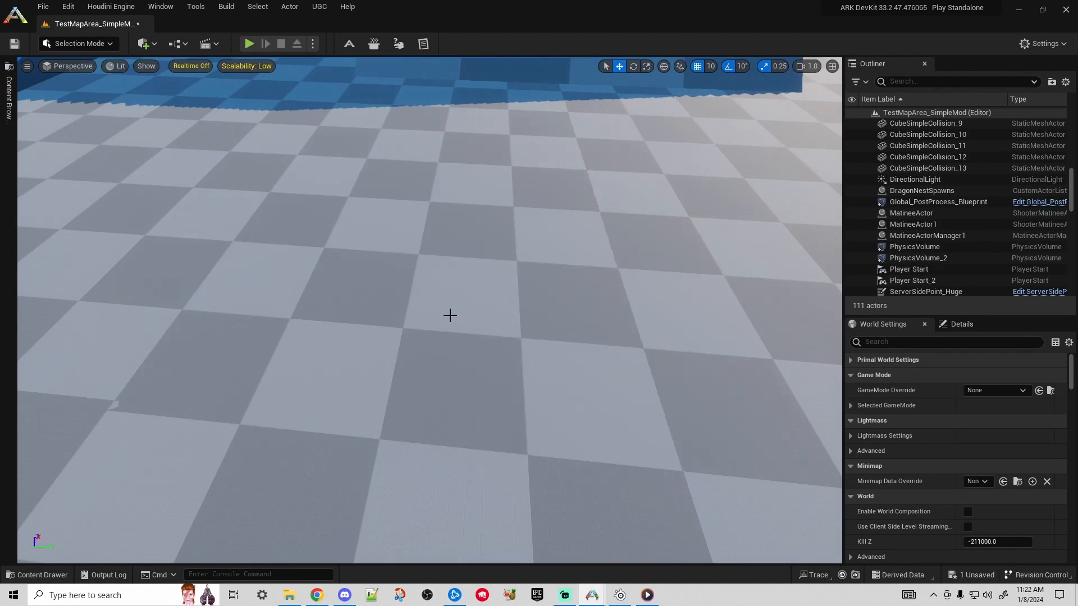
# - Save the TestMapArea_SimpleMod level from the SimpleMod Content folder and dock the Content Browser beside the viewport
pyautogui.click(9, 100)
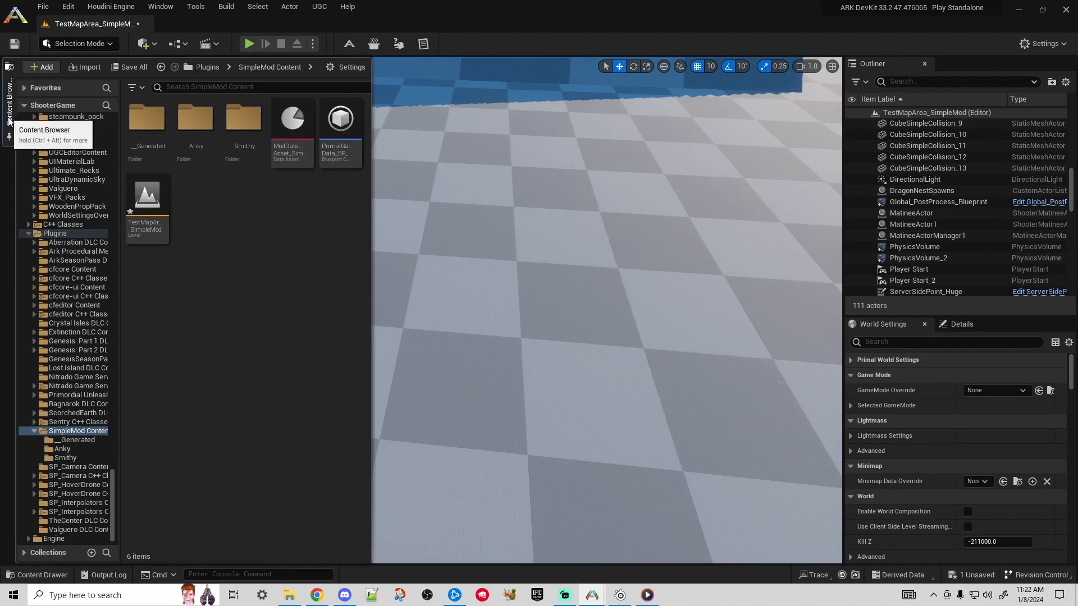
pyautogui.rightClick(161, 233)
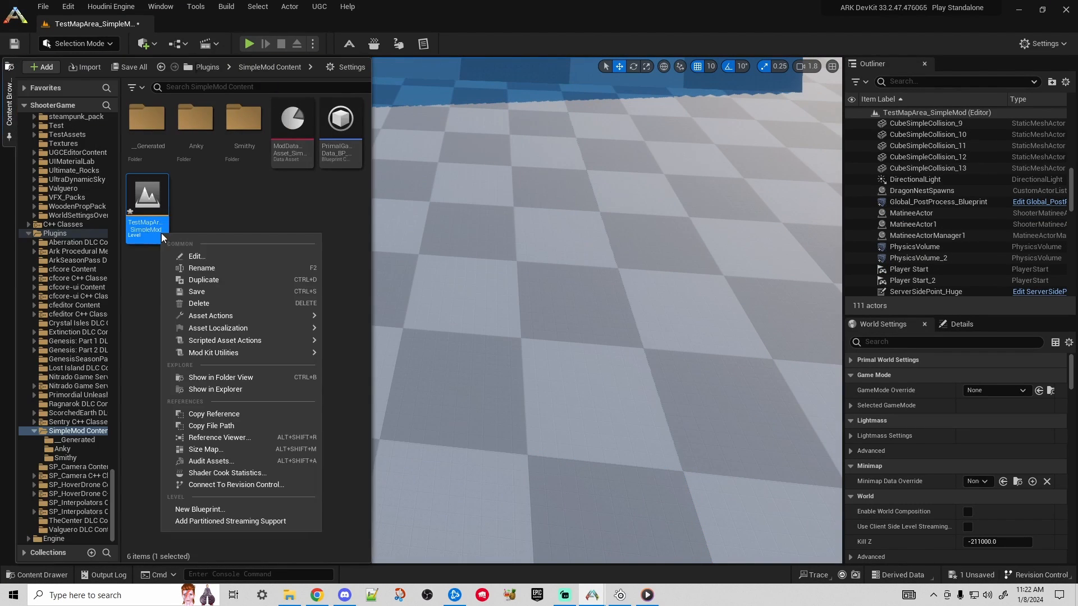
pyautogui.click(198, 292)
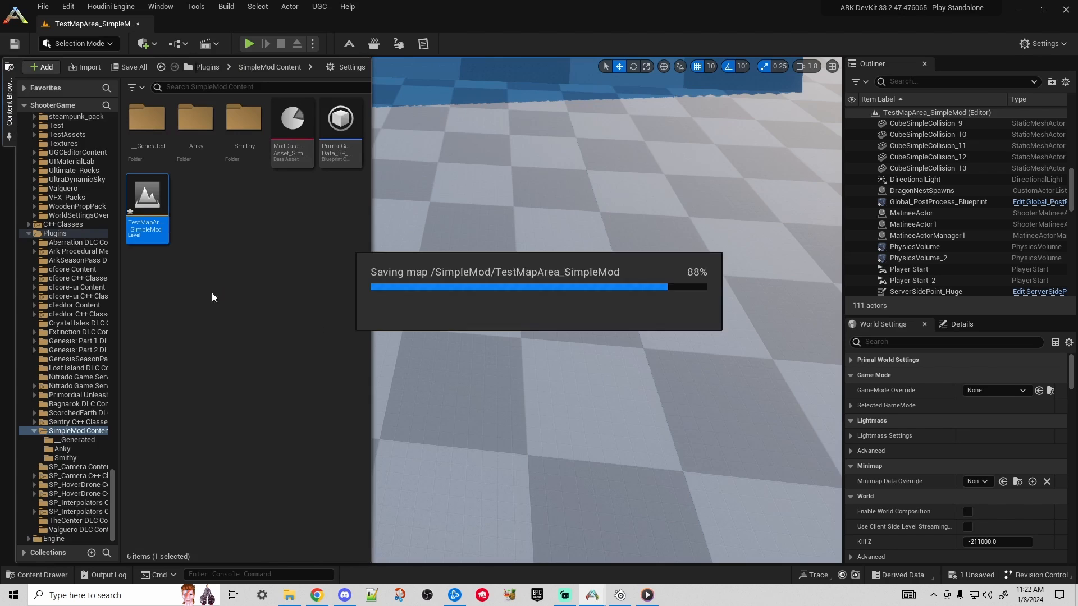
pyautogui.click(9, 138)
pyautogui.click(256, 255)
pyautogui.moveTo(479, 280); pyautogui.dragTo(565, 318, button='right')
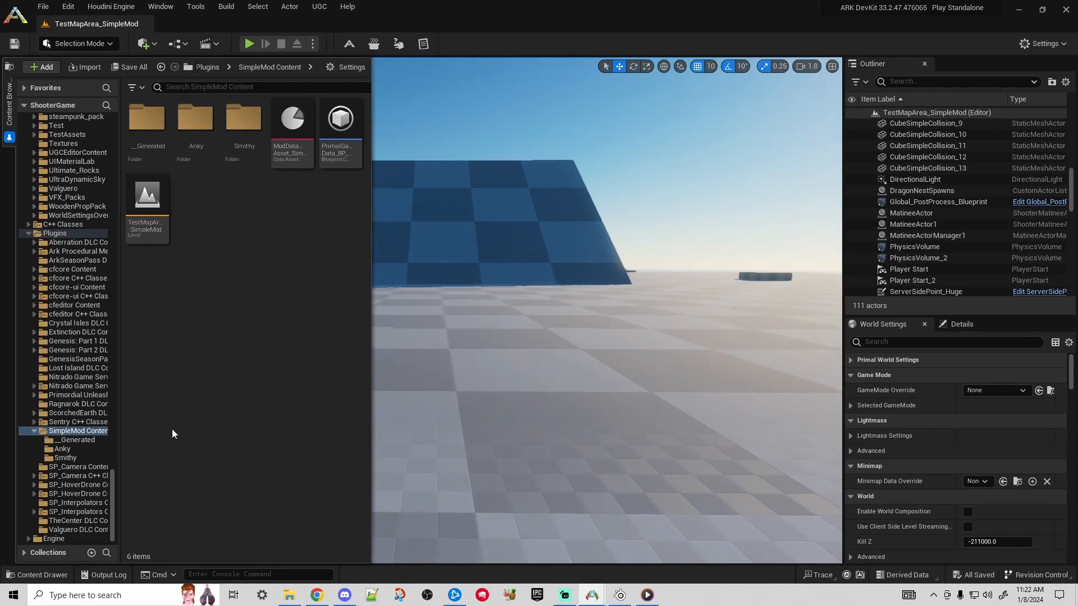
# - Show the contents of the mod's Anky folder in the Content Browser
pyautogui.click(63, 449)
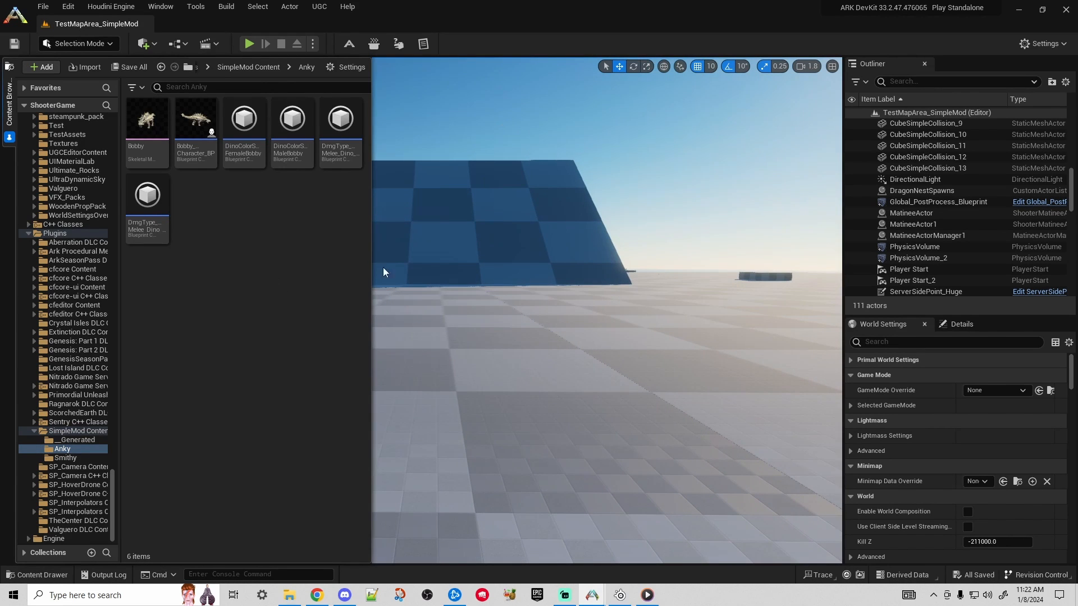
pyautogui.moveTo(383, 272); pyautogui.dragTo(325, 291, button='right')
pyautogui.moveTo(576, 317); pyautogui.dragTo(554, 315, button='right')
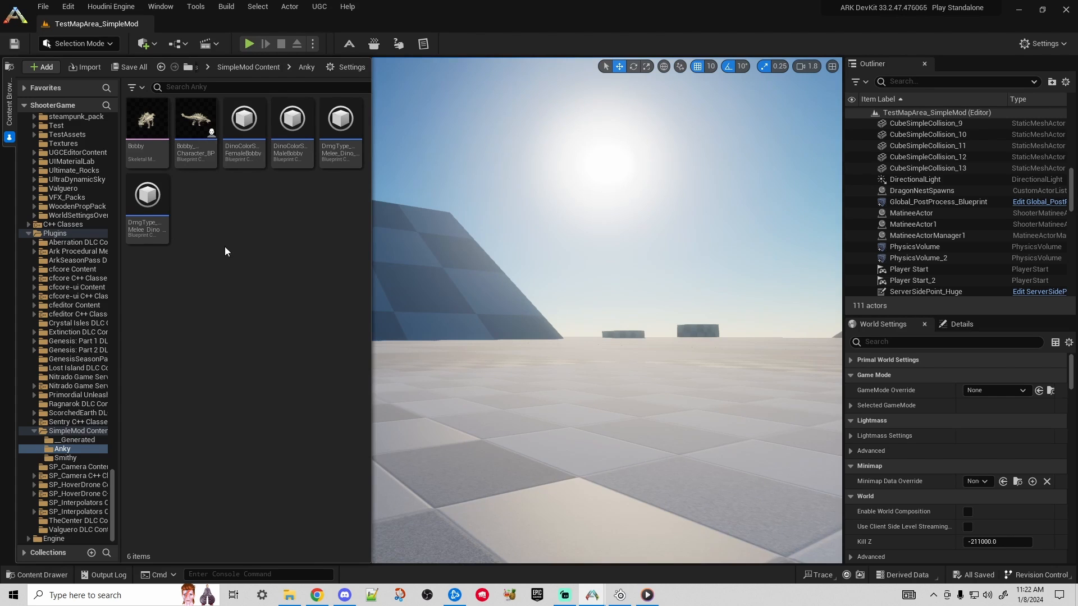
# - Browse the original ankylosaur assets in the Ankylo folder under PrimalEarth Dinos
pyautogui.moveTo(113, 487); pyautogui.dragTo(117, 235)
pyautogui.click(71, 297)
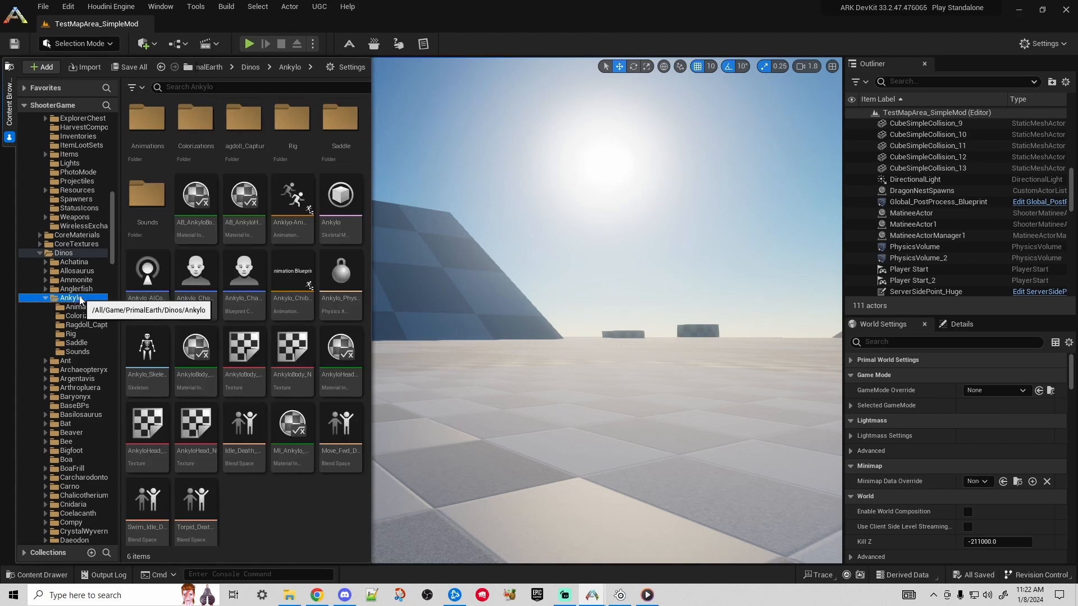
pyautogui.scroll(-3, 349, 361)
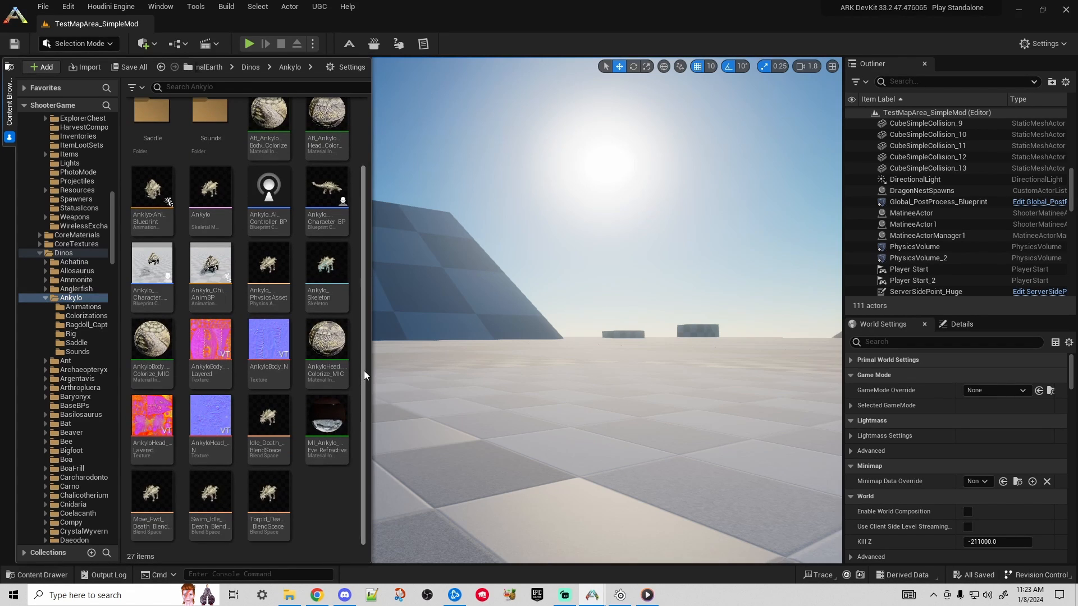
pyautogui.moveTo(362, 371); pyautogui.dragTo(359, 295)
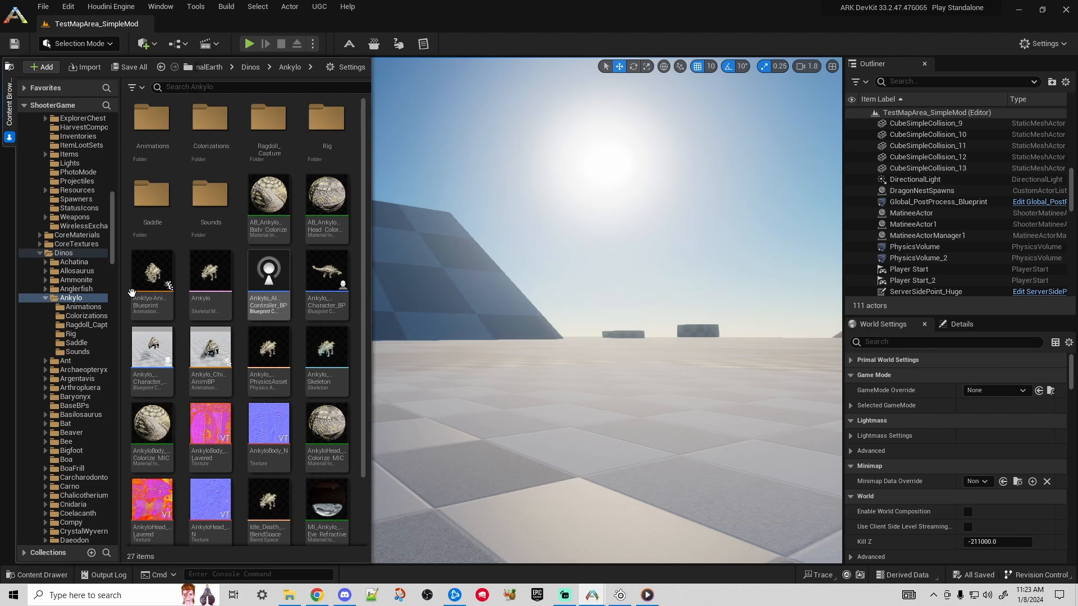
# - Return to the mod's Anky folder and inspect the male and female Bobby color set blueprints
pyautogui.moveTo(114, 237); pyautogui.dragTo(123, 511)
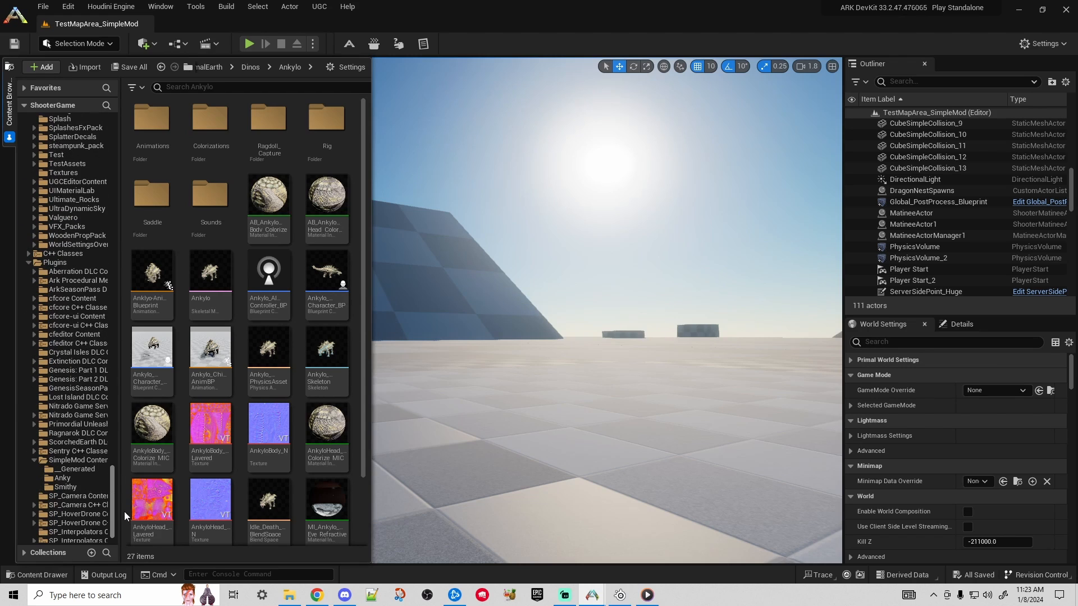
pyautogui.click(62, 477)
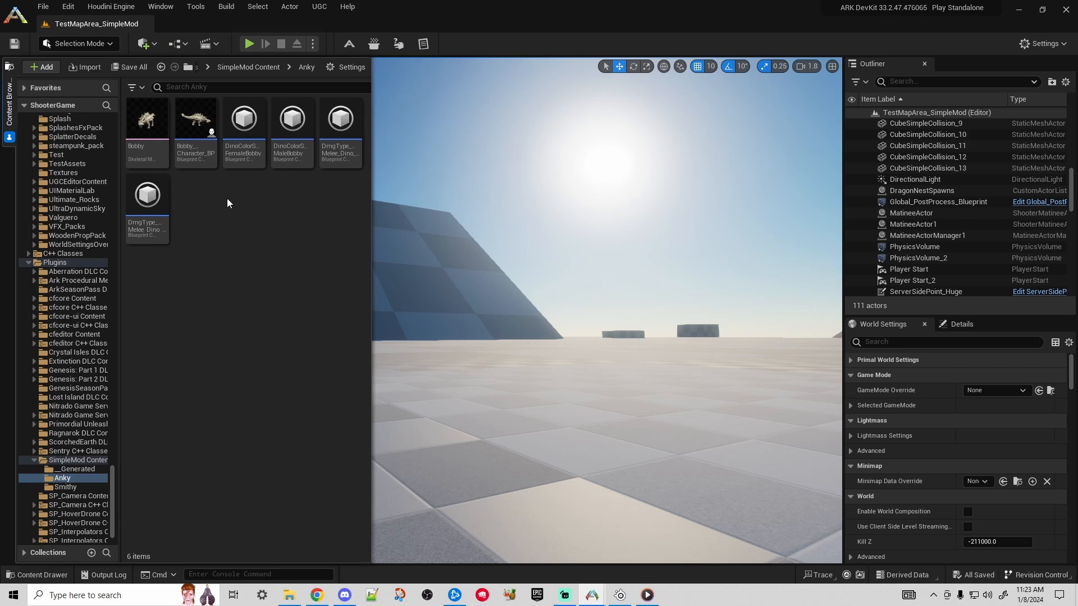
pyautogui.moveTo(332, 155)
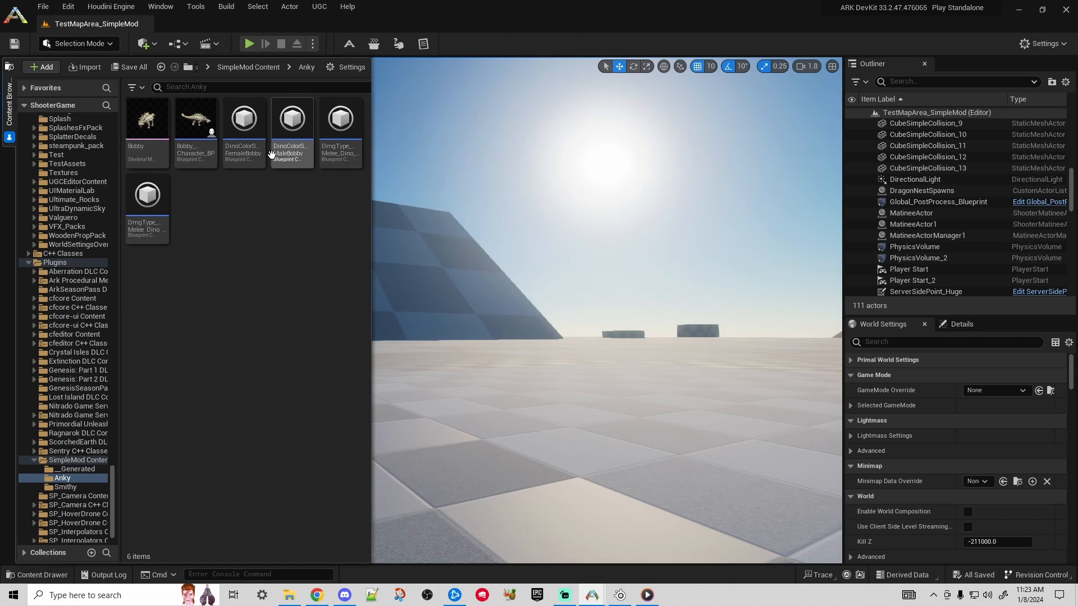
pyautogui.moveTo(250, 152)
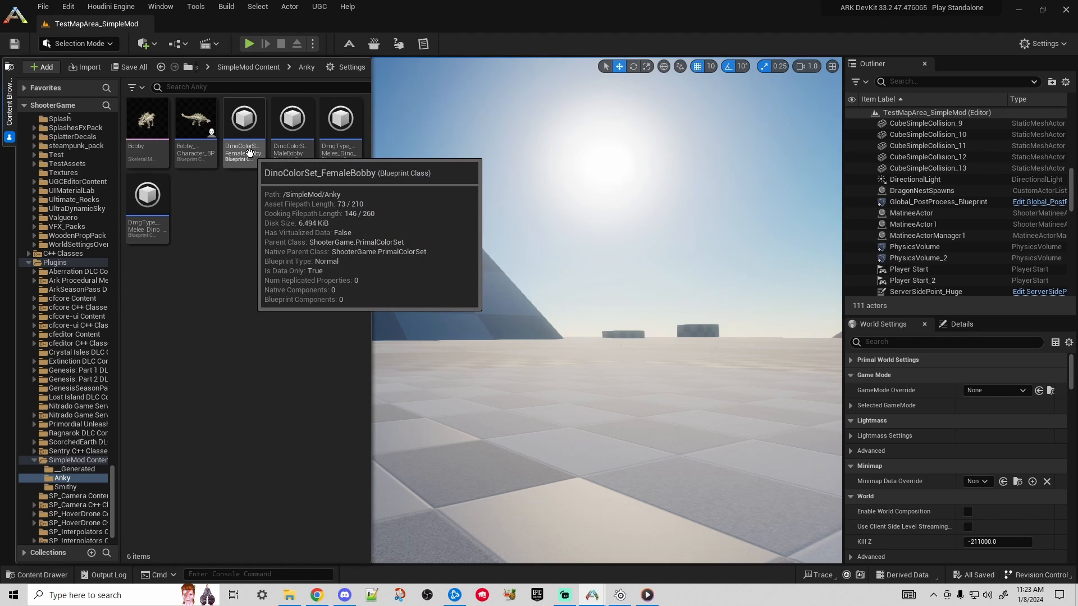
pyautogui.moveTo(292, 152)
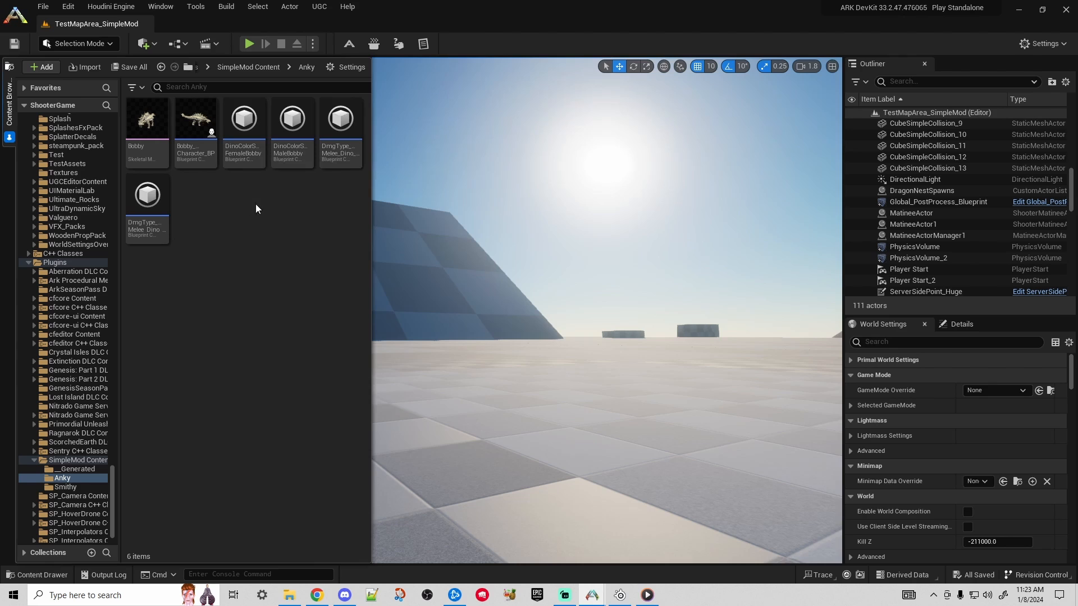
# - Open the SimpleMod ModDataAsset and look over its sections, collapsing the NPC spawn additions and engram class entries
pyautogui.click(76, 461)
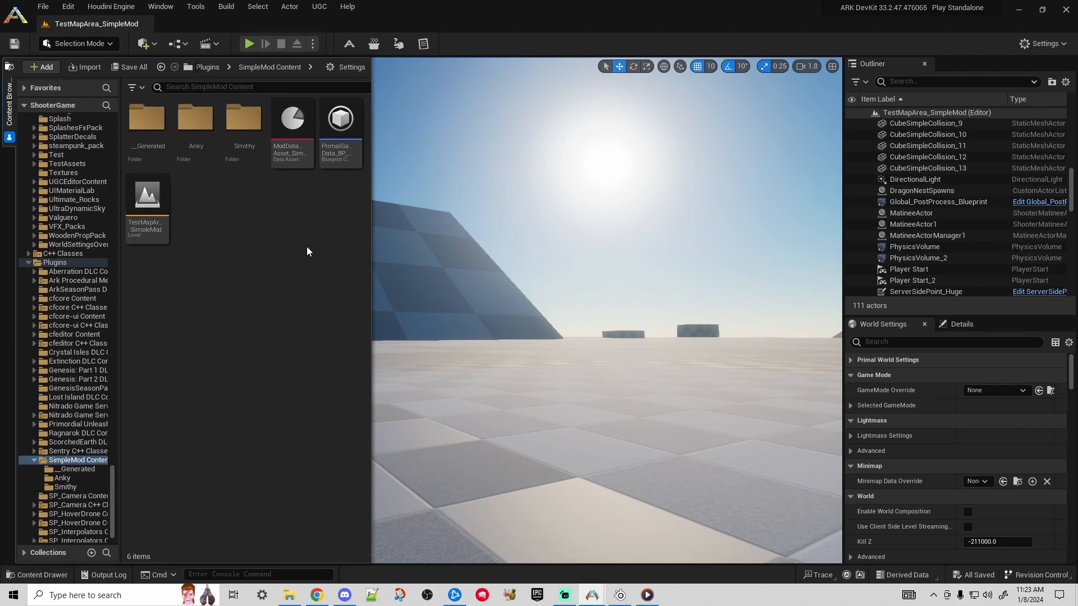
pyautogui.moveTo(602, 290); pyautogui.dragTo(620, 313, button='right')
pyautogui.click(289, 146)
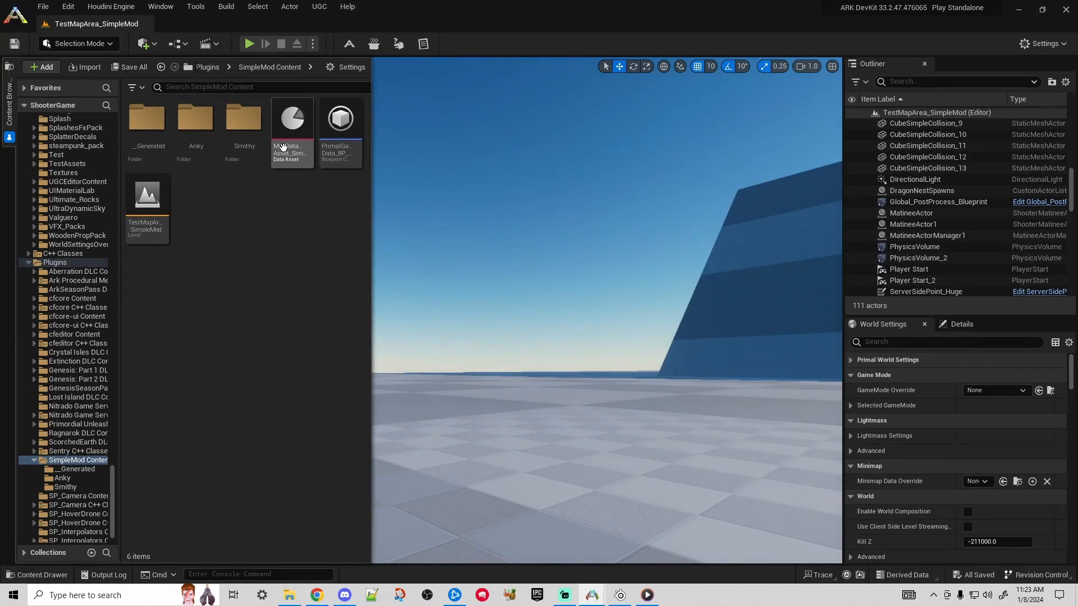
pyautogui.doubleClick(286, 151)
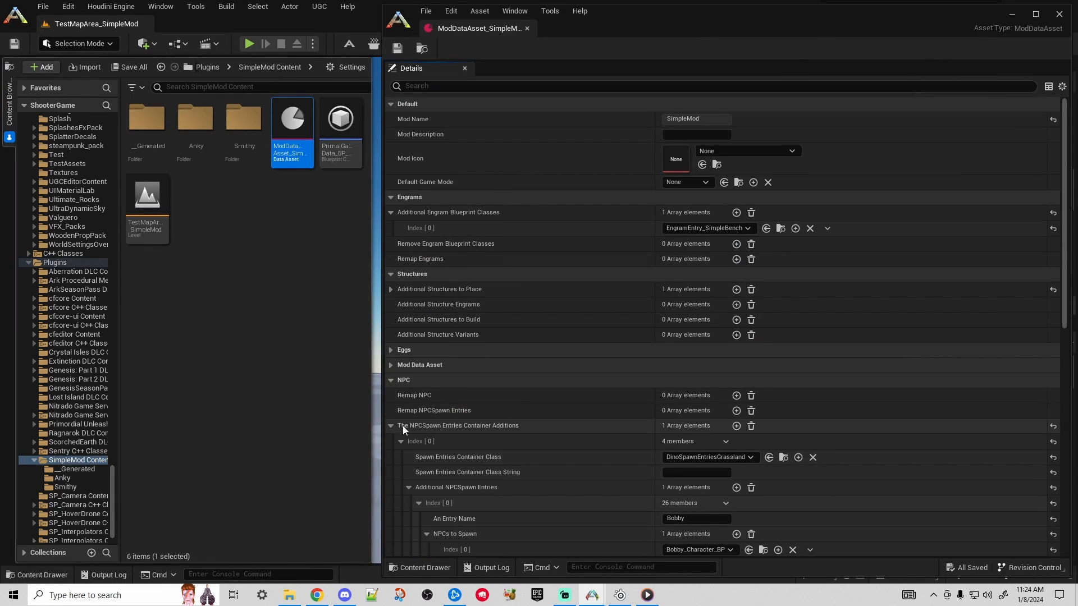
pyautogui.click(388, 428)
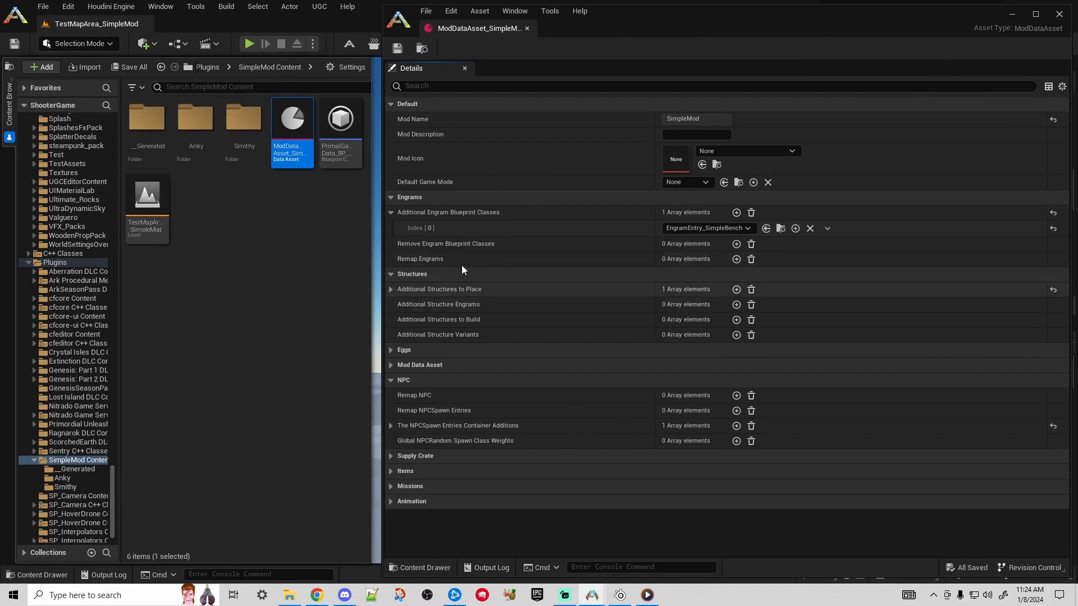
pyautogui.click(390, 213)
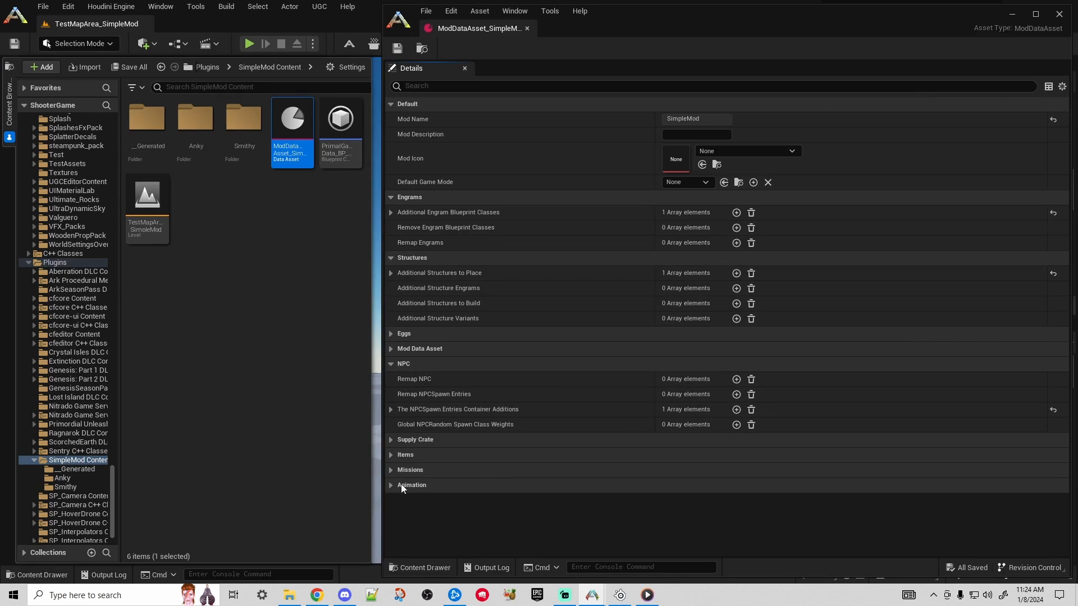
pyautogui.click(391, 349)
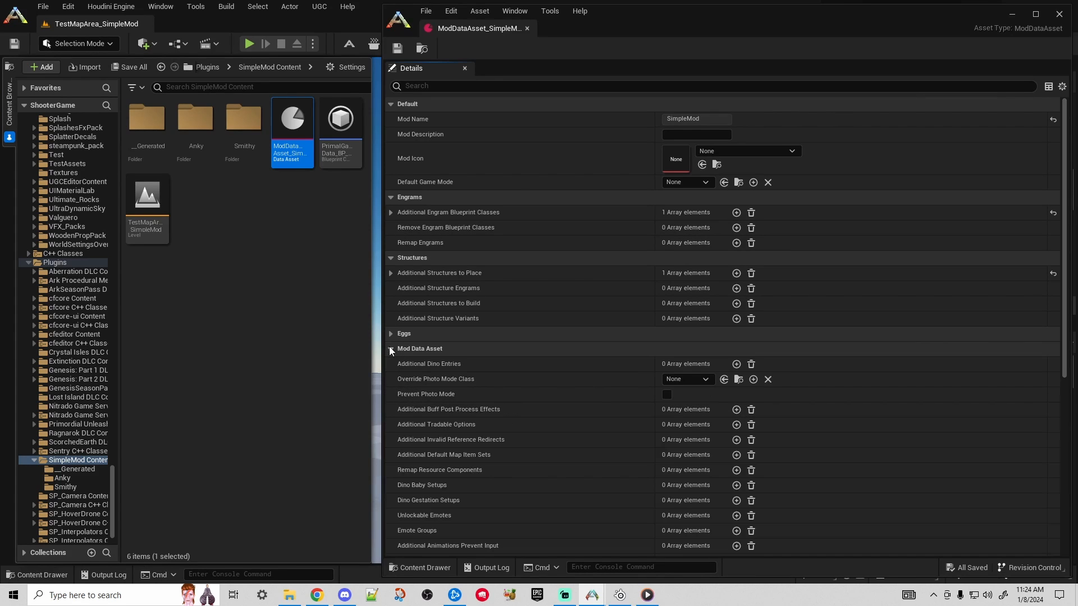
pyautogui.click(391, 349)
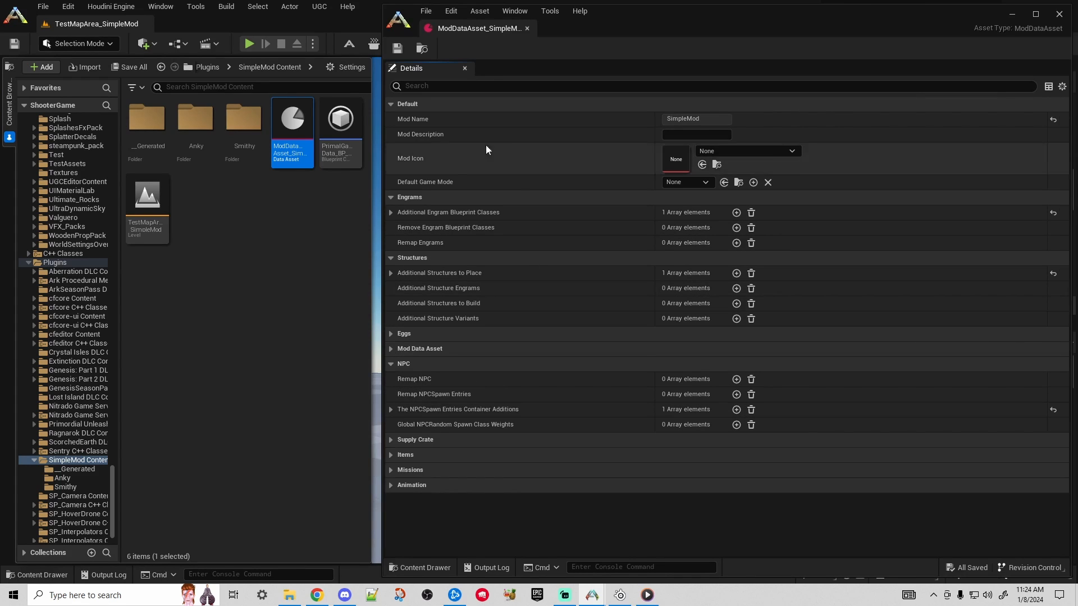
# - Filter the mod data asset's properties by "Color" and read the description of Color Definitions
pyautogui.click(438, 85)
pyautogui.write('Color')
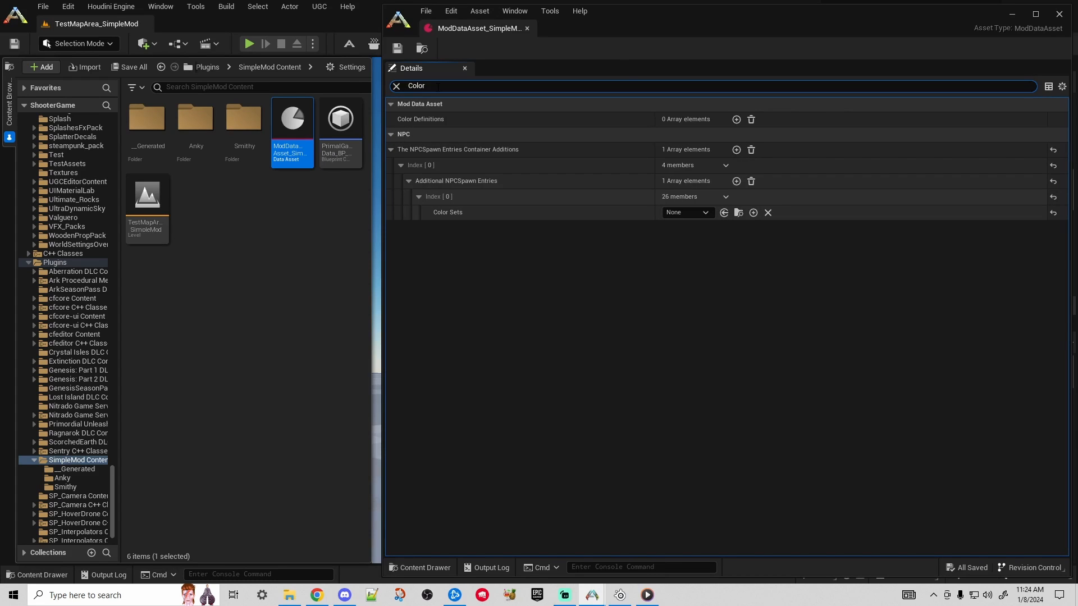
pyautogui.moveTo(422, 119)
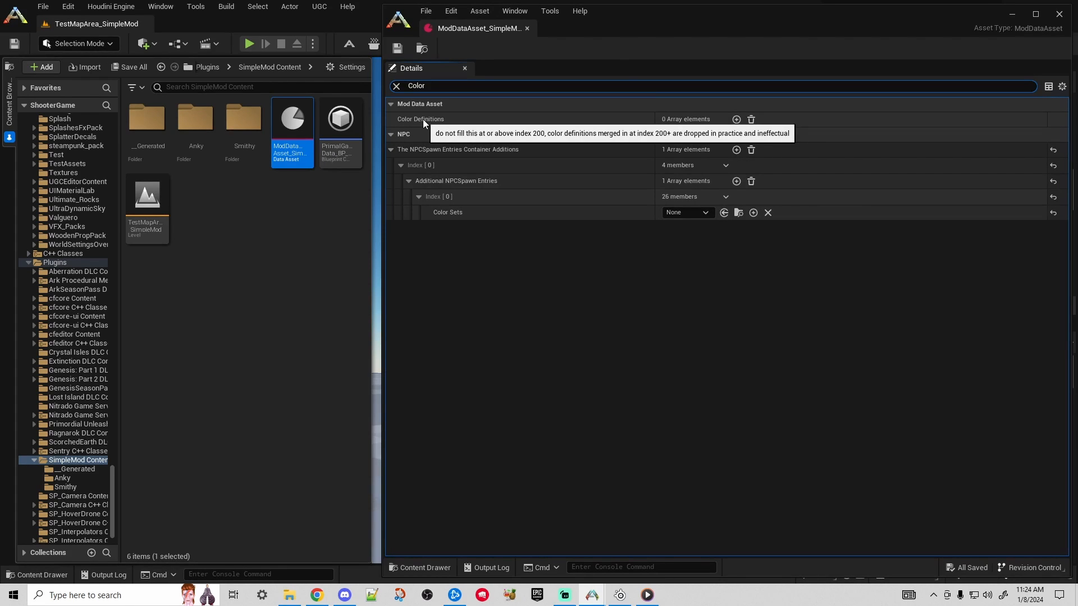
pyautogui.click(627, 309)
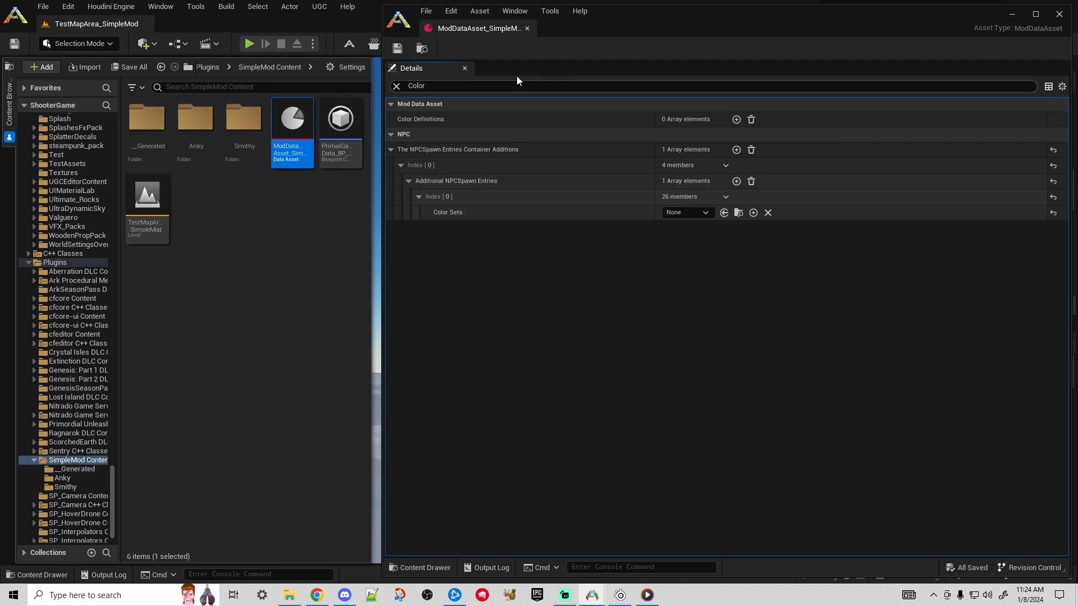
pyautogui.moveTo(338, 128)
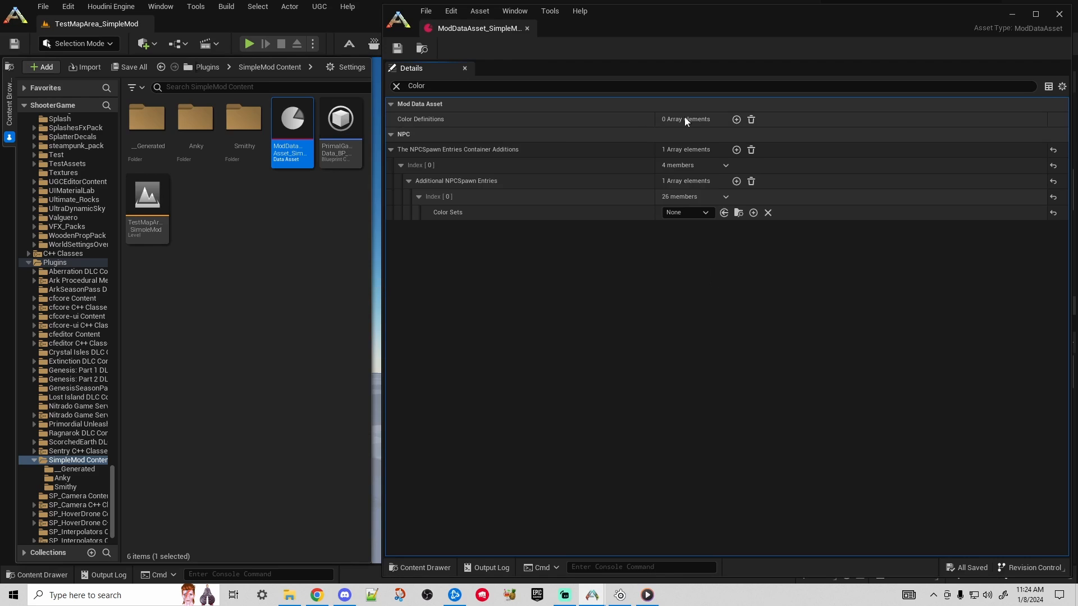
# - Add a trial Color Definitions entry with a magenta Color Value of about R 1.28, G -0.54, B 1.49 and alpha 0.0
pyautogui.click(736, 119)
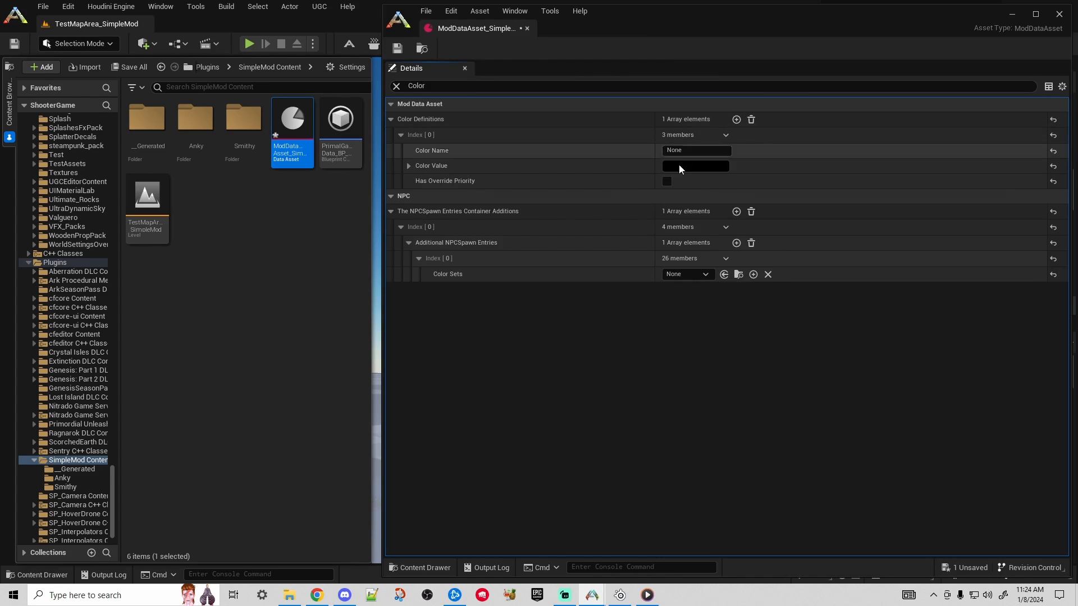
pyautogui.click(409, 166)
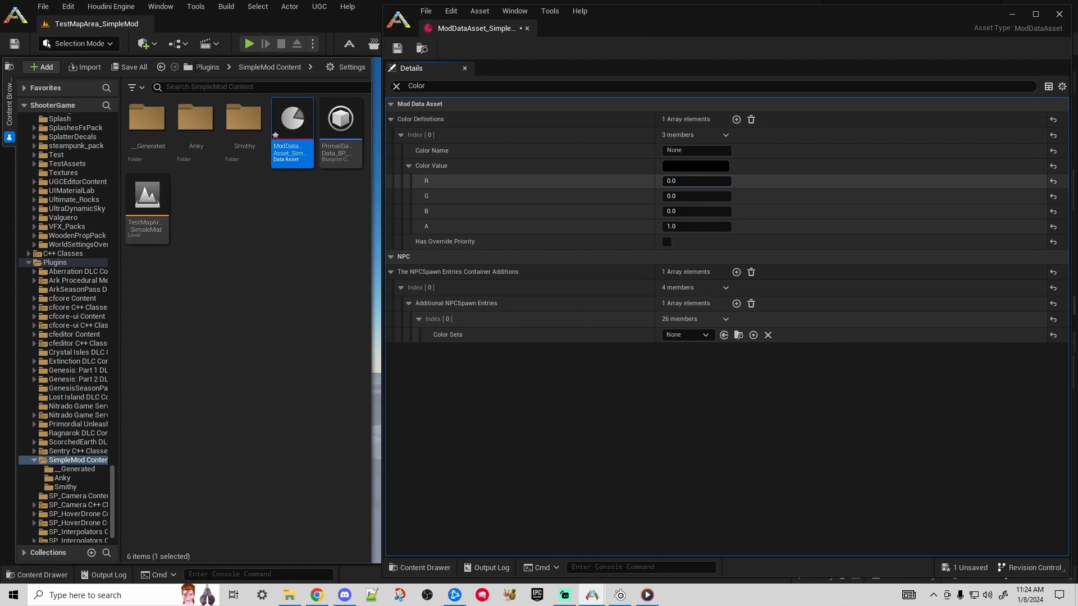
pyautogui.moveTo(696, 181); pyautogui.dragTo(785, 180)
pyautogui.moveTo(664, 197); pyautogui.dragTo(627, 197)
pyautogui.moveTo(700, 214); pyautogui.dragTo(804, 213)
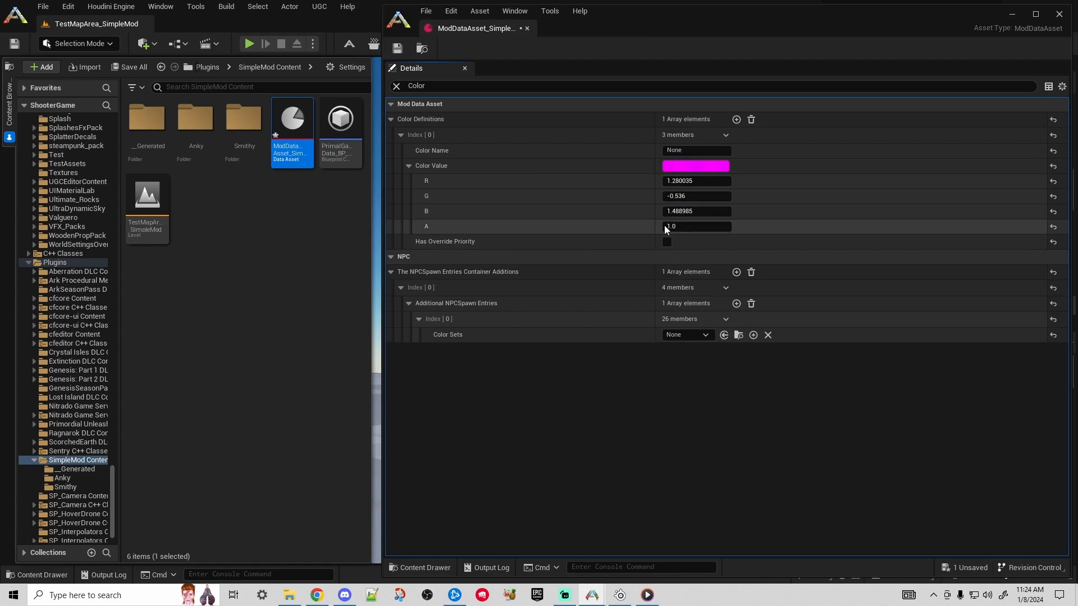
pyautogui.moveTo(665, 227); pyautogui.dragTo(829, 228)
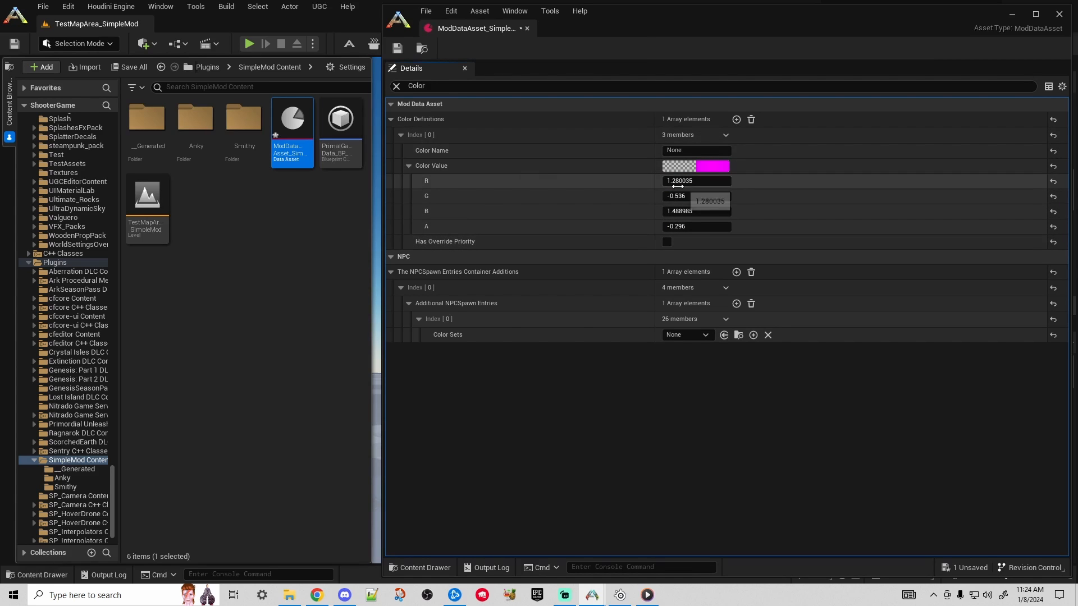
pyautogui.moveTo(686, 226); pyautogui.dragTo(709, 226)
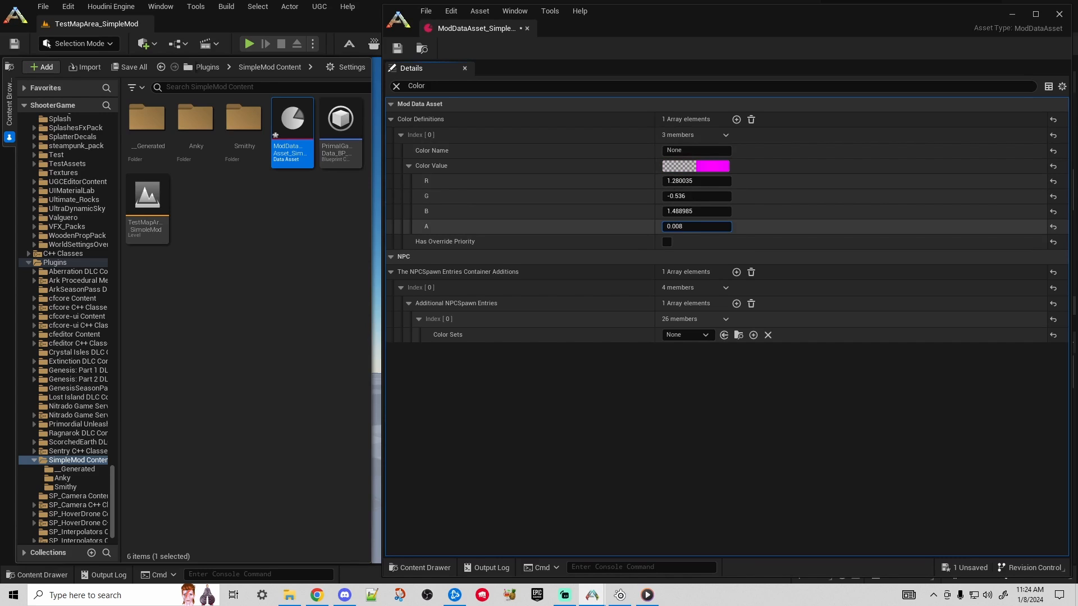
pyautogui.click(682, 227)
pyautogui.press('Return')
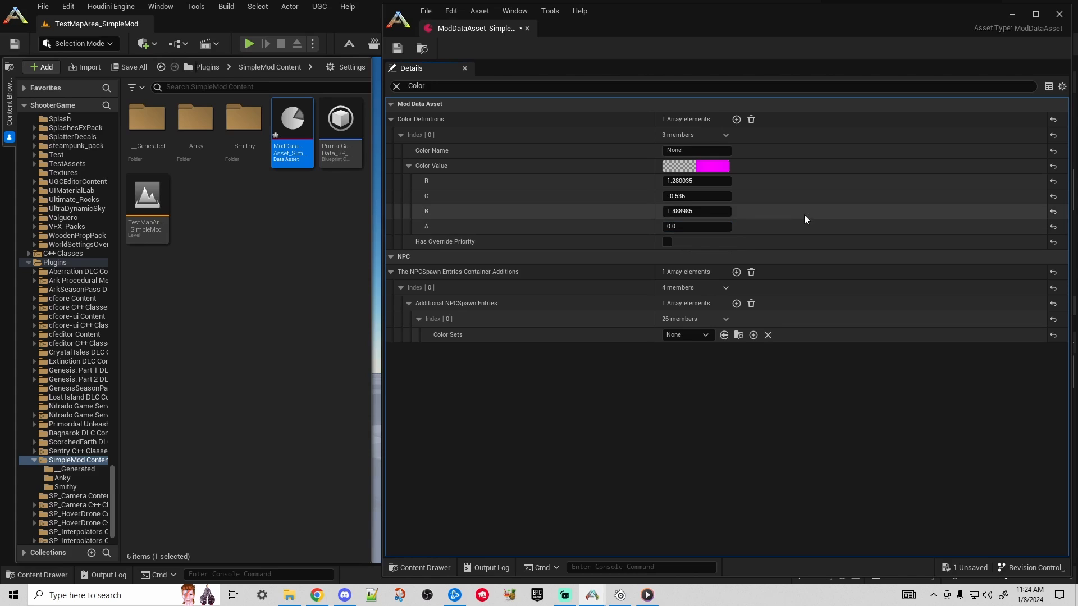
# - Try a more extreme Color Value of about R 5.88, G -6.54, B 9.72 on the trial color definition
pyautogui.moveTo(696, 181); pyautogui.dragTo(662, 196)
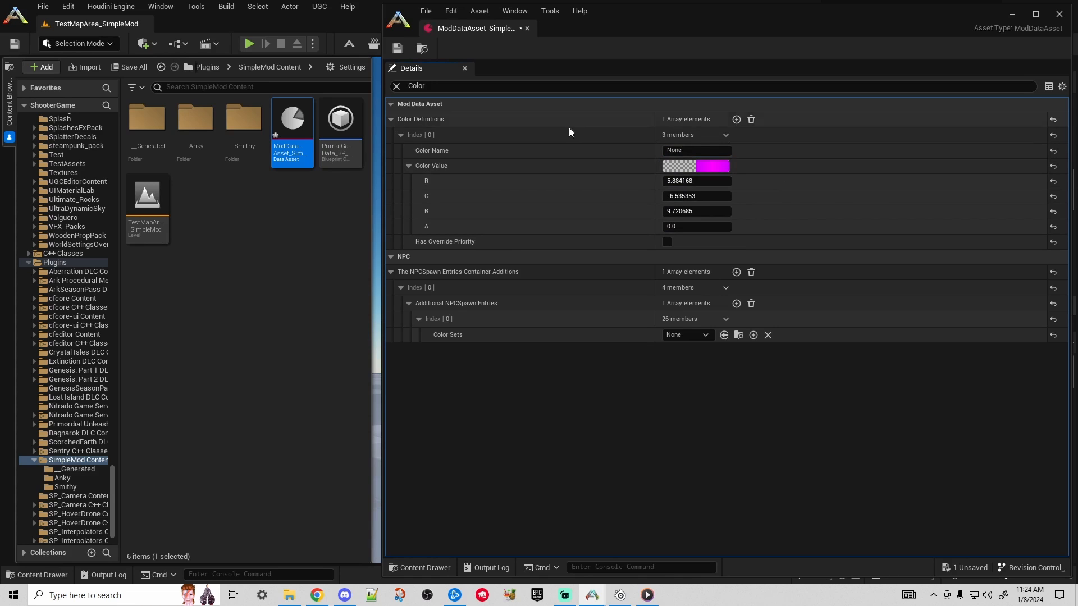
pyautogui.click(548, 163)
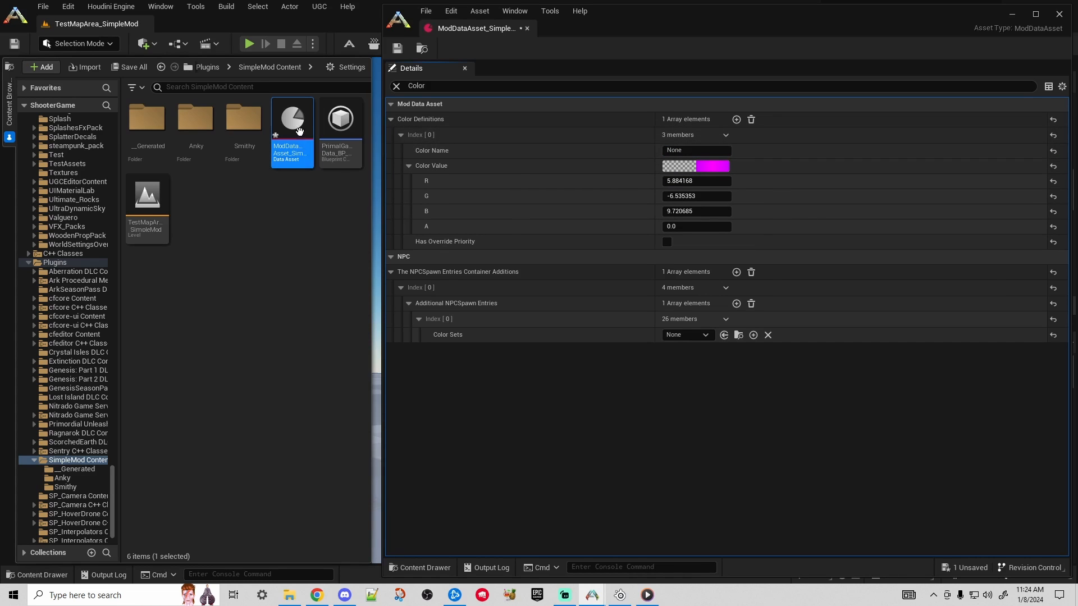
pyautogui.moveTo(348, 154)
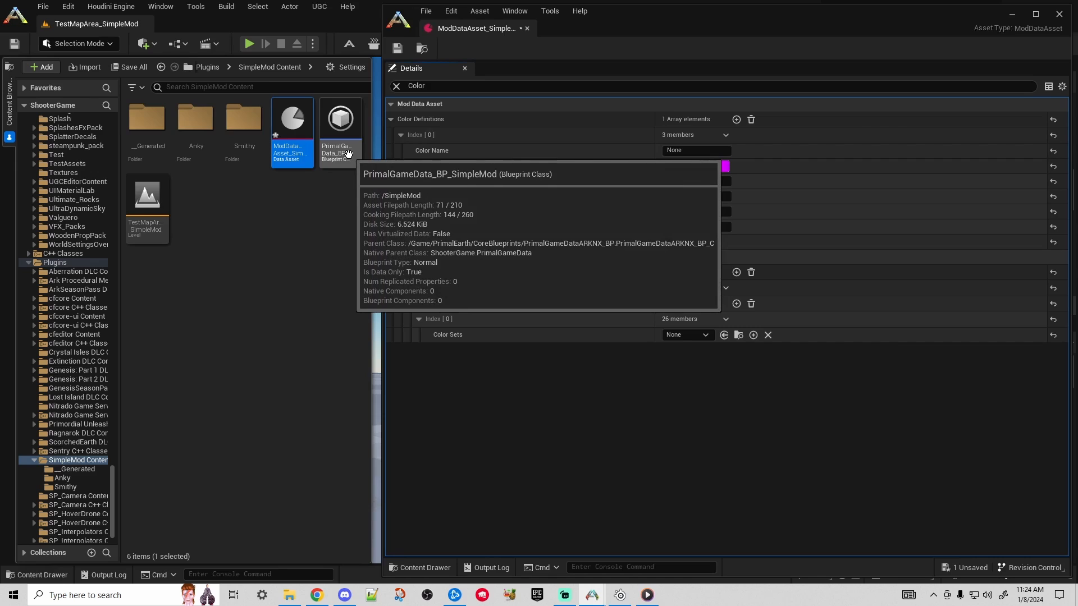
# - Remove the trial entry from Color Definitions and save the mod data asset
pyautogui.click(752, 120)
pyautogui.click(398, 48)
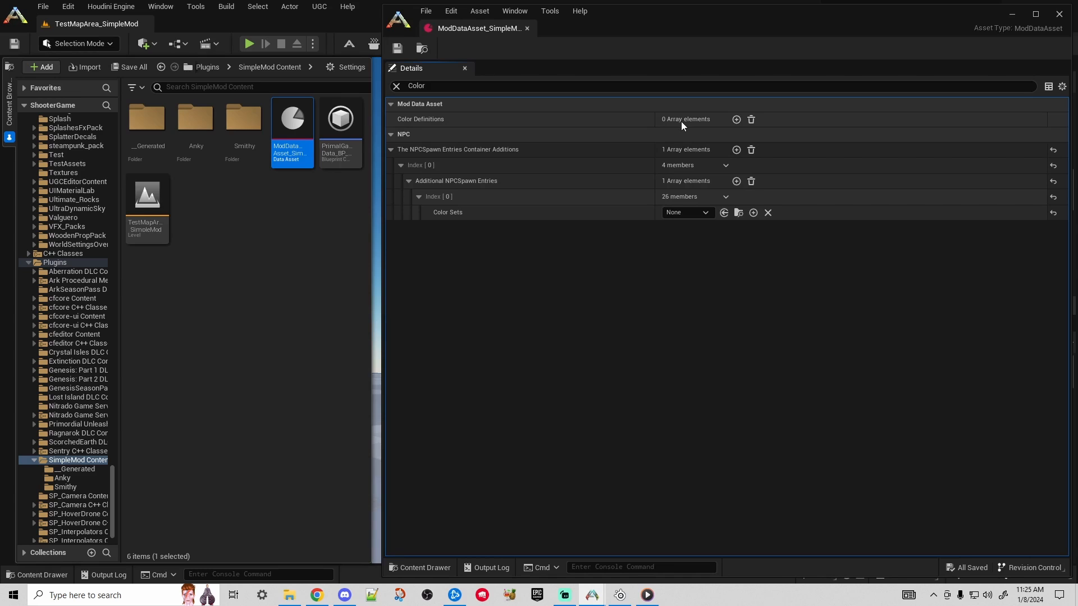
# - Review the region color entries in the Anky folder's DinoColorSet_MaleBobby blueprint and close the asset editor window
pyautogui.click(82, 478)
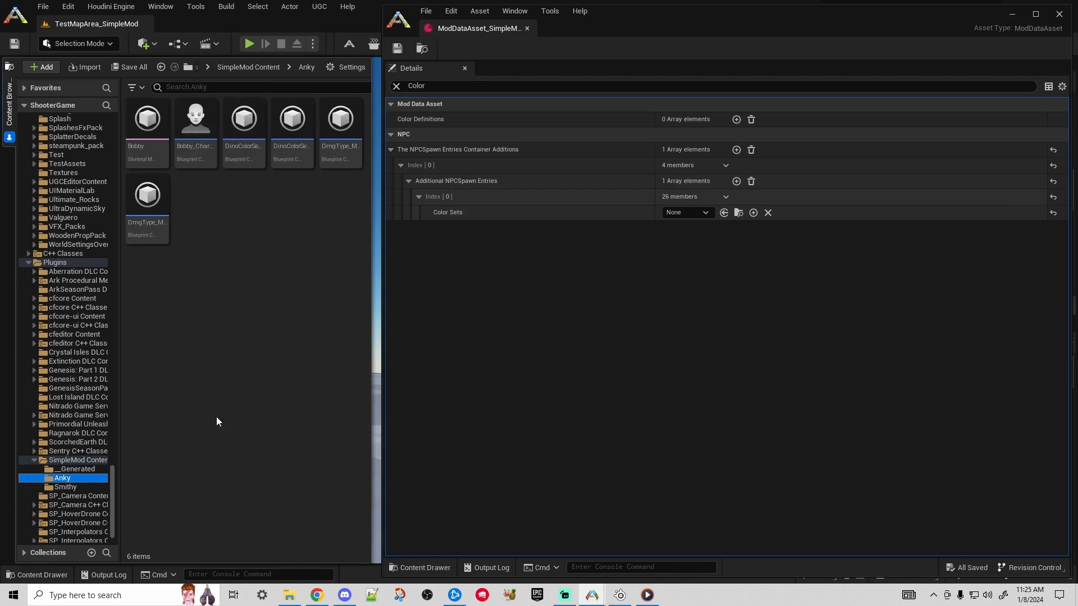
pyautogui.doubleClick(292, 166)
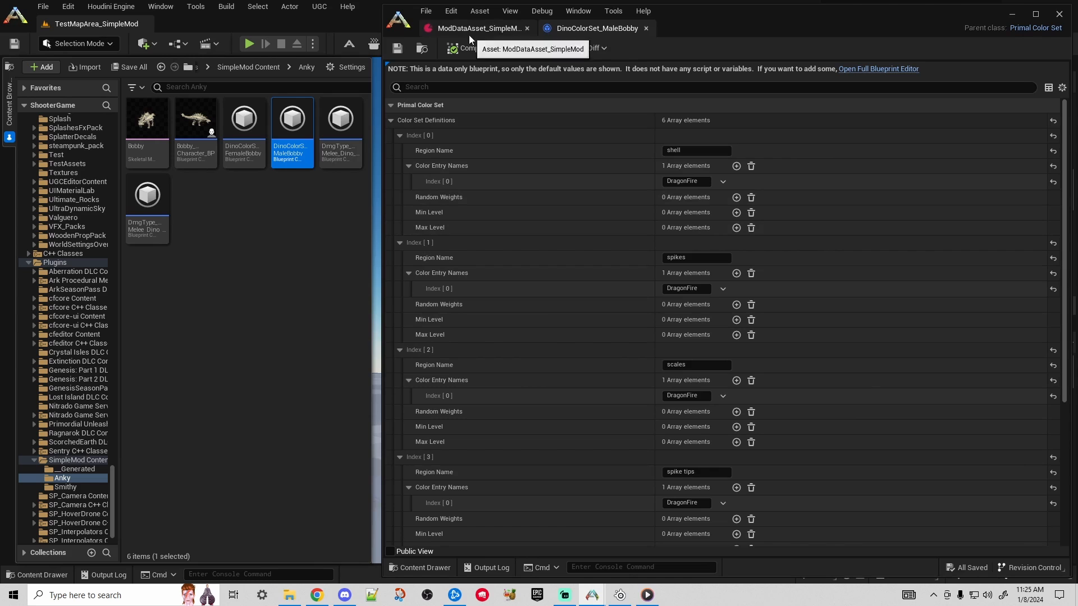
pyautogui.click(1063, 16)
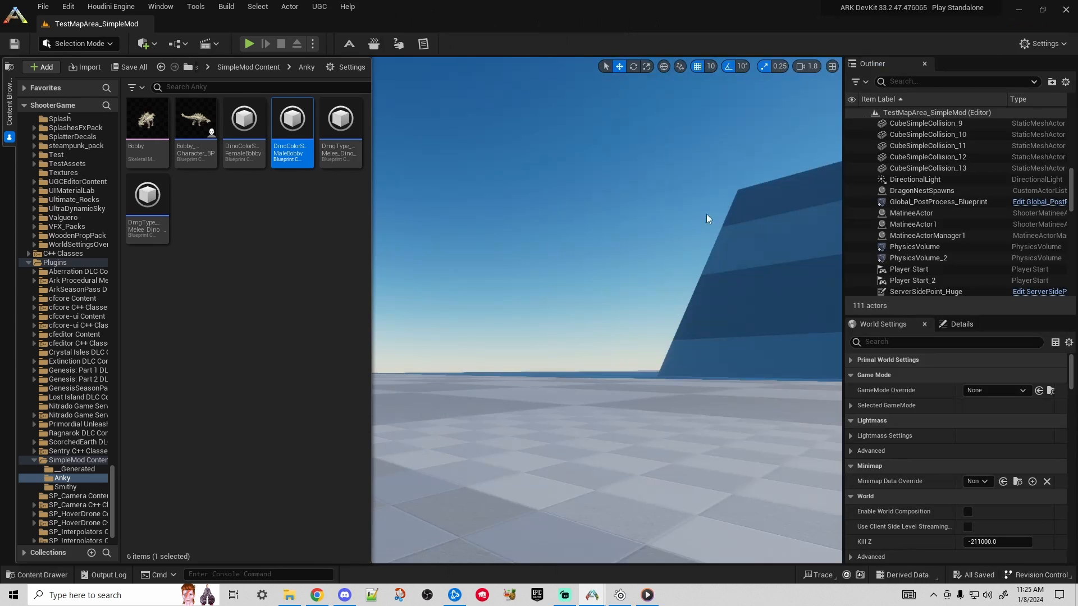
pyautogui.moveTo(579, 292); pyautogui.dragTo(492, 317, button='right')
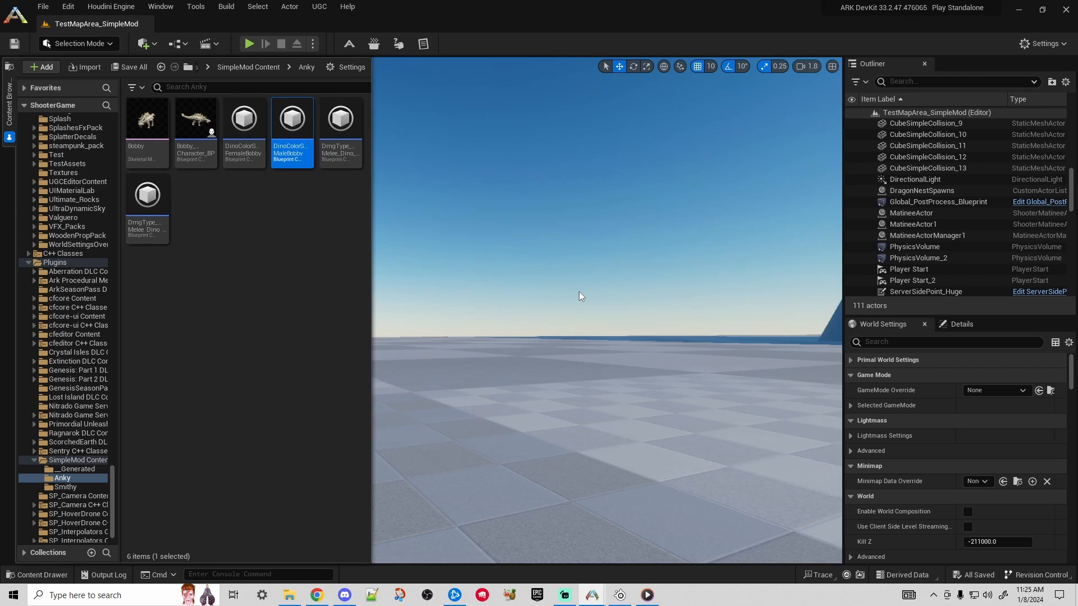
pyautogui.moveTo(597, 262); pyautogui.dragTo(522, 284, button='right')
pyautogui.moveTo(607, 310); pyautogui.dragTo(562, 306, button='right')
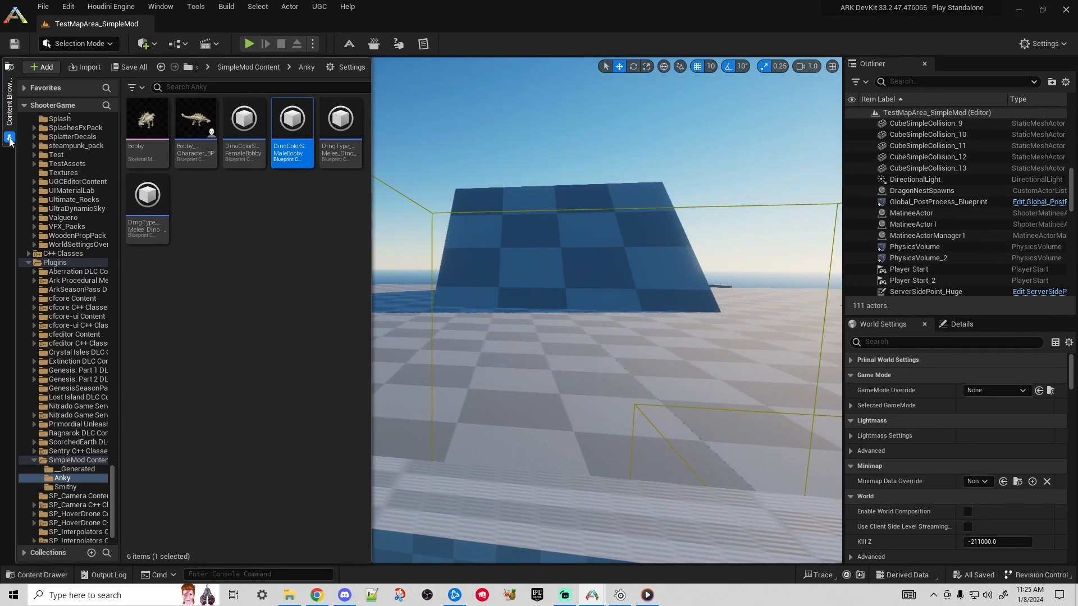
pyautogui.moveTo(447, 307)
pyautogui.mouseDown(button='right')
pyautogui.moveTo(483, 308)
pyautogui.moveTo(68, 309)
pyautogui.moveTo(434, 309)
pyautogui.mouseUp(button='right')
pyautogui.moveTo(612, 365); pyautogui.dragTo(764, 365, button='right')
pyautogui.moveTo(493, 270); pyautogui.dragTo(258, 204, button='right')
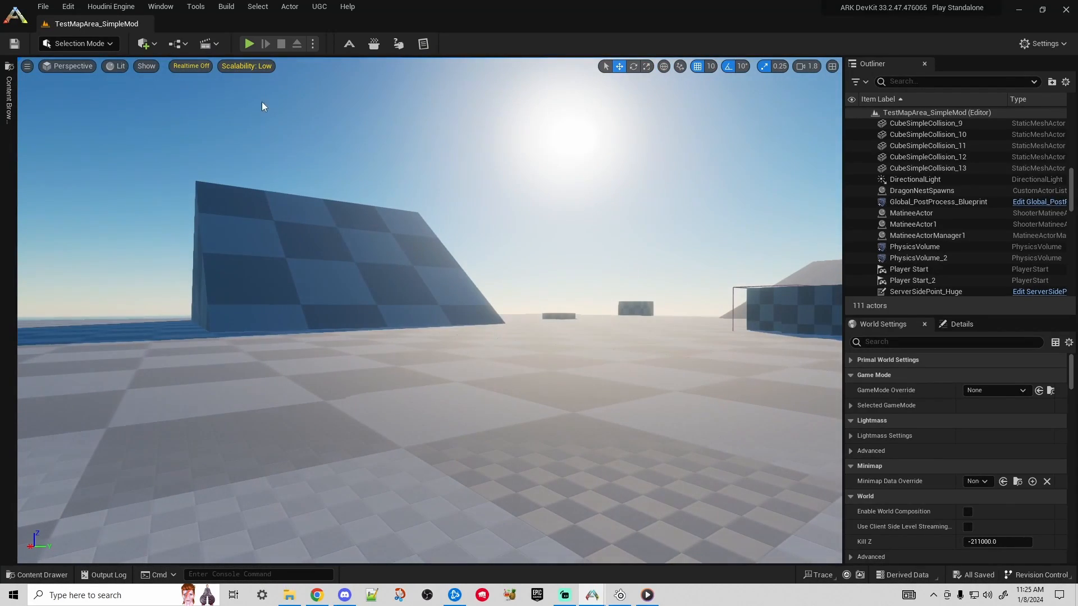
# - Start a play session of the TestMapArea_SimpleMod map and view the survivor character in third person from the front
pyautogui.click(248, 44)
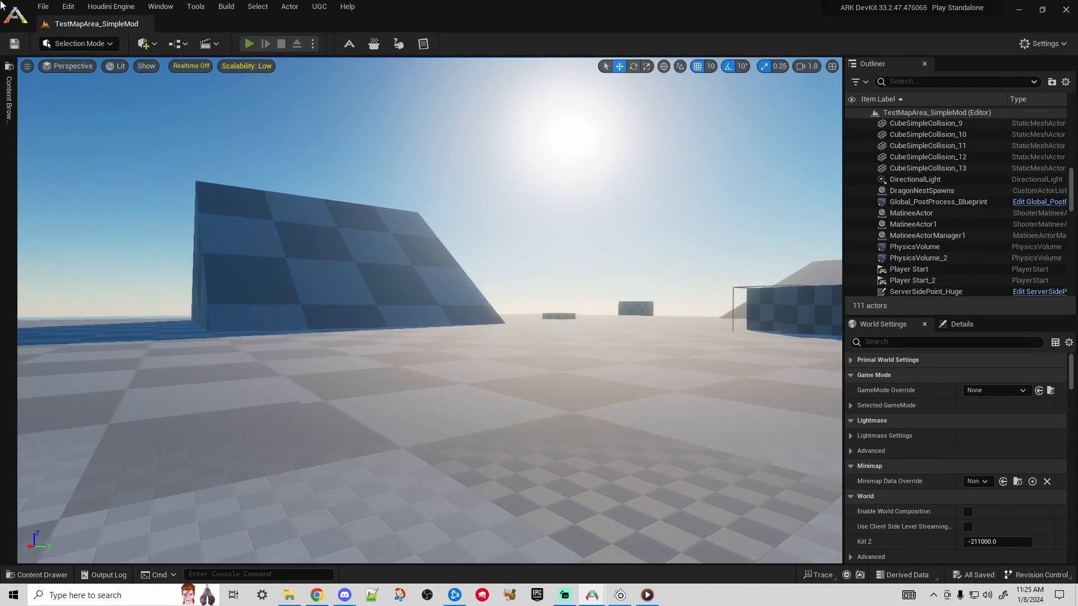
pyautogui.press('k')
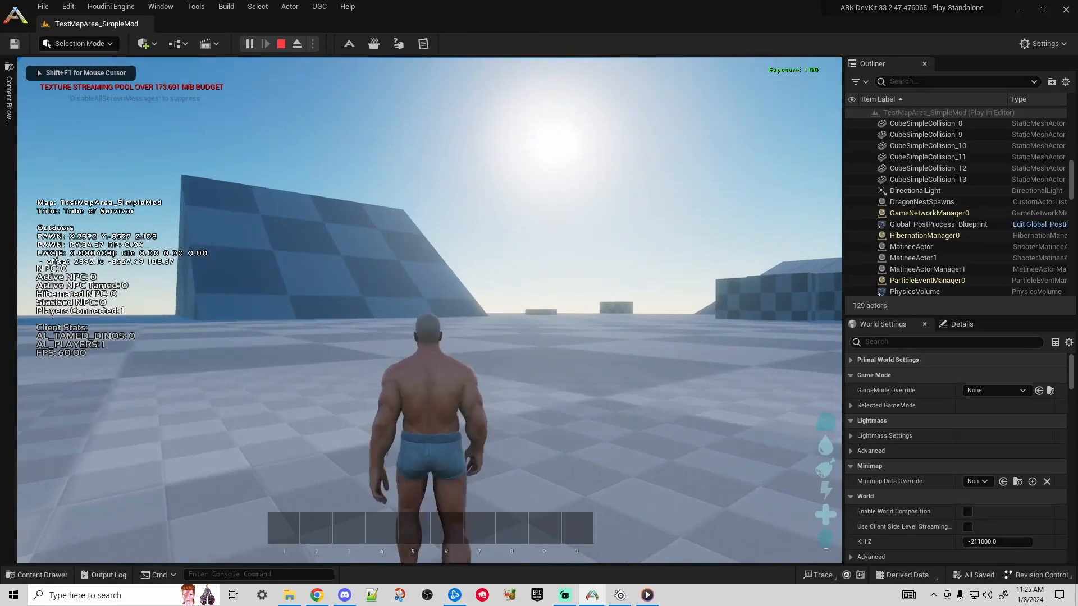
pyautogui.press('w')
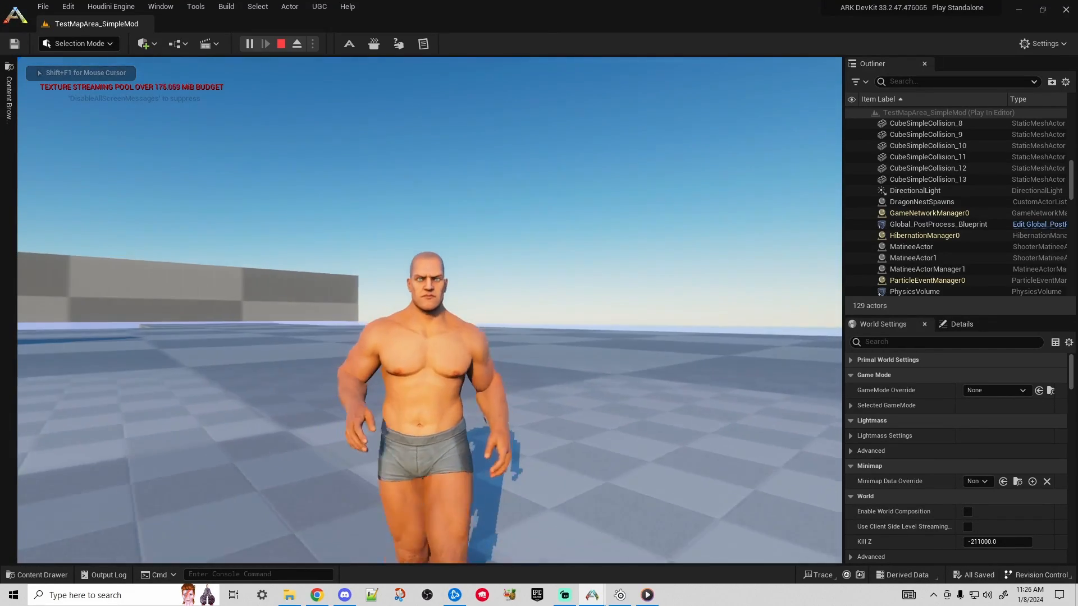
# - Make the survivor jump repeatedly and walk a little across the checkered floor of the running test map
pyautogui.press('space')
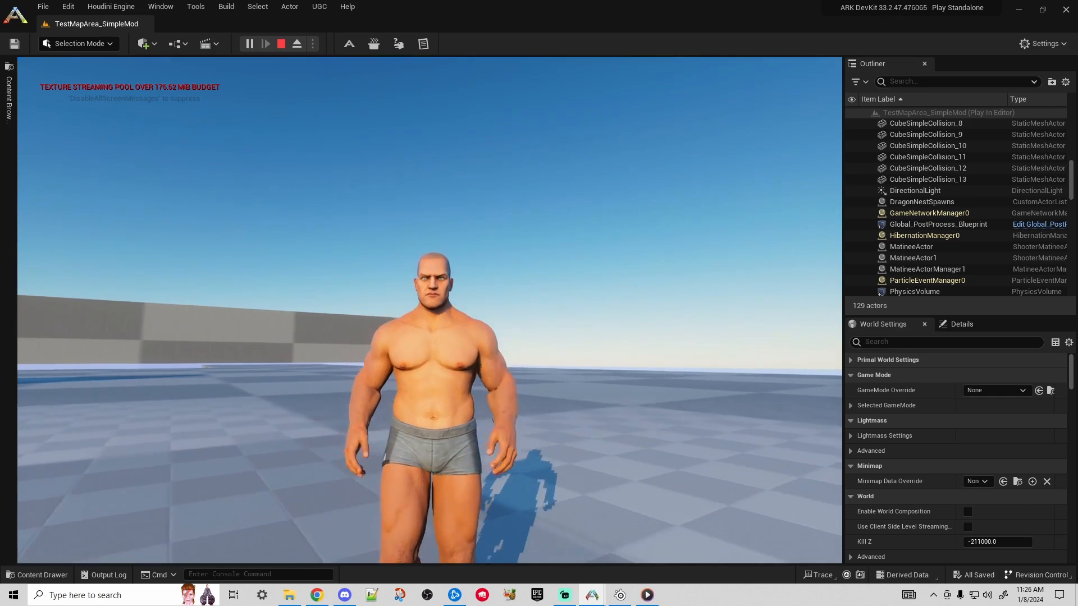
pyautogui.press('space')
pyautogui.press('space')
pyautogui.press('space')
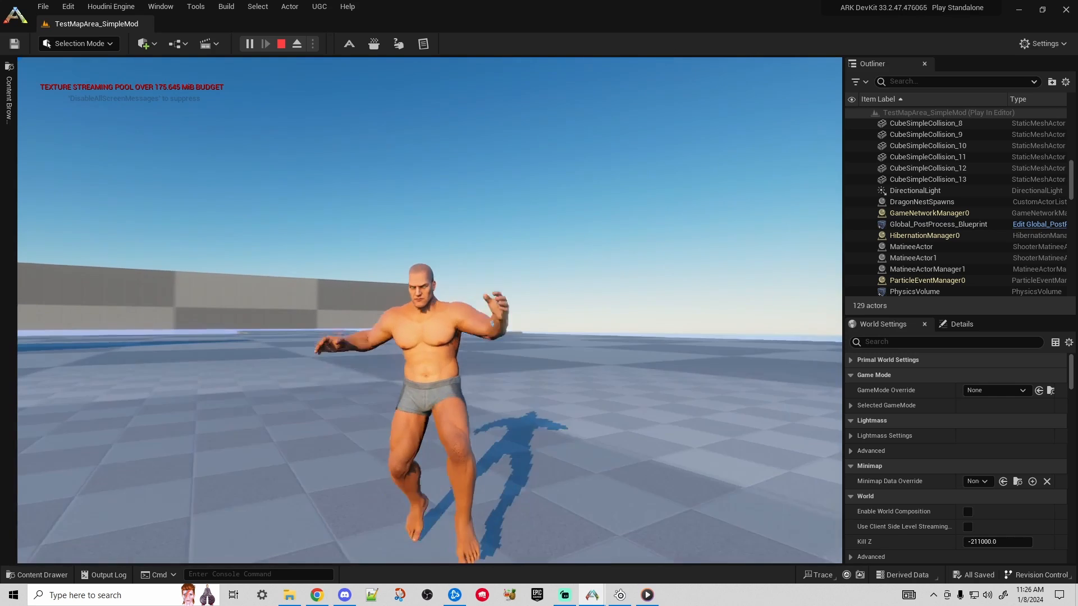
pyautogui.press('space')
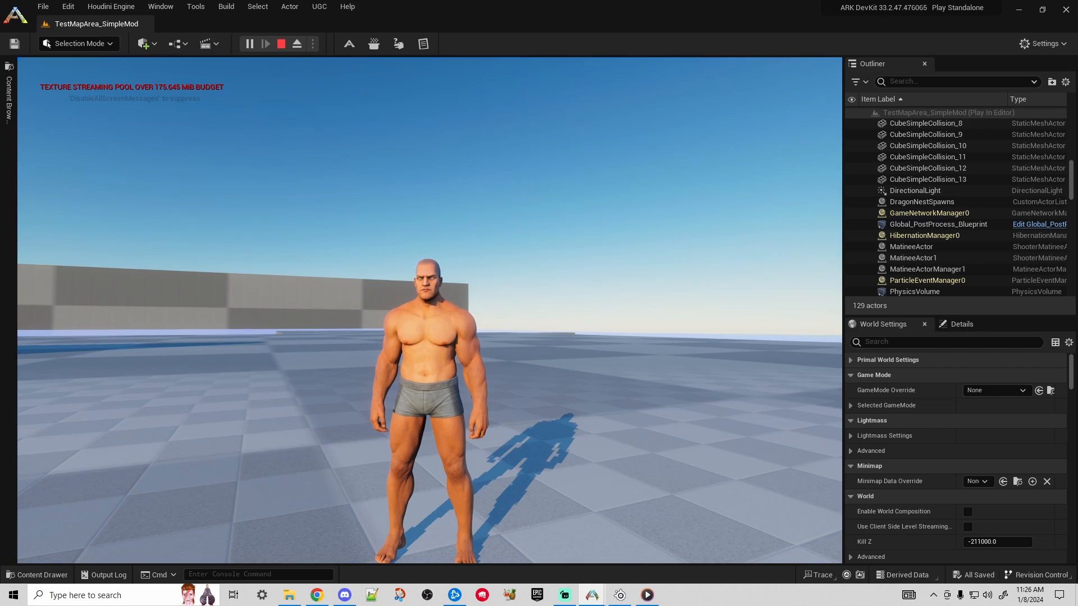
pyautogui.press('s')
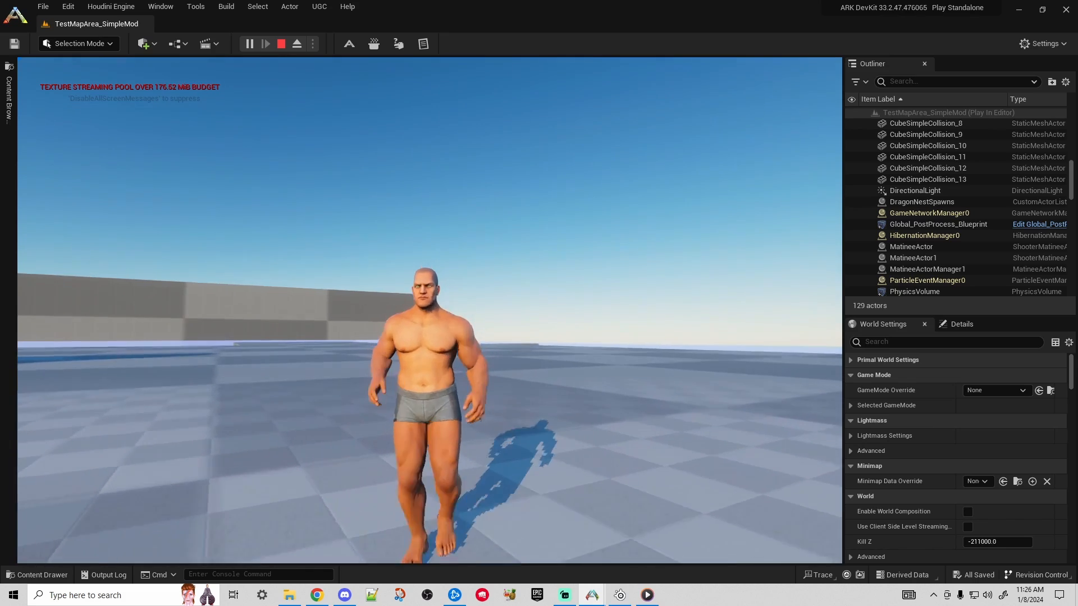
pyautogui.press('space')
pyautogui.press('space')
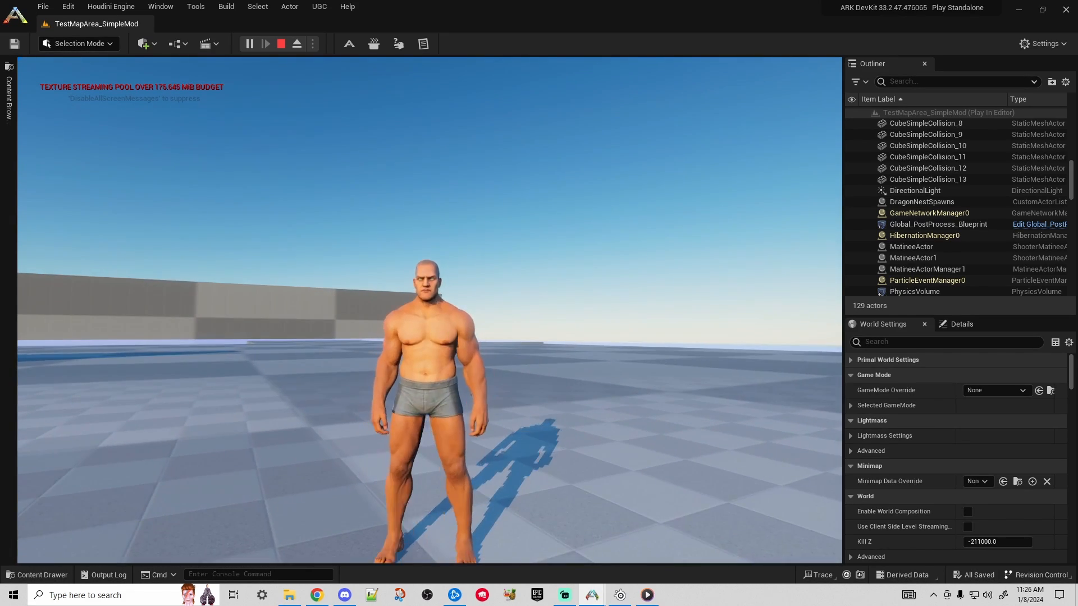
pyautogui.press('space')
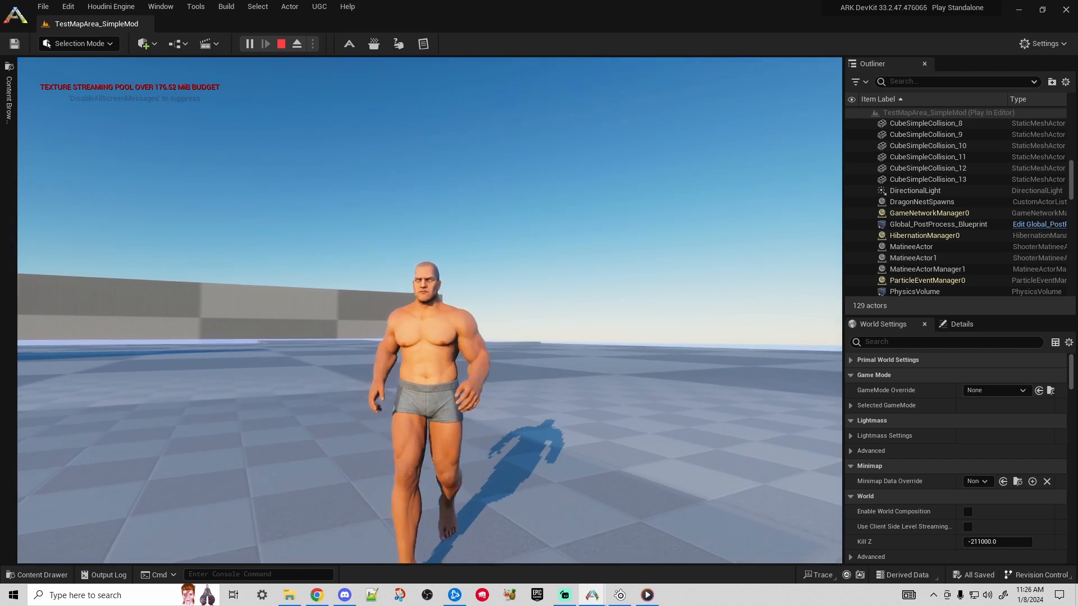